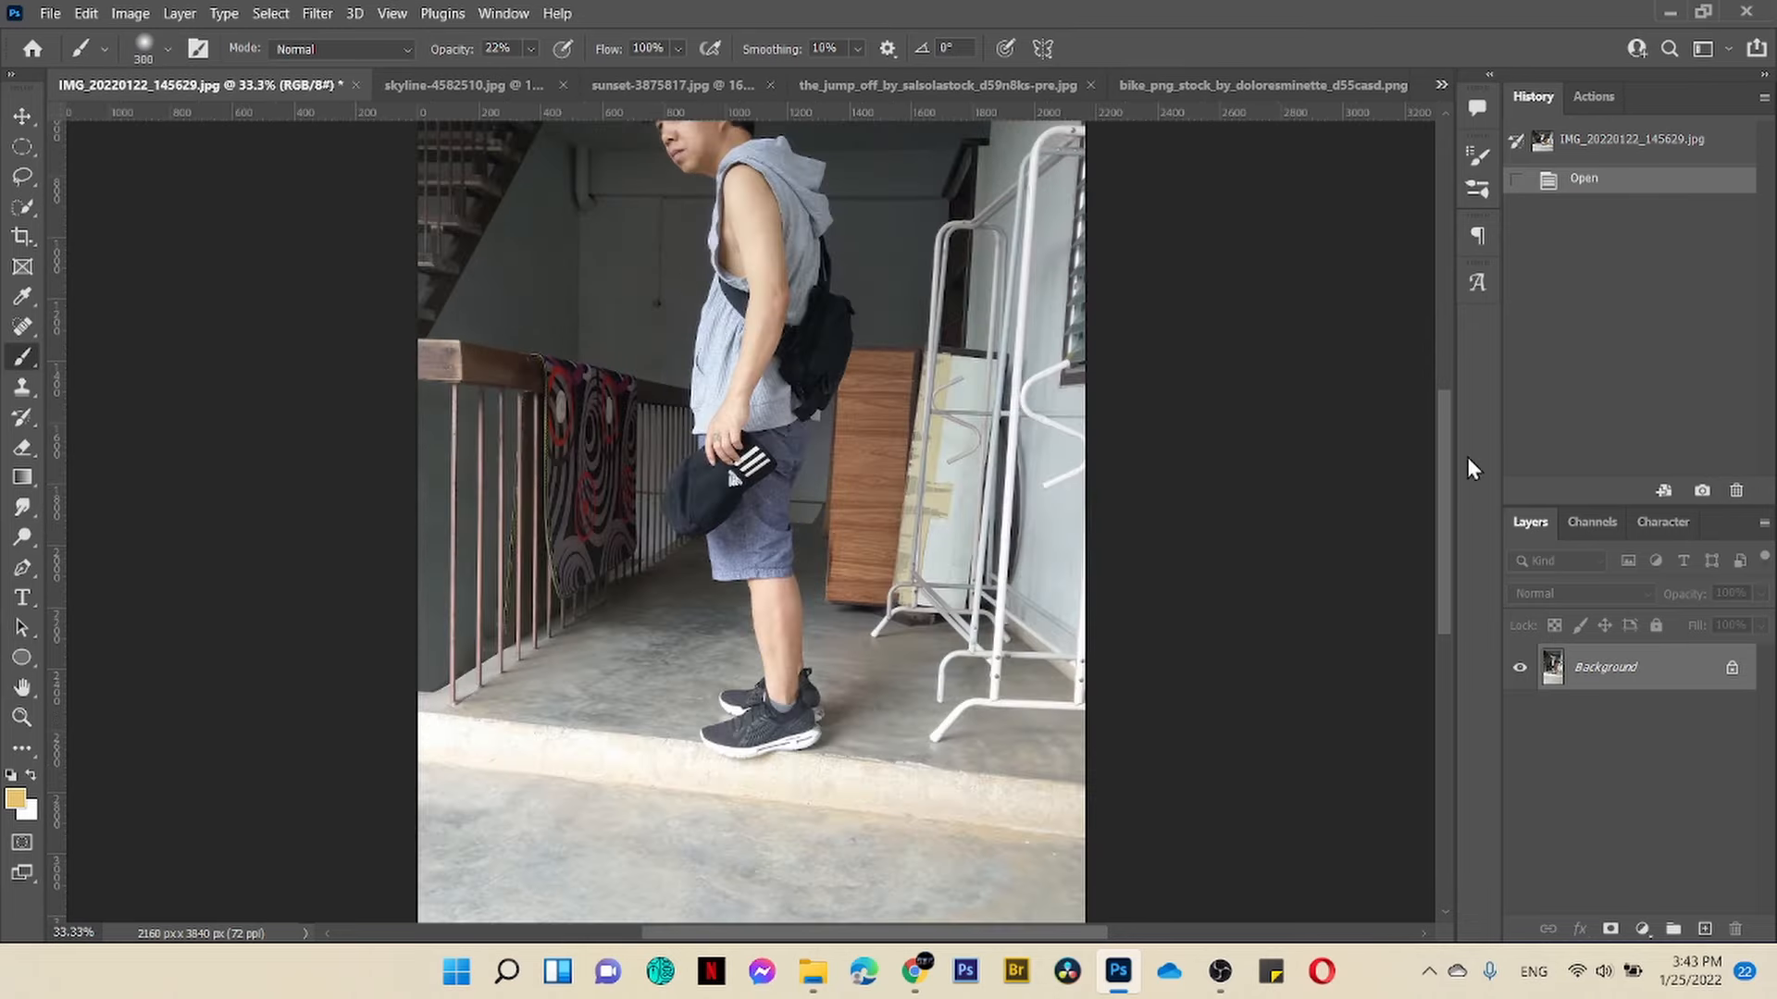
Step: Start a Pen tool path at the man's forehead and trace up the front edge of his hair
left_click_drag(1444, 525, 1445, 446)
key("ctrl+plus")
left_click(23, 568)
key("ctrl+plus")
key("ctrl+plus")
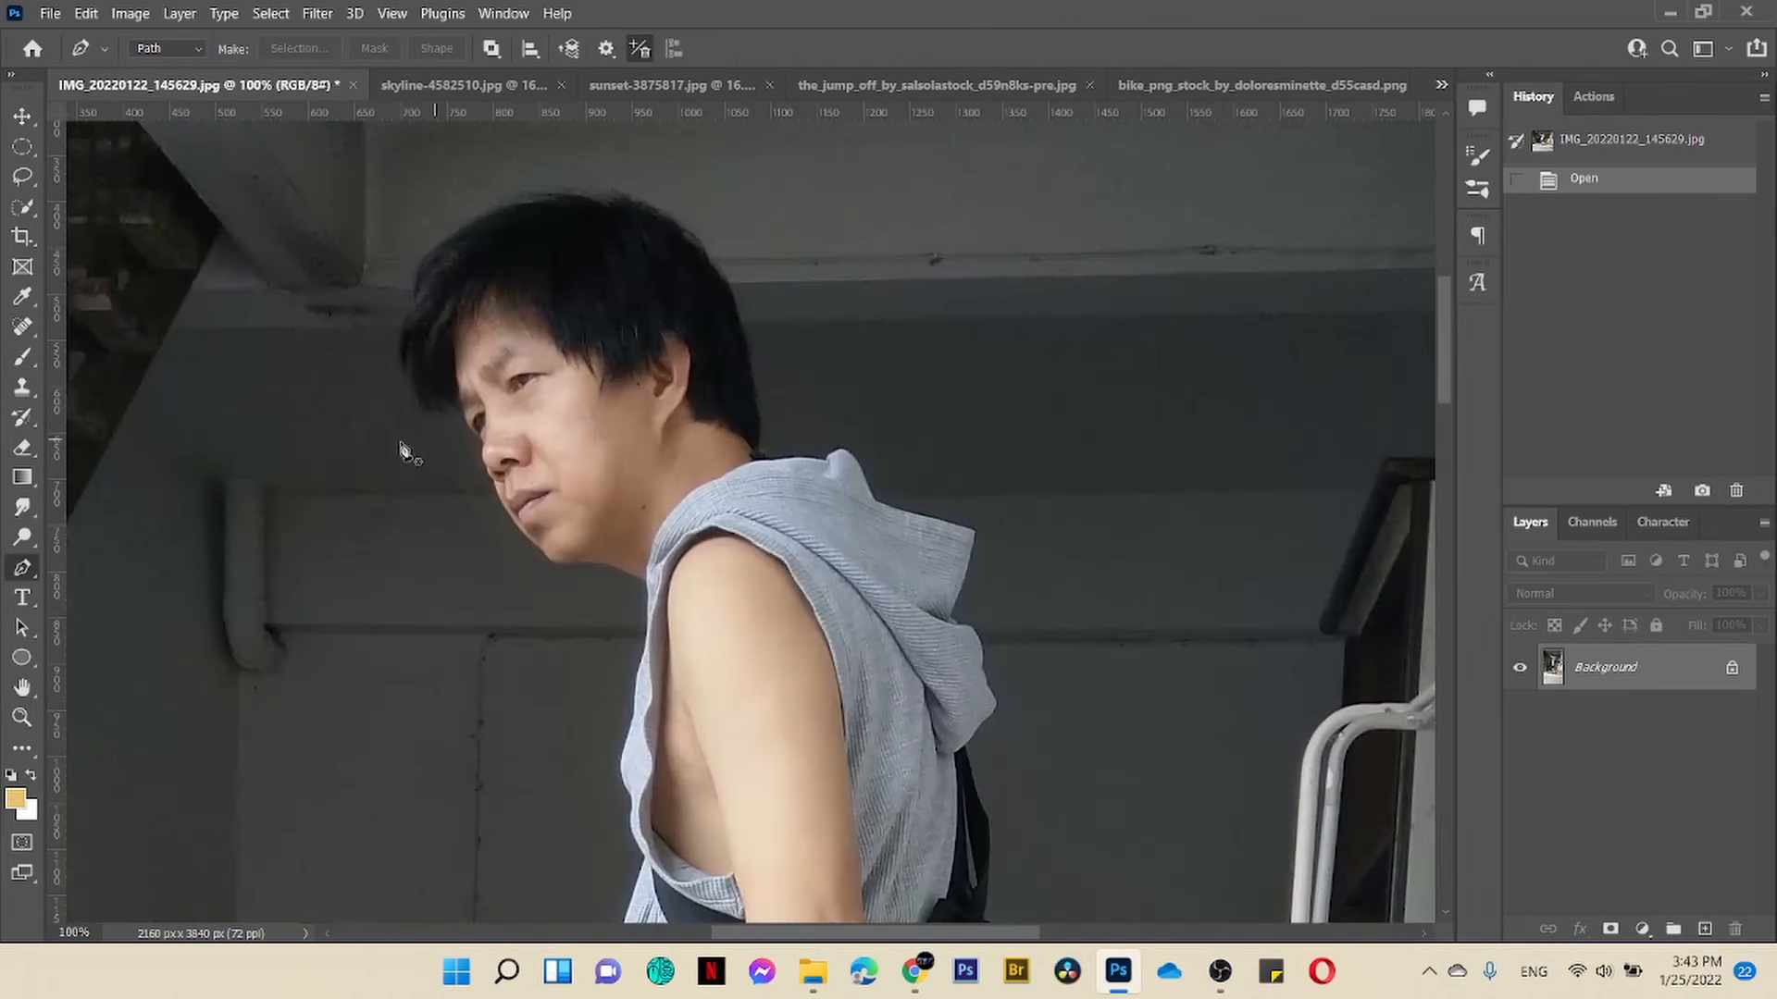
left_click(452, 412)
left_click_drag(431, 411, 424, 406)
left_click_drag(408, 379, 404, 363)
left_click(403, 330)
left_click(416, 296)
left_click(424, 265)
Step: Continue the path over the crown of the hair and adjust its anchor points to fit the curve
mouse_move(475, 223)
left_mouse_down()
mouse_move(611, 193)
mouse_move(570, 195)
left_mouse_up()
left_click(610, 194)
left_click(651, 207)
left_click_drag(611, 197, 570, 195)
left_click_drag(533, 201, 501, 211)
left_click_drag(476, 223, 474, 220)
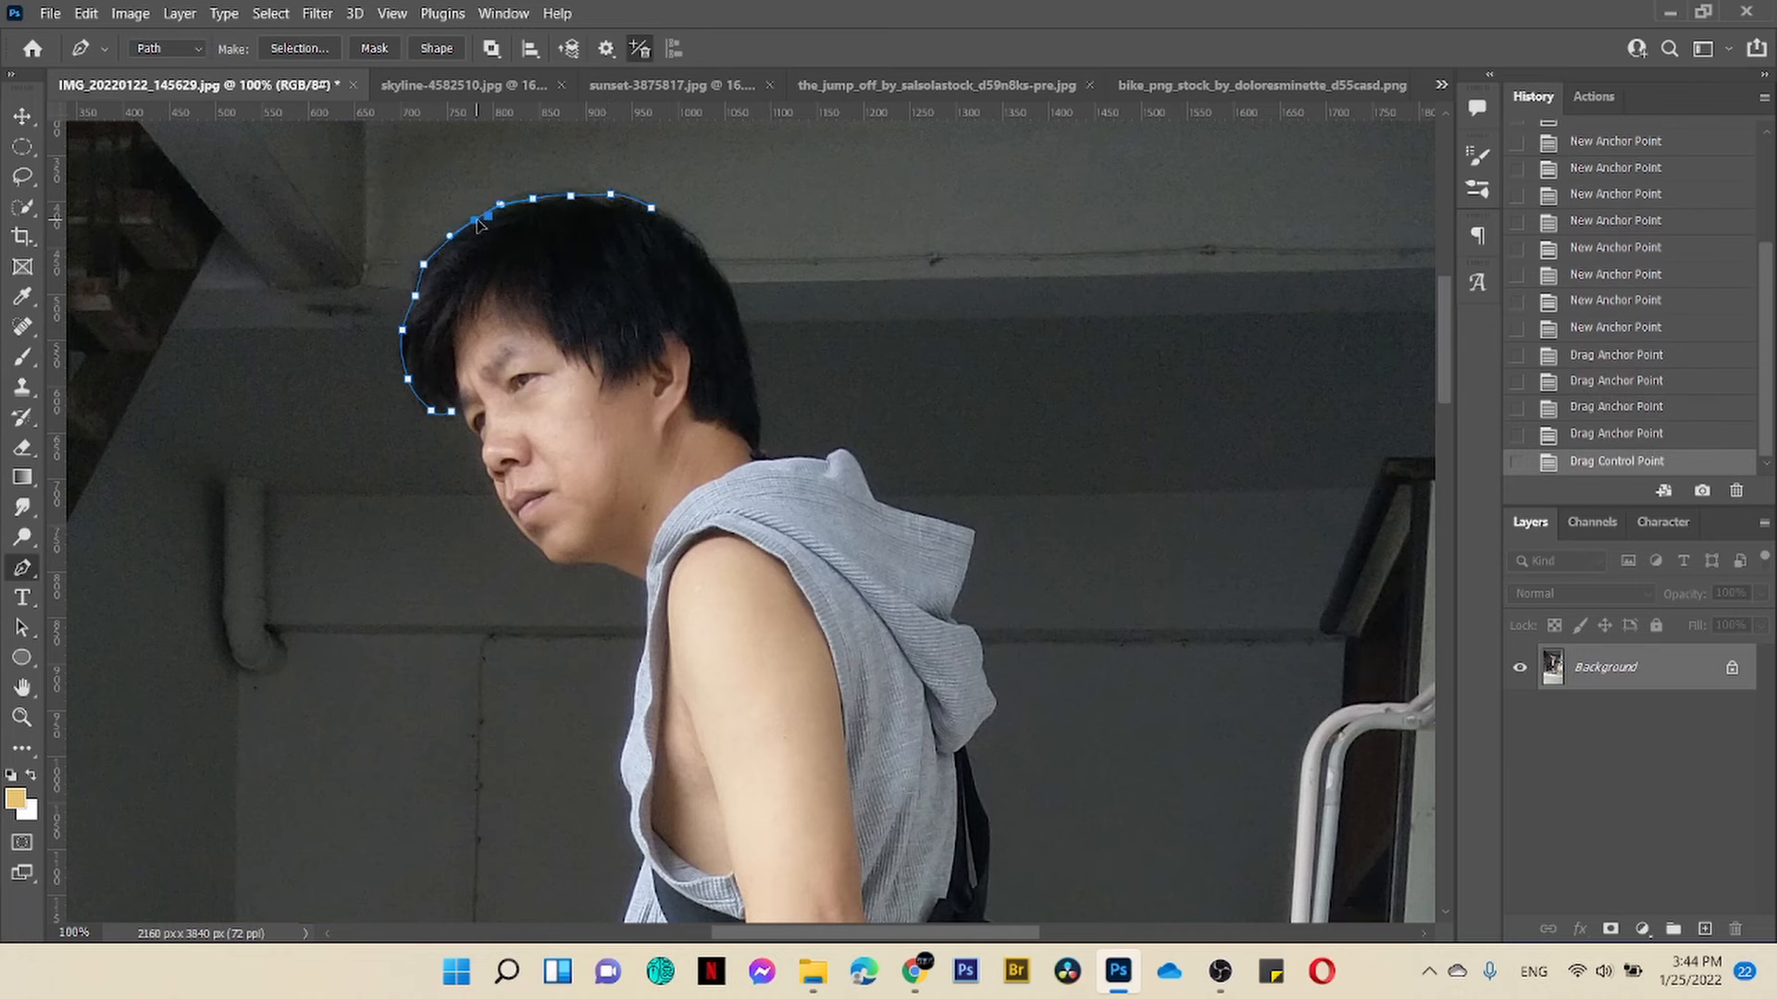
Step: Extend the path down the back of the head to the nape
left_click_drag(709, 252, 720, 273)
left_click_drag(750, 362, 755, 384)
left_click(759, 420)
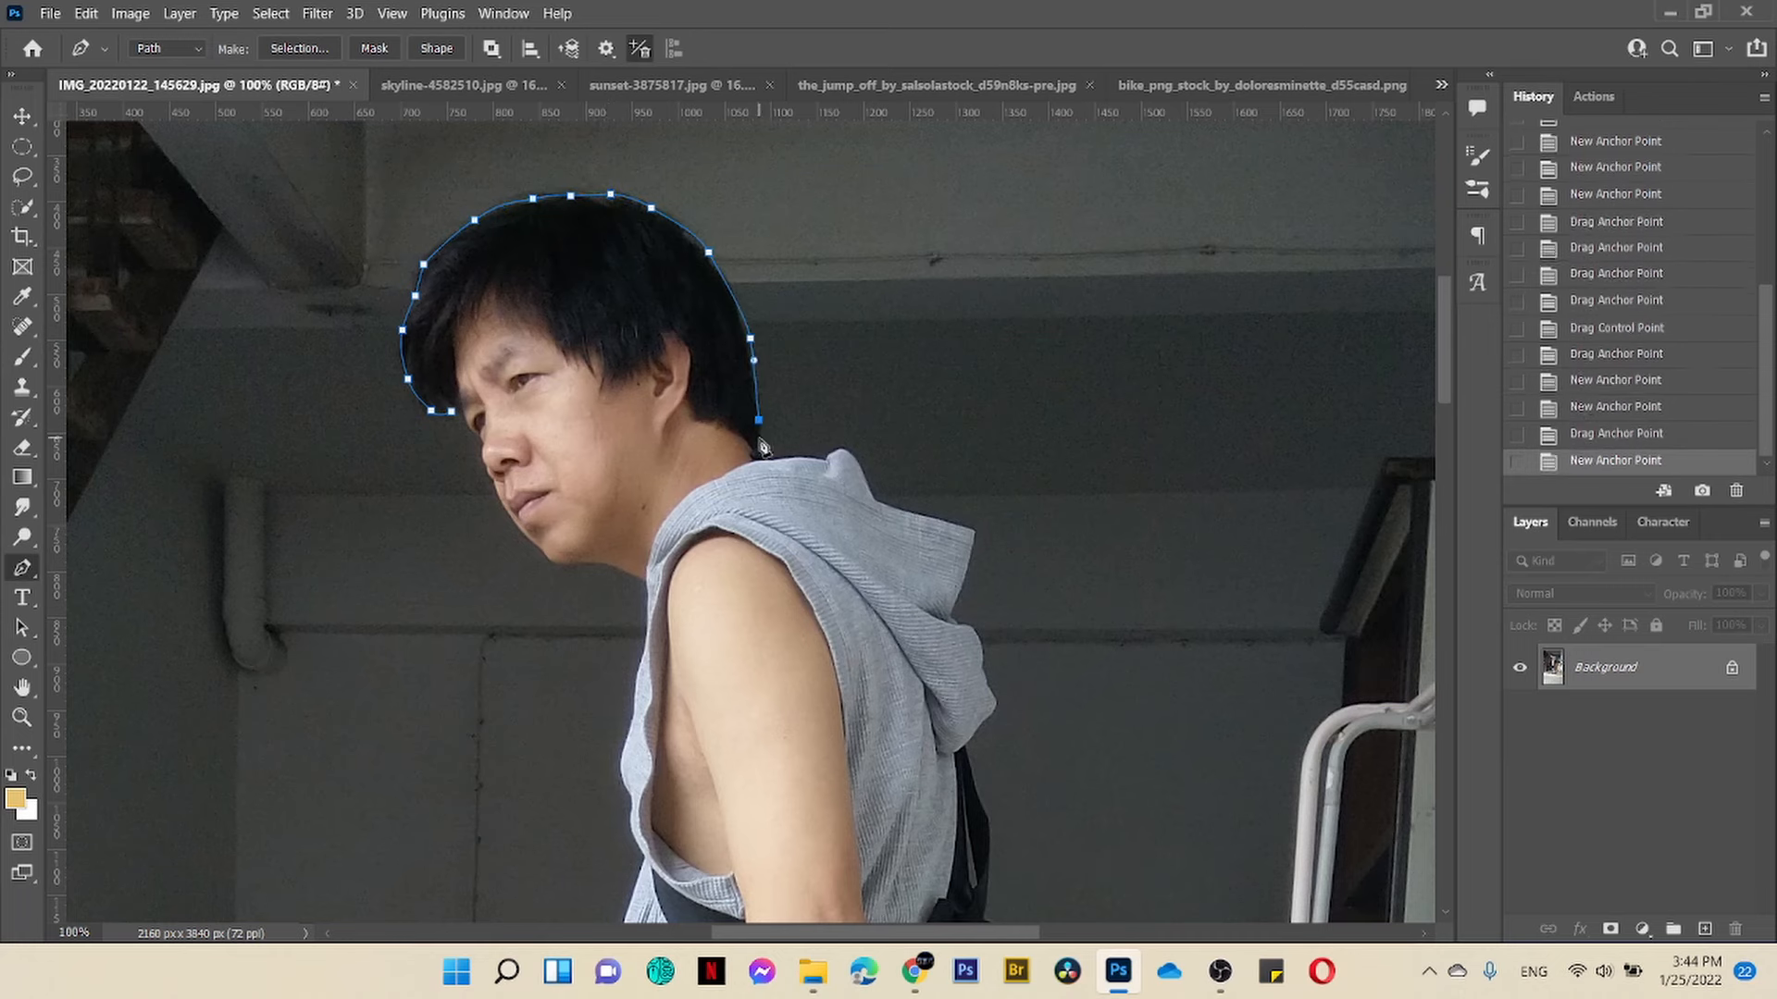
Step: Trace the path along the neckline and upper edge of the hood to its pointed rear corner
left_click(757, 457)
left_click(773, 457)
left_click(813, 457)
left_click(835, 451)
left_click(862, 472)
left_click(872, 496)
left_click(890, 508)
left_click(916, 516)
left_click(950, 525)
left_click(973, 531)
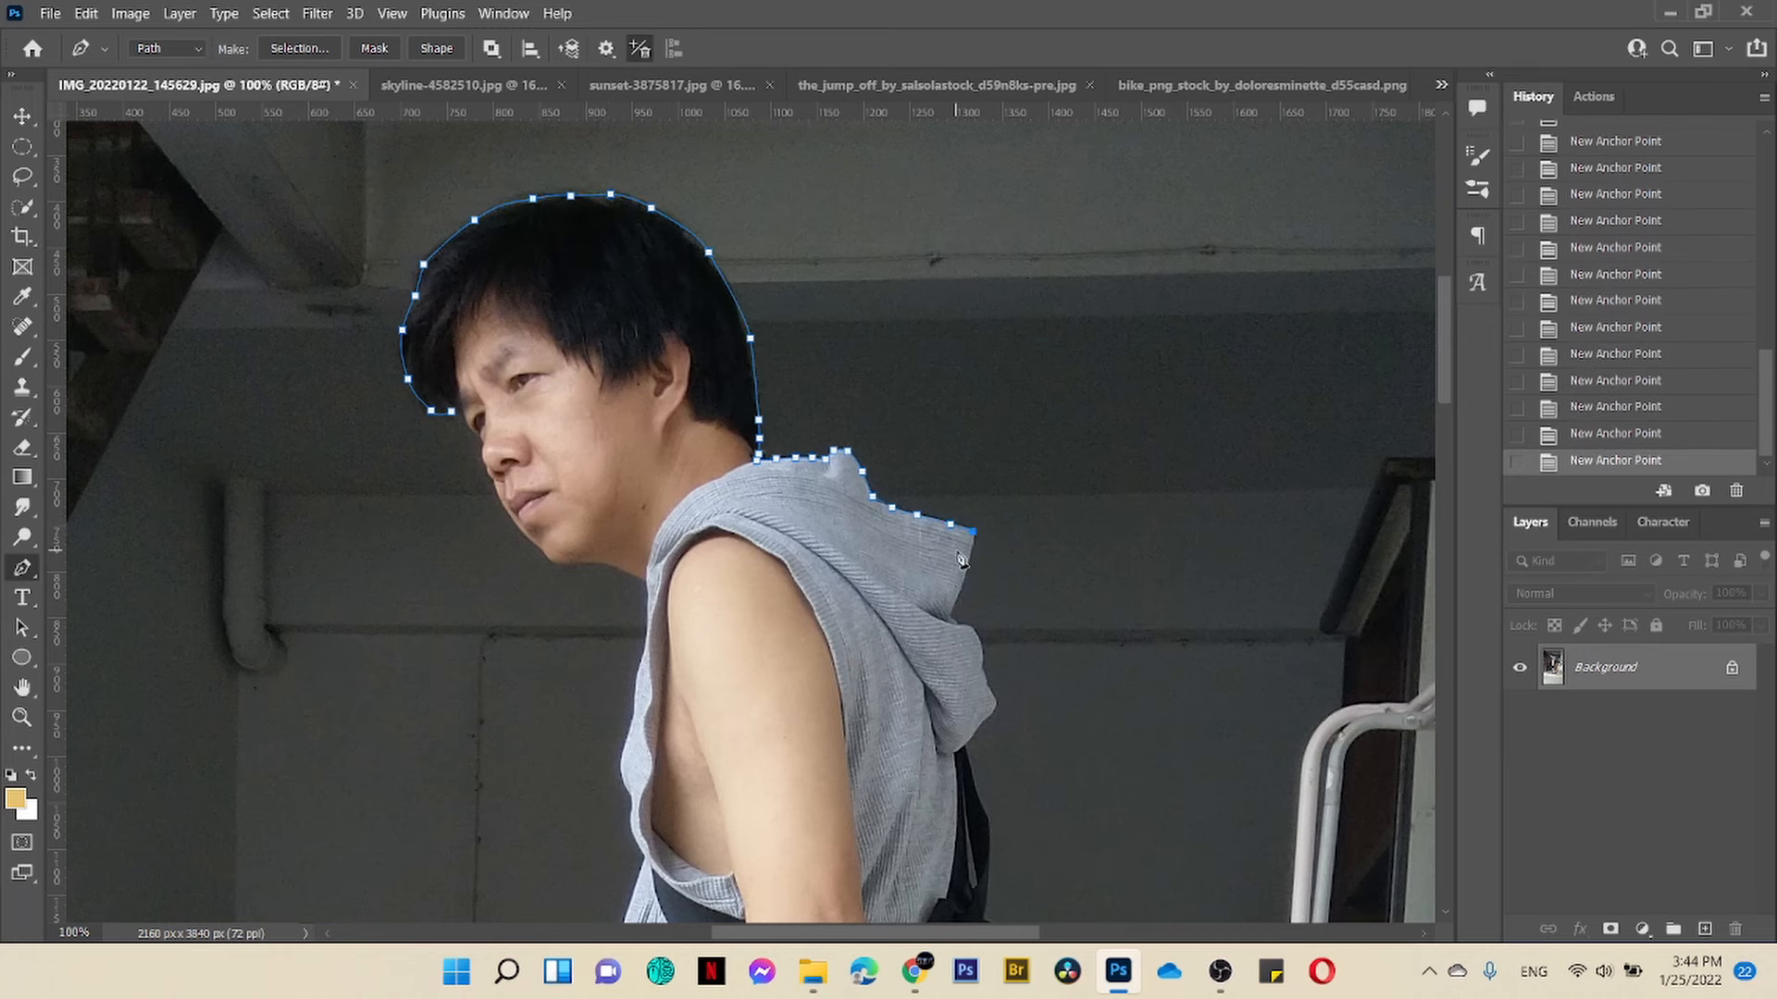
Step: Refine the anchor points on the hood's upper edge and trace its rear edge down to the lower fold
key("ctrl+plus")
left_click_drag(995, 473, 999, 479)
left_click_drag(1196, 538, 1200, 539)
left_click(1195, 574)
left_click(1178, 633)
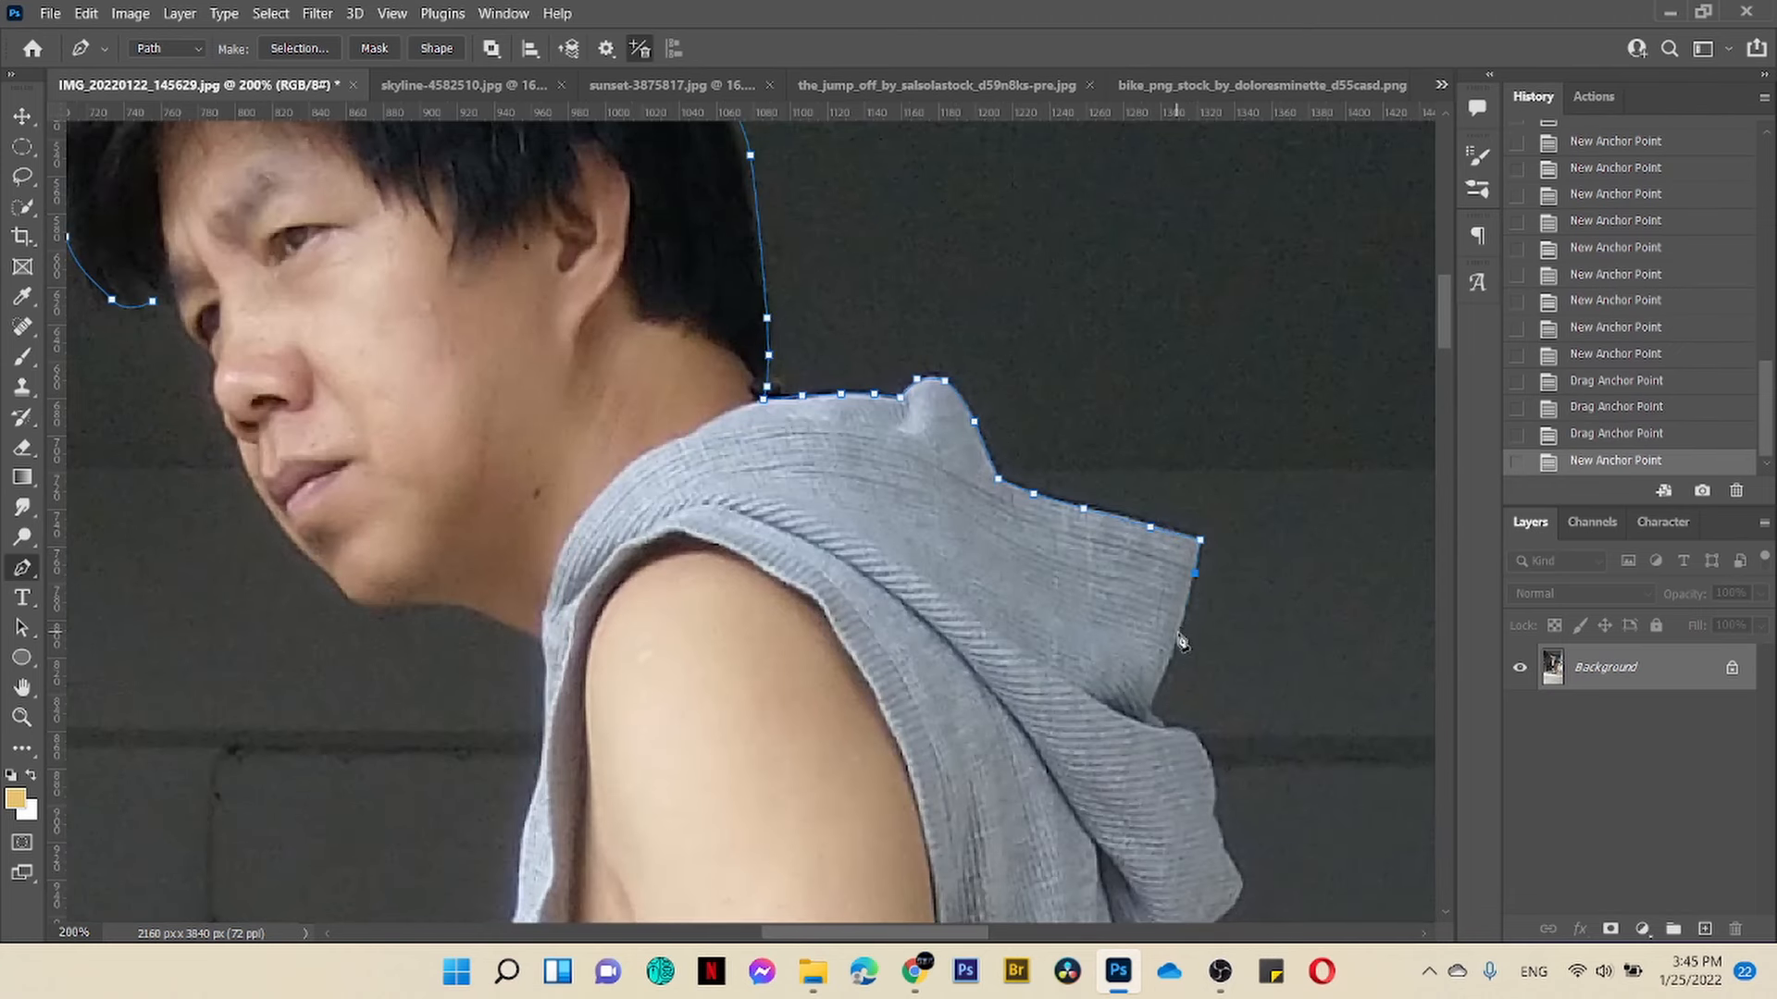
left_click(1160, 685)
left_click(1149, 713)
left_click(1185, 733)
Step: Continue the path around the hood's lower fold to where it meets the backpack strap
scroll(1210, 760, "down", 2)
left_click(1215, 672)
left_click(1215, 685)
left_click(1222, 702)
left_click(1226, 713)
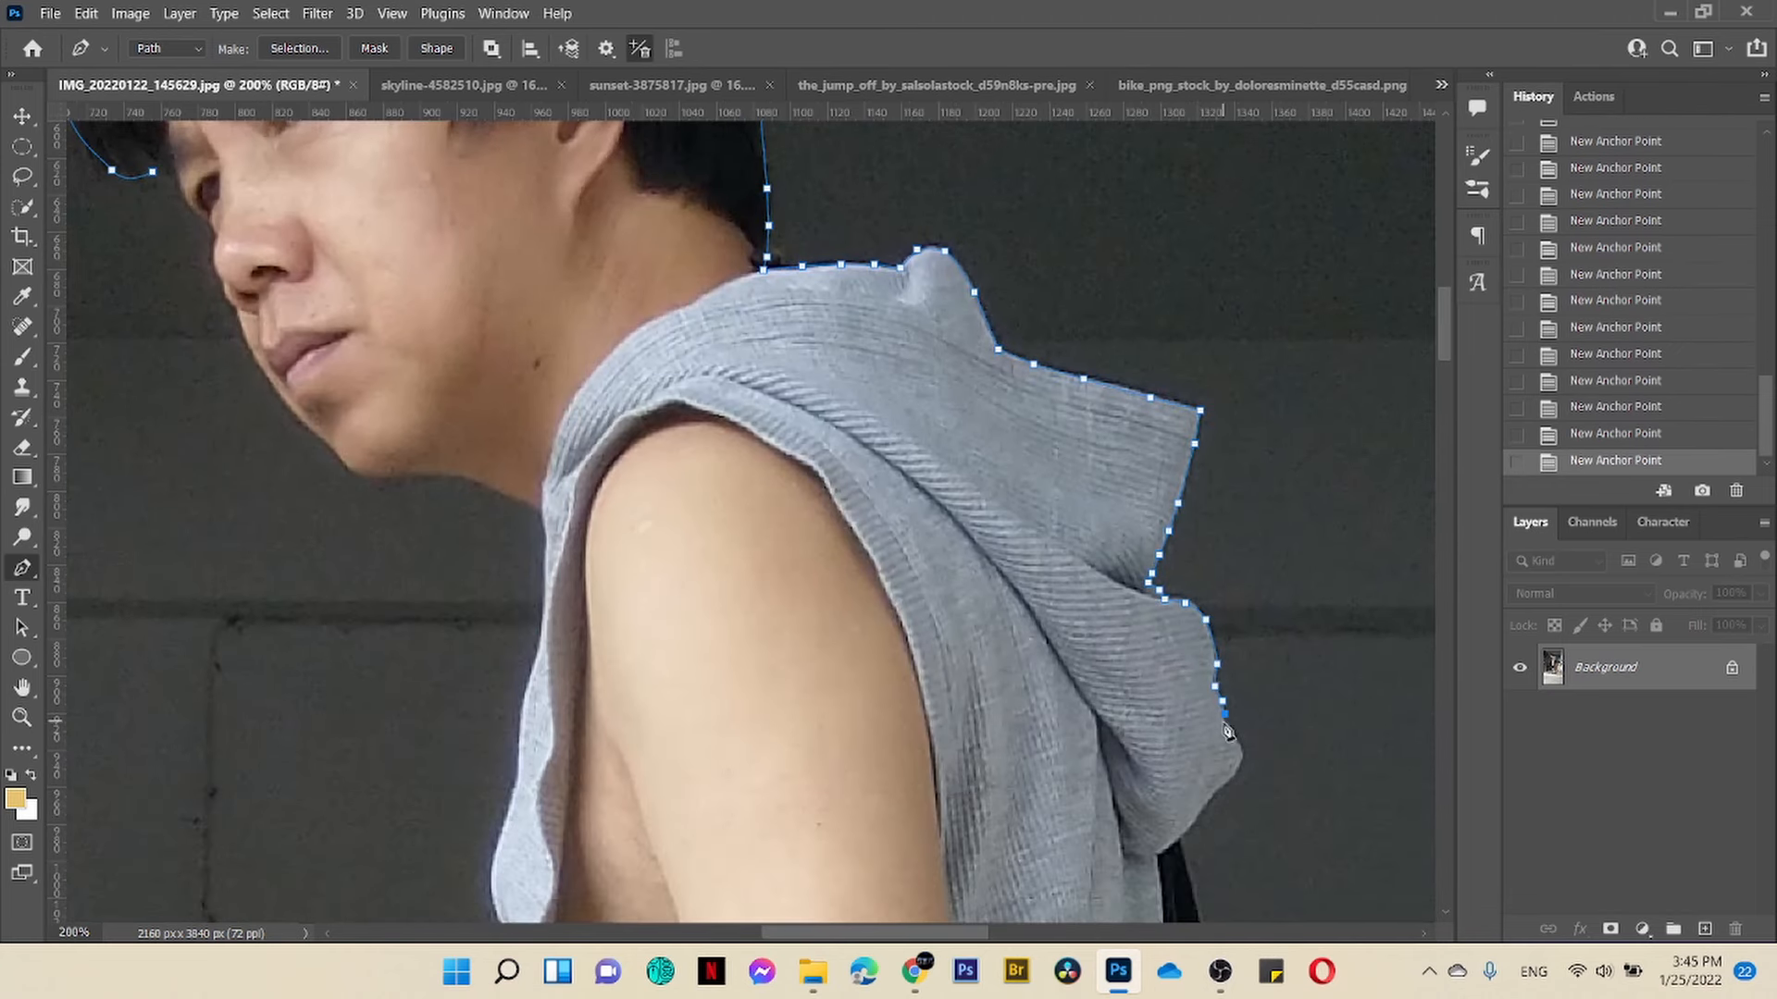
left_click(1238, 745)
left_click(1244, 759)
left_click(1235, 770)
scroll(1173, 852, "down", 5)
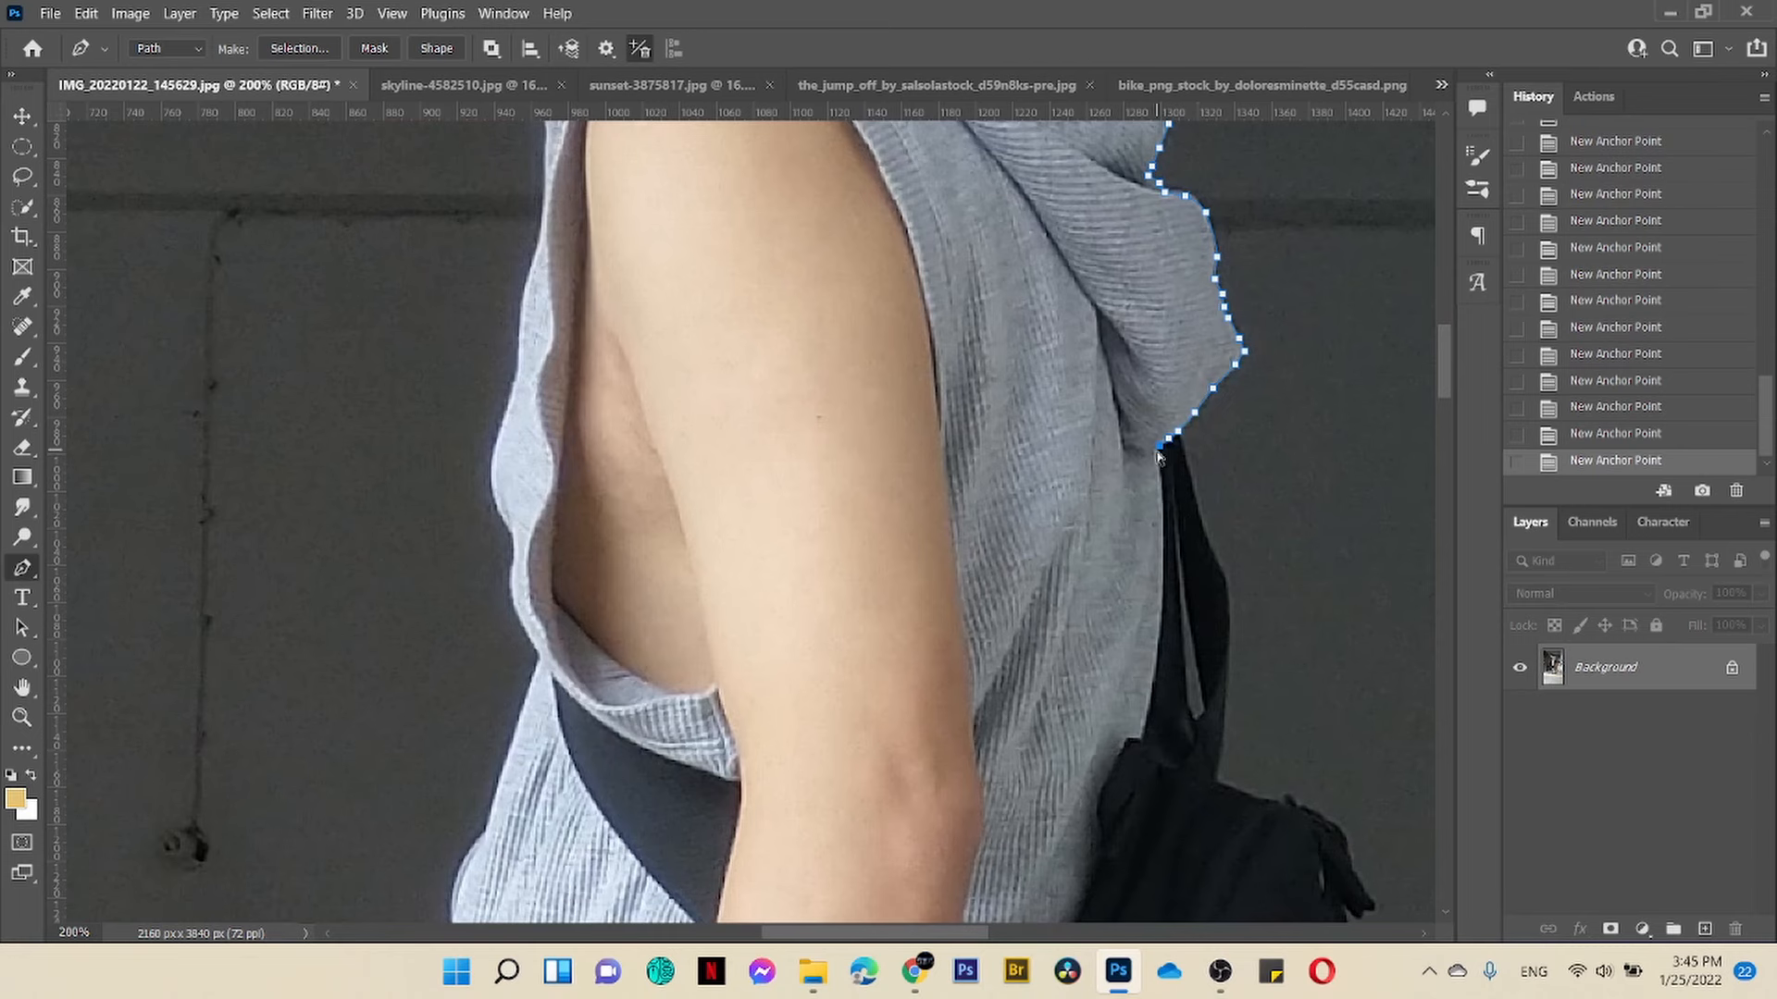
left_click(1164, 551)
left_click(1159, 641)
left_click(1150, 692)
left_click(1146, 715)
left_click(1140, 734)
left_click(1129, 739)
scroll(1128, 738, "down", 1)
left_click(1618, 254)
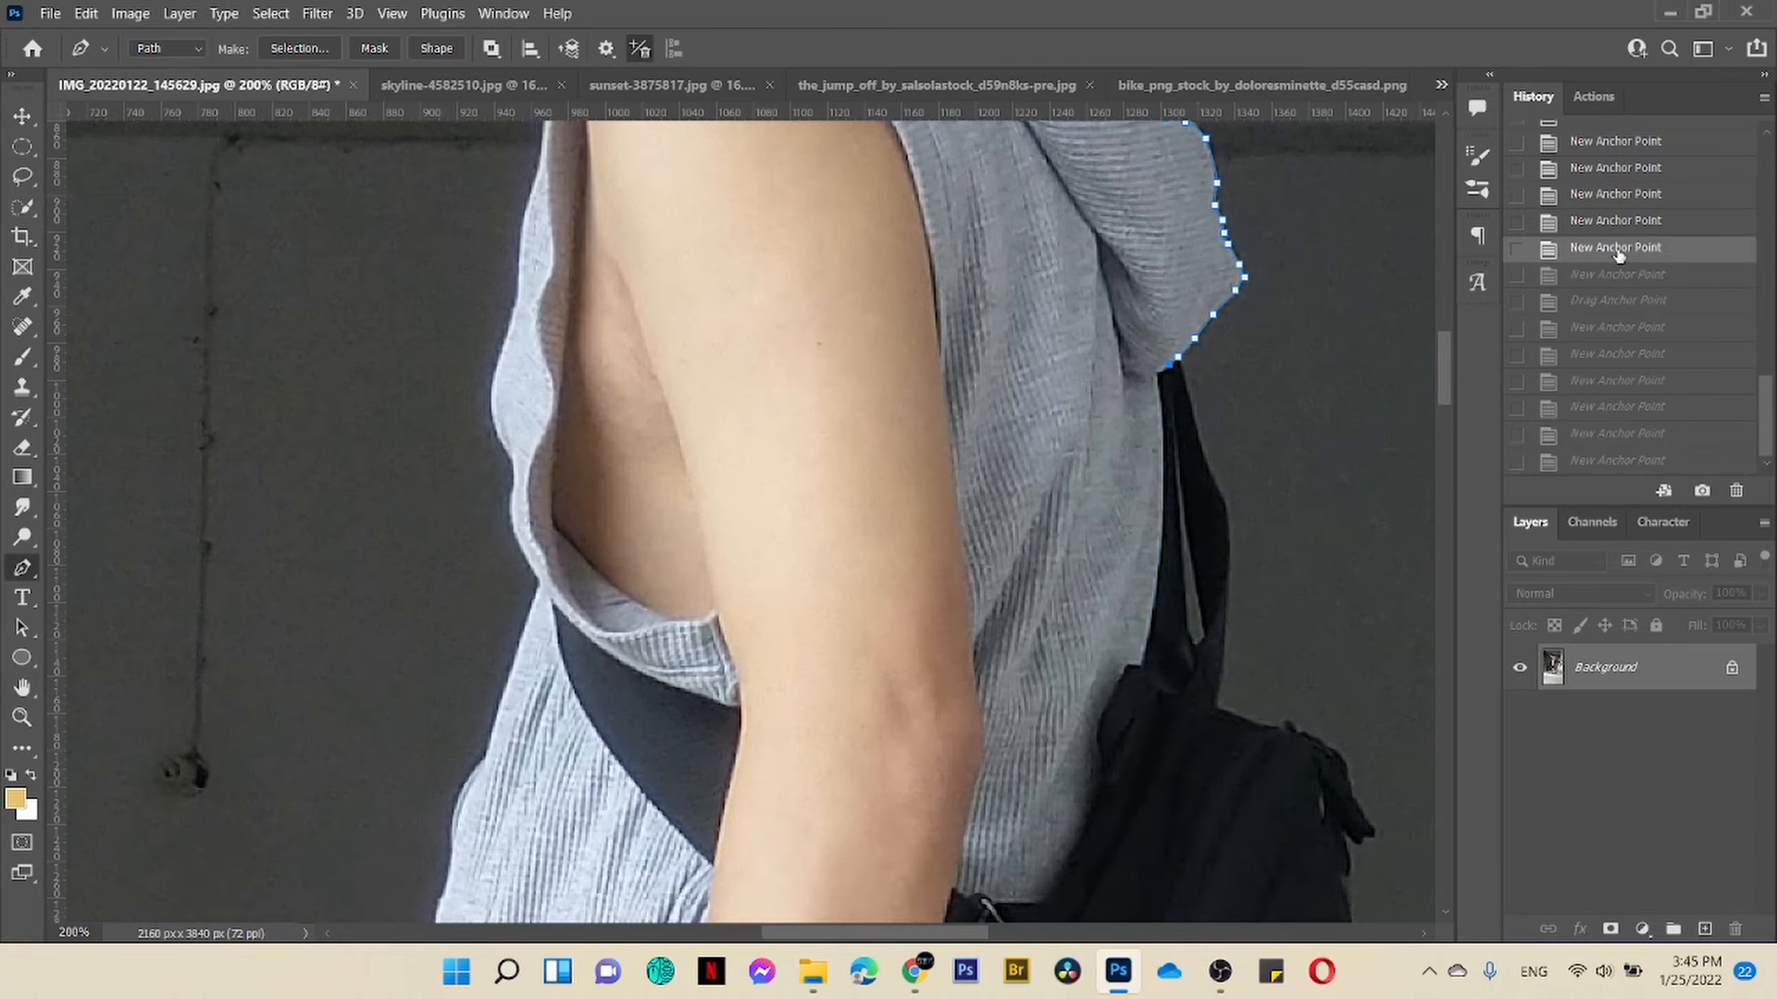
Step: Trace the outer edge of the backpack strap from the hood down to the top of the bag
left_click(1189, 398)
left_click(1205, 456)
left_click(1223, 503)
left_click(1229, 520)
left_click(1230, 588)
left_click(1223, 651)
left_click(1216, 702)
Step: Continue the path across the top of the backpack and around the small strap end at its rear corner
scroll(1241, 558, "down", 2)
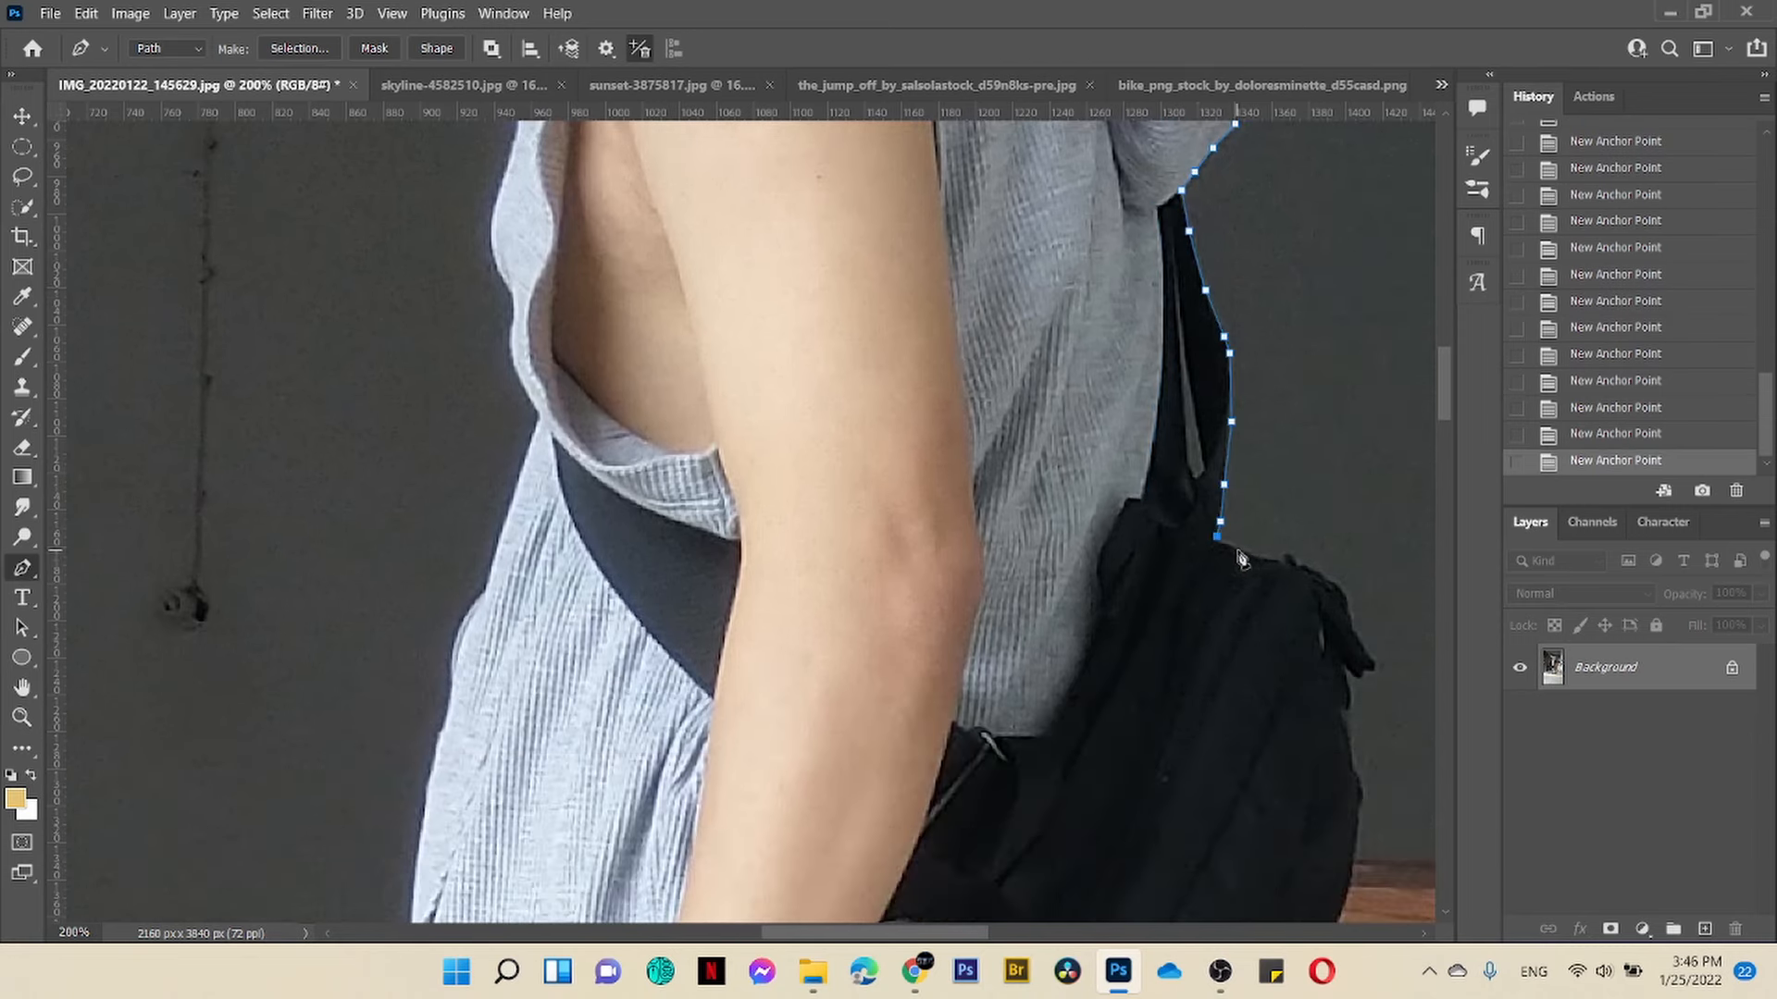
left_click(1239, 551)
left_click(1269, 560)
left_click(1285, 563)
left_click(1298, 565)
left_click(1316, 574)
left_click(1343, 591)
left_click(1352, 624)
scroll(1363, 705, "down", 2)
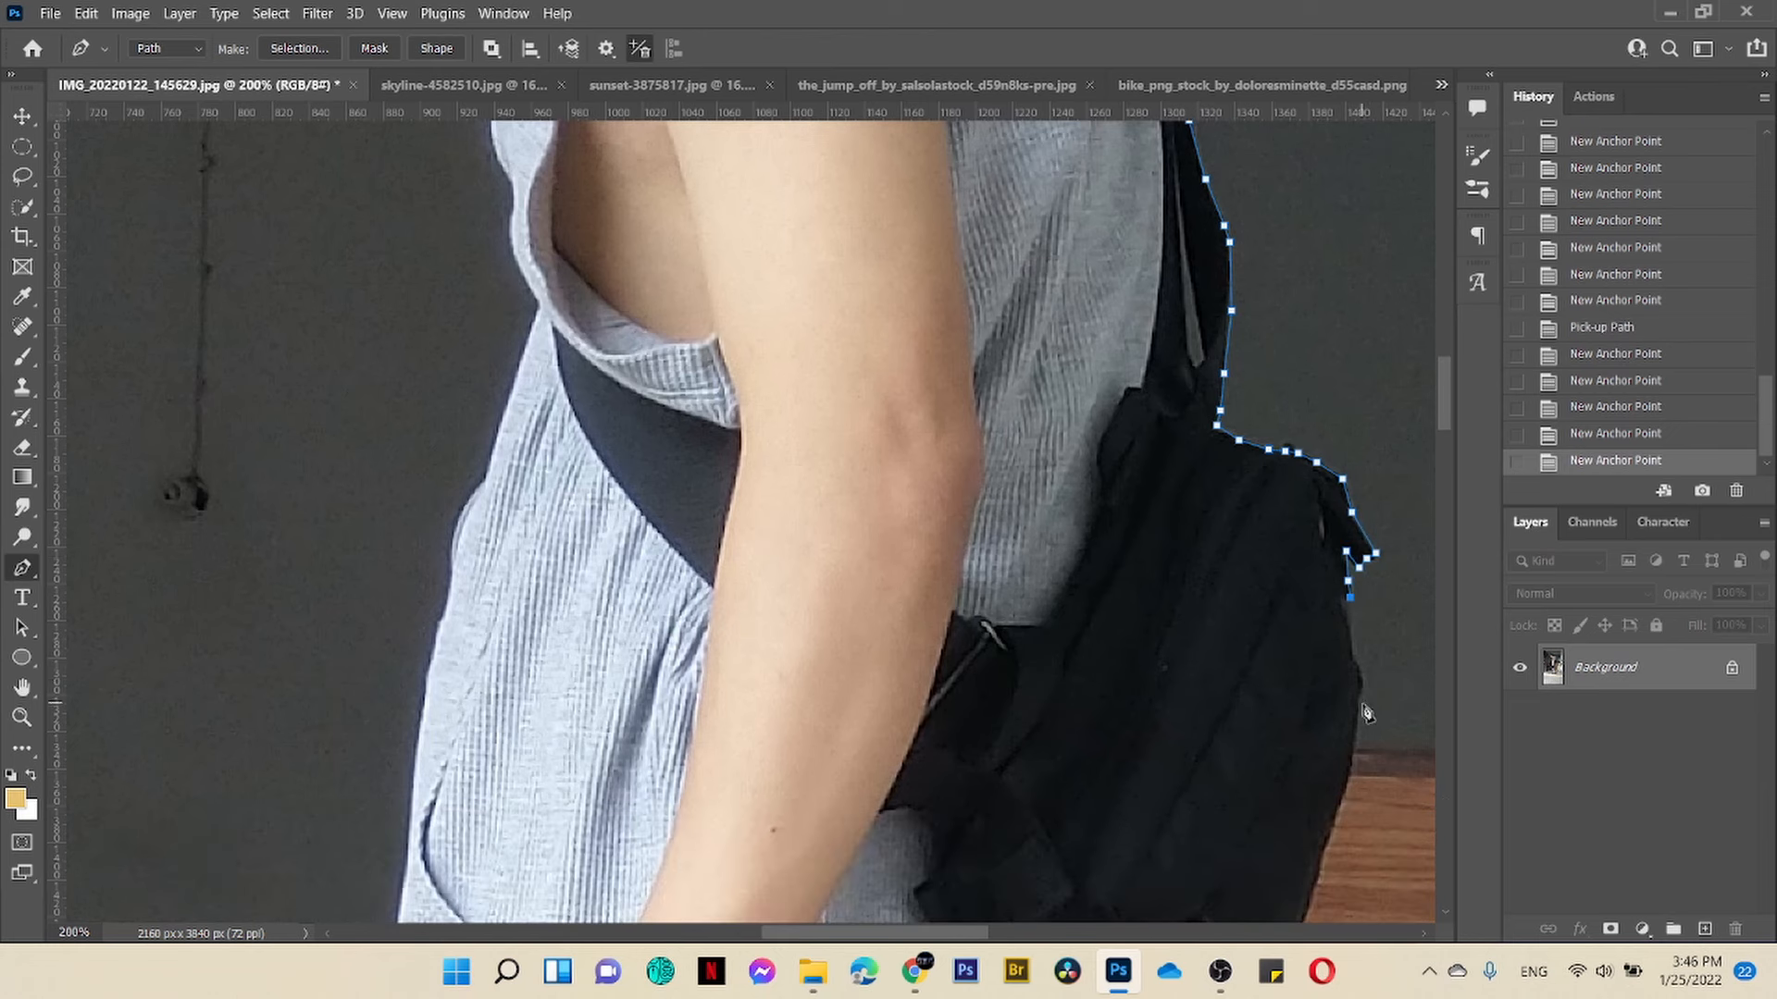
Step: Trace the upper rear side of the backpack below the small strap end
left_click(1350, 622)
left_click(1348, 648)
left_click(1365, 686)
left_click(1359, 702)
left_click(1356, 744)
left_click(1354, 762)
left_click(1343, 803)
scroll(1340, 791, "down", 4)
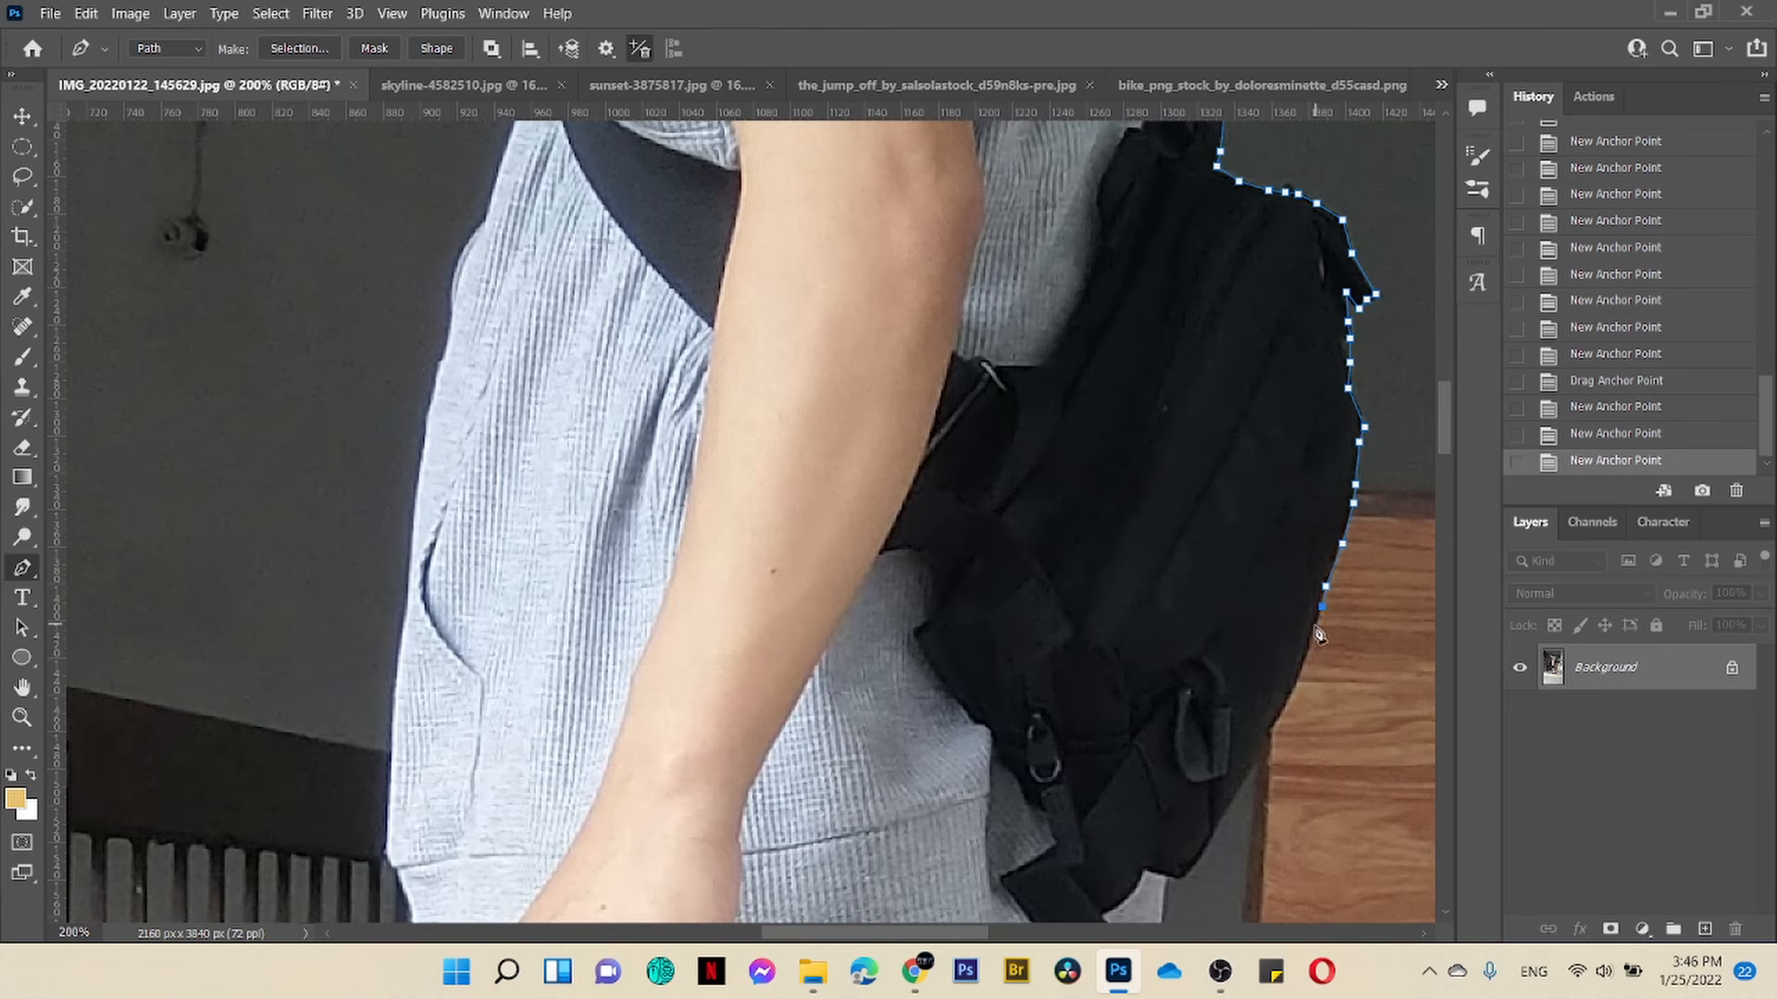
Step: Continue the path along the backpack's lower rear curve to the exposed shirt hem
left_click(1312, 632)
left_click(1298, 678)
left_click(1280, 716)
left_click(1246, 777)
scroll(1247, 777, "down", 2)
left_click(1223, 651)
left_click(1200, 688)
left_click(1167, 711)
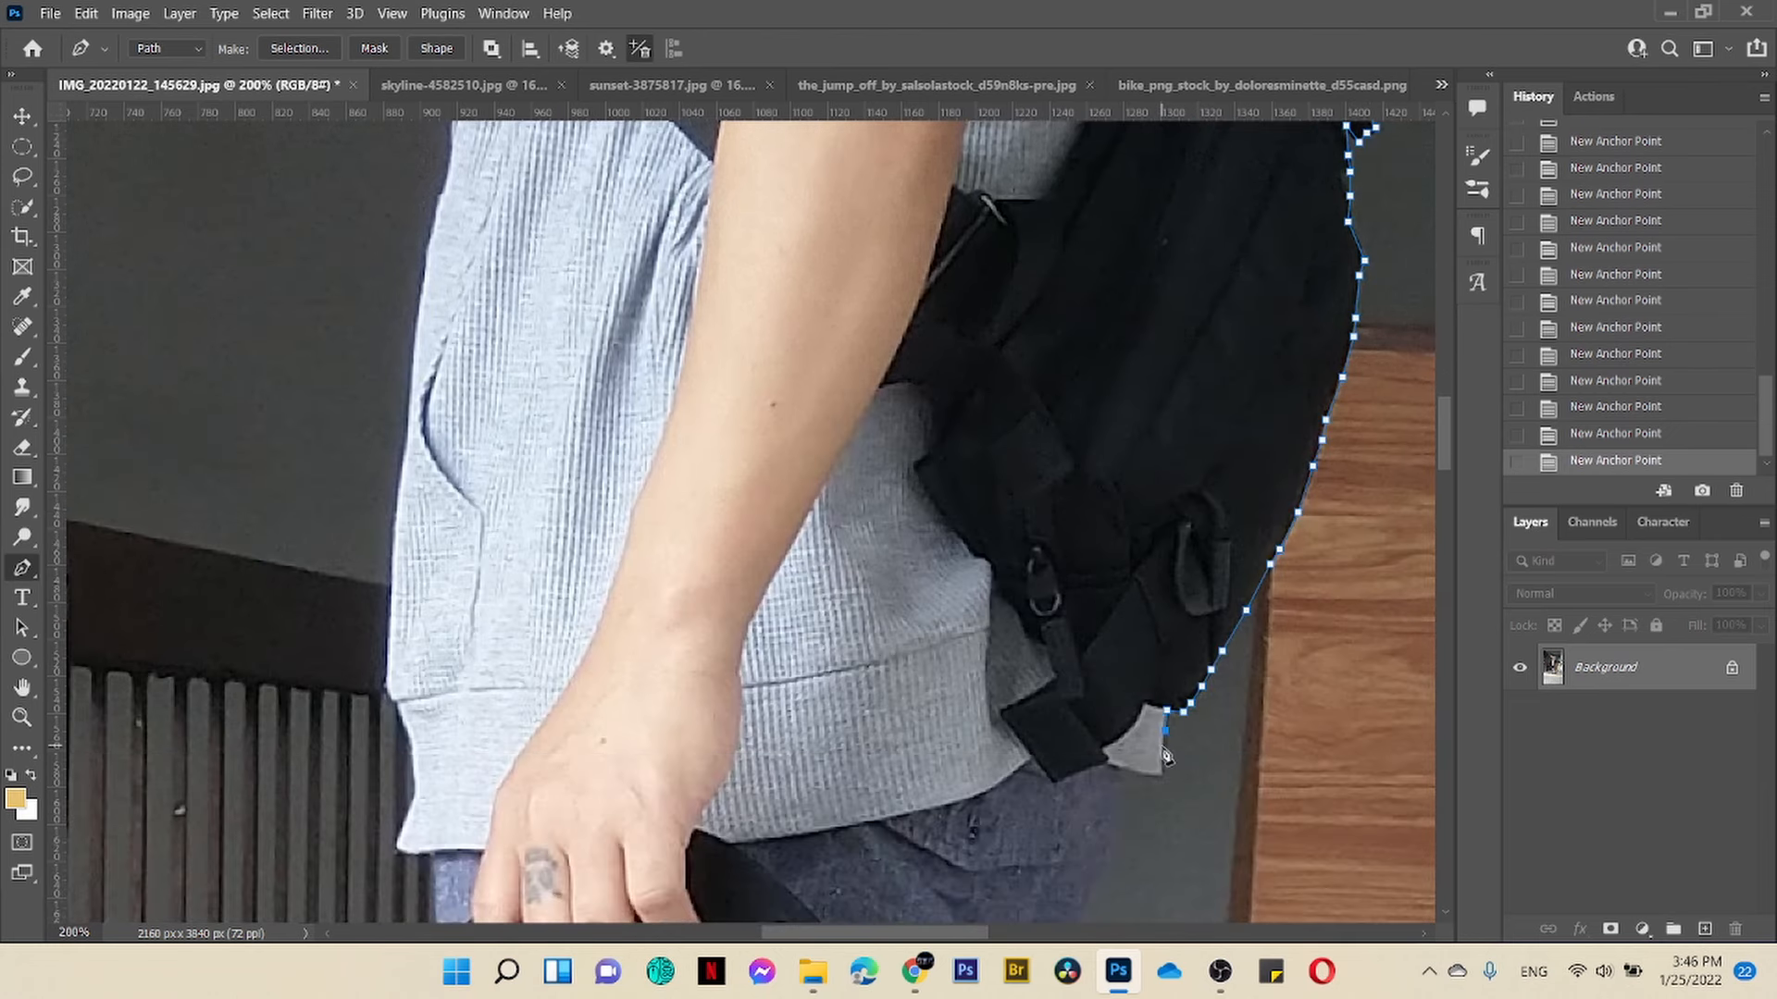
Step: Trace around the shirt hem beneath the backpack, stepping back in the history to correct a misplaced anchor point
left_click(1119, 766)
scroll(1056, 782, "down", 3)
left_click(1612, 337)
left_click(1099, 485)
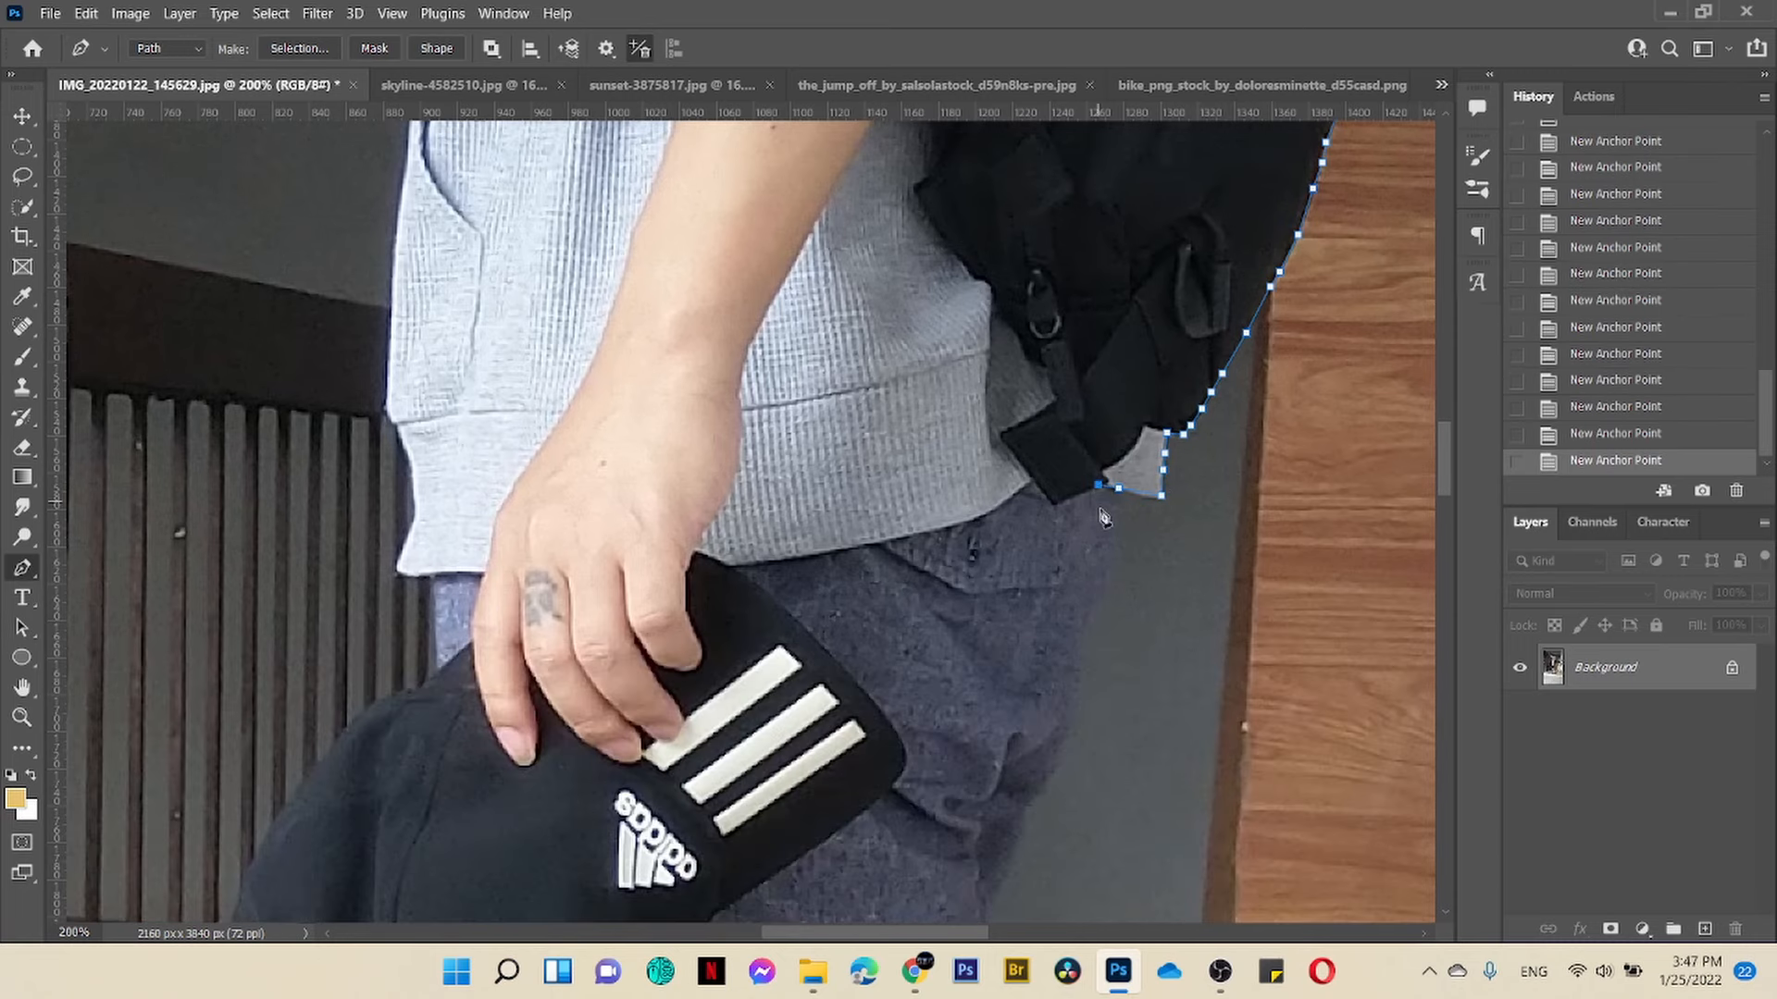
Step: Trace the back edge of the shorts from the shirt hem down past the seat
scroll(1103, 501, "down", 1)
left_click(1104, 463)
left_click(1095, 505)
left_click(1082, 557)
left_click(1074, 588)
left_click(1060, 658)
left_click(1028, 714)
scroll(1124, 655, "down", 6)
left_click(1019, 498)
left_click(995, 554)
scroll(1081, 555, "down", 3)
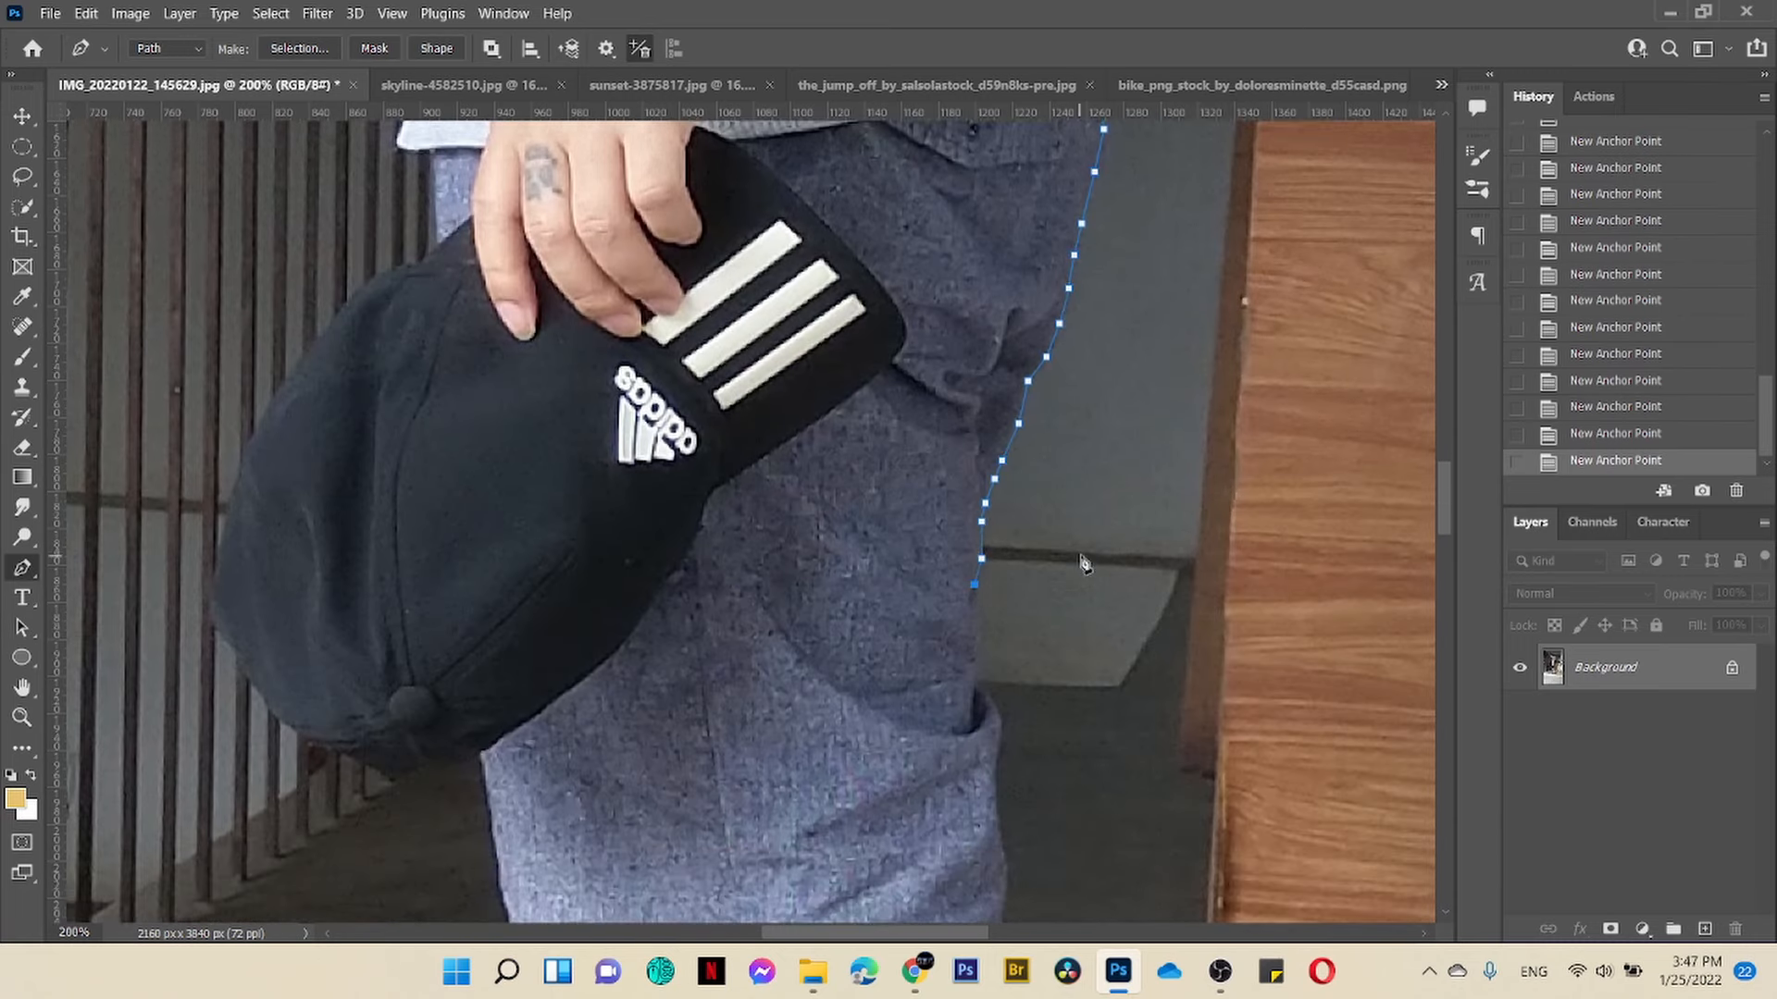
Step: Continue the path around the fabric fold on the lower back of the shorts
left_click(975, 639)
left_click(991, 658)
left_click(1000, 683)
scroll(1064, 601, "down", 4)
left_click(999, 572)
left_click(993, 599)
left_click(1001, 646)
left_click(1004, 663)
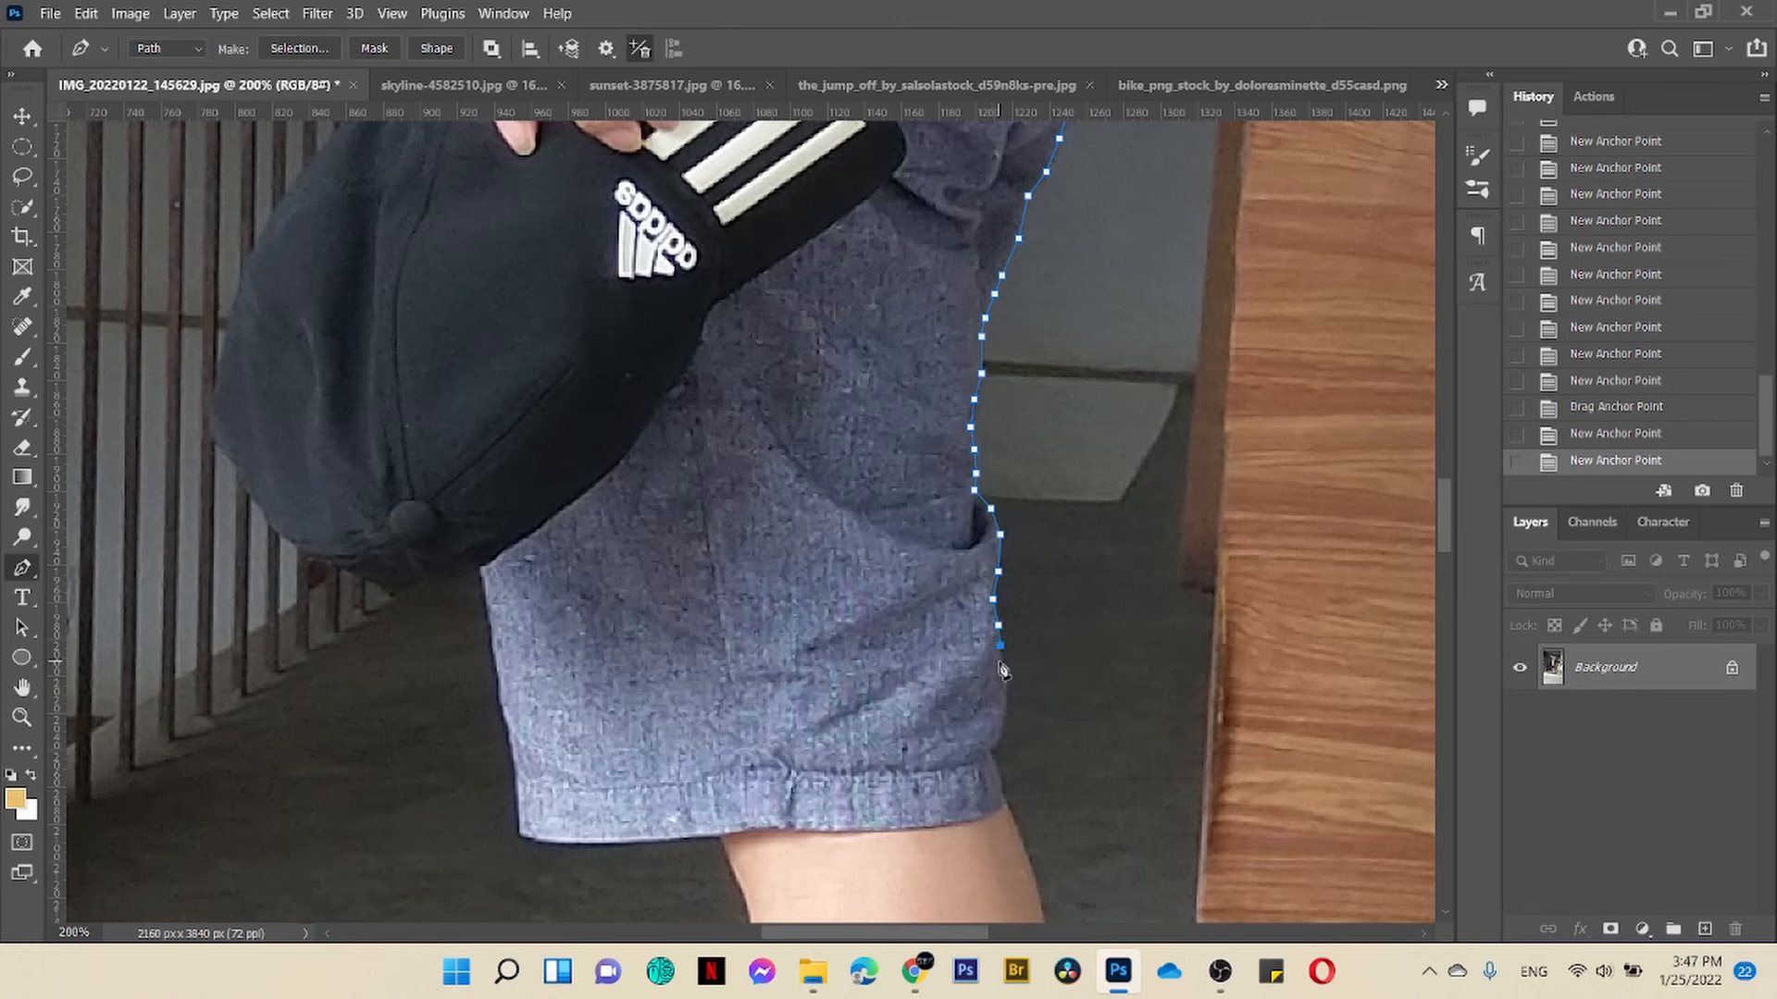
Step: Trace the remaining back edge of the shorts down to the leg hem
left_click(1008, 692)
left_click(1004, 720)
left_click(1000, 735)
left_click(994, 750)
left_click(1008, 798)
Step: Trace the back of the calf from the shorts hem to the ankle, adjusting anchor points to follow its curve
scroll(1055, 602, "down", 13)
left_click(1029, 378)
left_click(1034, 394)
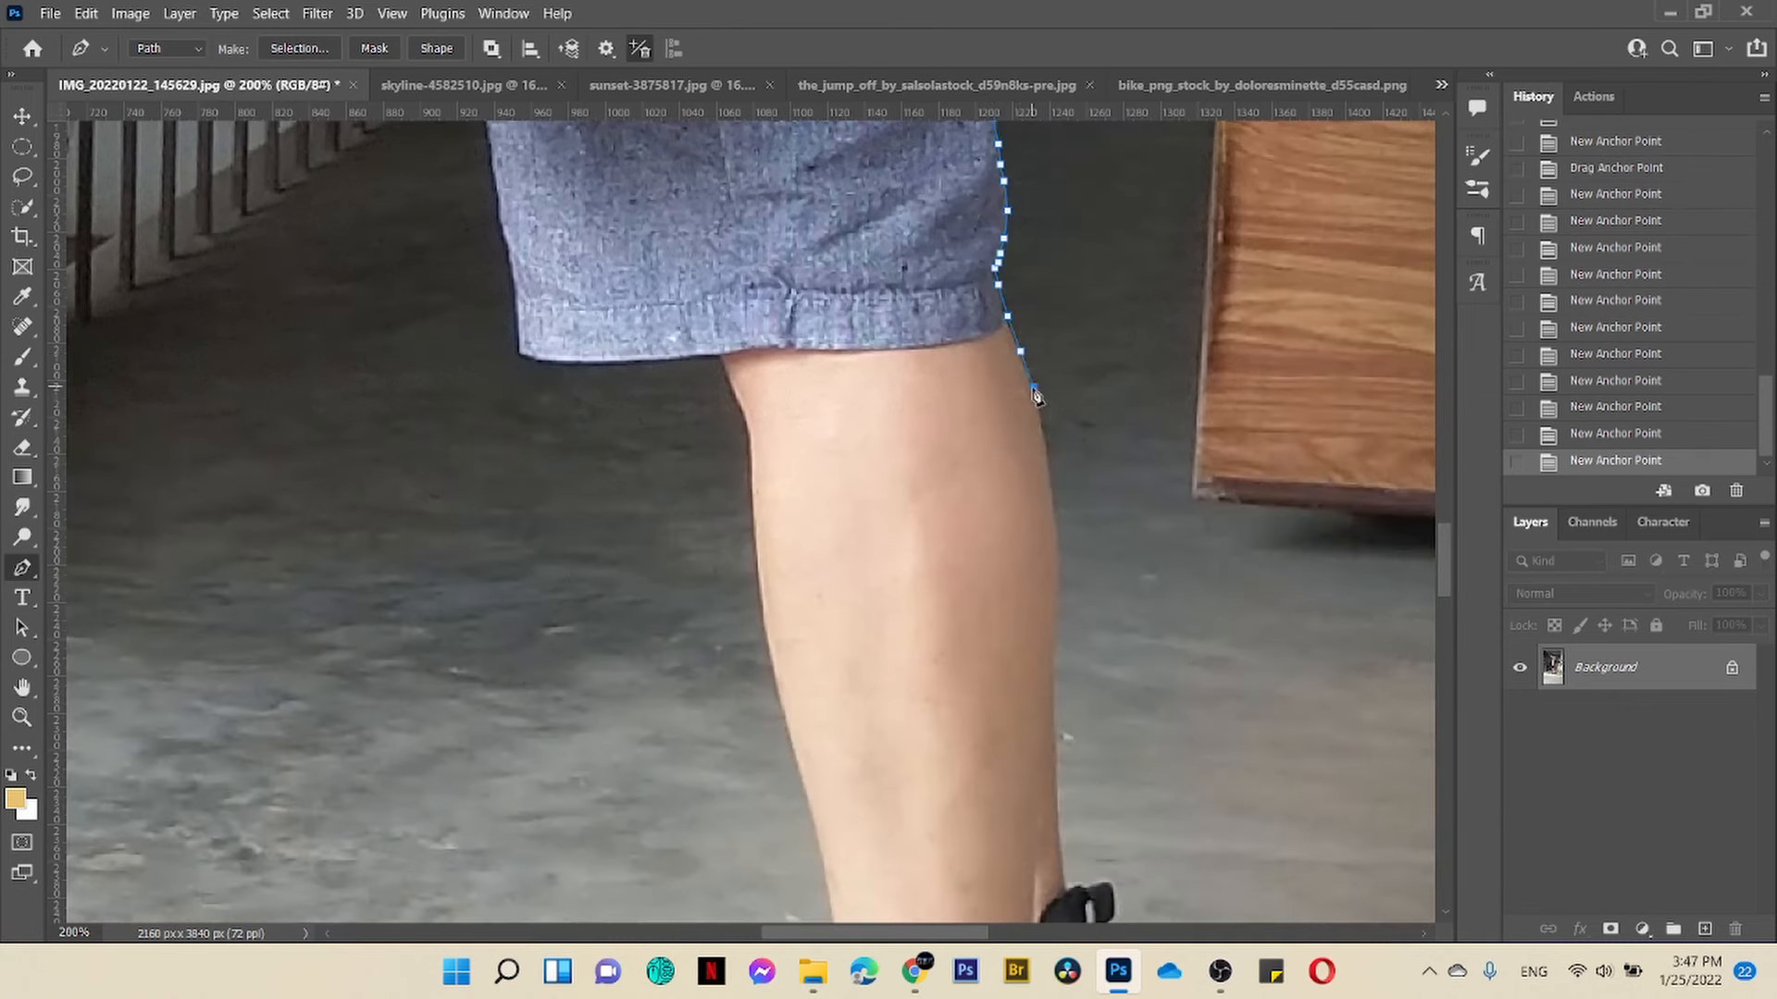
left_click_drag(1024, 356, 1004, 319)
left_click(1056, 527)
scroll(1056, 537, "down", 6)
left_click(1054, 394)
left_click(1052, 441)
left_click(1054, 491)
left_click(1058, 555)
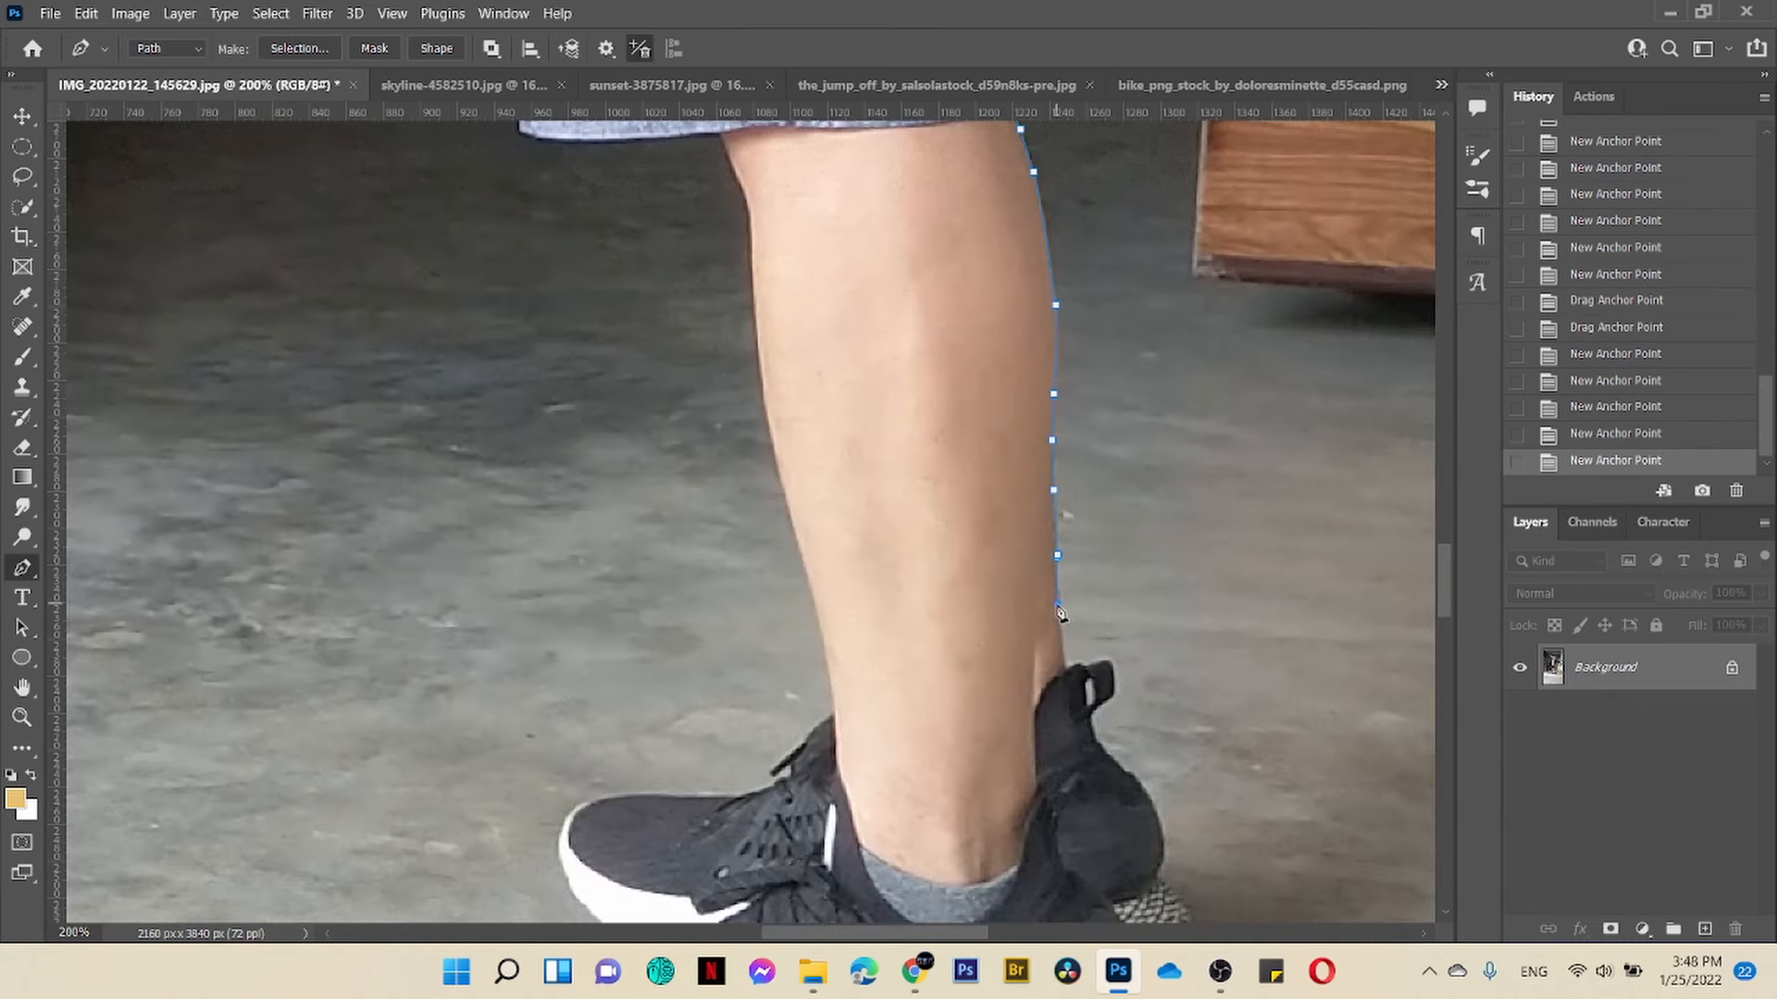
left_click(1058, 605)
Step: Trace the path around the heel pull tab of the far shoe
left_click(1108, 660)
left_click(1113, 673)
left_click(1114, 691)
left_click(1109, 699)
left_click(1100, 707)
left_click(1091, 718)
Step: Continue the path around the far shoe's heel and sole to where it meets the near shoe
scroll(1093, 685, "down", 5)
left_click(1103, 545)
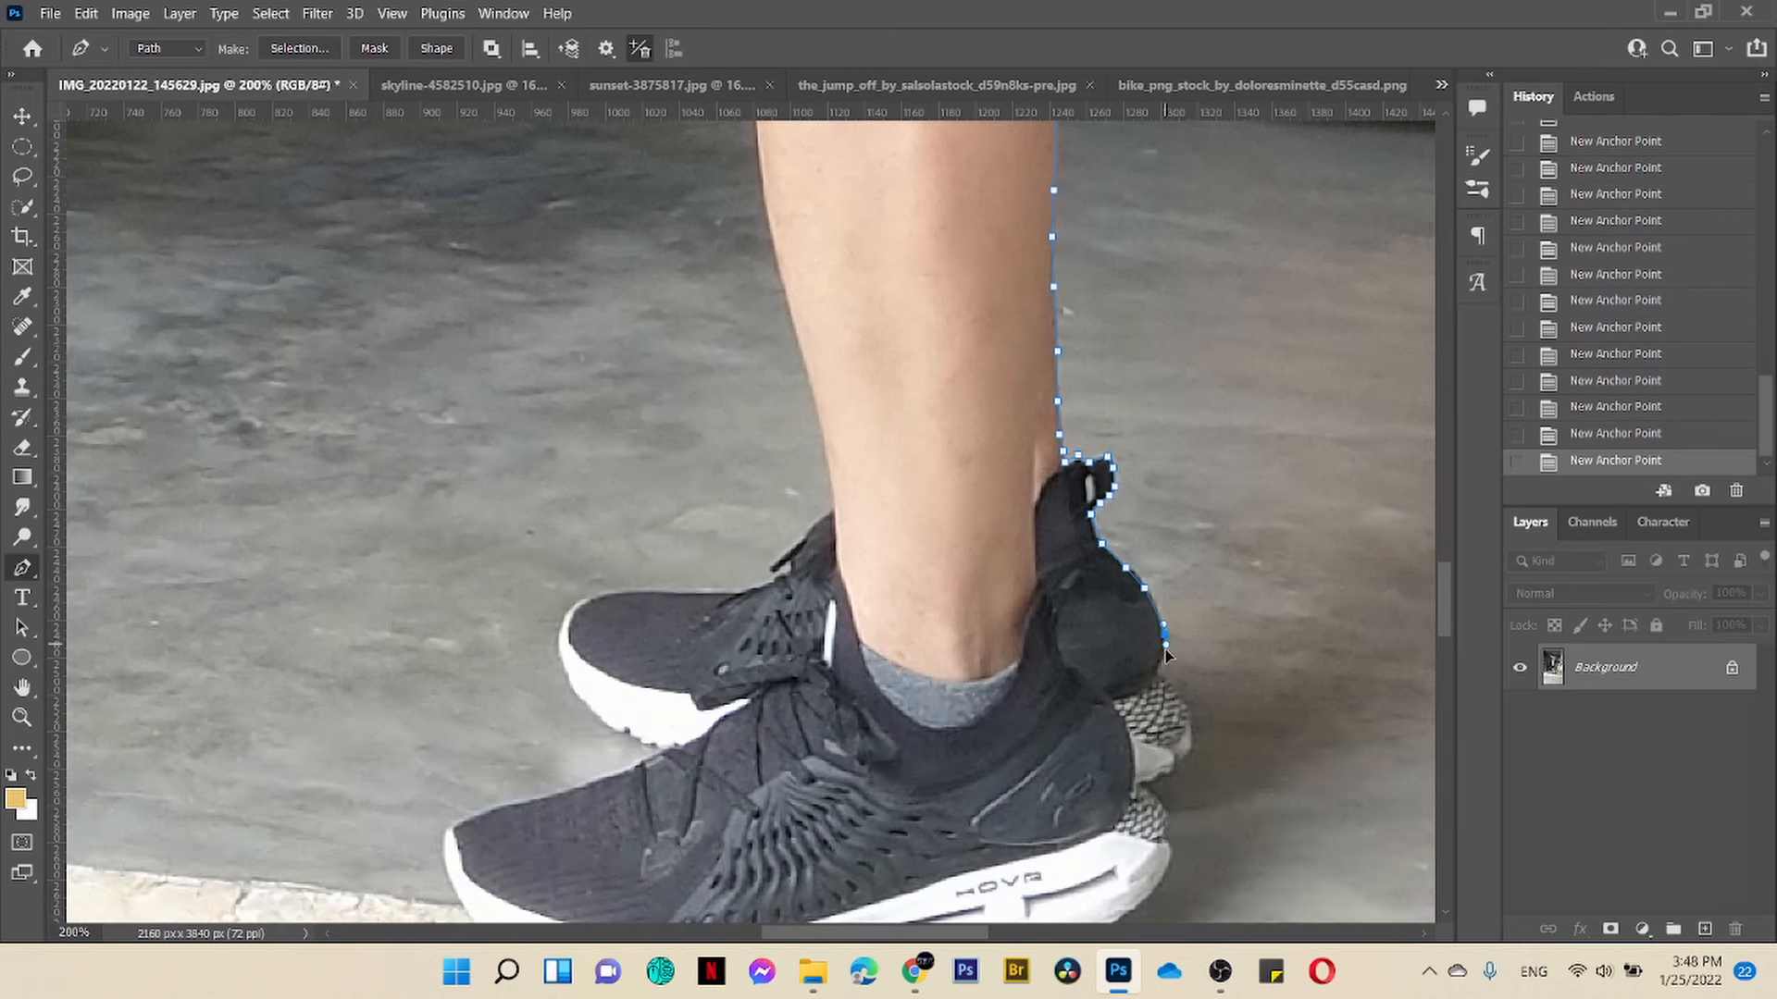
left_click(1191, 735)
left_click(1188, 750)
left_click(1183, 757)
left_click(1176, 764)
left_click(1169, 772)
left_click(1158, 776)
left_click(1139, 787)
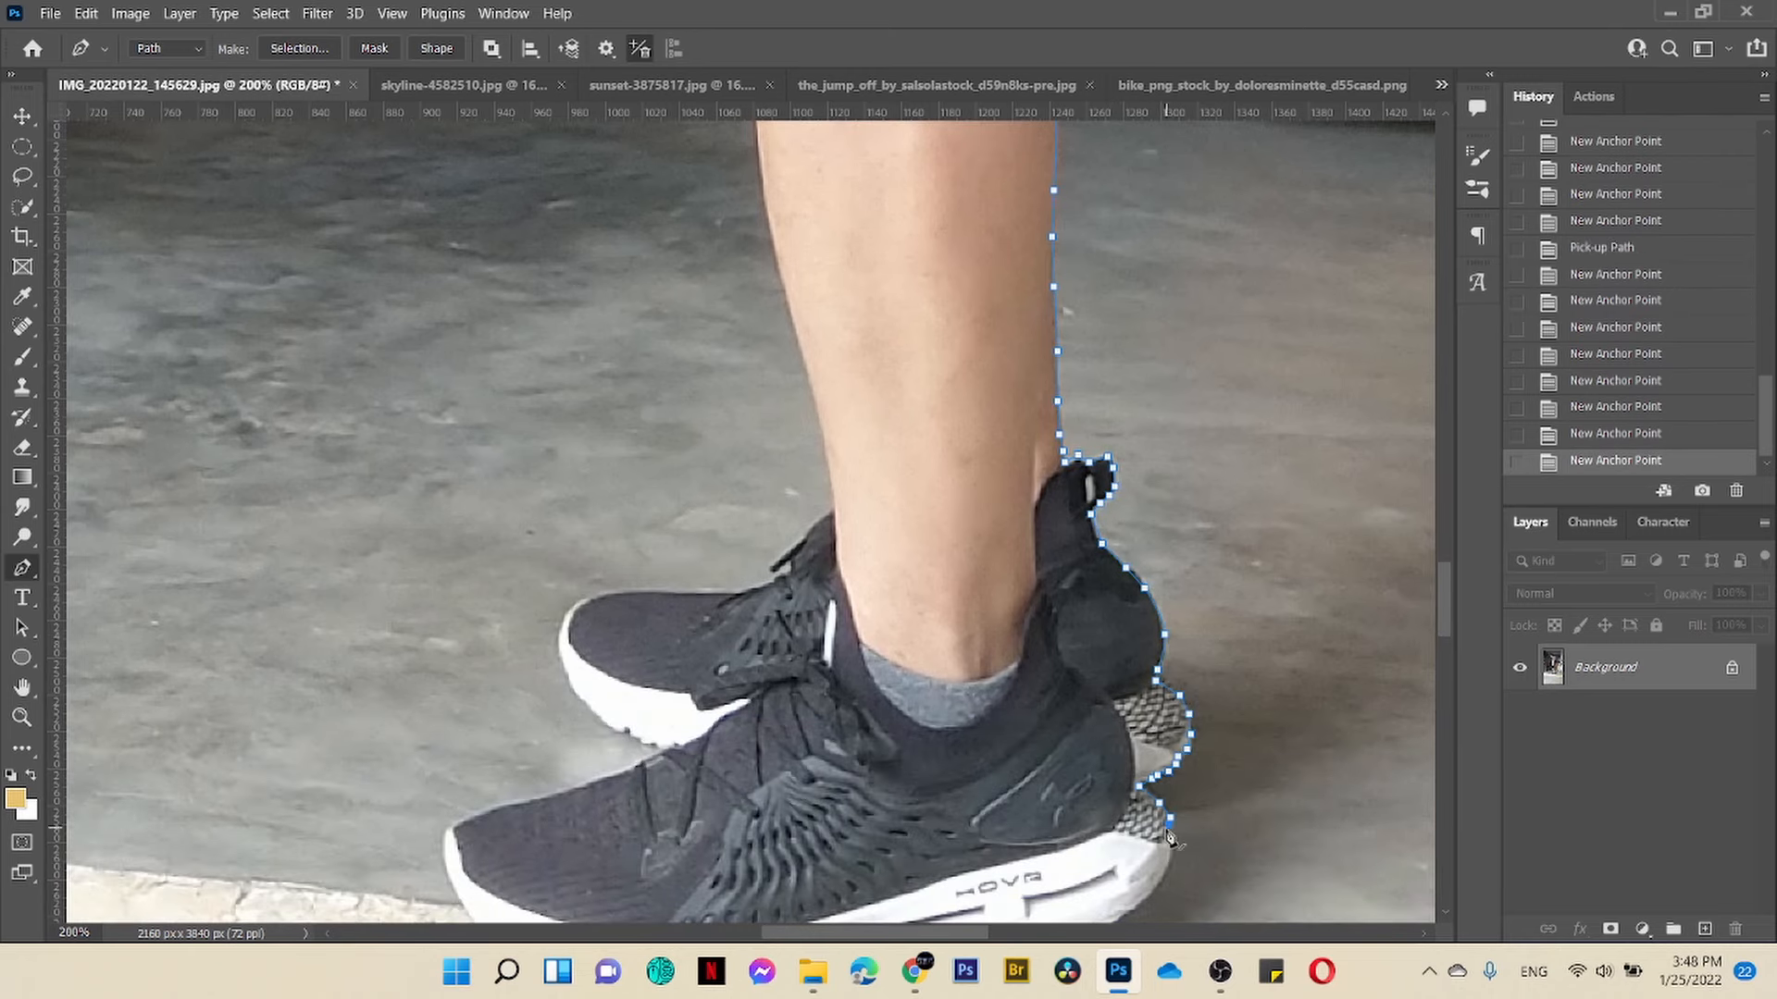
Step: Continue the path down the near shoe's heel and along the rear half of its sole
scroll(1186, 629, "down", 5)
left_click(1151, 692)
left_click(1124, 715)
left_click(1099, 729)
left_click(1068, 740)
left_click(1036, 744)
left_click(1004, 746)
left_click(972, 749)
left_click(941, 752)
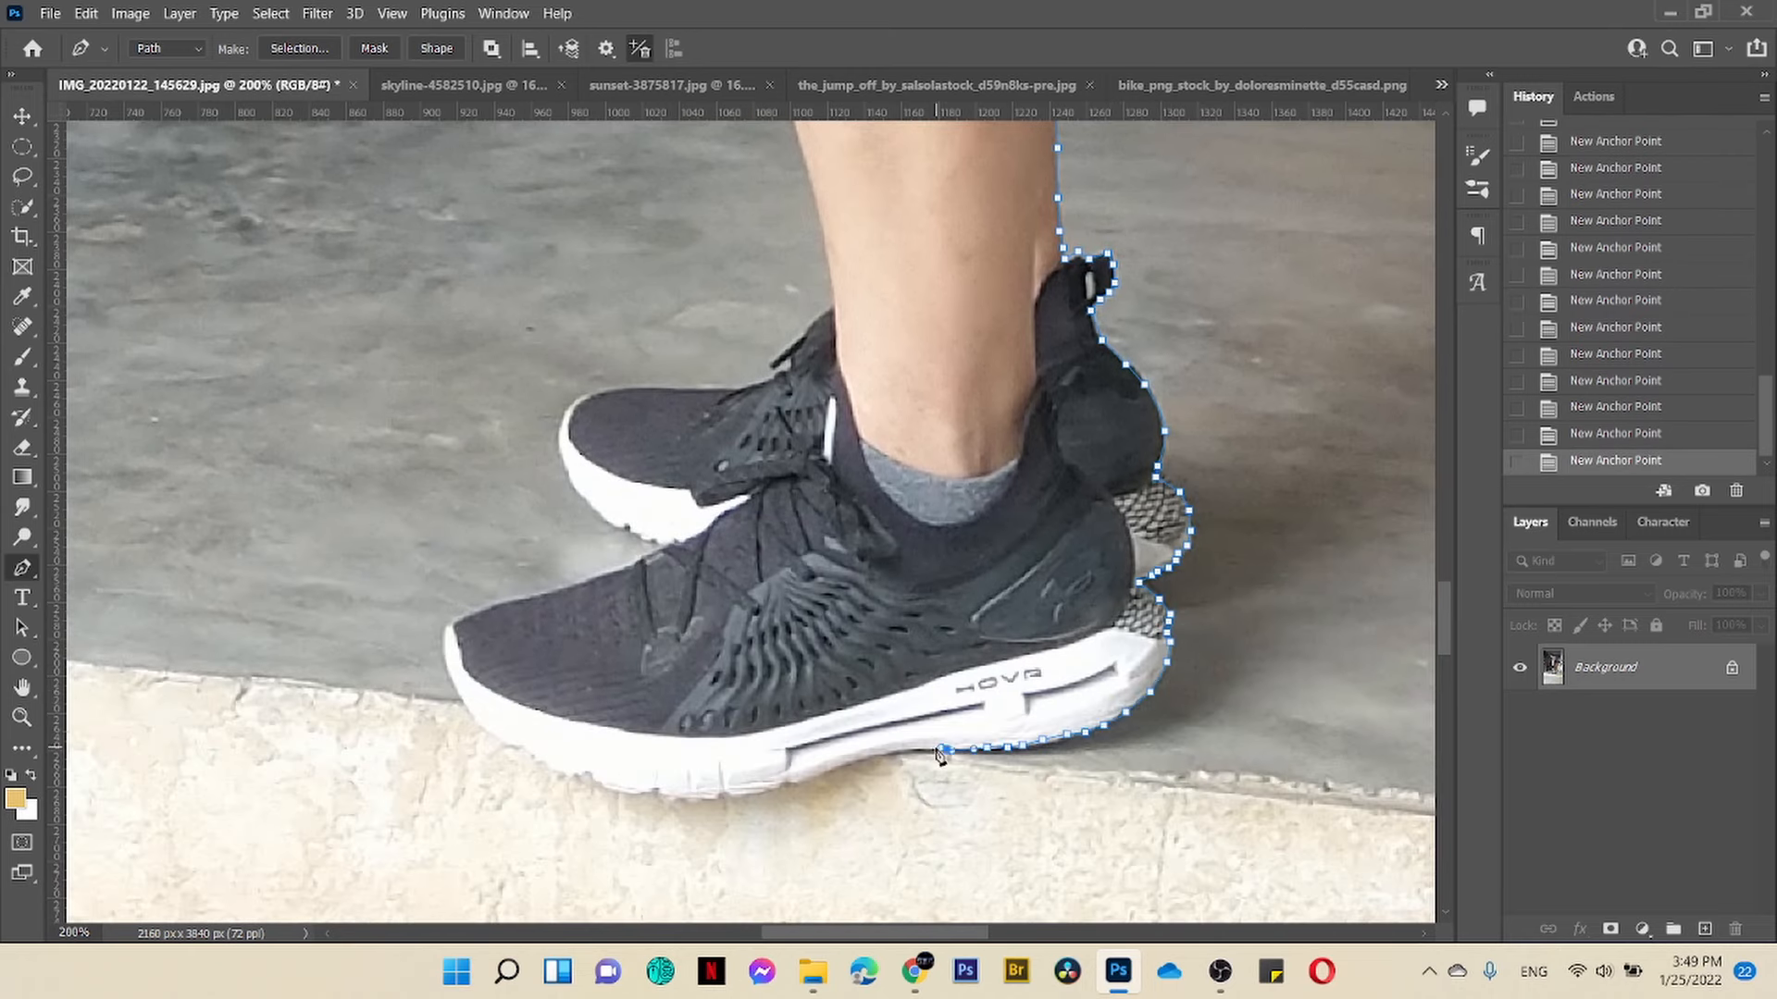
Step: Trace the front half of the near shoe's sole and round the toe tip
left_click(856, 760)
left_click(828, 771)
left_click(798, 782)
left_click(757, 793)
left_click(691, 797)
left_click(655, 793)
left_click(600, 782)
left_click(530, 757)
left_click(493, 734)
left_click(472, 719)
left_click(449, 678)
left_click(450, 632)
Step: Trace the top of the near shoe's toe up to where it meets the far shoe
left_click(493, 603)
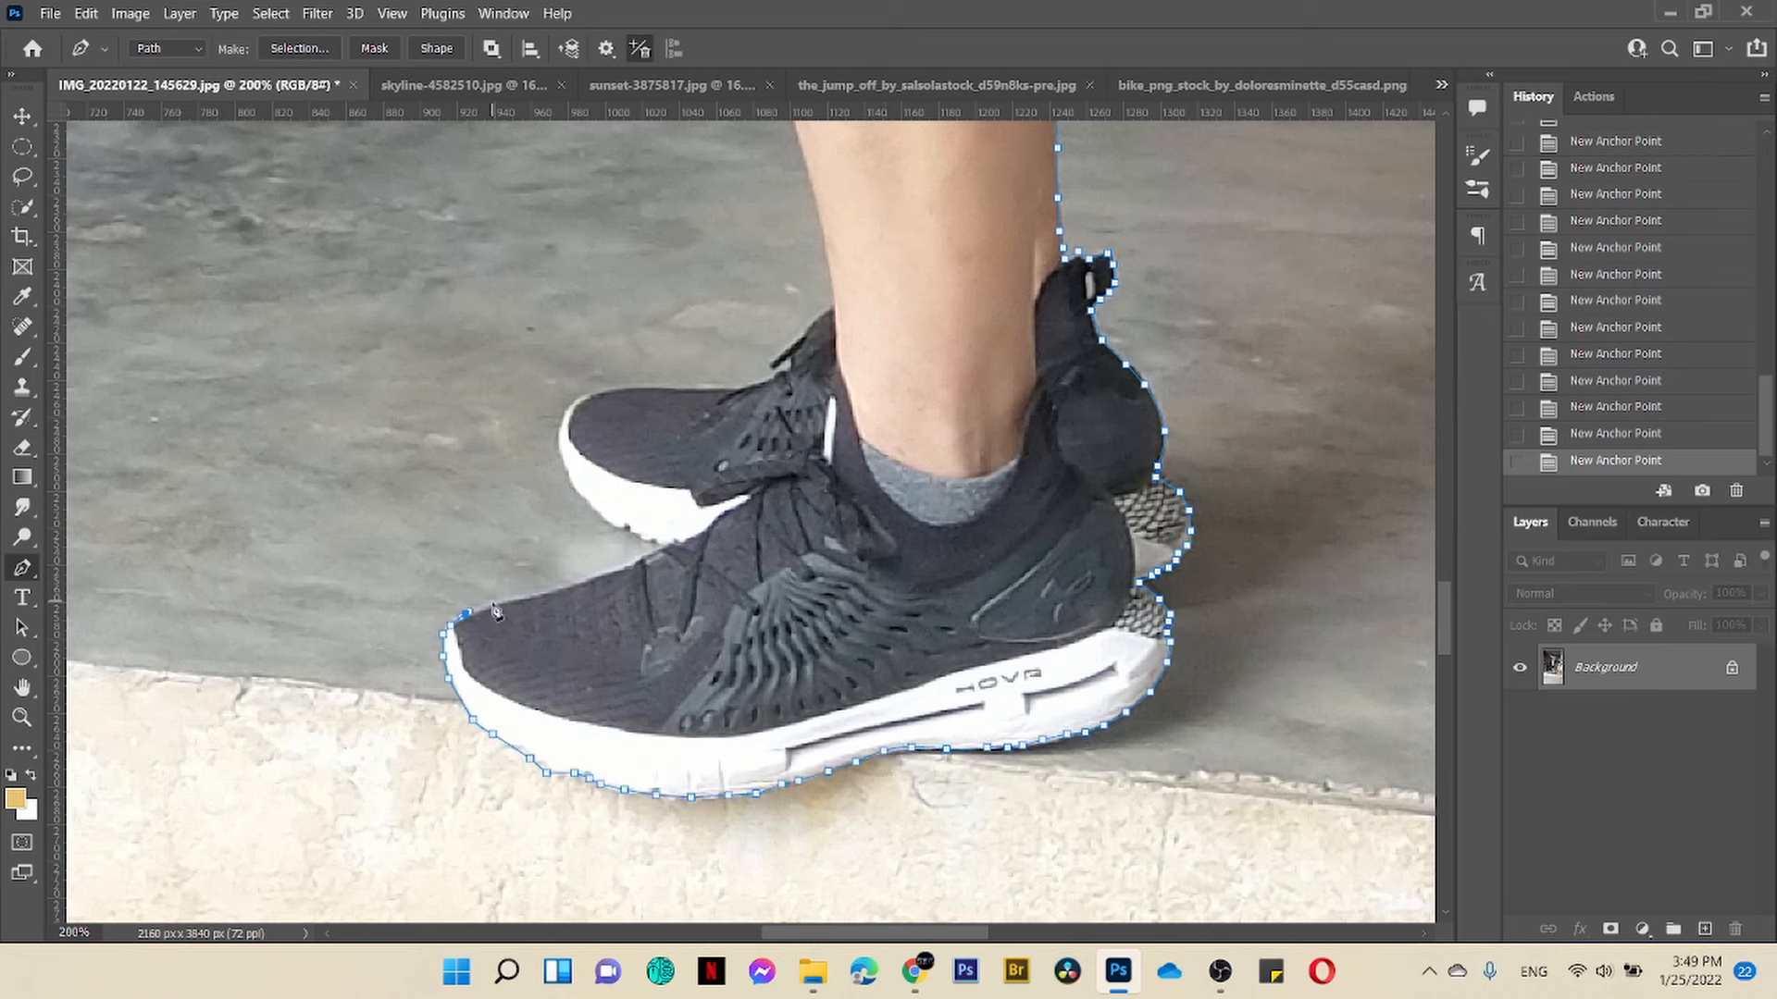
left_click(529, 594)
left_click(587, 576)
left_click(619, 569)
left_click(638, 558)
left_click(655, 539)
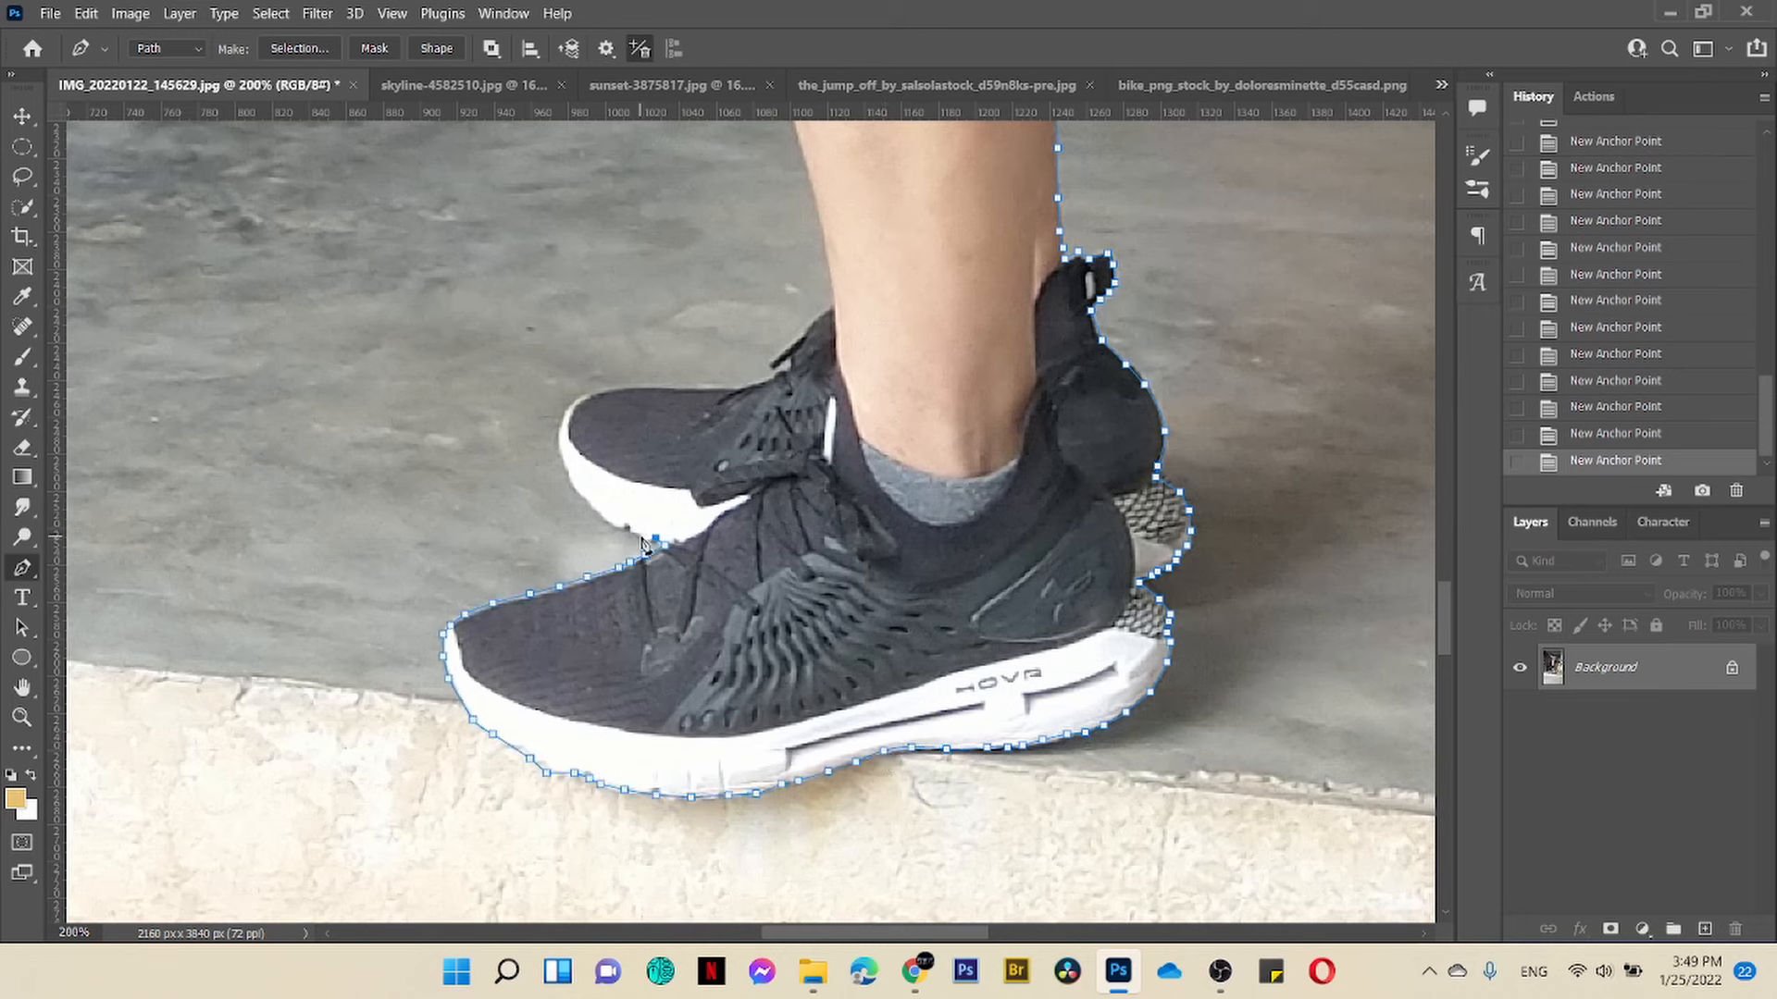
Step: Trace the path around the far shoe's toe and over its laces and tongue to the front of the ankle
left_click(574, 403)
left_click(608, 385)
left_click(680, 385)
left_click(768, 378)
left_click(784, 346)
left_click(812, 310)
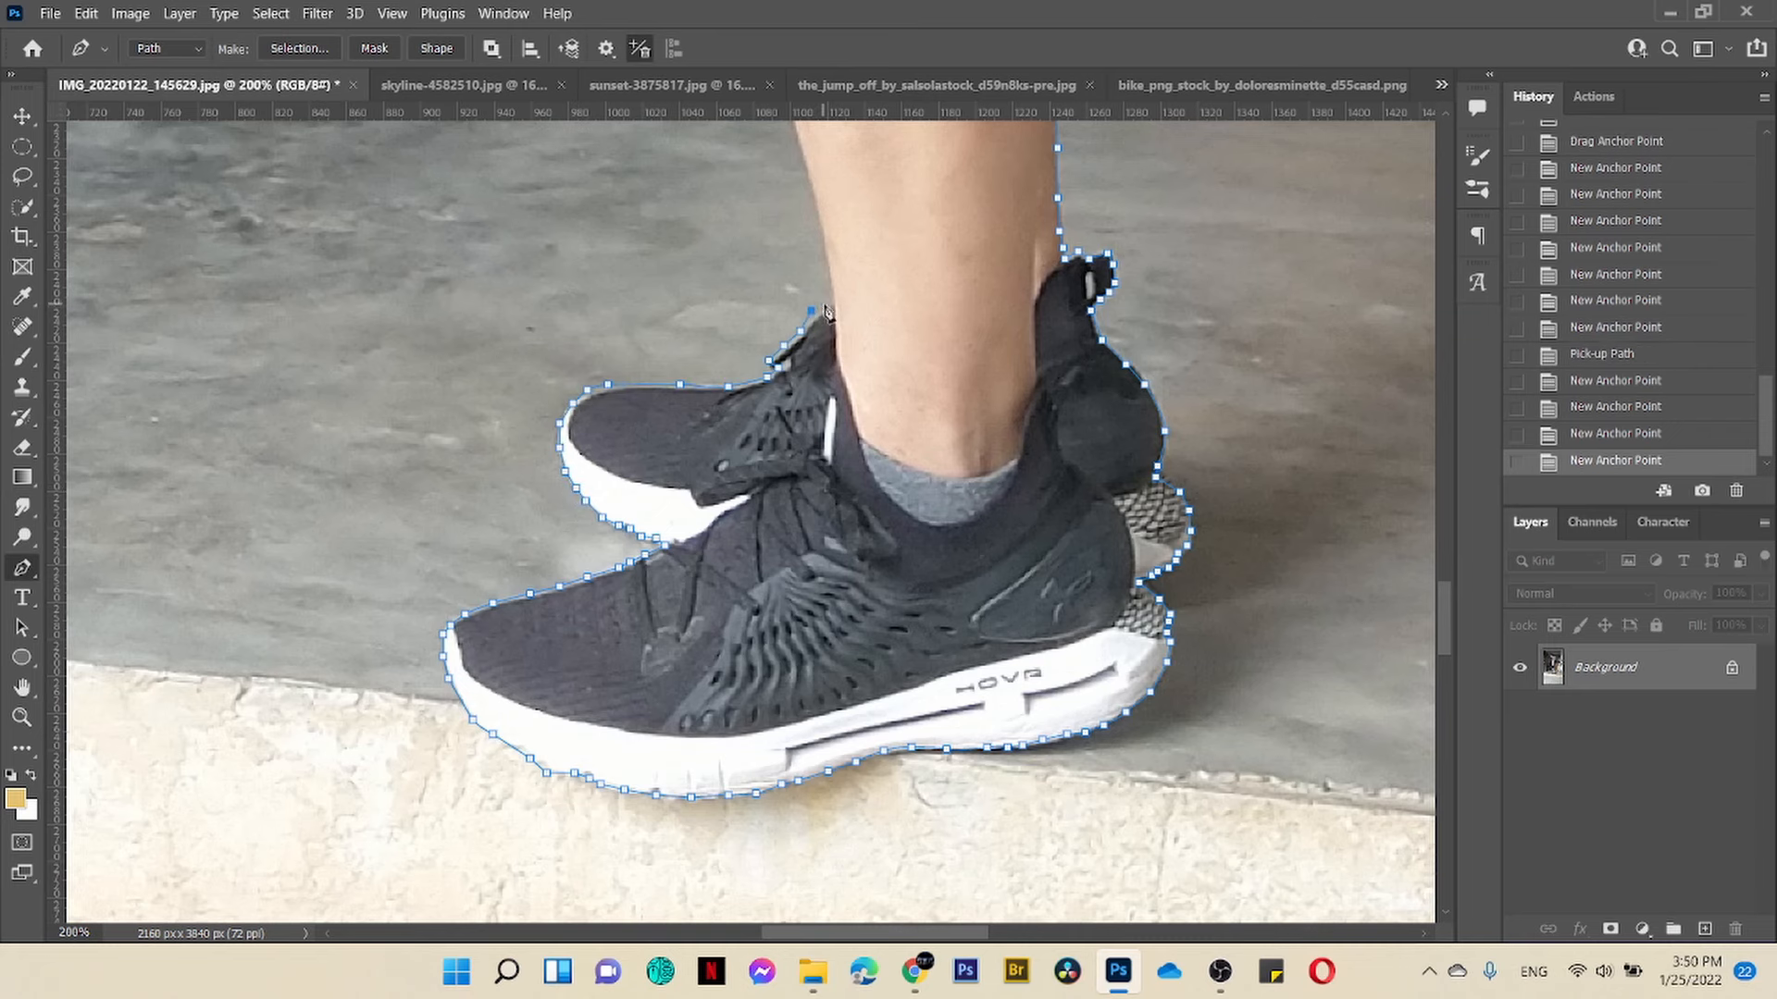
left_click(828, 304)
Step: Trace the front of the lower leg from the ankle up to the shorts hem
scroll(805, 435, "up", 3)
left_click(818, 506)
scroll(786, 444, "up", 3)
left_click(774, 501)
left_click(752, 361)
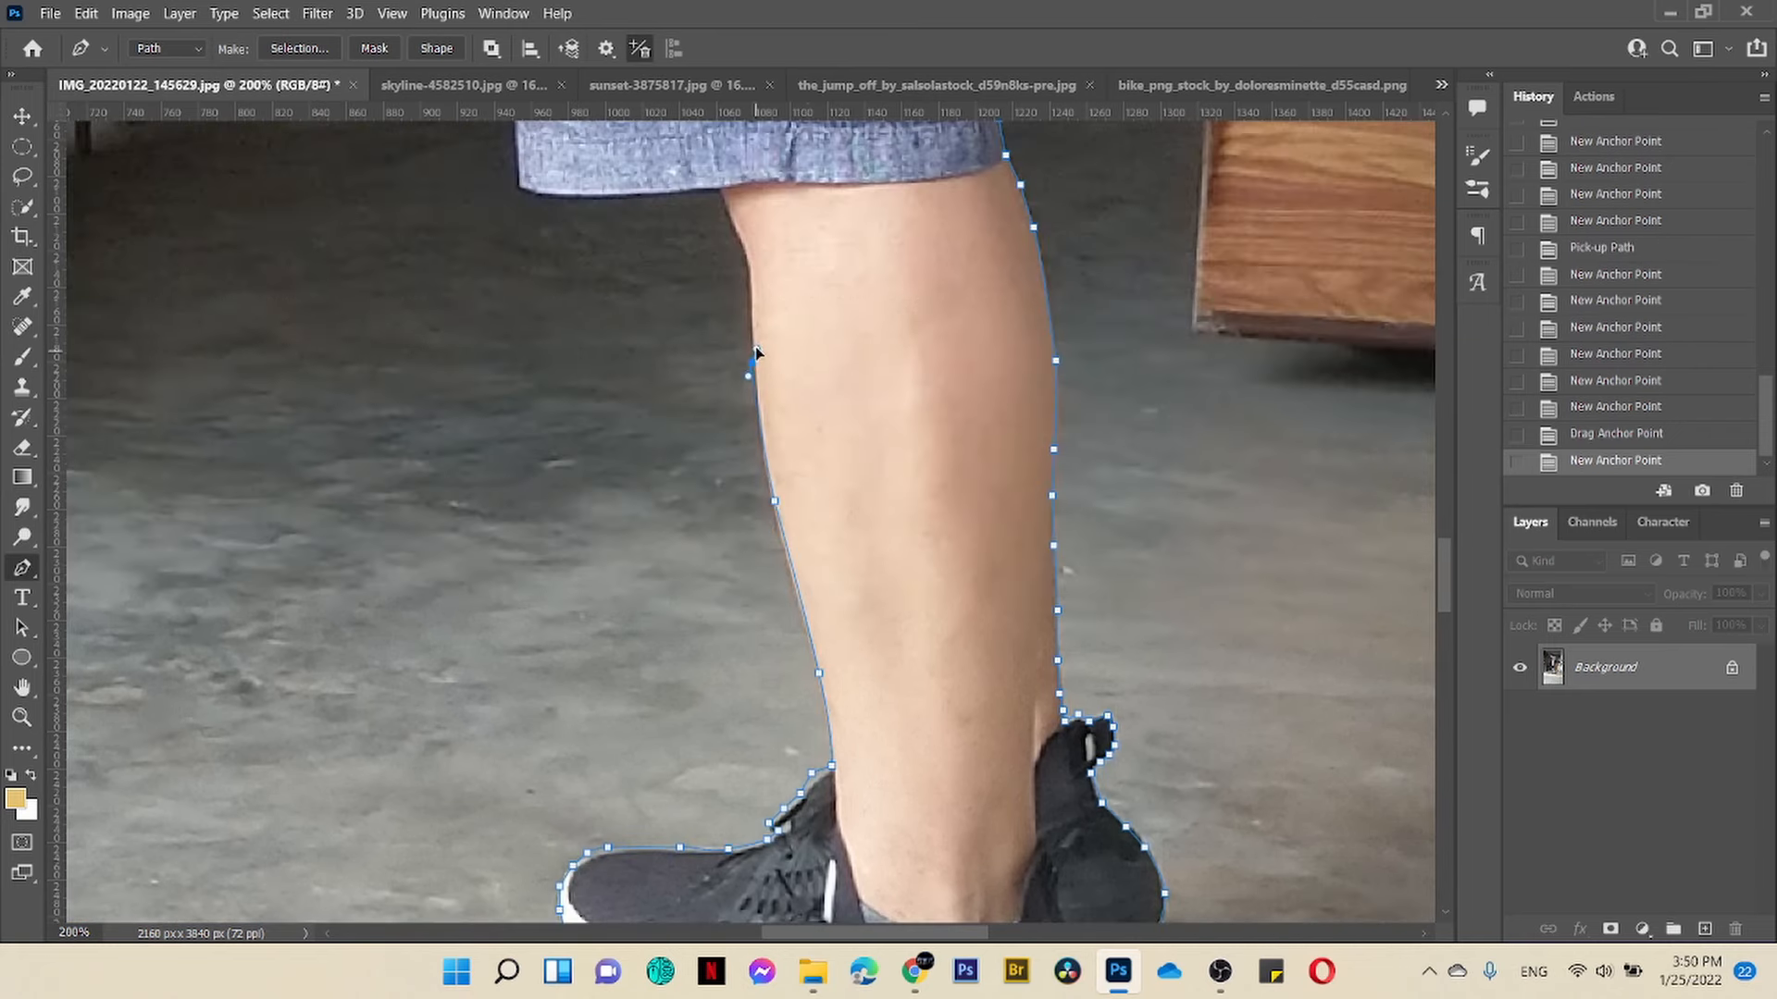
left_click(751, 281)
left_click(743, 239)
left_click(731, 214)
left_click(717, 191)
left_click(708, 184)
Step: Trace along the bottom hem of the shorts and up their front edge to the cap
scroll(705, 194, "up", 2)
left_click(662, 283)
left_click(618, 286)
left_click(562, 286)
left_click(535, 277)
left_click(519, 276)
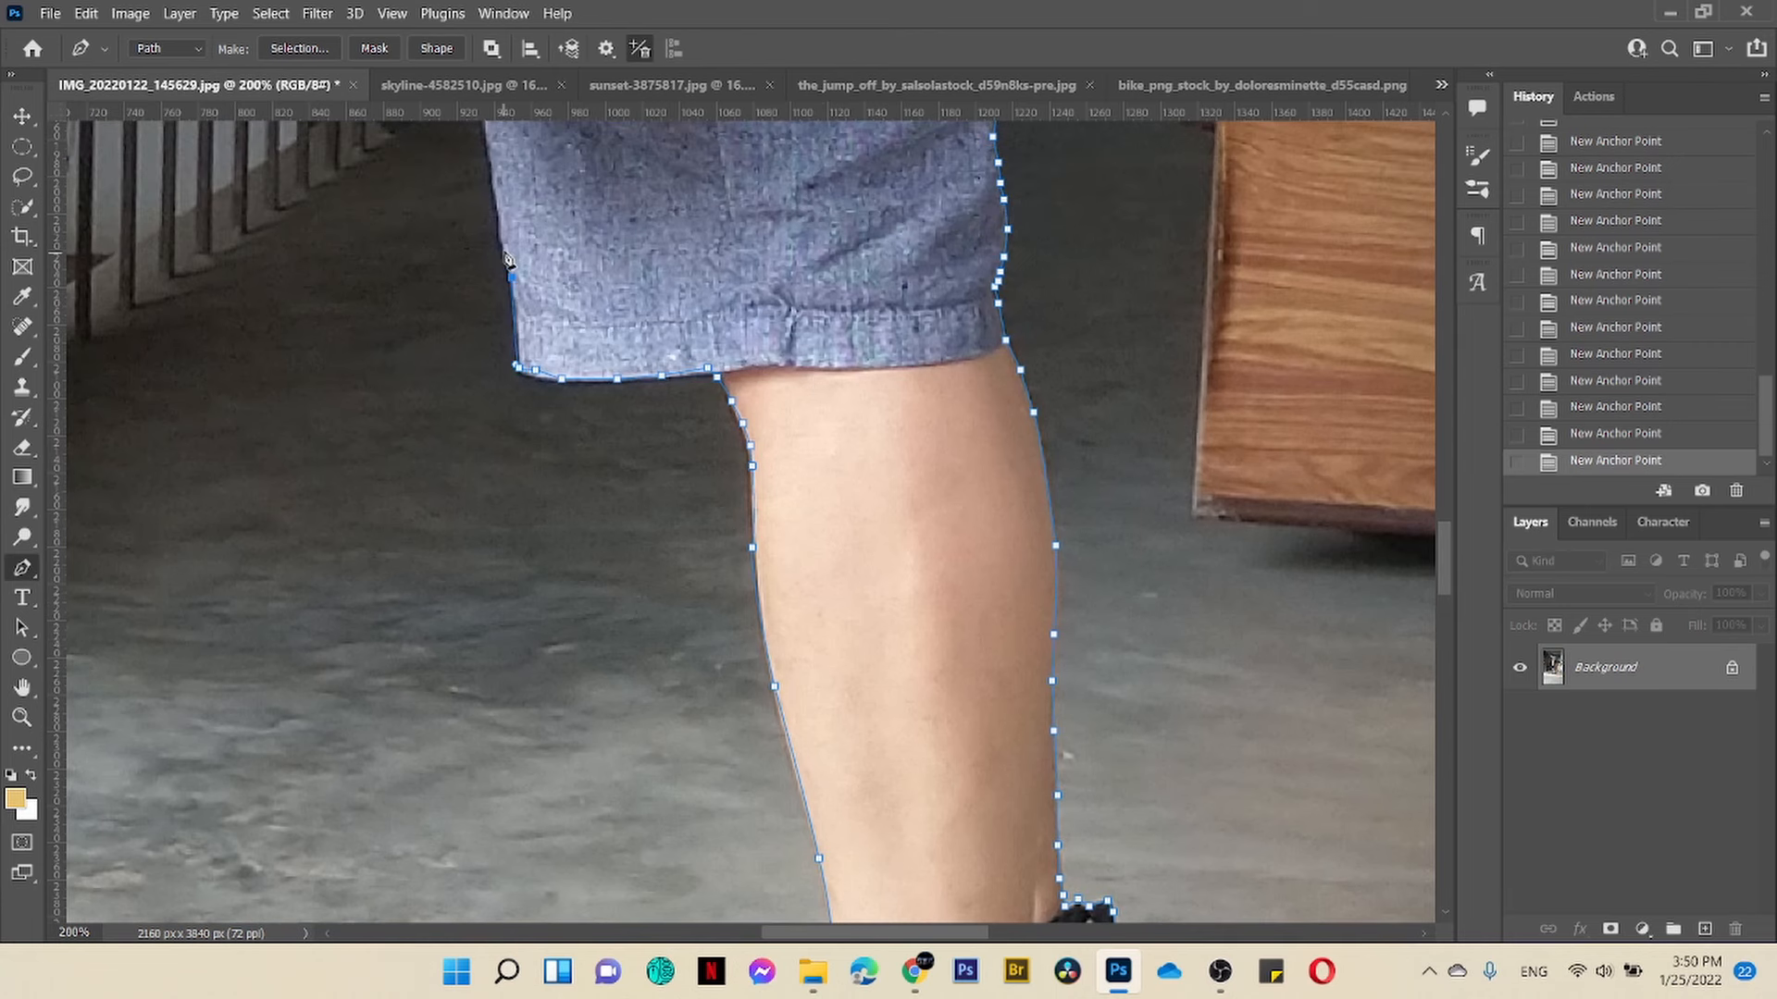
left_click(487, 298)
left_click(486, 274)
left_click(484, 253)
Step: Trace the path around the bottom and outer curve of the held cap, adjusting anchor points to fit
scroll(483, 255, "up", 1)
left_click(465, 318)
left_click(440, 323)
left_click(414, 325)
left_click(359, 317)
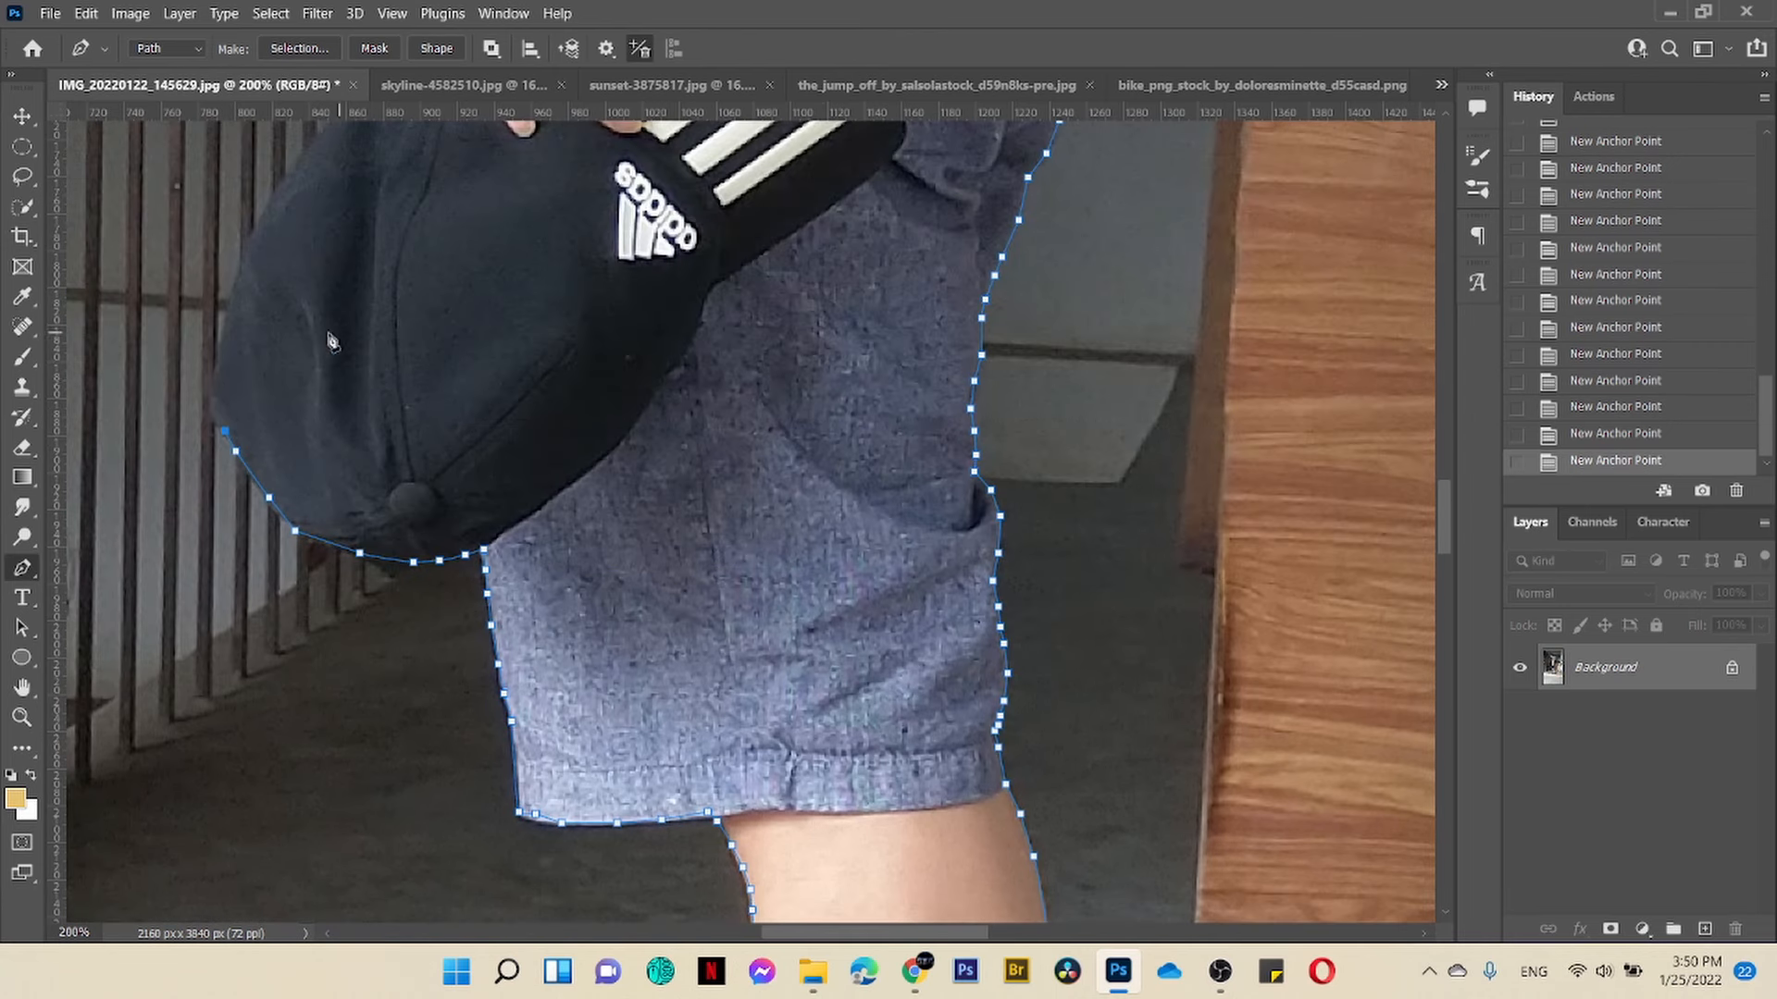
left_click_drag(234, 284, 250, 248)
scroll(250, 248, "up", 1)
mouse_move(326, 200)
left_mouse_down()
mouse_move(346, 188)
mouse_move(316, 210)
left_mouse_up()
left_click(347, 176)
left_click(375, 151)
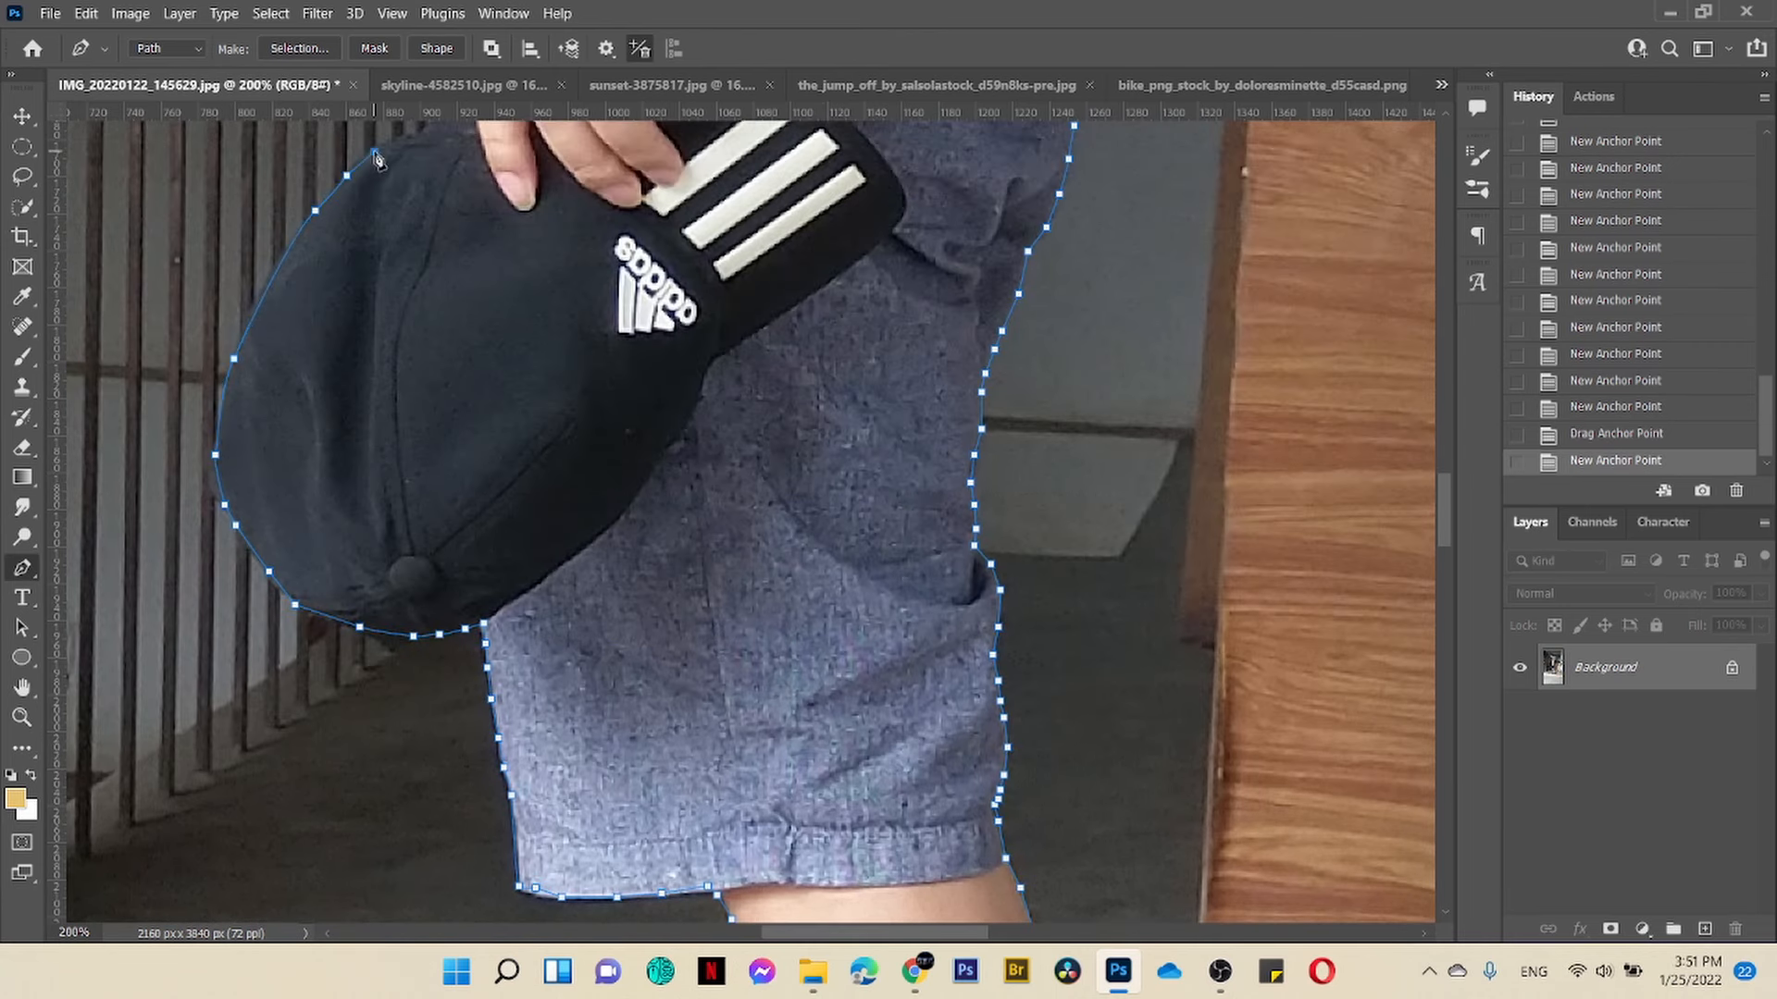
Step: Continue the path over the cap's upper edge to the front of the shorts, adjusting anchor points
left_click(395, 142)
left_click(415, 135)
scroll(419, 136, "up", 1)
left_click(440, 284)
left_click_drag(425, 294, 424, 297)
left_click(1626, 333)
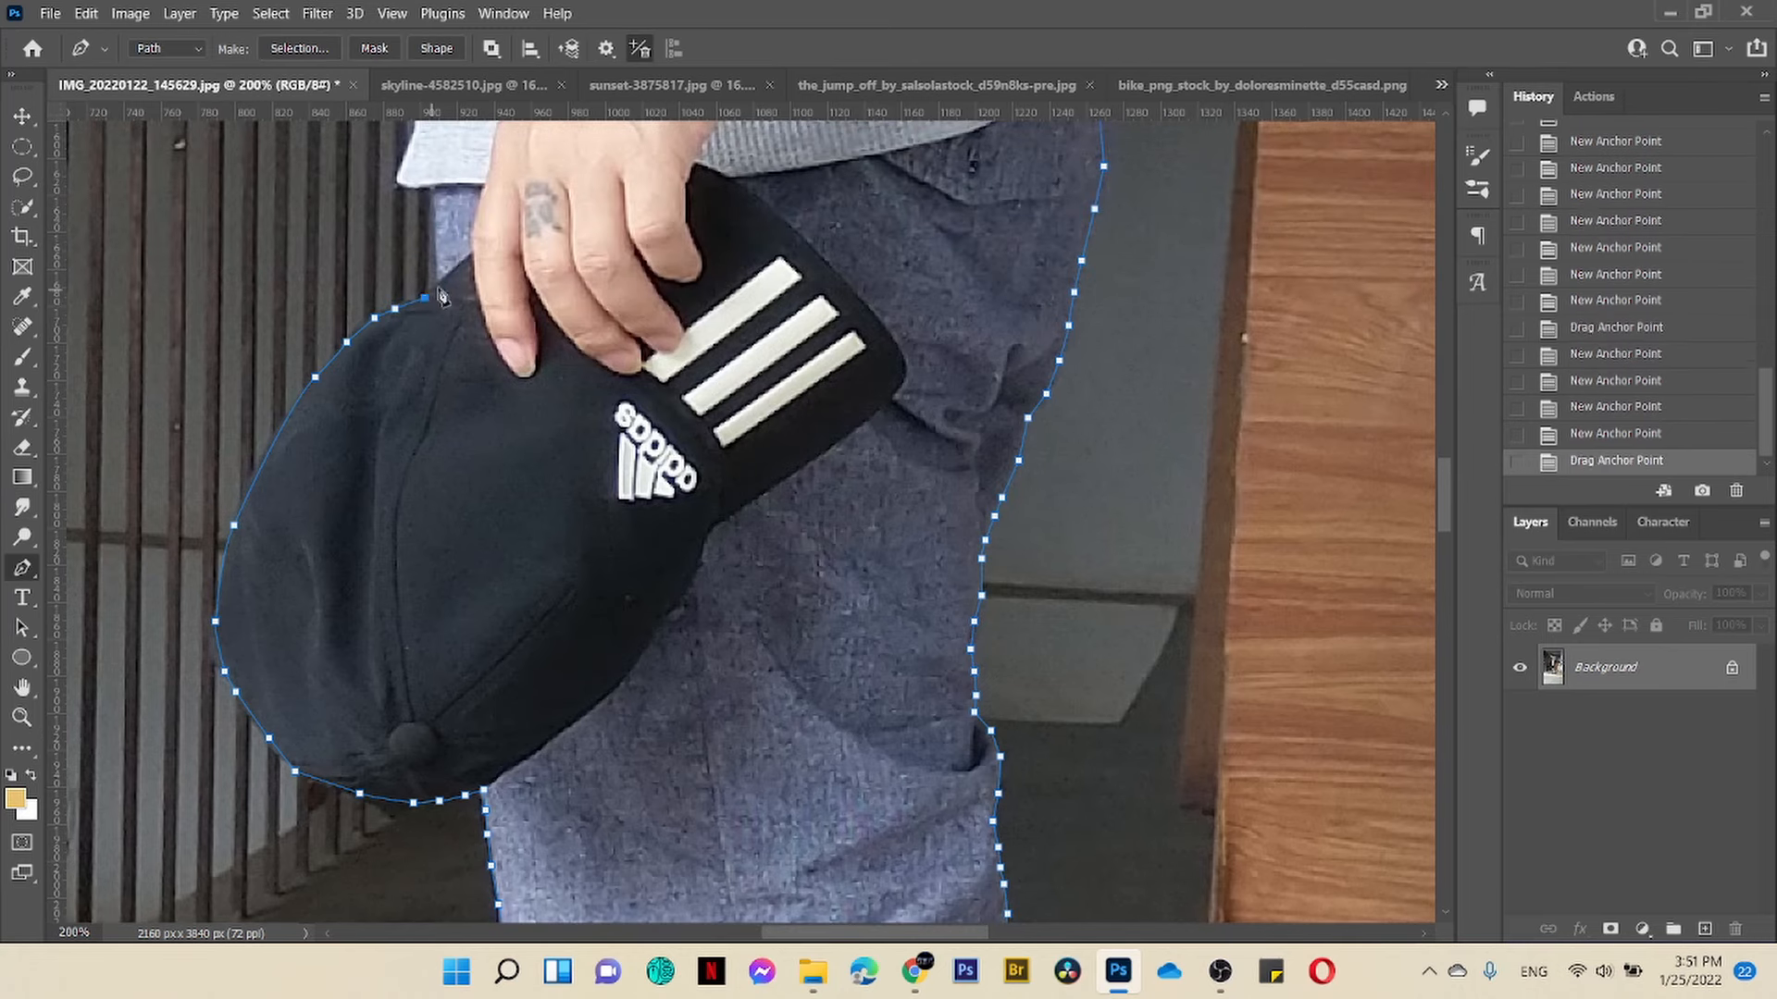
Step: Trace the short visible front edge of the shorts and the shirt's lower front band
left_click(440, 288)
left_click(436, 255)
left_click(436, 223)
left_click(434, 193)
left_click(433, 184)
left_click(420, 187)
left_click(414, 291)
left_click(415, 258)
left_click(402, 217)
left_click(393, 200)
left_click(385, 183)
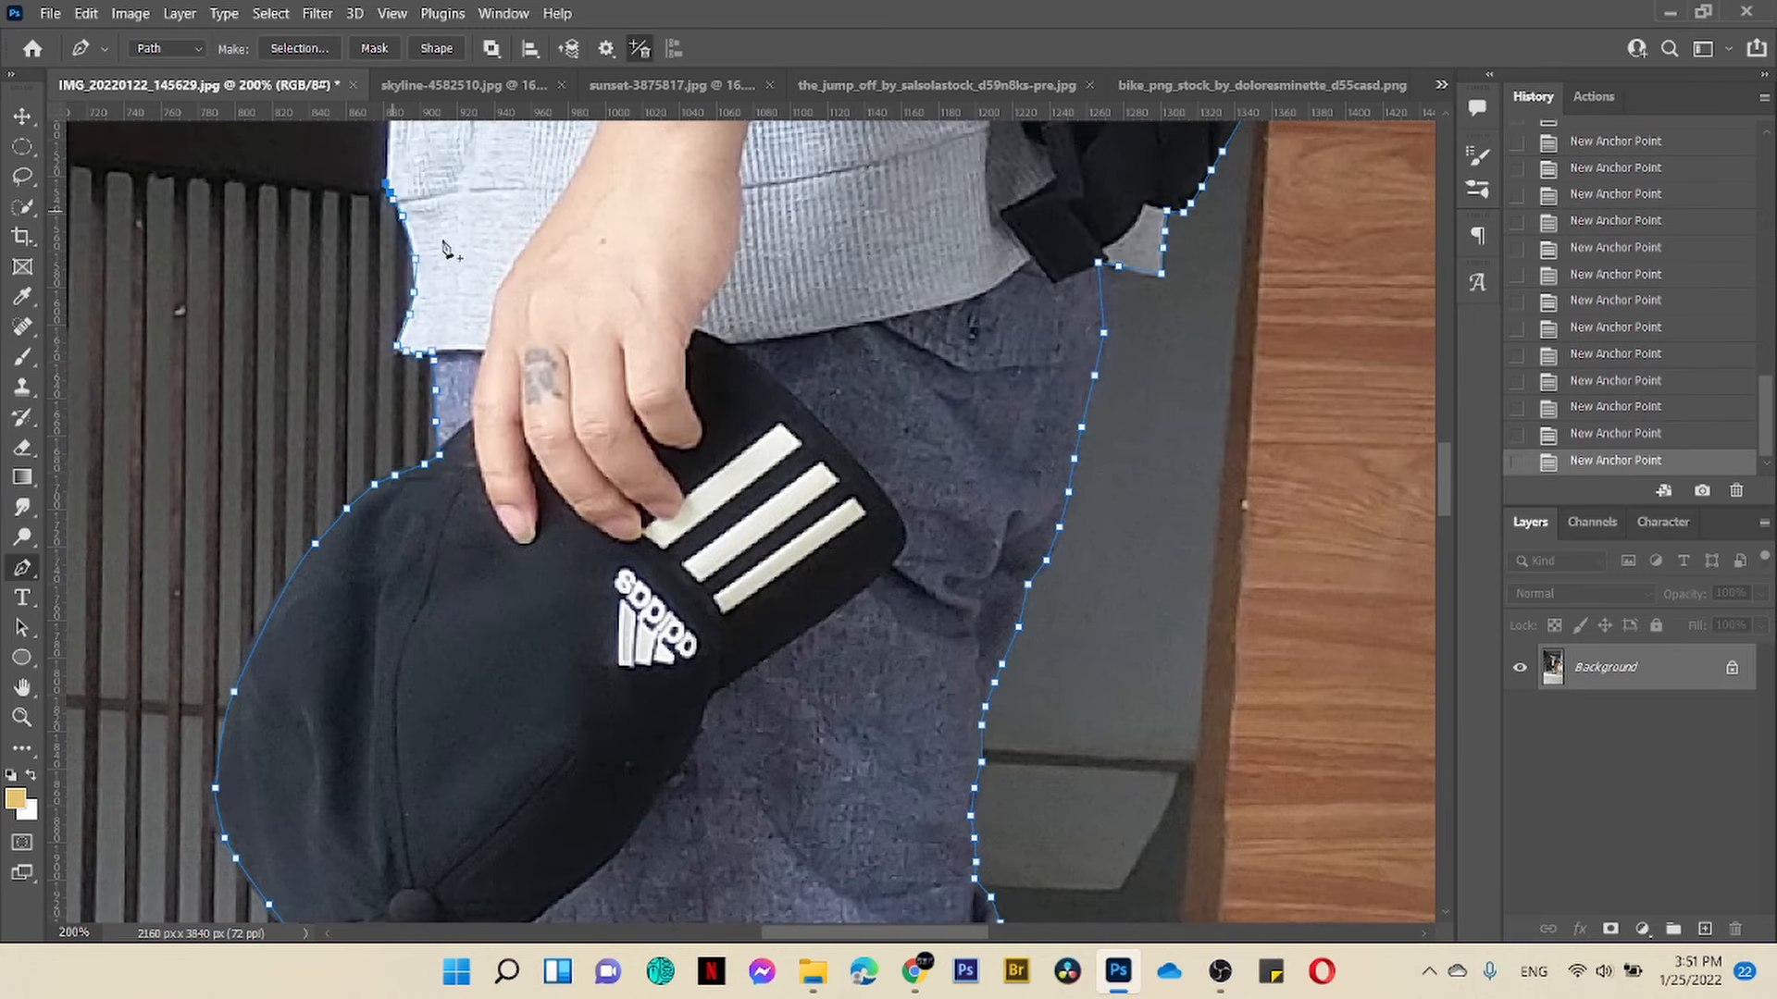
Step: Trace the shirt's front edge from the lower band up to just below the armhole
scroll(387, 185, "up", 5)
left_click(395, 406)
left_click(411, 285)
scroll(502, 290, "up", 3)
left_click(451, 305)
left_click(453, 267)
left_click(455, 244)
left_click(462, 218)
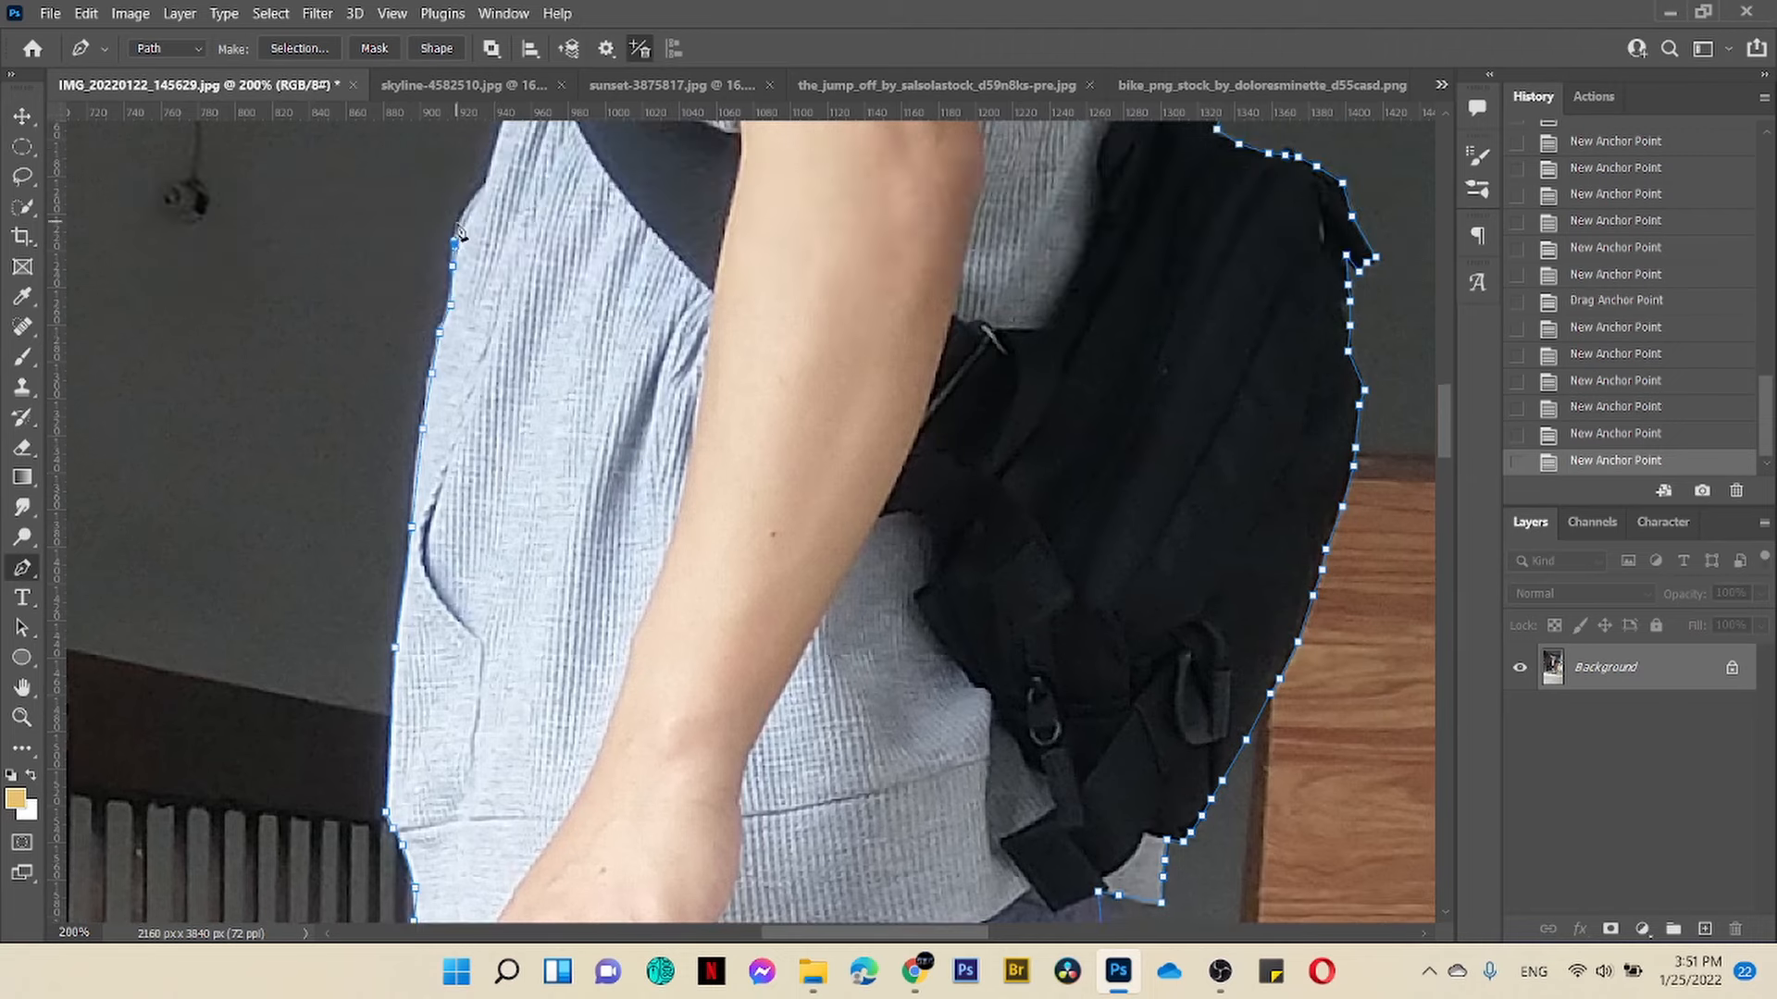
left_click(471, 201)
left_click(483, 185)
Step: Trace the shirt's front edge past the armhole up to the neck
scroll(485, 187, "up", 4)
scroll(530, 211, "up", 3)
left_click(510, 338)
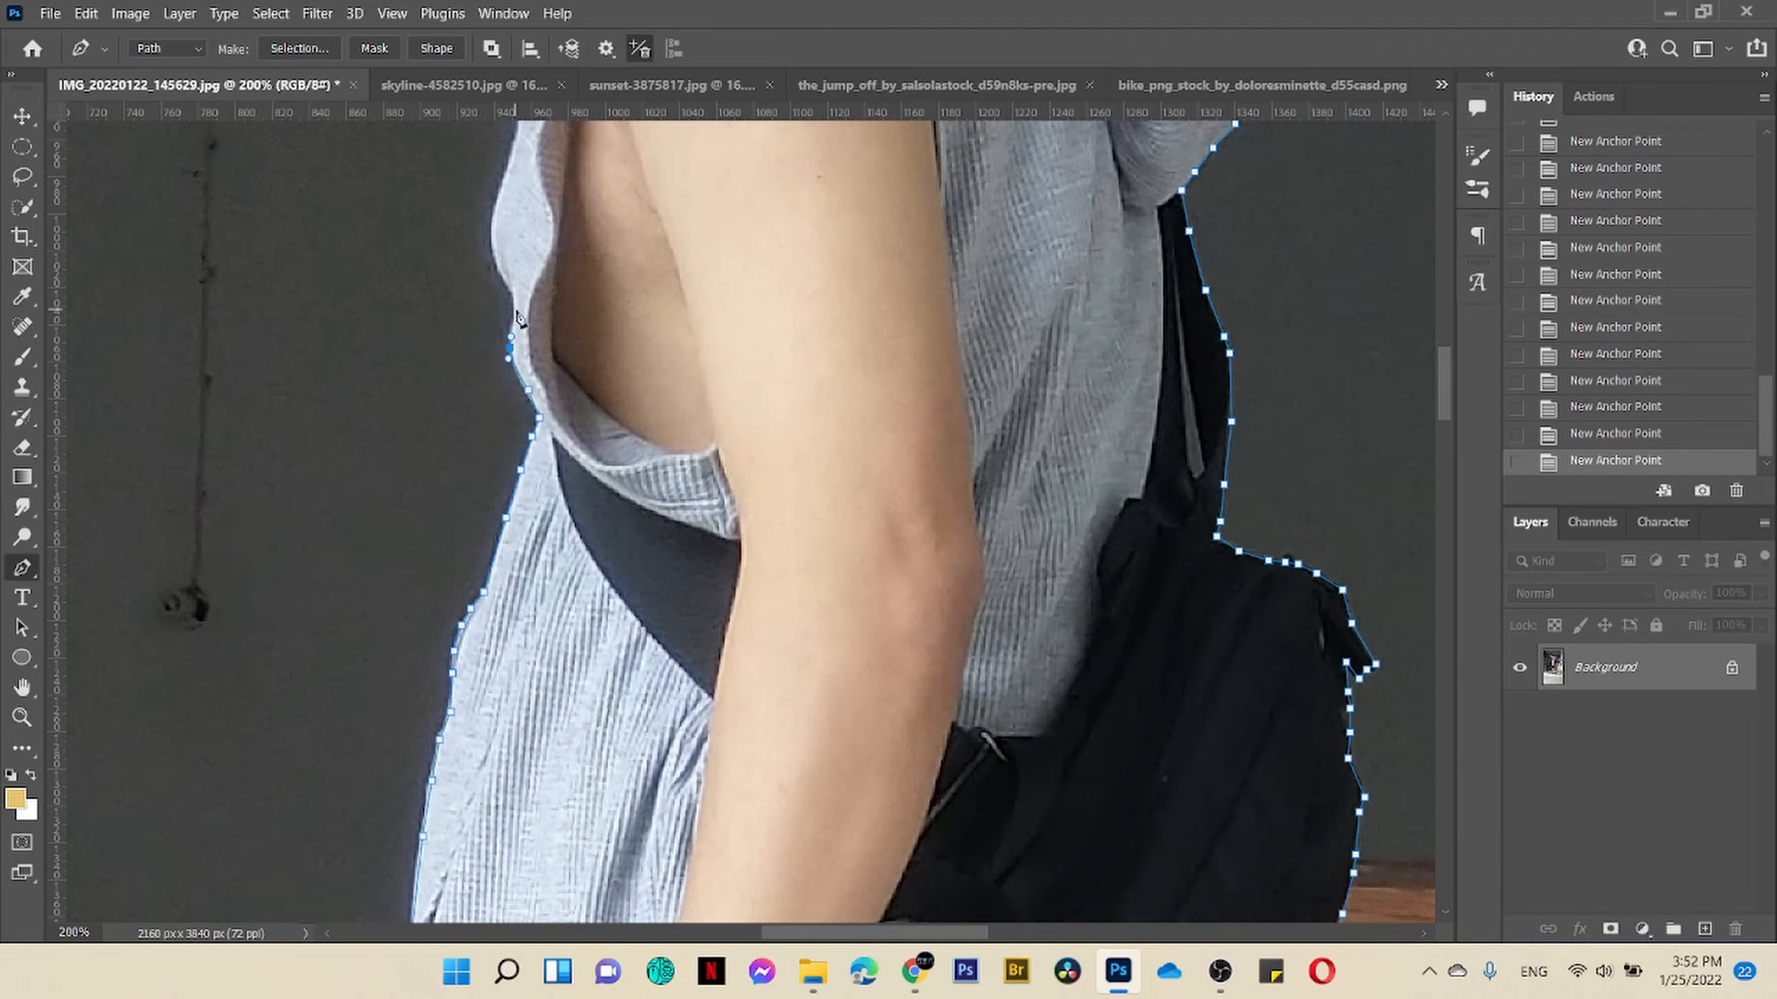
scroll(494, 223, "up", 3)
left_click(512, 300)
left_click(519, 273)
left_click(519, 233)
left_click(525, 196)
scroll(527, 198, "up", 3)
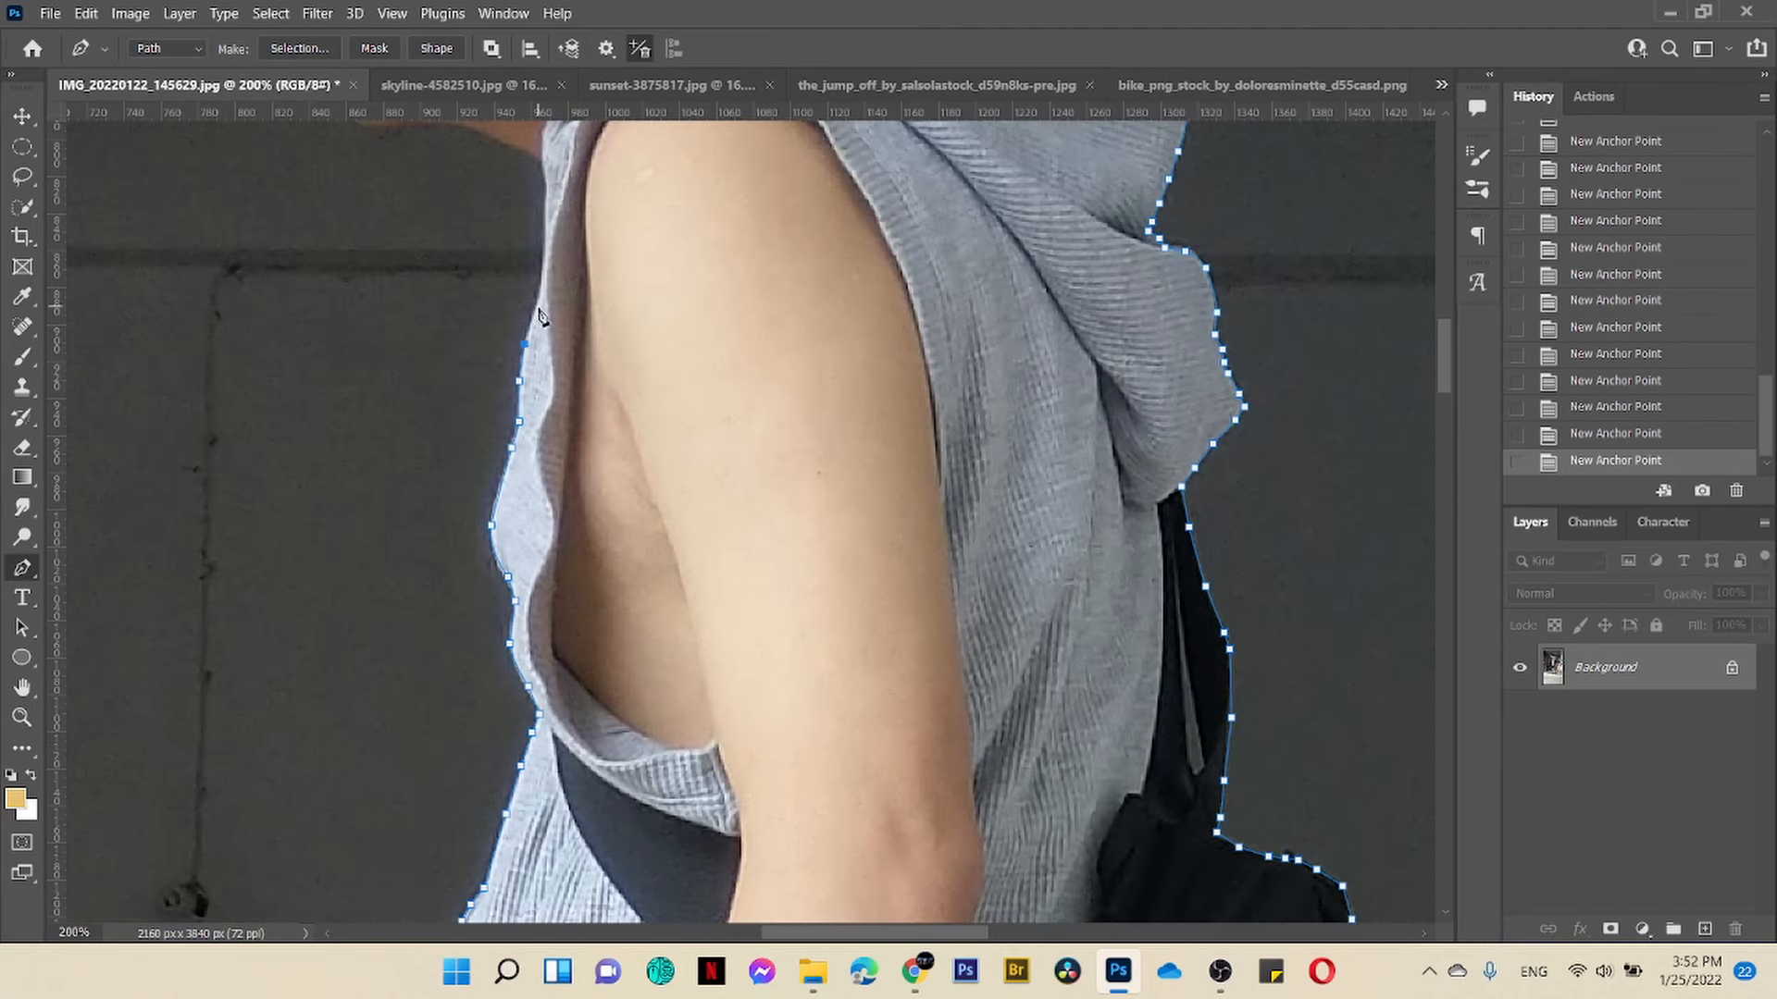
left_click(548, 192)
left_click(542, 157)
Step: Trace the path along the neck, under the jaw and around the chin
scroll(537, 167, "up", 2)
left_click(425, 213)
left_click(395, 216)
left_click(380, 216)
left_click(358, 213)
left_click(338, 194)
left_click(330, 183)
scroll(333, 185, "up", 2)
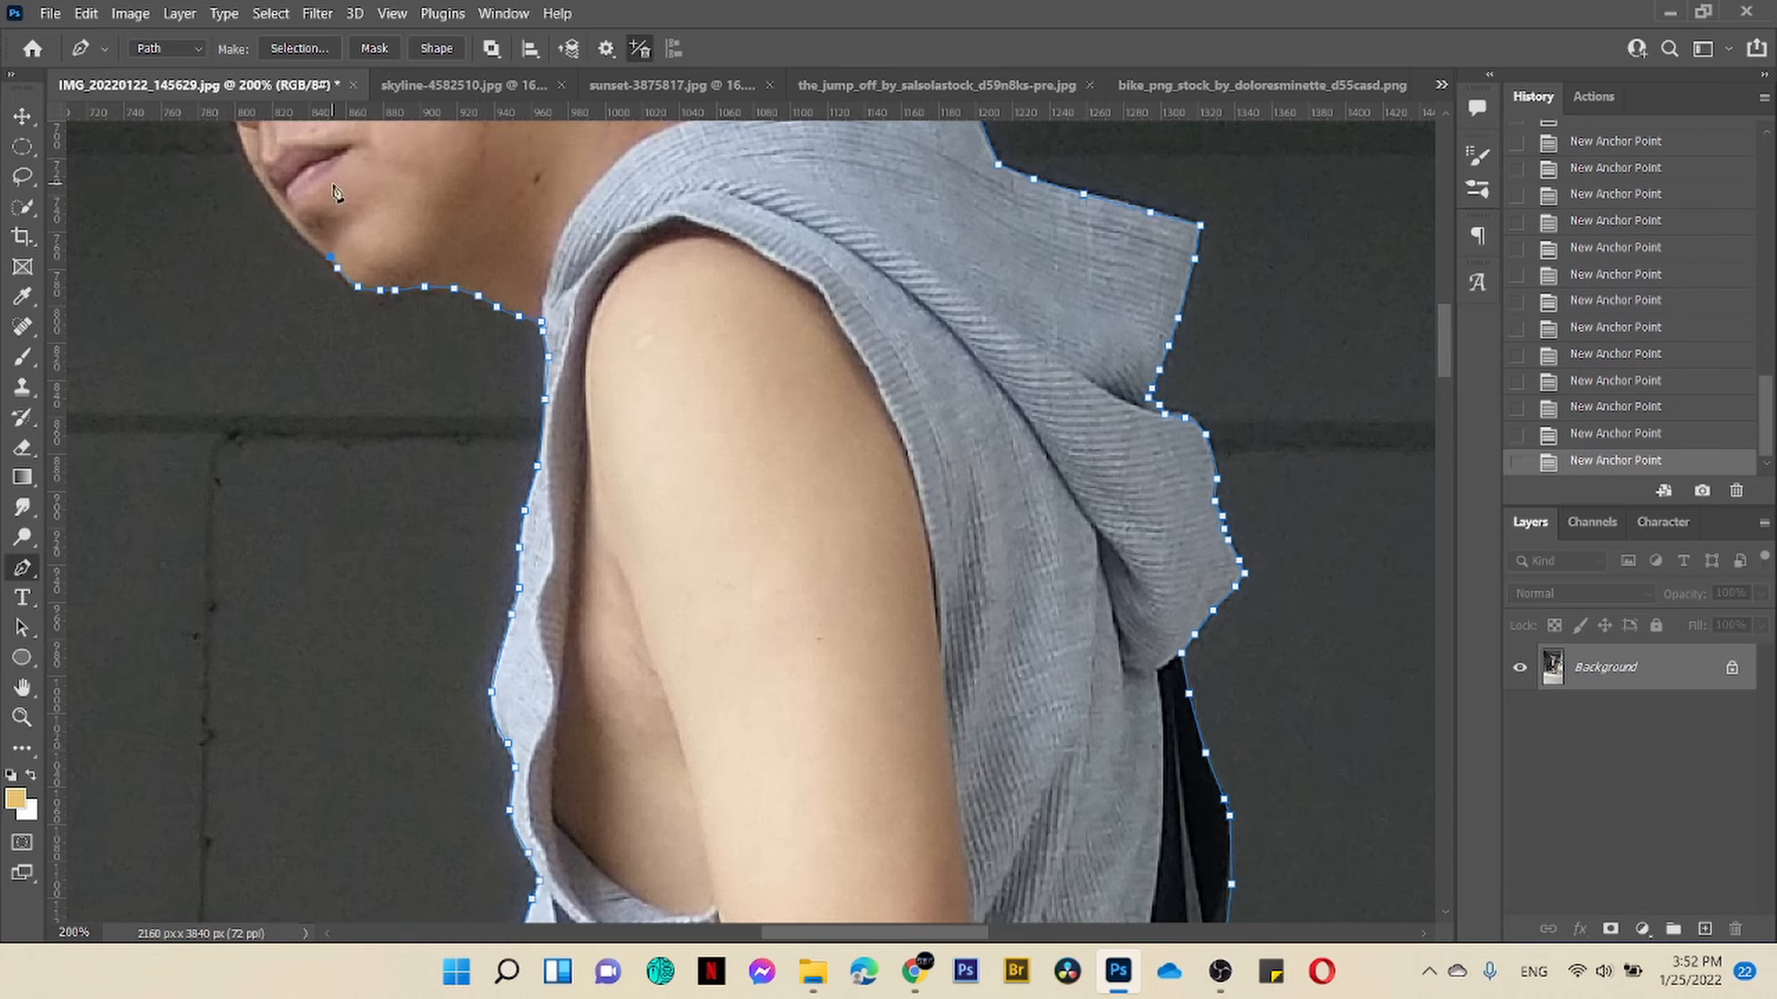
Step: Trace the face profile past the lips and nose to the hair and close the path at its starting point
left_click(258, 177)
scroll(268, 185, "up", 3)
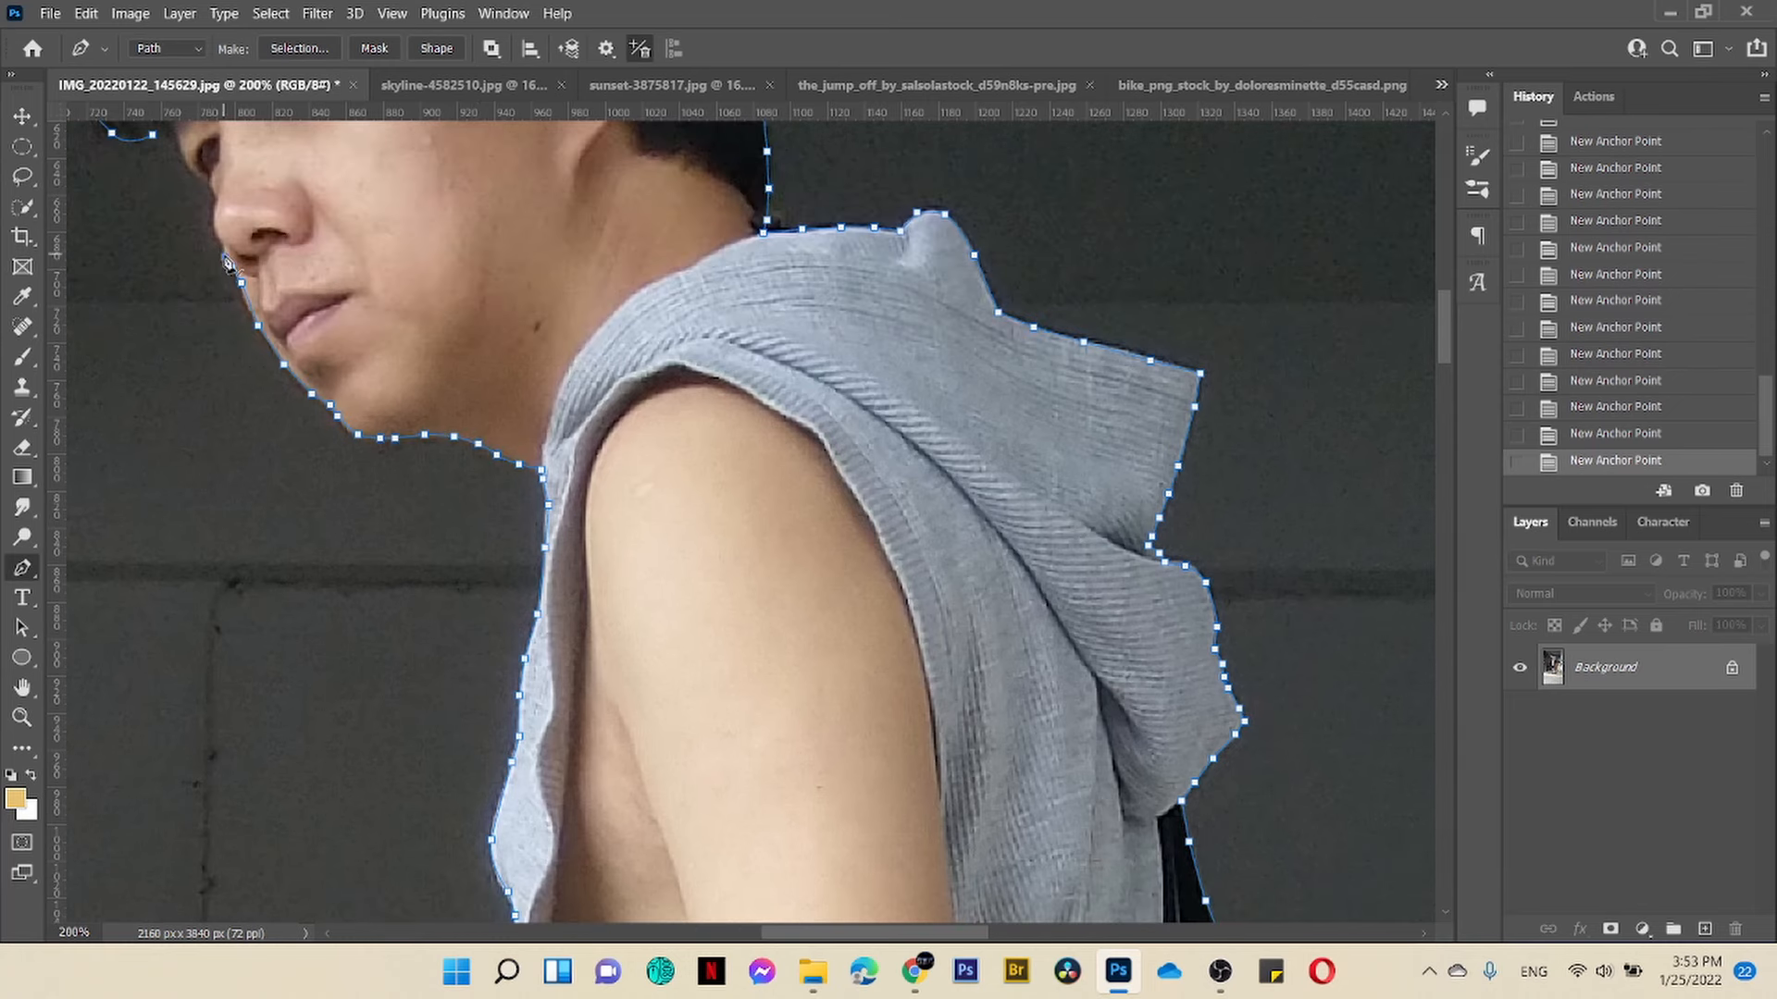
left_click(190, 171)
scroll(190, 171, "up", 2)
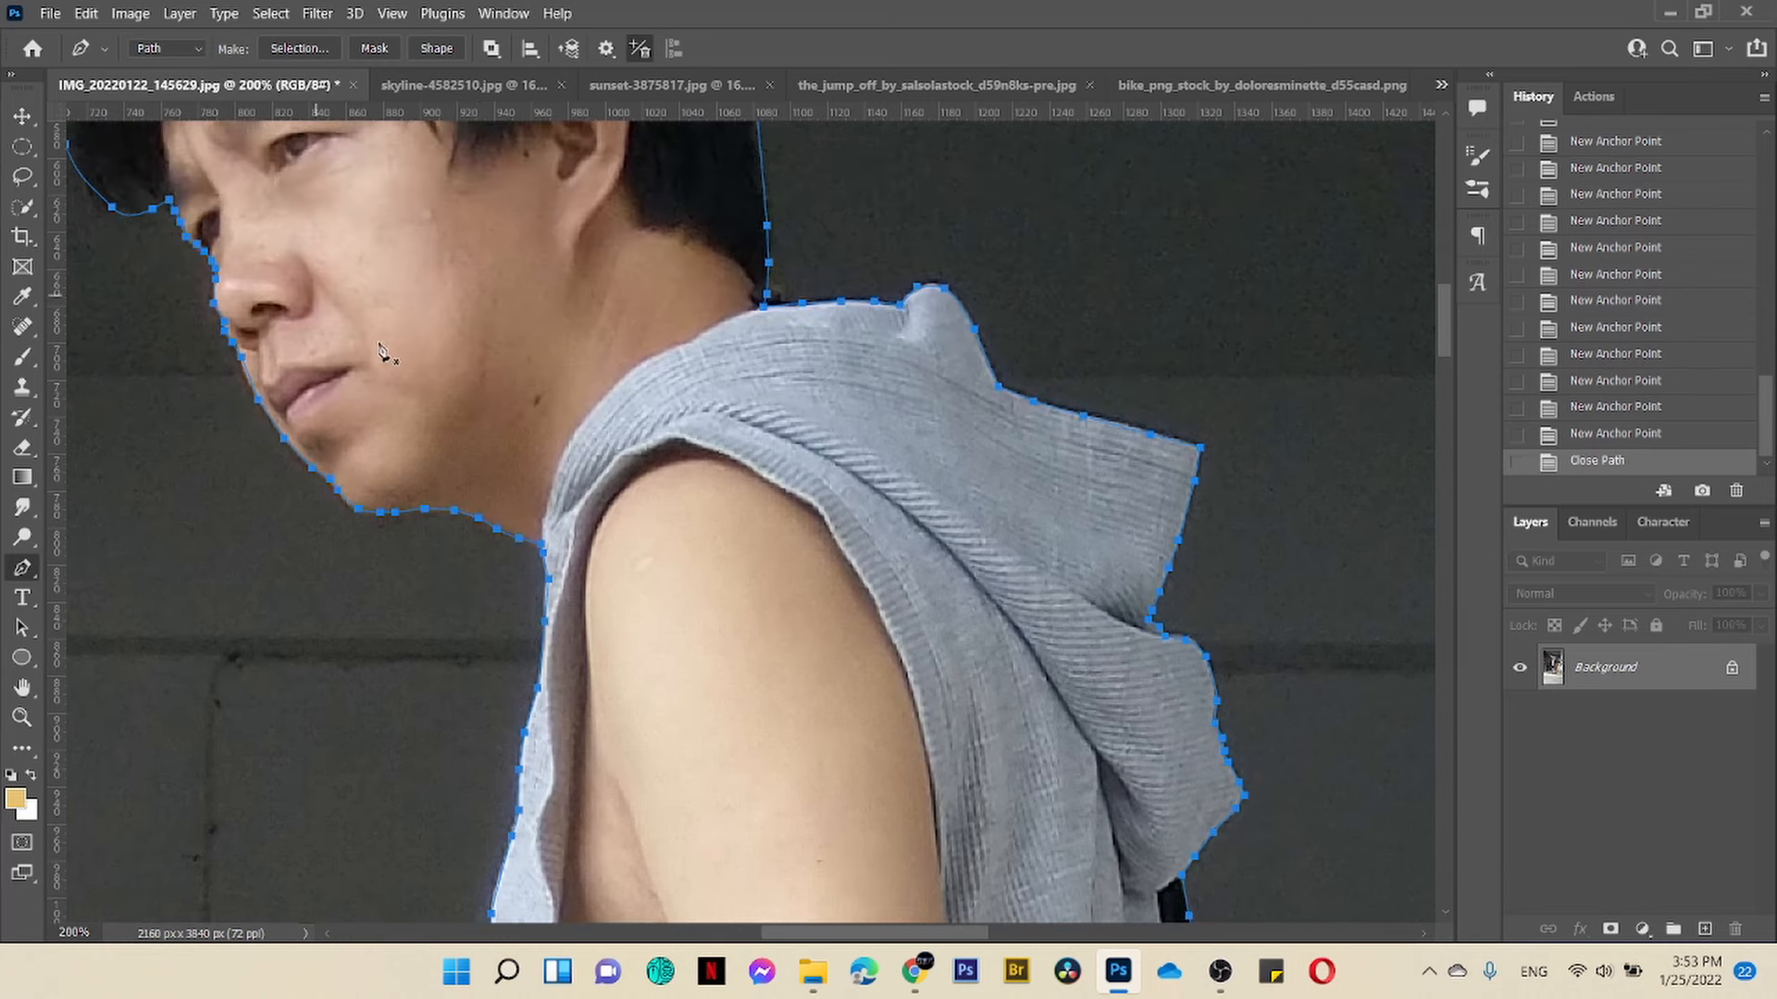
Step: Convert the closed path into a selection and open it in Select and Mask
right_click(490, 381)
left_click(555, 481)
left_click(971, 220)
left_click(271, 13)
left_click(372, 319)
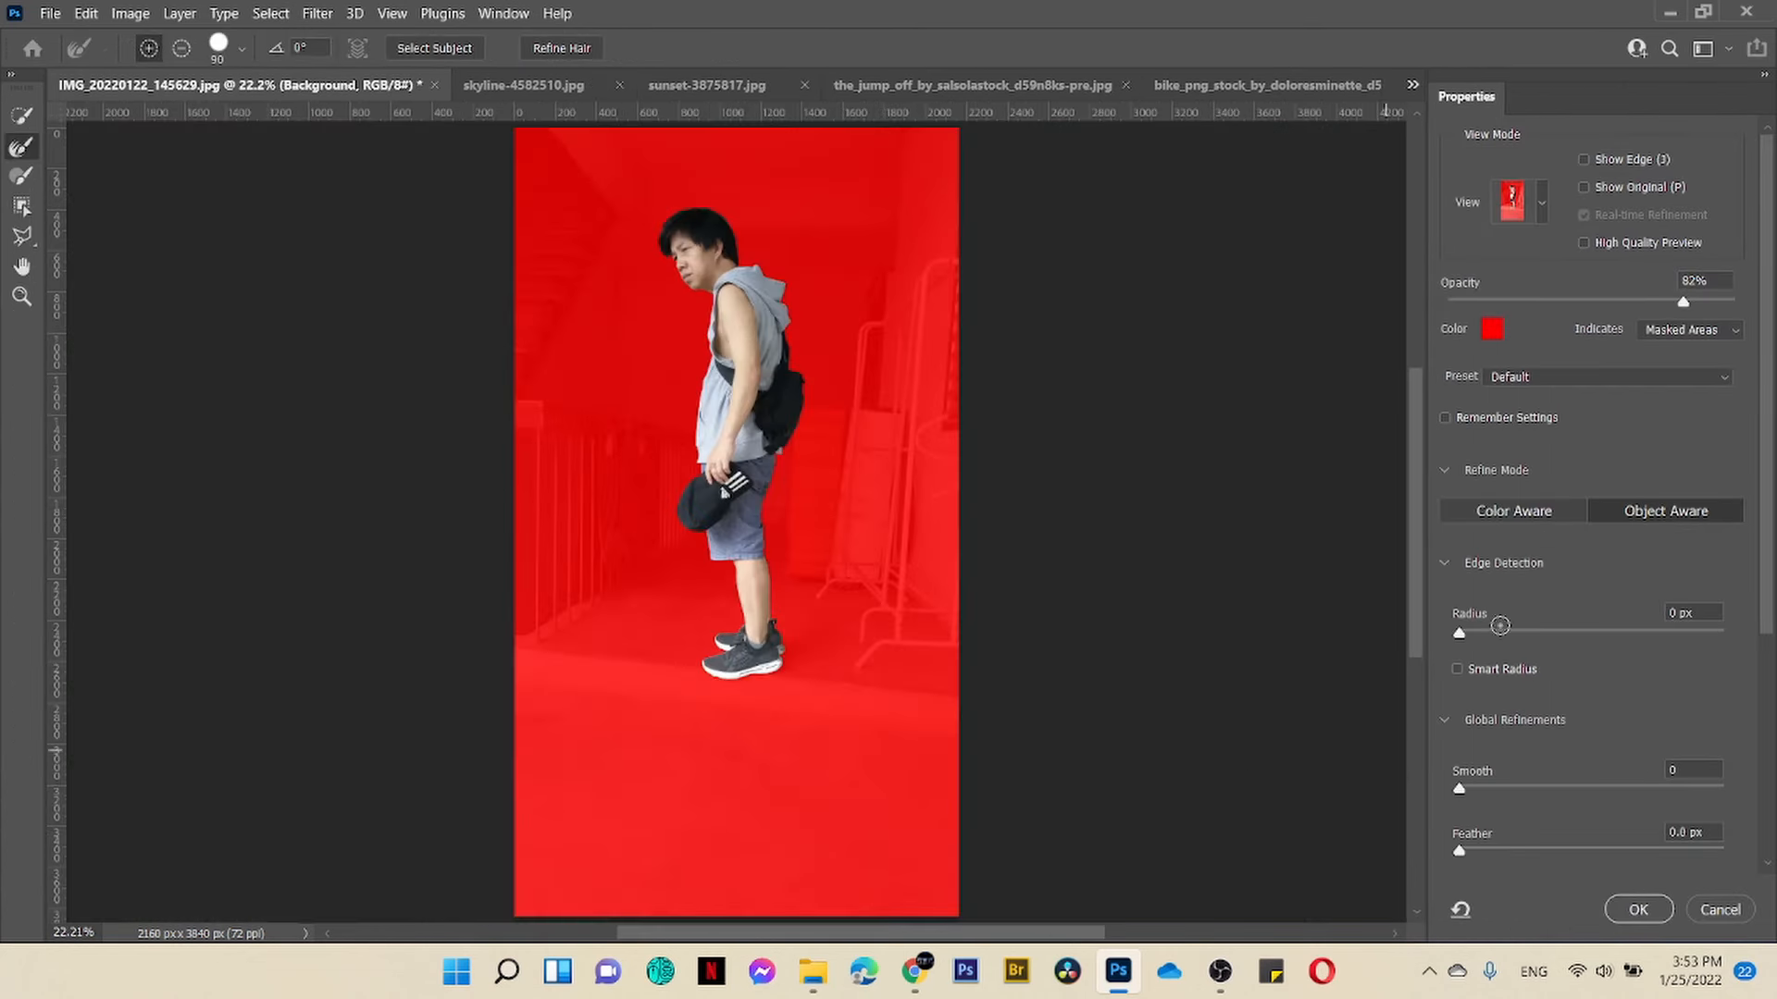
Step: Set the output to Layer Mask and apply the man's cutout
scroll(1703, 859, "down", 5)
left_click(1703, 859)
left_click(1698, 853)
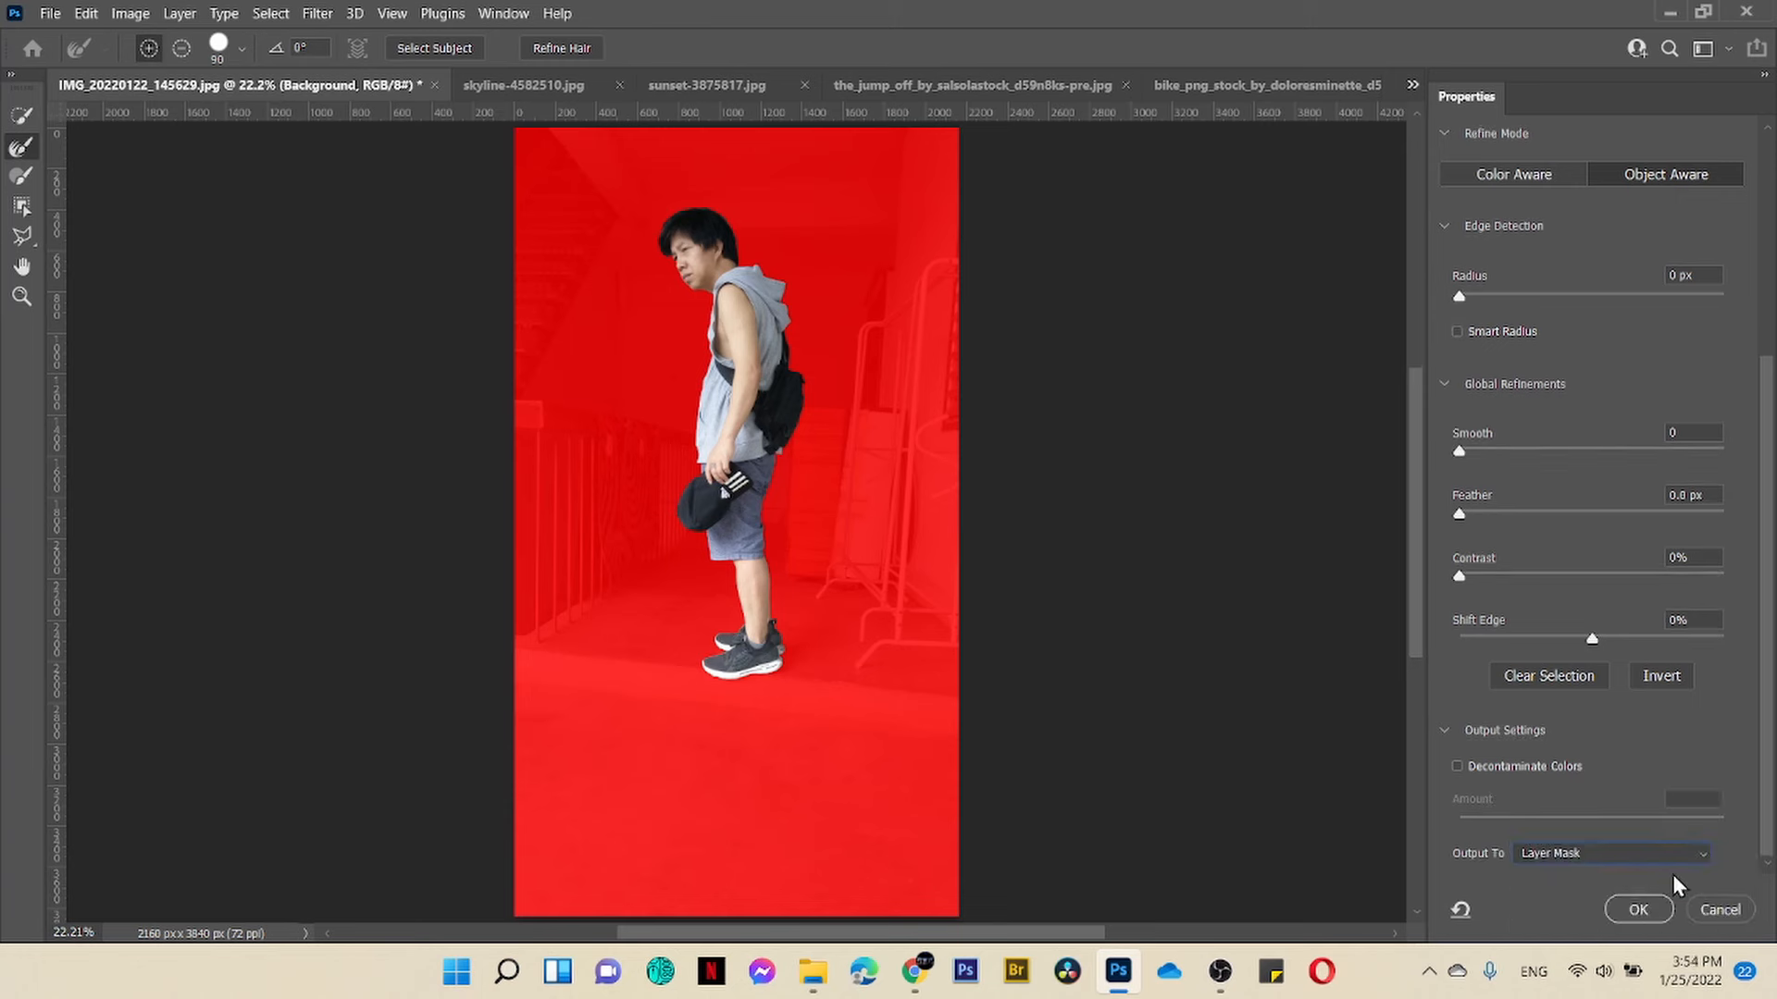
left_click(1638, 910)
left_click(1215, 978)
left_click(1635, 765)
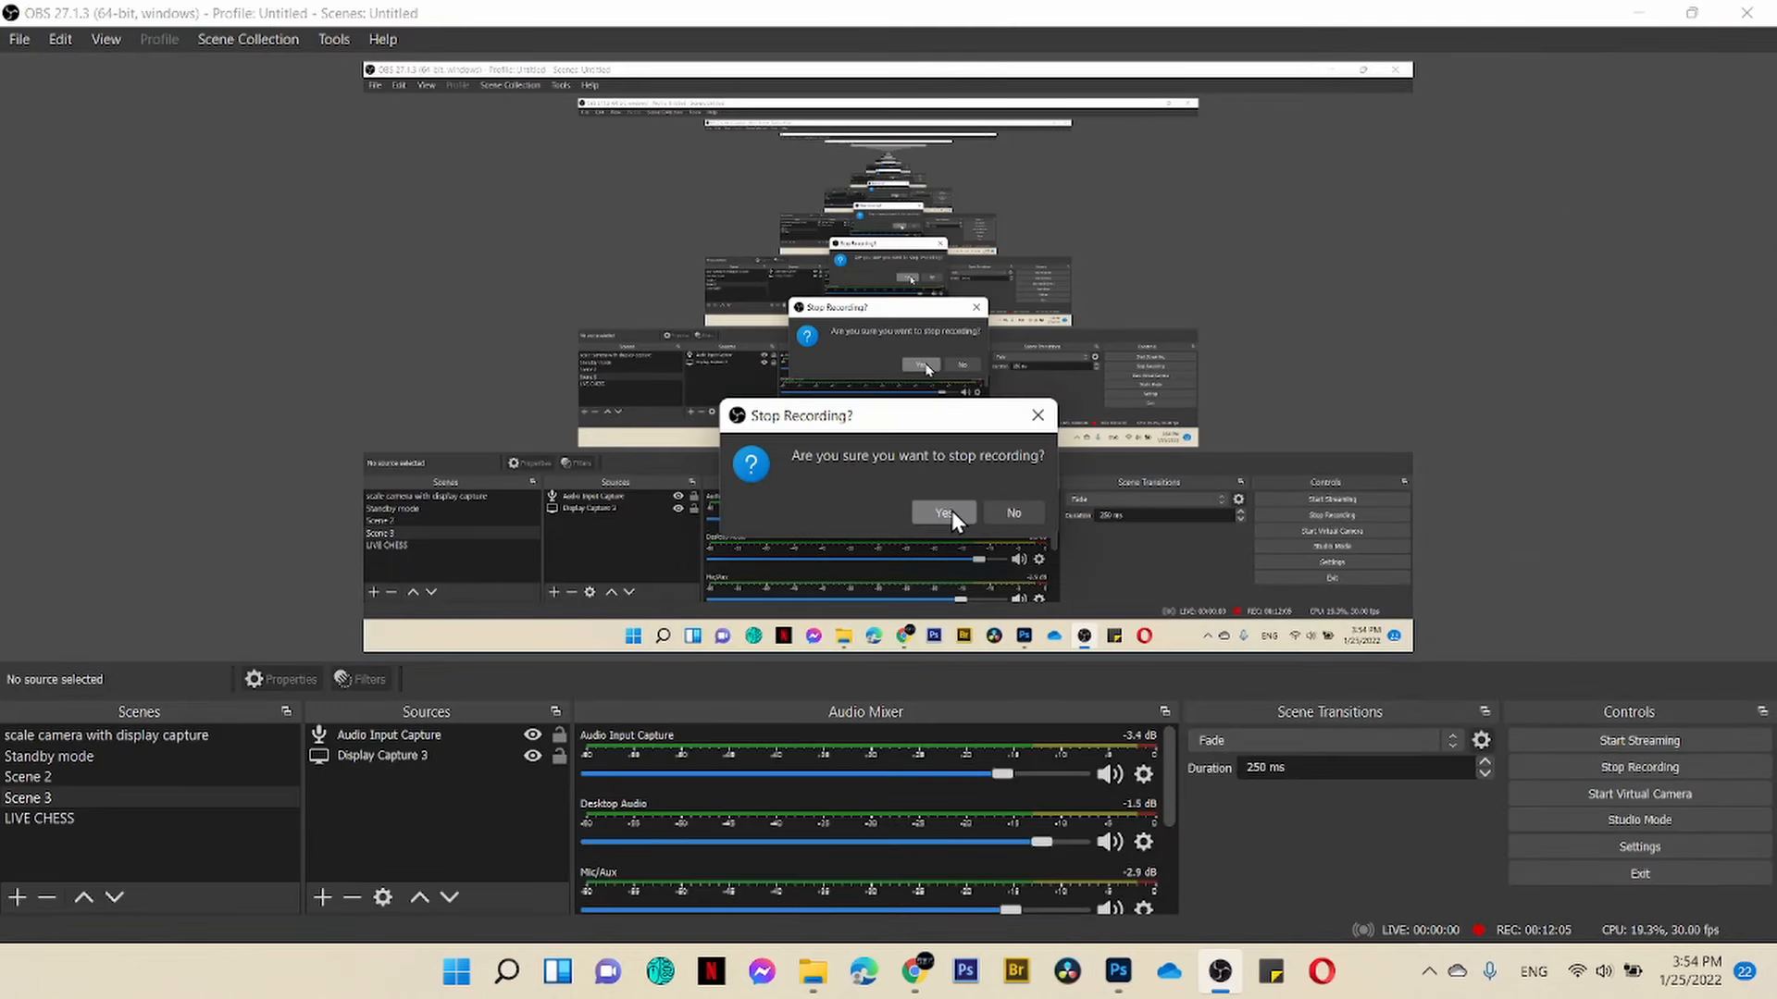
left_click(951, 509)
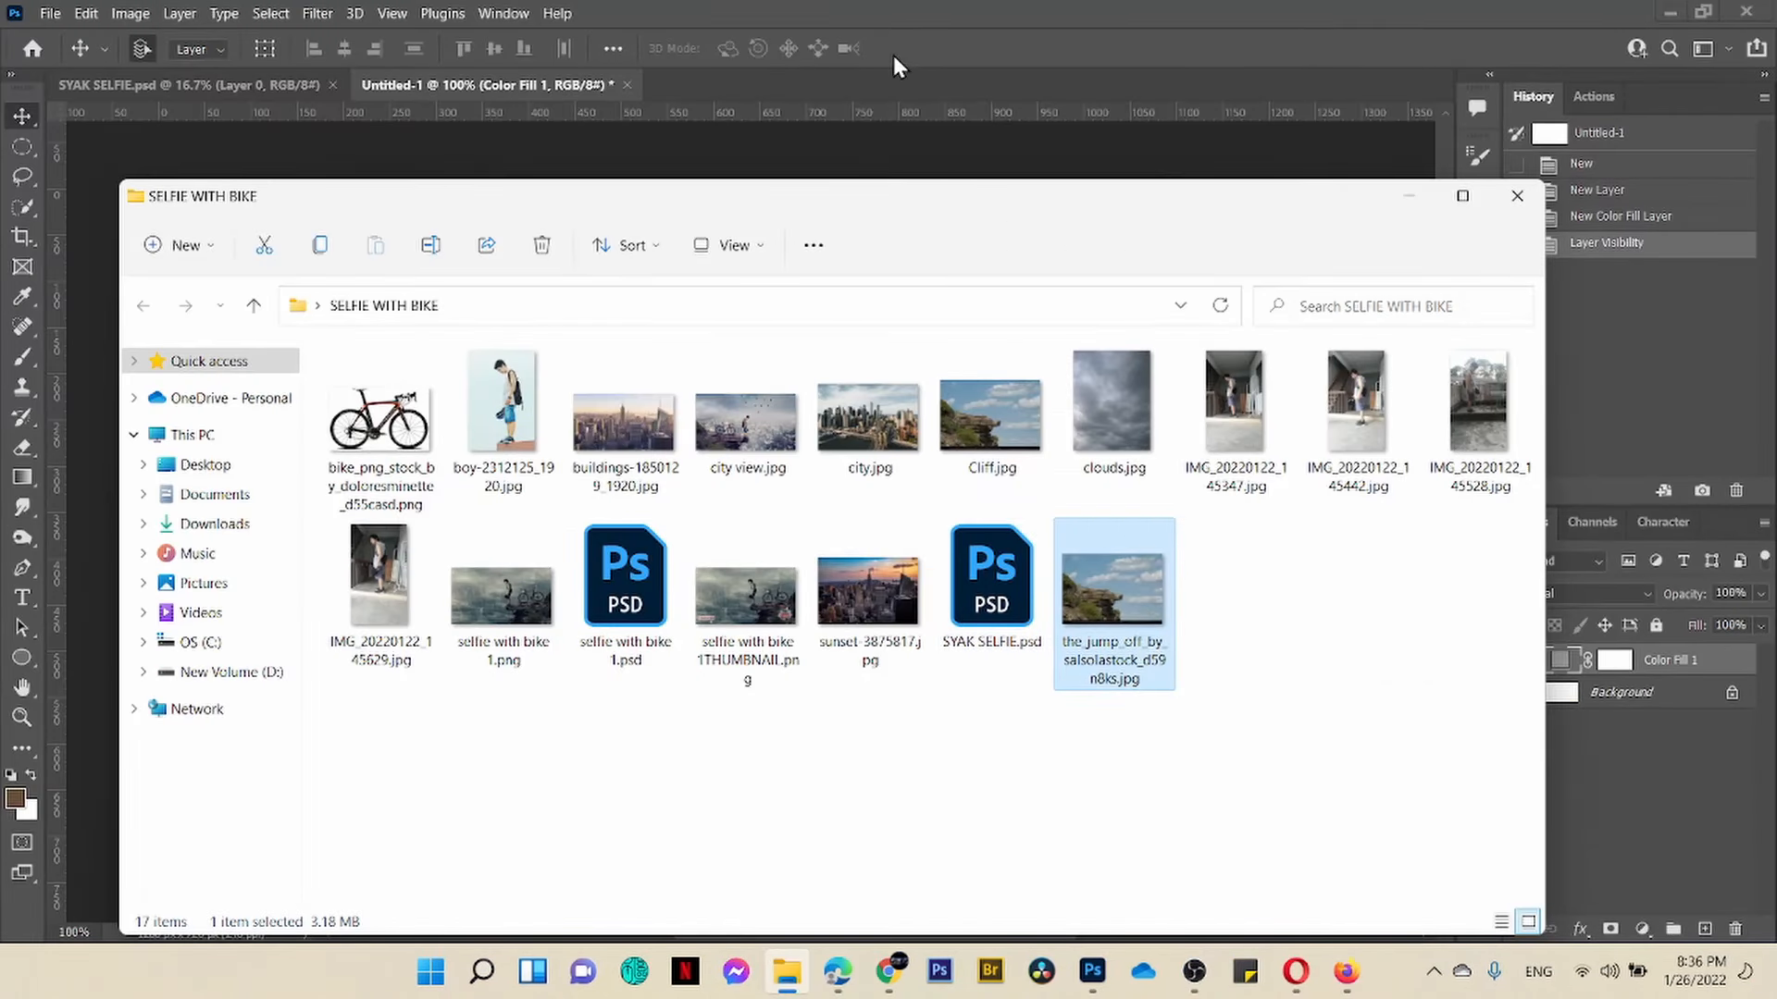
Step: Open the_jump_off_by_salsolastock_d59n8ks.jpg as a separate document and select the whole cliff with the Quick Selection tool
left_click_drag(894, 55, 888, 82)
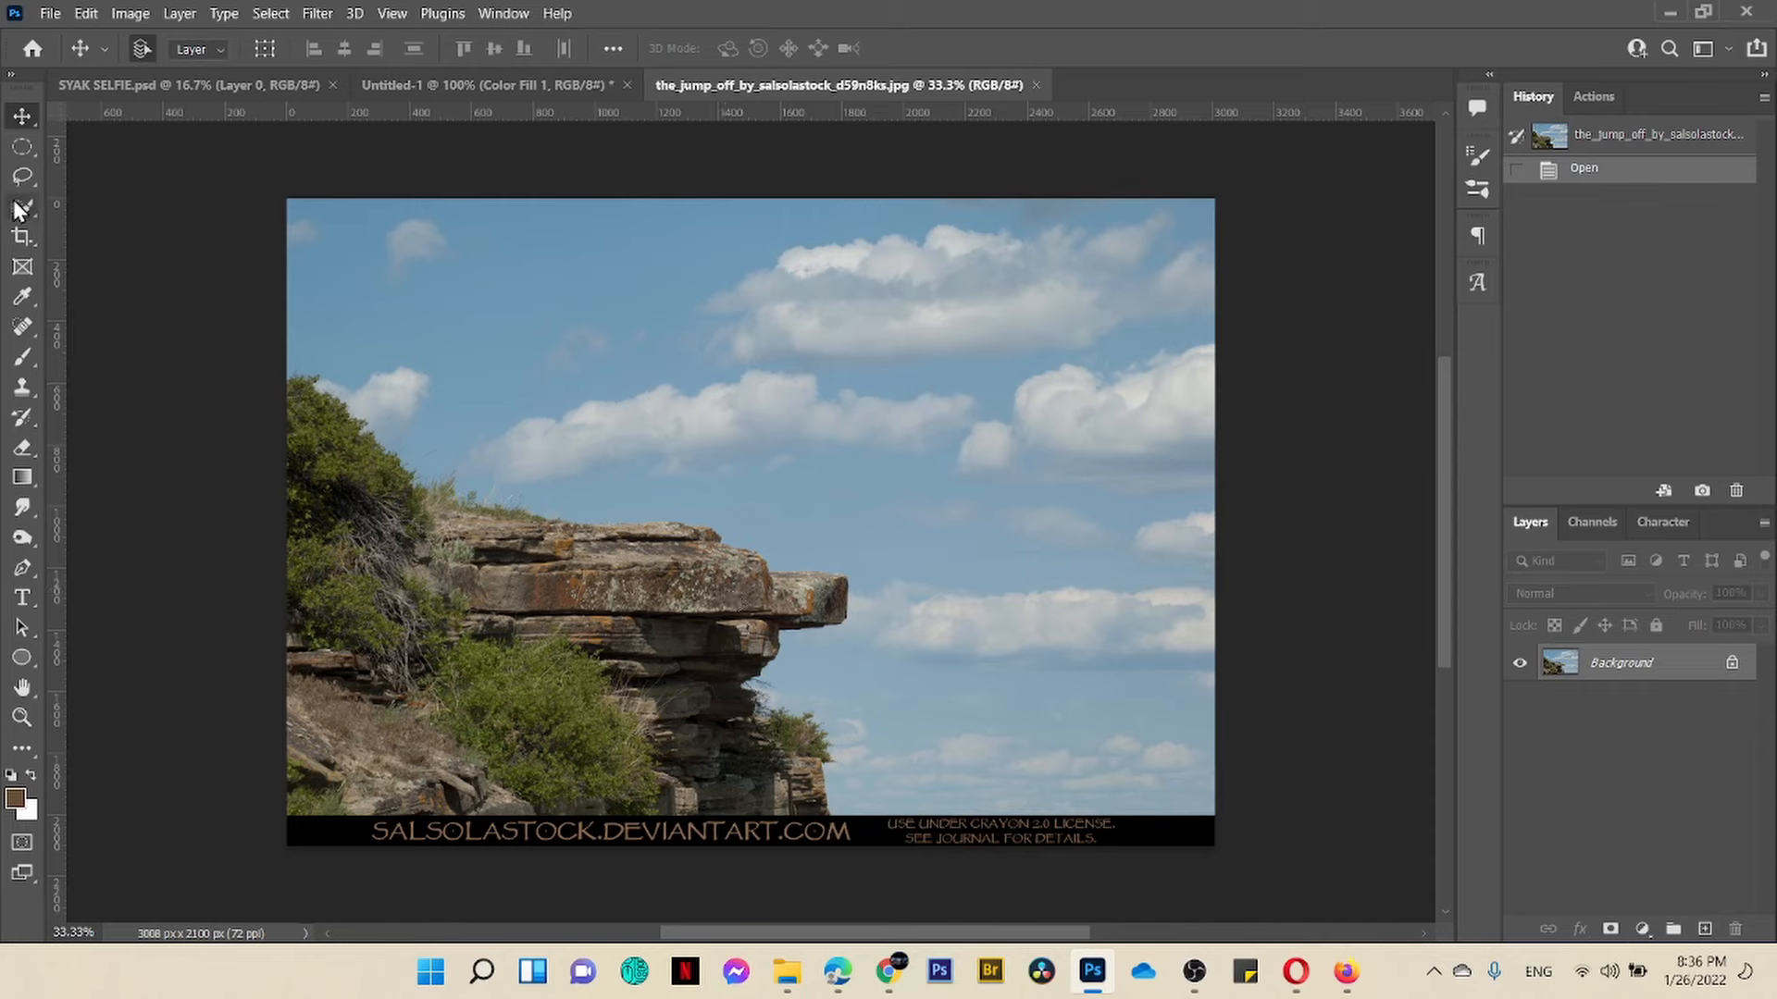
key("w")
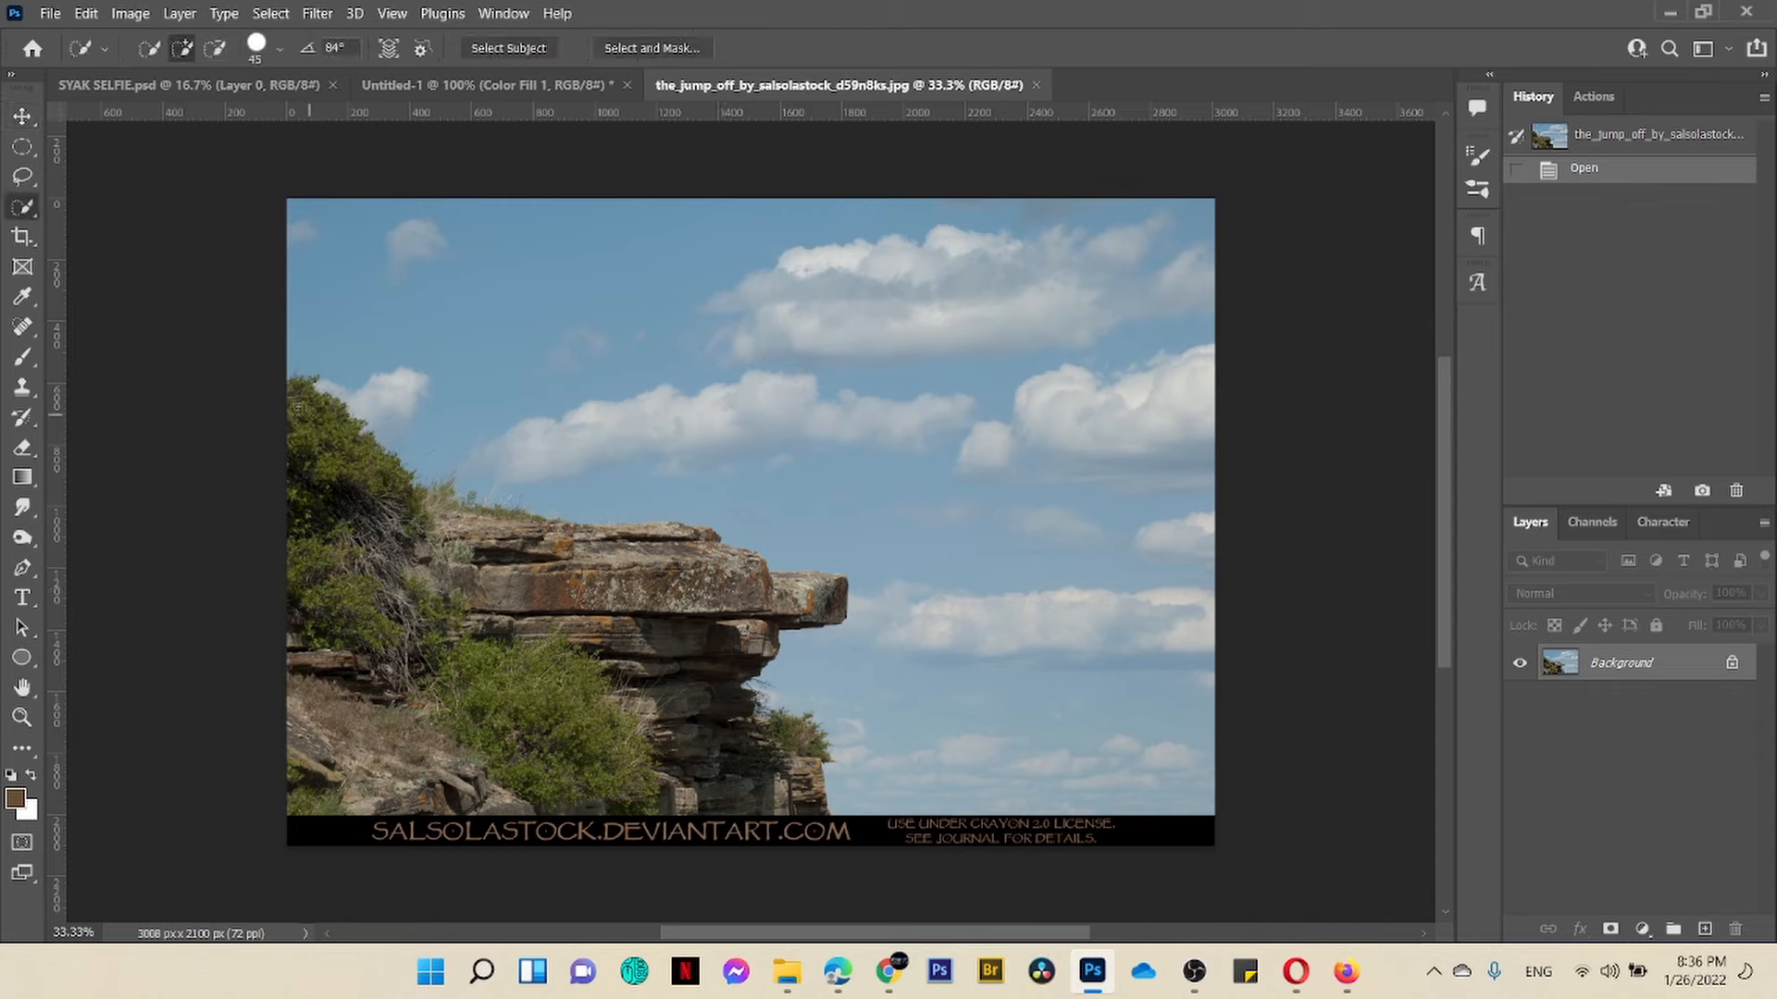
mouse_move(298, 406)
left_mouse_down()
mouse_move(455, 549)
mouse_move(722, 575)
mouse_move(654, 567)
mouse_move(616, 534)
mouse_move(665, 536)
mouse_move(775, 590)
mouse_move(818, 587)
mouse_move(360, 683)
mouse_move(330, 718)
mouse_move(331, 757)
mouse_move(663, 678)
mouse_move(687, 707)
left_mouse_up()
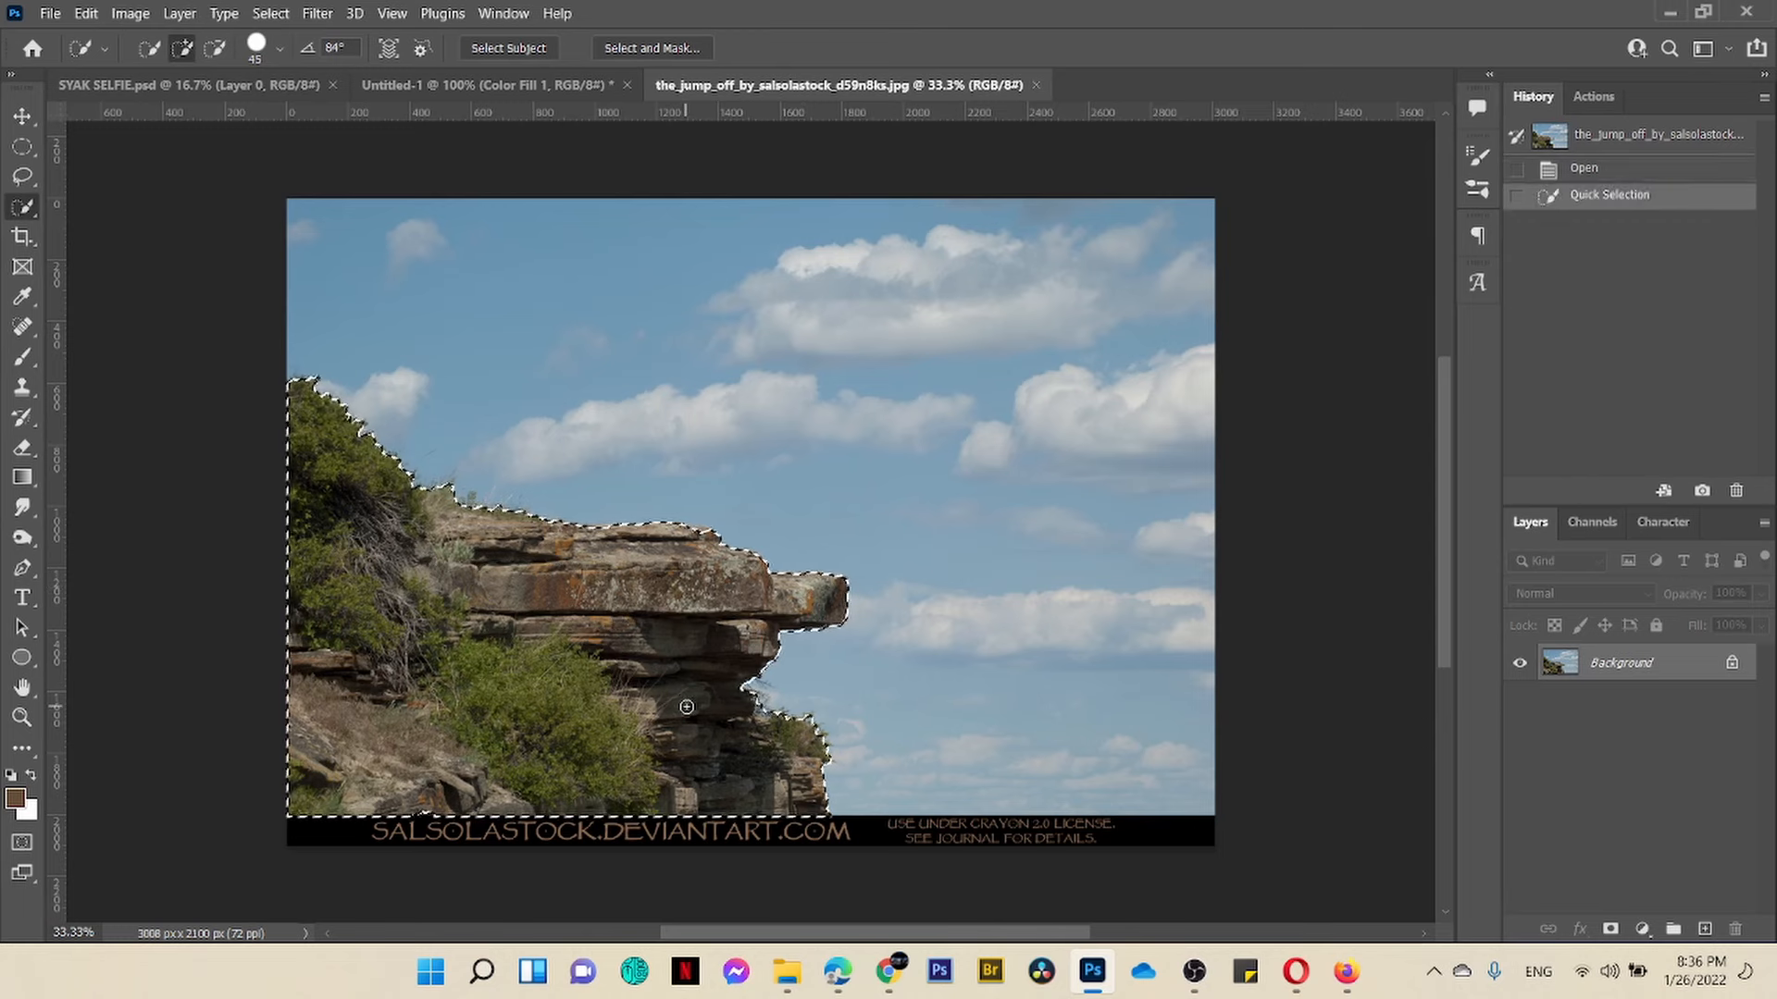
left_click(698, 536)
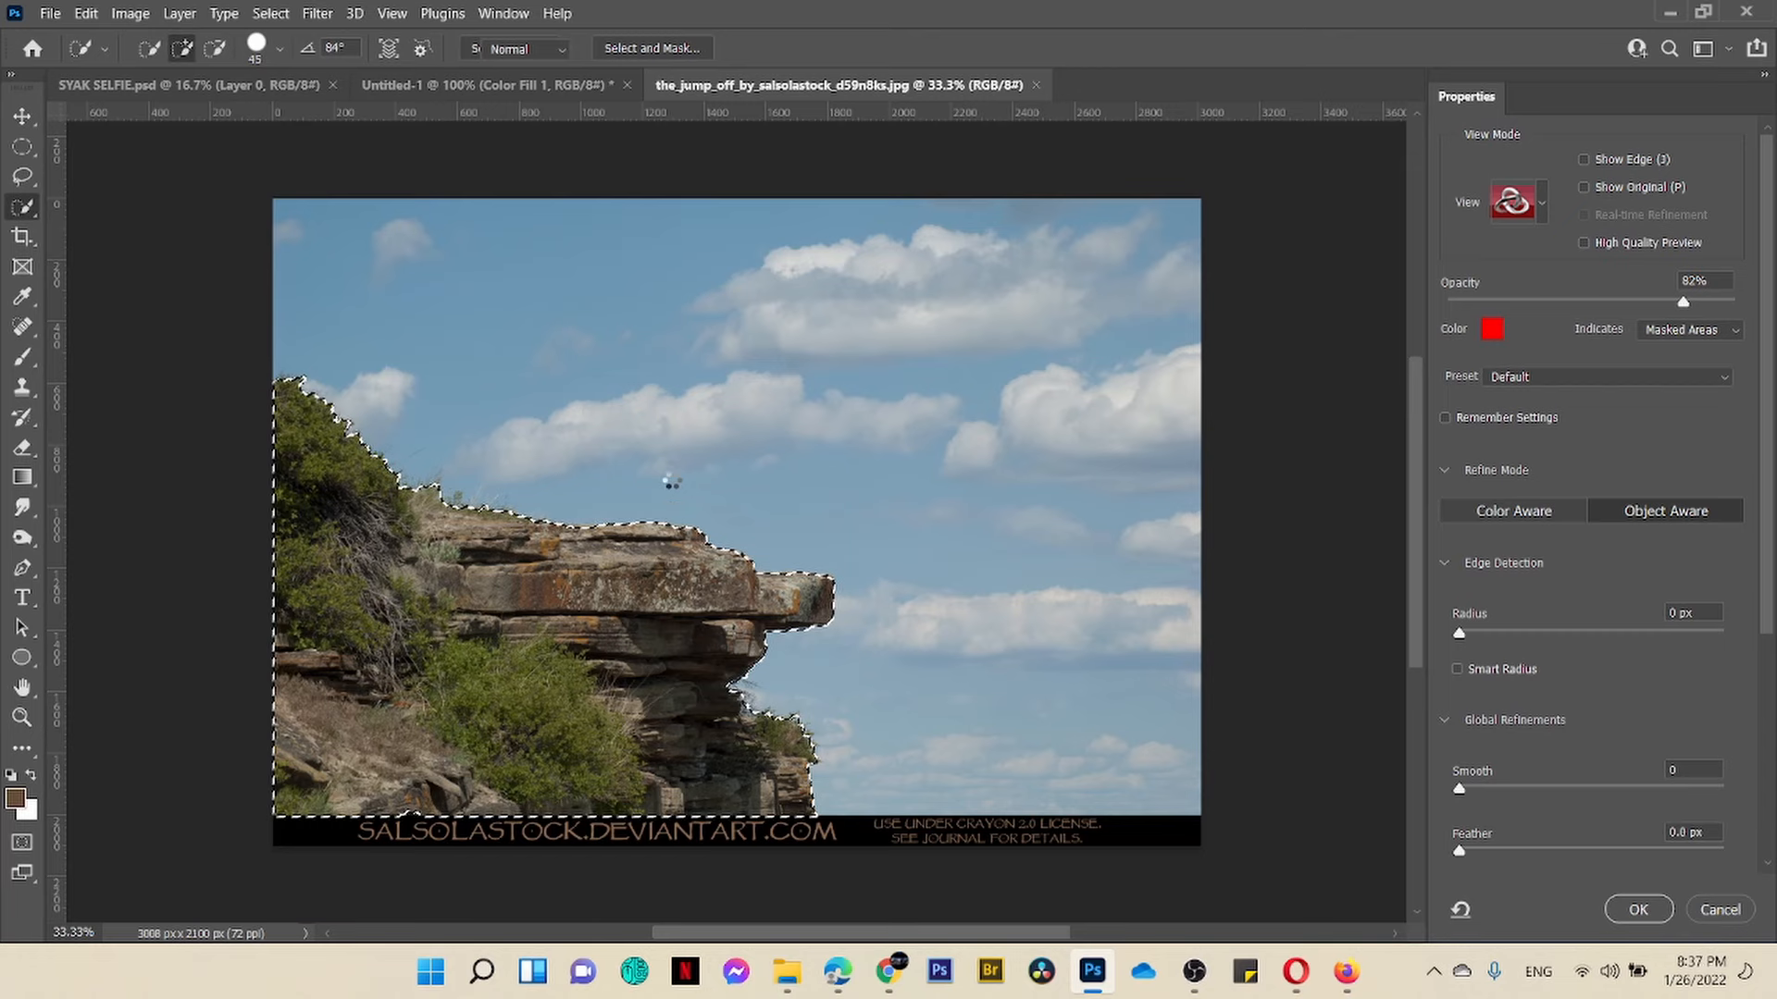
Step: In Select and Mask, enlarge the Refine Edge Brush to 50 and paint along the cliff's bush, grass and rock edges
key("bracketright")
key("bracketright")
mouse_move(278, 365)
left_mouse_down()
mouse_move(428, 490)
mouse_move(760, 563)
mouse_move(830, 555)
left_mouse_up()
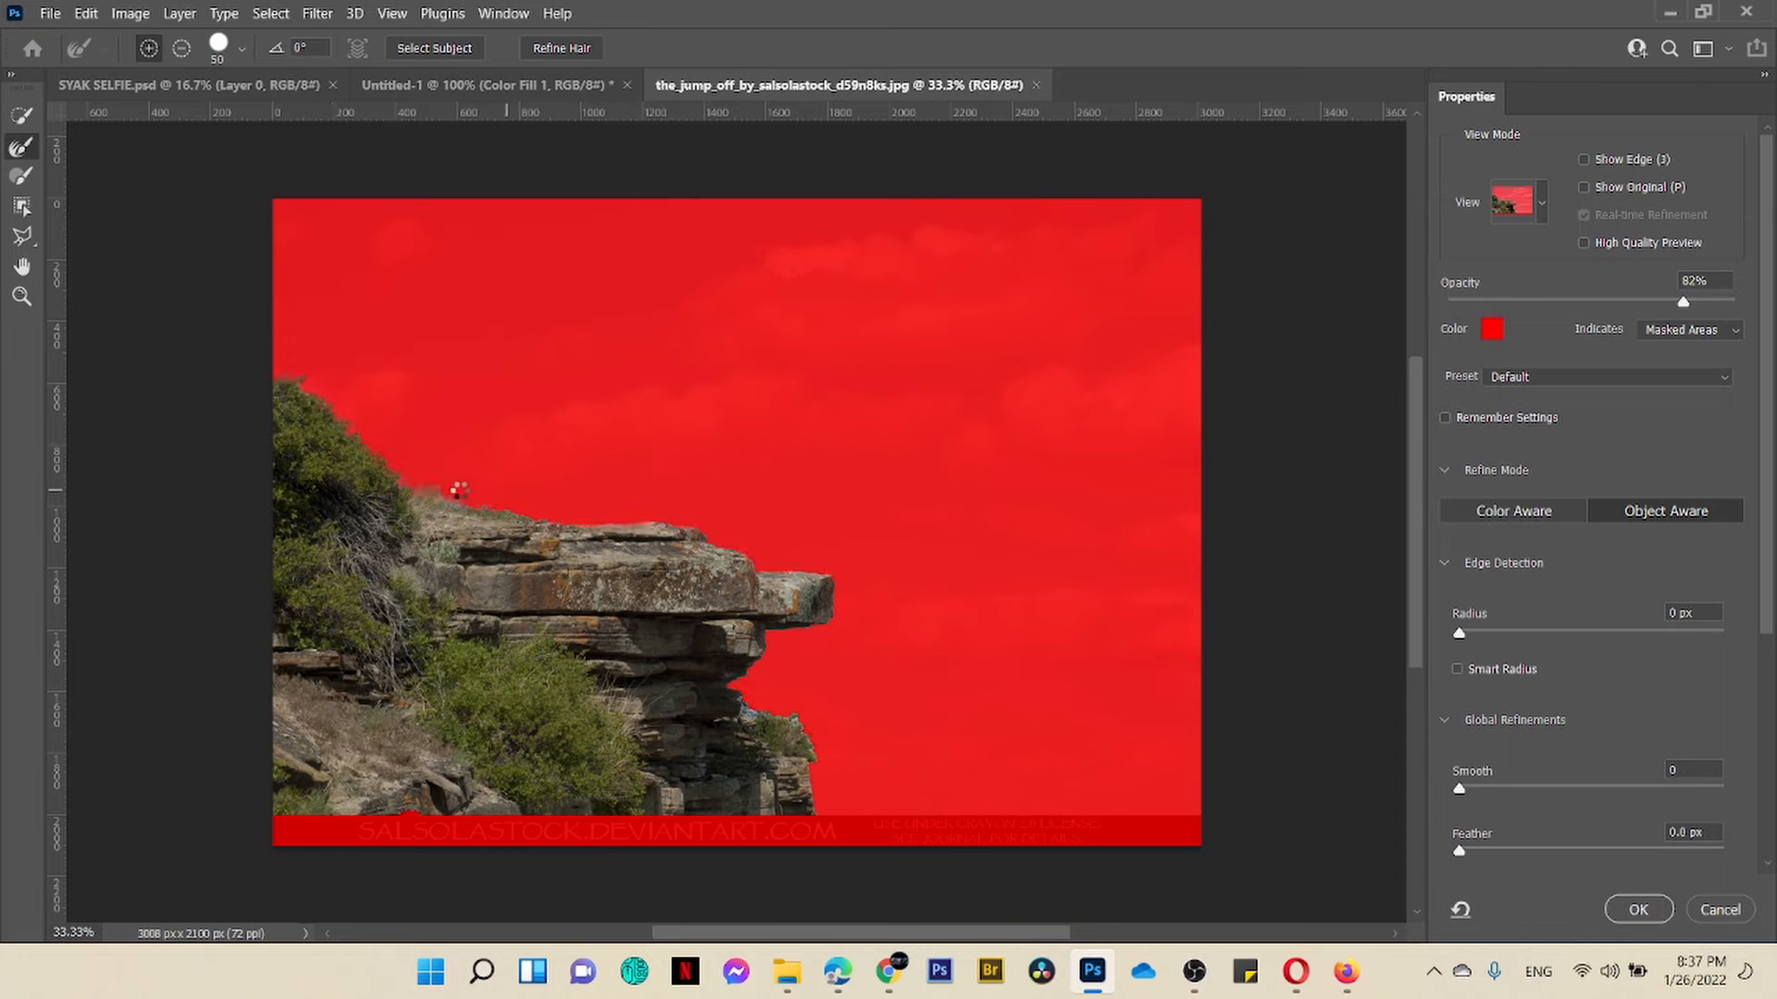
mouse_move(401, 482)
left_mouse_down()
mouse_move(482, 501)
mouse_move(619, 481)
left_mouse_up()
mouse_move(773, 638)
left_mouse_down()
mouse_move(731, 687)
mouse_move(807, 731)
mouse_move(814, 759)
mouse_move(744, 692)
mouse_move(803, 722)
mouse_move(824, 813)
left_mouse_up()
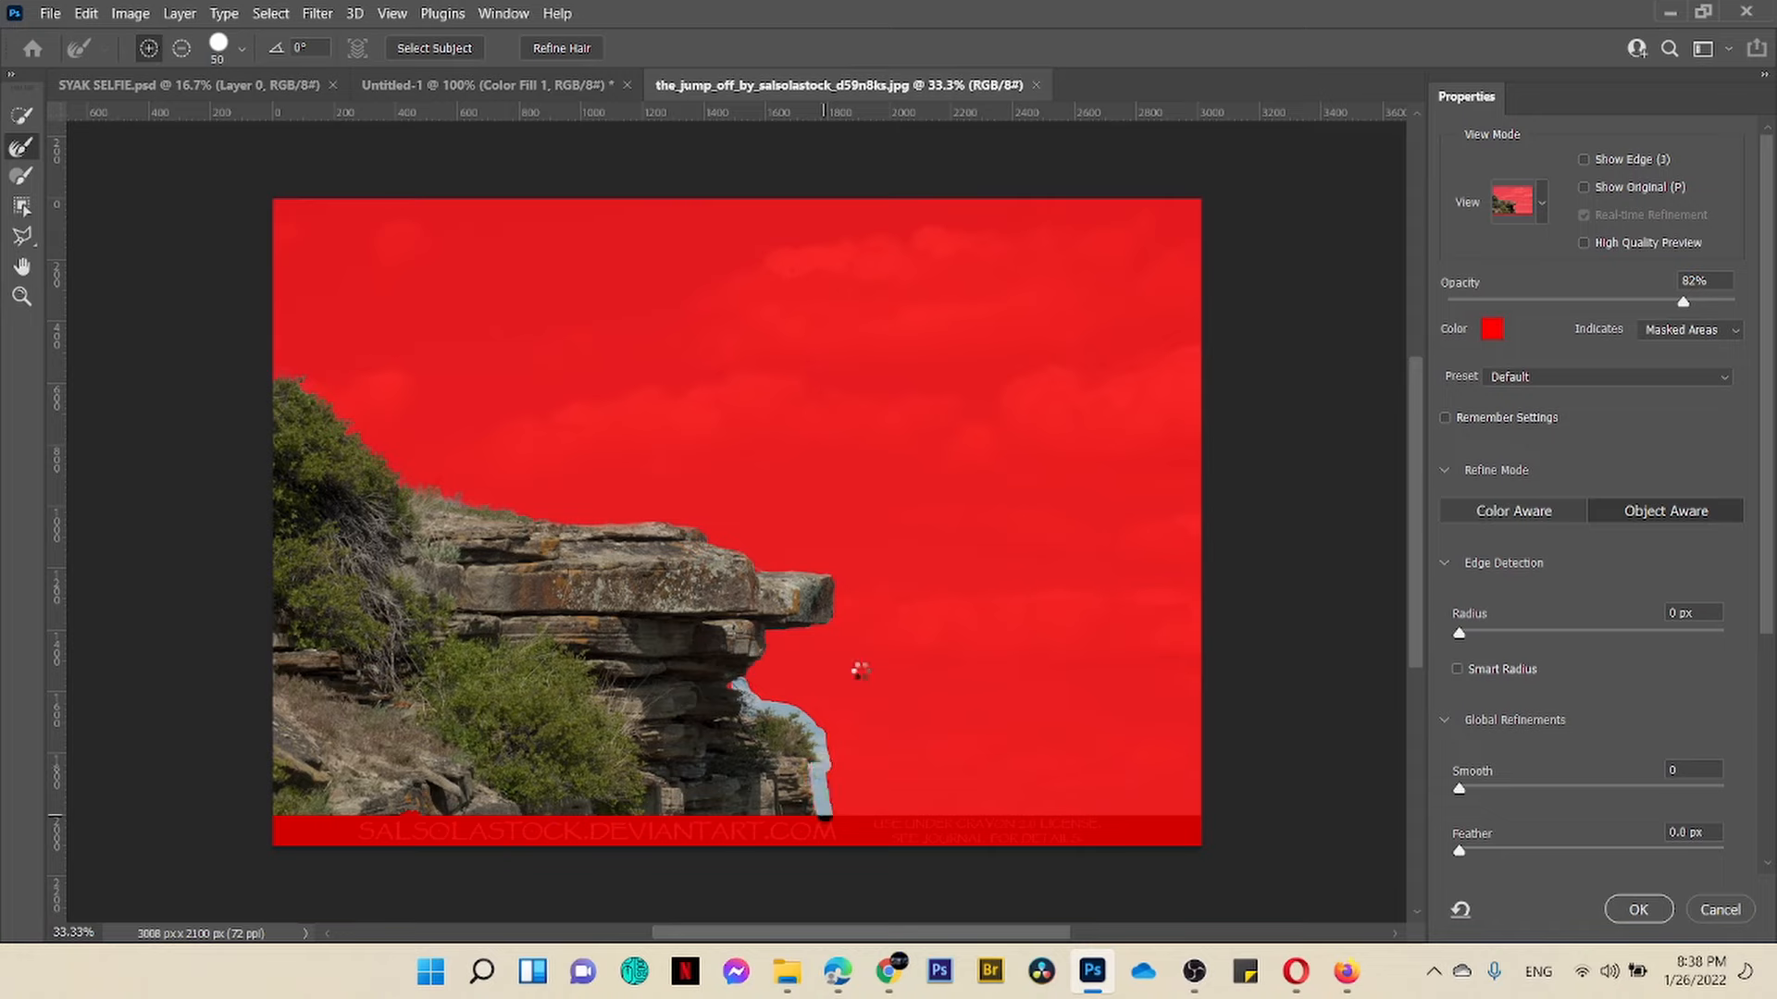
mouse_move(510, 502)
left_mouse_down()
mouse_move(419, 486)
mouse_move(309, 381)
left_mouse_up()
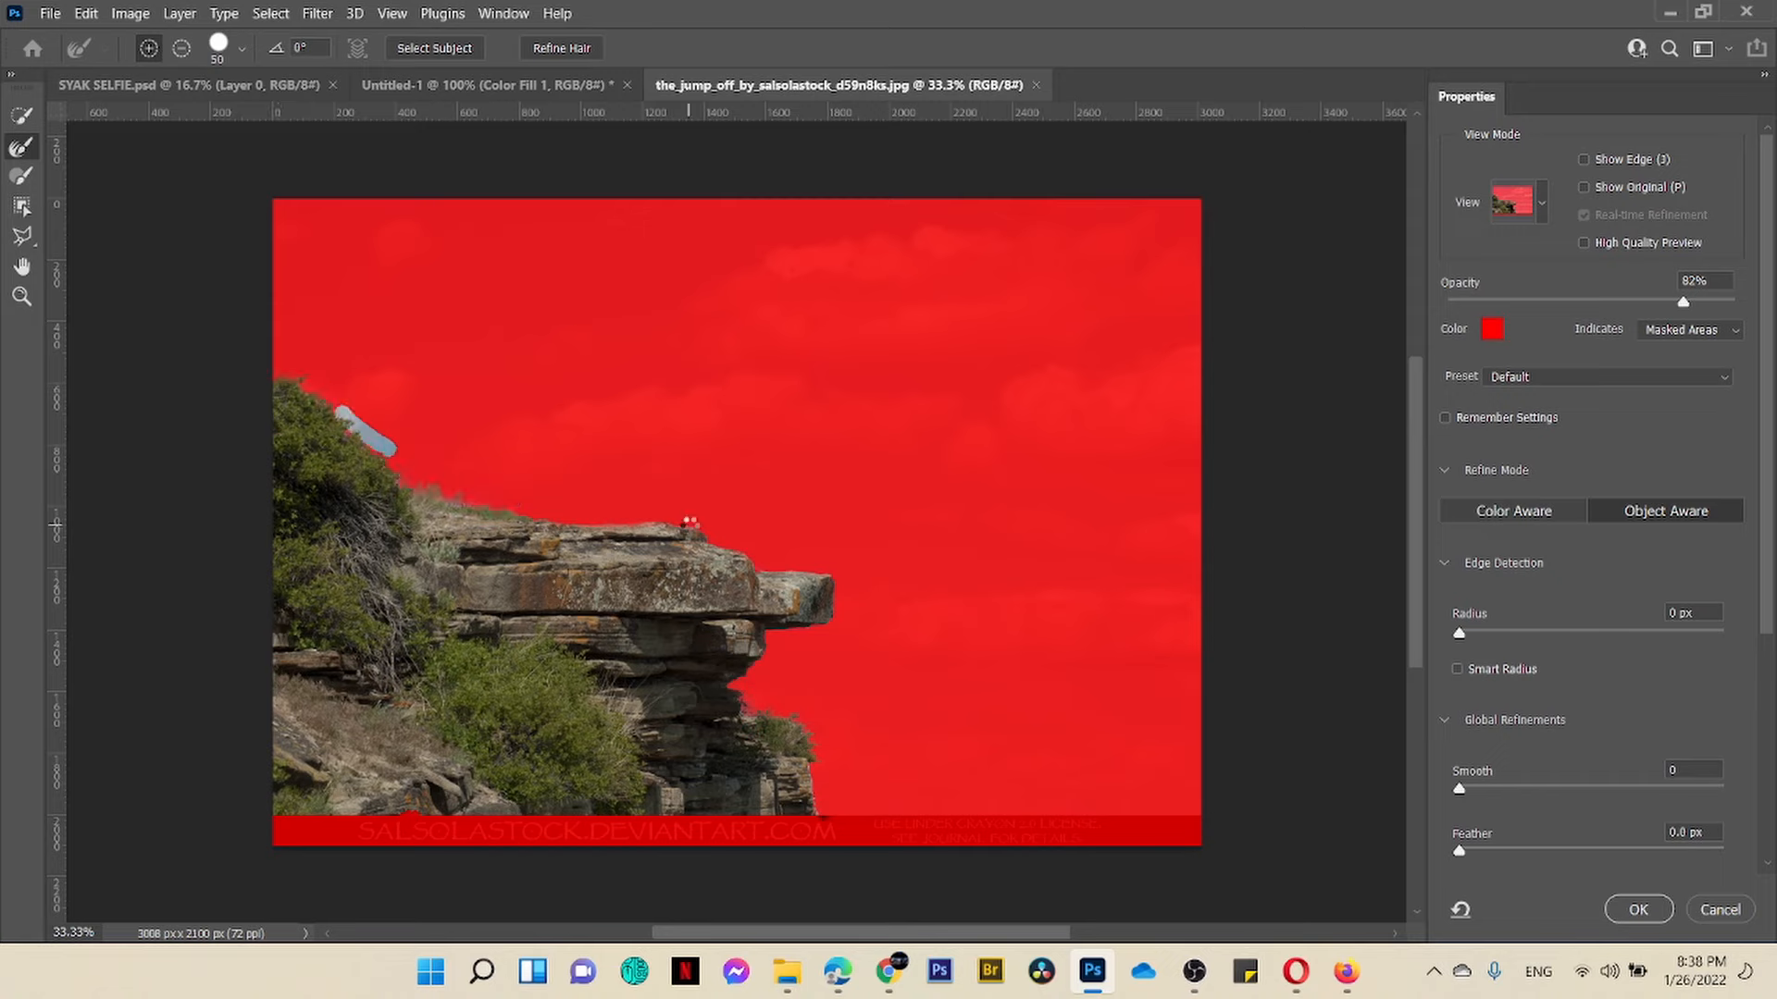
Step: Set Contrast to 24%, enable Smart Radius and Decontaminate Colors, and output the cliff as a masked layer copy
scroll(1768, 581, "down", 3)
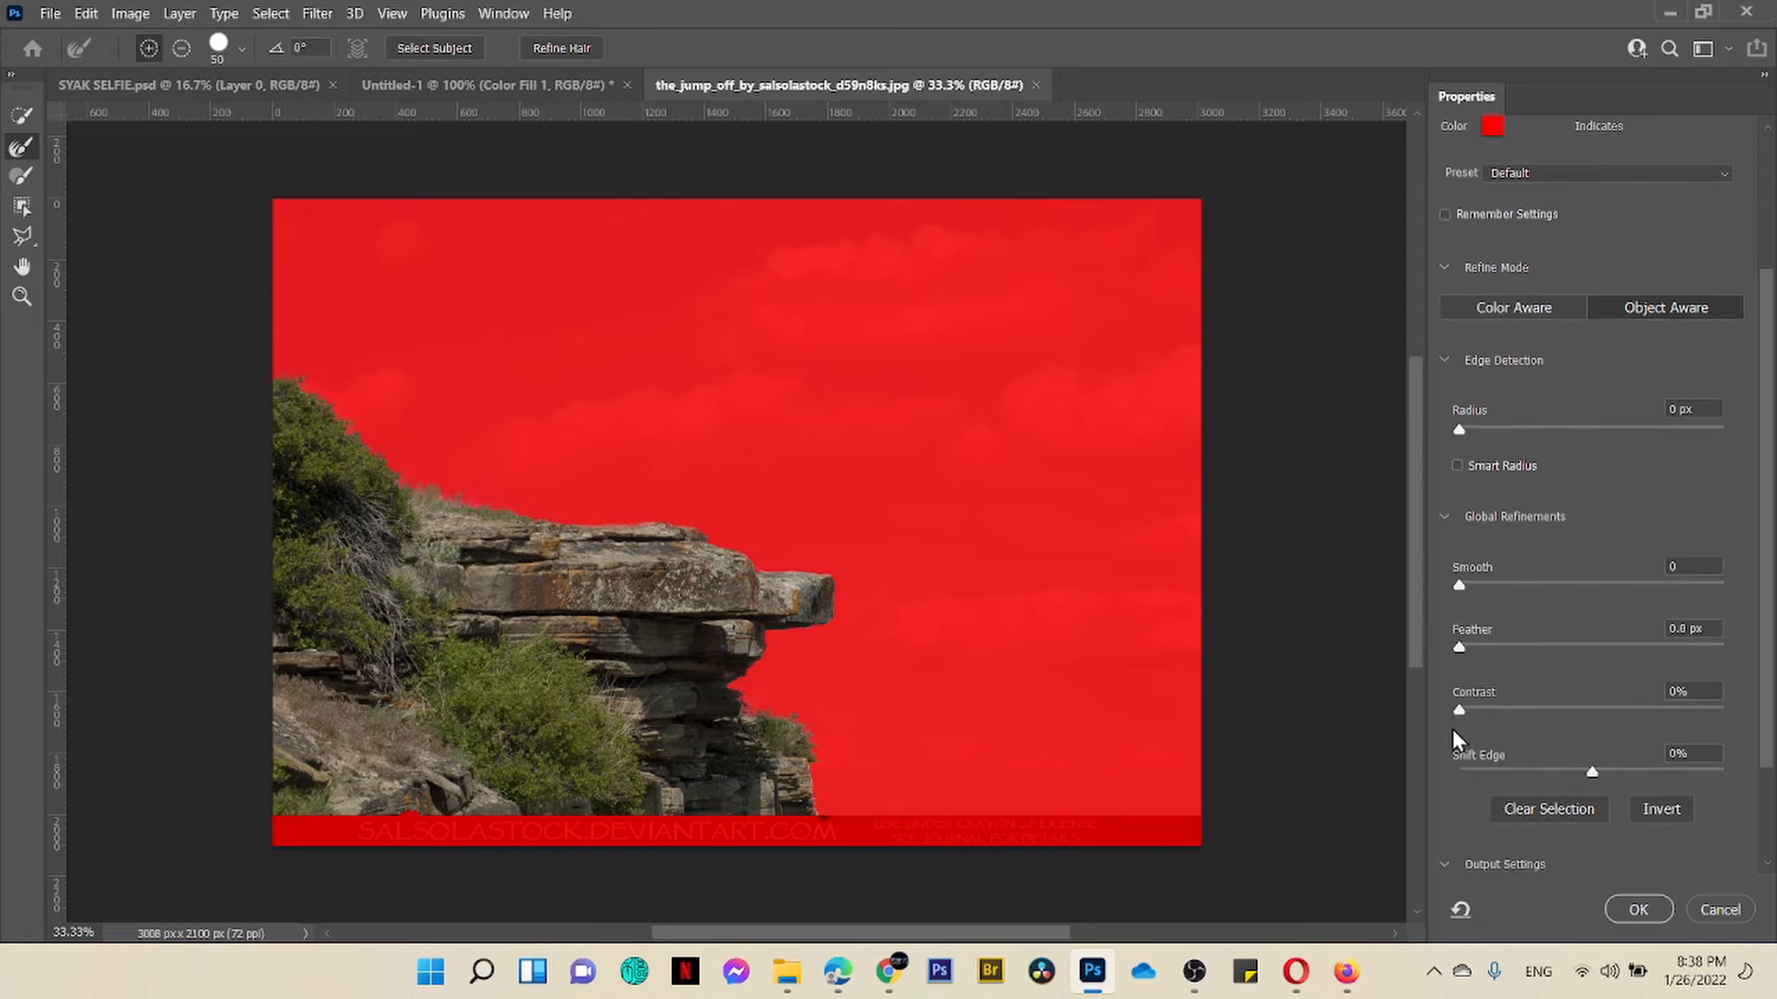
mouse_move(1519, 709)
left_mouse_down()
mouse_move(1538, 712)
mouse_move(1521, 710)
left_mouse_up()
scroll(1773, 751, "down", 2)
left_click(1457, 802)
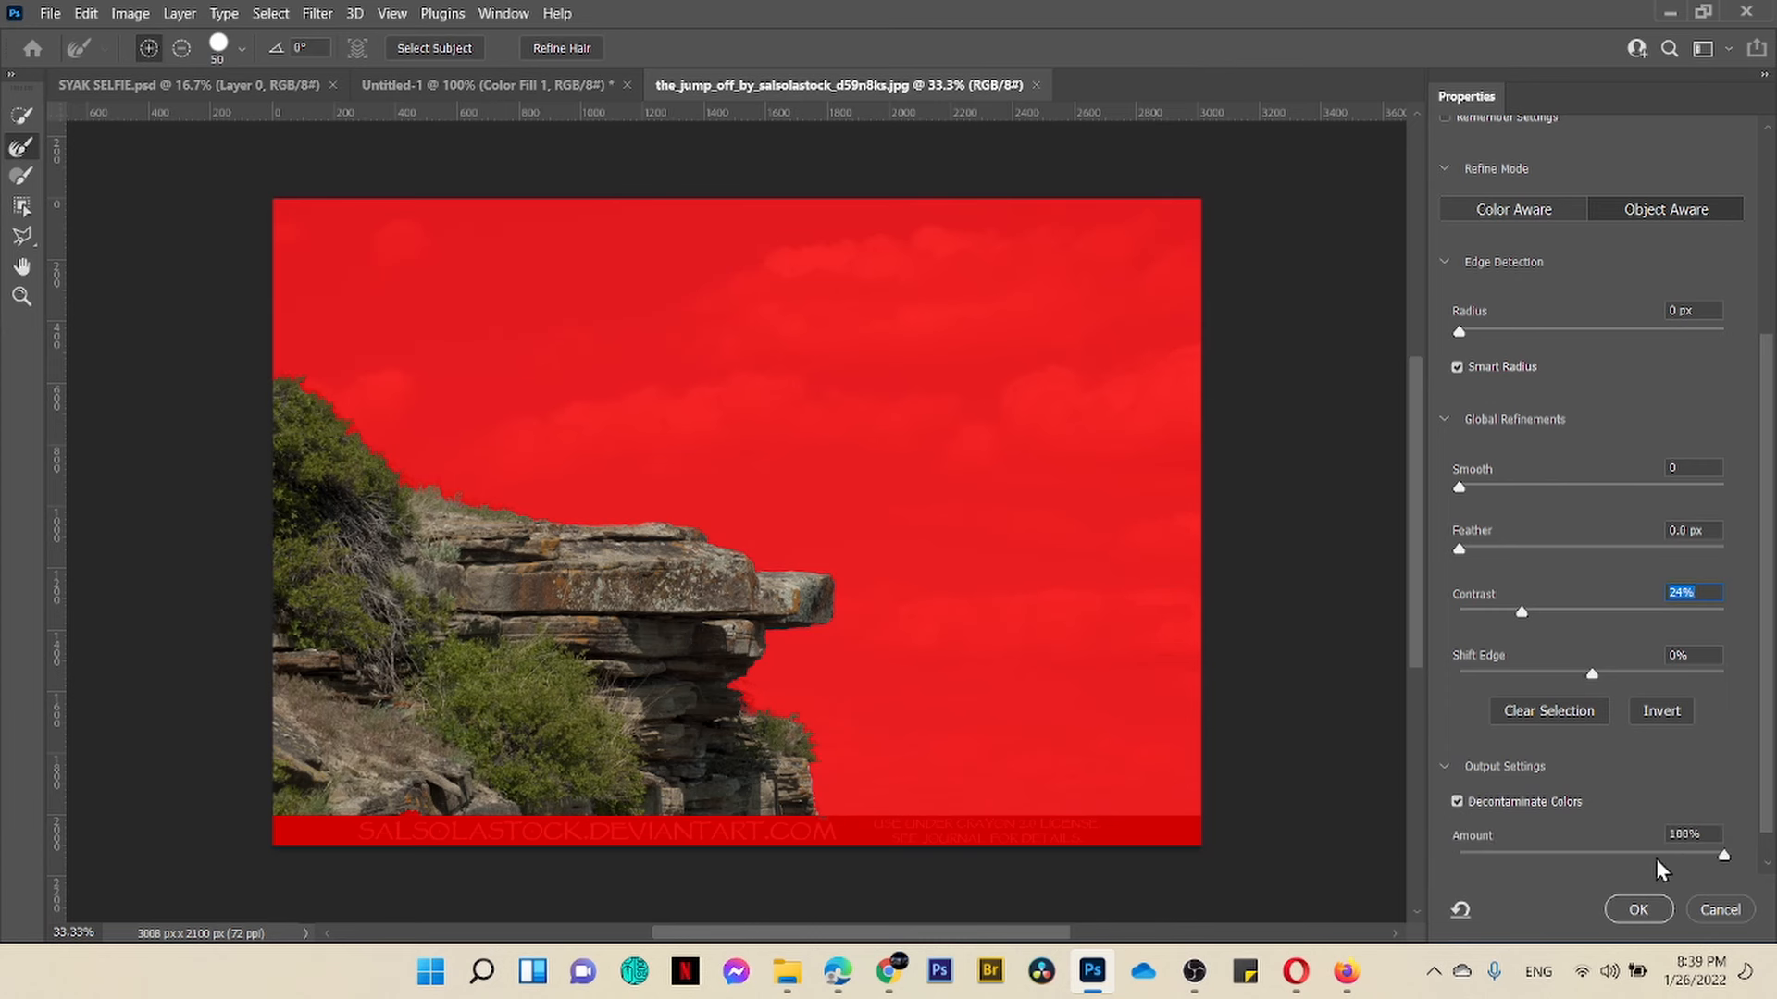
scroll(1656, 858, "down", 1)
left_click(1637, 910)
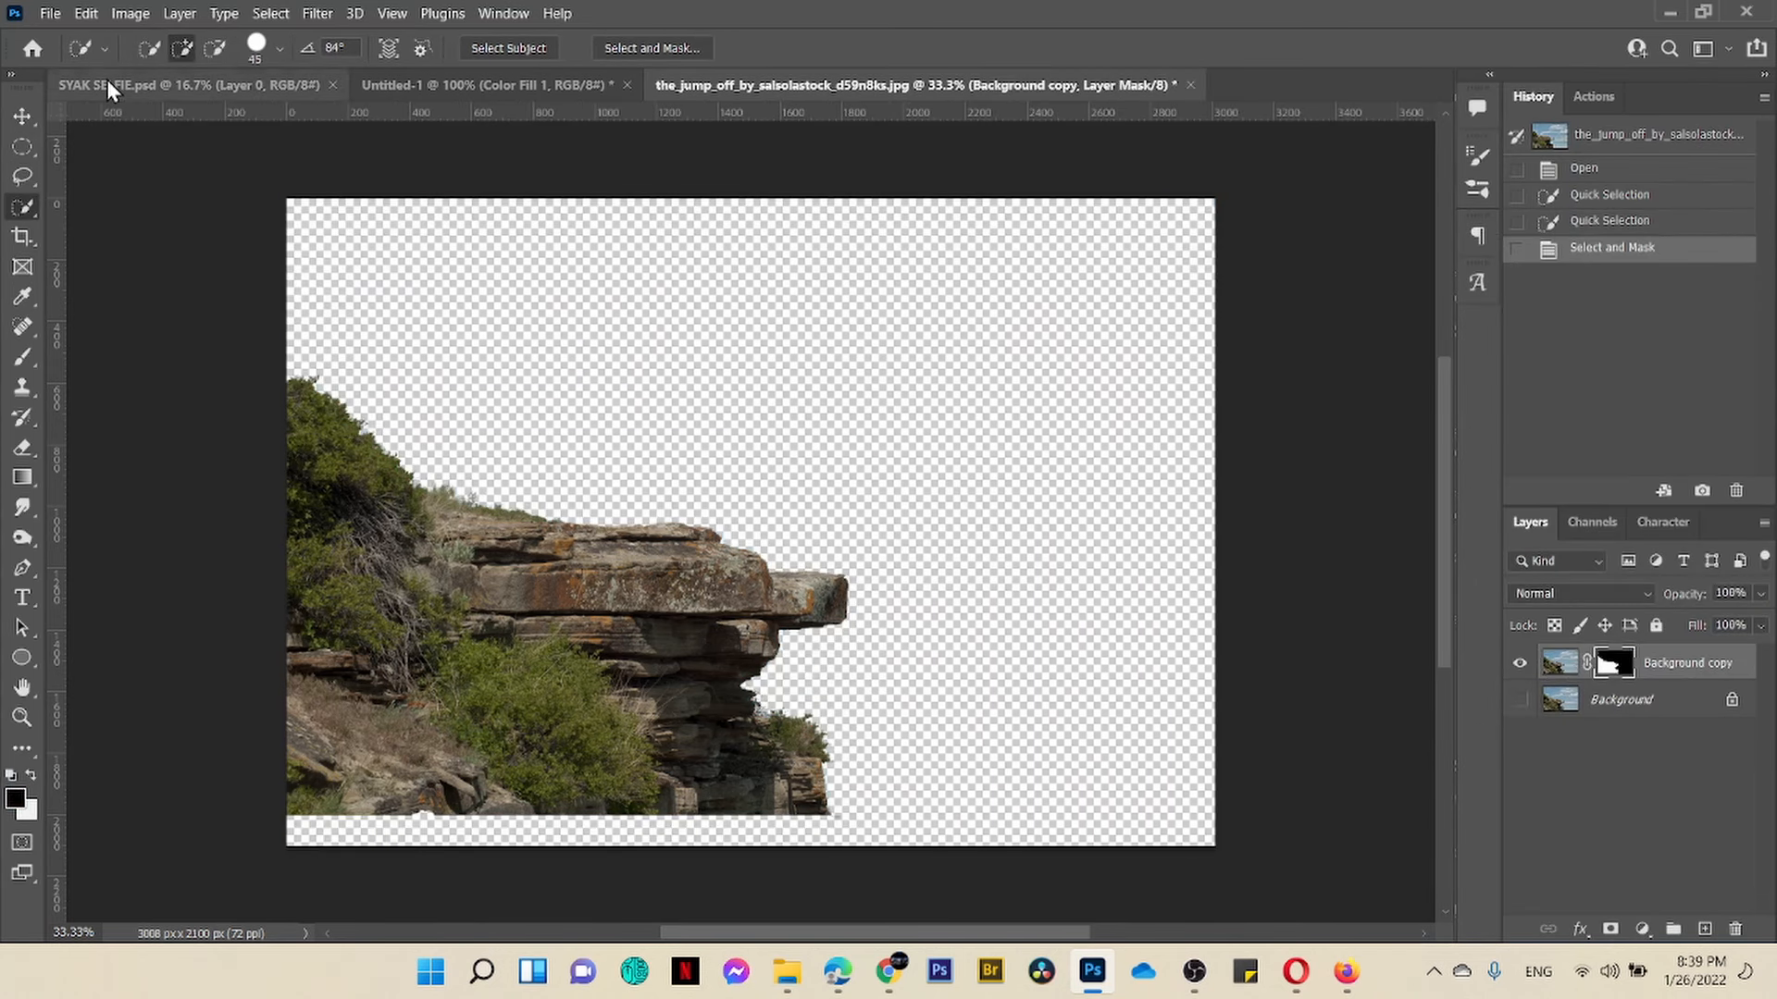
Step: Flip the masked cliff layer horizontally and convert it to a smart object
left_click(87, 15)
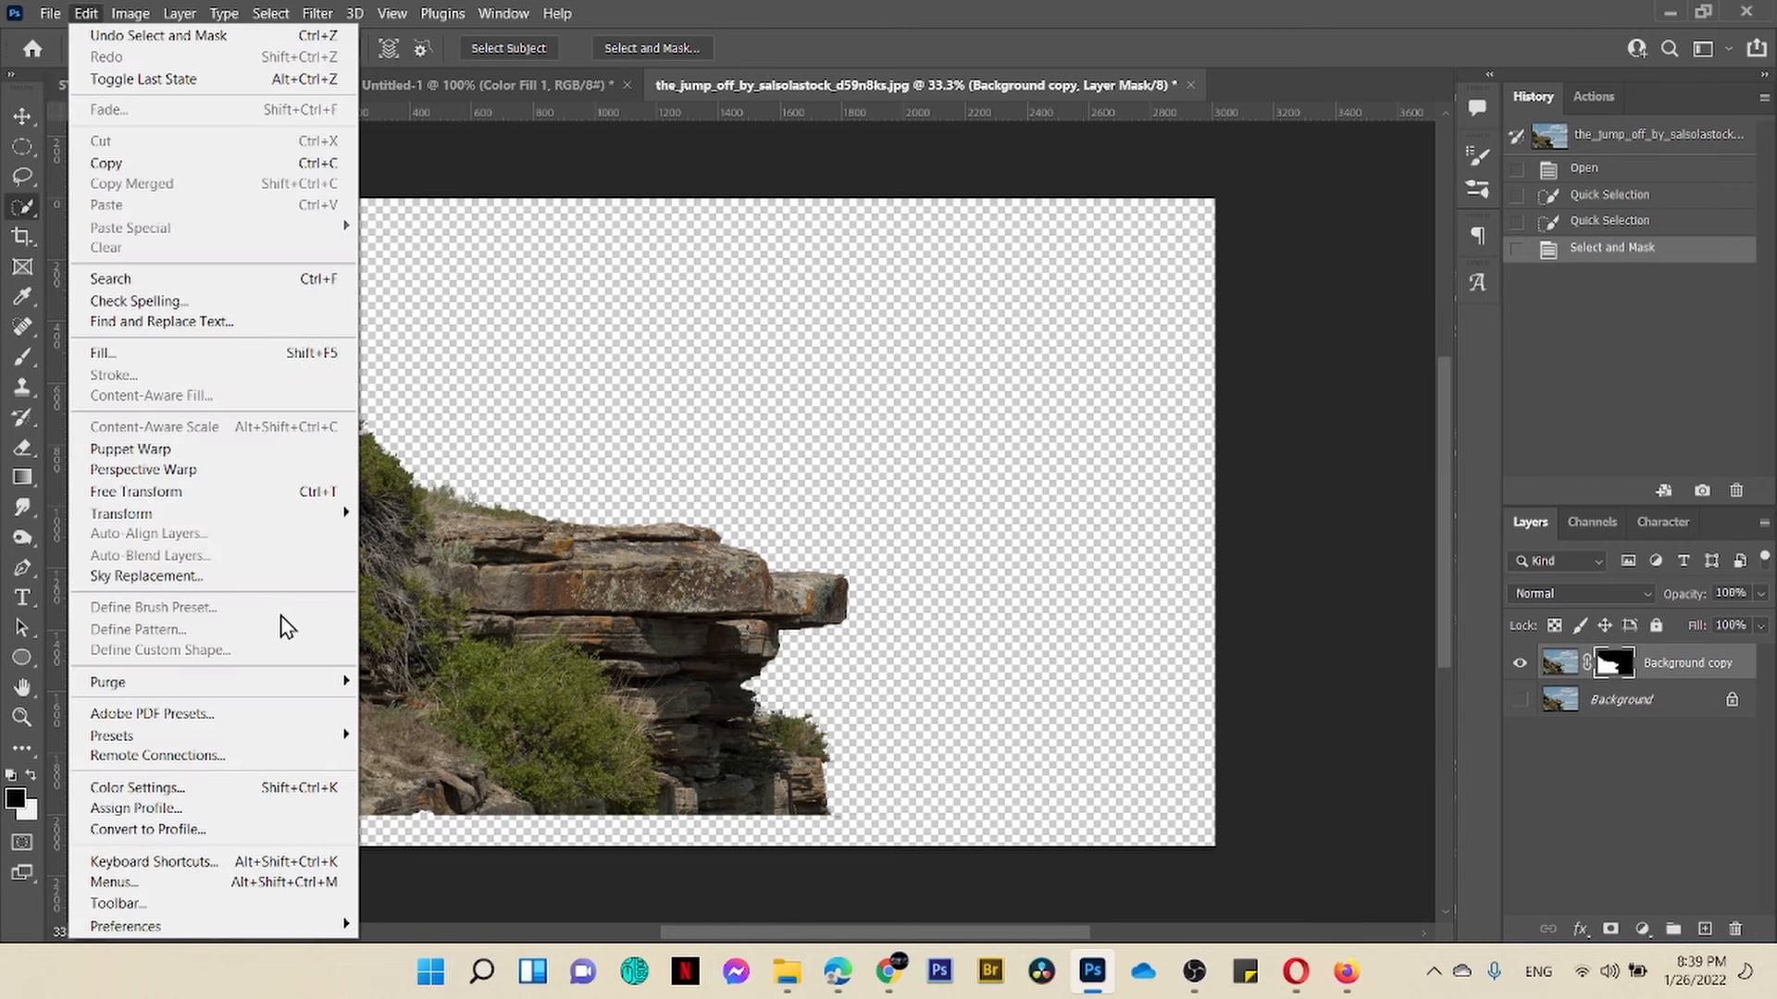
mouse_move(172, 519)
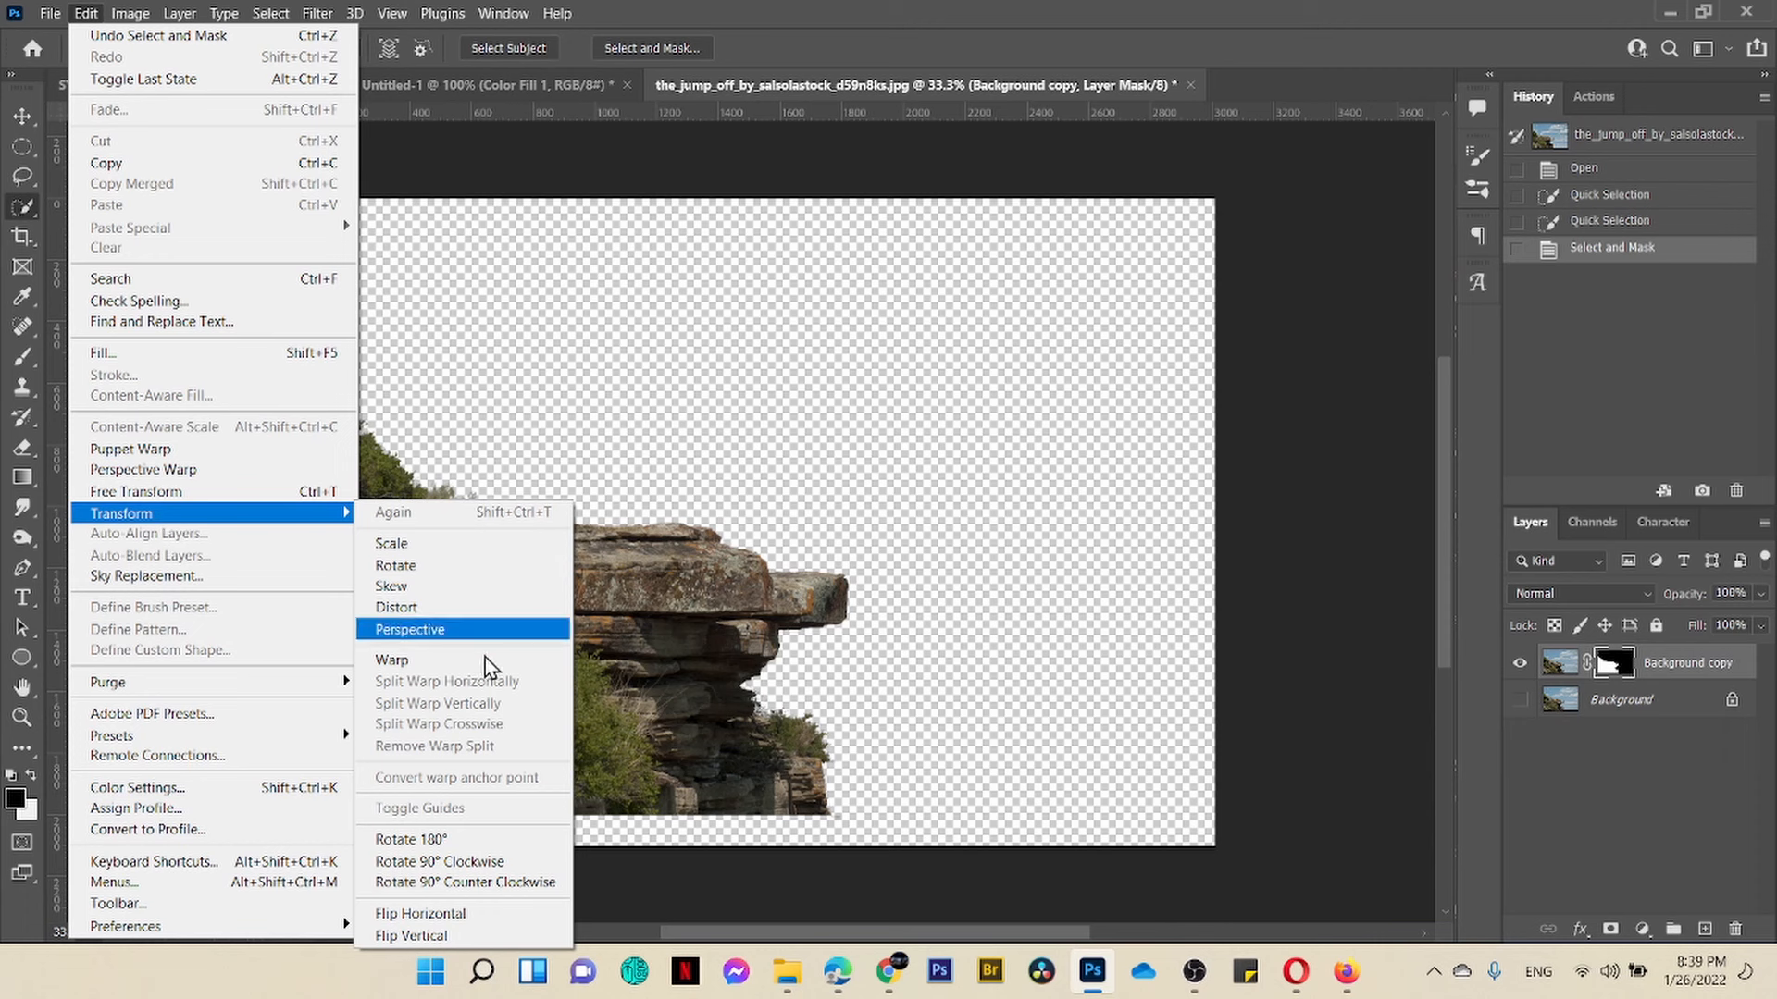
left_click(463, 913)
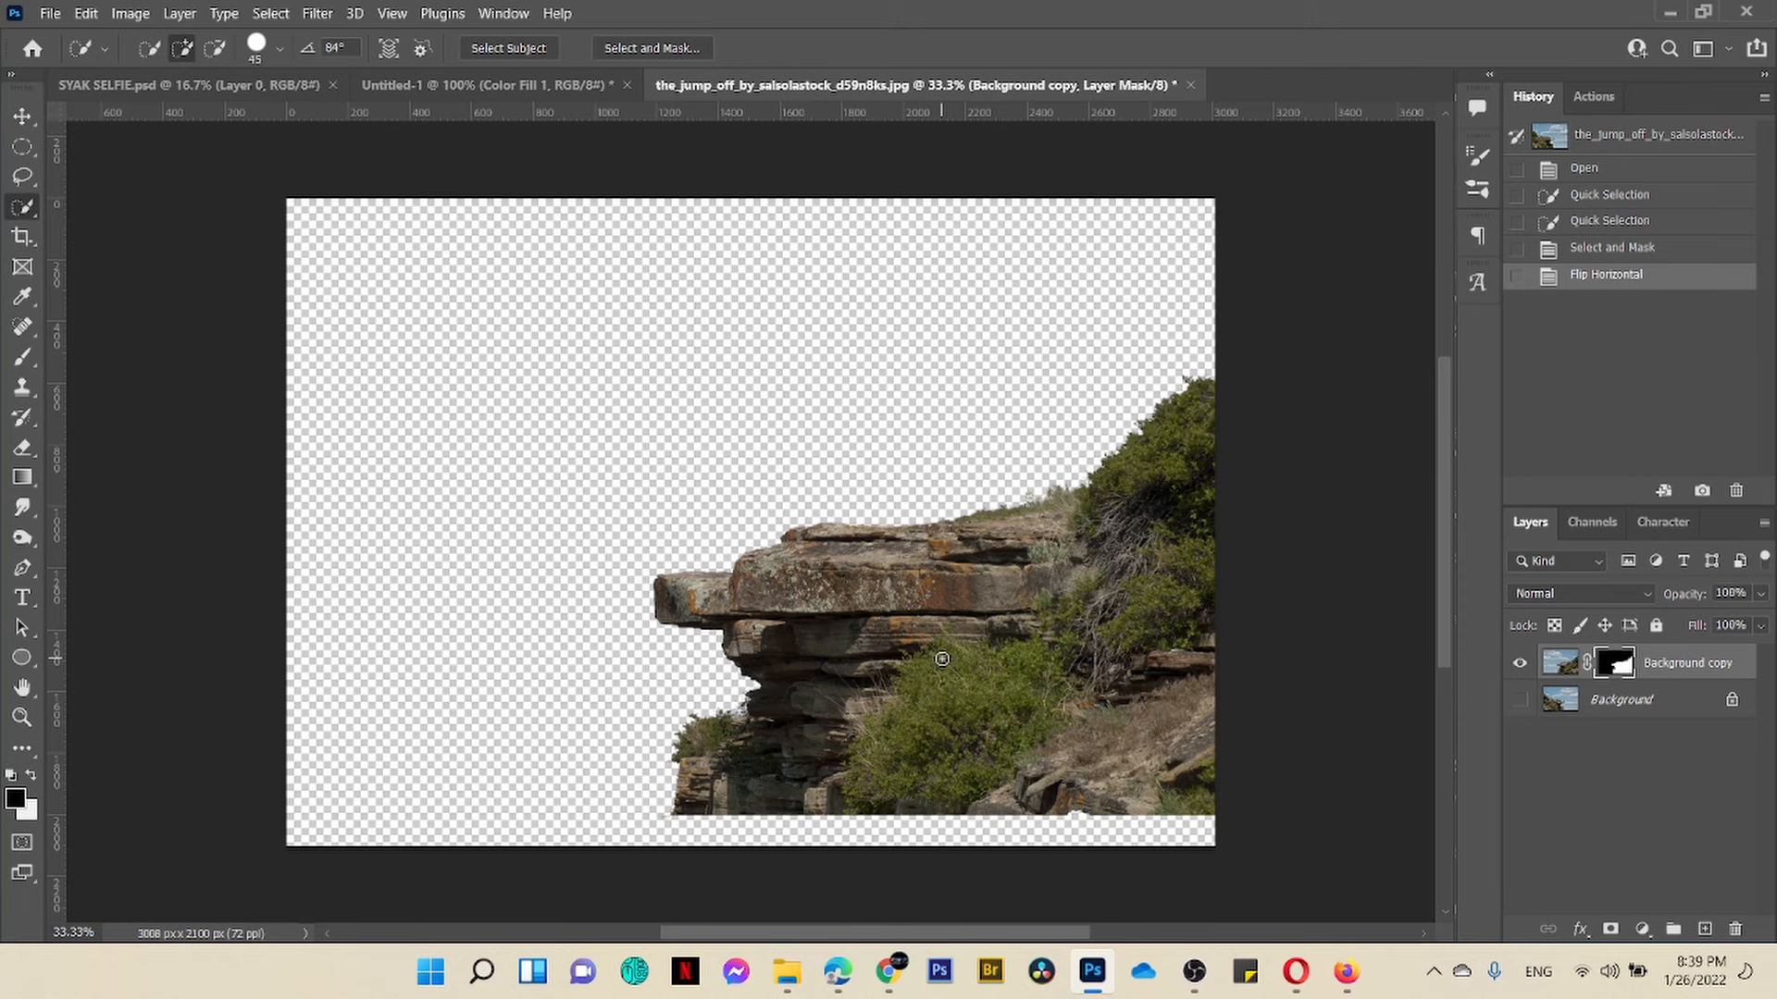
right_click(1699, 667)
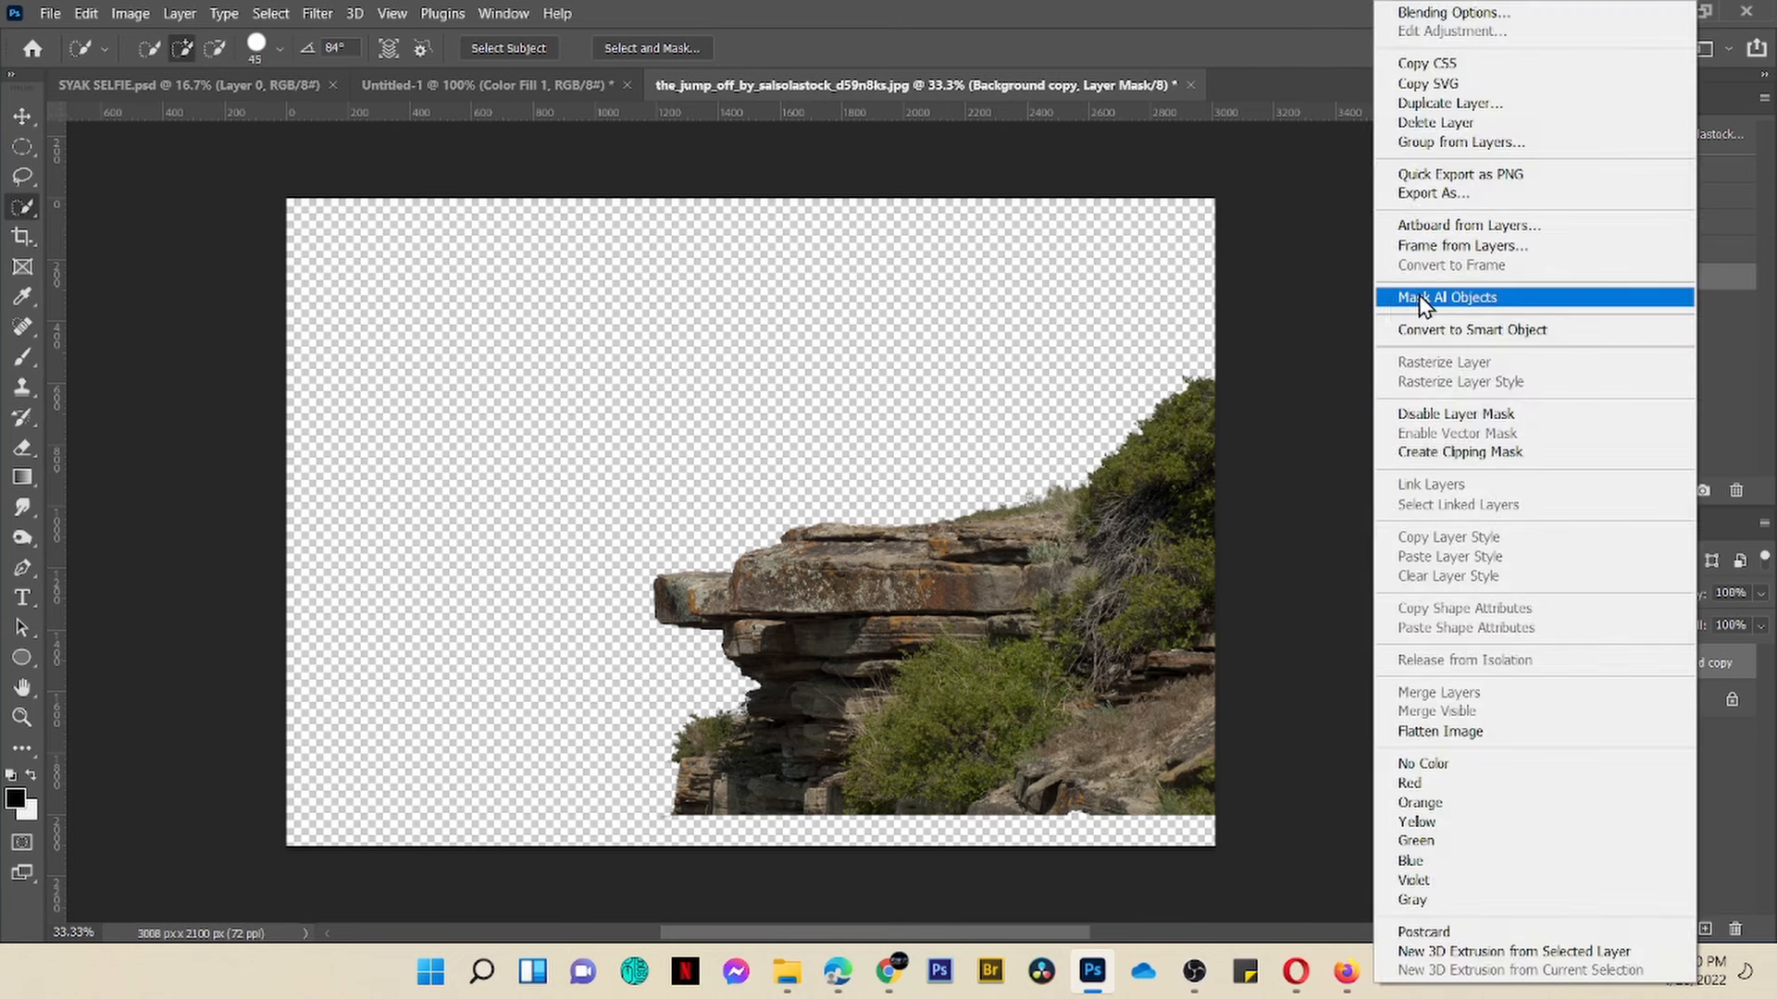
left_click(1453, 330)
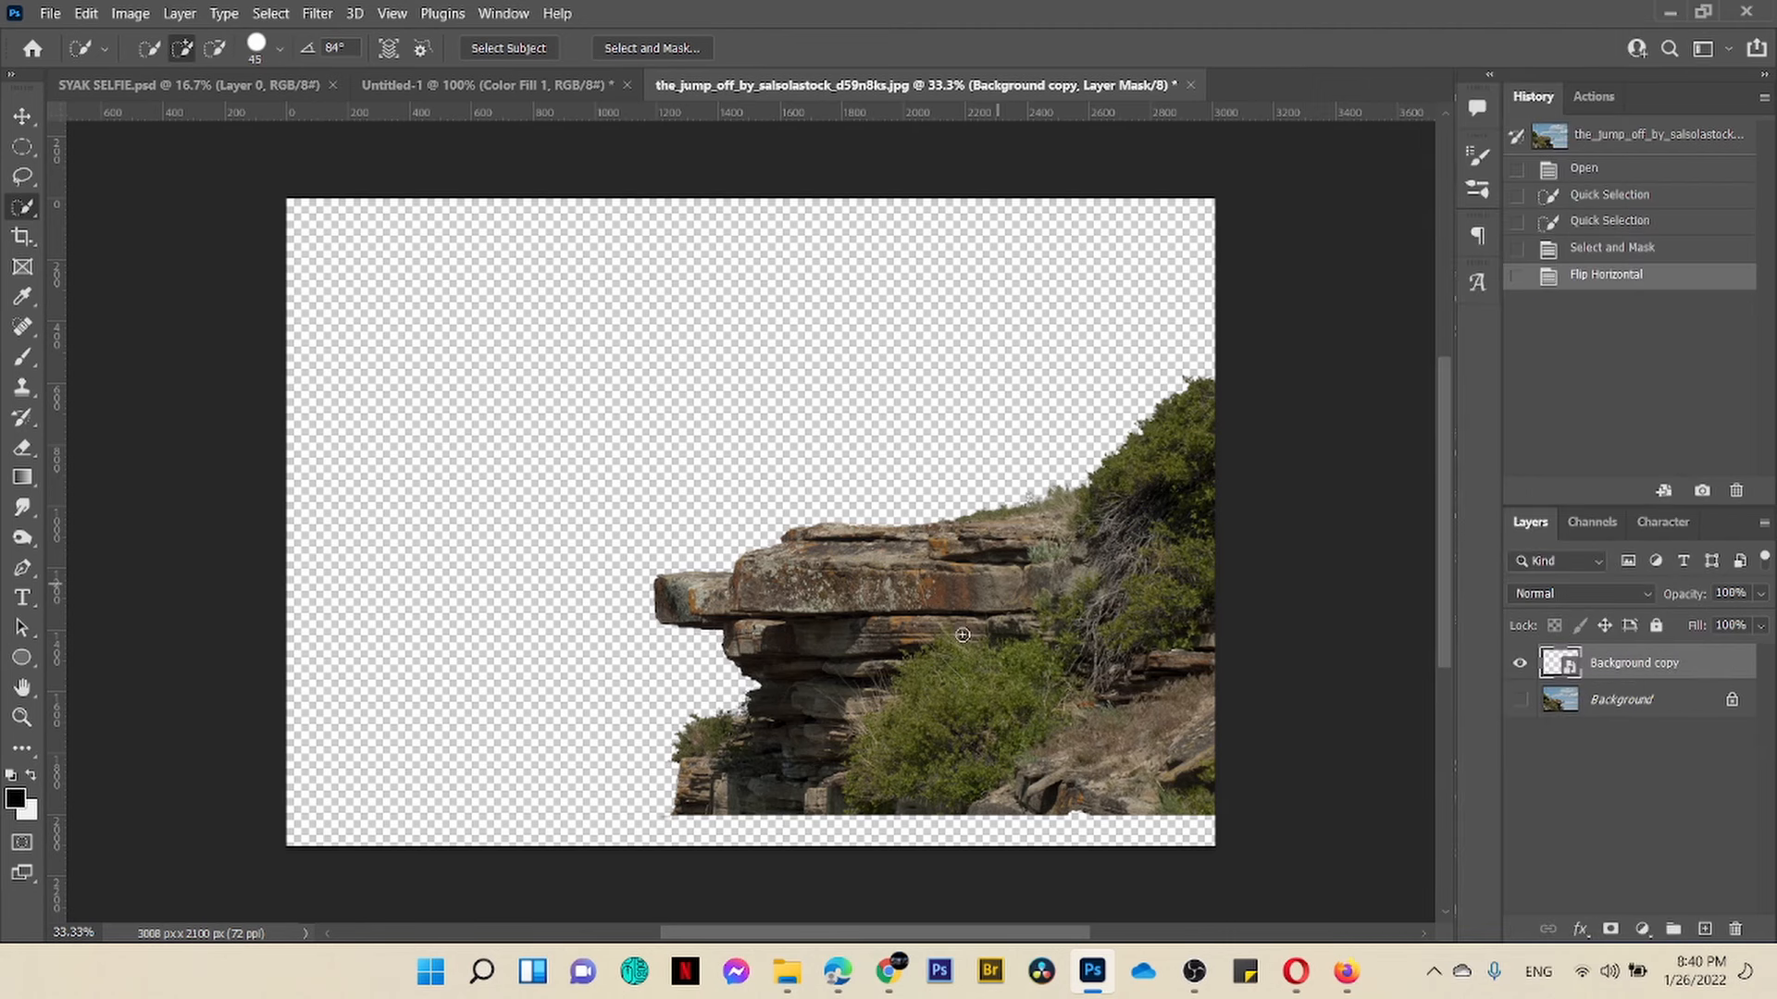
Step: Bring the cliff into the Untitled-1 document, scale it to 9.96% and place it in the canvas's lower-right corner
key("v")
left_click_drag(953, 595, 1048, 634)
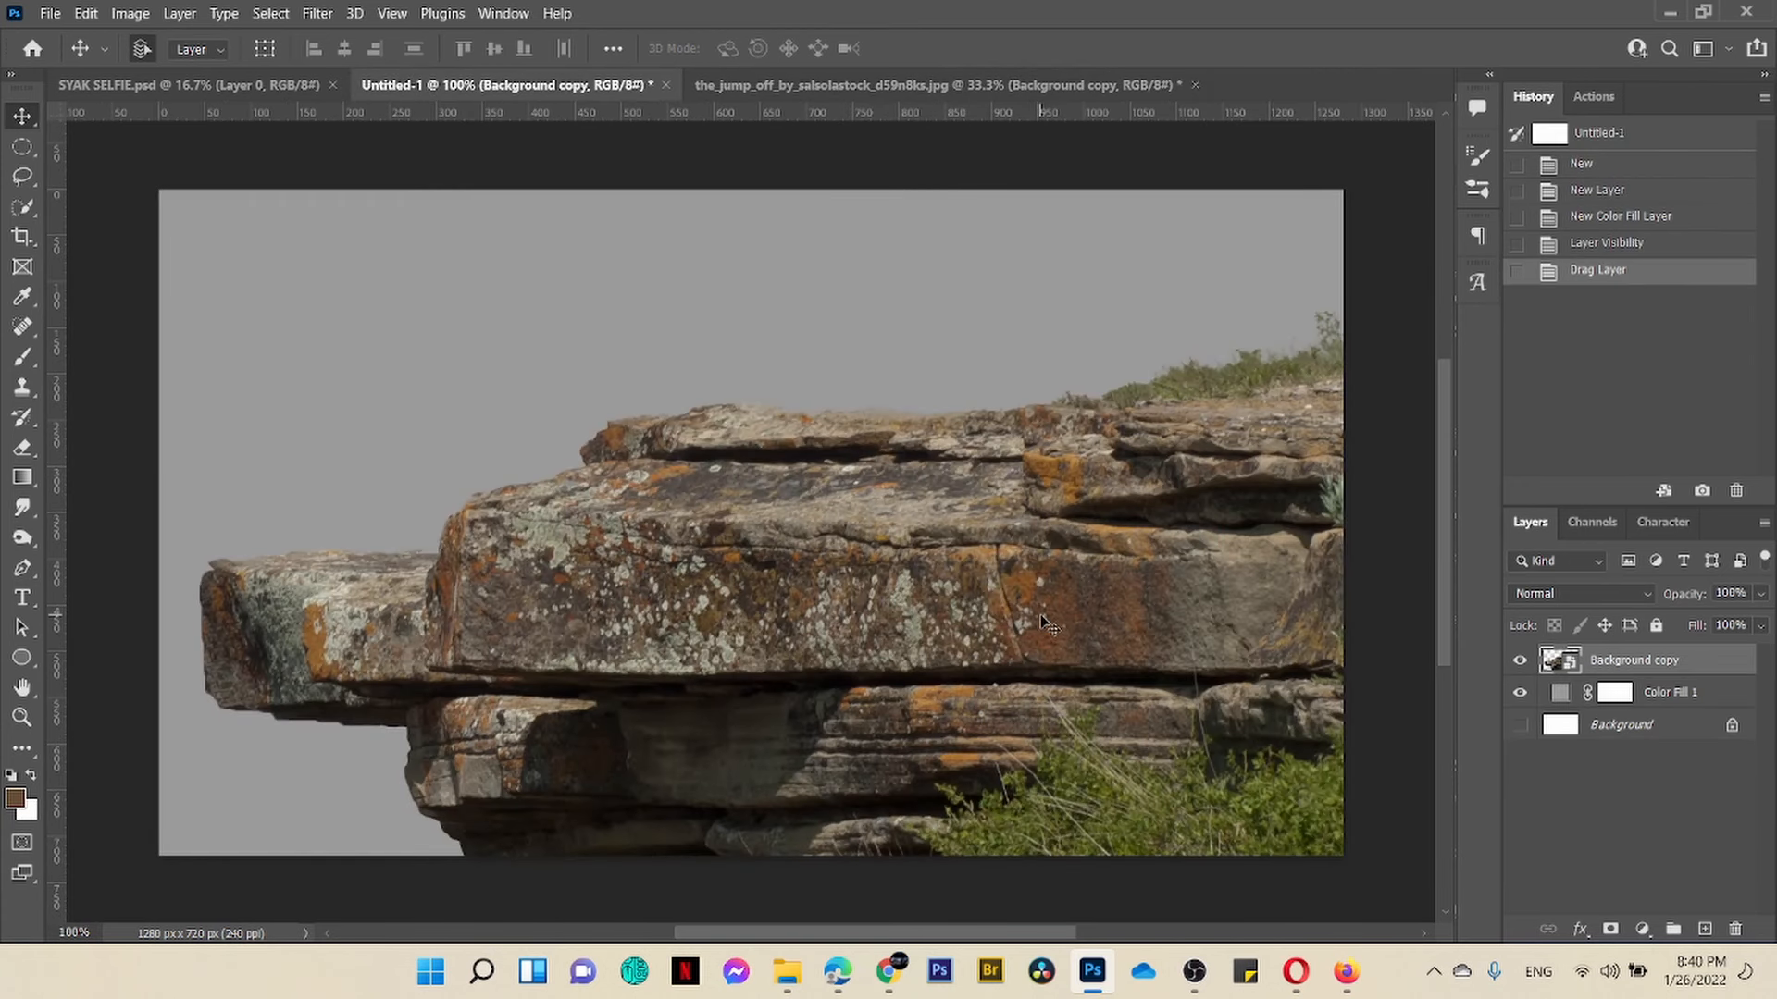
key("ctrl+t")
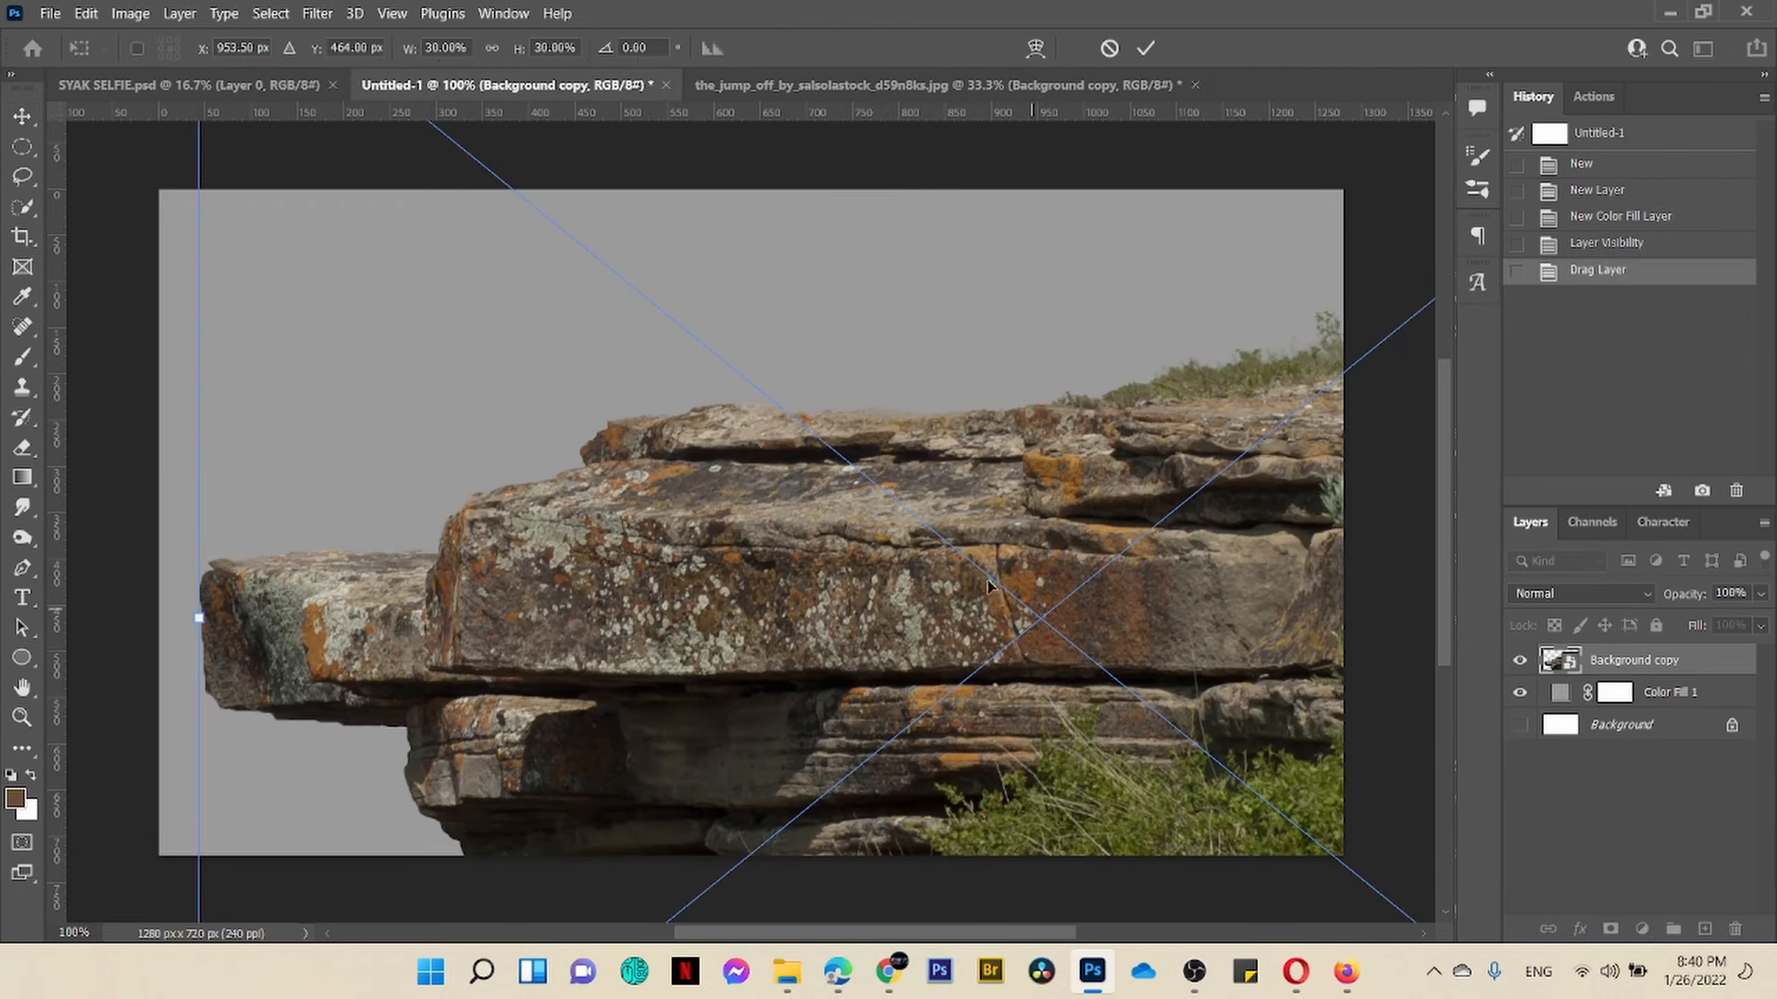
key("ctrl+minus")
key("ctrl+minus")
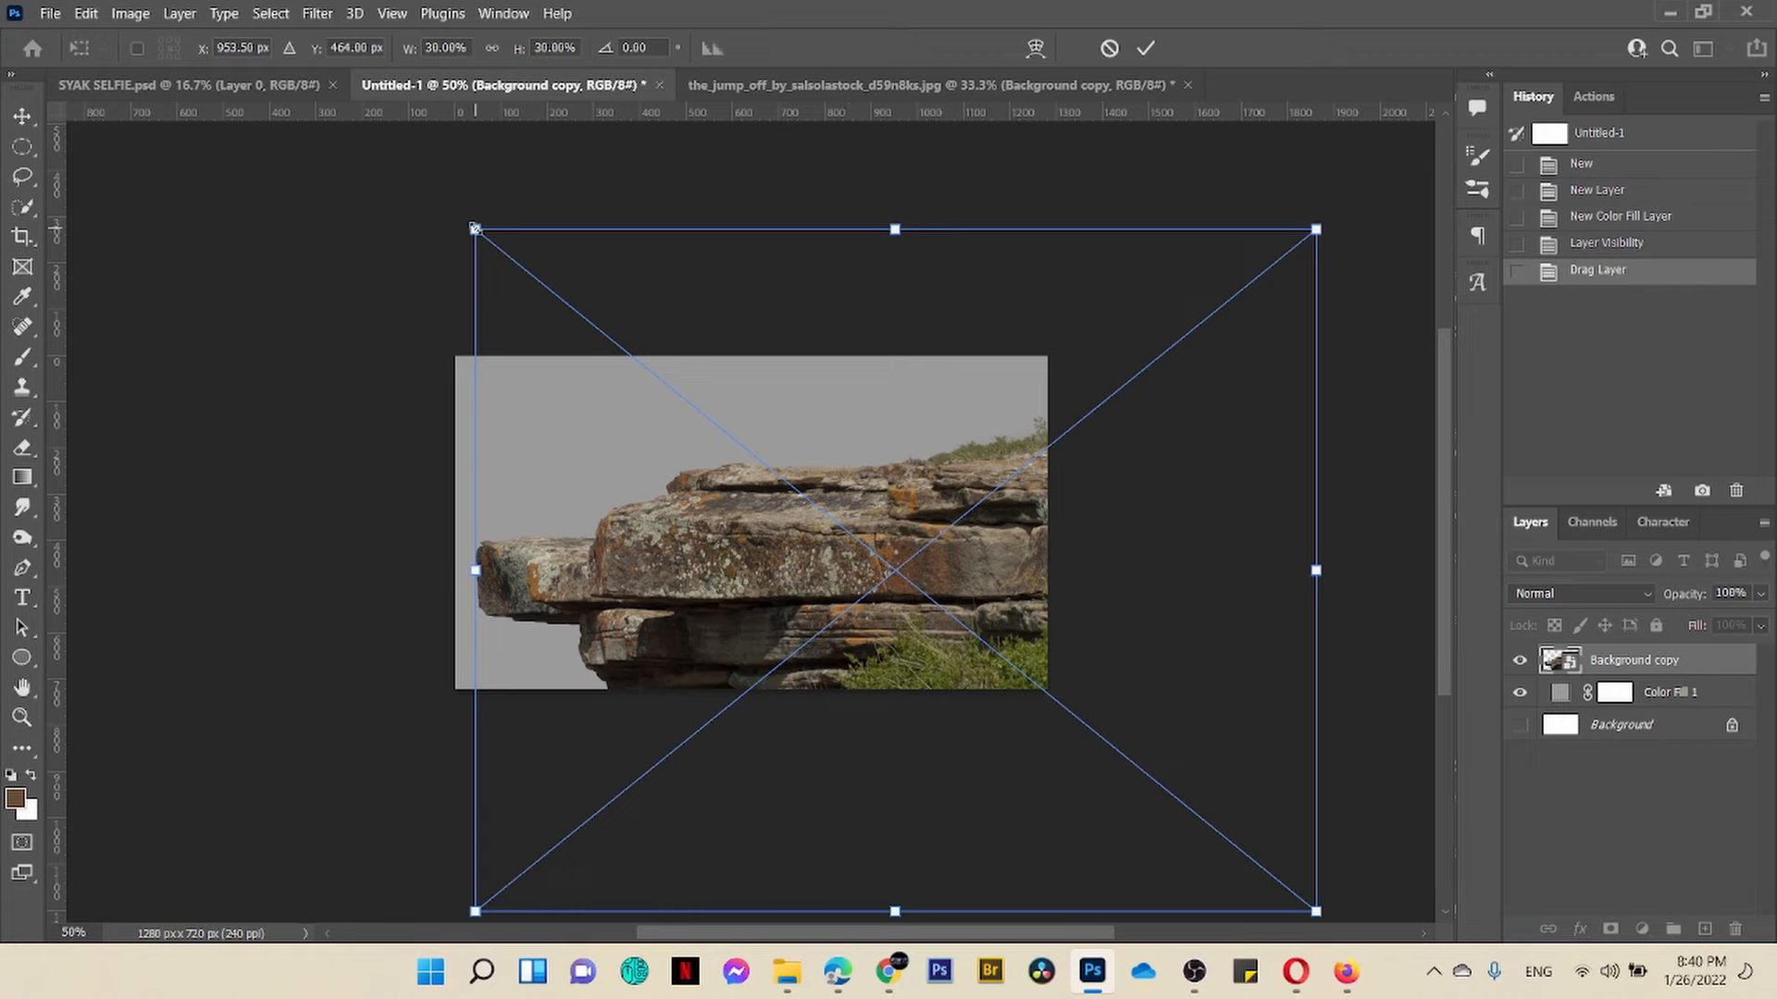
left_click_drag(474, 228, 756, 457)
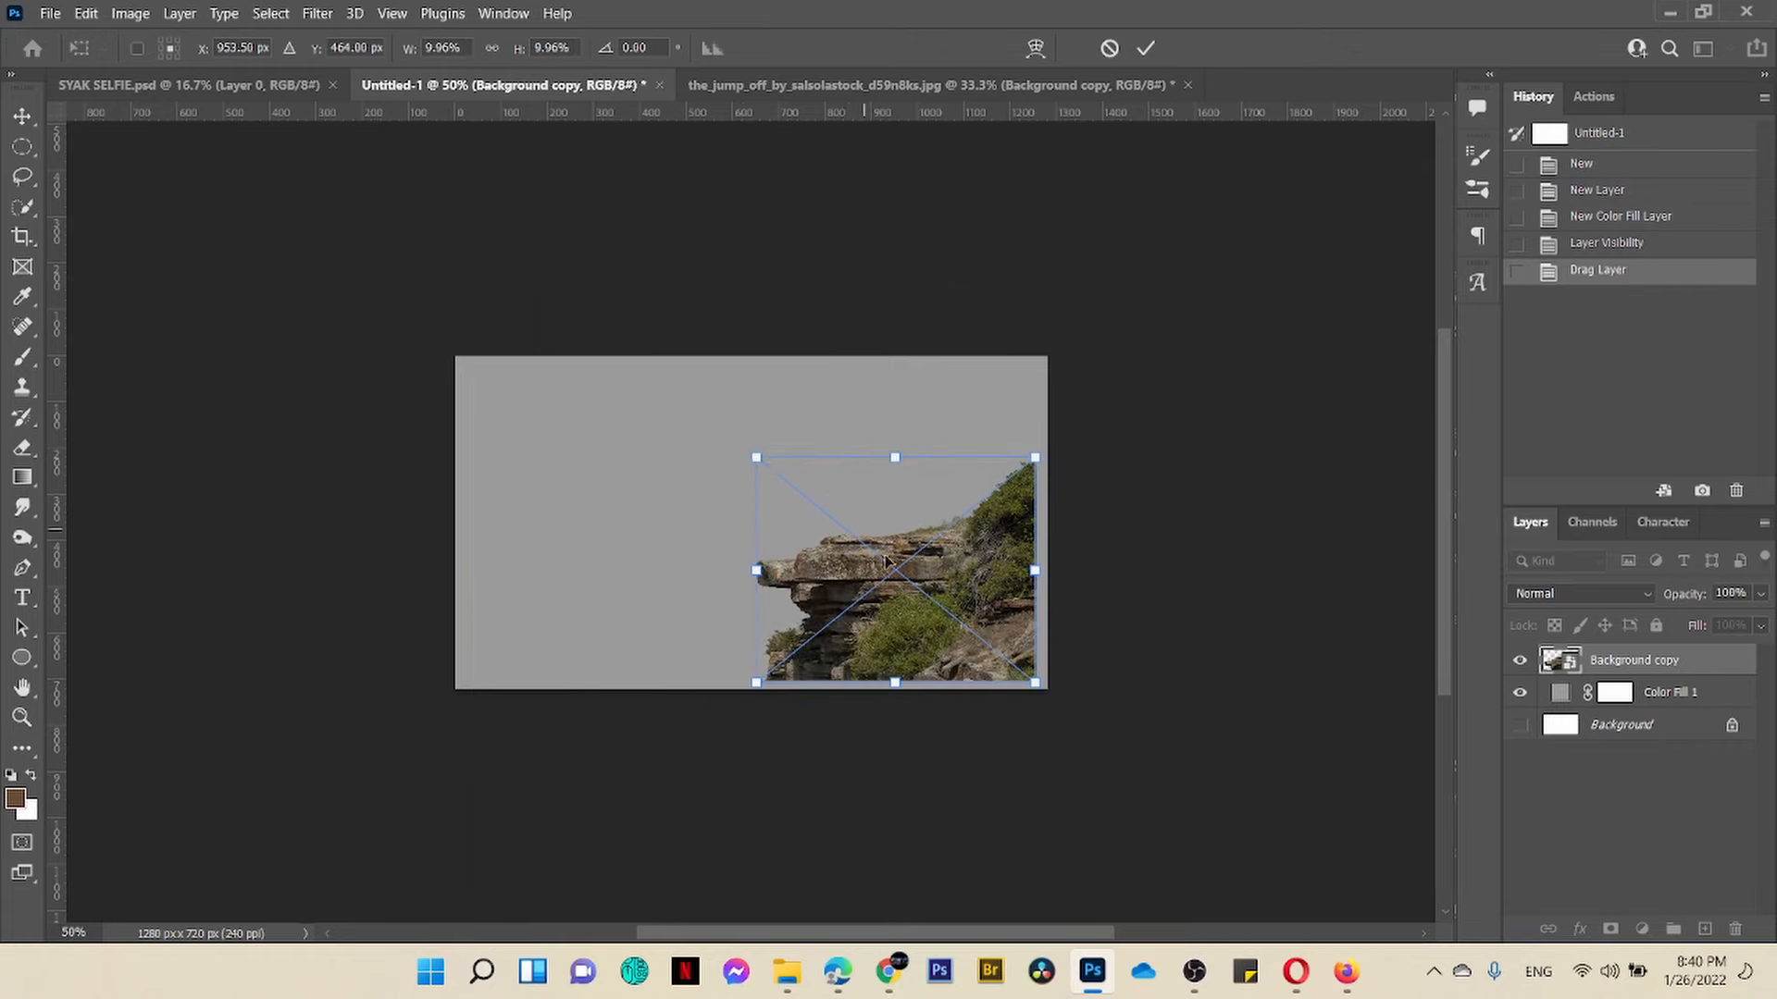
left_click_drag(975, 582, 975, 618)
left_click(1150, 47)
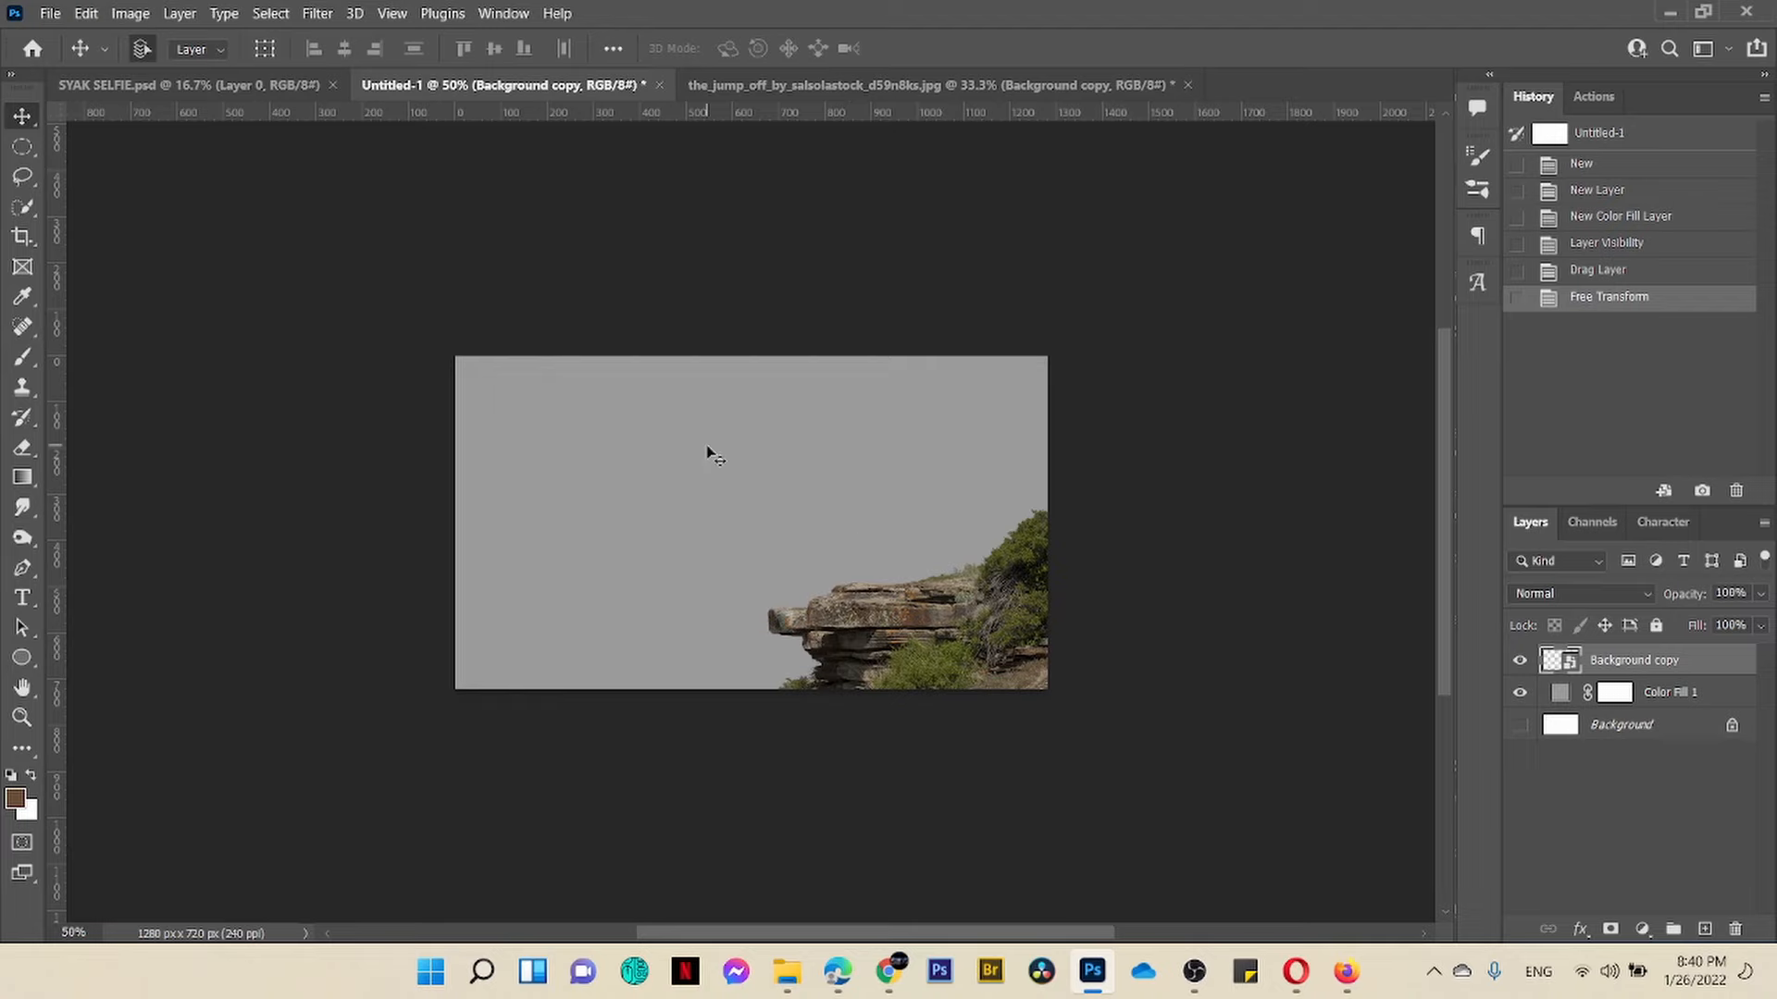
Step: Duplicate the cliff layer and open the copy in the Liquify filter
key("ctrl+0")
key("ctrl+1")
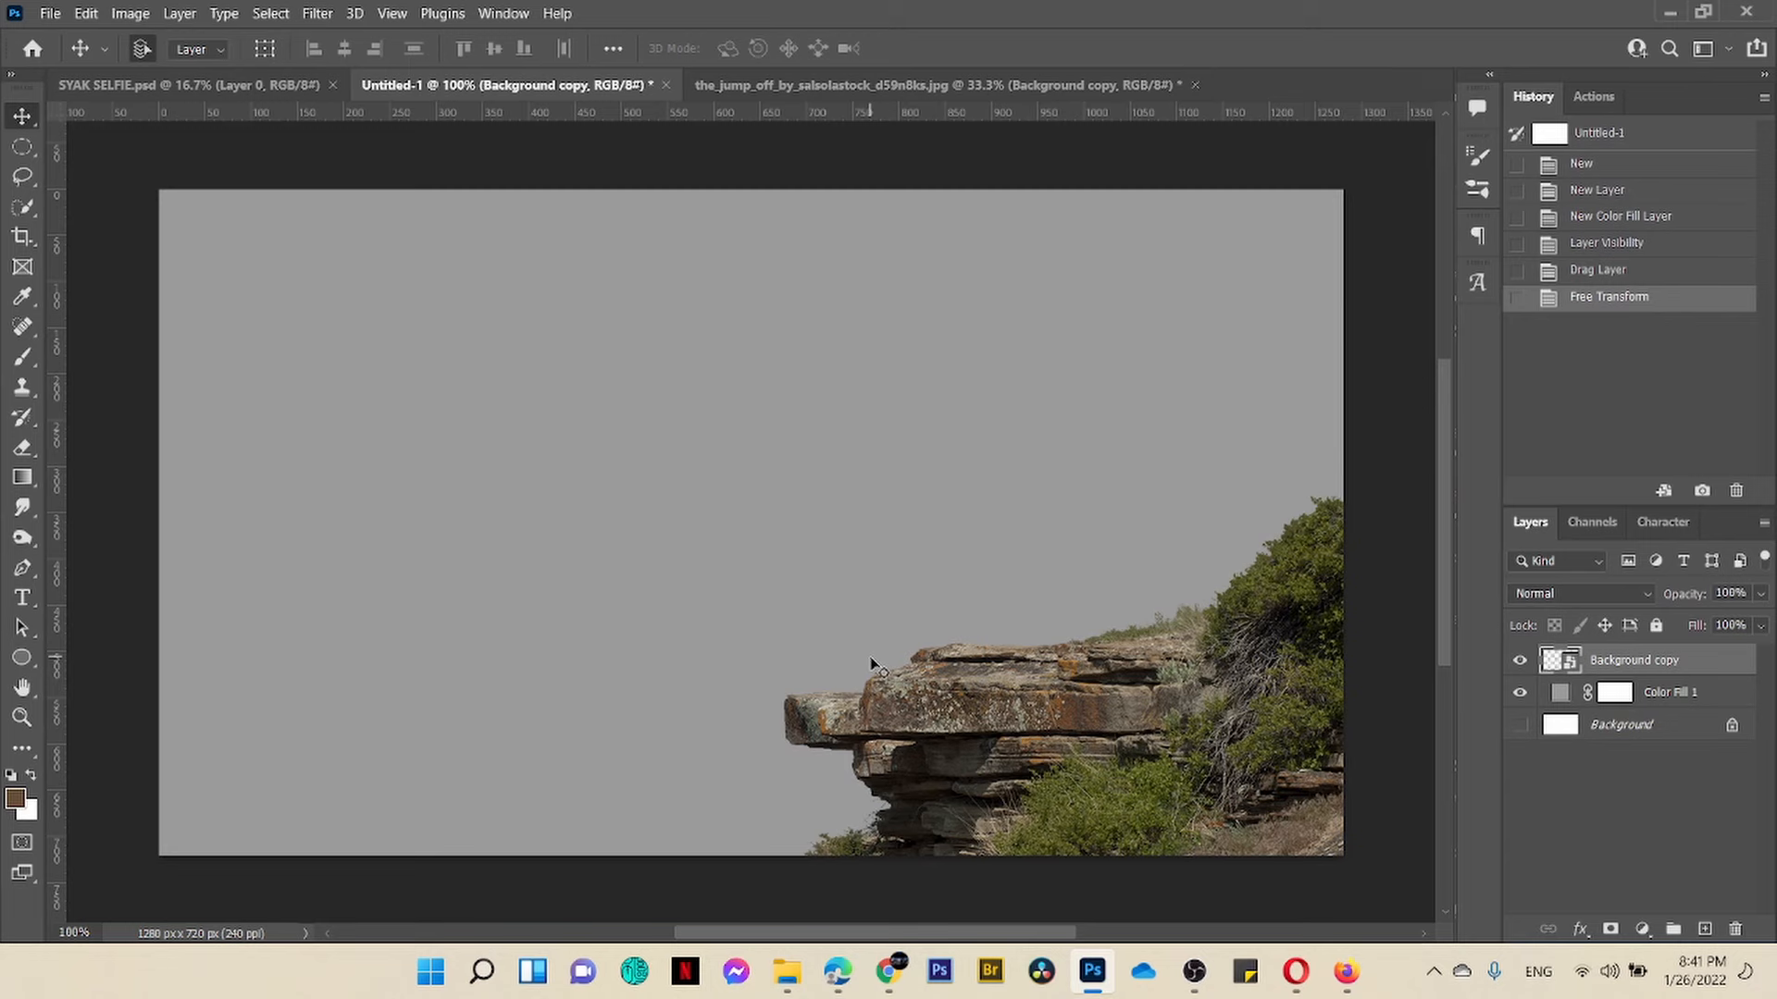
key("ctrl+plus")
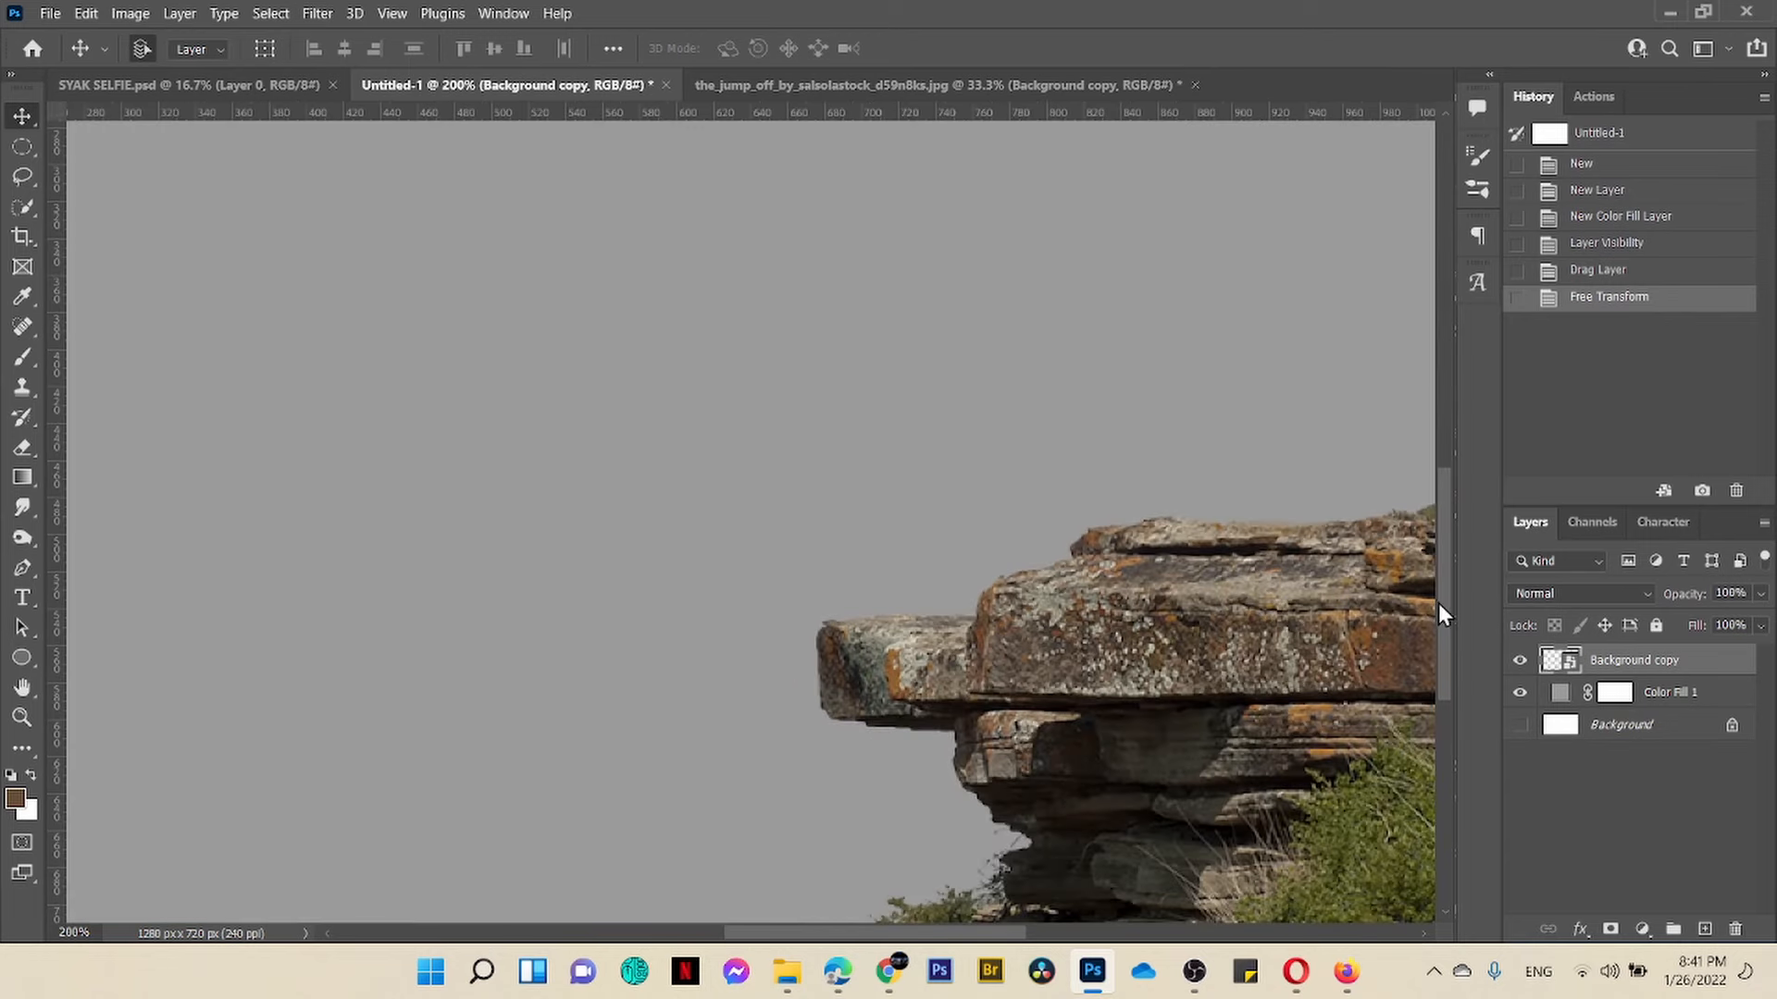
key("ctrl+j")
left_click(317, 14)
left_click(364, 213)
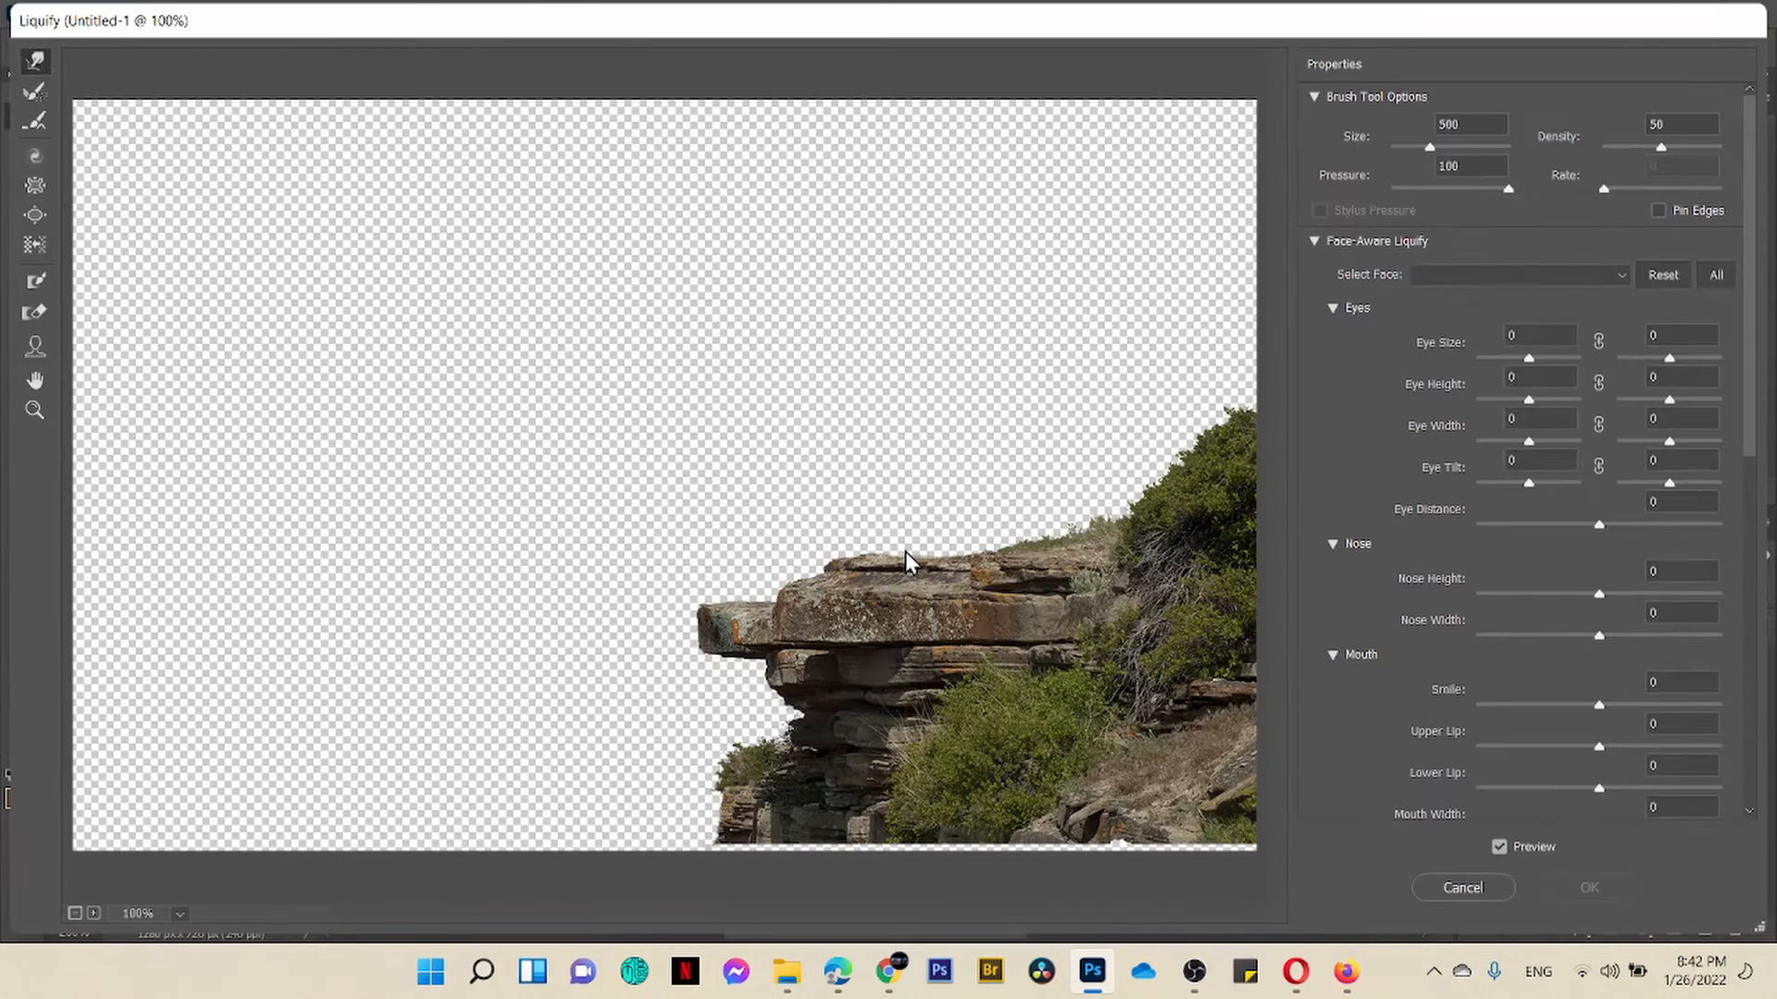
Step: Push down the protruding ledge's top edge with Liquify brush sizes 90 and 25, apply it, and hide the original cliff layer
key("bracketleft")
key("bracketleft")
key("bracketleft")
key("bracketleft")
key("bracketleft")
key("bracketleft")
key("bracketleft")
key("bracketleft")
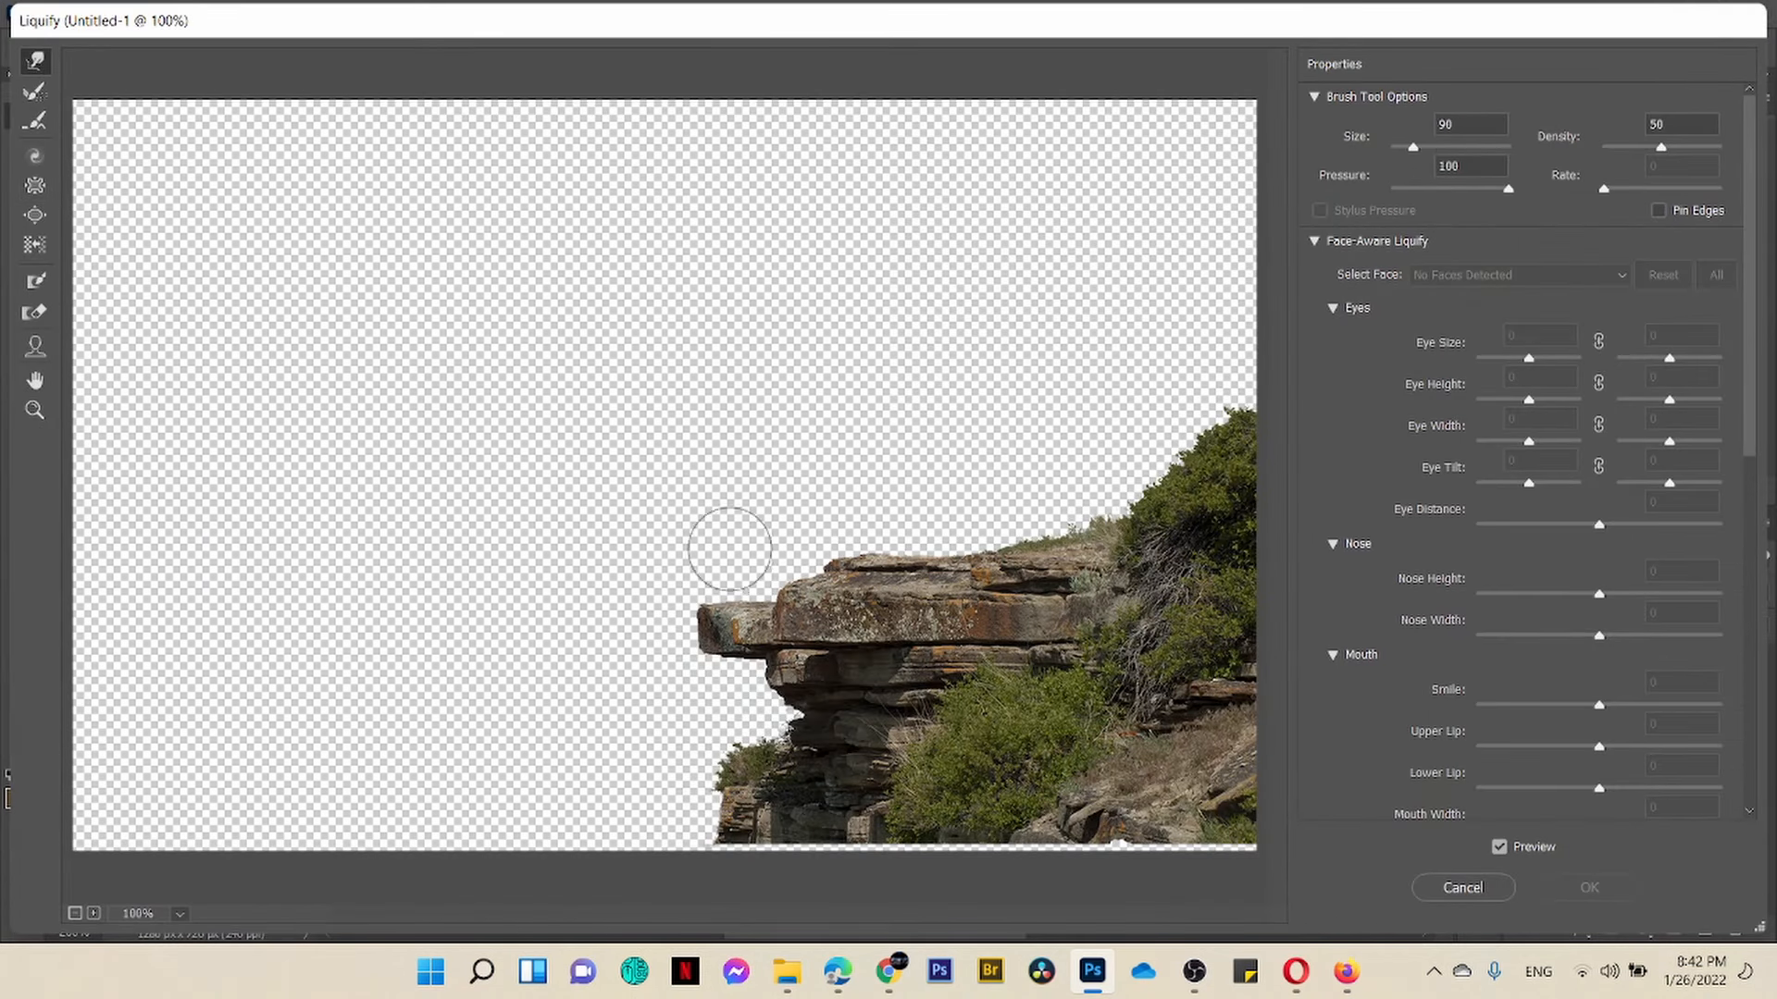
mouse_move(749, 580)
left_mouse_down()
mouse_move(733, 589)
mouse_move(755, 588)
left_mouse_up()
key("bracketleft")
key("bracketleft")
key("bracketleft")
key("bracketleft")
key("bracketleft")
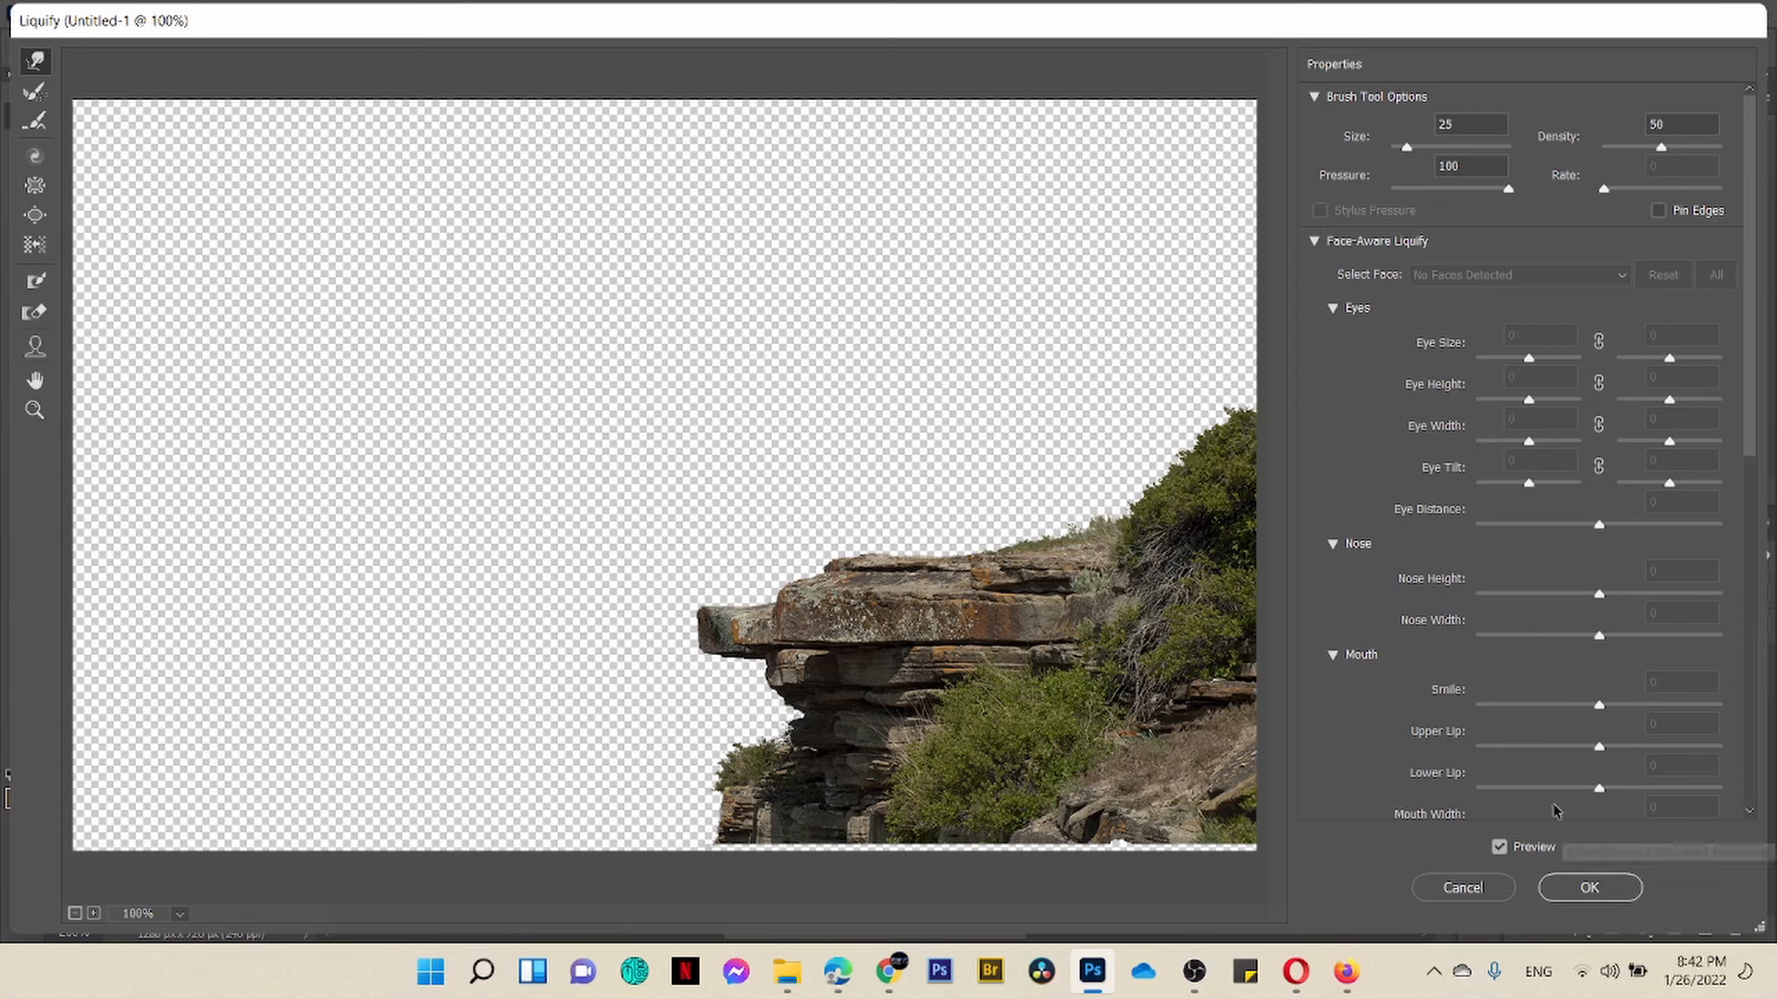
left_click(1589, 887)
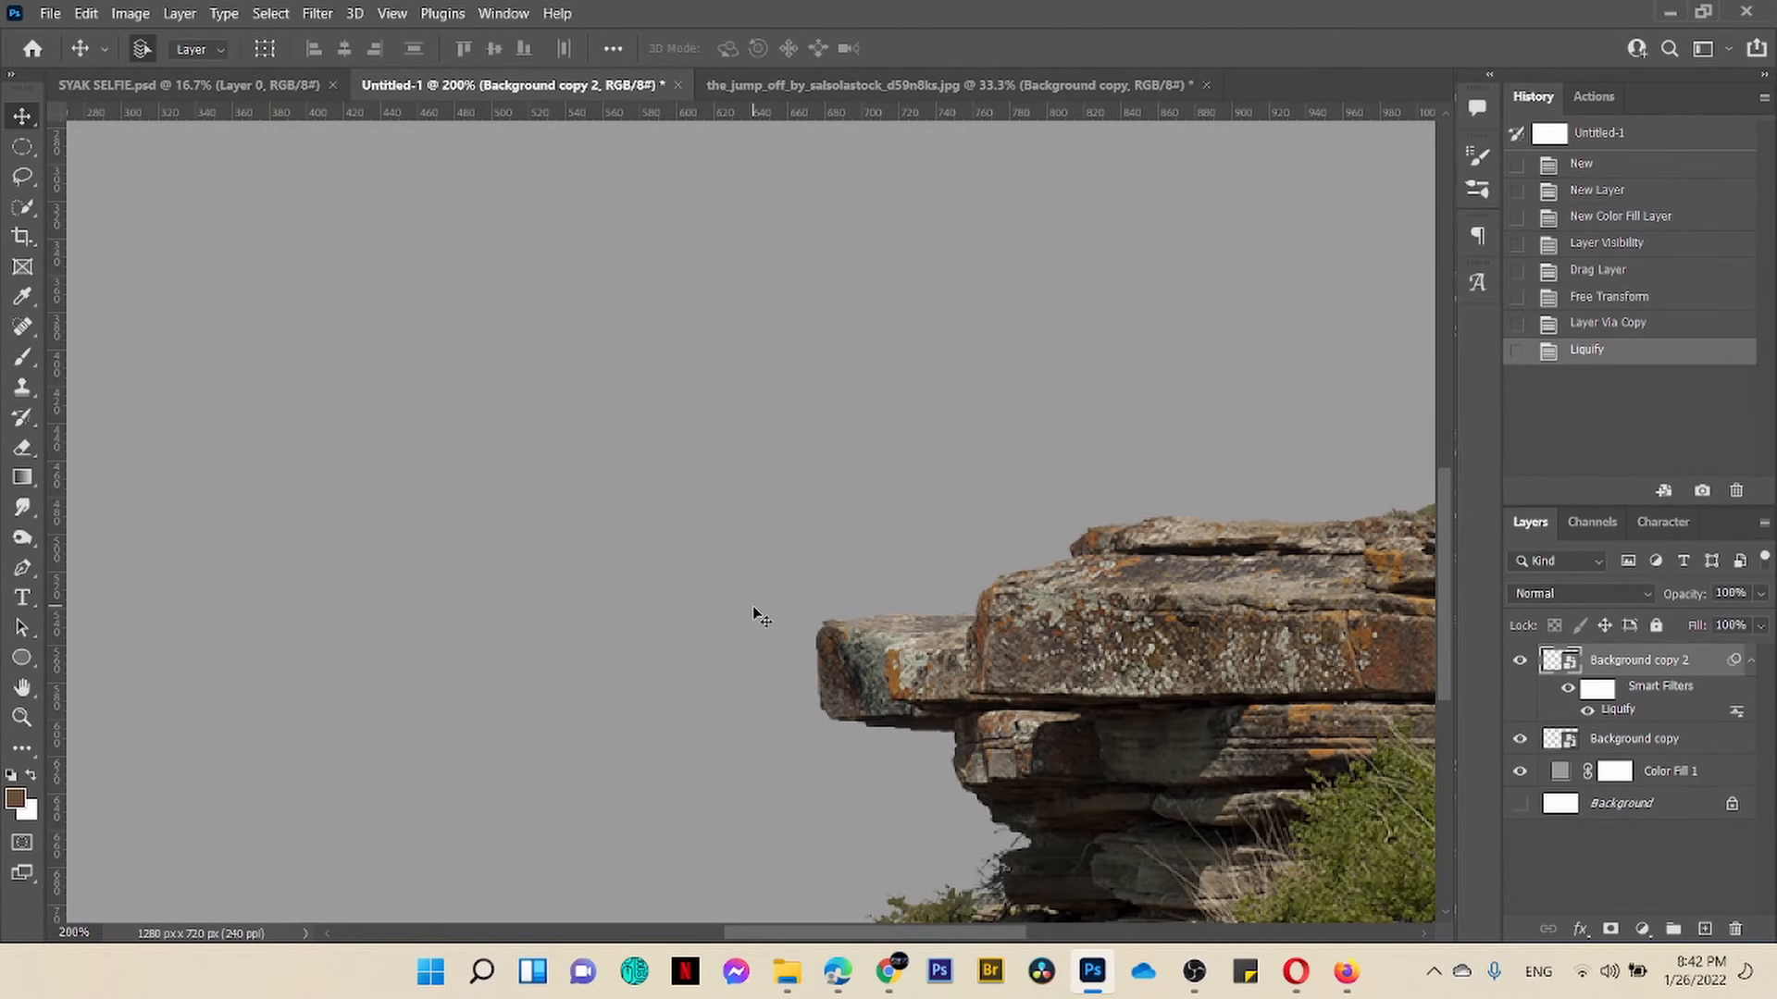
left_click(1521, 739)
key("ctrl+minus")
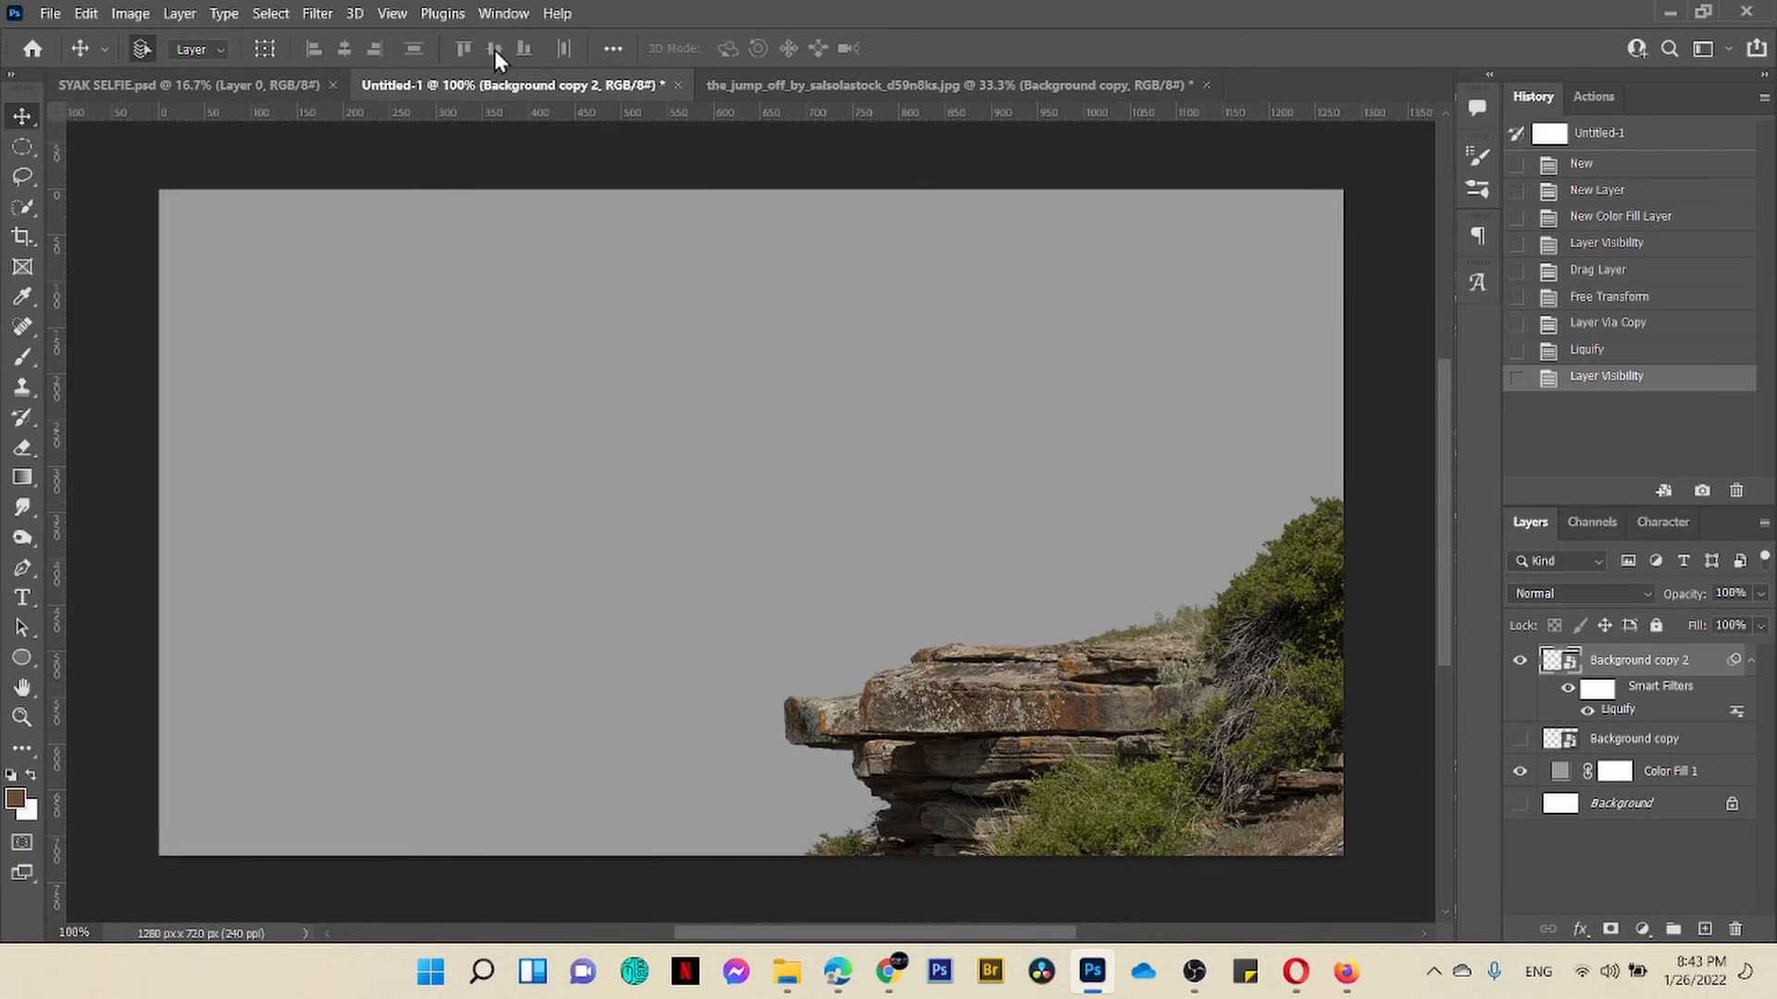
Step: Convert the man's masked layer in SYAK SELFIE.psd to a smart object and bring it into Untitled-1
left_click(264, 85)
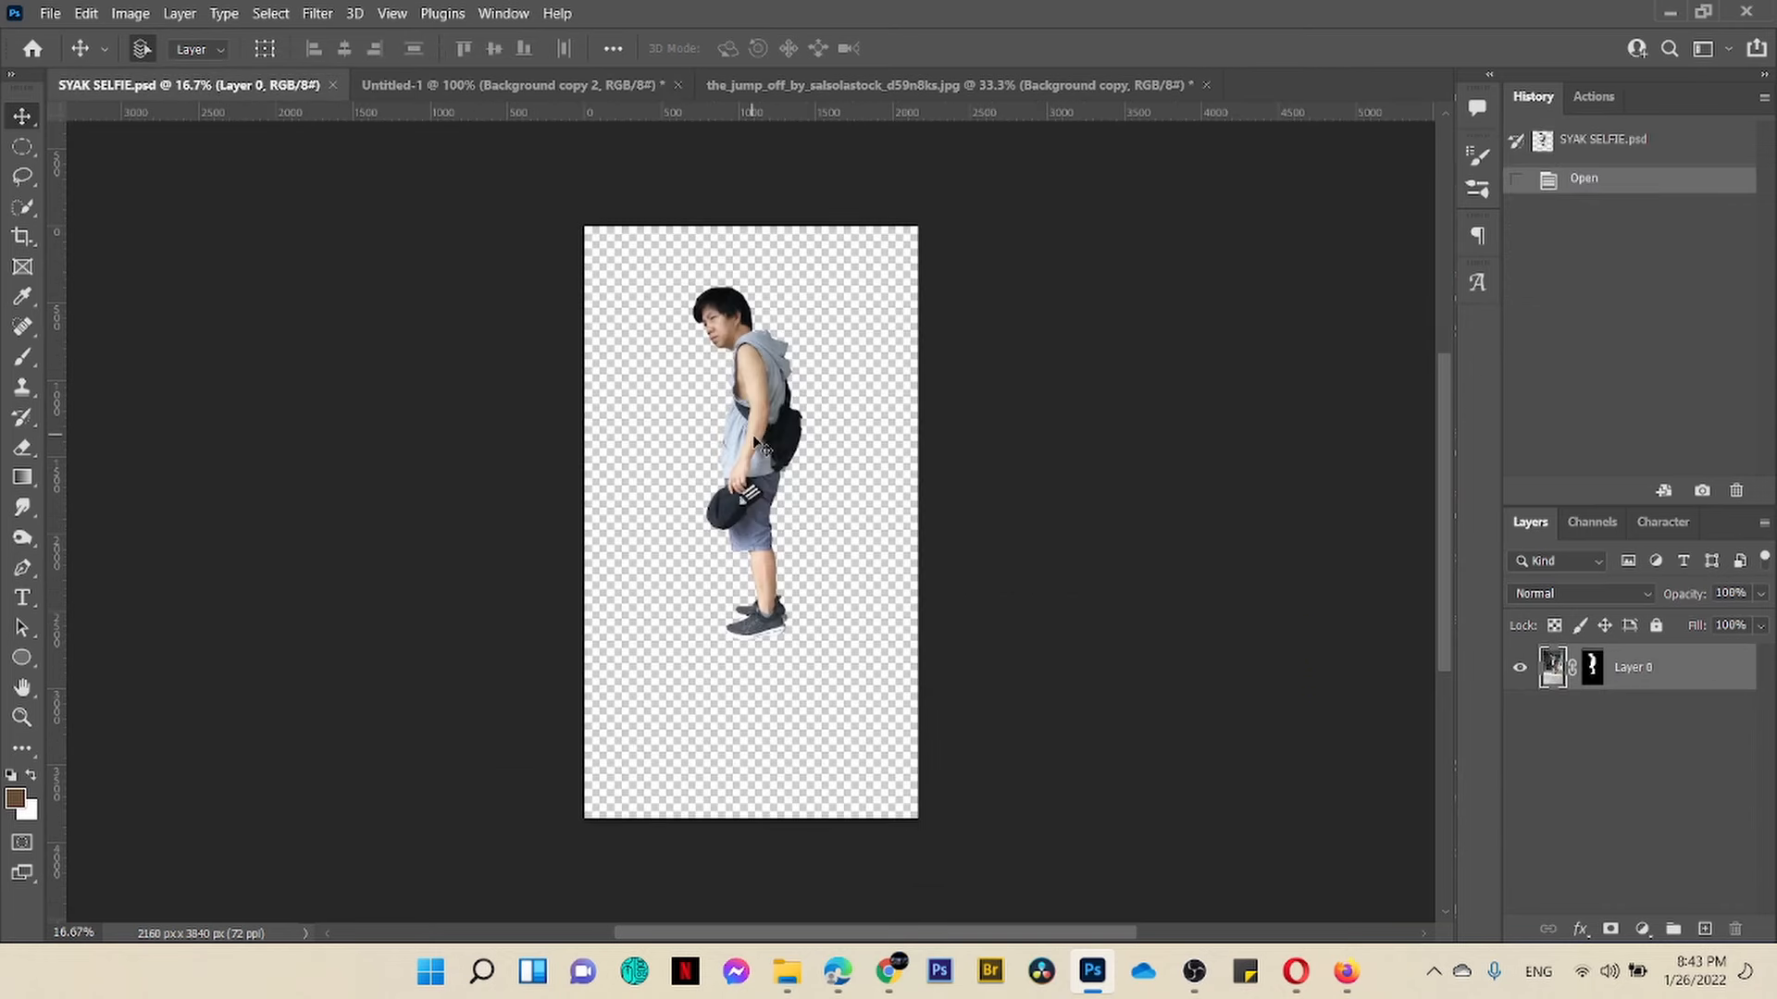
key("ctrl+alt+s")
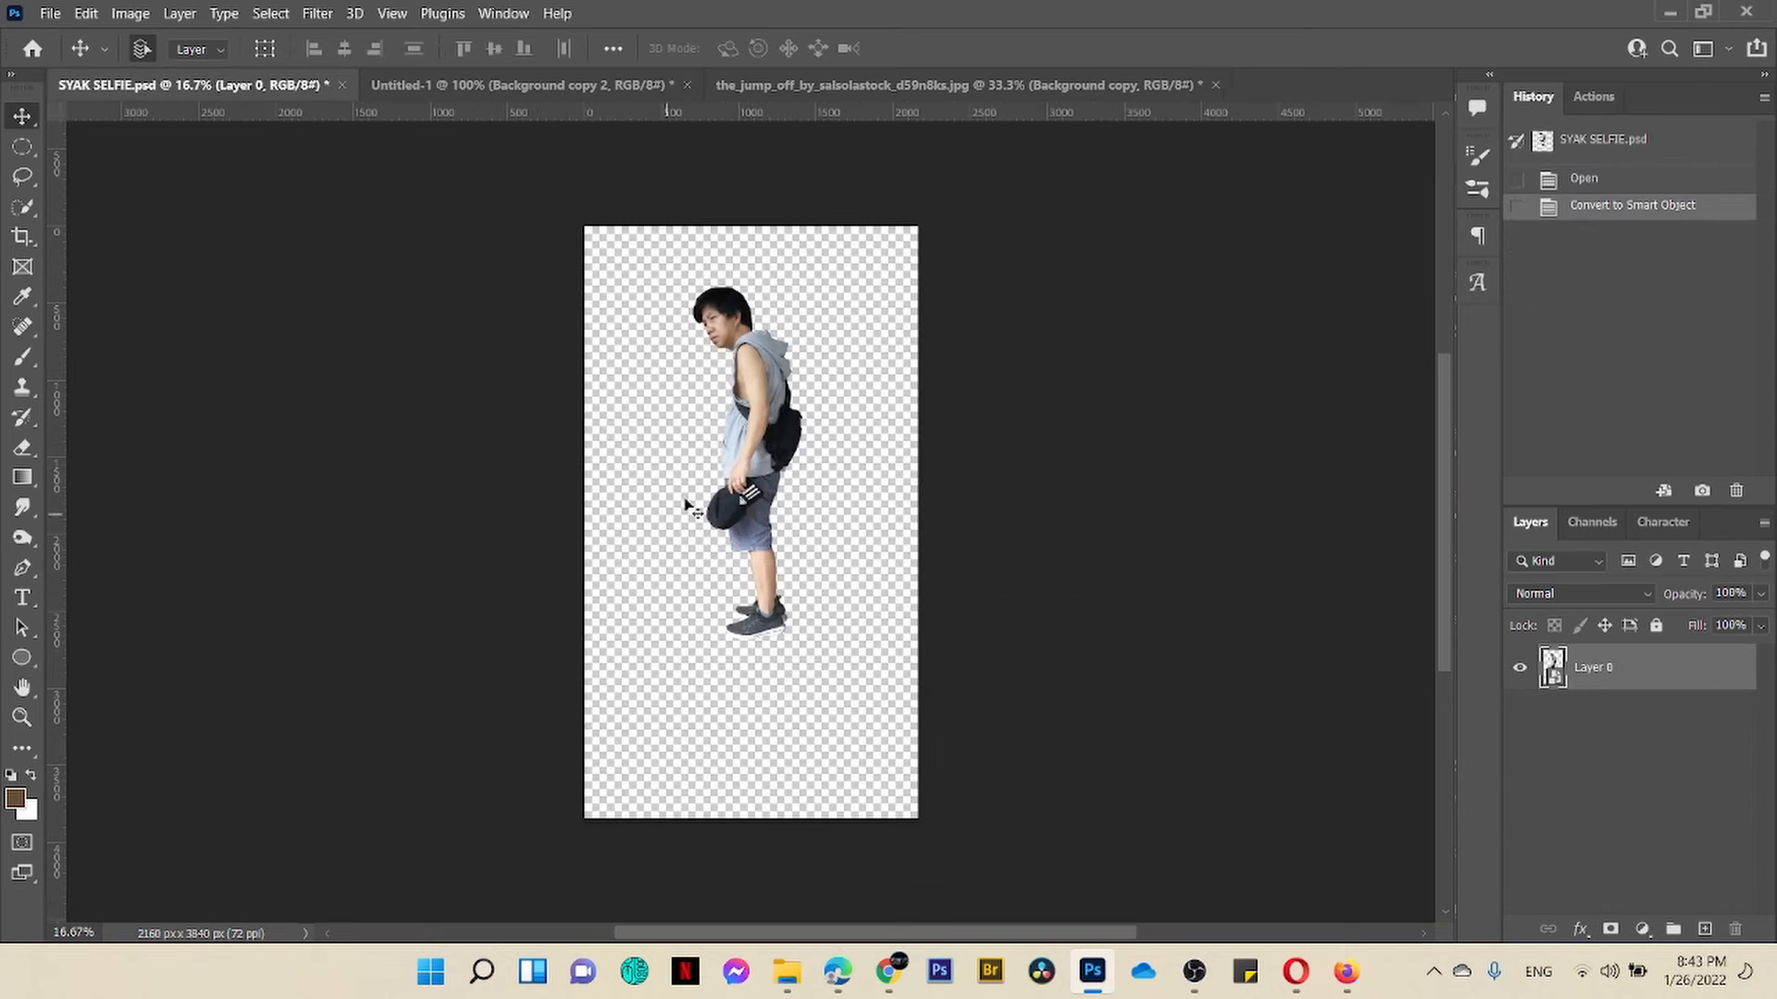
left_click_drag(688, 507, 888, 505)
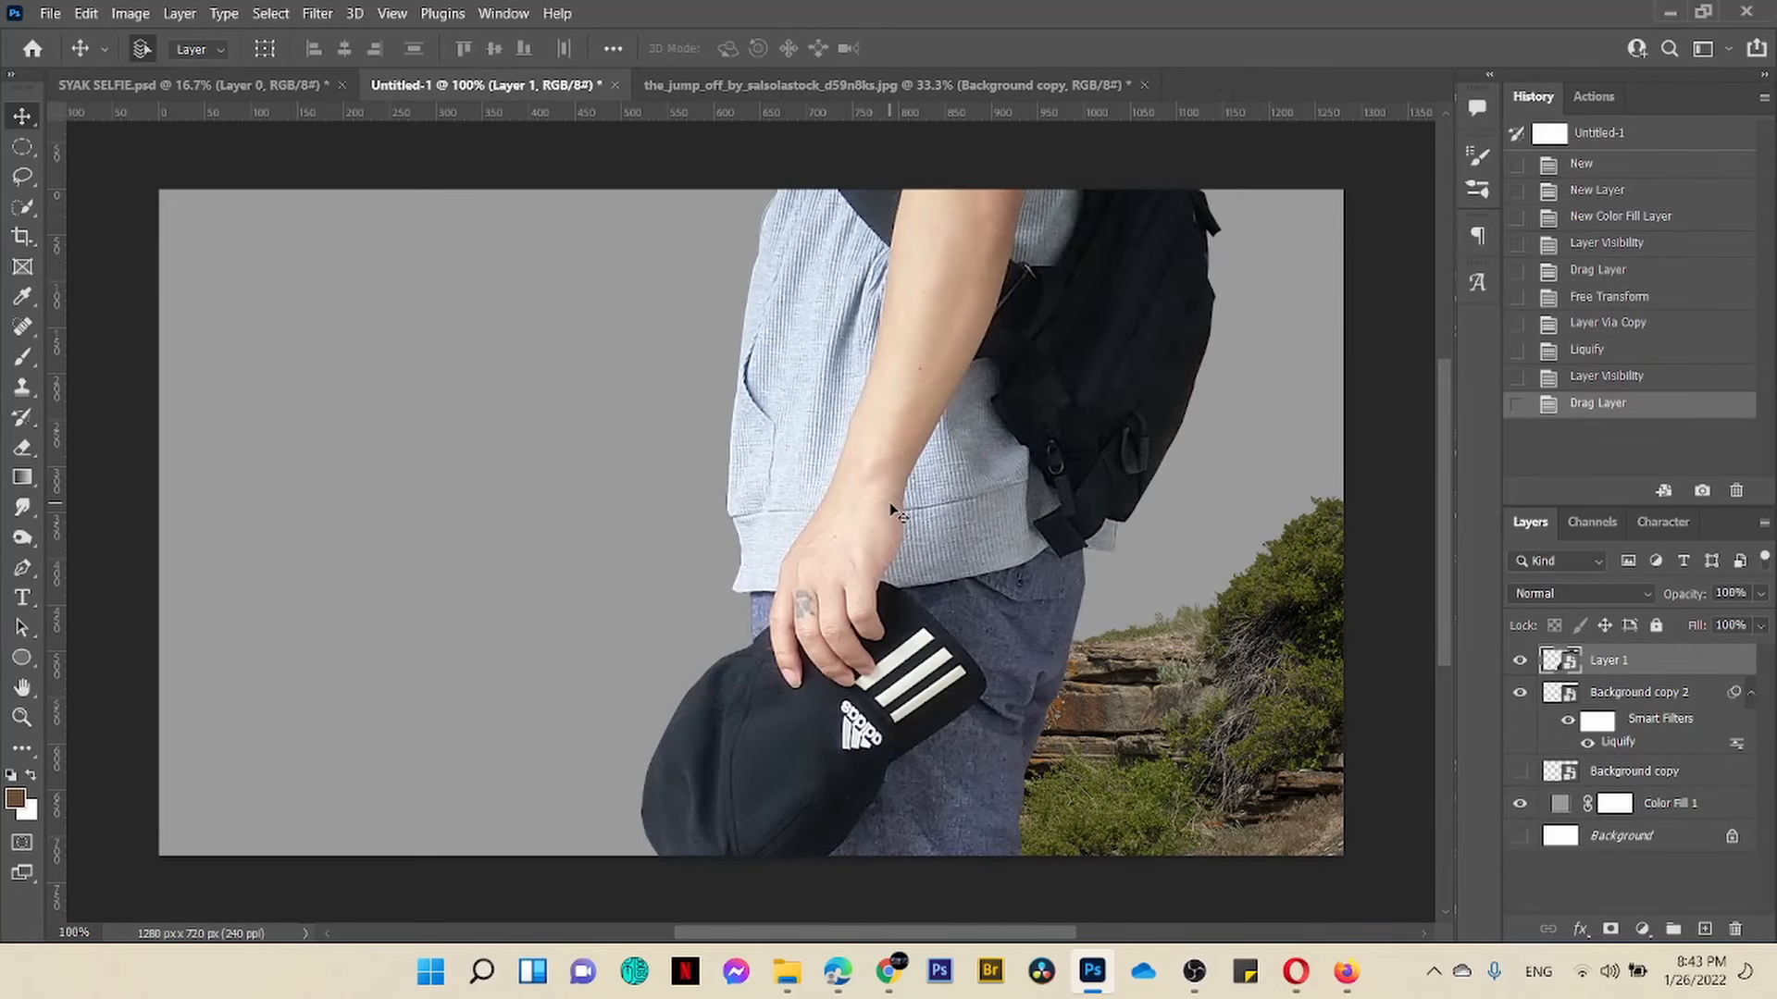
Step: Scale the man down to 6.97% around its center
key("ctrl+t")
key("ctrl+minus")
key("ctrl+minus")
key("ctrl+minus")
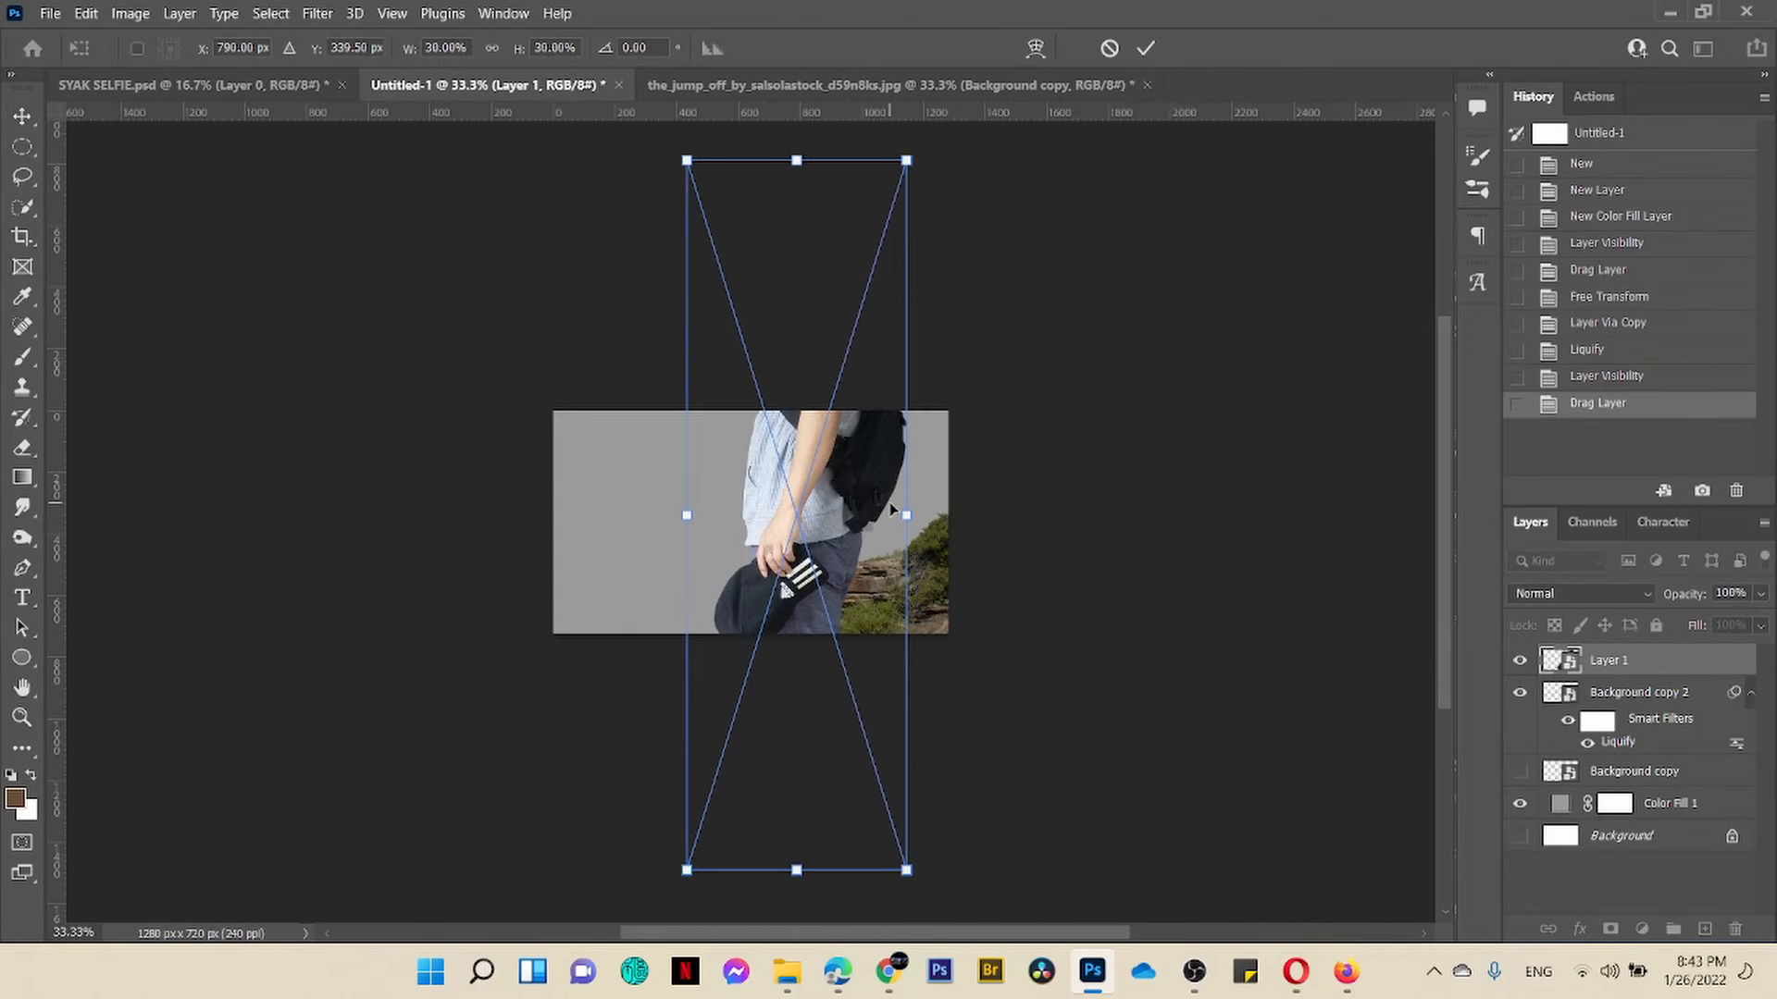
left_click_drag(910, 159, 775, 416)
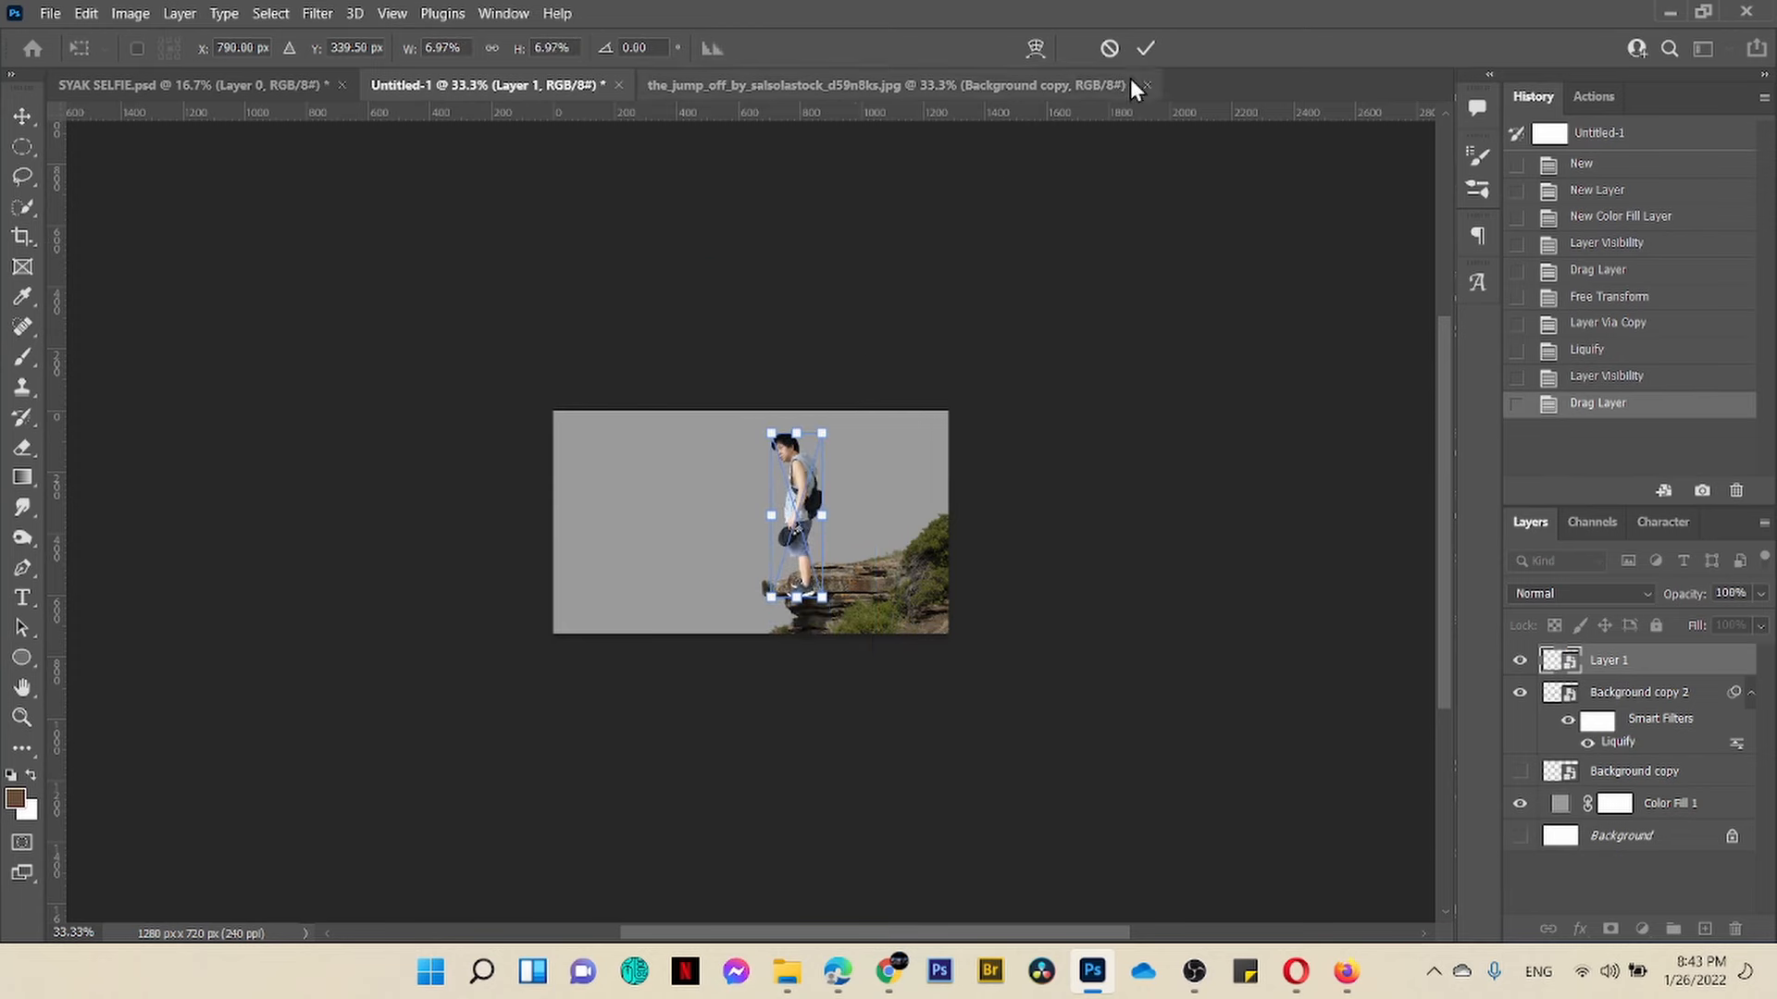
left_click(1145, 48)
Step: Move the man onto the cliff's protruding ledge, scale him to 4.61%, and nudge him down so his shoes overlap the rock
key("ctrl+0")
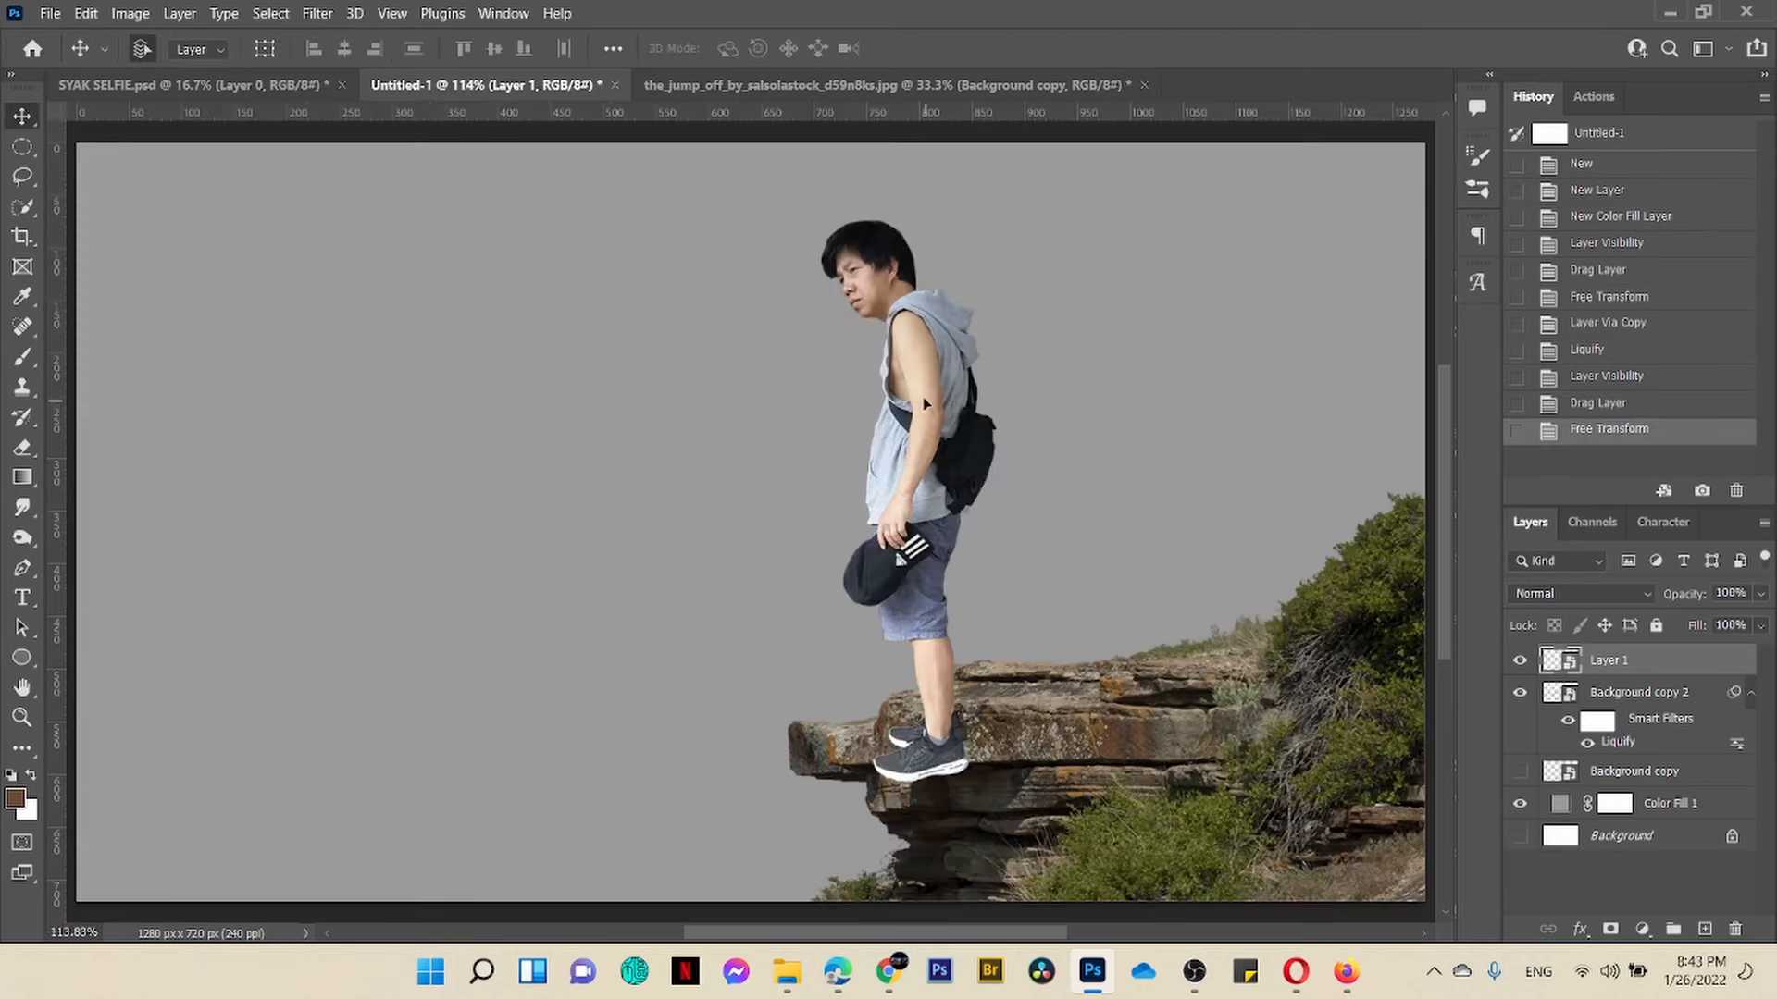
left_click_drag(923, 404, 855, 389)
key("ctrl+t")
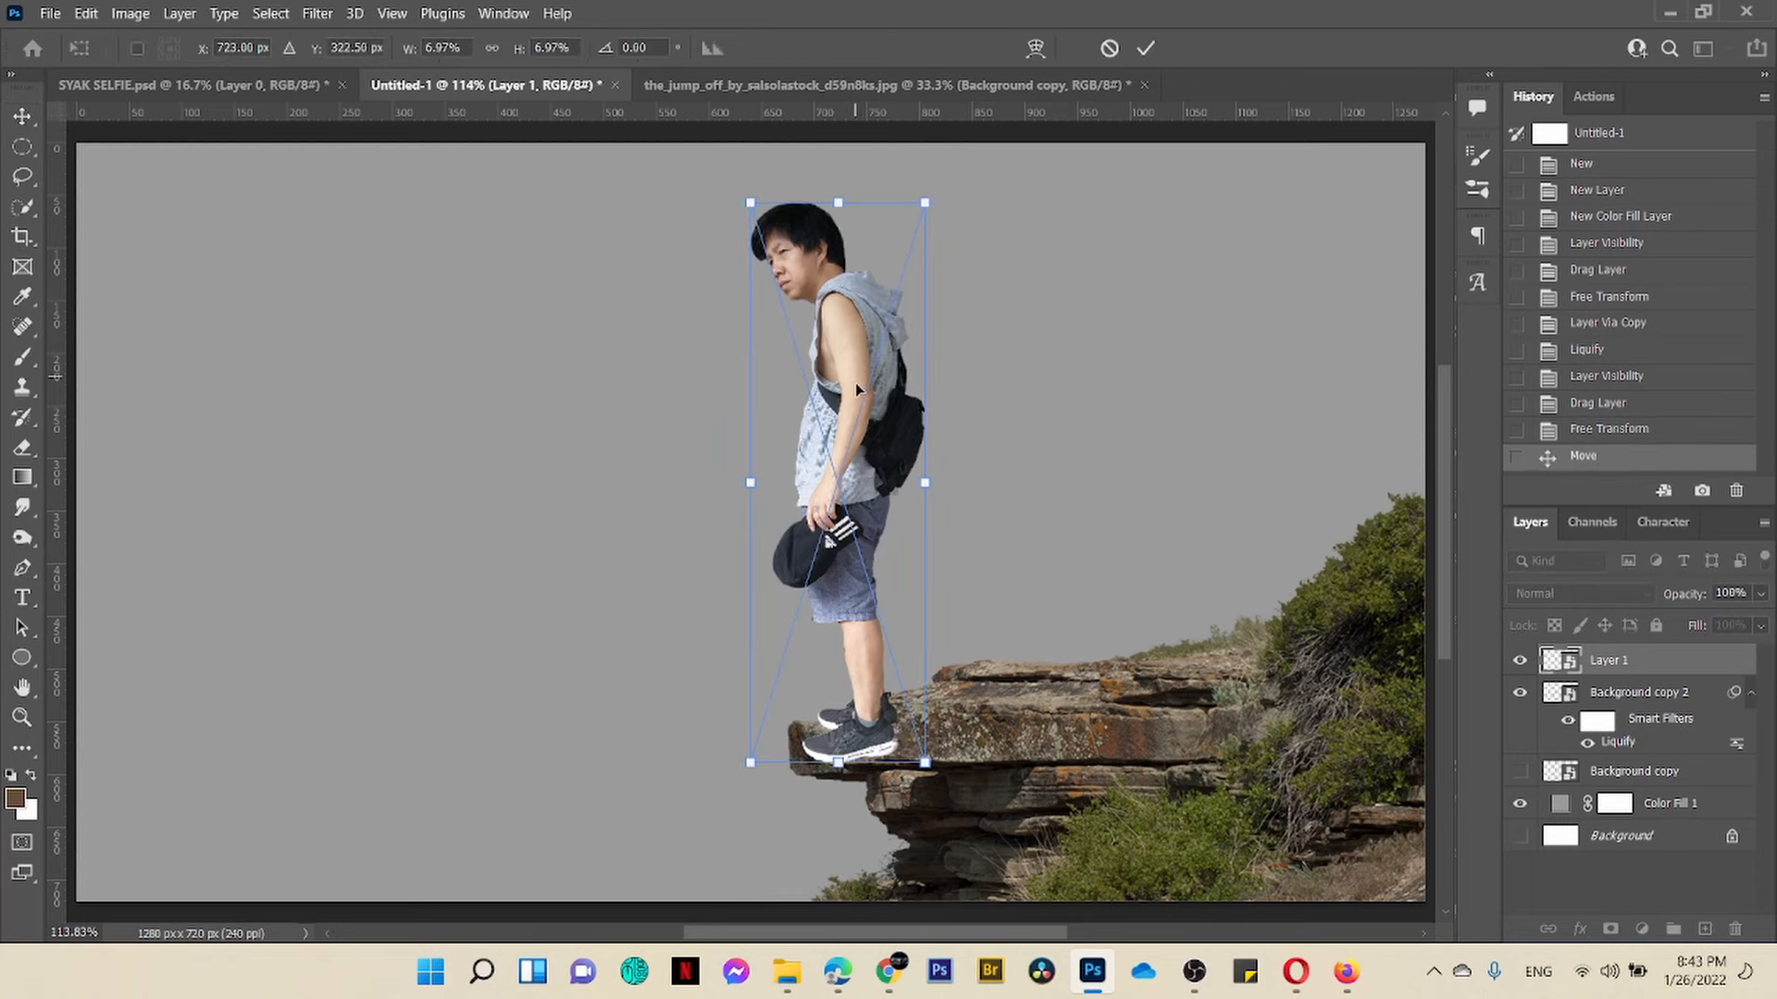
left_click_drag(926, 767, 873, 678)
left_click_drag(846, 468, 835, 519)
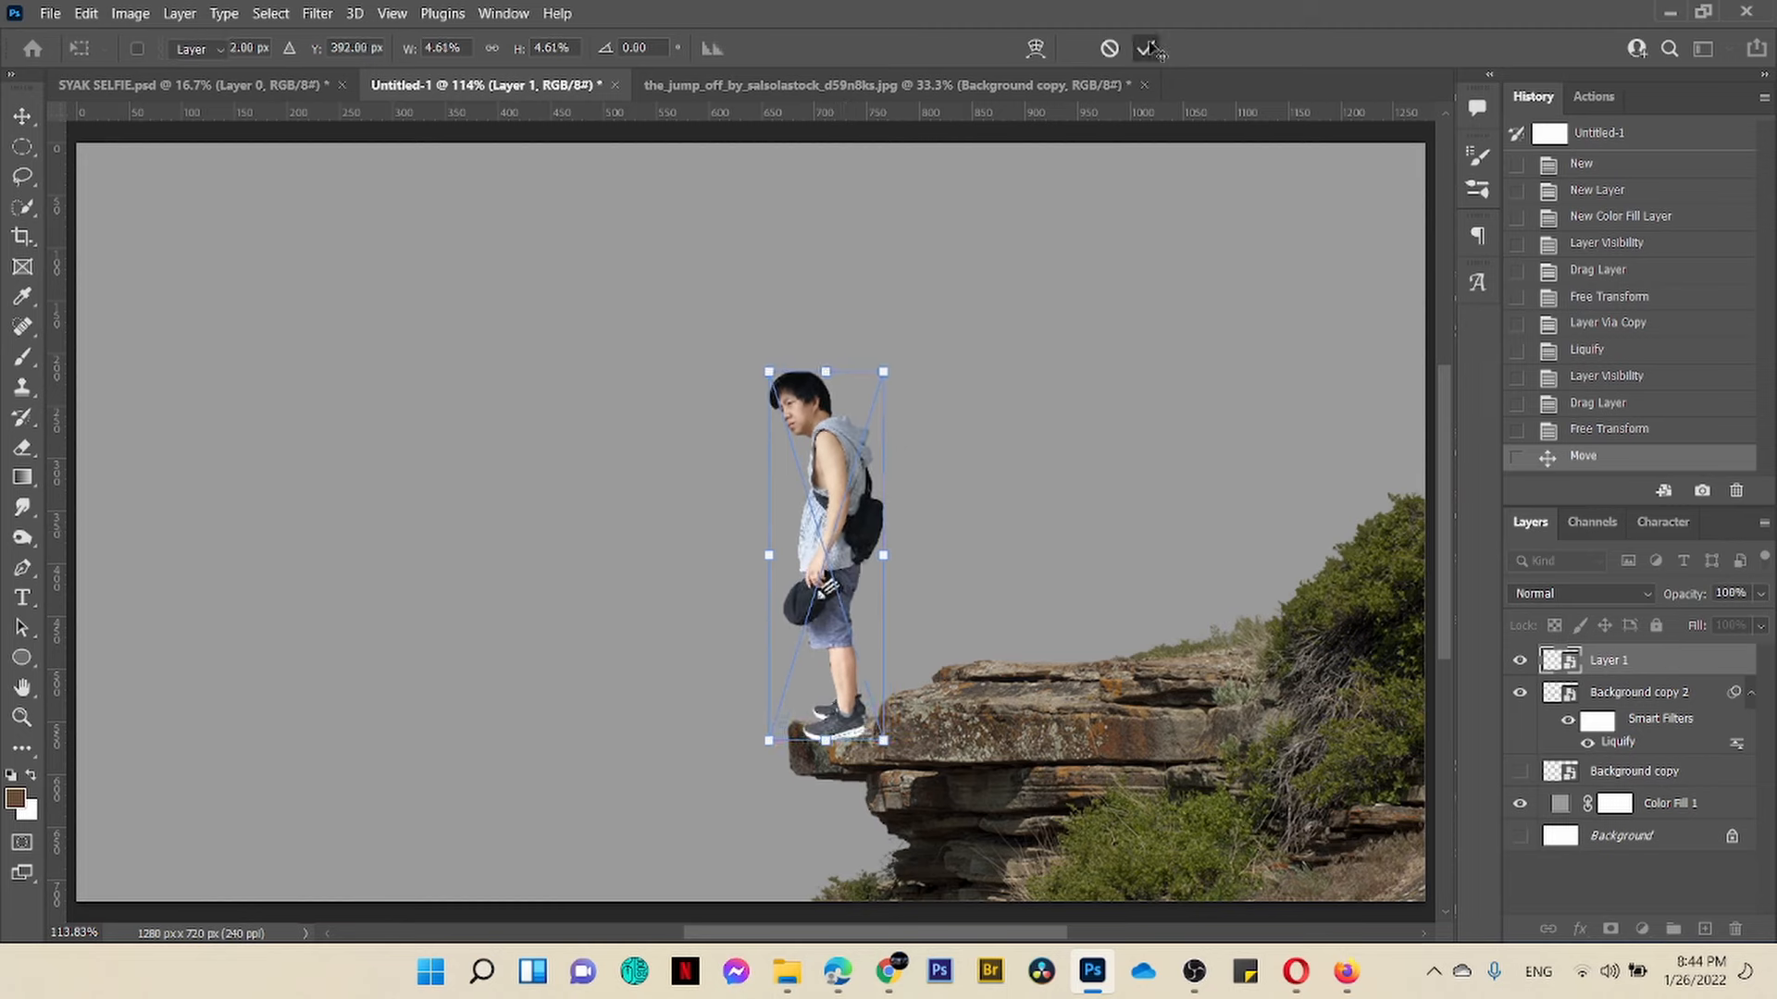
left_click(1146, 48)
key("Down")
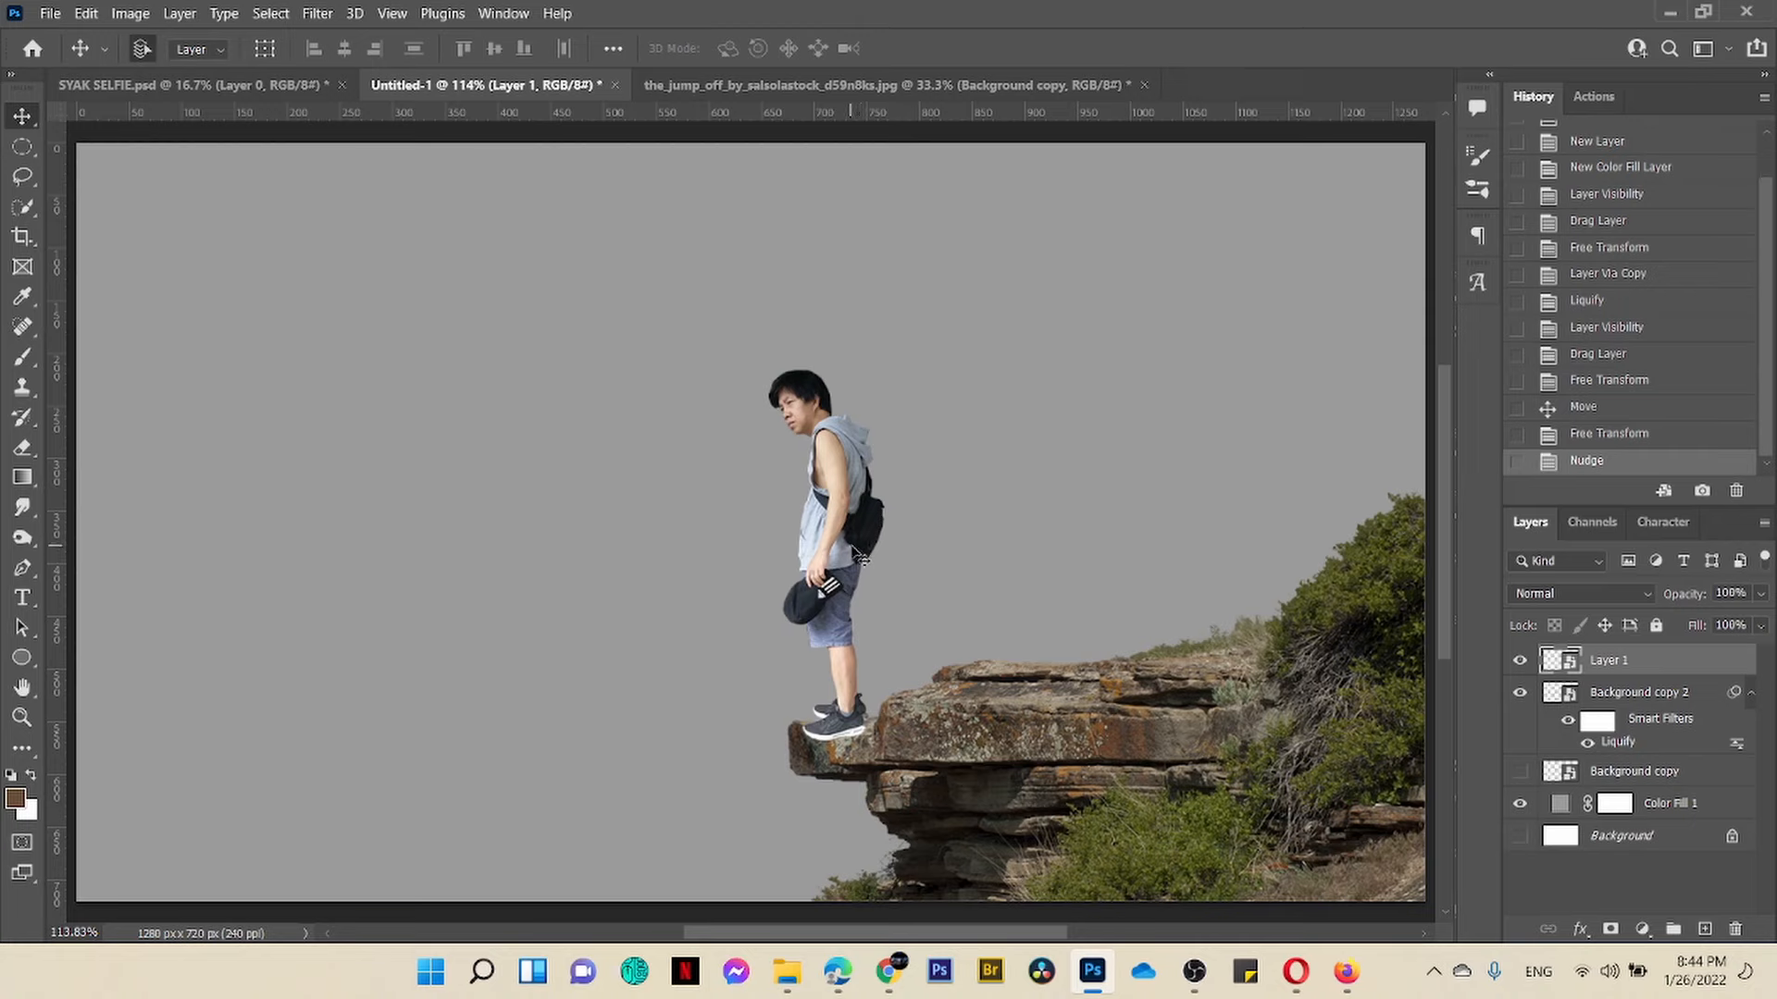
key("Down")
key("Down")
key("Down")
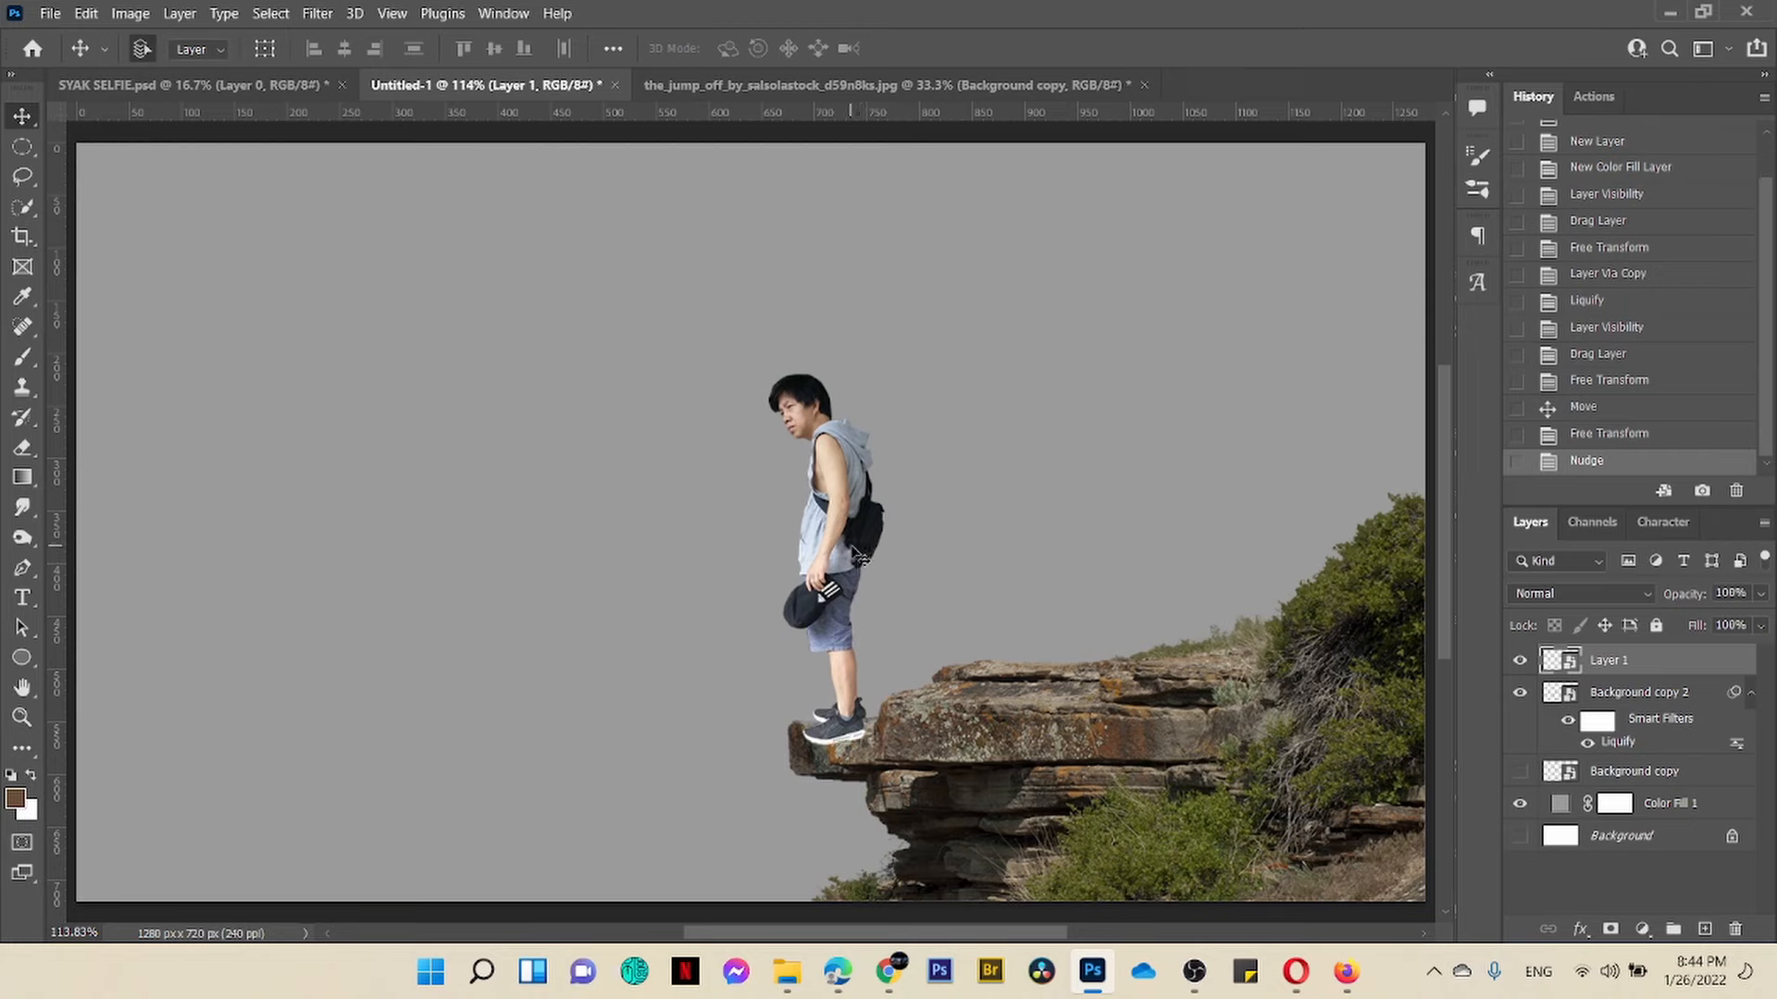
Step: Hide the man's layer, collapse the liquified copy's smart filters, and show the original cliff layer
left_click(1519, 660)
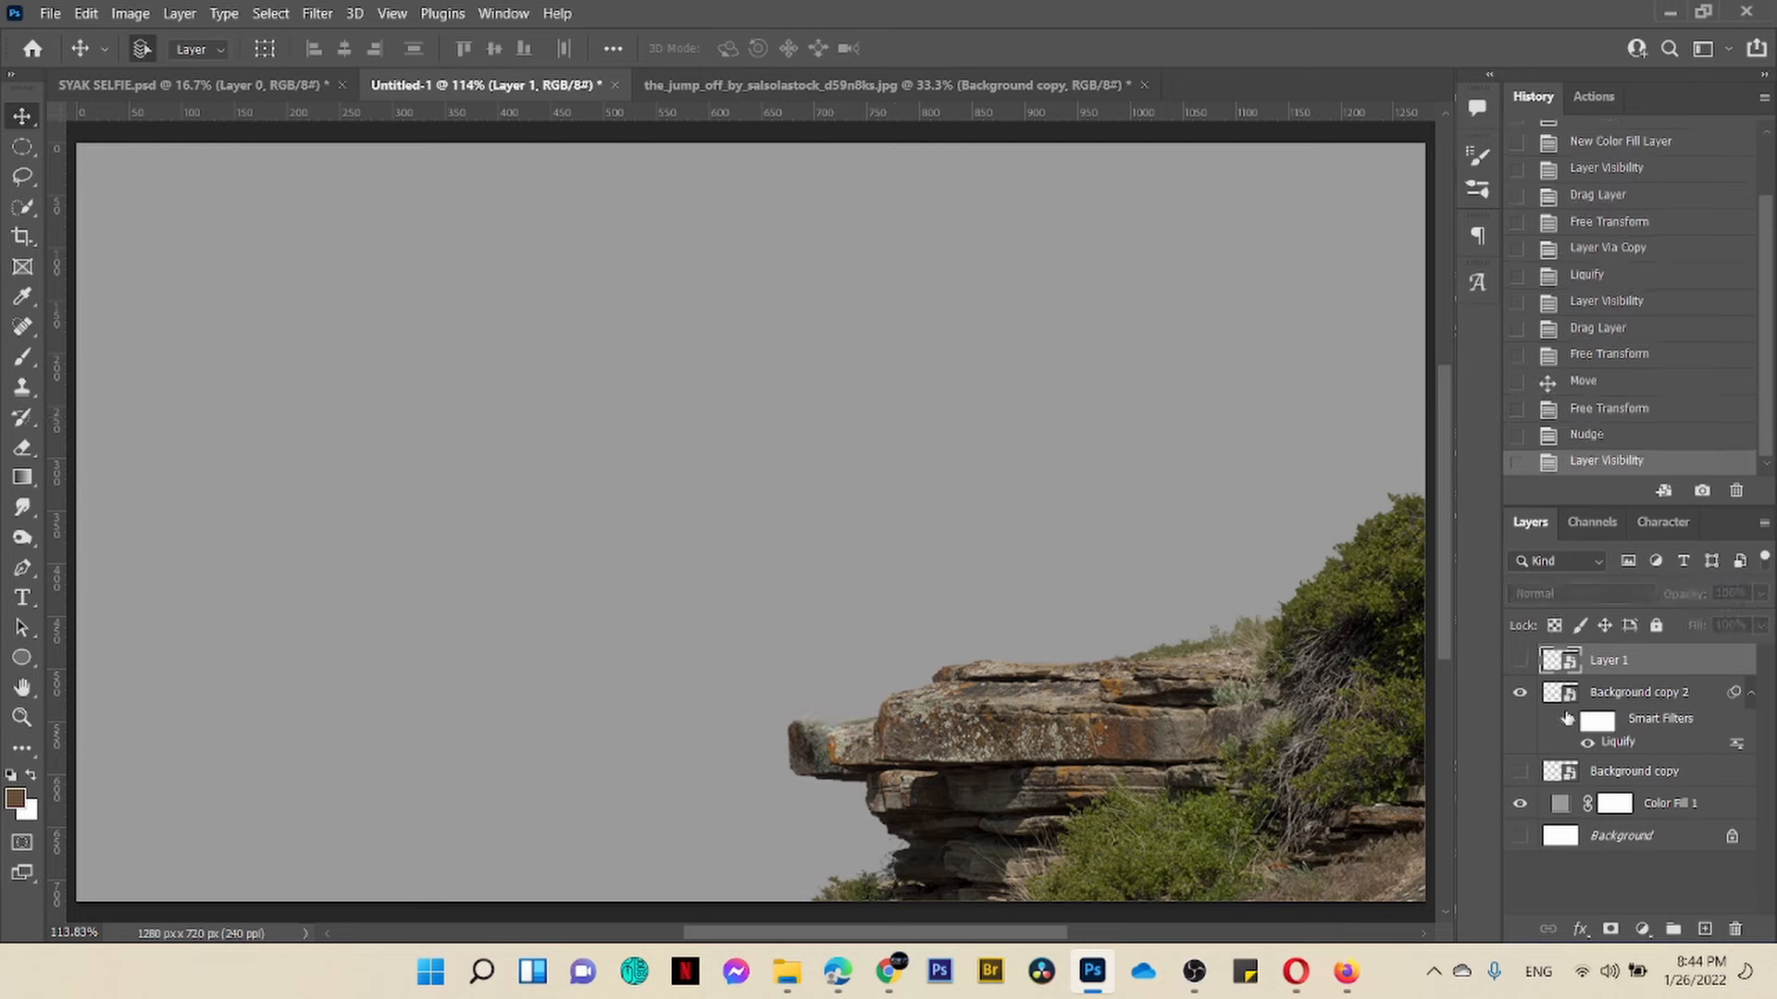
left_click(1748, 701)
left_click(1520, 724)
Step: Toggle the visibility of the two cliff layers to compare the liquified ledge with the original
left_click(1520, 693)
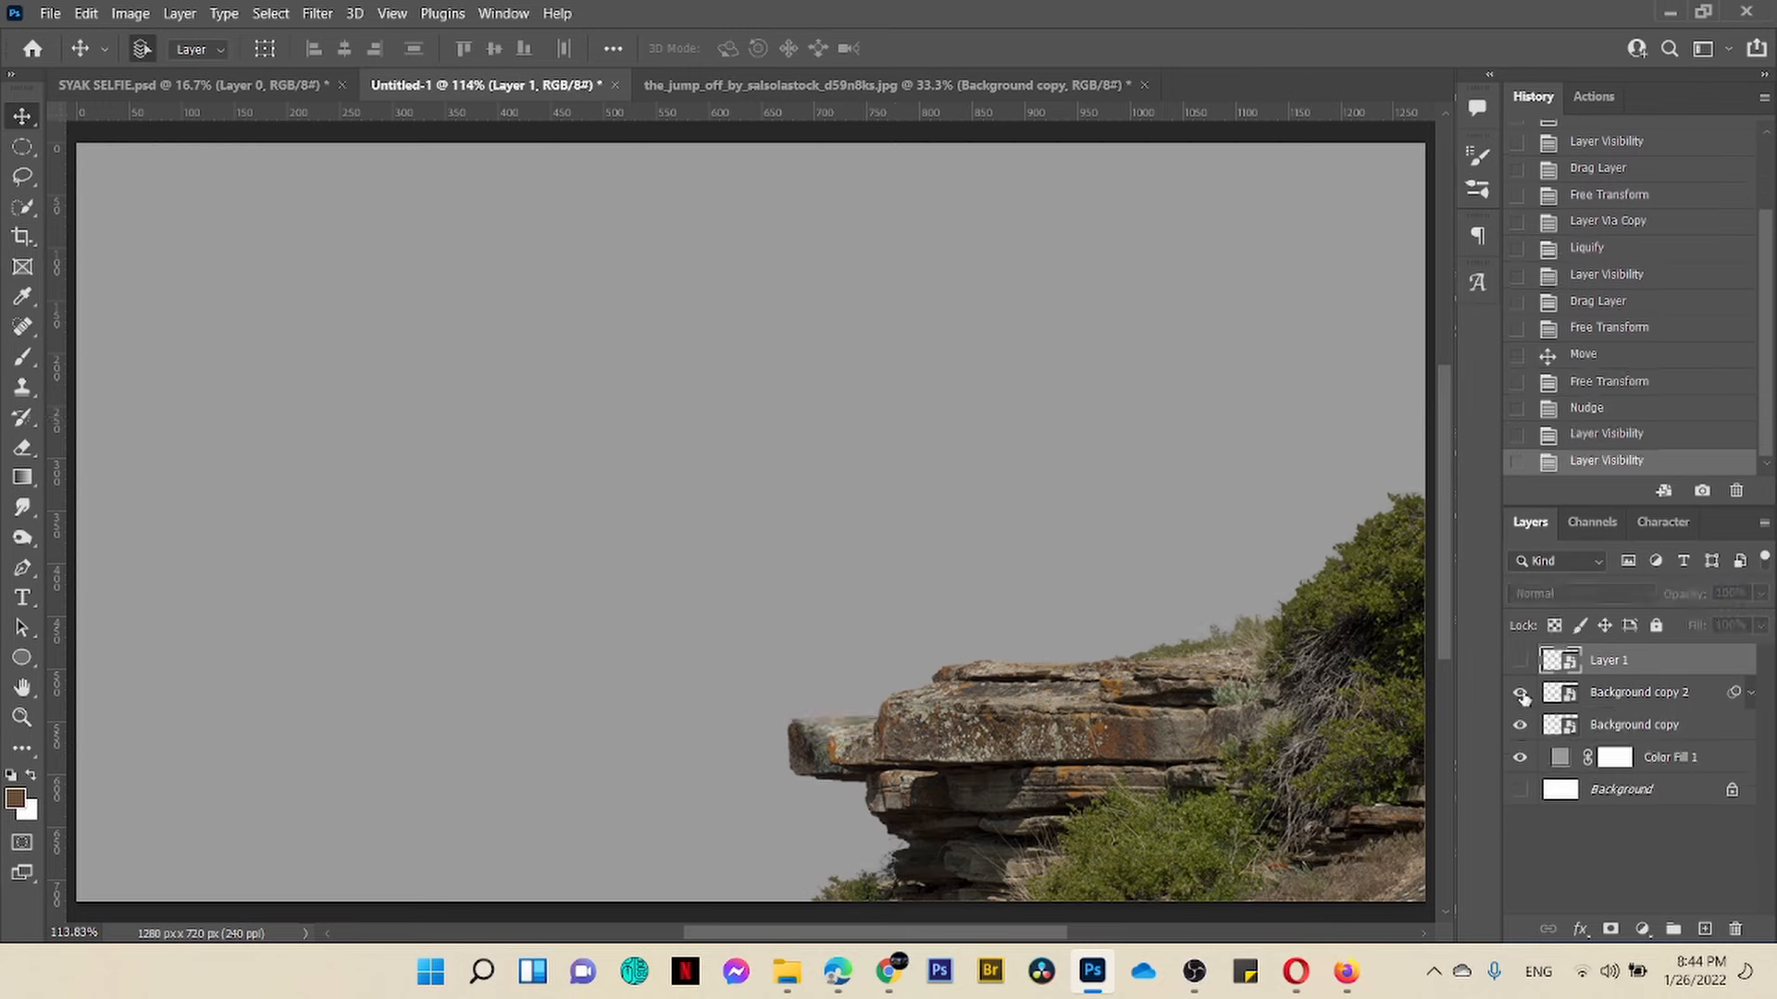
left_click(1520, 692)
left_click(1646, 701)
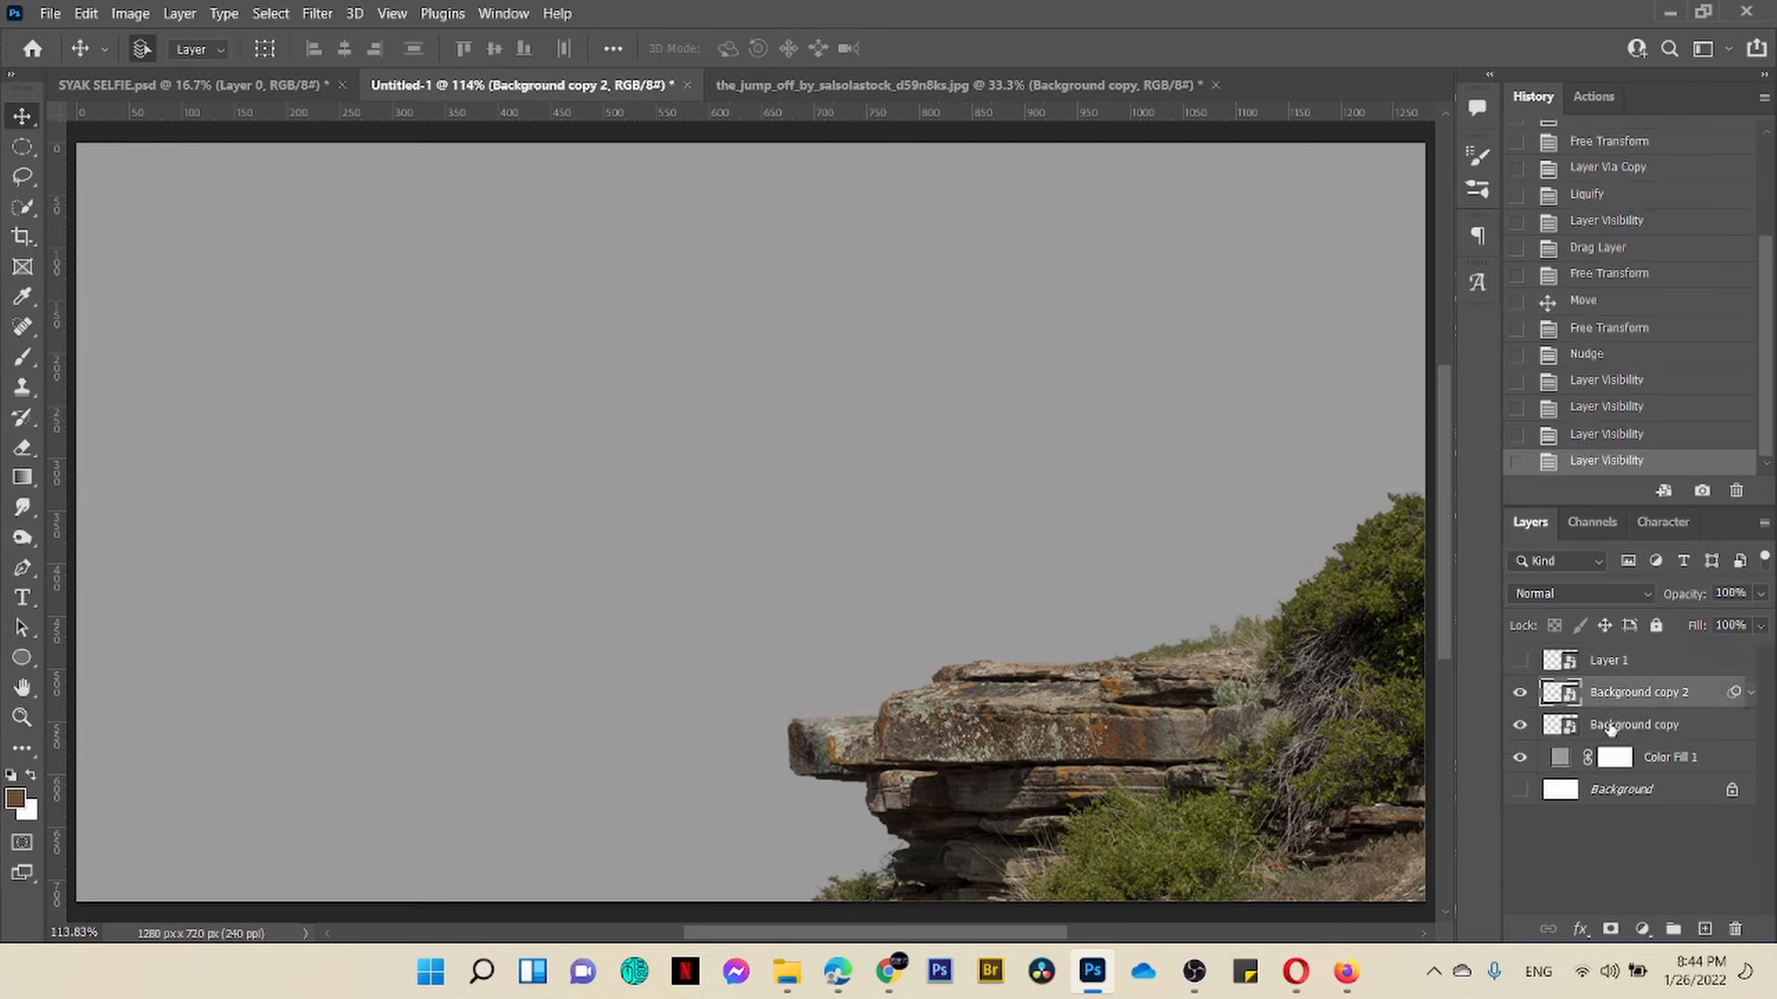
left_click(1519, 726)
left_click(1520, 726)
left_click(1519, 726)
left_click(1520, 726)
left_click(1519, 725)
left_click(1519, 725)
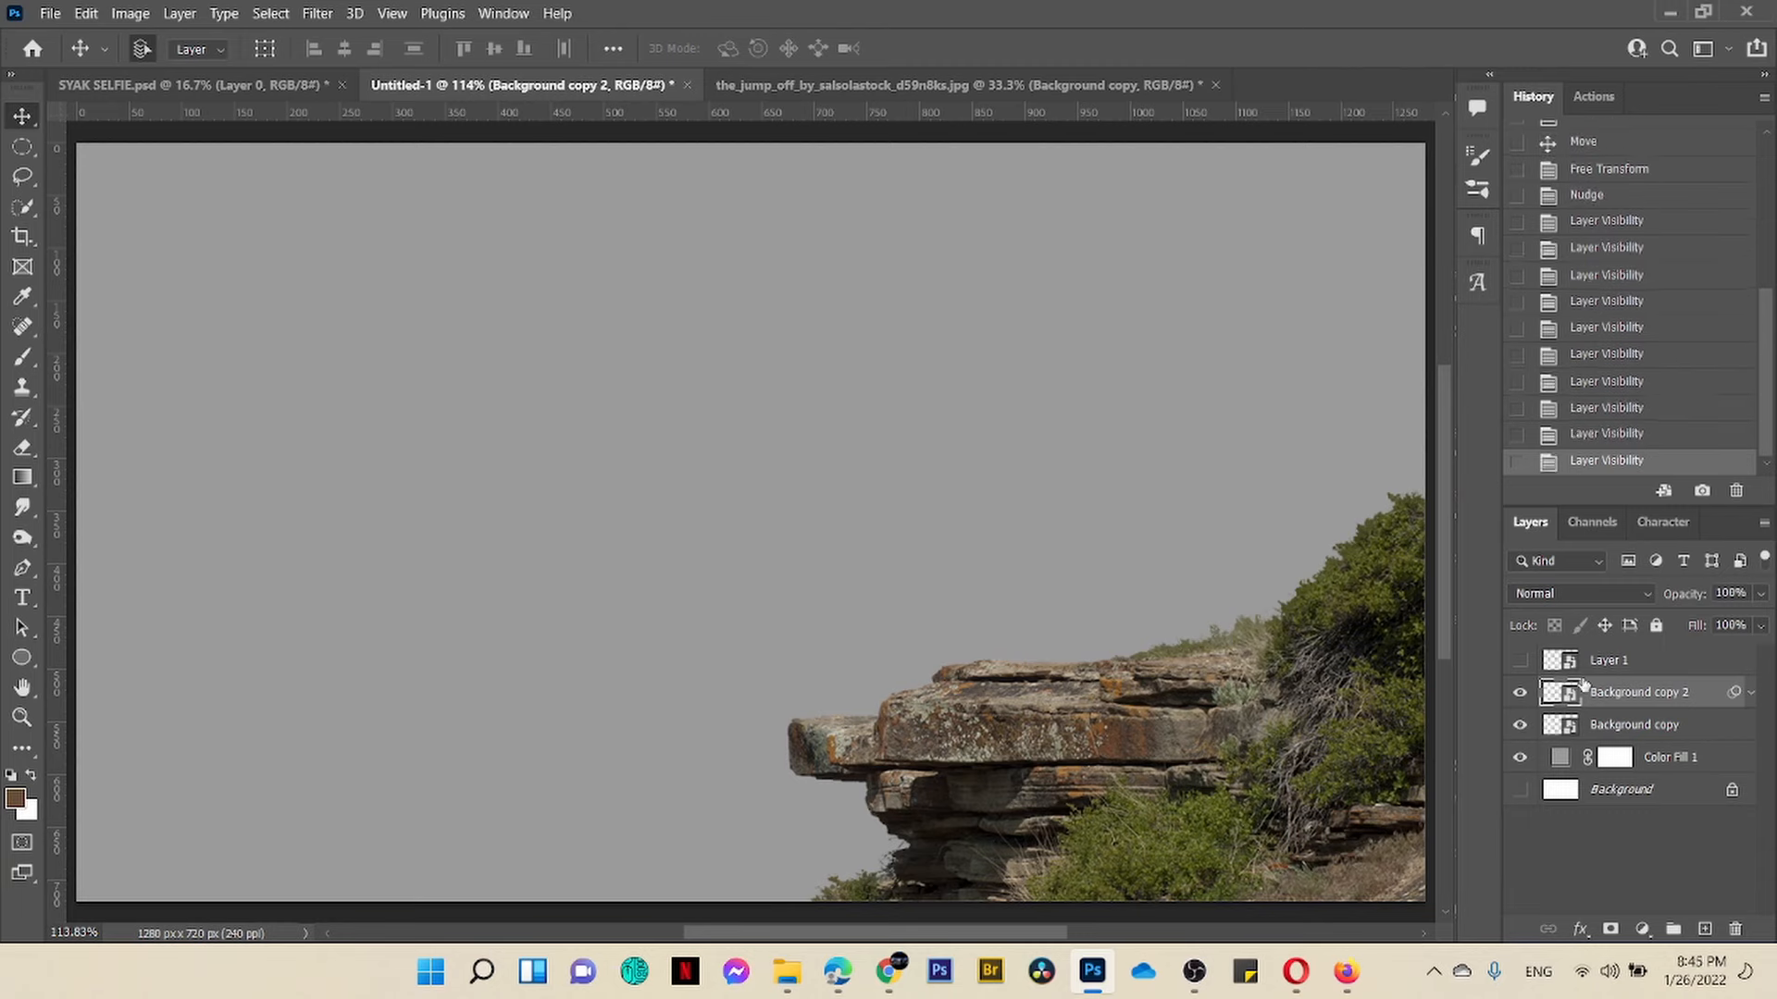
left_click(1520, 693)
left_click(1520, 692)
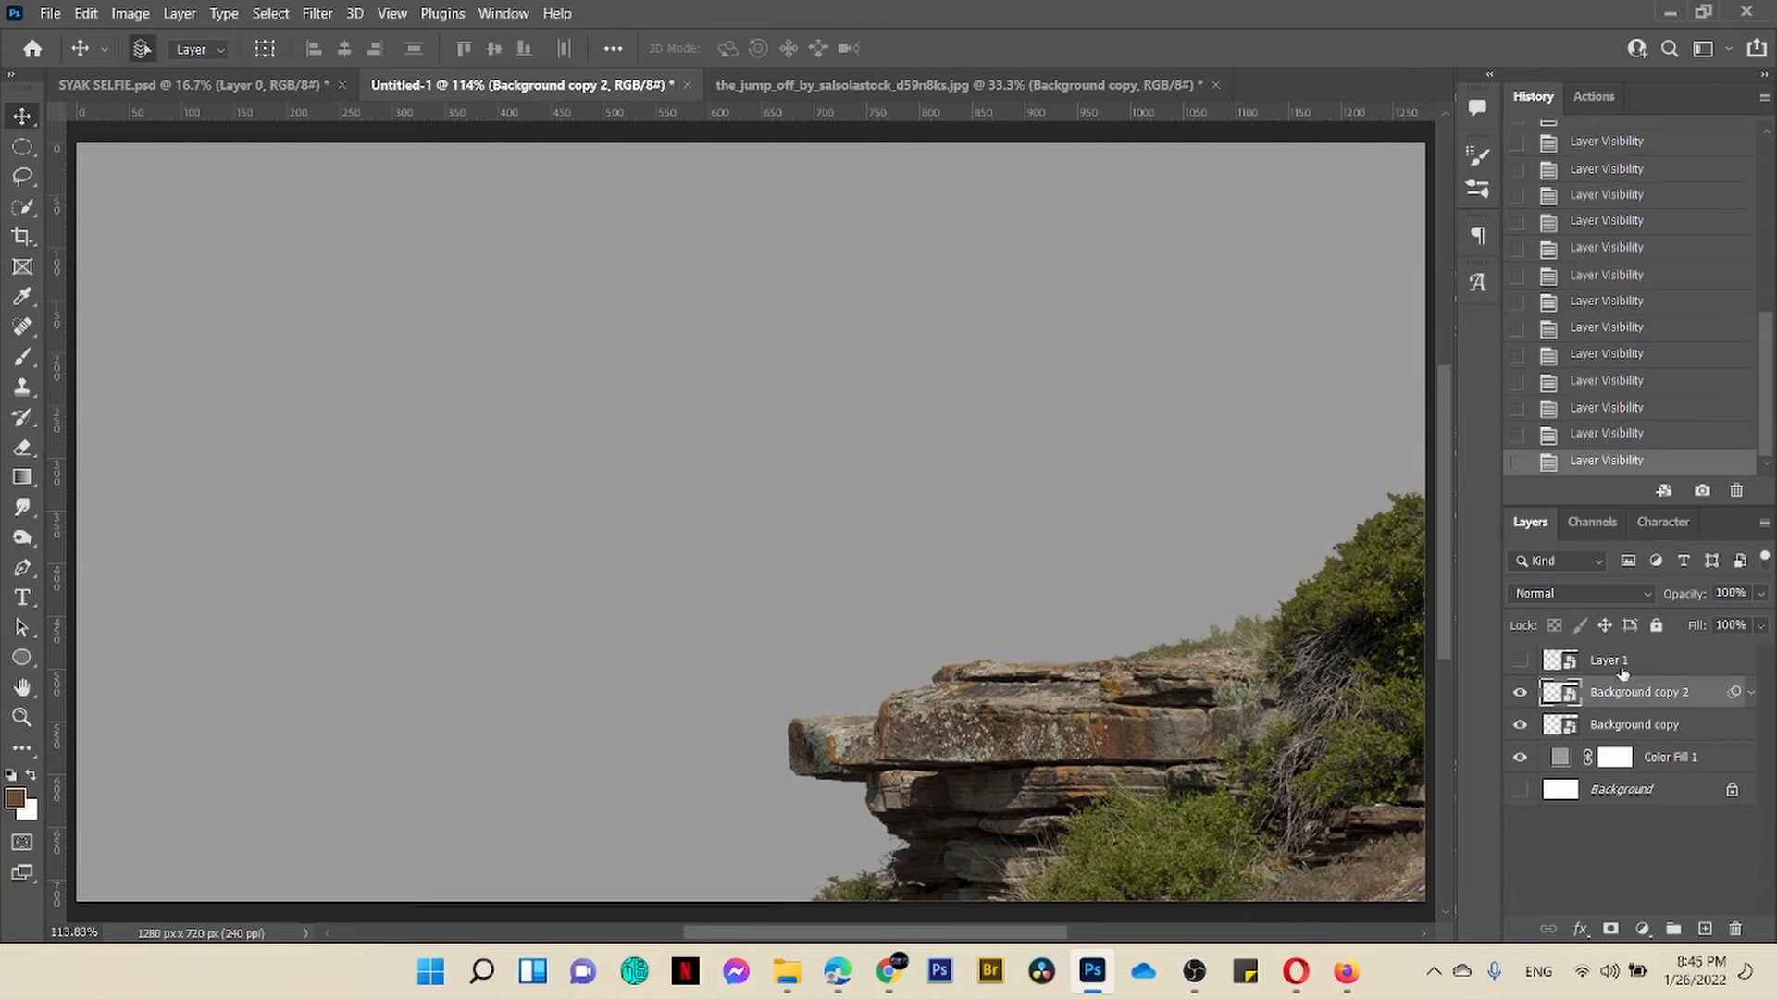
Step: Move the man's layer between the two cliff layers and make it visible
left_click_drag(1617, 662, 1630, 705)
left_click(1520, 692)
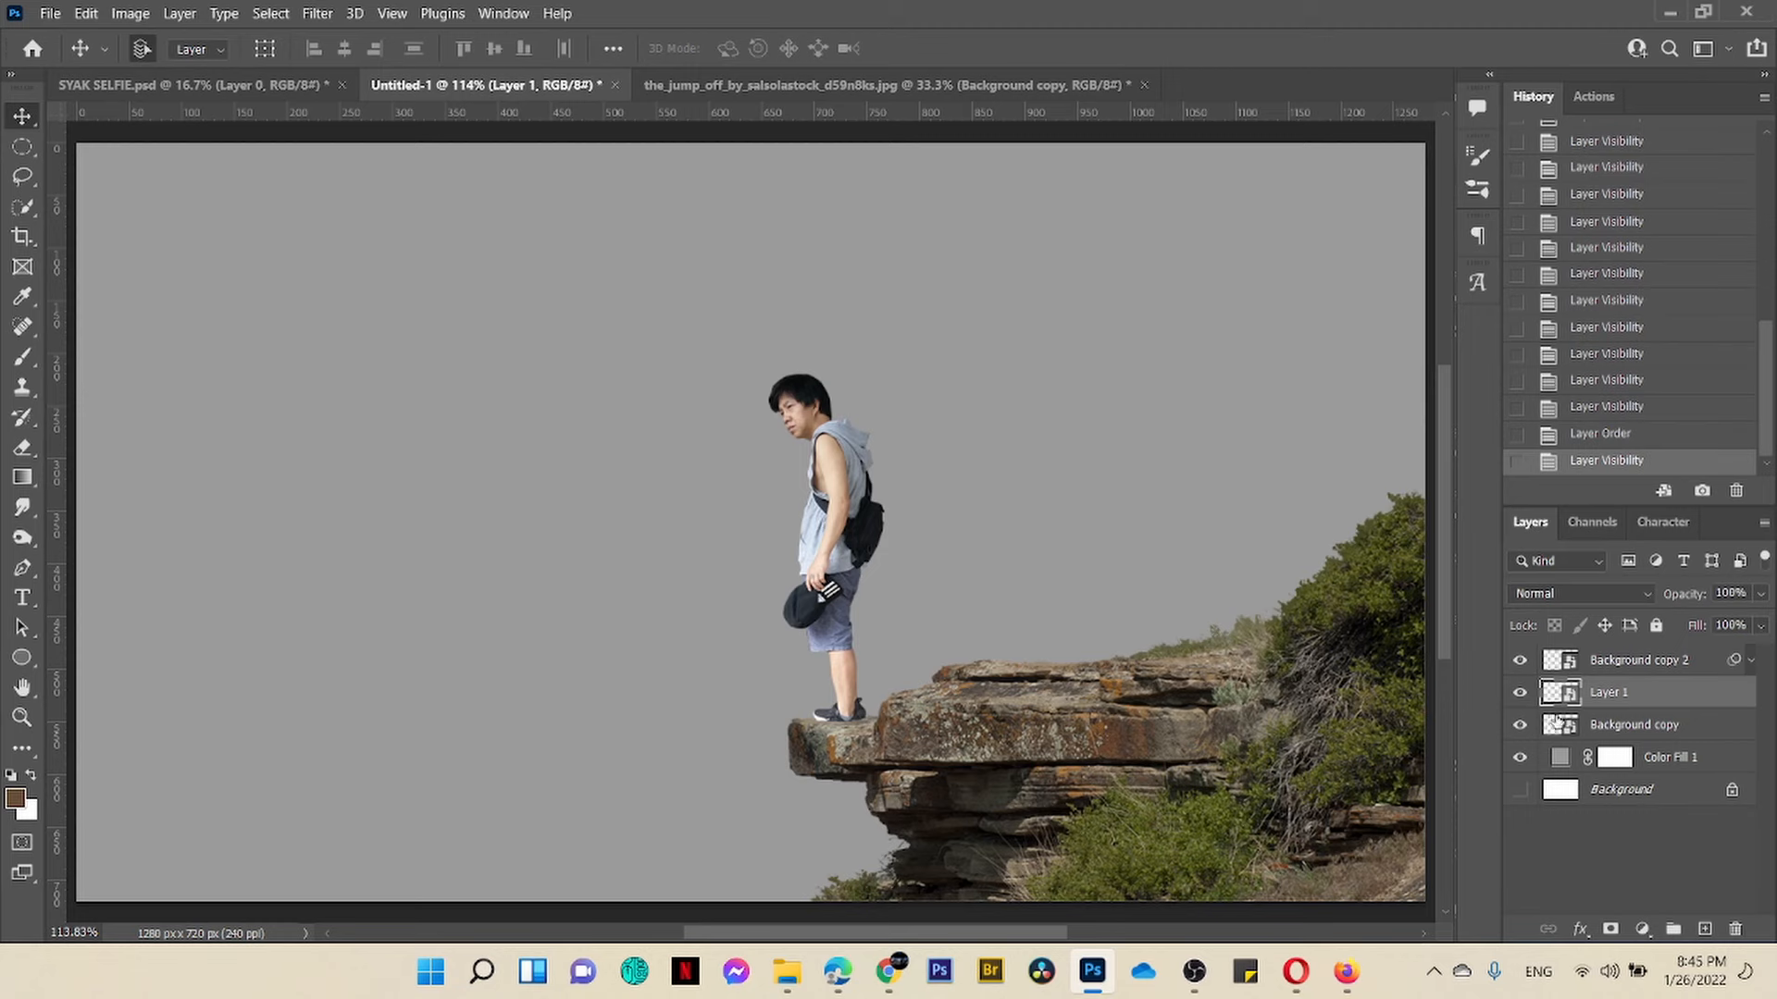
left_click(1519, 660)
left_click(1519, 659)
Step: Add a layer mask to the liquified cliff copy and brush black over the man's shoes at 14% opacity
left_click(1638, 660)
left_click(1610, 929)
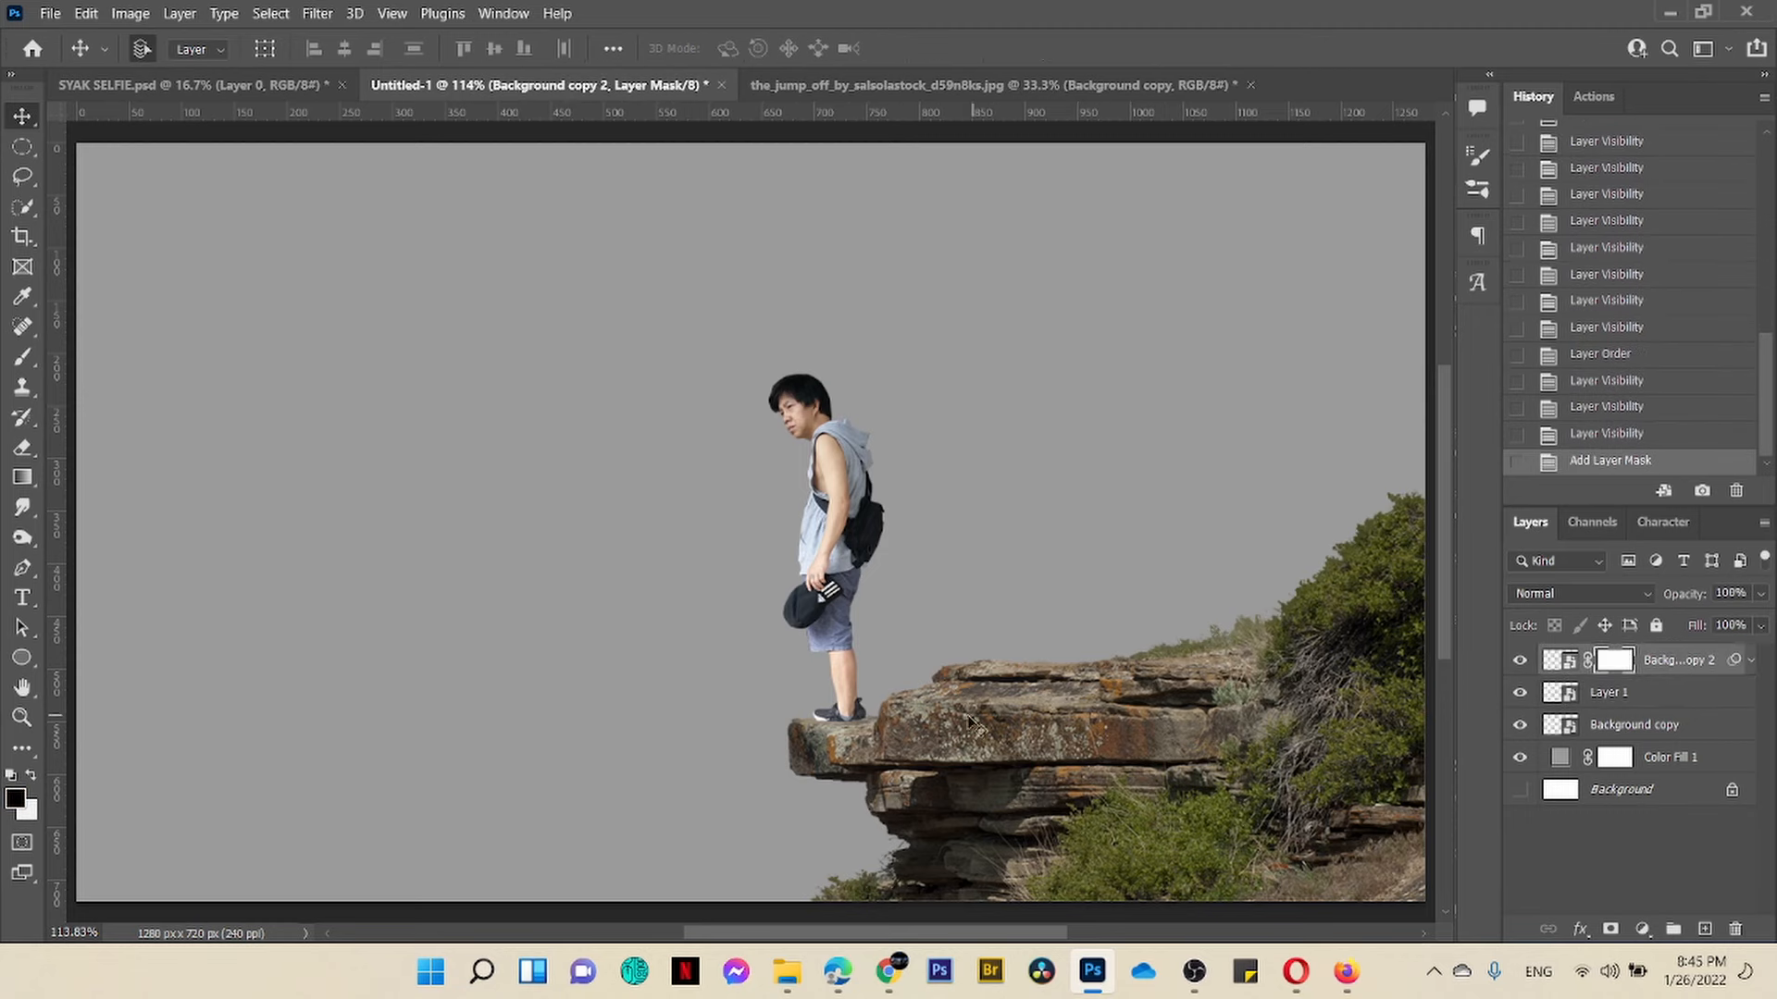
key("b")
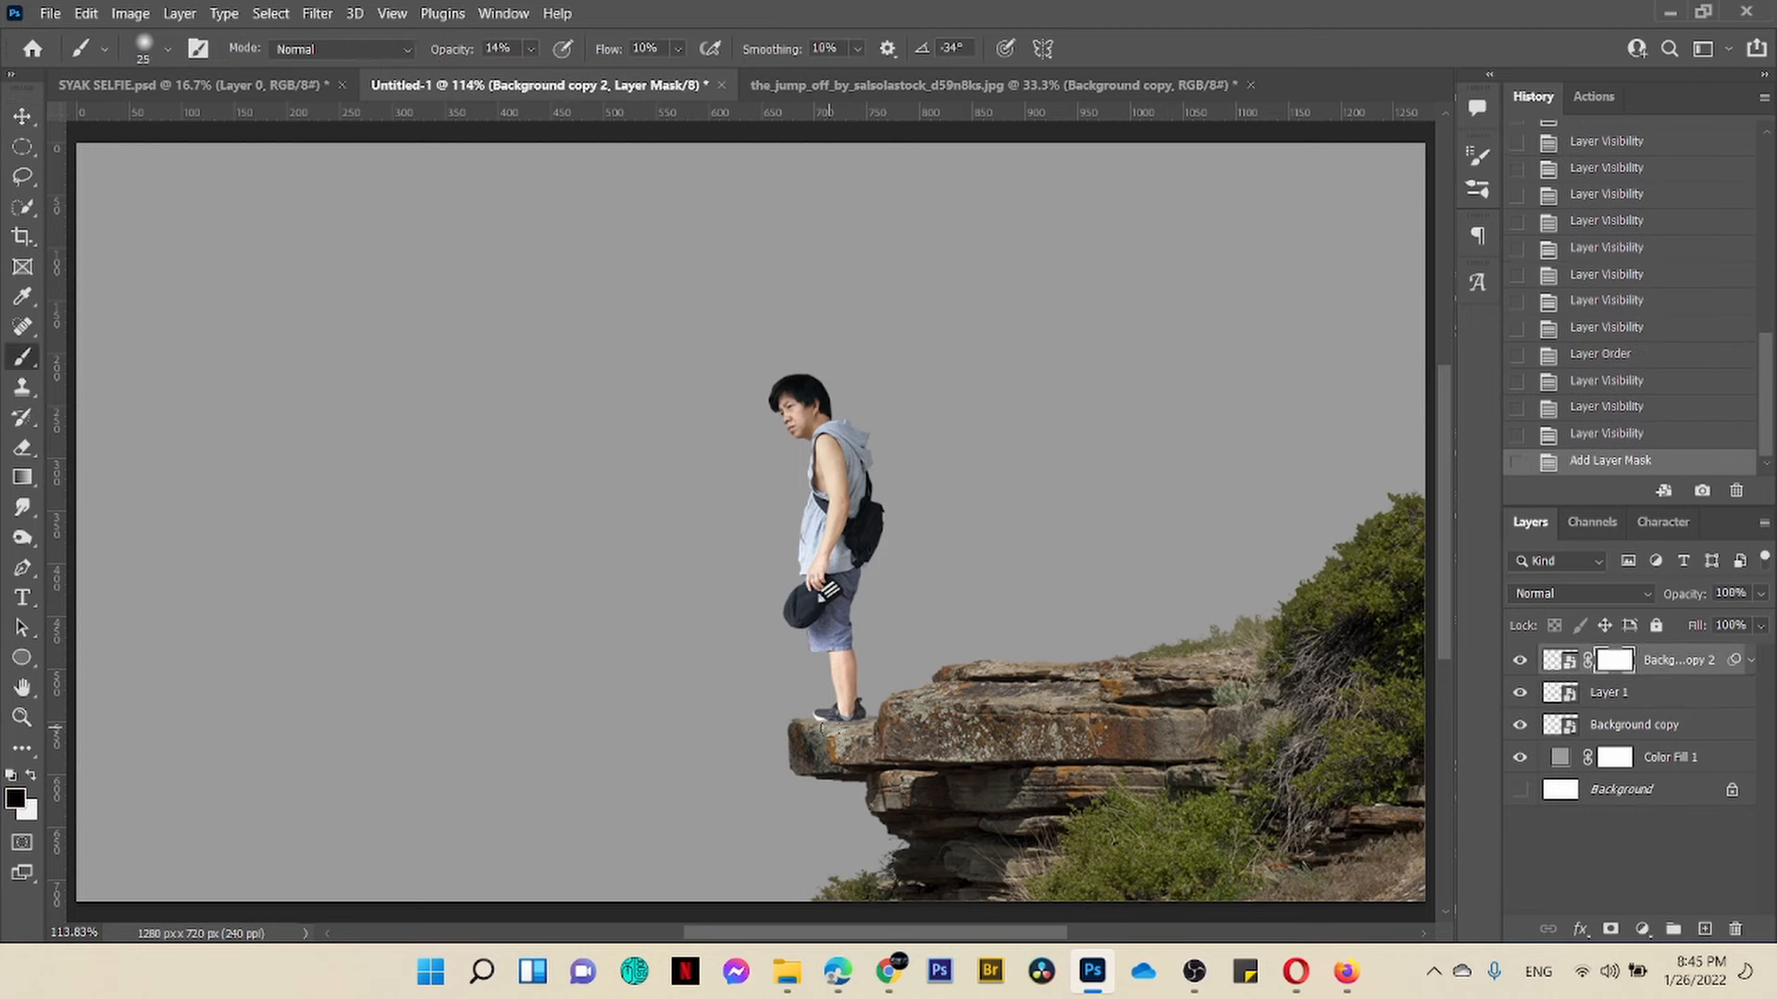
left_click_drag(829, 728, 841, 728)
Step: Raise the brush opacity to 30% and paint repeatedly on the mask where the cliff covers the man's shoes
left_click(531, 49)
left_click_drag(533, 74, 548, 75)
left_click_drag(826, 728, 834, 727)
left_click(827, 728)
left_click(831, 729)
left_click(833, 727)
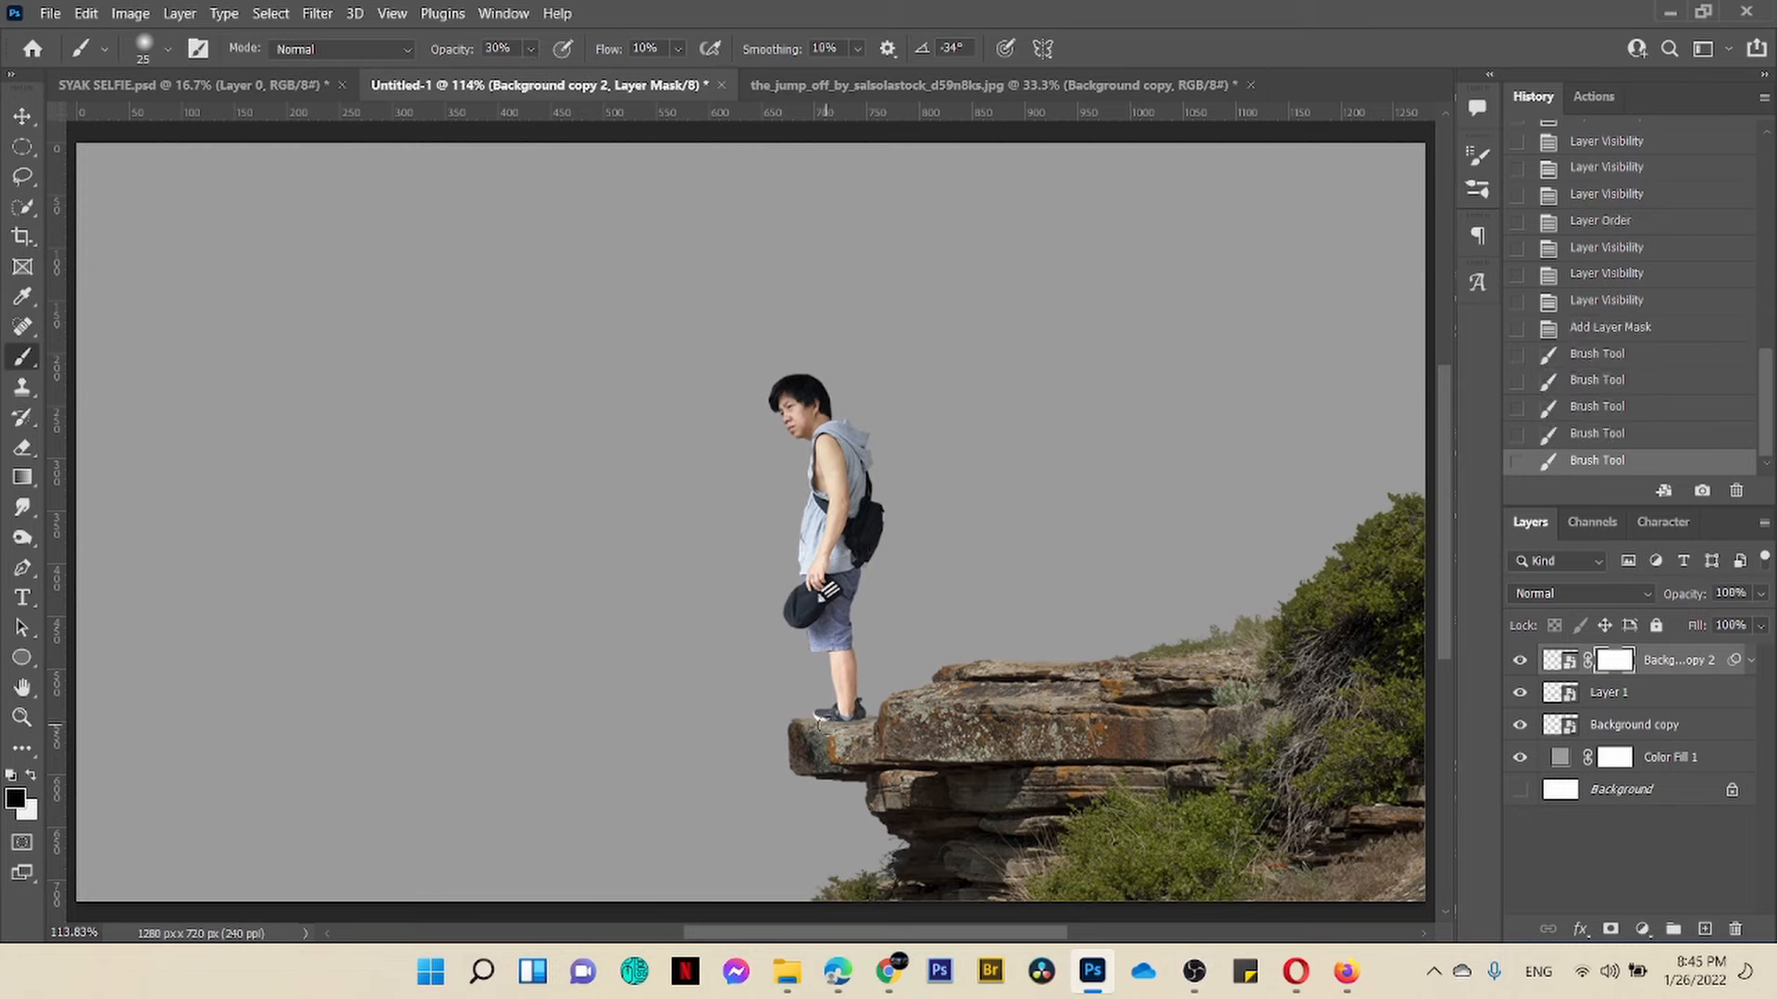
left_click(823, 727)
left_click(824, 728)
left_click(825, 727)
left_click(825, 728)
left_click(826, 727)
left_click(826, 727)
left_click(826, 728)
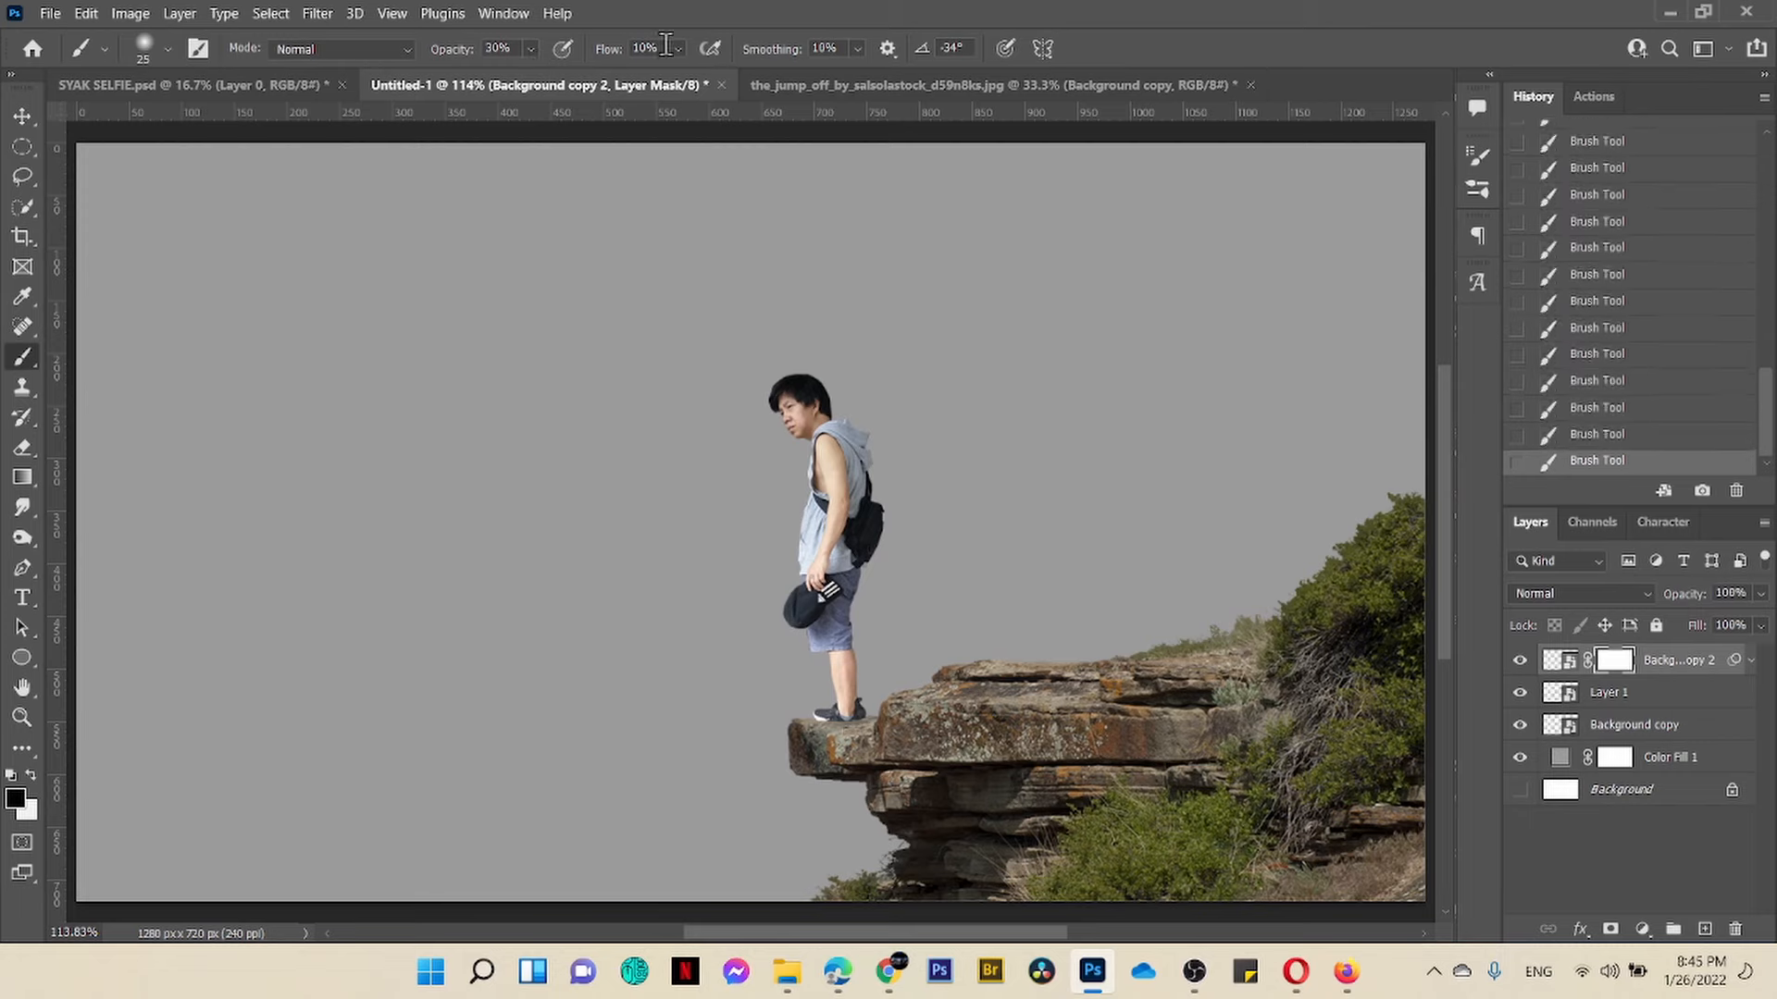
Step: Set the brush flow to 100% and paint the cliff copy's mask to uncover the man's shoes
left_click(679, 49)
left_click(853, 728)
left_click_drag(849, 727, 815, 739)
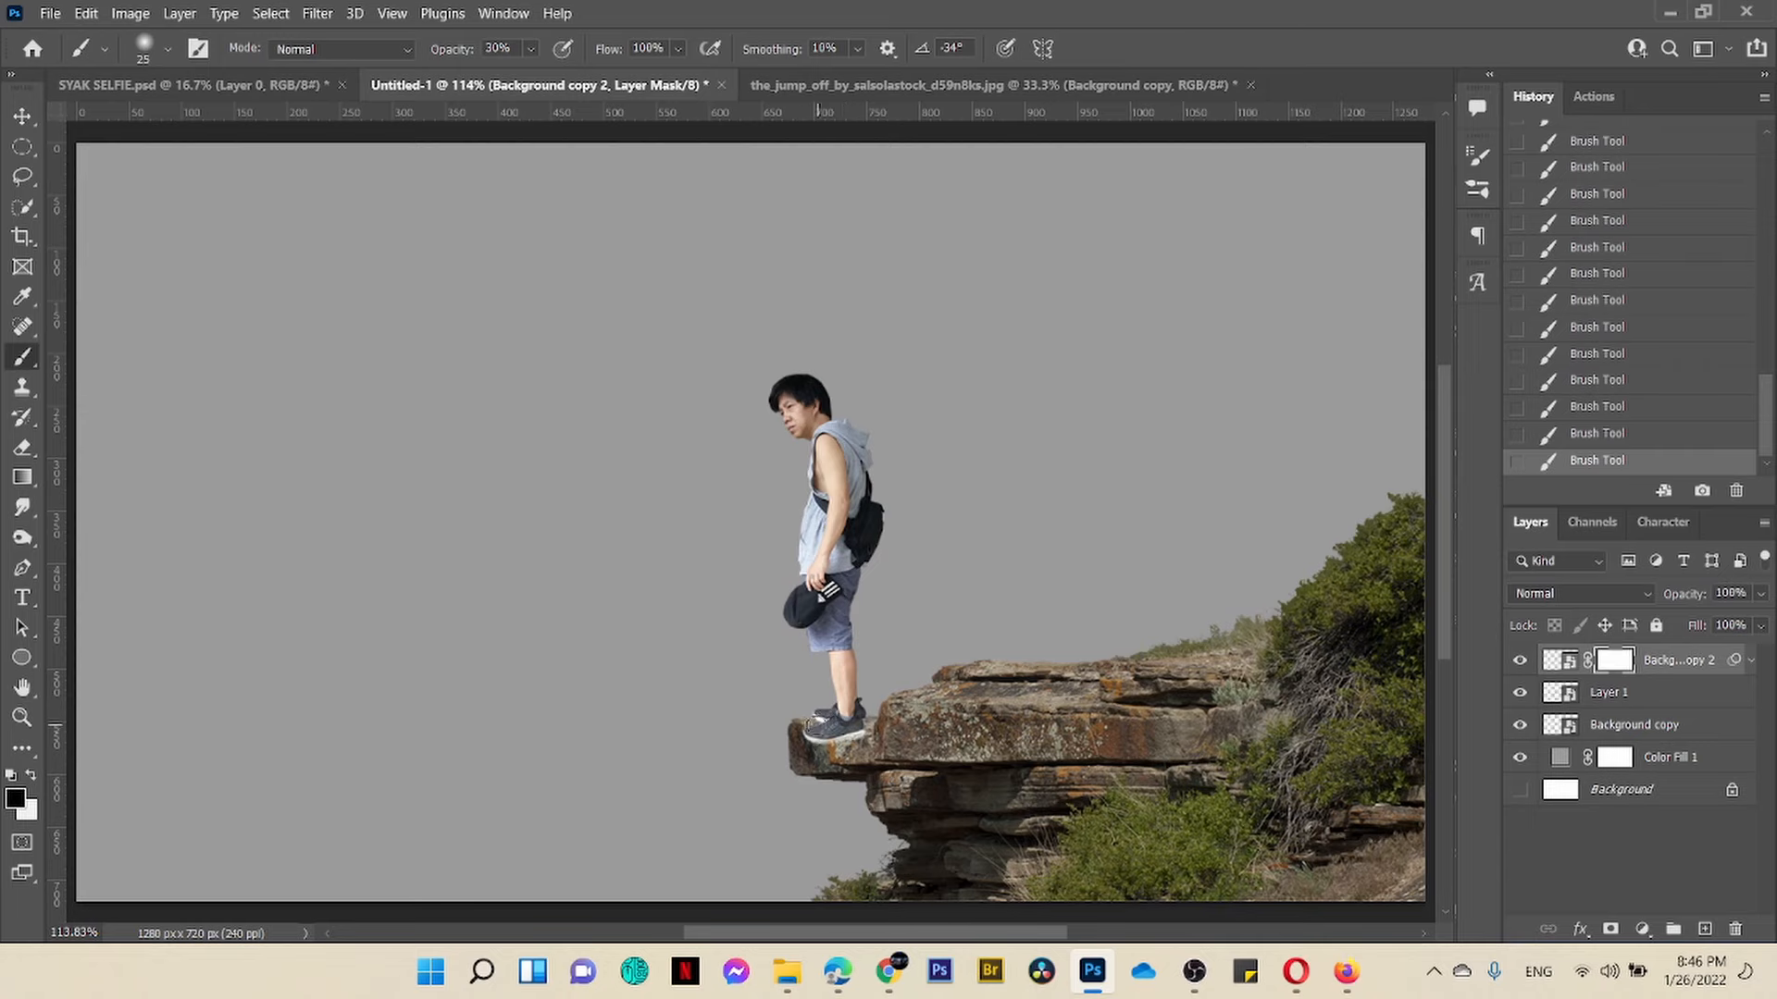
Step: Switch the brush colour to white, reduce the brush to 8 px and hide the man's layer
key("ctrl+plus")
scroll(962, 694, "down", 3)
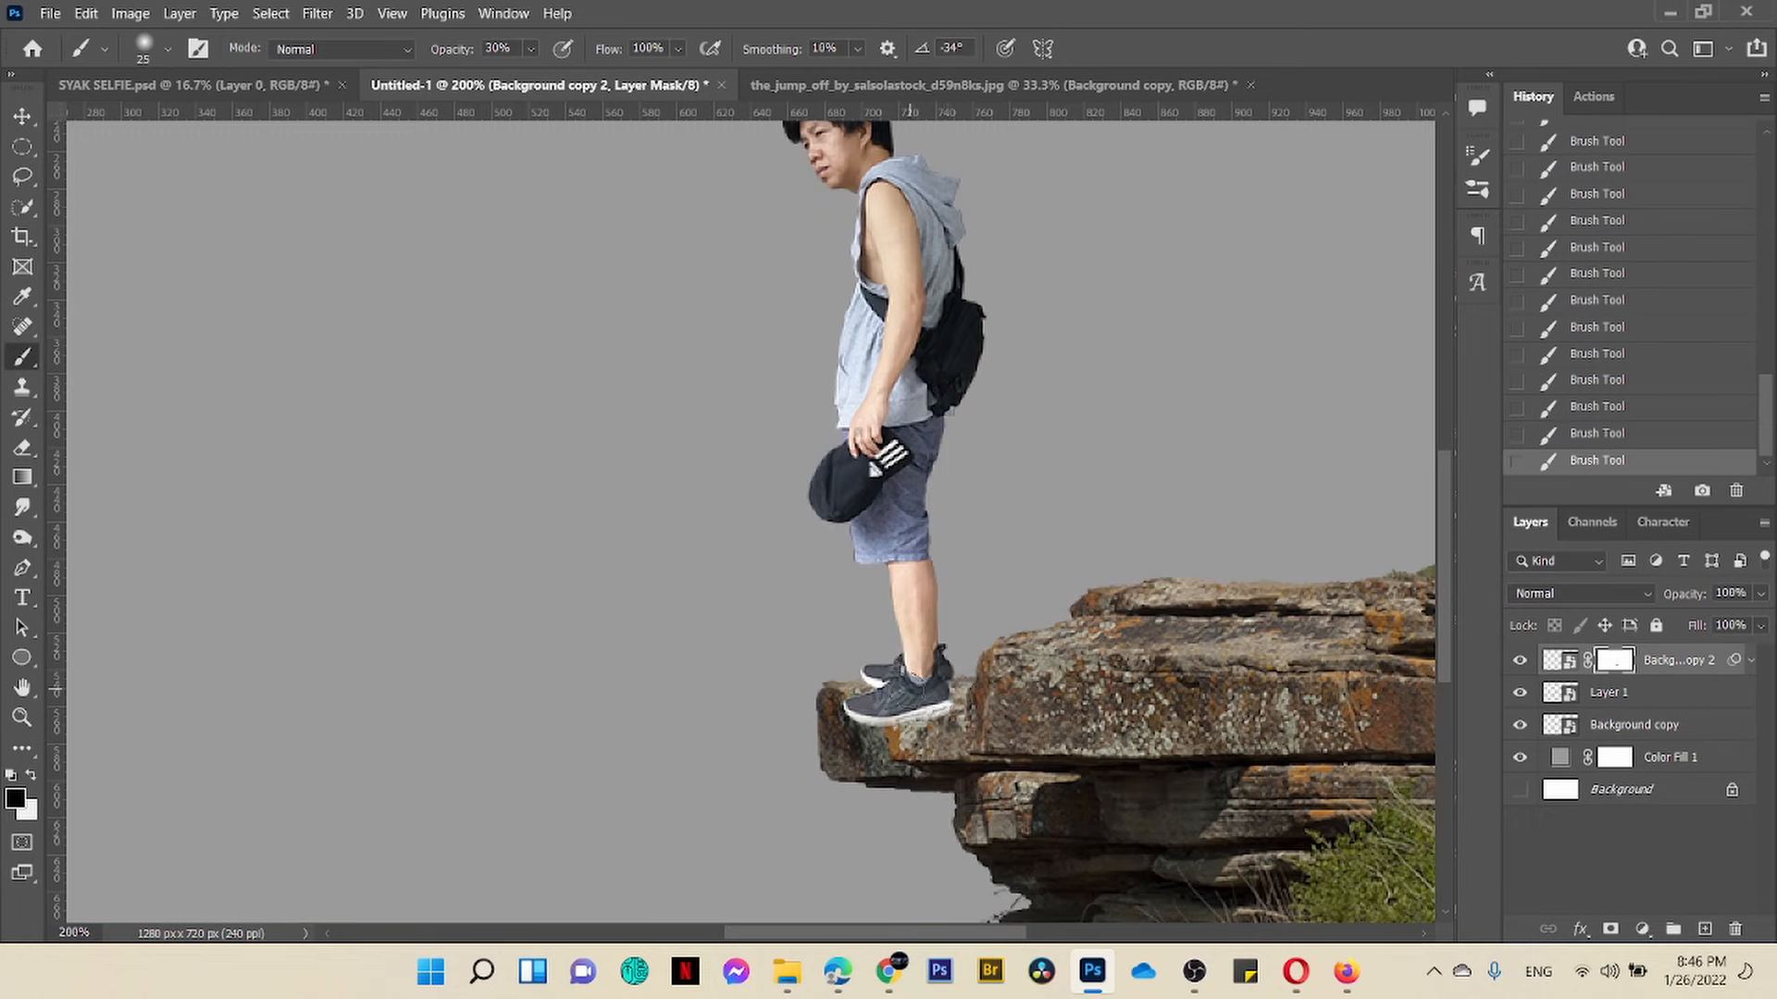
key("x")
key("bracketleft")
key("bracketleft")
key("bracketleft")
key("bracketleft")
key("bracketleft")
left_click(1520, 693)
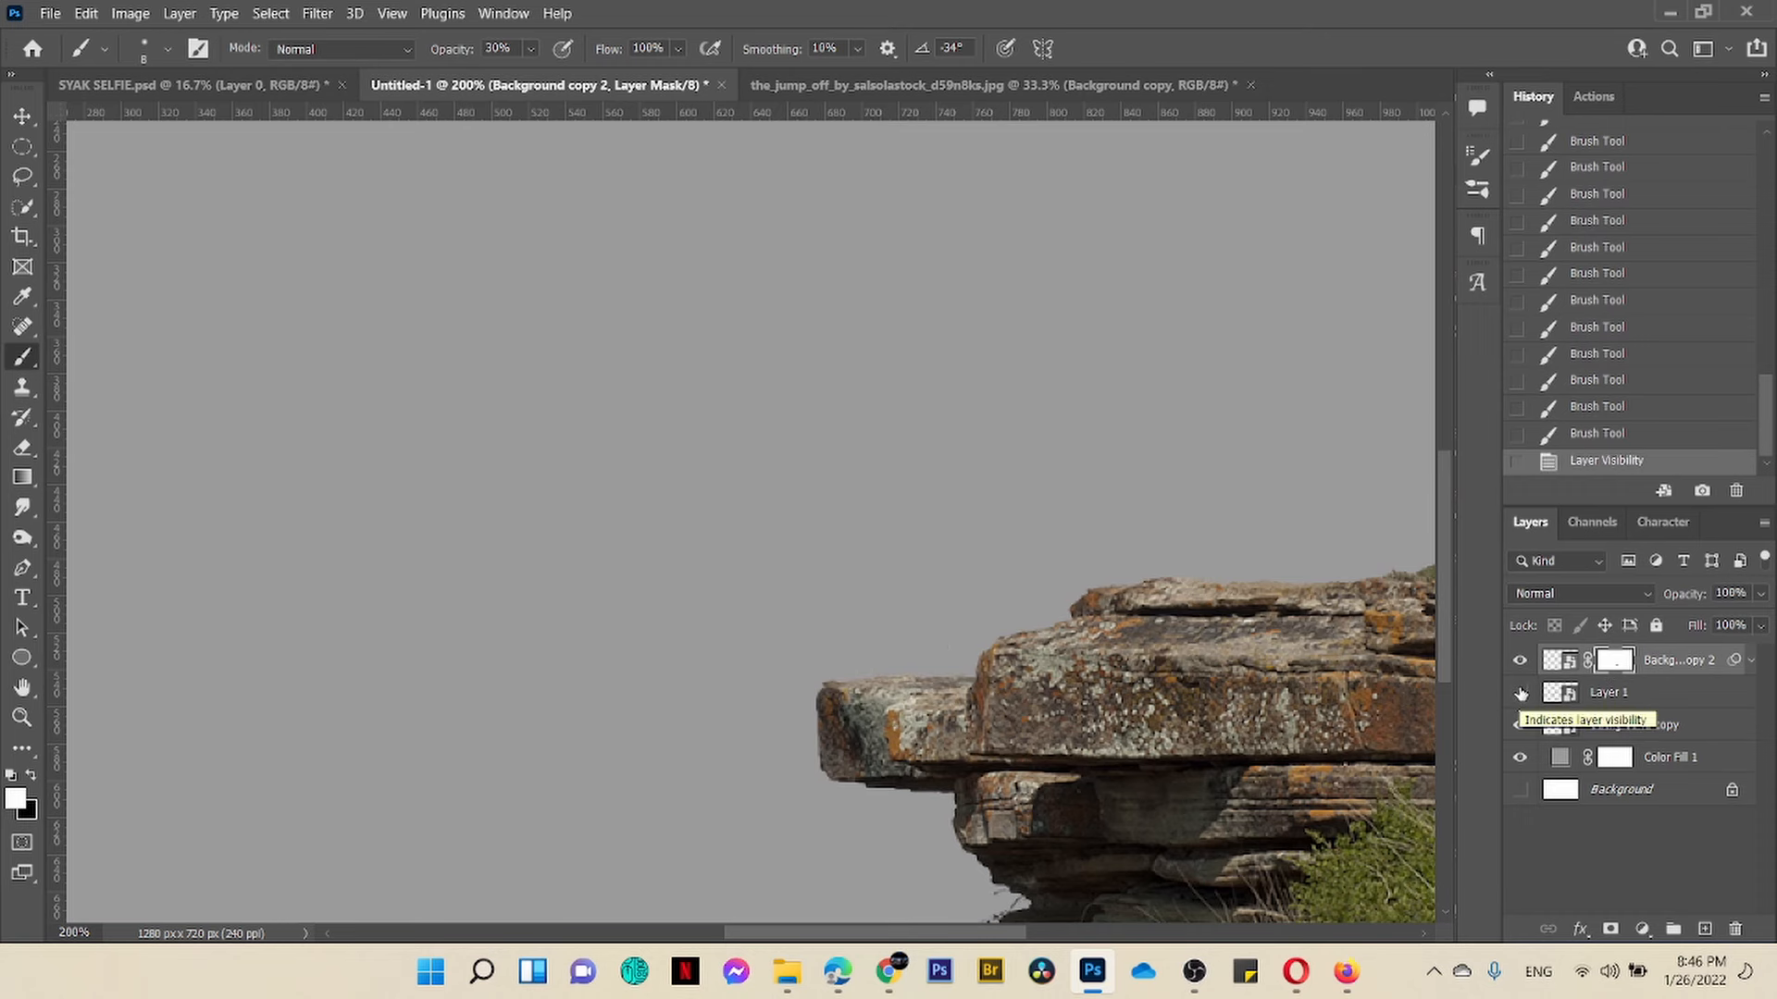
Step: Open Liquify on the top cliff copy, freeze-mask the rock face beside the ledge at brush size 50, and apply the filter
left_click(1558, 661)
left_click(318, 14)
left_click(402, 215)
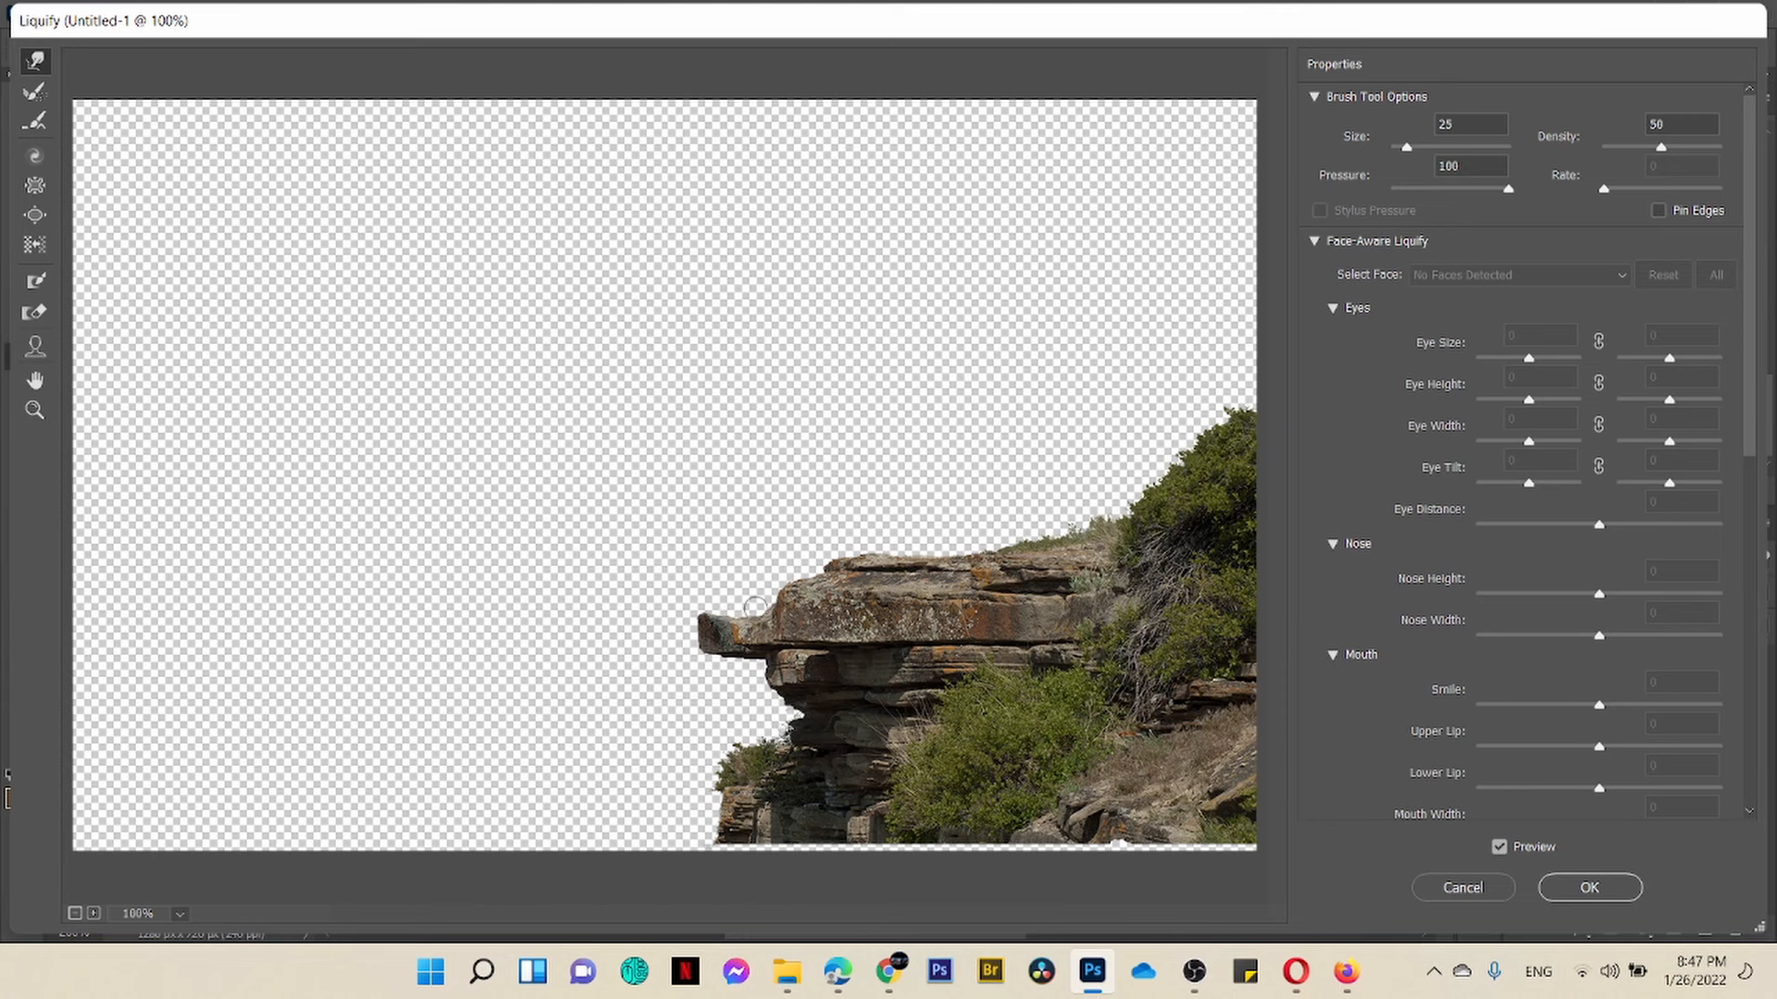
left_click(35, 282)
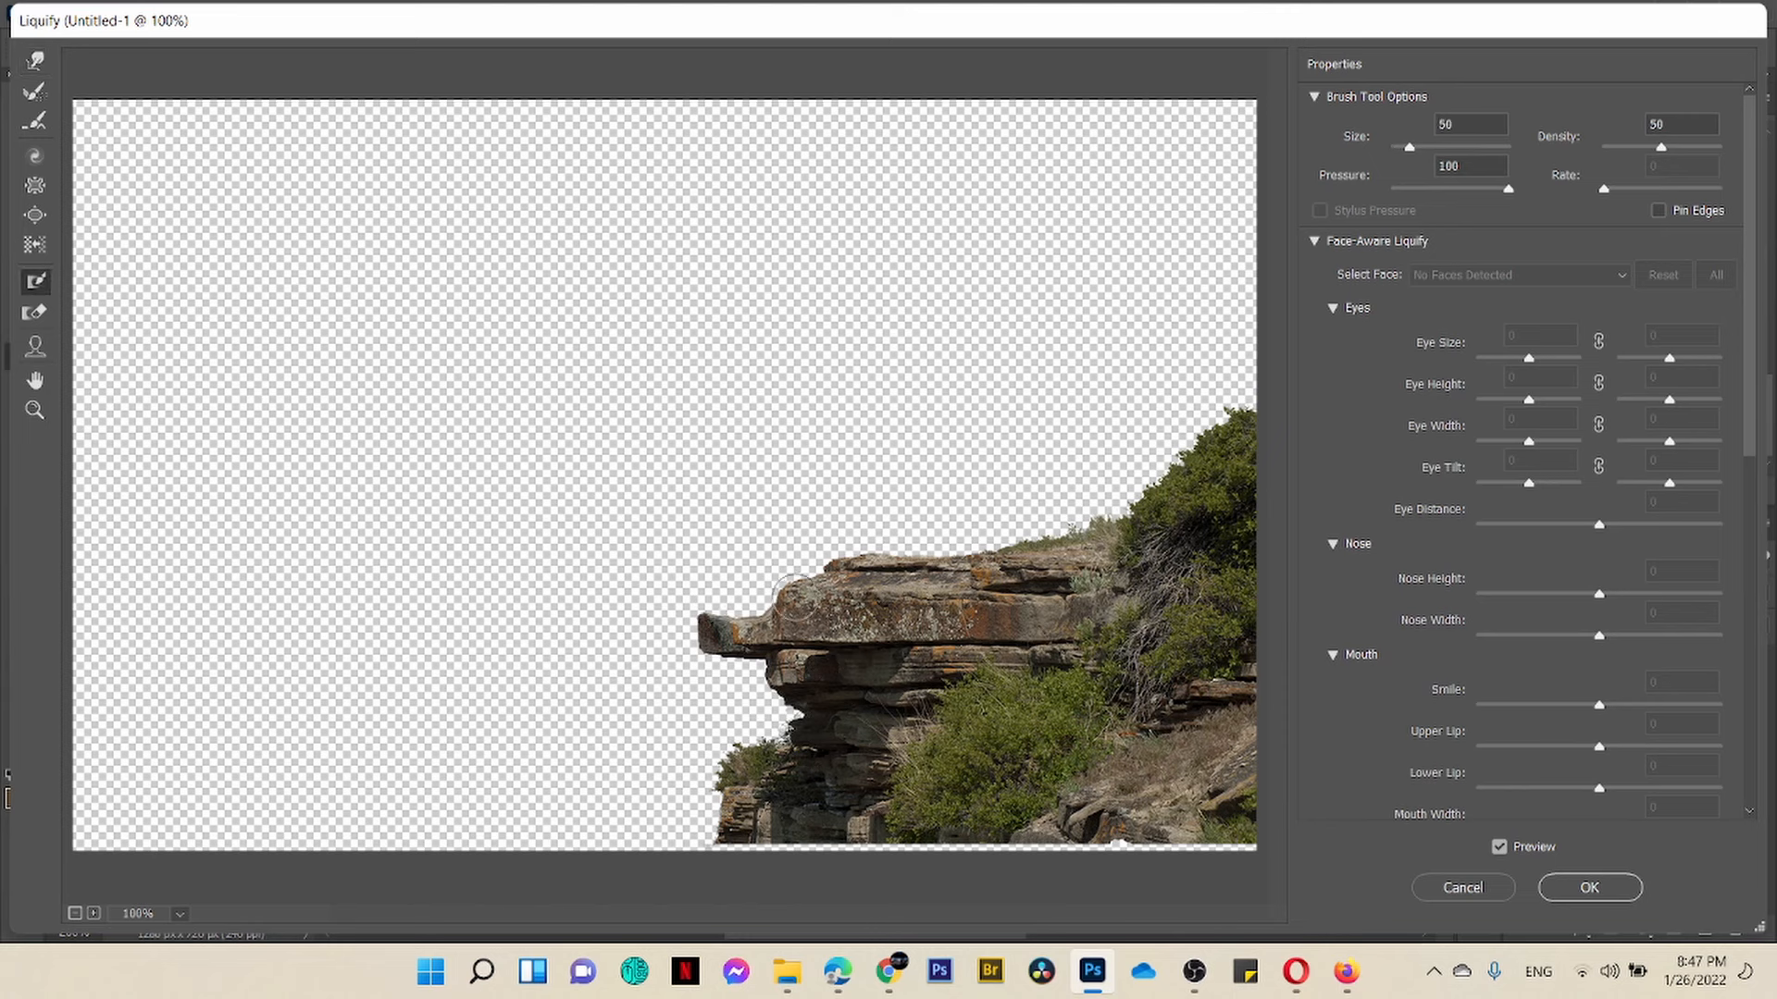
left_click_drag(793, 602, 792, 626)
key("w")
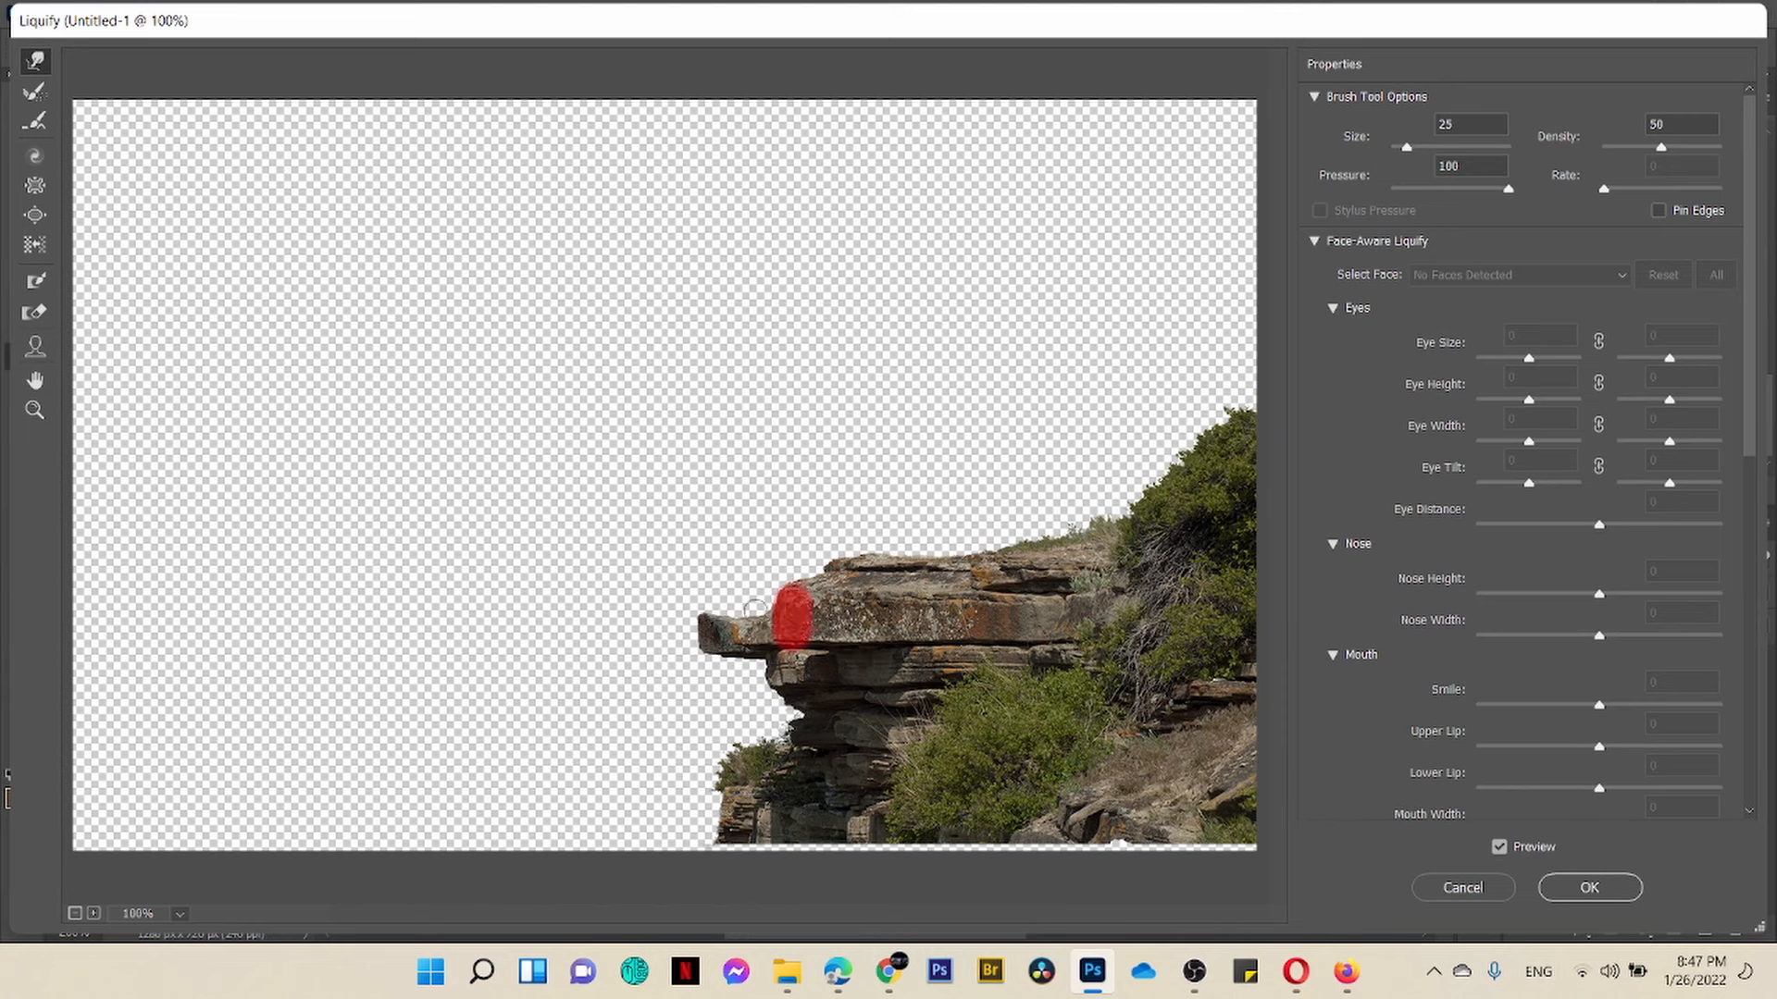
left_click(1589, 888)
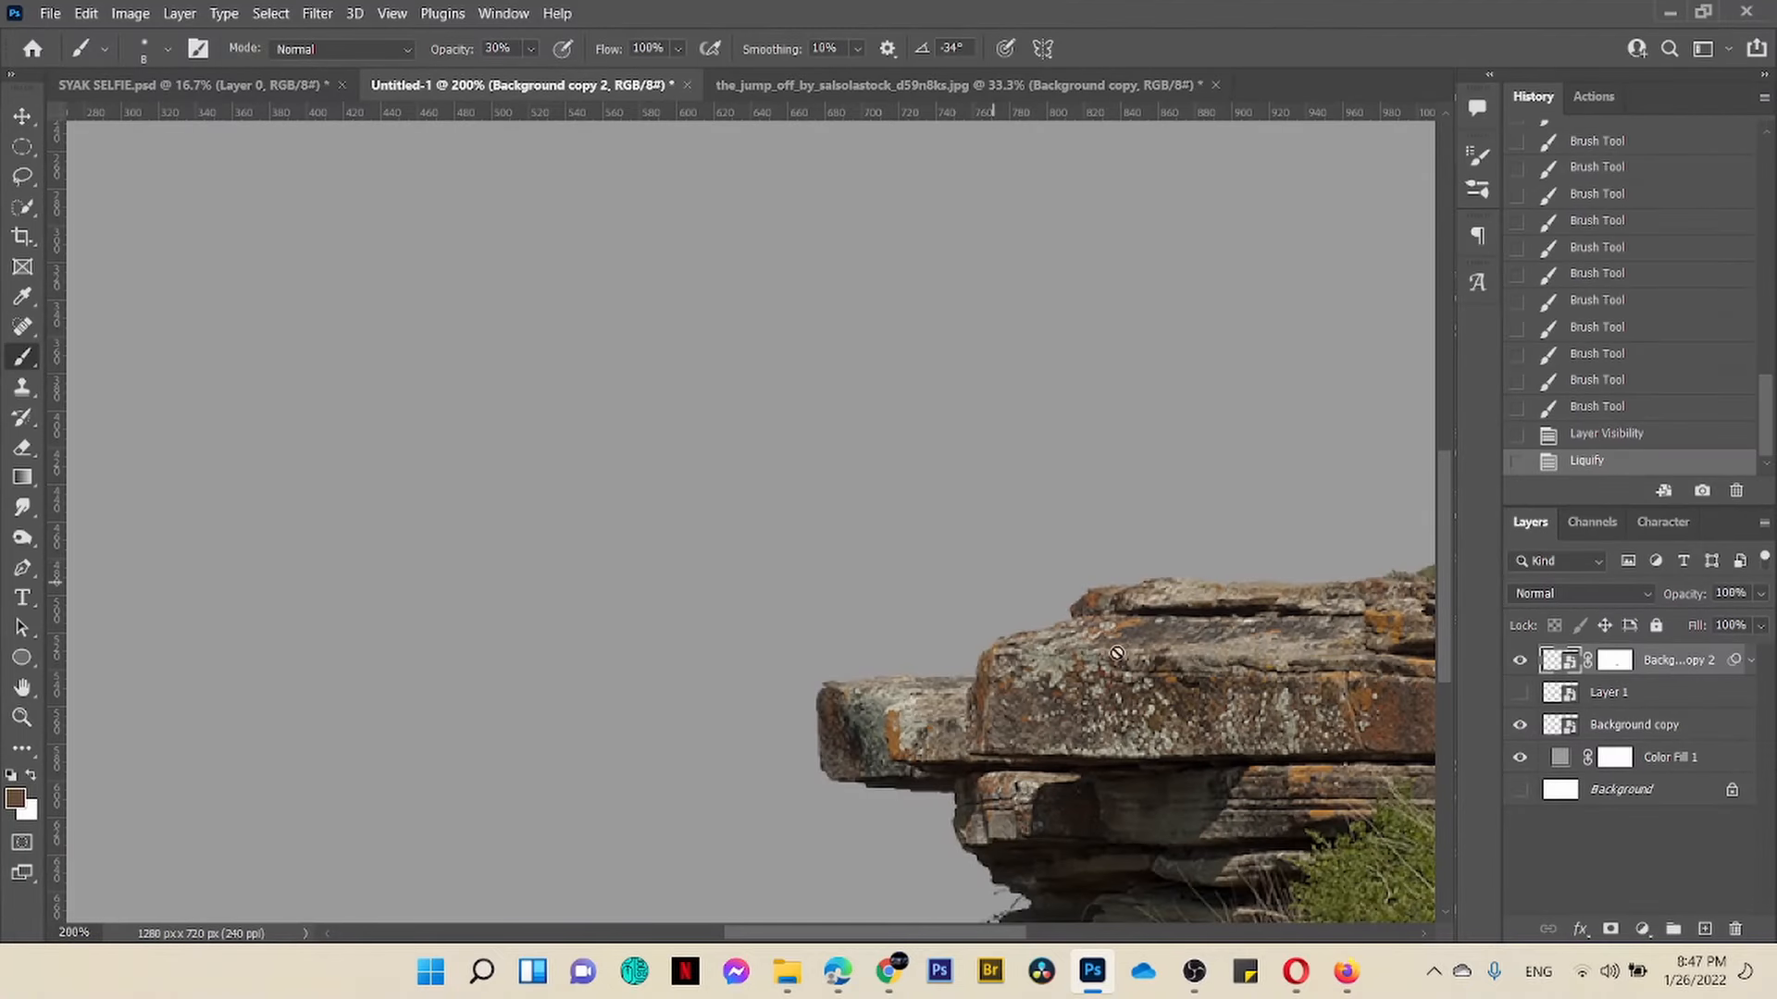
Step: Compare the liquified cliff copy with the lower cliff layer by toggling the visibility of each
left_click(1520, 665)
left_click(1520, 664)
left_click(1520, 664)
left_click(1520, 665)
left_click(1524, 730)
left_click(1524, 730)
left_click(1525, 730)
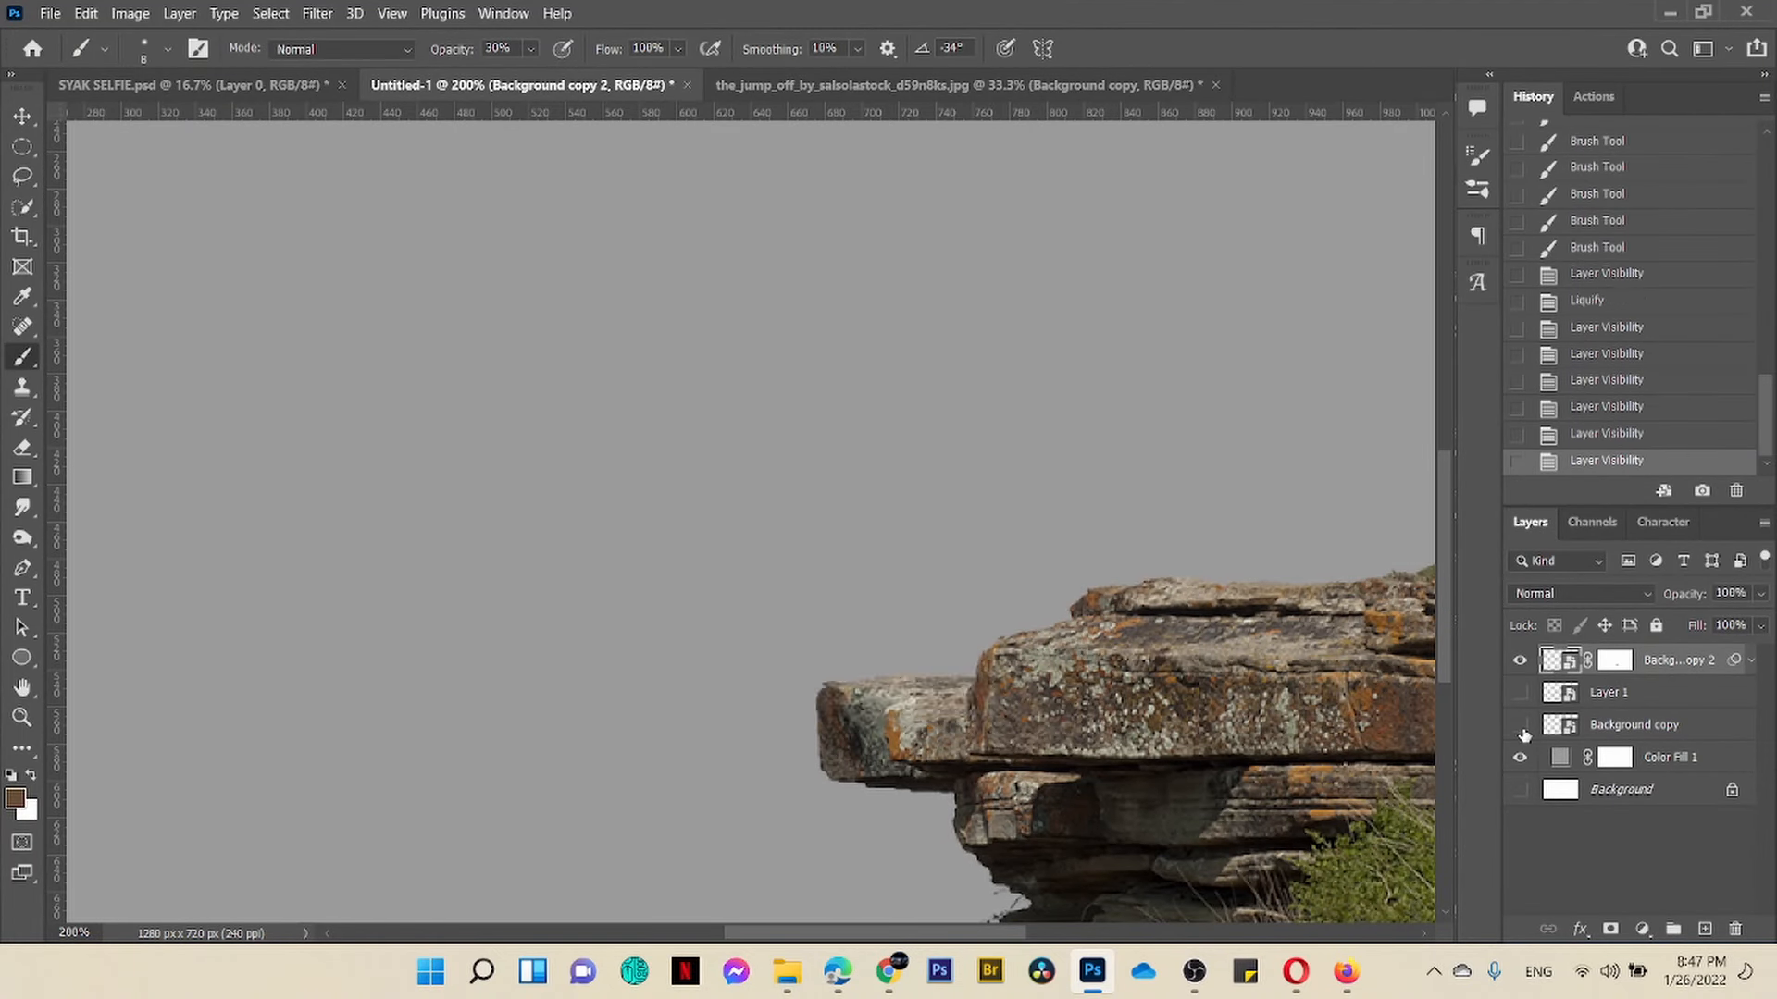
left_click(1524, 731)
left_click(1525, 731)
left_click(1525, 731)
Step: Show the man's layer again and toggle the two cliff layers to check how his shoes meet the rock
left_click(1520, 696)
left_click(1519, 664)
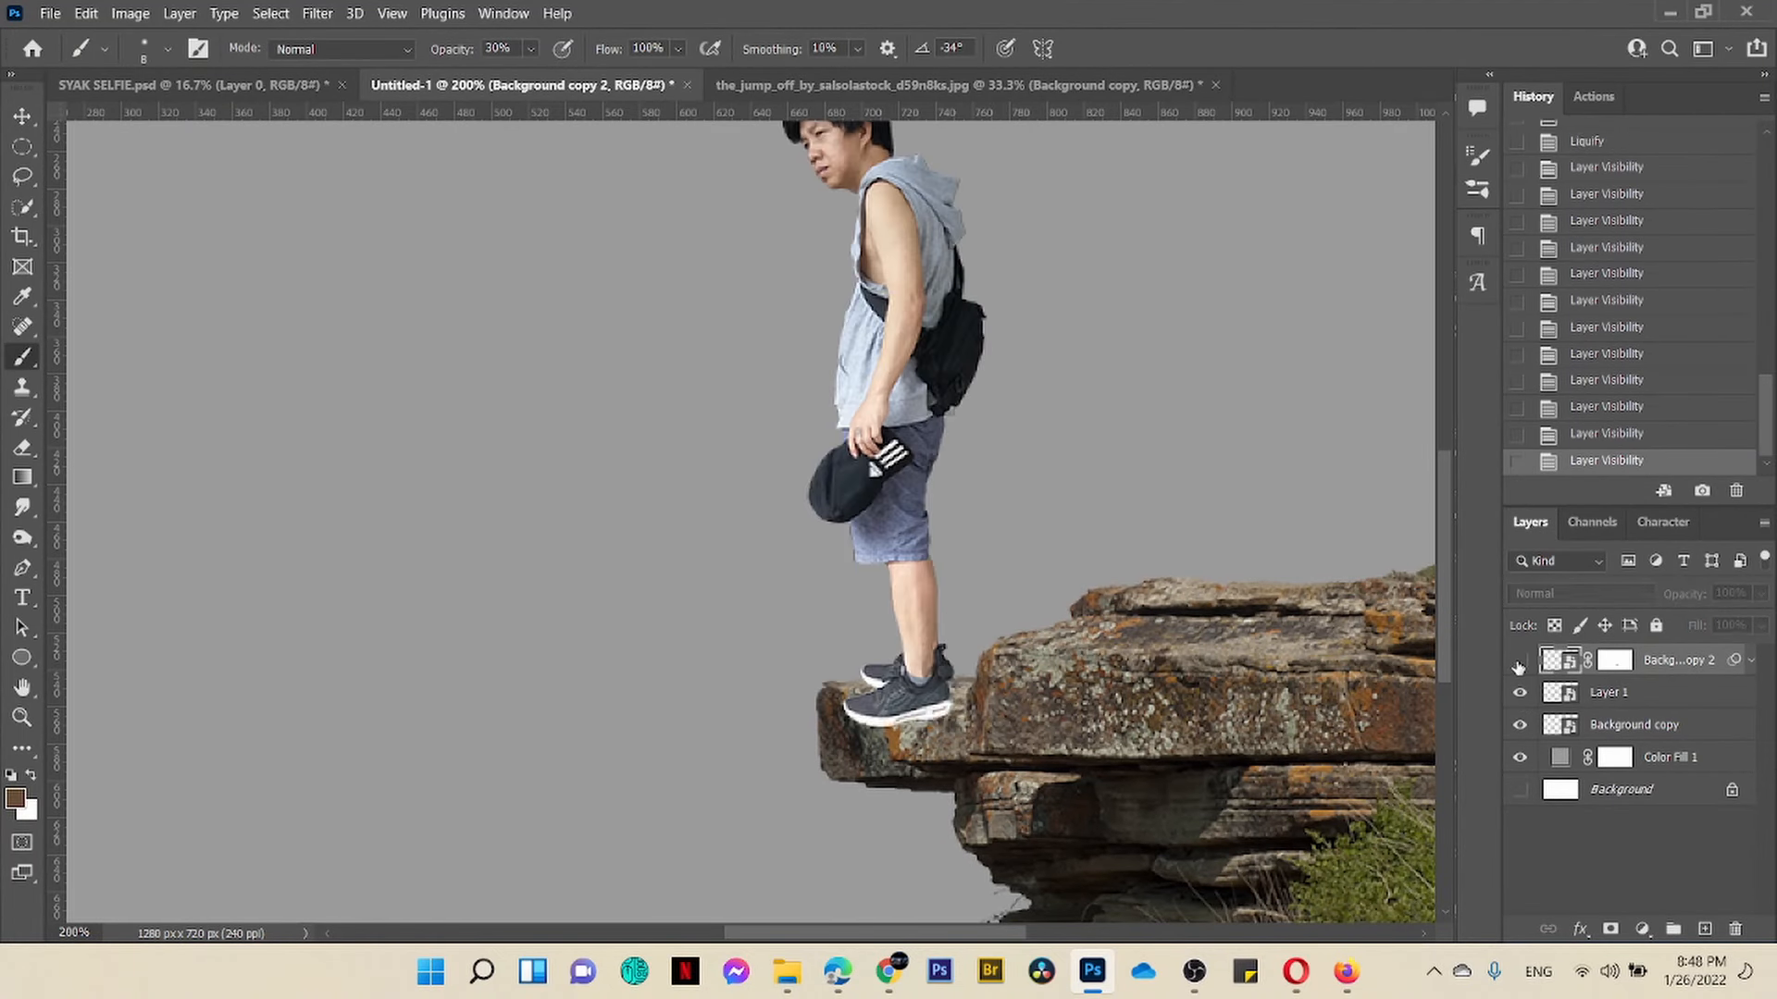
left_click(1519, 664)
left_click(1524, 728)
left_click(1525, 728)
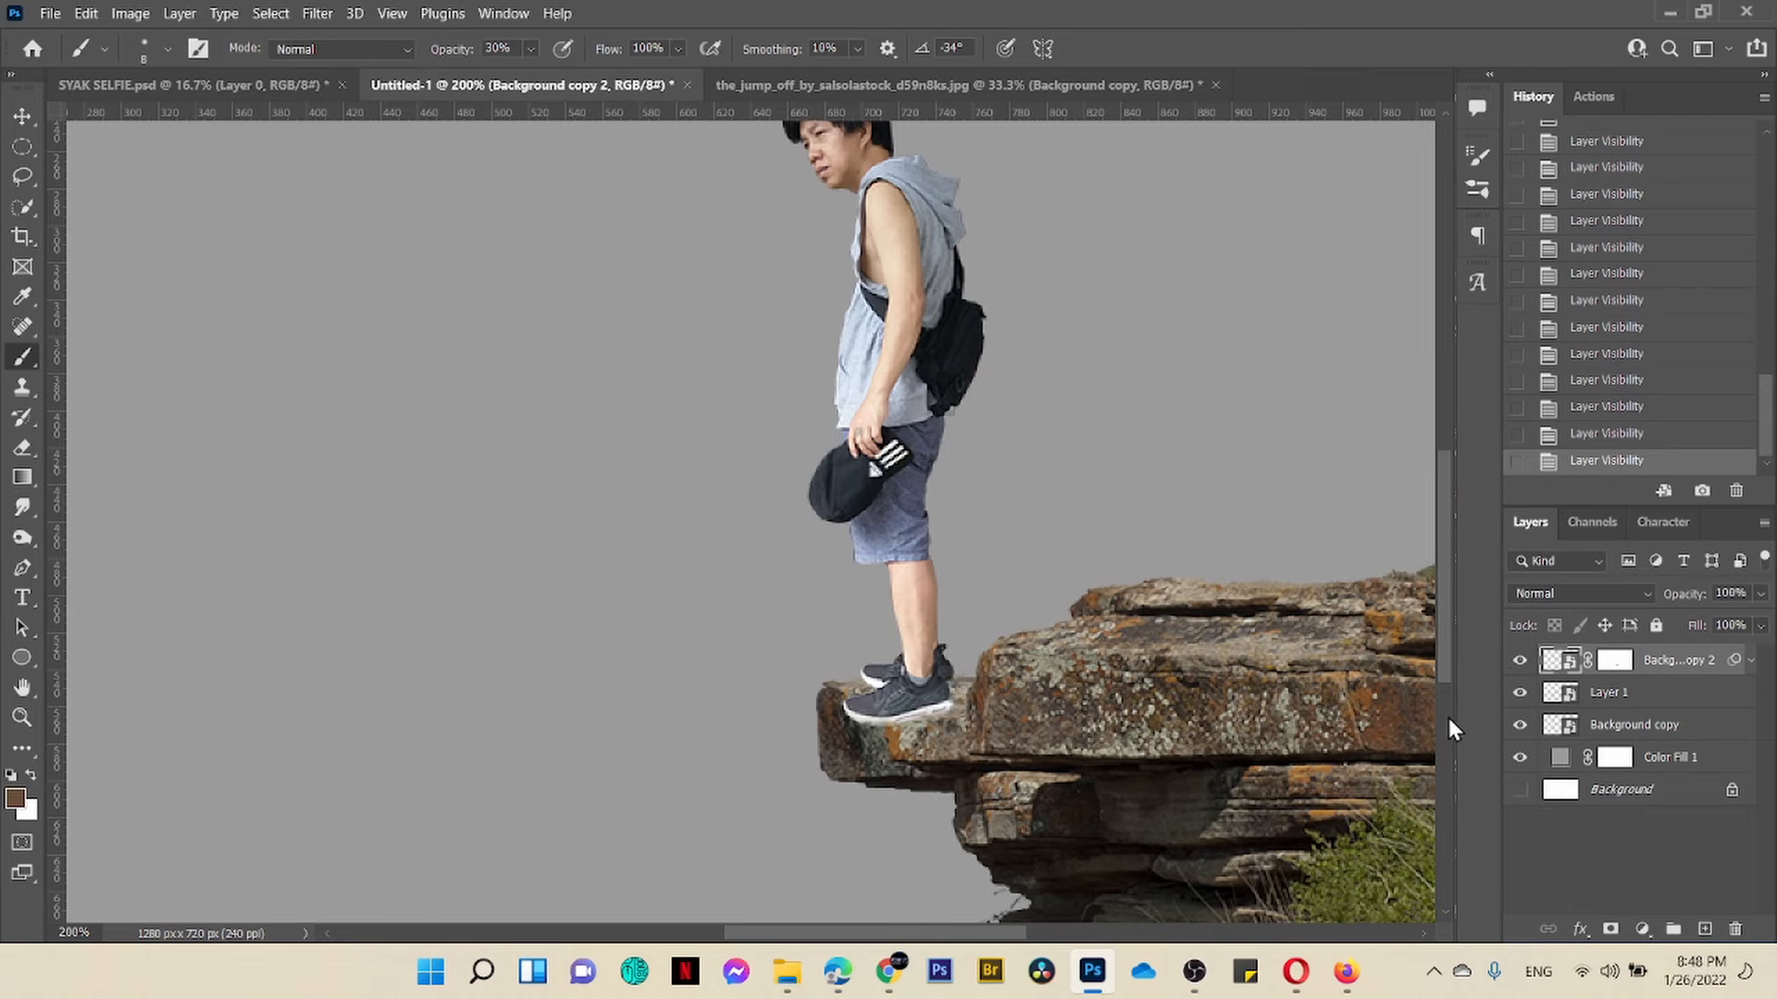
left_click(1519, 663)
left_click(1519, 663)
key("ctrl+0")
key("ctrl+1")
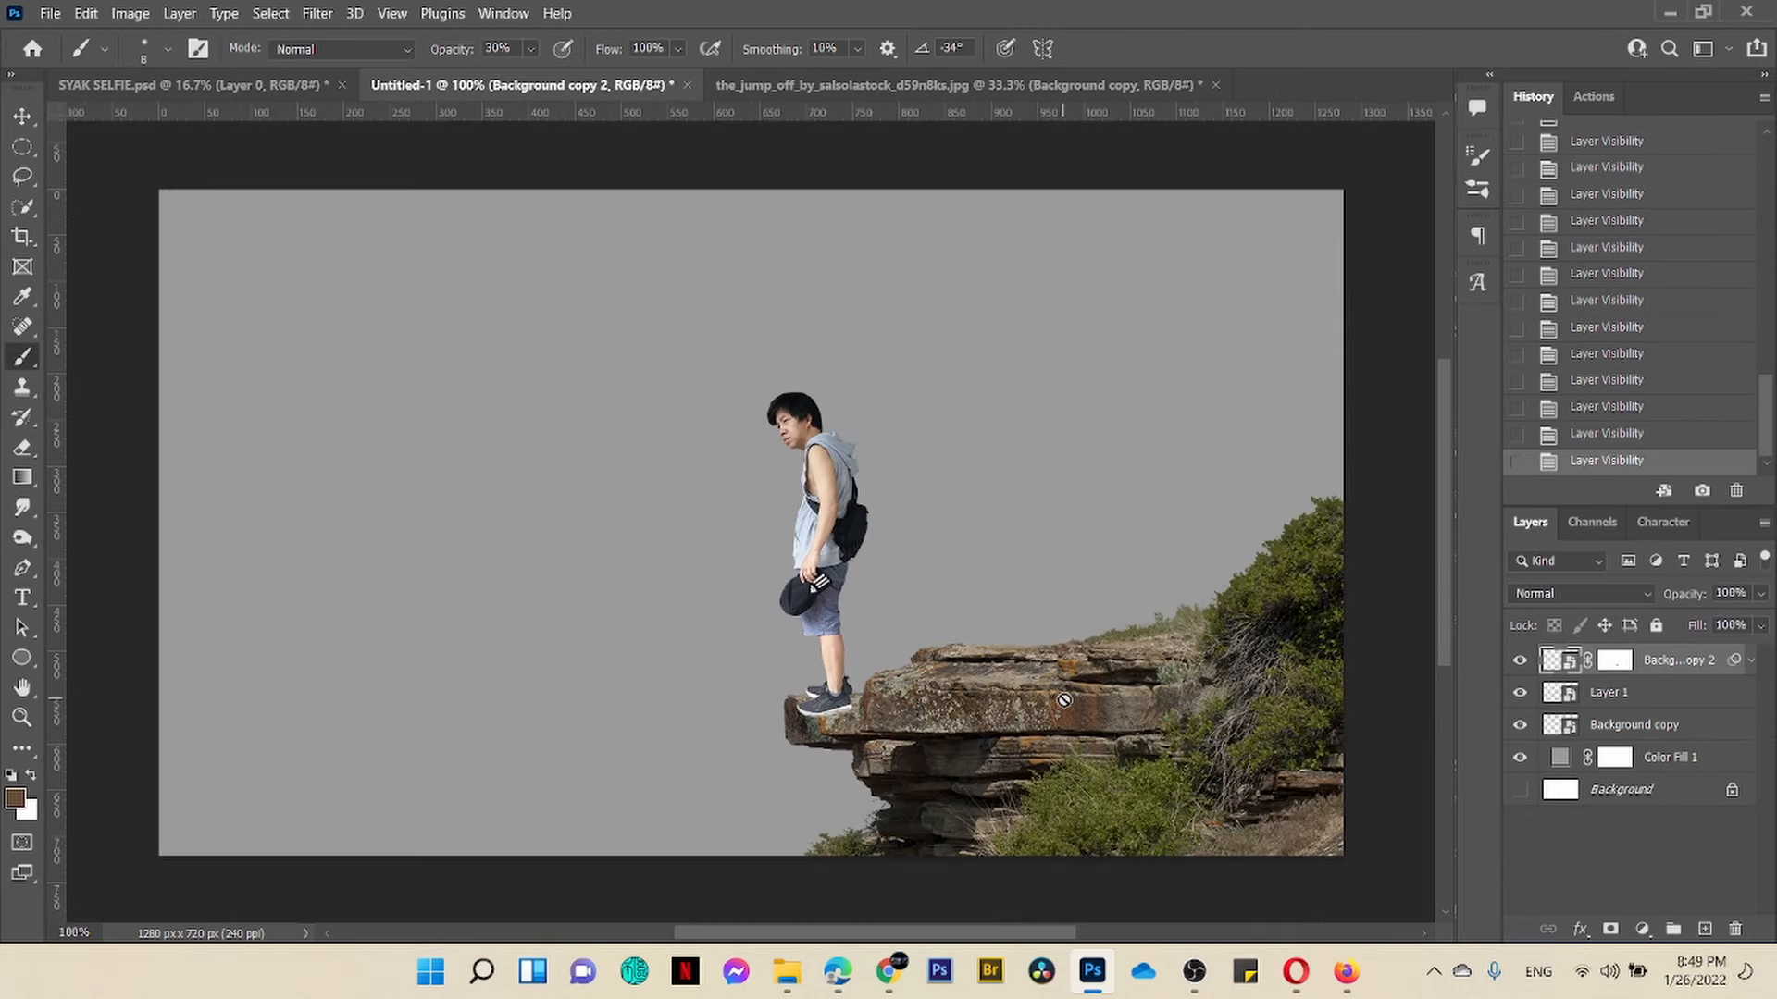
Step: Paint white on the top cliff copy's mask along the lower edge of the man's front shoe at 30% opacity
key("ctrl+plus")
key("ctrl+plus")
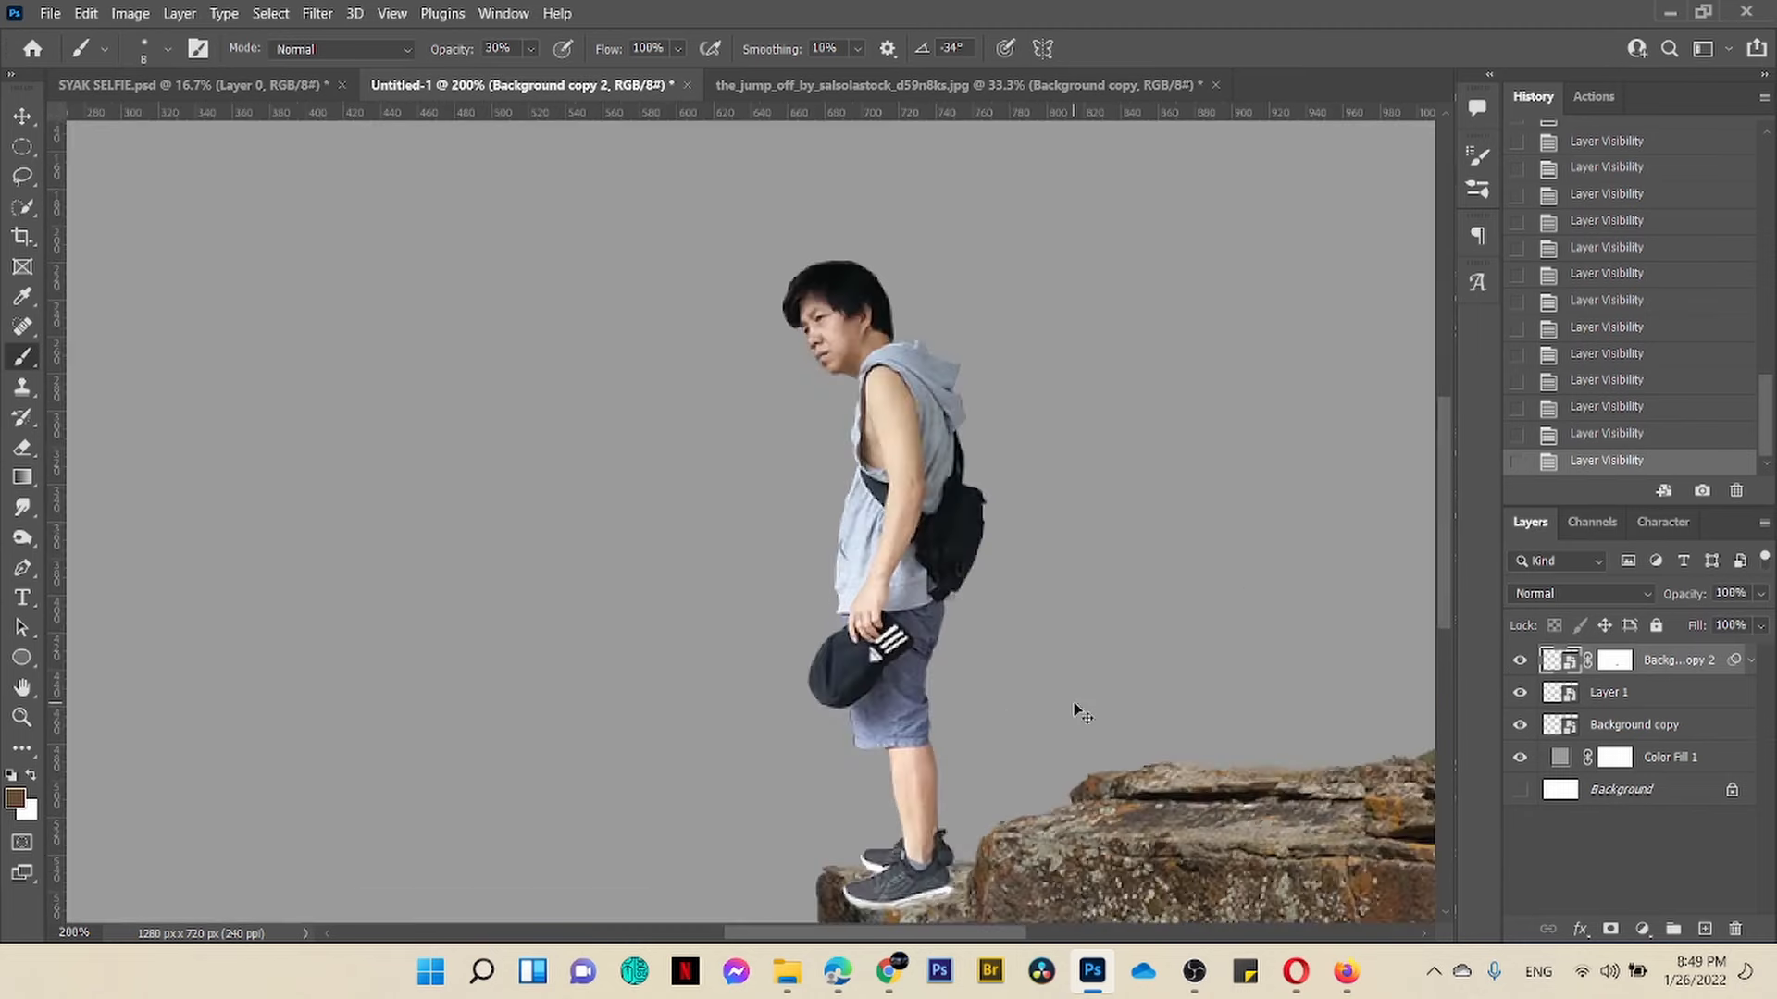
left_click_drag(1446, 574, 1447, 639)
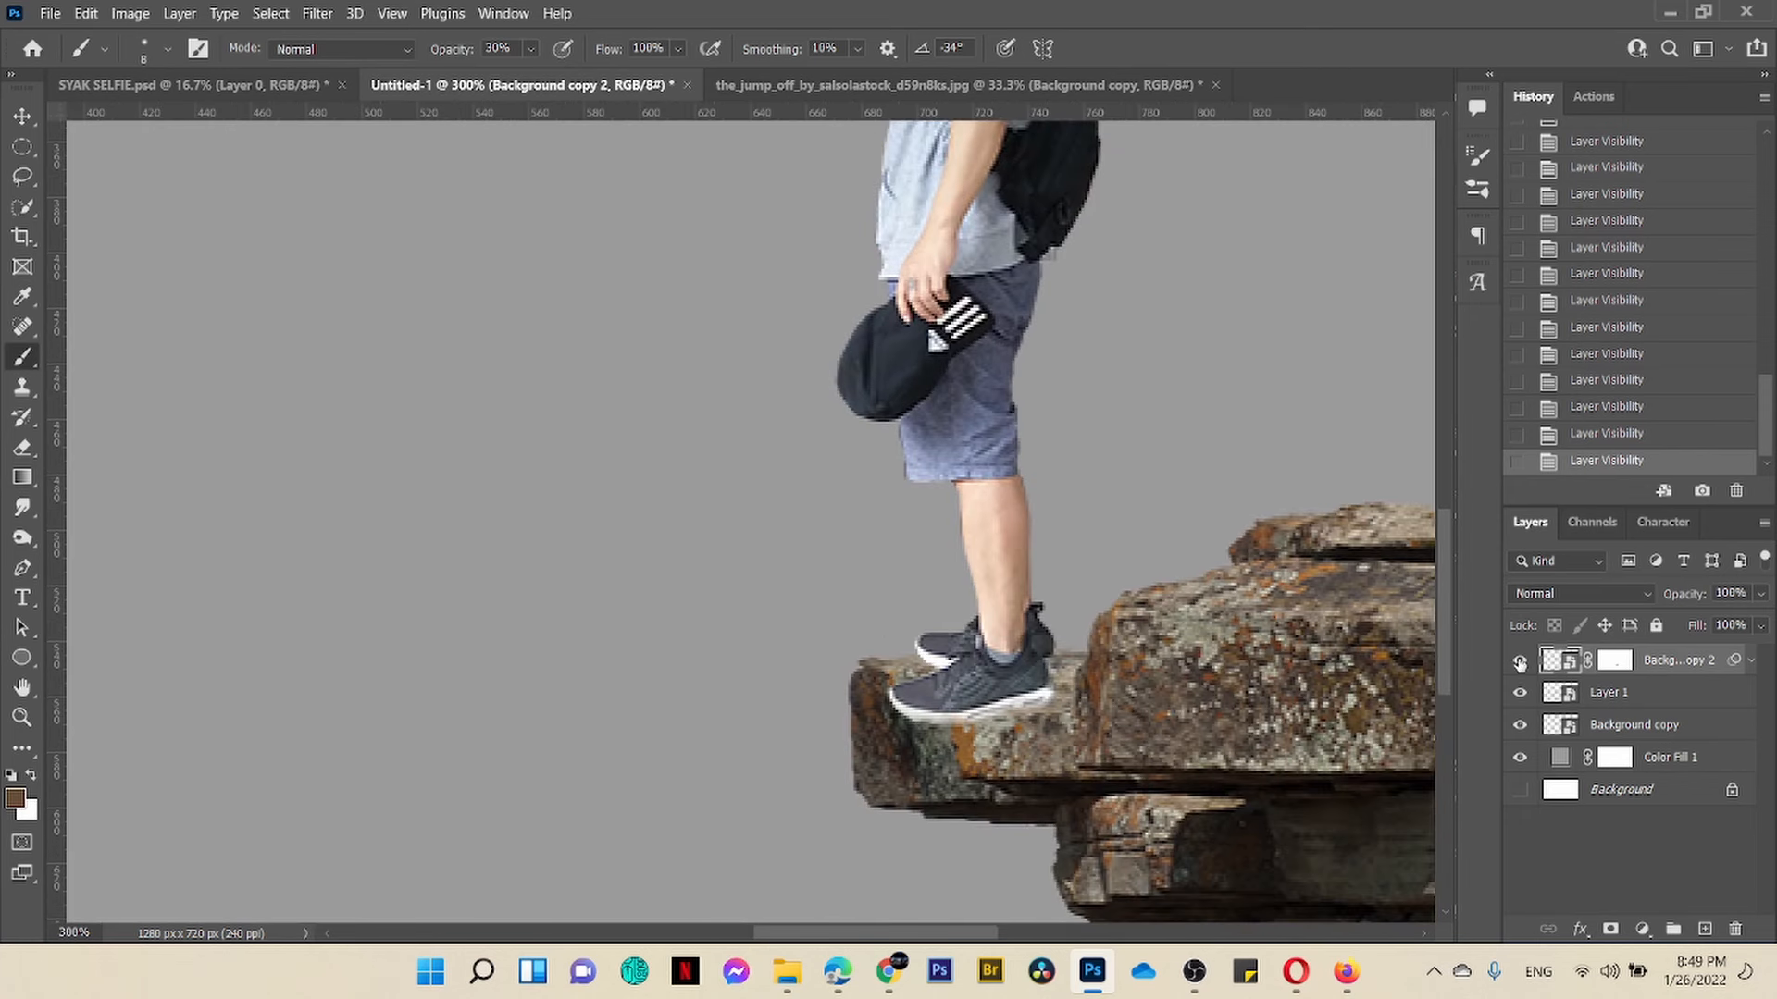
left_click(1615, 661)
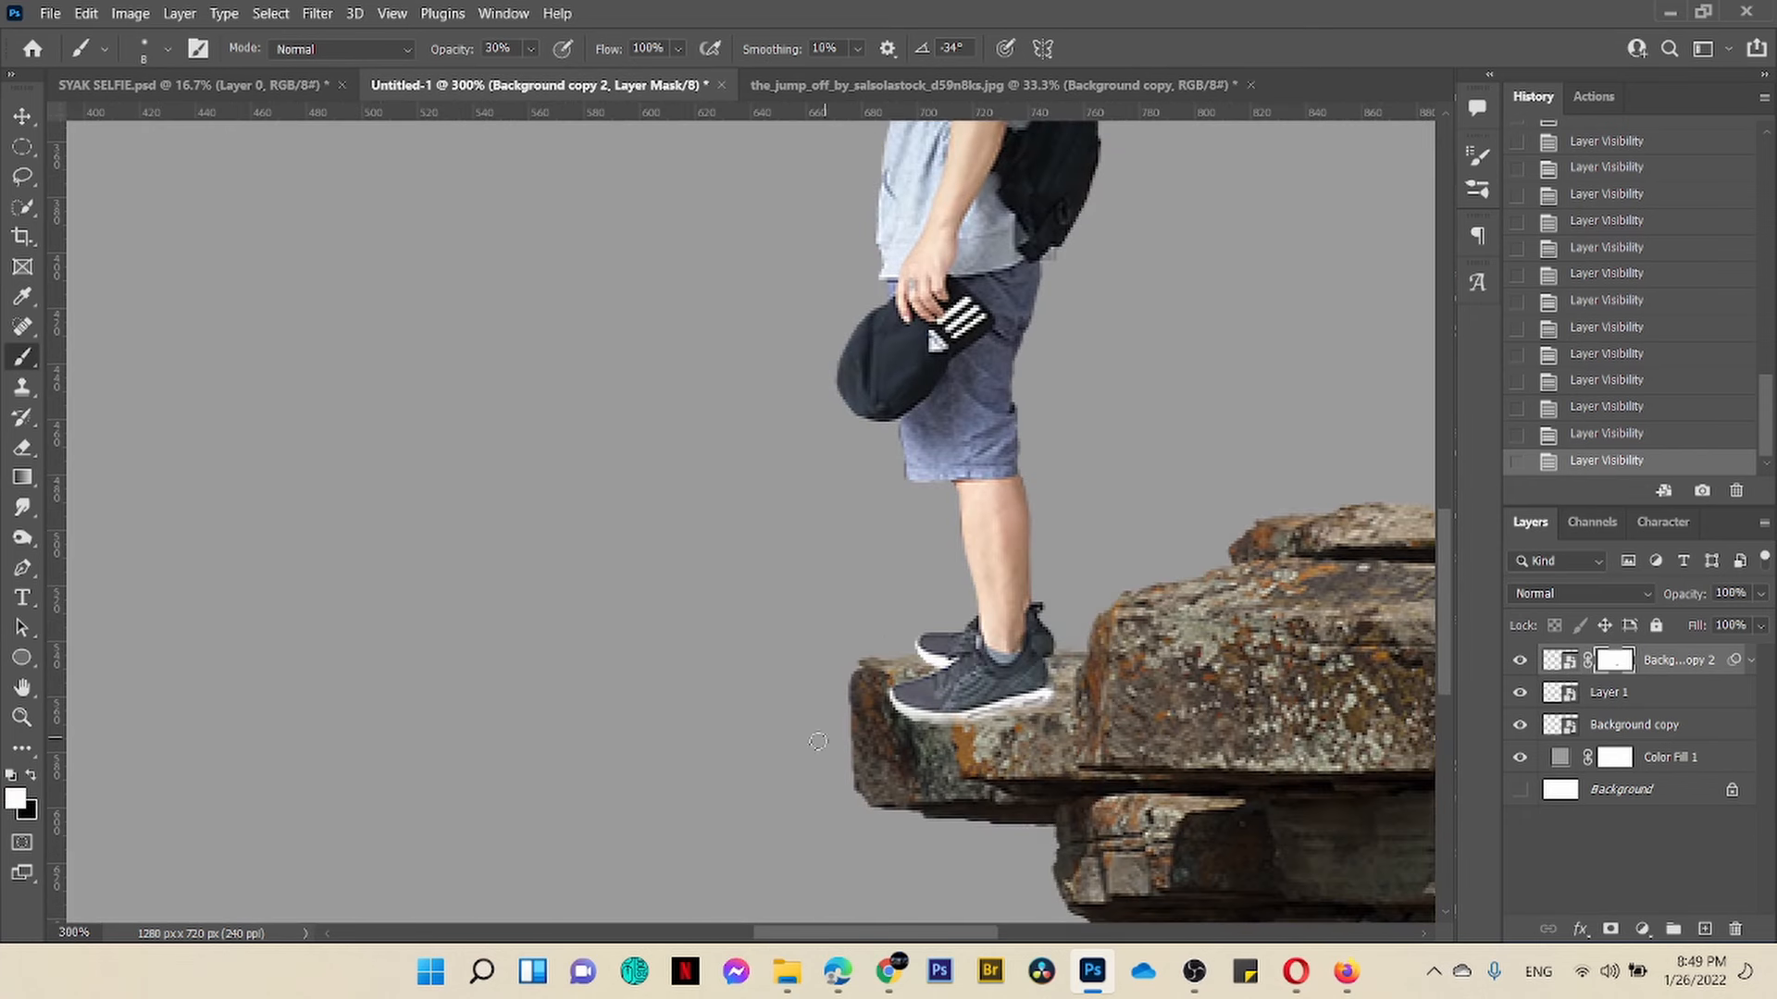
left_click(928, 725)
left_click(931, 728)
left_click(925, 730)
left_click(930, 734)
left_click(935, 733)
left_click(928, 733)
left_click(922, 734)
left_click(914, 738)
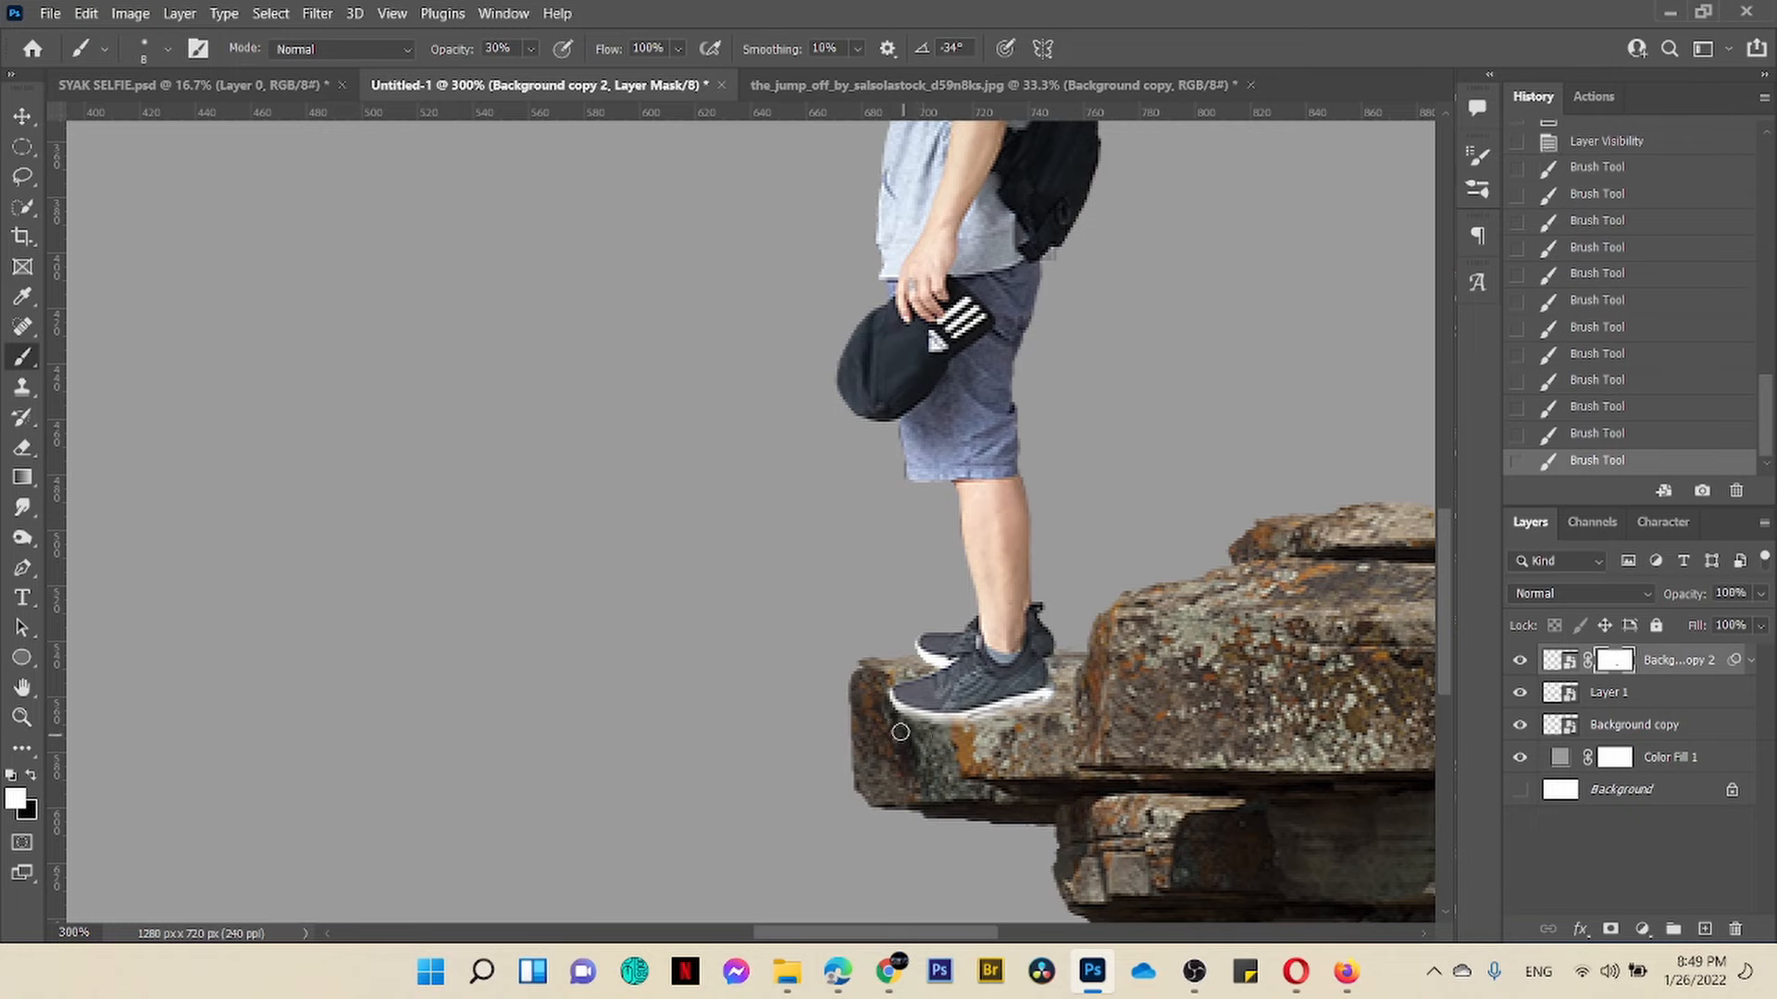
left_click(899, 730)
Step: Examine the shoe blending up close and in full view by toggling the two cliff layers
left_click(1521, 664)
left_click(1521, 665)
left_click(1521, 665)
left_click(1521, 665)
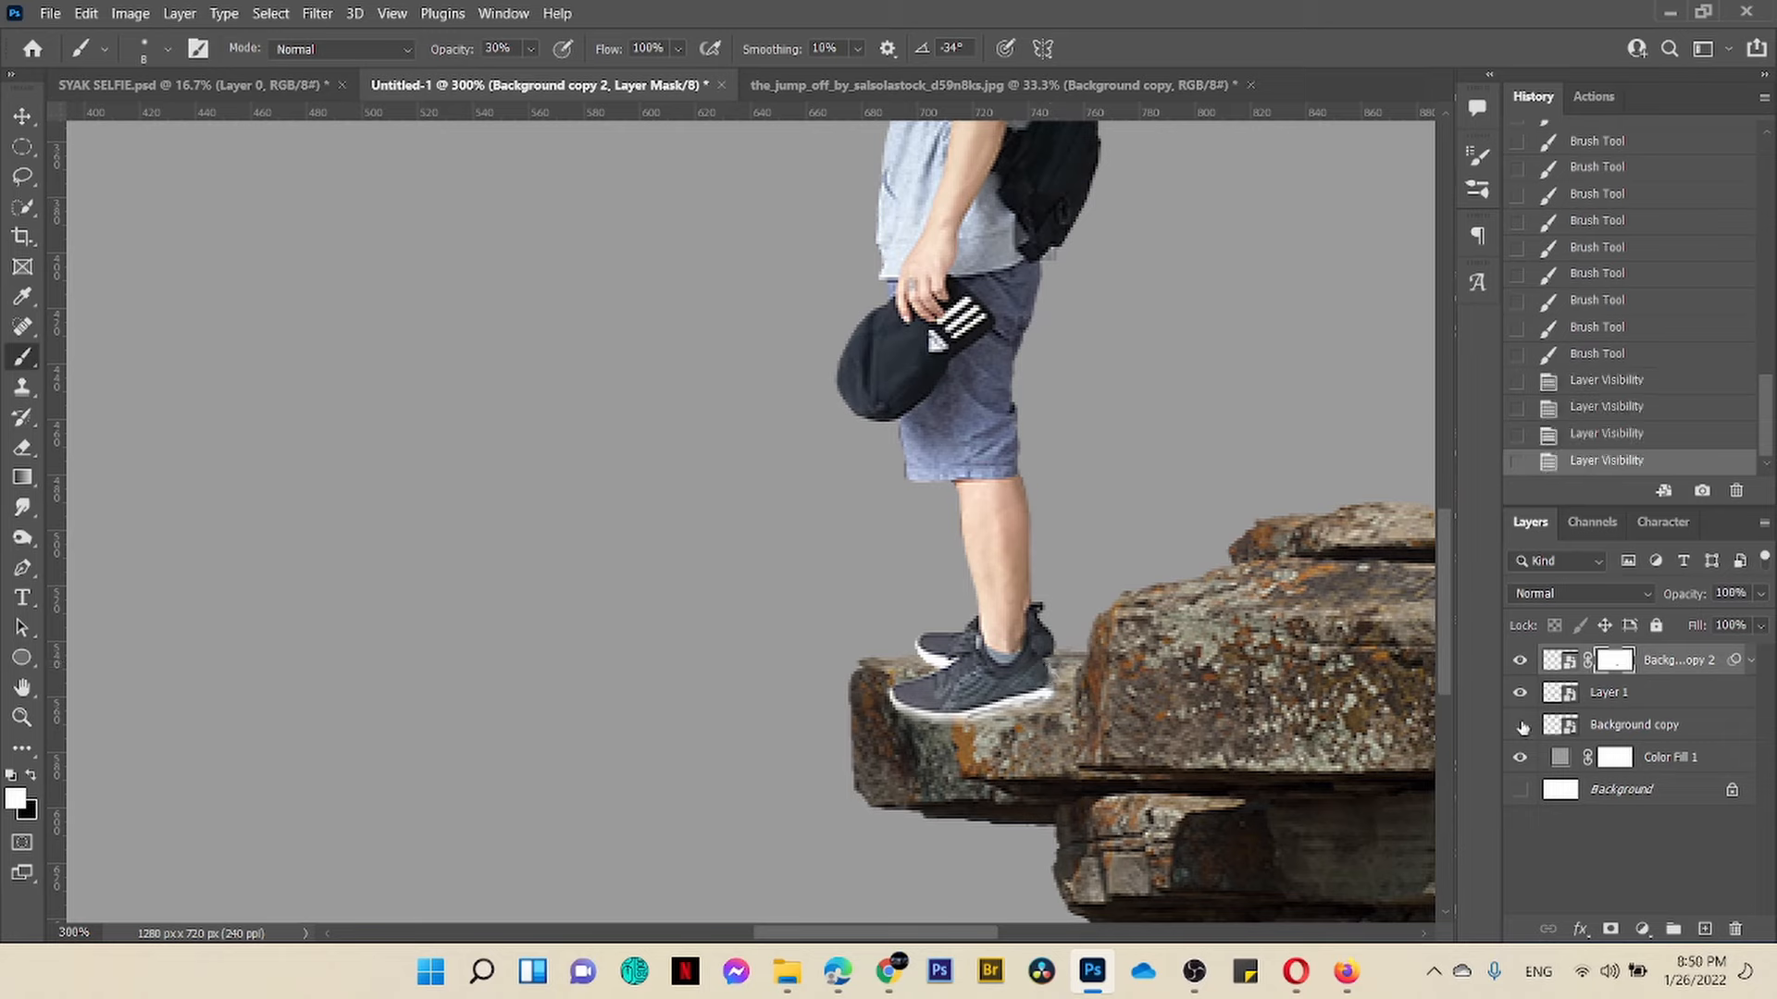
left_click(1522, 728)
left_click(1522, 728)
left_click(1522, 728)
left_click(1522, 728)
left_click(1522, 727)
left_click(1523, 726)
left_click(1523, 664)
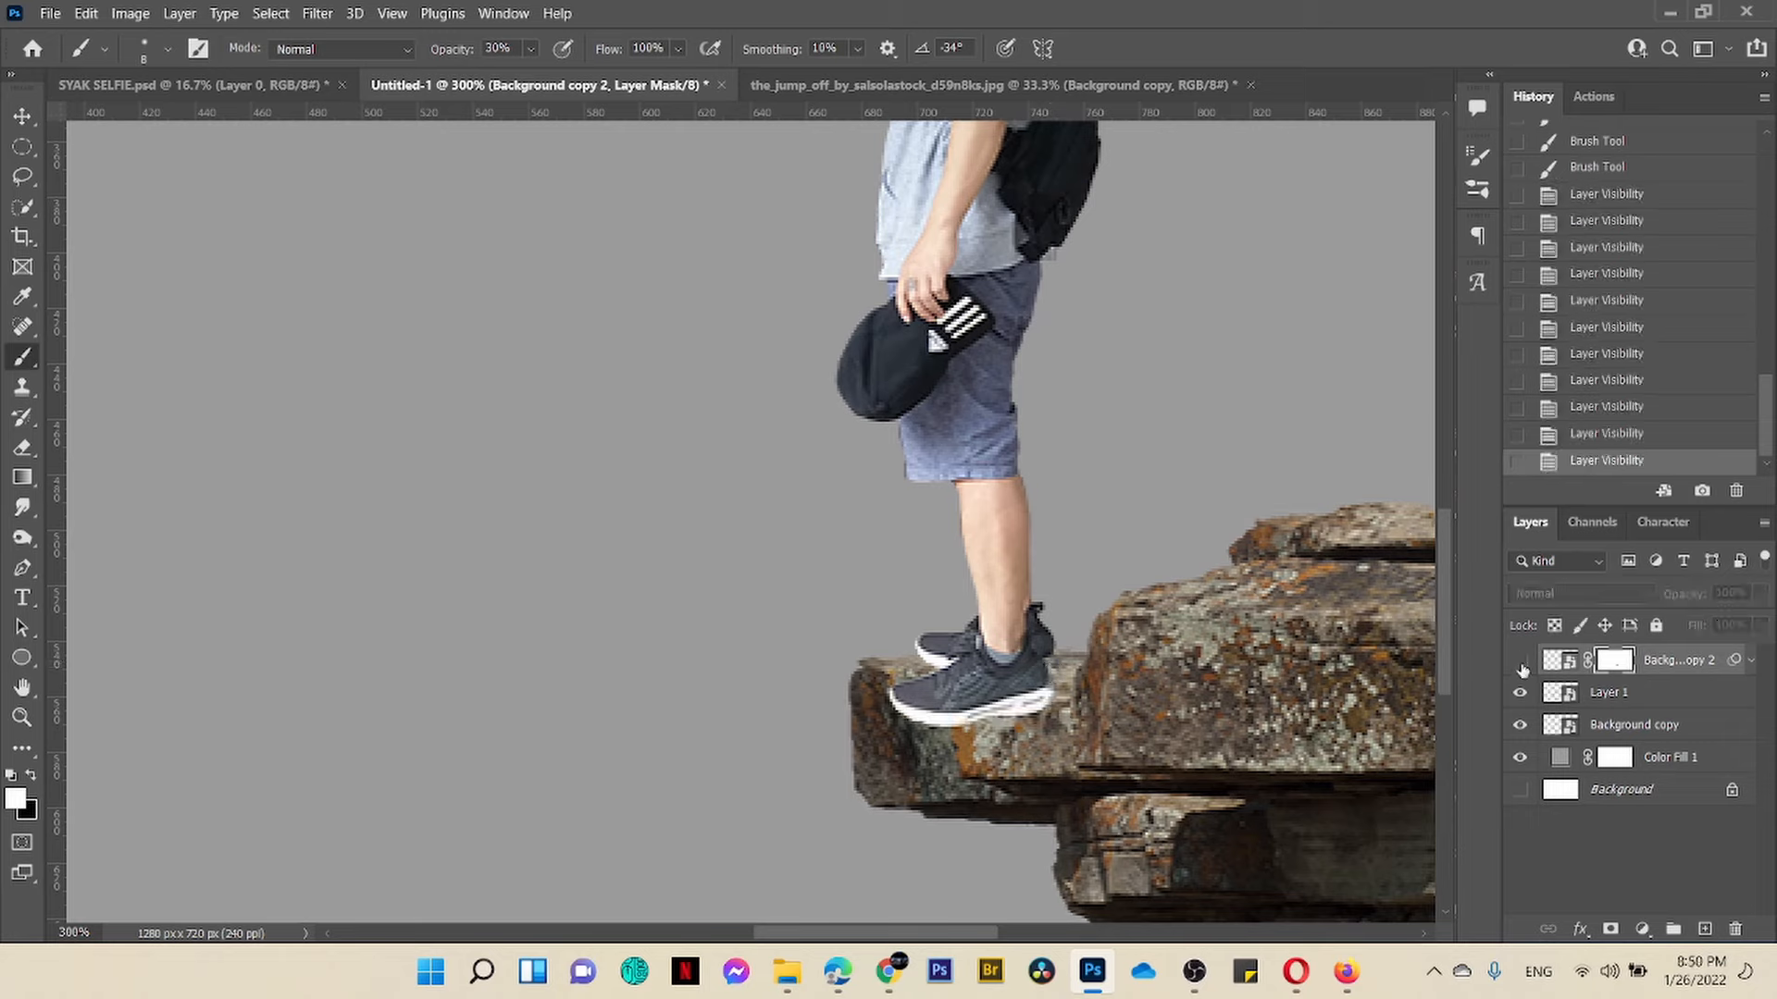
left_click(1522, 664)
key("ctrl+0")
left_click(1520, 729)
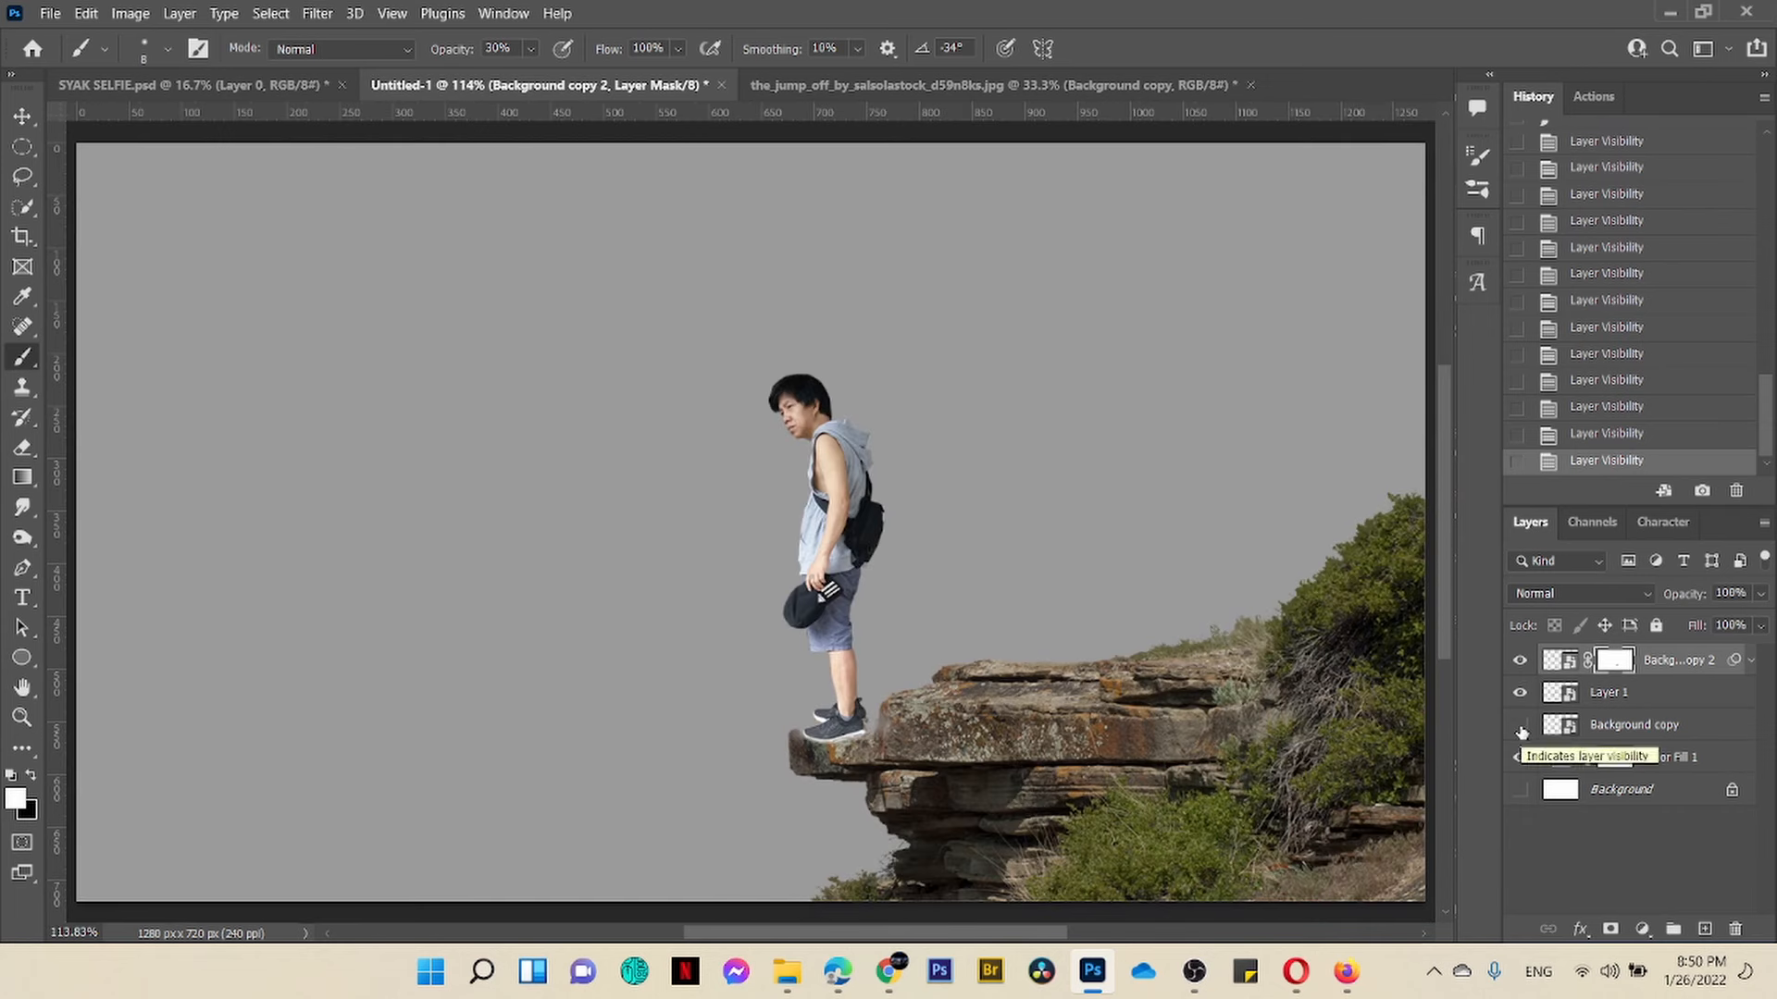
left_click(1520, 729)
left_click(1520, 729)
left_click(1520, 729)
left_click(1522, 665)
left_click(1523, 668)
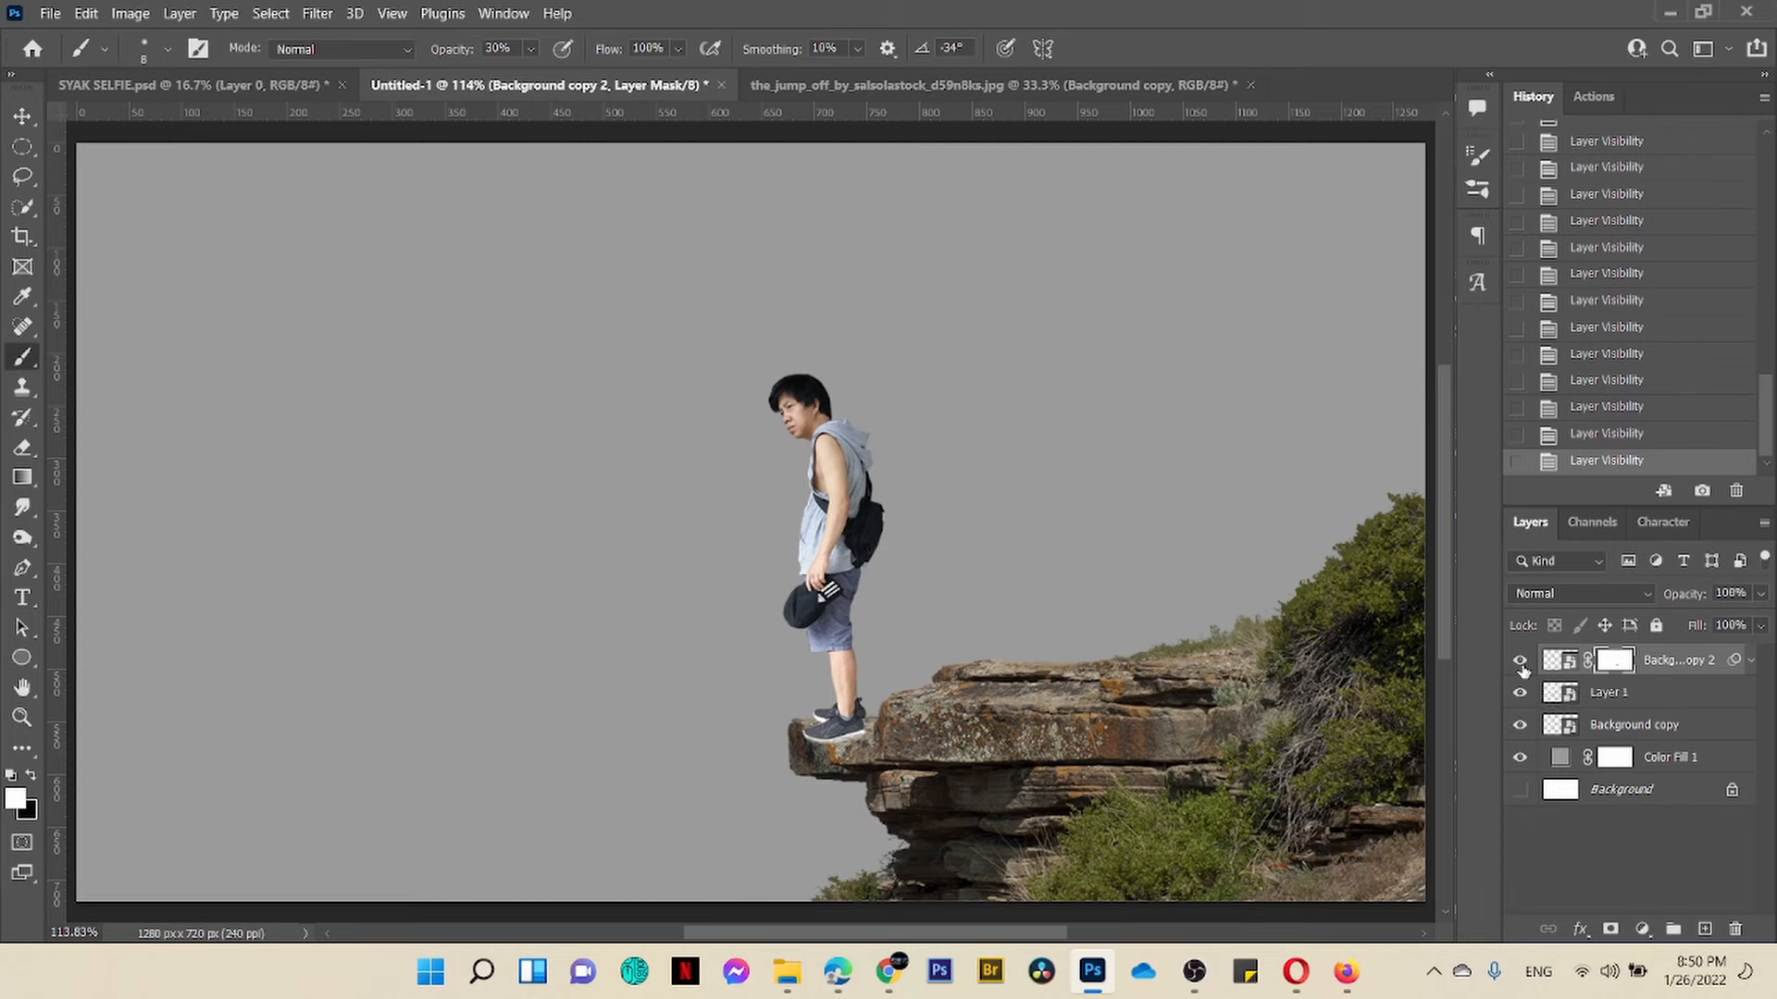
Step: Rename the man's layer to telio
double_click(1628, 694)
type("tello")
key("Return")
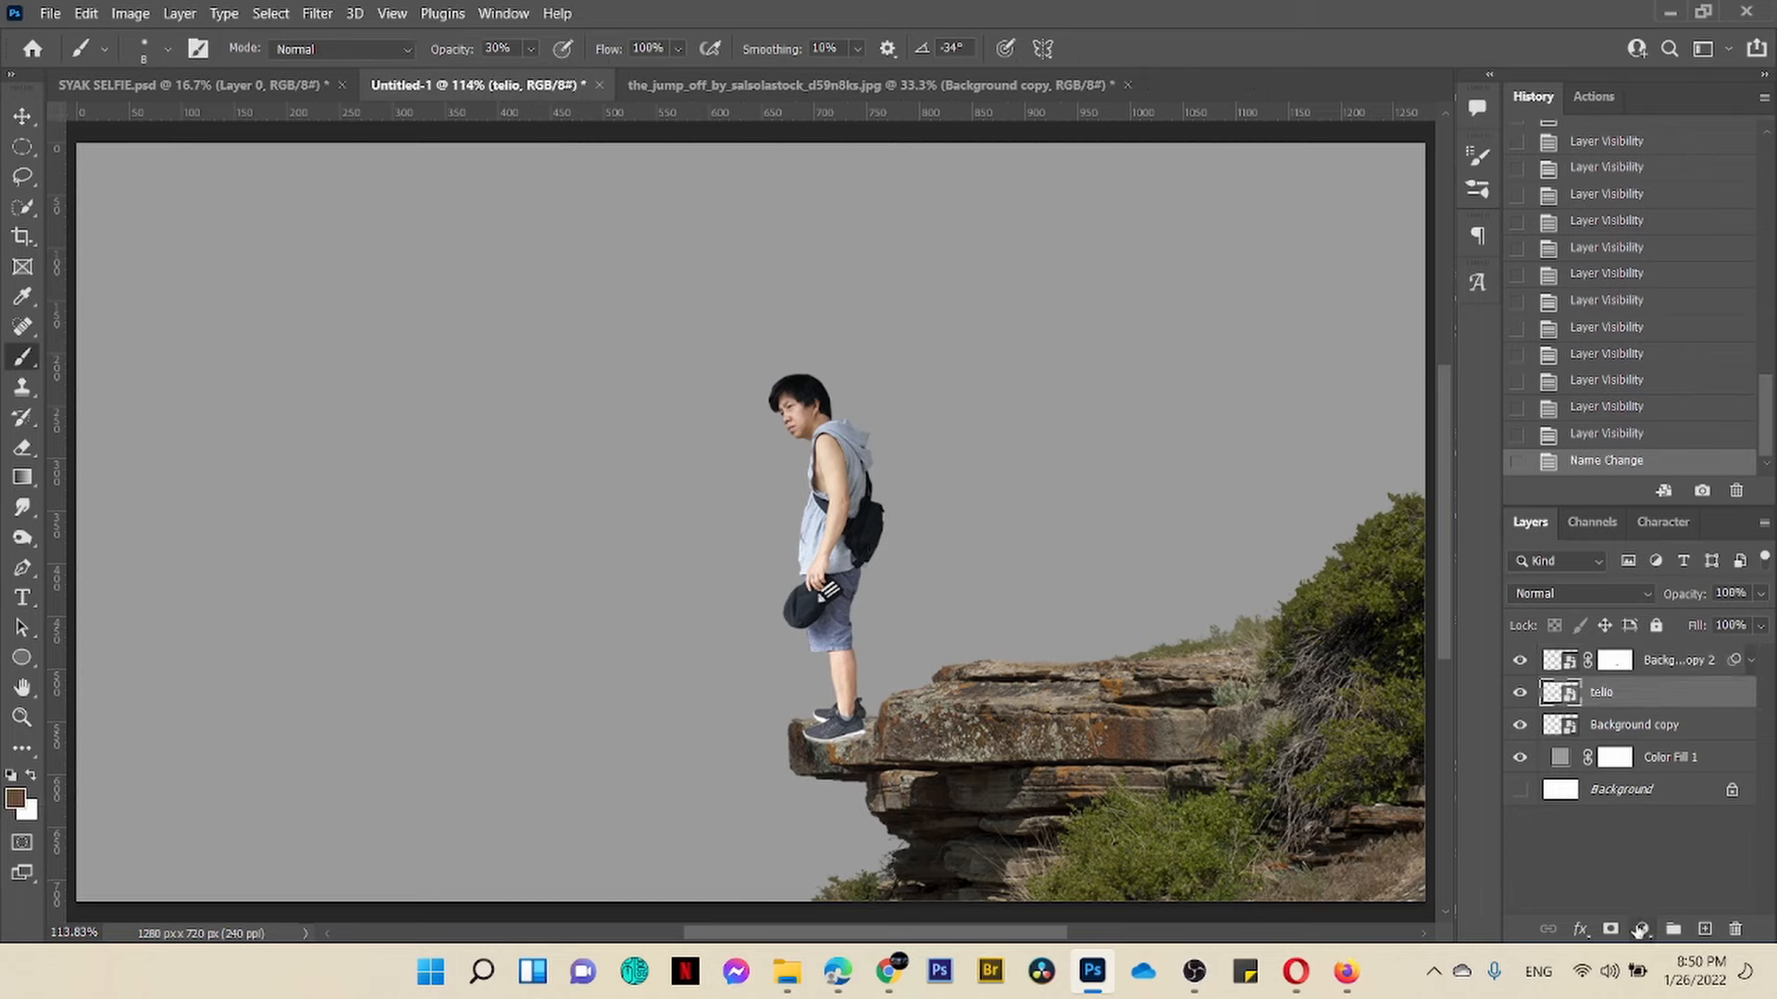
Step: Add a Curves adjustment clipped to the man's layer and darken him by lowering the shadows and the white point
left_click(1641, 930)
left_click(1677, 641)
left_click(1396, 775)
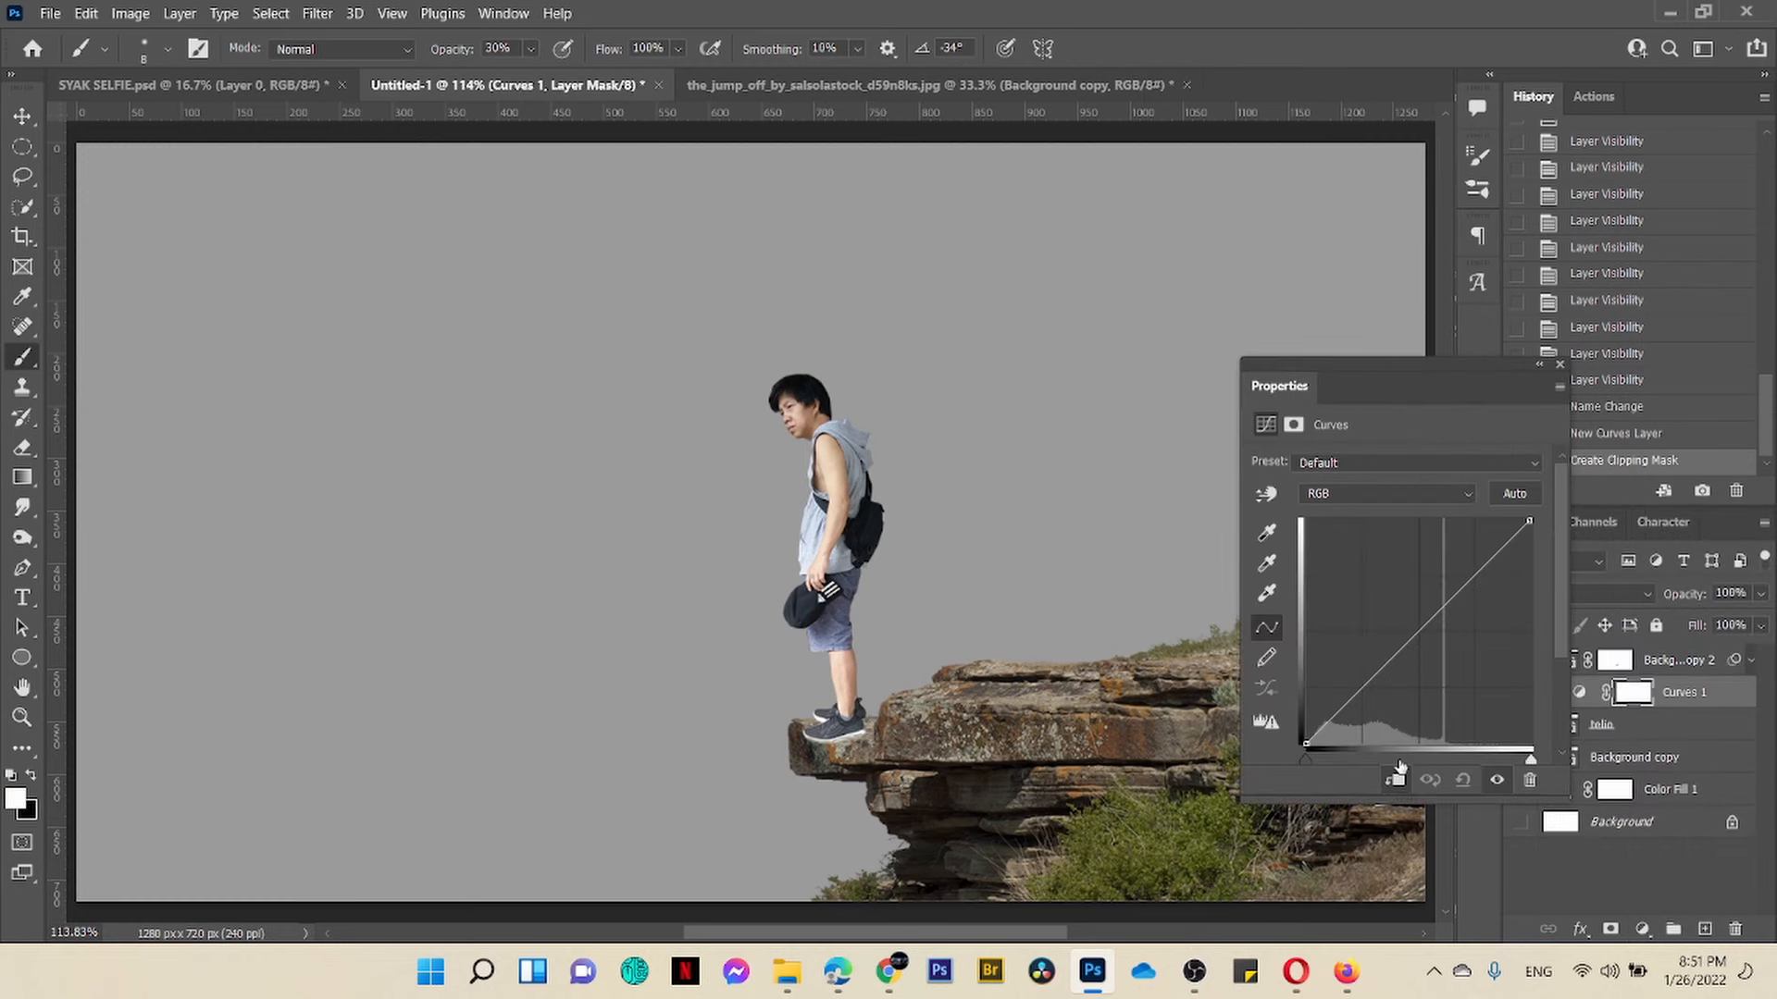
left_click_drag(1367, 684, 1368, 709)
left_click_drag(1530, 521, 1530, 541)
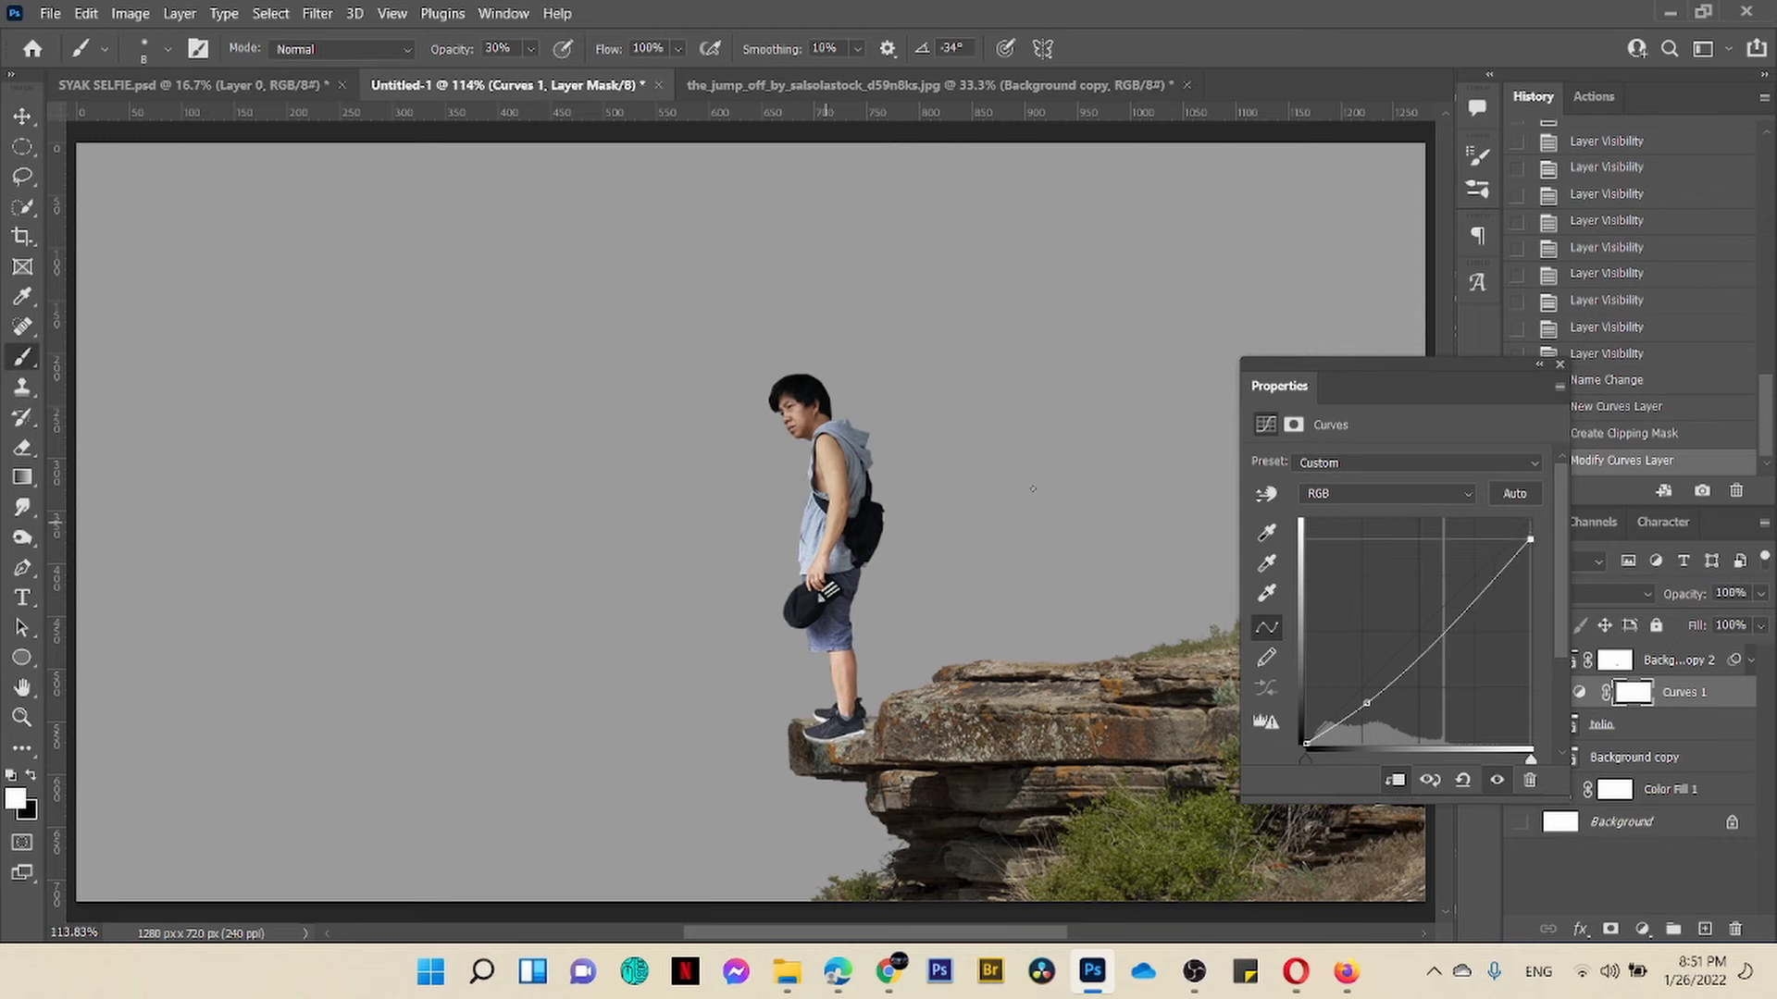
left_click(1559, 366)
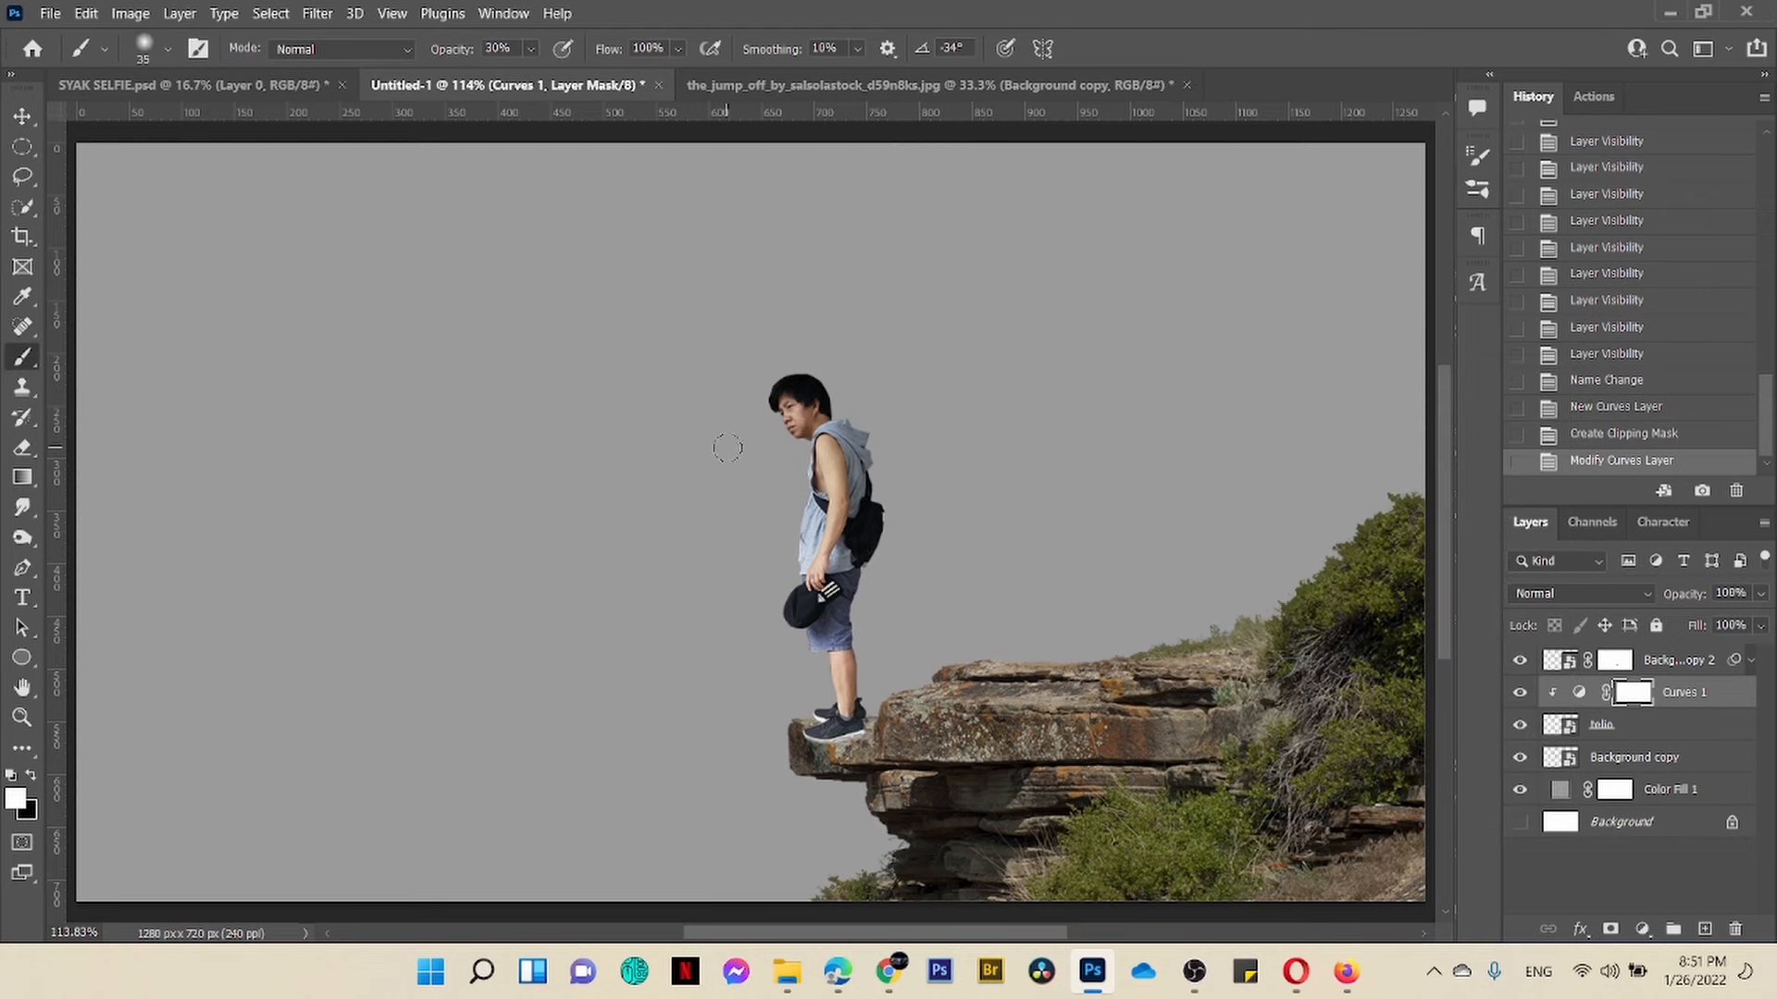
Step: Paint black on the Curves mask at 18% opacity over the man's face and chest, and compare with the adjustment hidden
key("x")
left_click(531, 49)
left_click_drag(538, 74, 525, 74)
left_click_drag(784, 409, 814, 466)
left_click_drag(813, 466, 788, 405)
left_click_drag(810, 485, 796, 465)
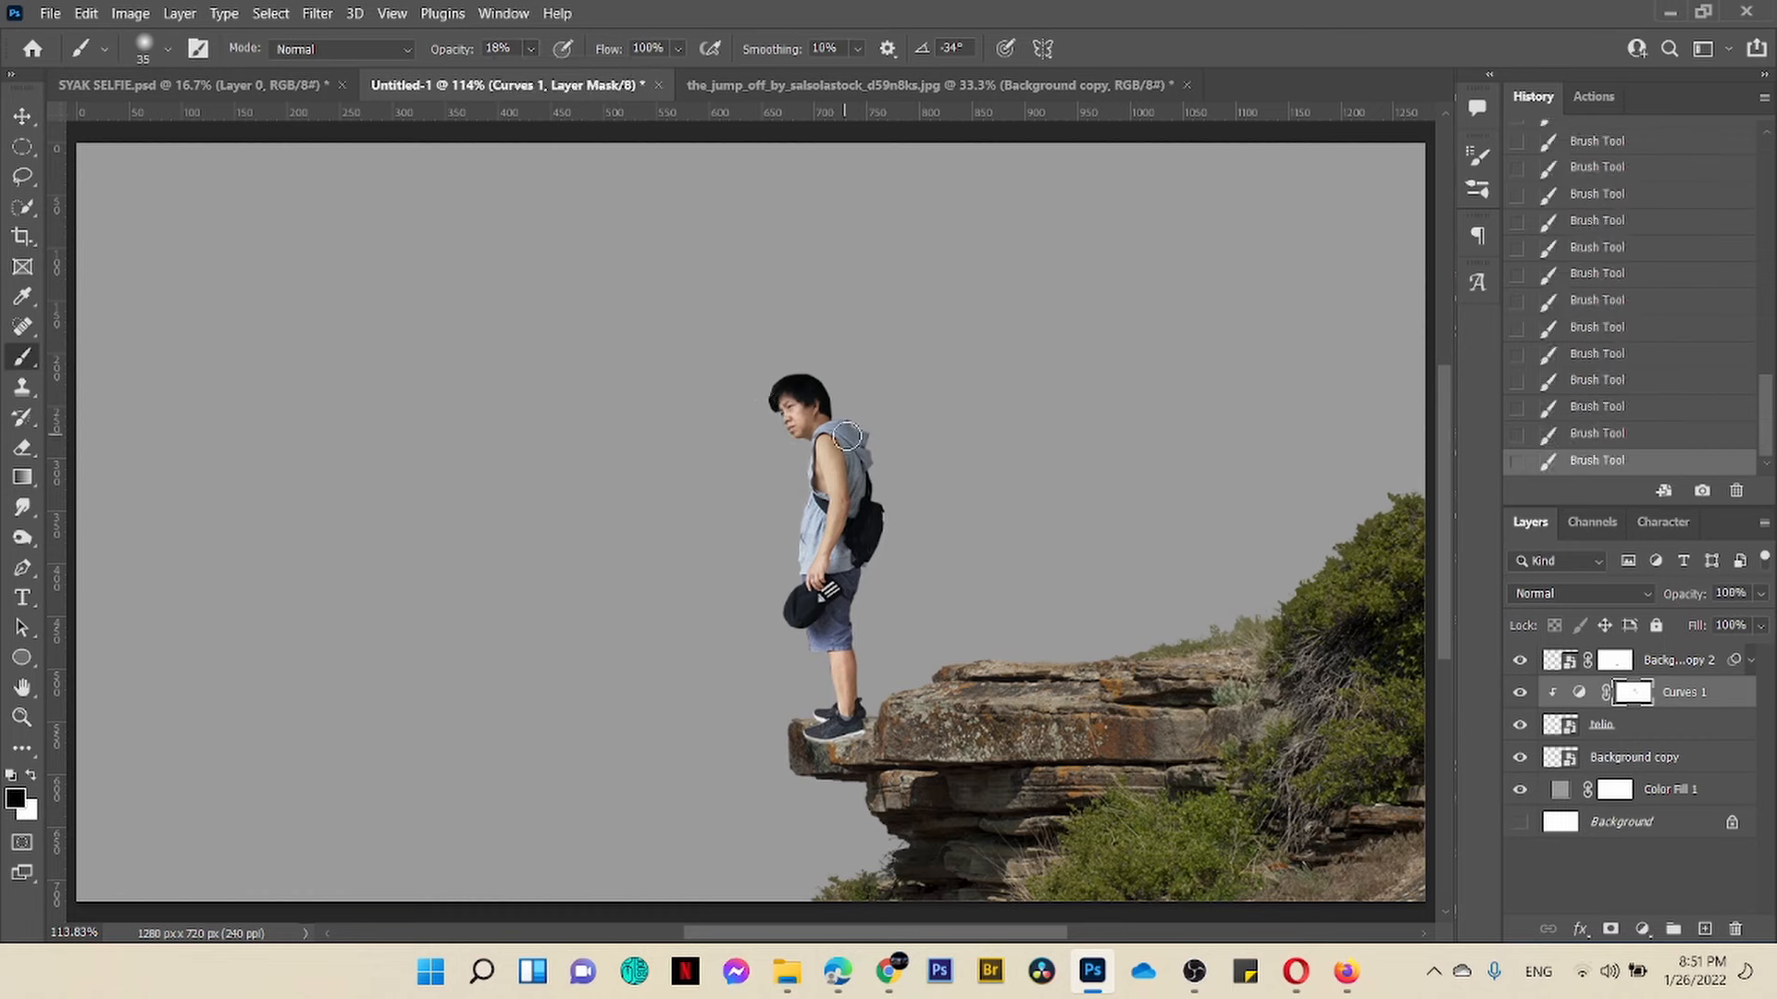
left_click(1519, 695)
left_click(1519, 695)
left_click(1519, 695)
left_click(1519, 695)
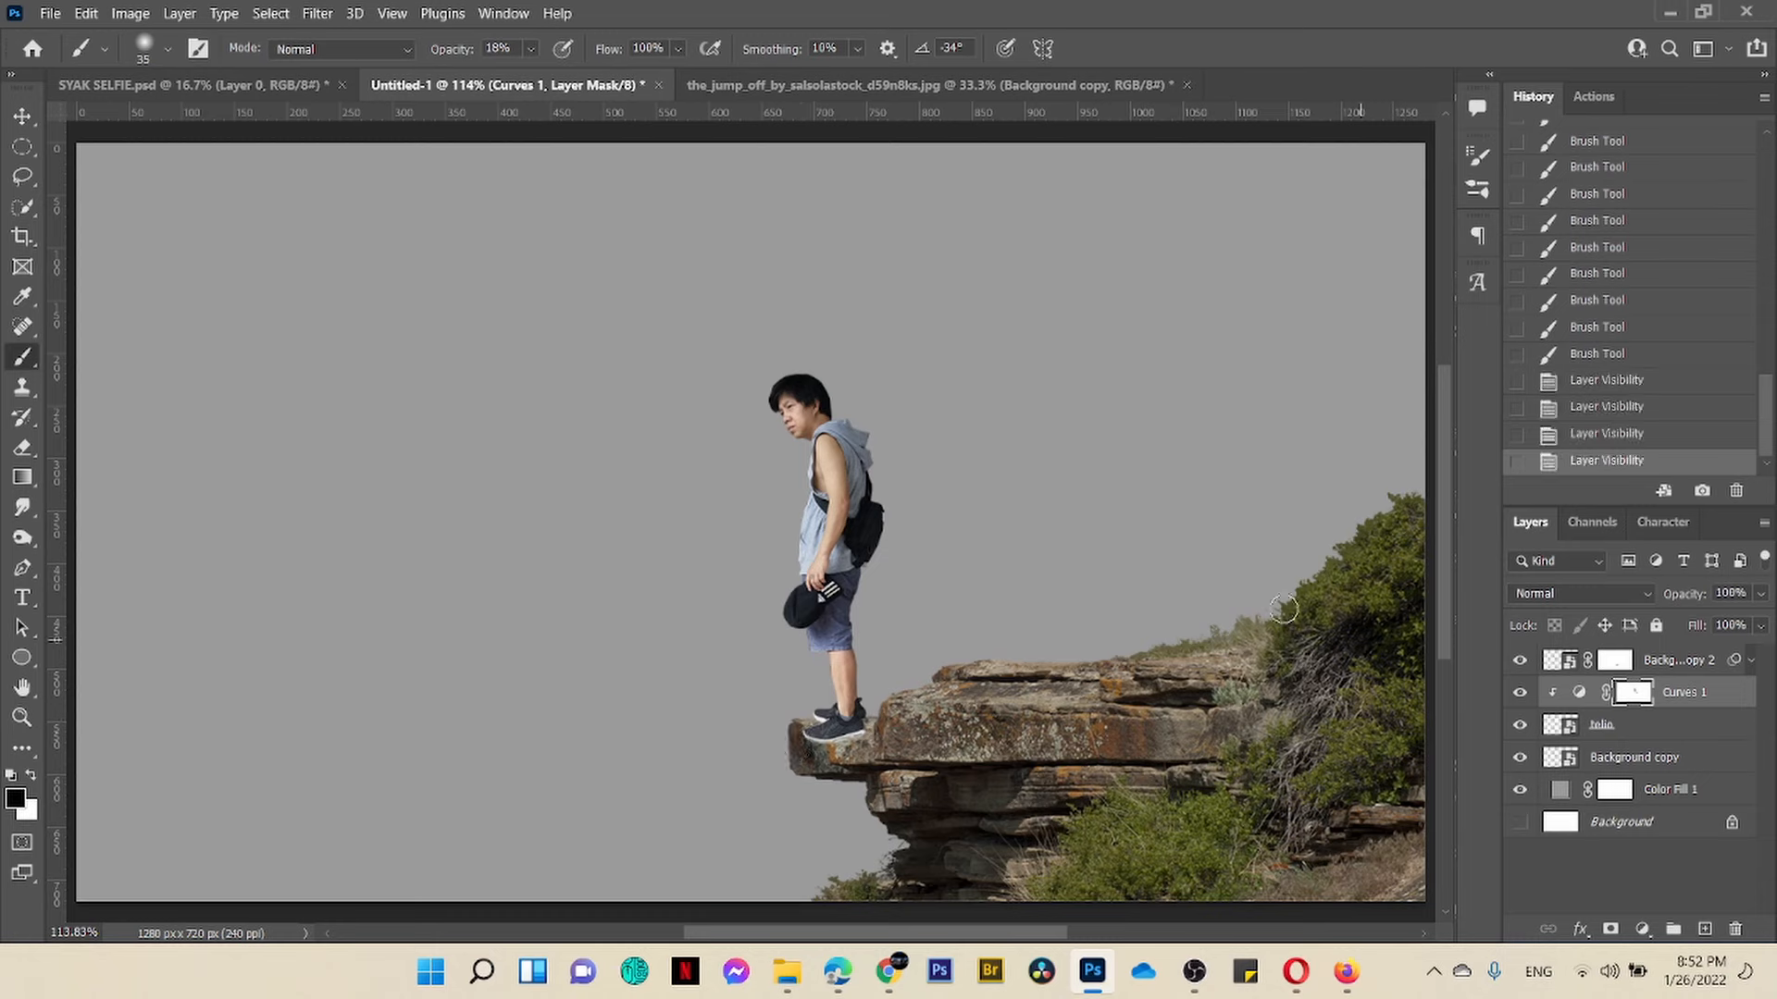
Step: Reduce the brush to 25 px and brush more black on the Curves mask around the man's face and front
left_click(812, 430)
key("bracketleft")
key("bracketleft")
left_click(807, 429)
left_click(805, 427)
left_click(802, 429)
left_click(800, 432)
left_click(798, 445)
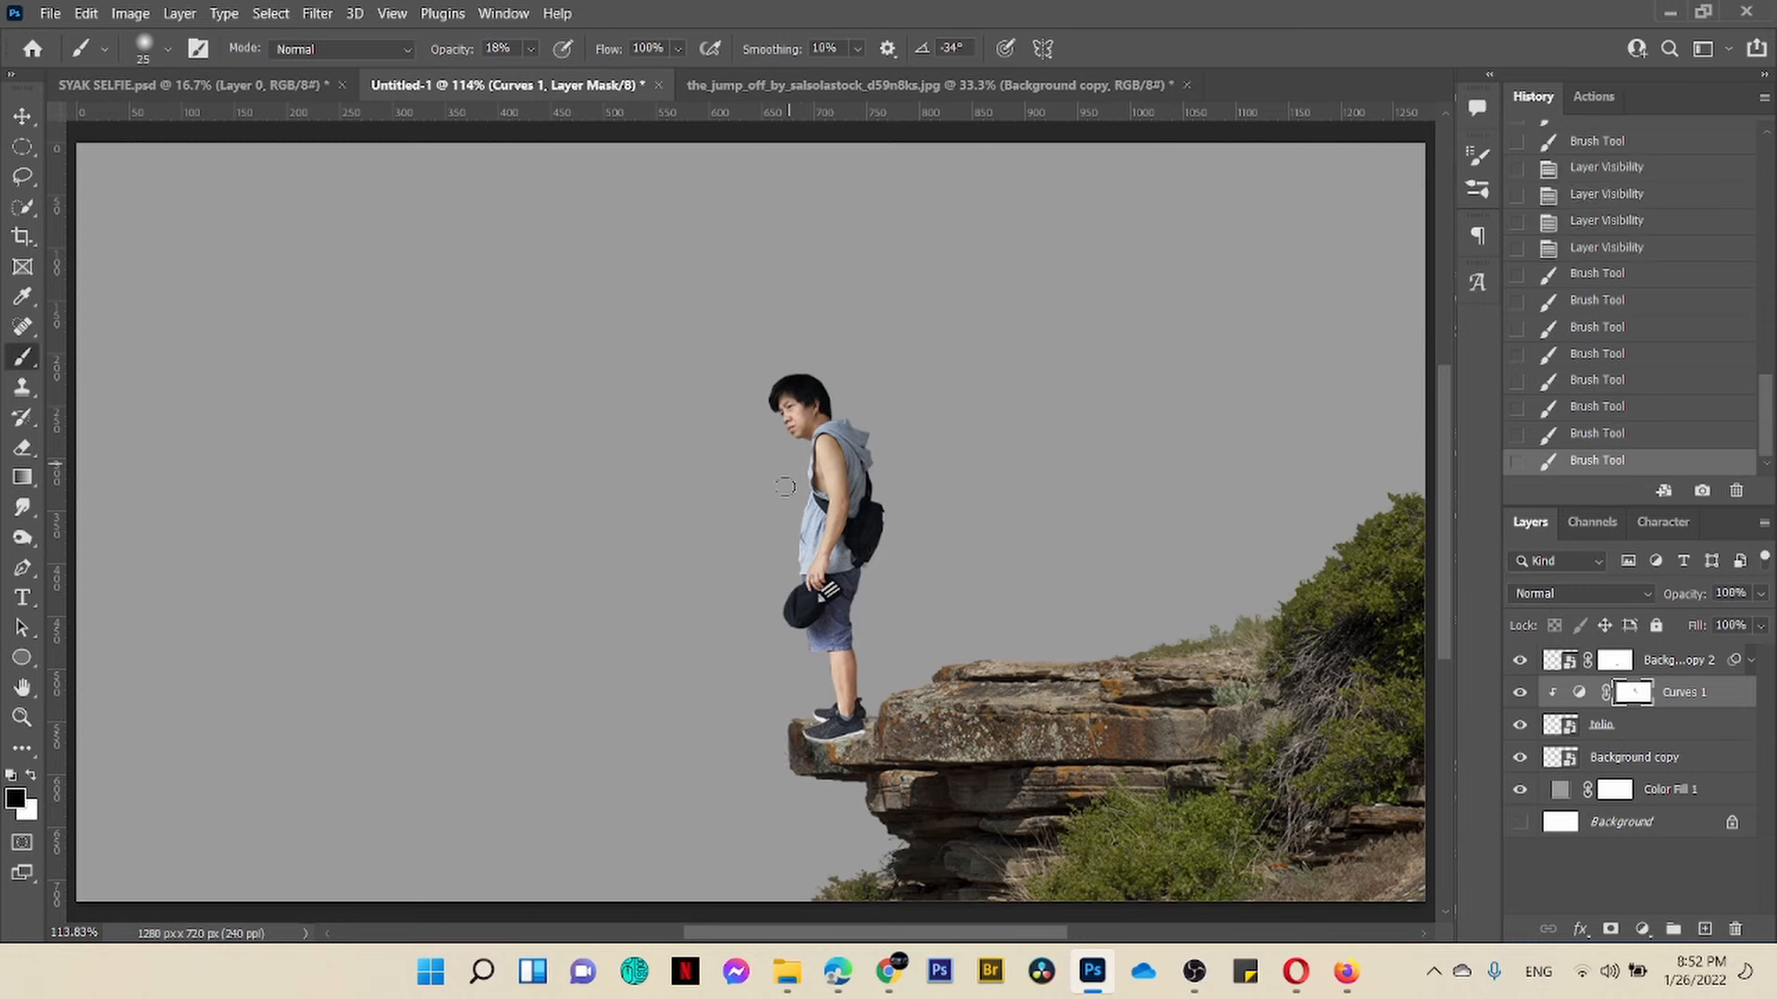
left_click(792, 479)
Step: Create a new layer directly above the lower cliff layer and reduce the brush to 9 px
left_click(1633, 757)
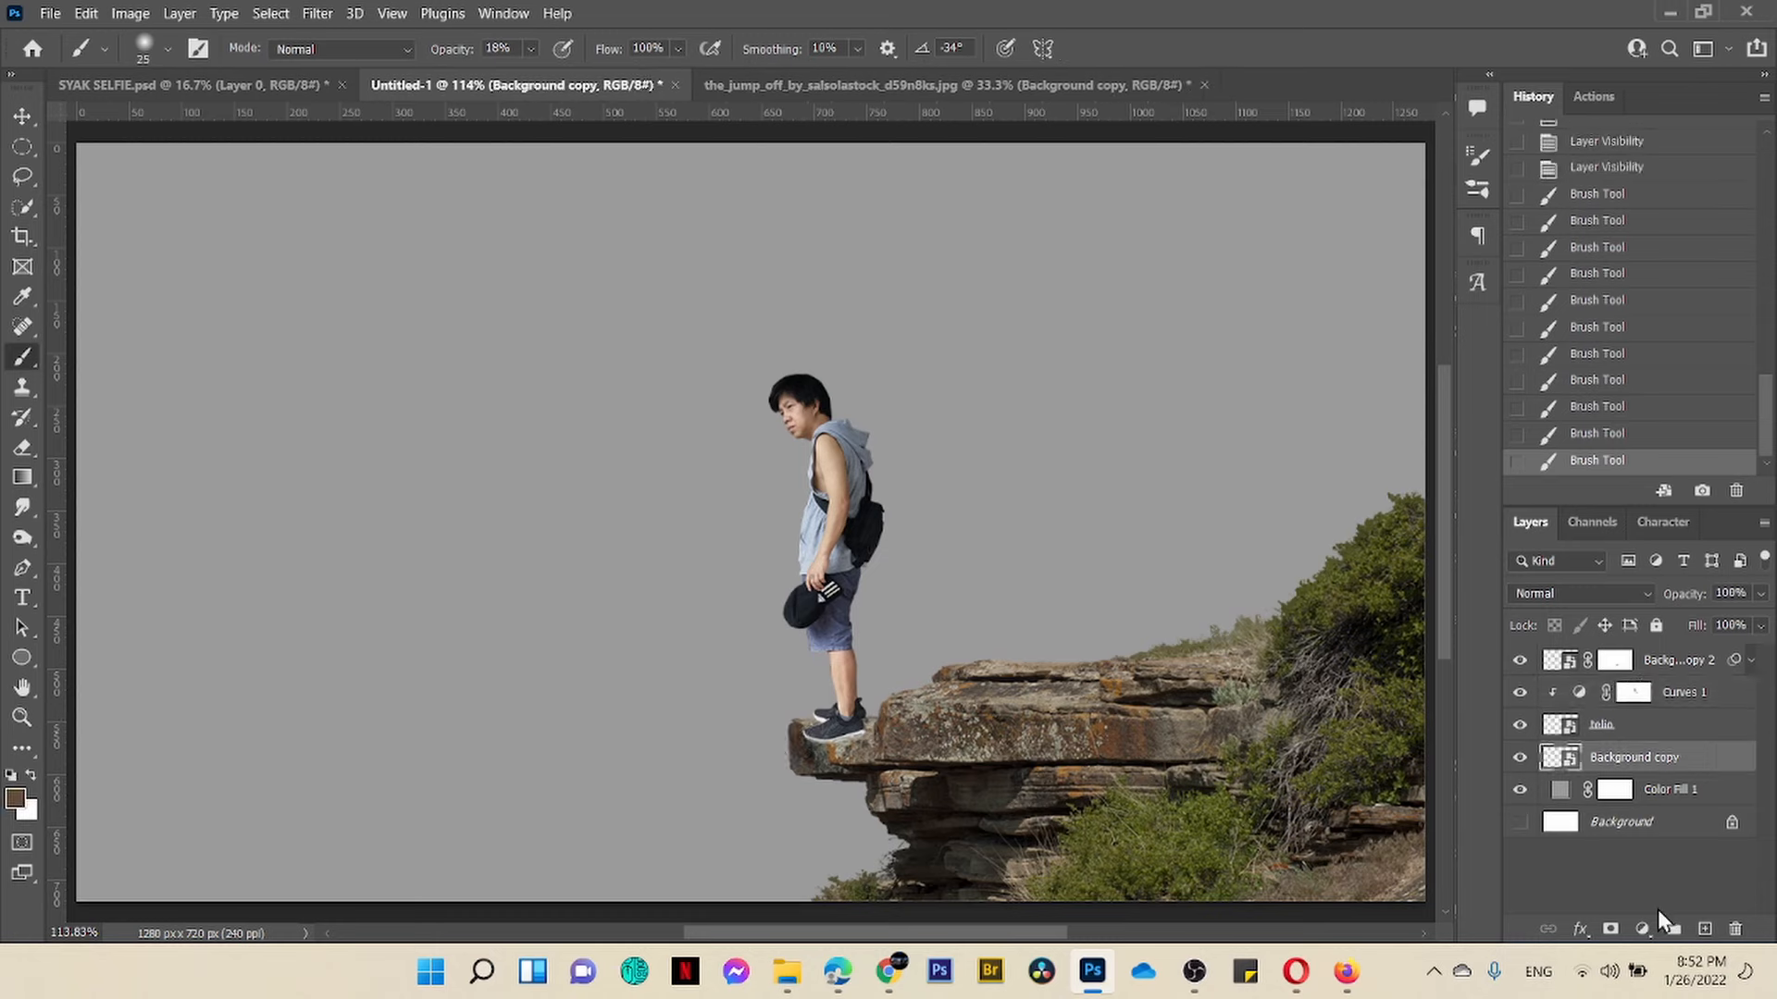
left_click(1704, 928)
key("bracketleft")
key("bracketleft")
key("bracketleft")
key("bracketleft")
Step: Paint brown contact shadows under the man's shoes on the new layer, raising the brush opacity to 43%
left_click(816, 745)
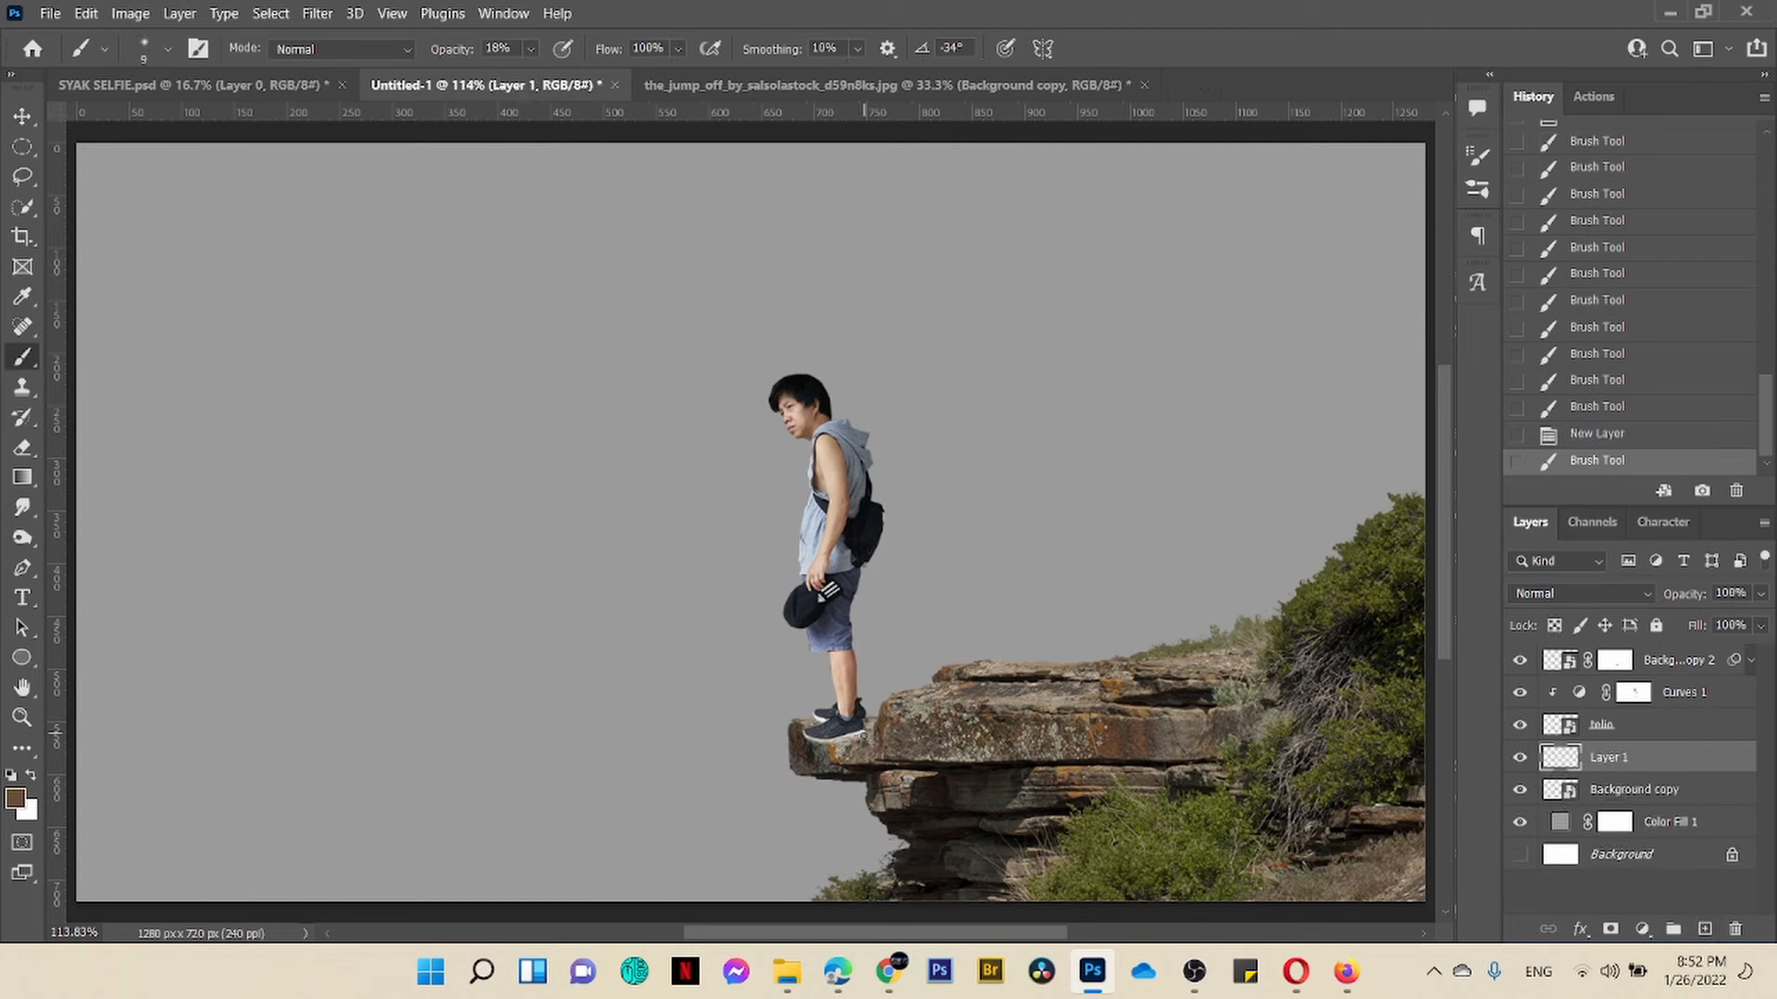
left_click(818, 746)
left_click(820, 745)
left_click(821, 746)
left_click(822, 746)
left_click(868, 733)
left_click(1519, 757)
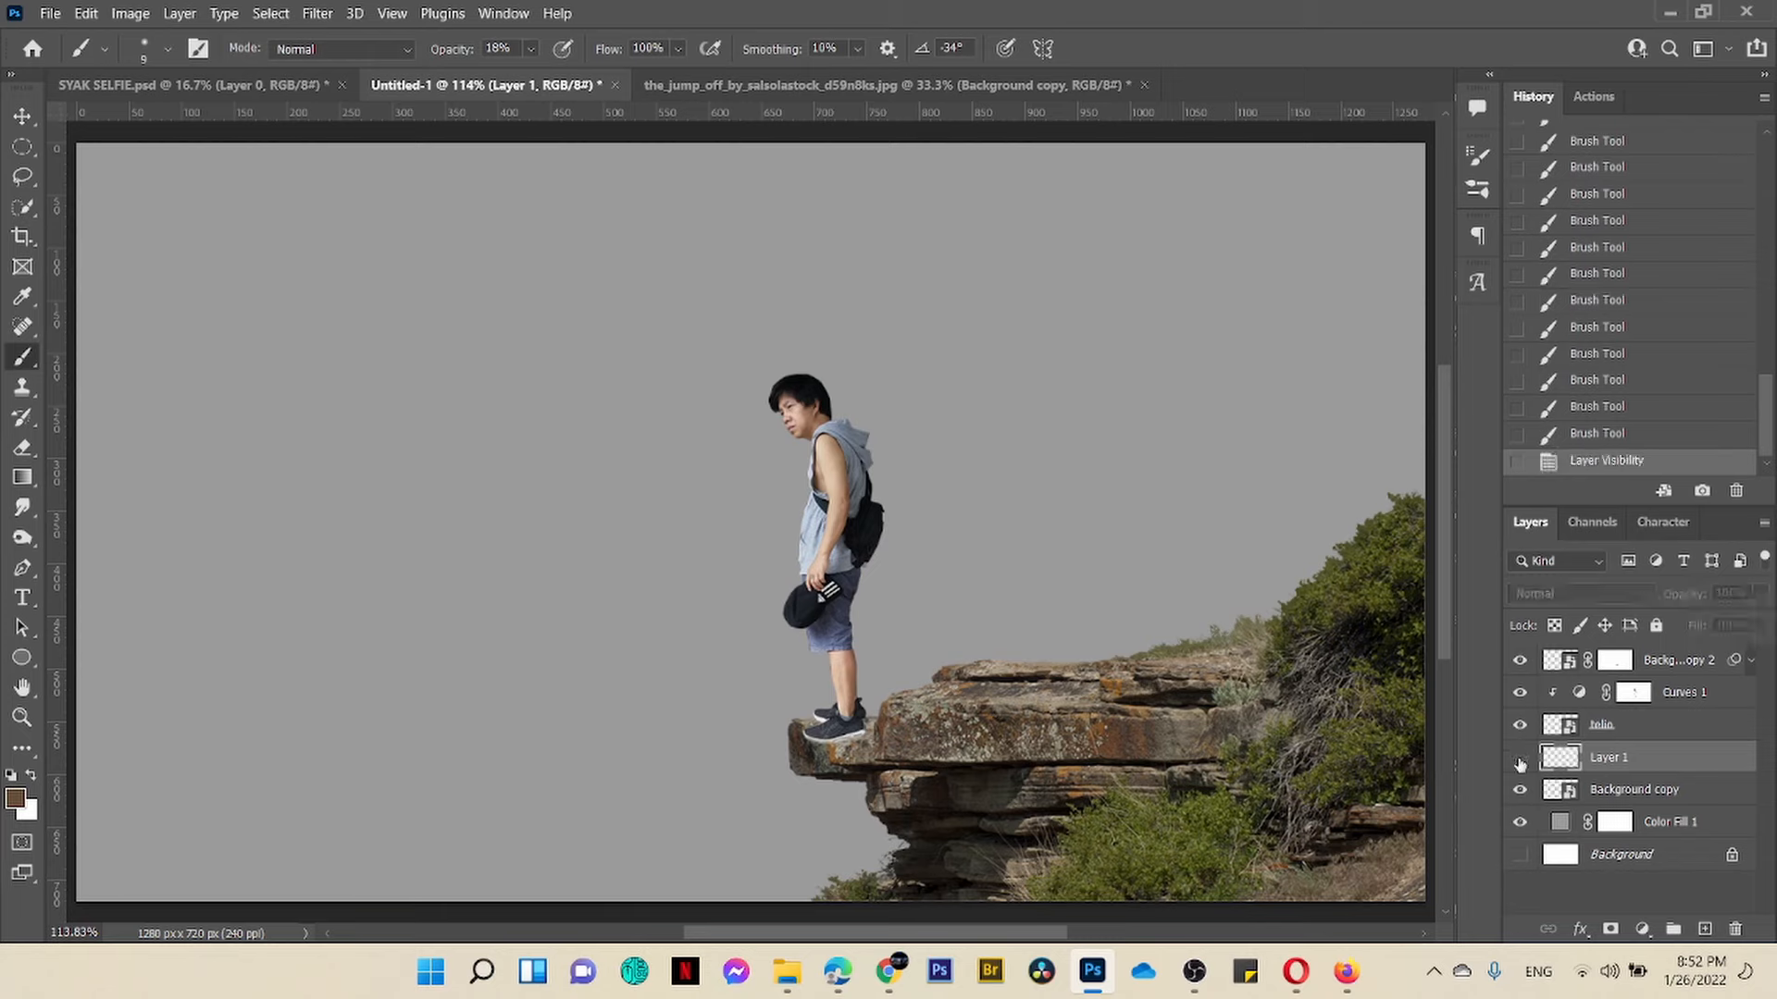
left_click(1518, 757)
left_click_drag(819, 755, 861, 741)
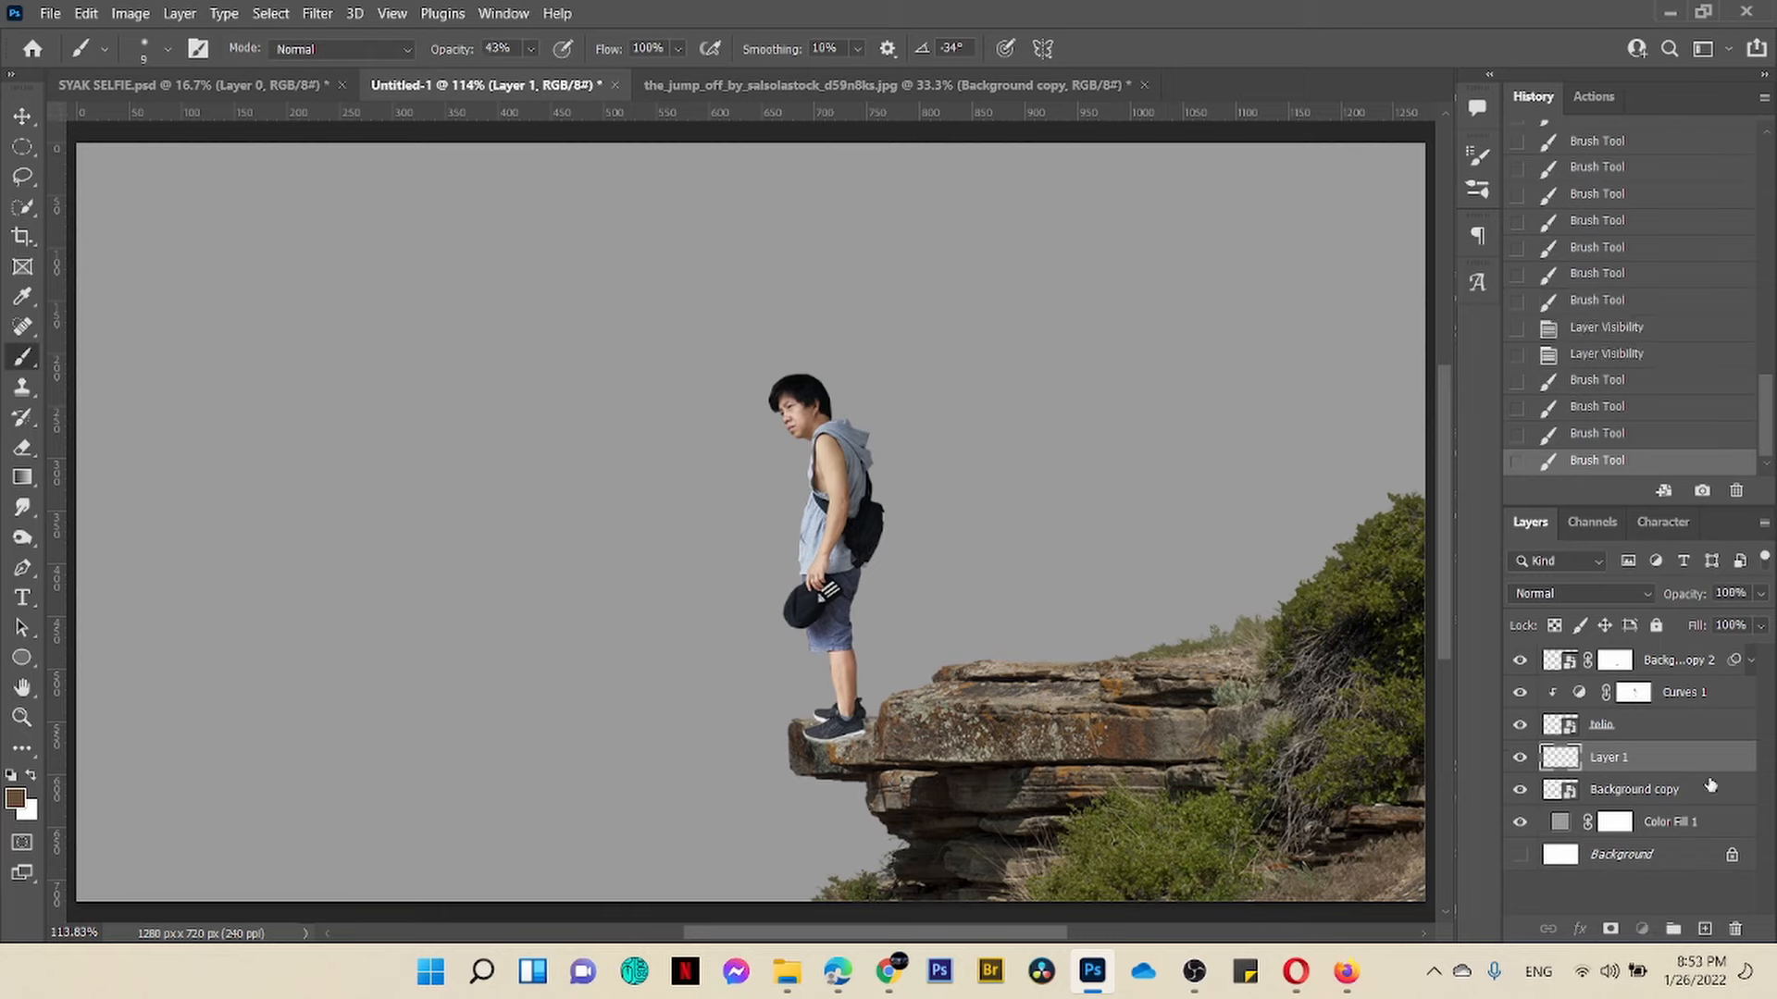
Step: Add another layer above the Curves adjustment and brush brown along the shoe soles and ledge at 29% opacity
key("ctrl+shift+alt+n")
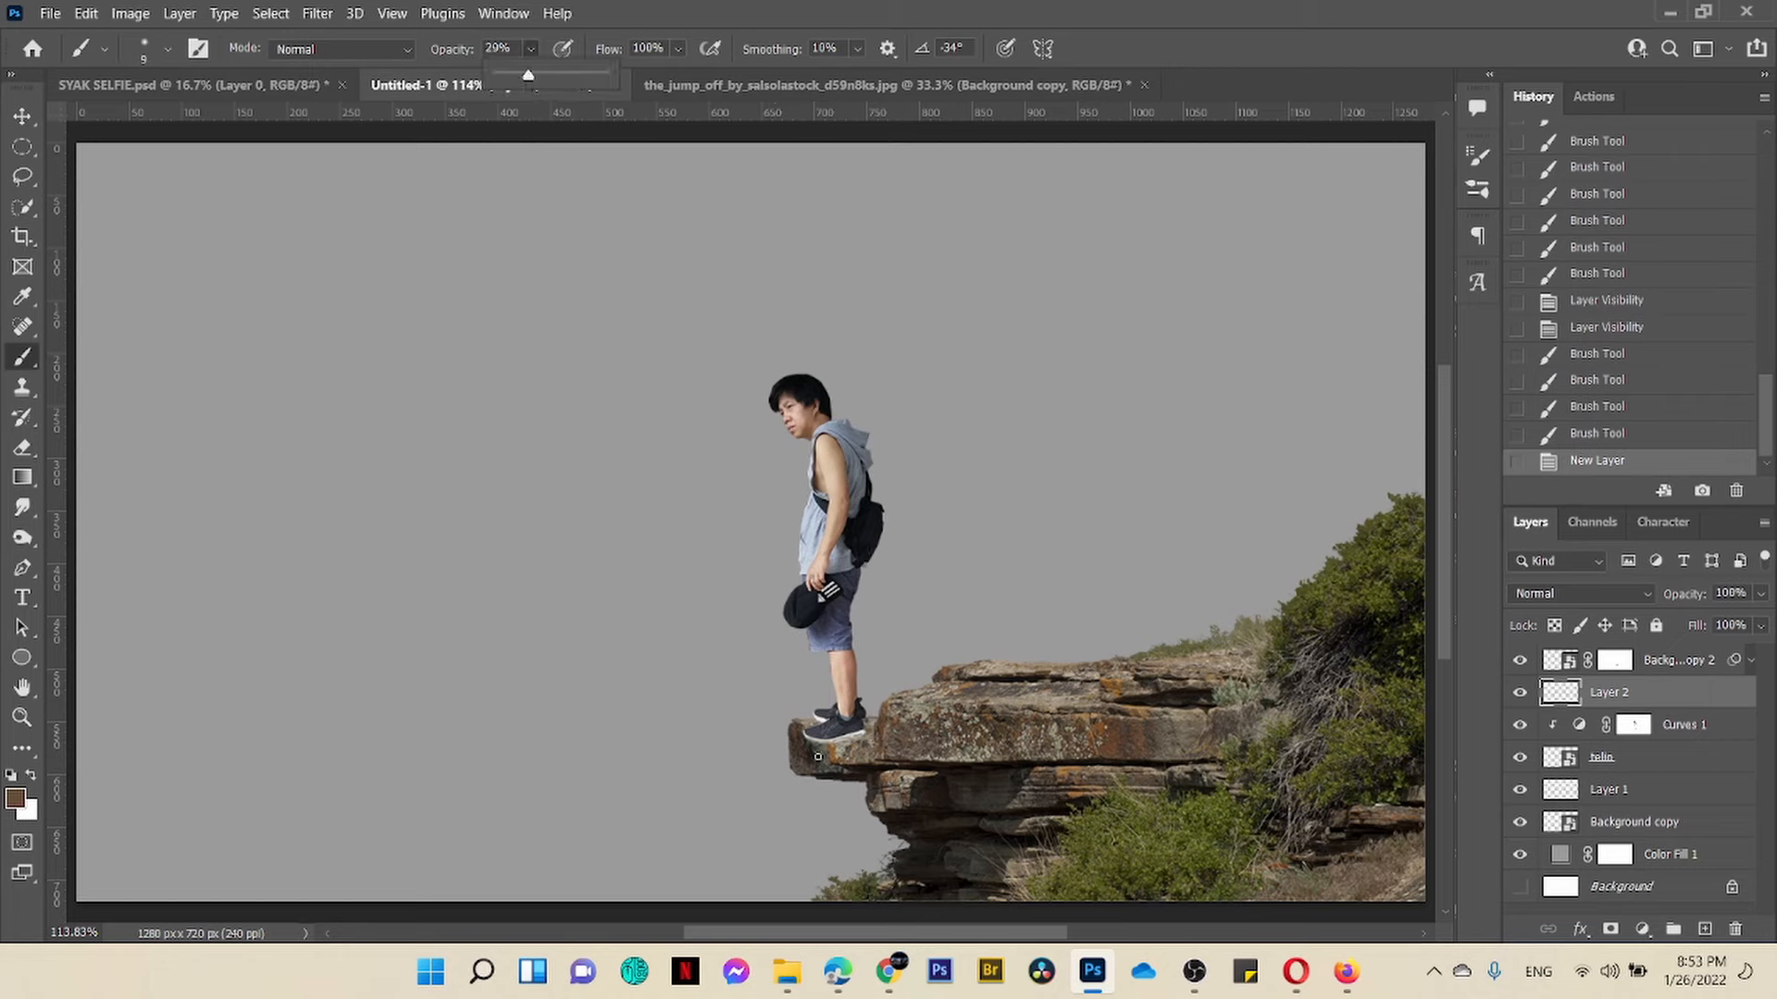
left_click_drag(818, 757, 856, 743)
mouse_move(833, 745)
left_mouse_down()
mouse_move(872, 732)
mouse_move(819, 746)
left_mouse_up()
left_click_drag(809, 745, 824, 744)
left_click_drag(807, 744, 822, 746)
left_click_drag(806, 743, 818, 746)
left_click_drag(805, 743, 816, 747)
left_click_drag(804, 744, 814, 748)
left_click_drag(804, 746, 811, 749)
left_click_drag(808, 747, 825, 755)
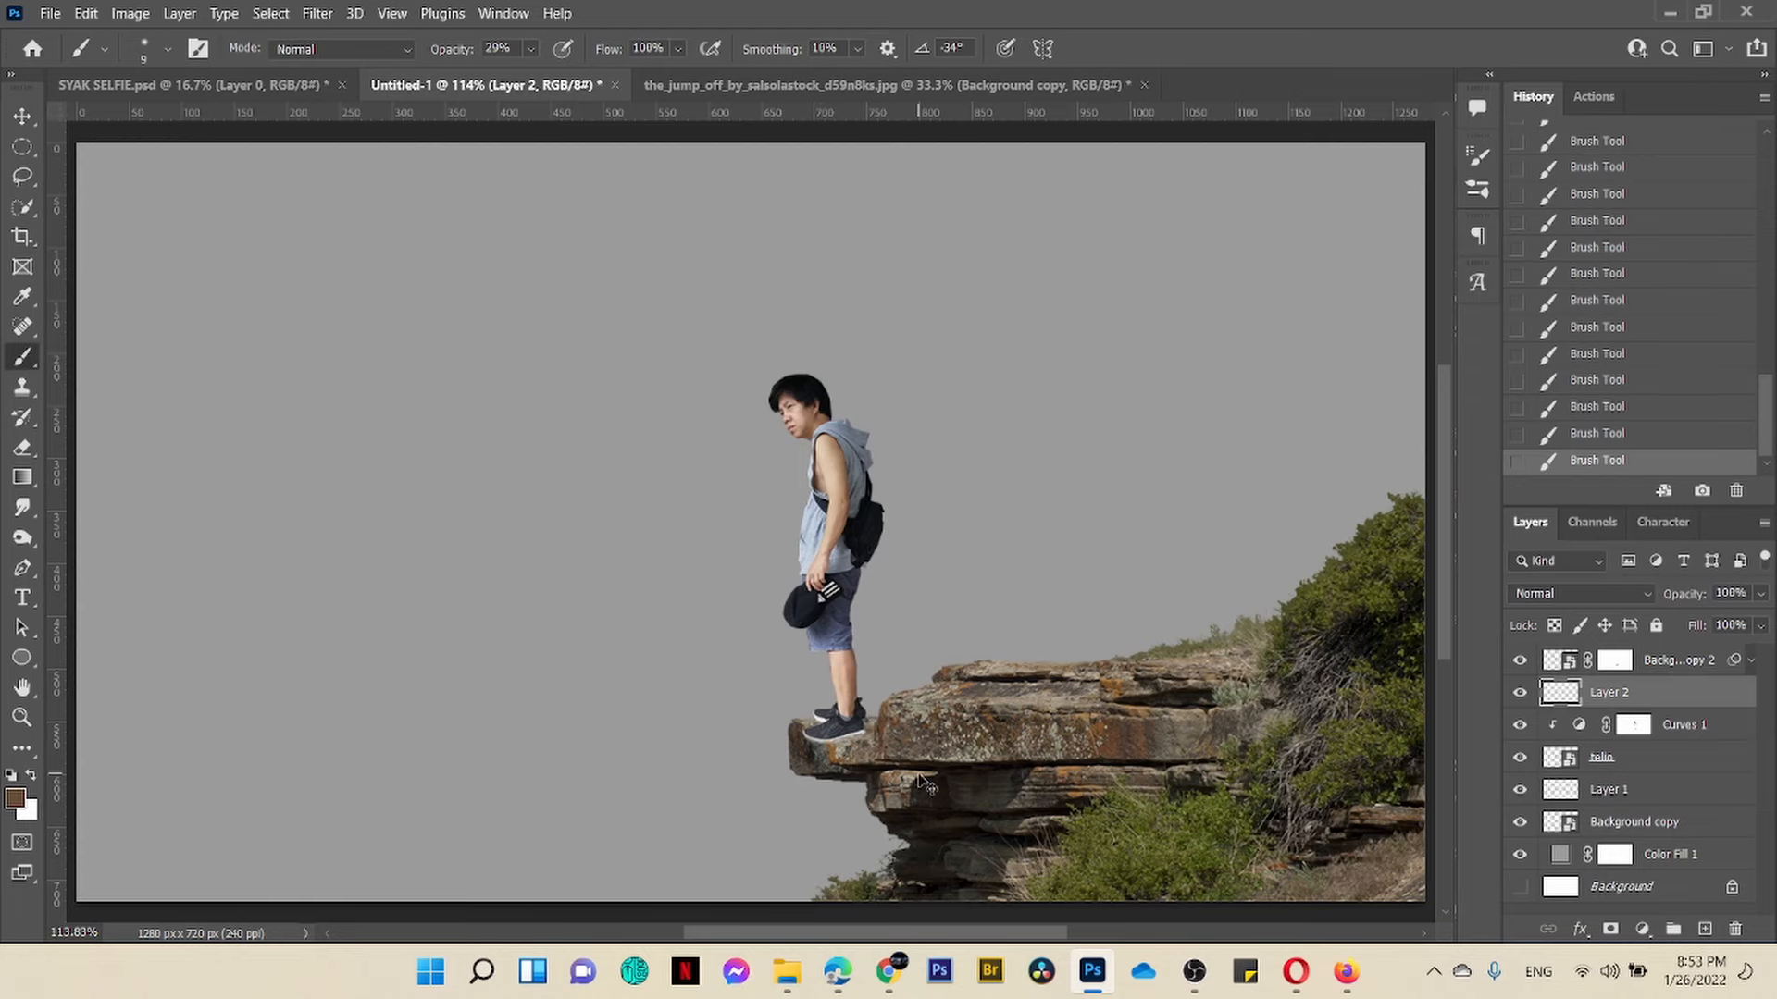
key("ctrl+minus")
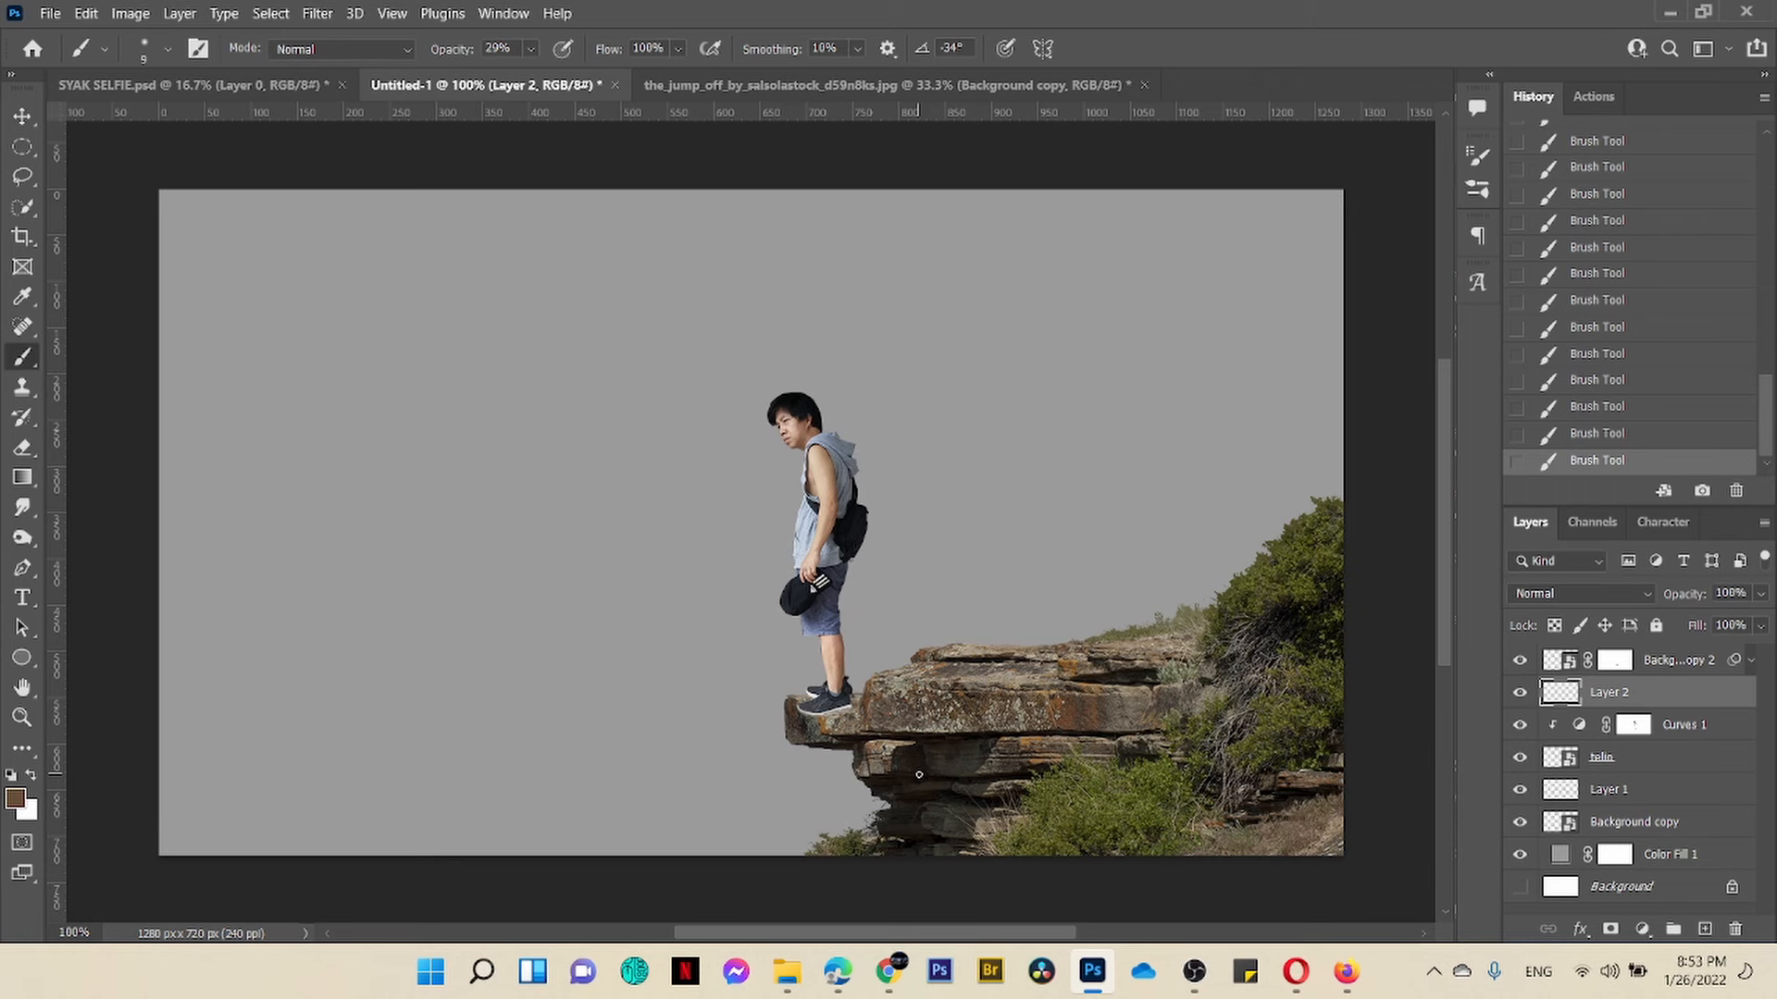
Step: Place the sunset-3875817 city skyline image from the file manager directly above the gray colour fill layer
left_click(1656, 825)
left_click(1520, 823)
left_click(1520, 823)
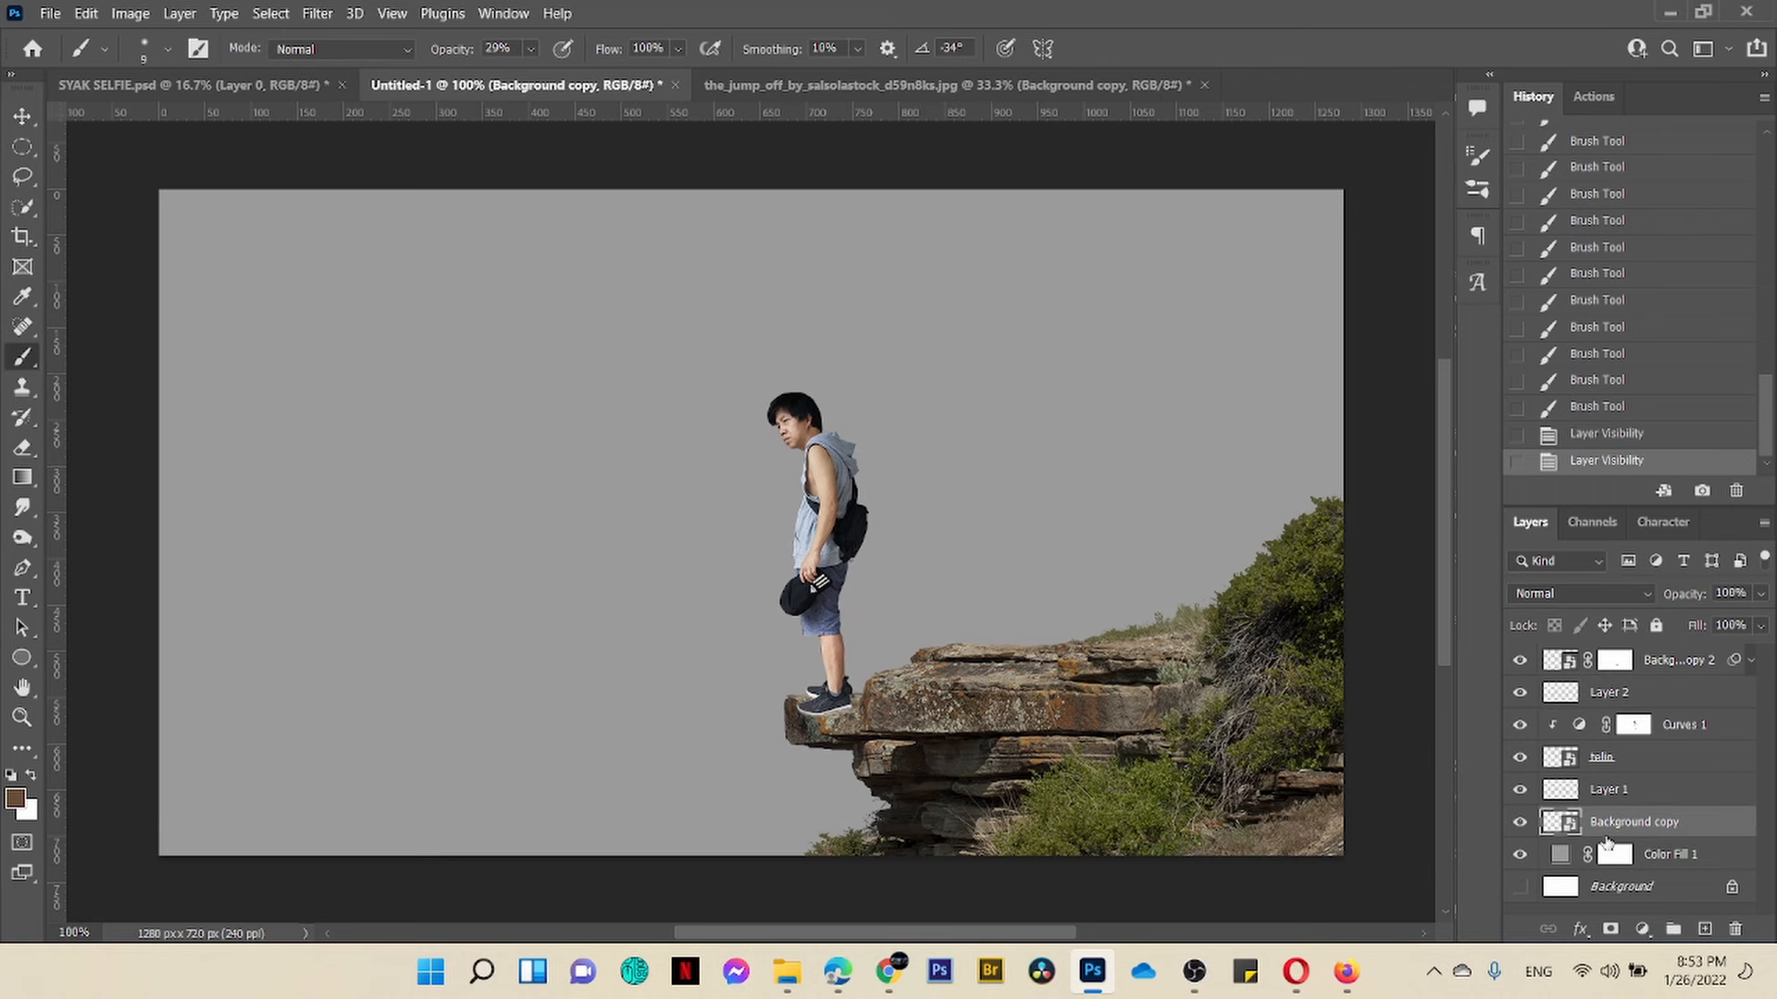
left_click(1669, 857)
key("alt+Tab")
left_click_drag(1084, 210, 1065, 390)
left_click_drag(851, 774, 926, 302)
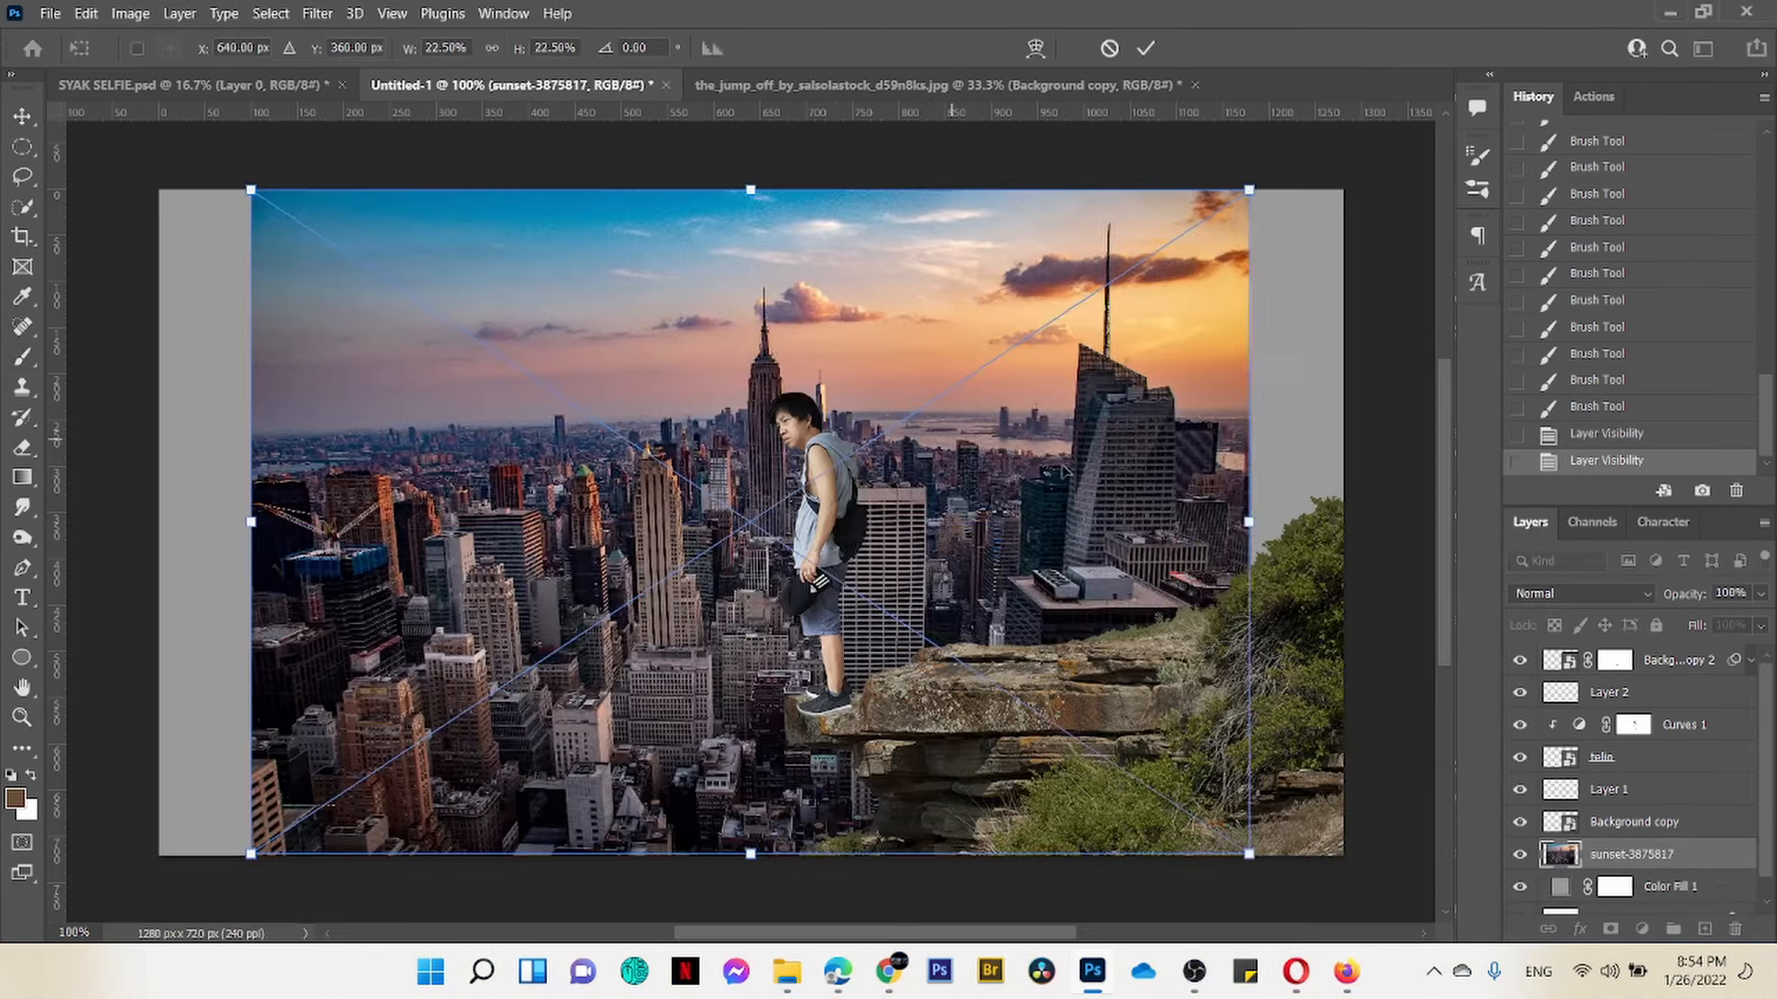
Step: Stretch the sunset skyline image to about 28.29% width and 23.96% height so it covers the whole canvas
left_click_drag(1249, 523, 1342, 525)
left_click_drag(251, 525, 108, 532)
left_click_drag(725, 191, 725, 174)
left_click_drag(1080, 435, 1059, 452)
left_click_drag(1308, 530, 1330, 530)
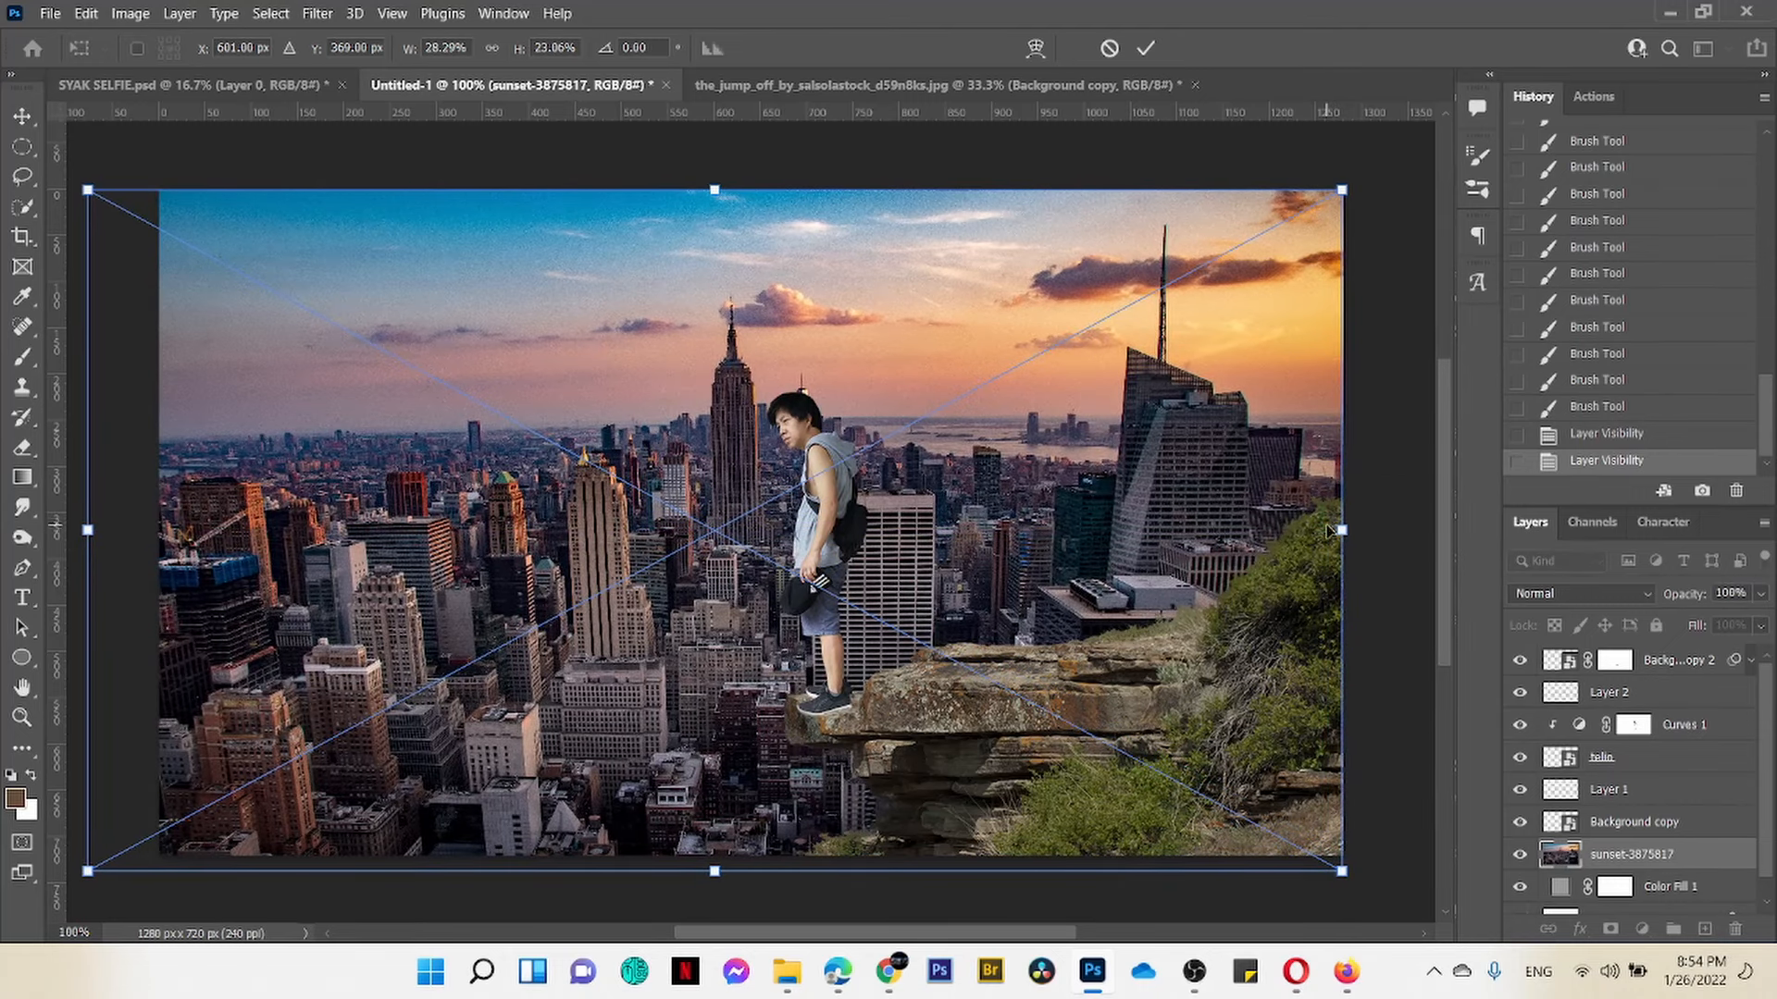
left_click(1146, 48)
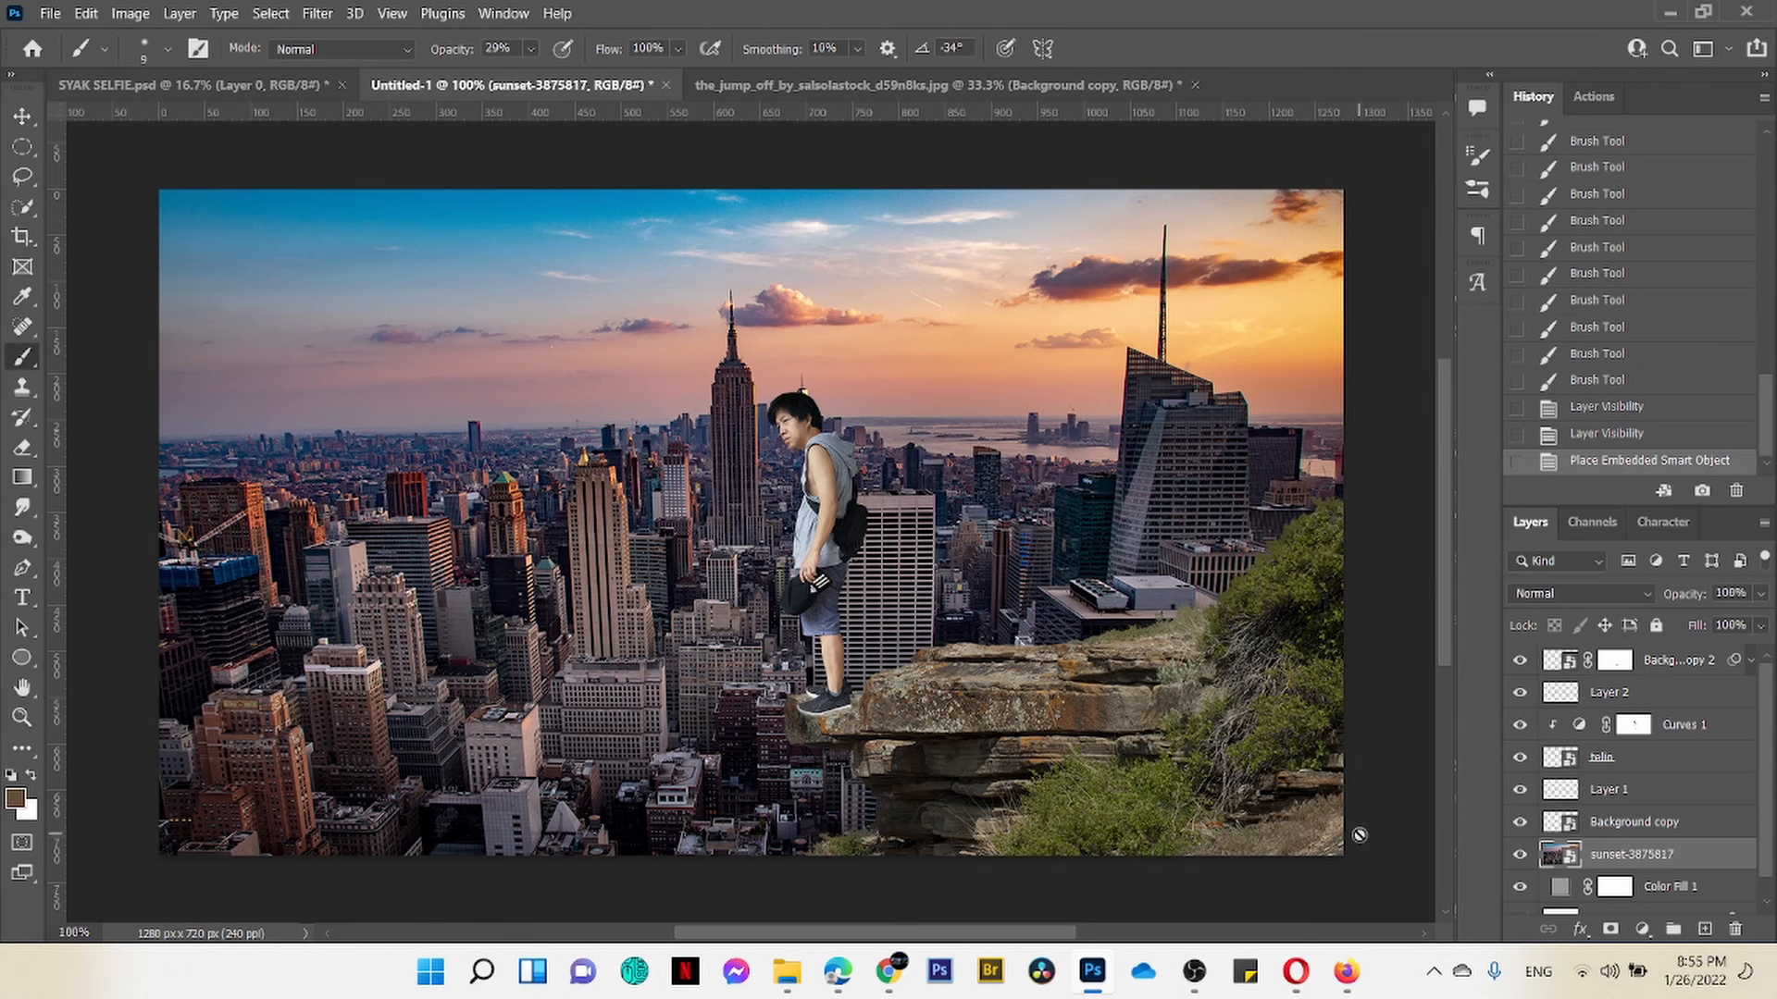
Step: Duplicate the sunset-3875817 layer, hide the original, and flip the copy horizontally
key("ctrl+j")
left_click(1519, 887)
left_click(86, 14)
mouse_move(139, 526)
left_click(426, 916)
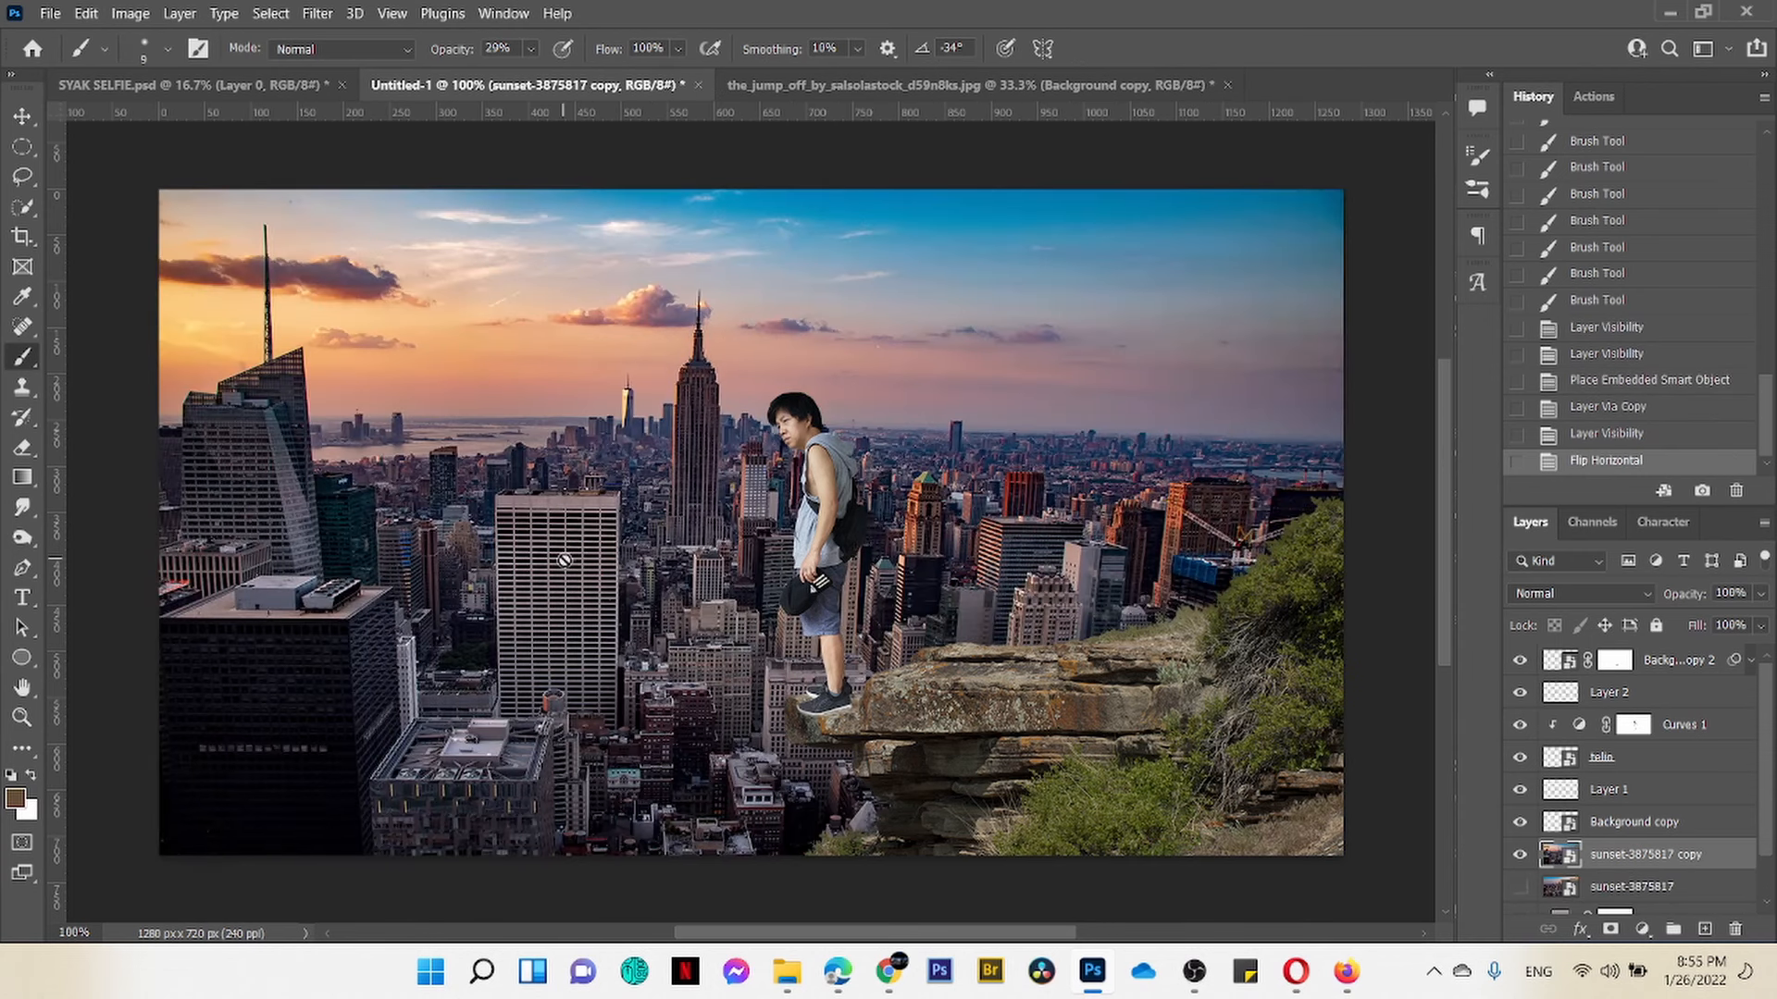
Step: Place the clouds image from the file manager above the skyline copy and stretch it over the whole canvas
left_click(787, 973)
left_click_drag(1095, 593, 1046, 319)
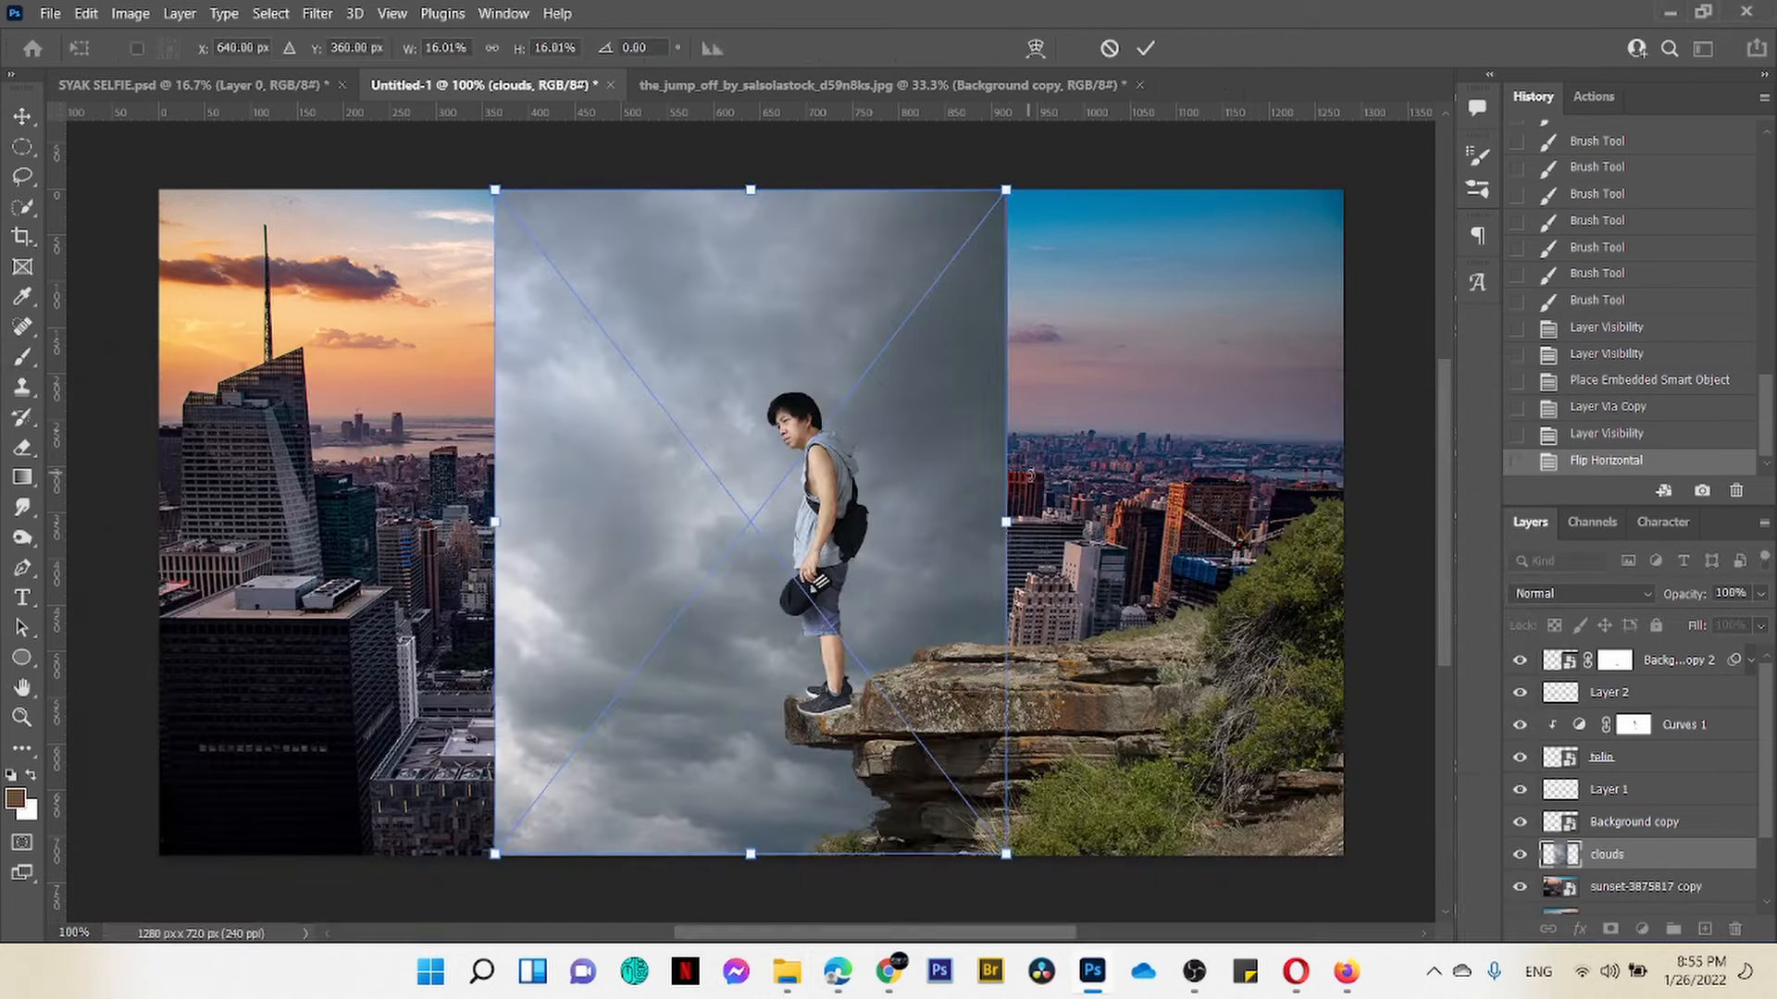
left_click_drag(1007, 522, 1370, 522)
left_click_drag(495, 522, 127, 520)
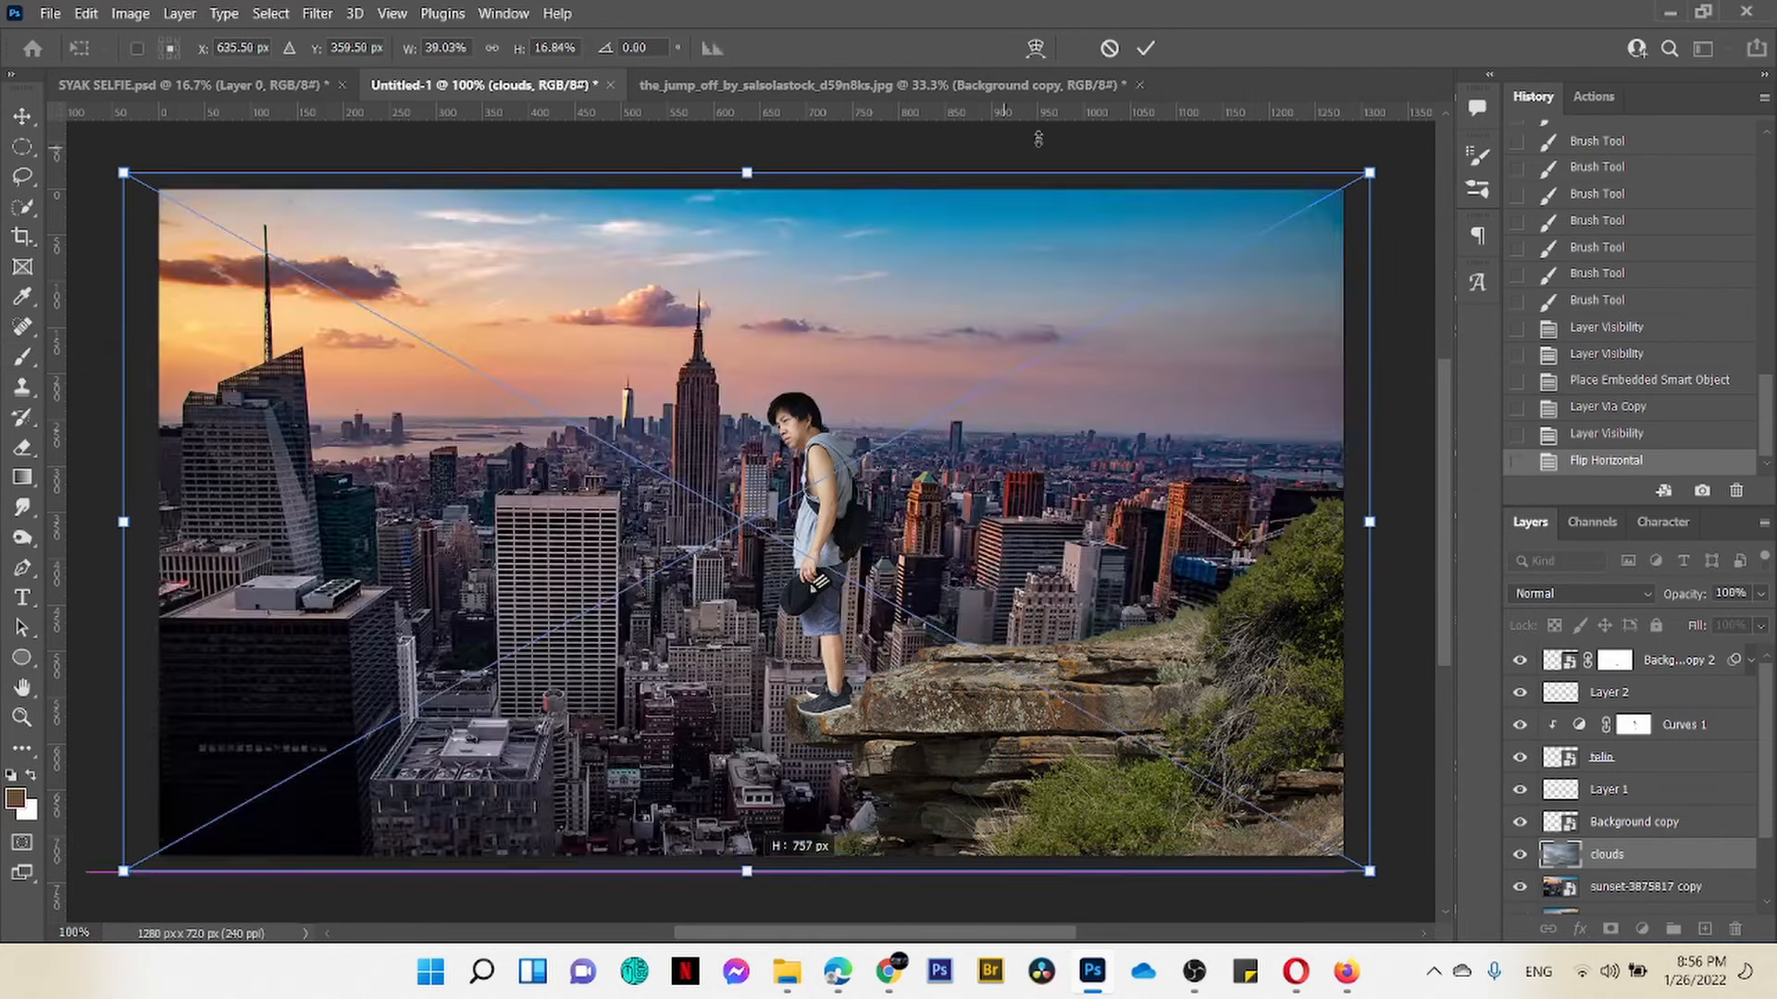
key("Return")
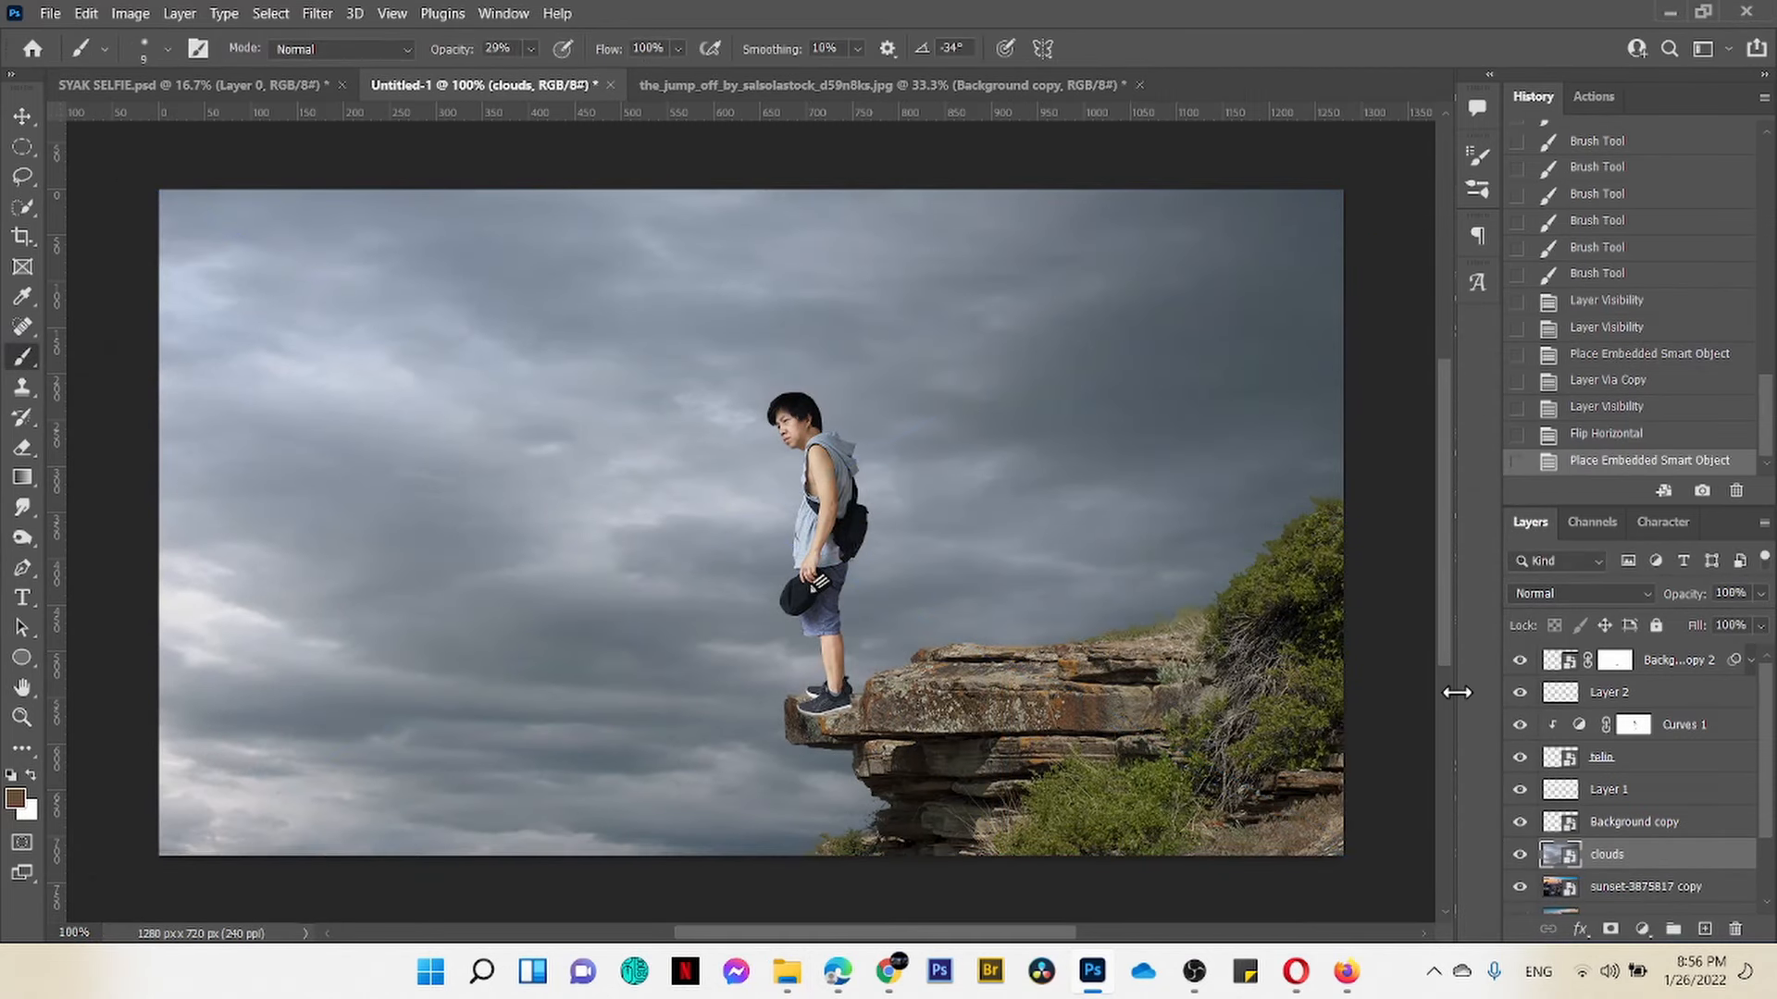
Step: Set the clouds layer's blend mode to Hard Light and flip it horizontally
left_click(1627, 593)
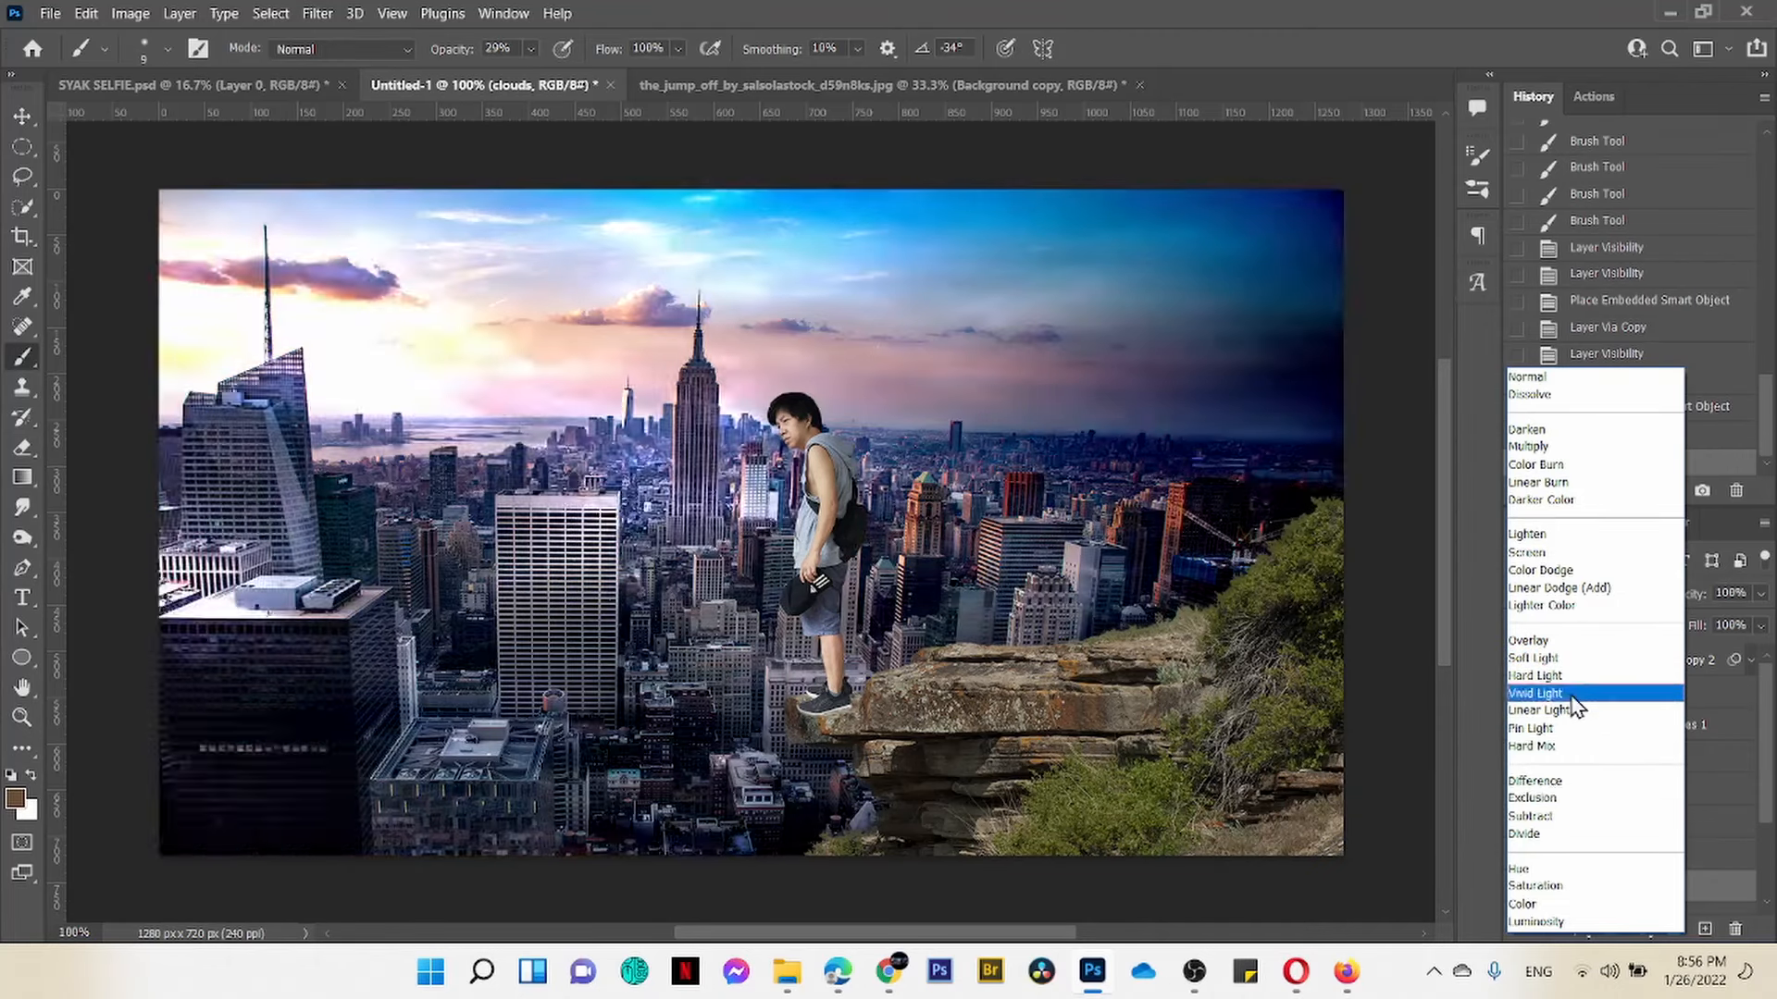
left_click(1564, 676)
left_click(85, 13)
mouse_move(232, 512)
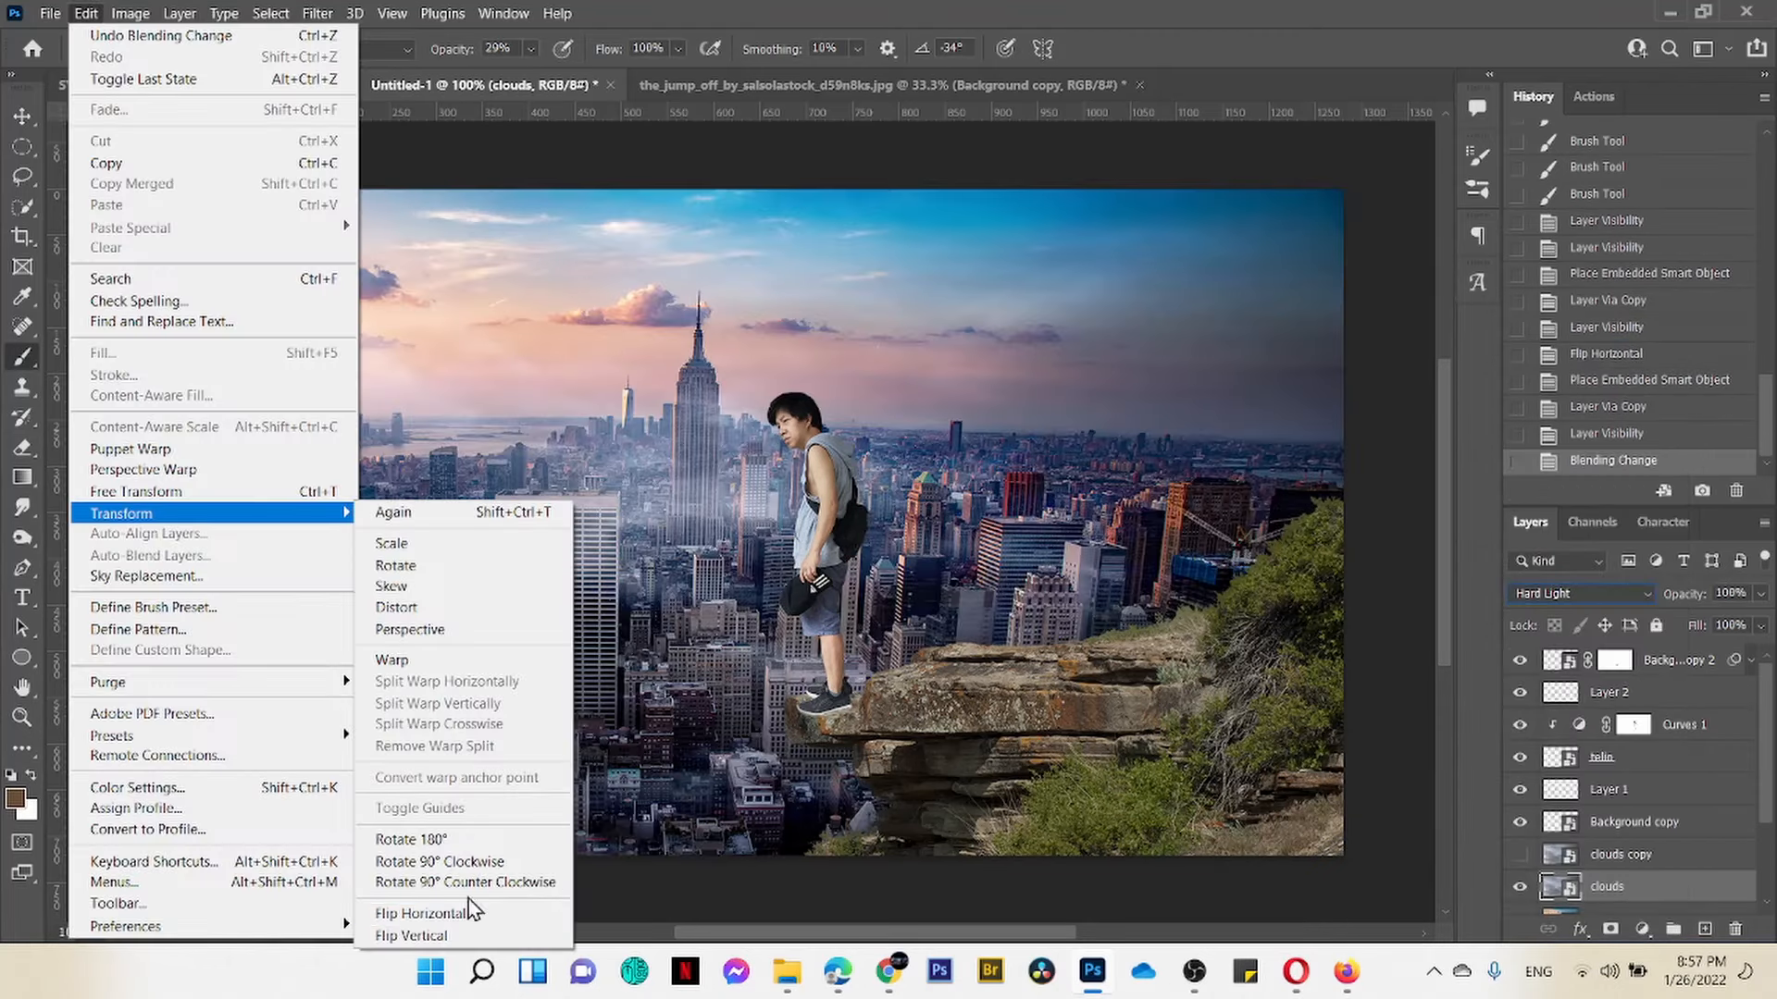
left_click(472, 911)
Step: Duplicate the clouds copy layer, hide the duplicate, and set clouds copy to Hard Light blending
left_click(1519, 854)
left_click(1610, 861)
key("ctrl+j")
left_click(1619, 886)
left_click(1520, 855)
left_click(1581, 594)
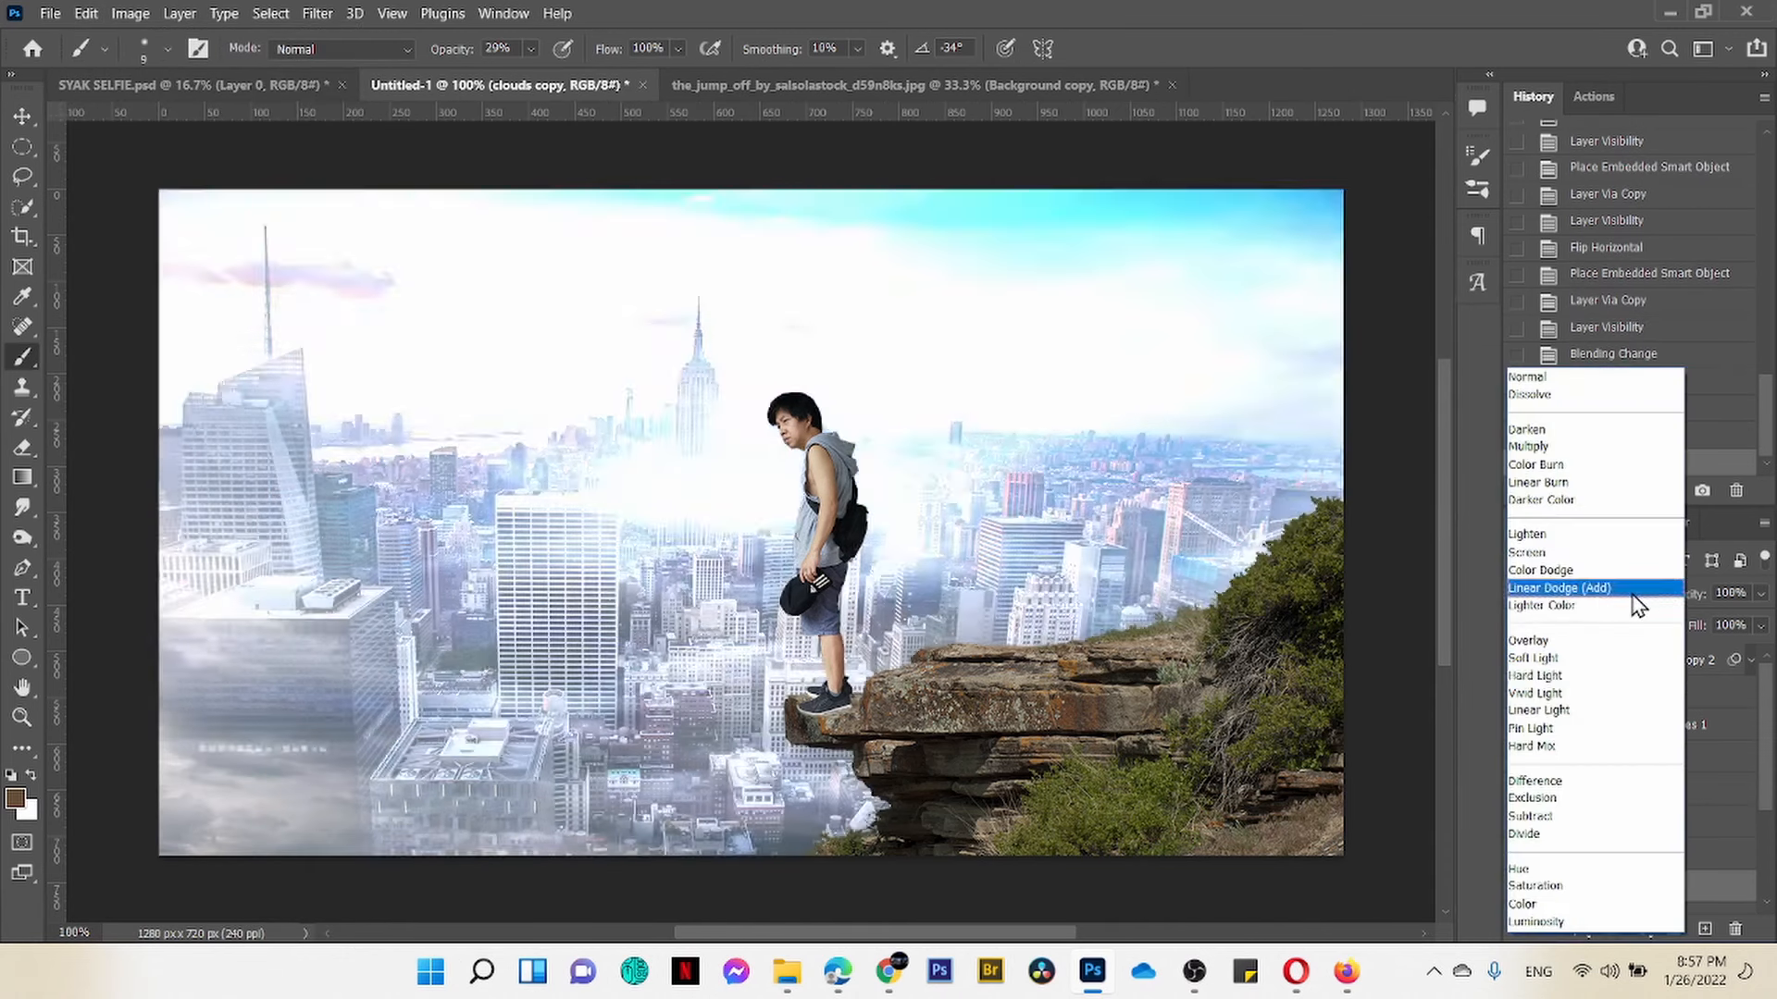
left_click(1598, 678)
Step: Show clouds copy 2, add a layer mask to it, and enlarge the brush to 200 px
left_click(1519, 859)
left_click(1625, 855)
left_click(1611, 929)
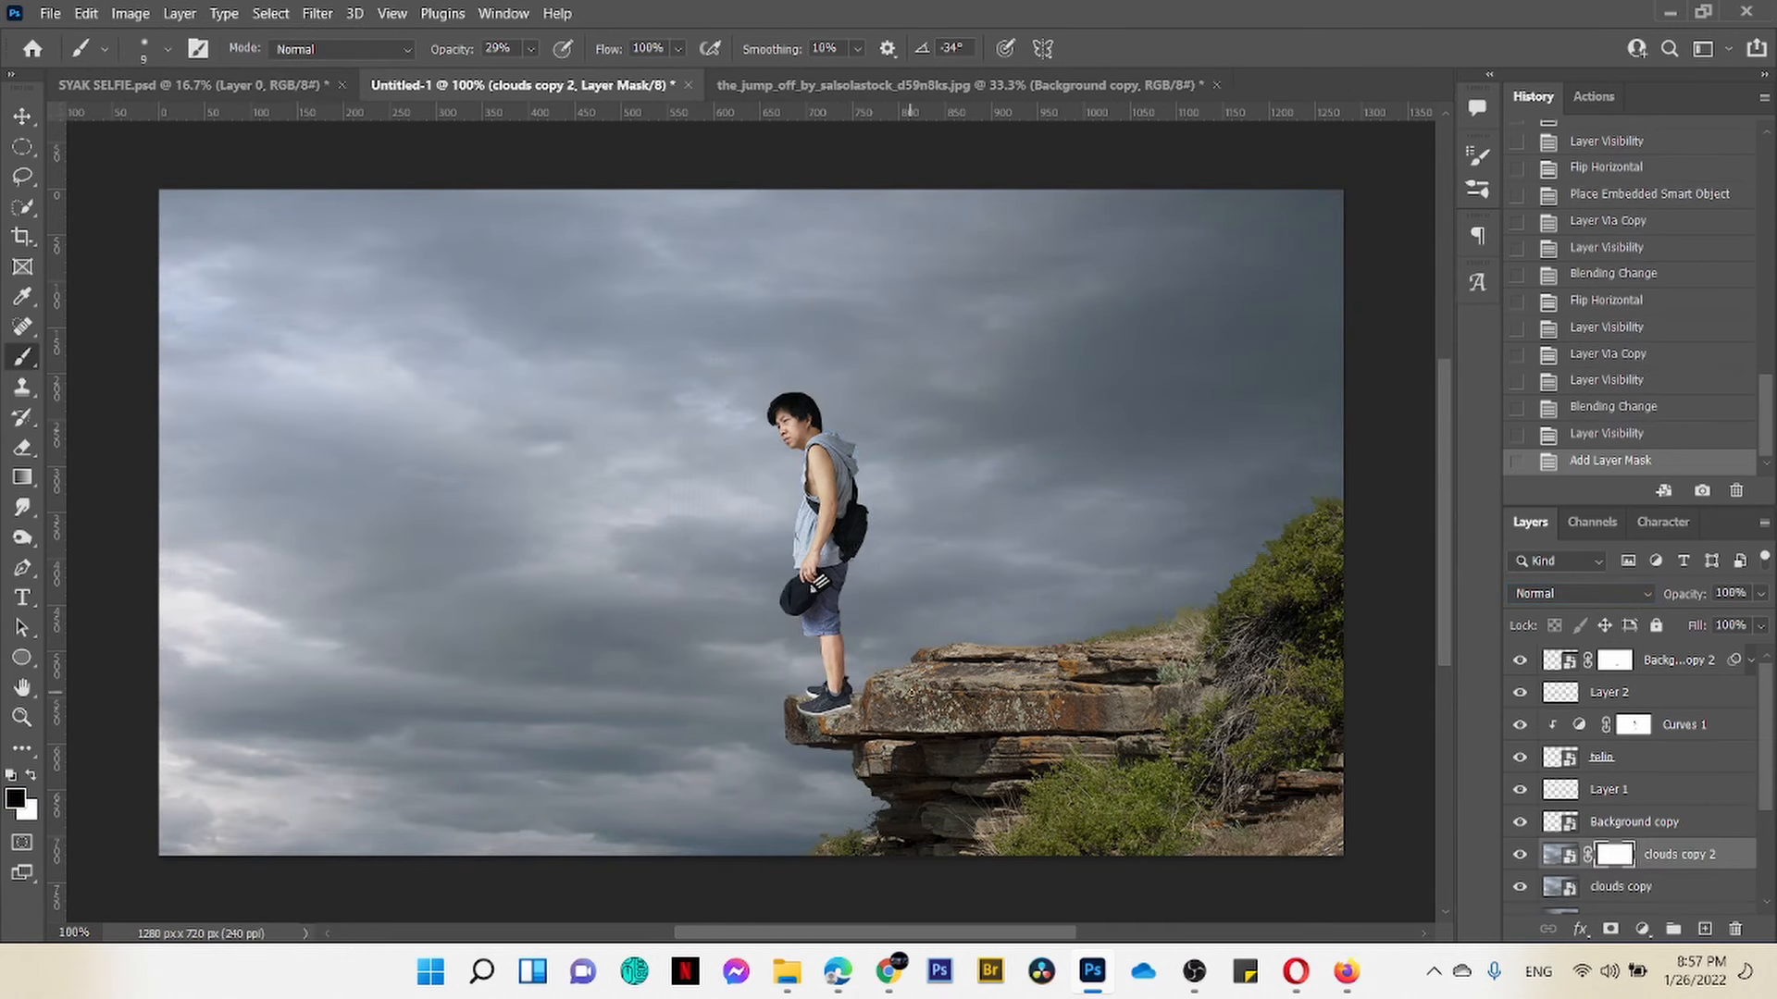
key("bracketright")
key("bracketright")
key("bracketright")
key("bracketright")
key("bracketright")
key("bracketright")
key("bracketright")
key("bracketright")
key("bracketright")
key("bracketright")
key("bracketright")
key("bracketright")
key("bracketright")
key("bracketright")
Step: Try brushing away the lower clouds on the clouds copy 2 mask, and delete that mask
mouse_move(222, 740)
left_mouse_down()
mouse_move(833, 768)
mouse_move(370, 648)
left_mouse_up()
left_click_drag(389, 639, 888, 648)
left_click(530, 49)
left_click_drag(539, 75, 535, 77)
left_click_drag(1614, 854, 1735, 929)
Step: Duplicate clouds copy 2, hide the original, and mask out the lower clouds on clouds copy 3
key("ctrl+j")
left_click(1520, 866)
left_click(1611, 929)
left_click_drag(227, 796, 796, 786)
left_click_drag(796, 777, 389, 749)
left_click_drag(388, 749, 815, 740)
Step: Lower the brush opacity to 15% and brush black on the clouds copy 3 mask across the mid-level skyline
left_click(531, 49)
left_click_drag(536, 76, 526, 76)
mouse_move(1024, 650)
left_mouse_down()
mouse_move(640, 606)
mouse_move(398, 607)
left_mouse_up()
left_click_drag(278, 592, 796, 565)
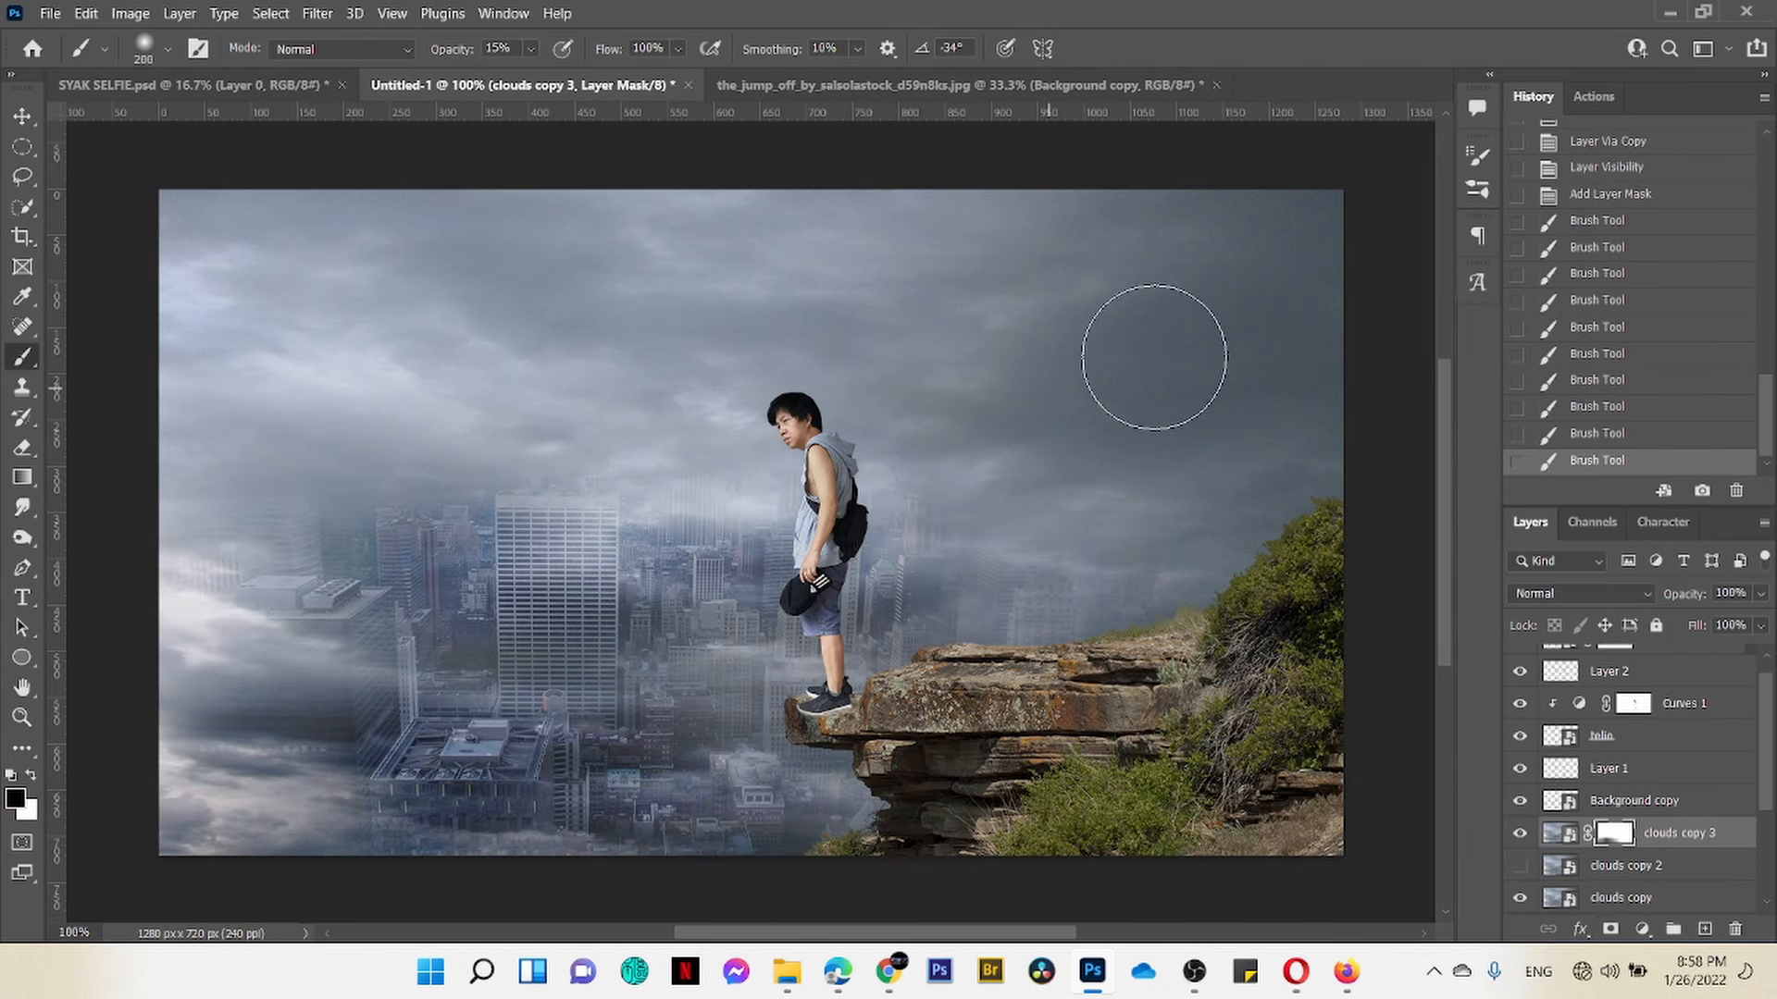
mouse_move(1203, 519)
left_mouse_down()
mouse_move(900, 549)
mouse_move(1194, 491)
left_mouse_up()
left_click_drag(1193, 490, 907, 472)
left_click_drag(444, 481, 717, 486)
Step: Restore clouds over the far buildings with white and brush black over the tall towers on the clouds copy 3 mask
key("x")
mouse_move(1060, 462)
left_mouse_down()
mouse_move(1028, 443)
mouse_move(1166, 453)
left_mouse_up()
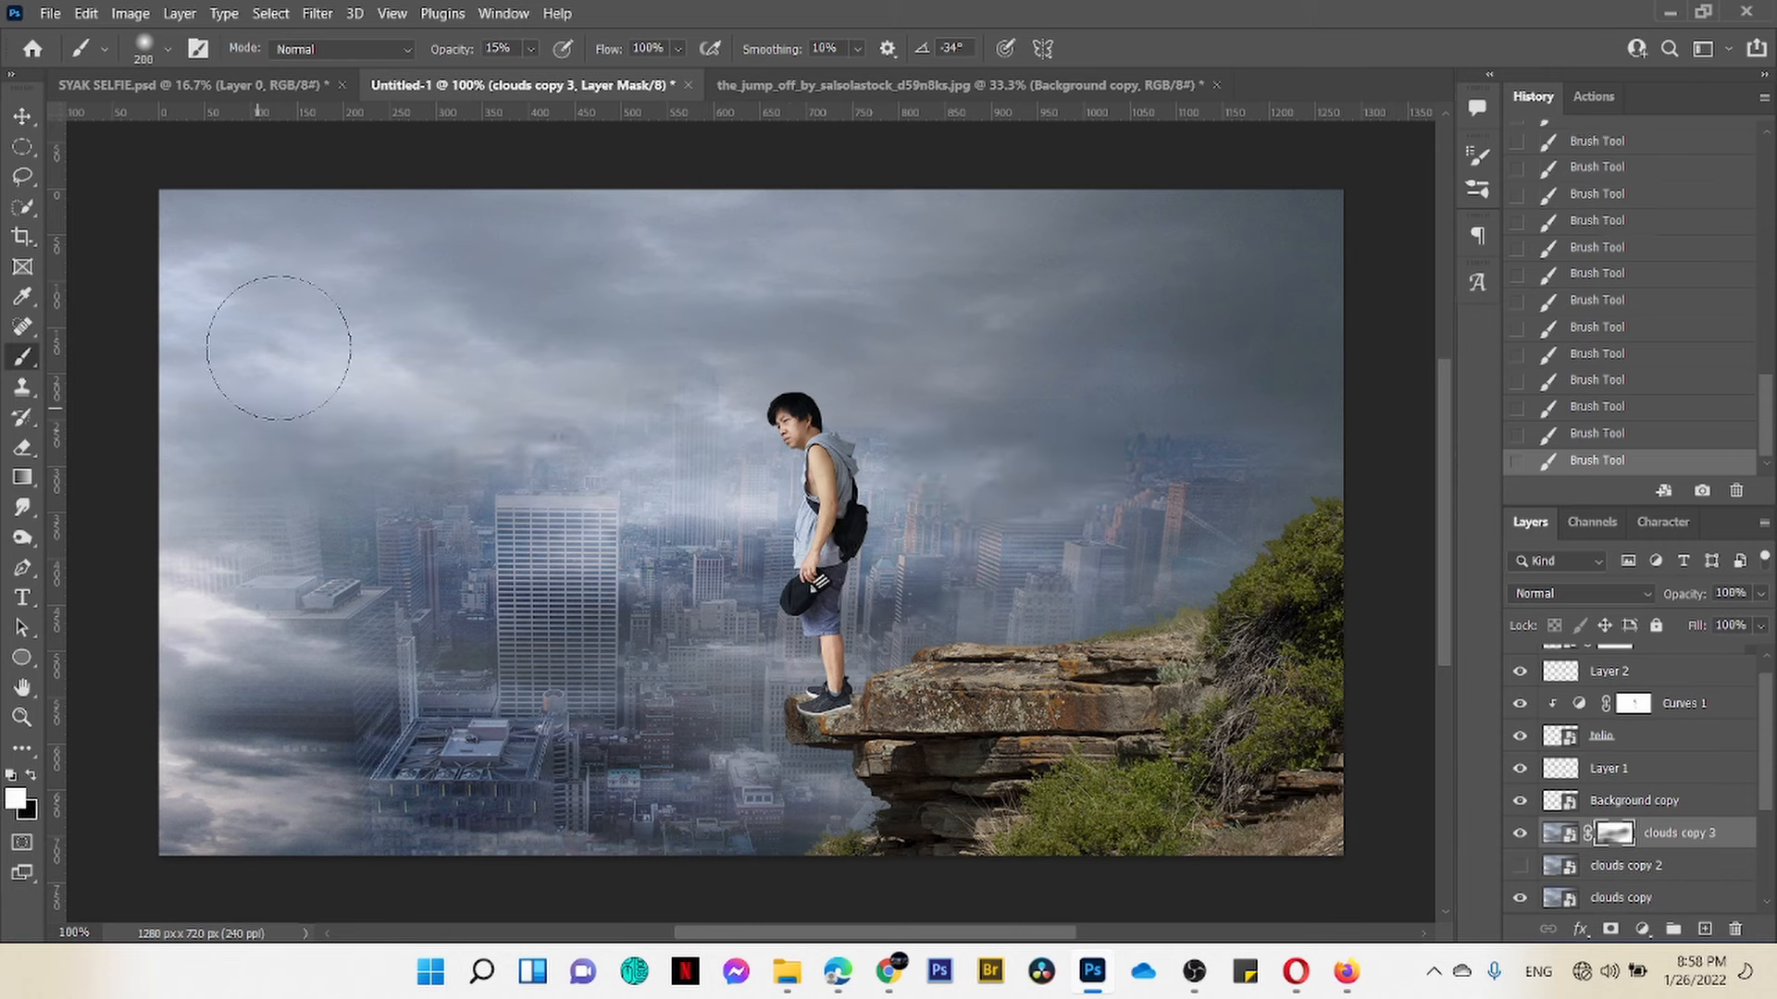
key("x")
left_click_drag(264, 323, 389, 454)
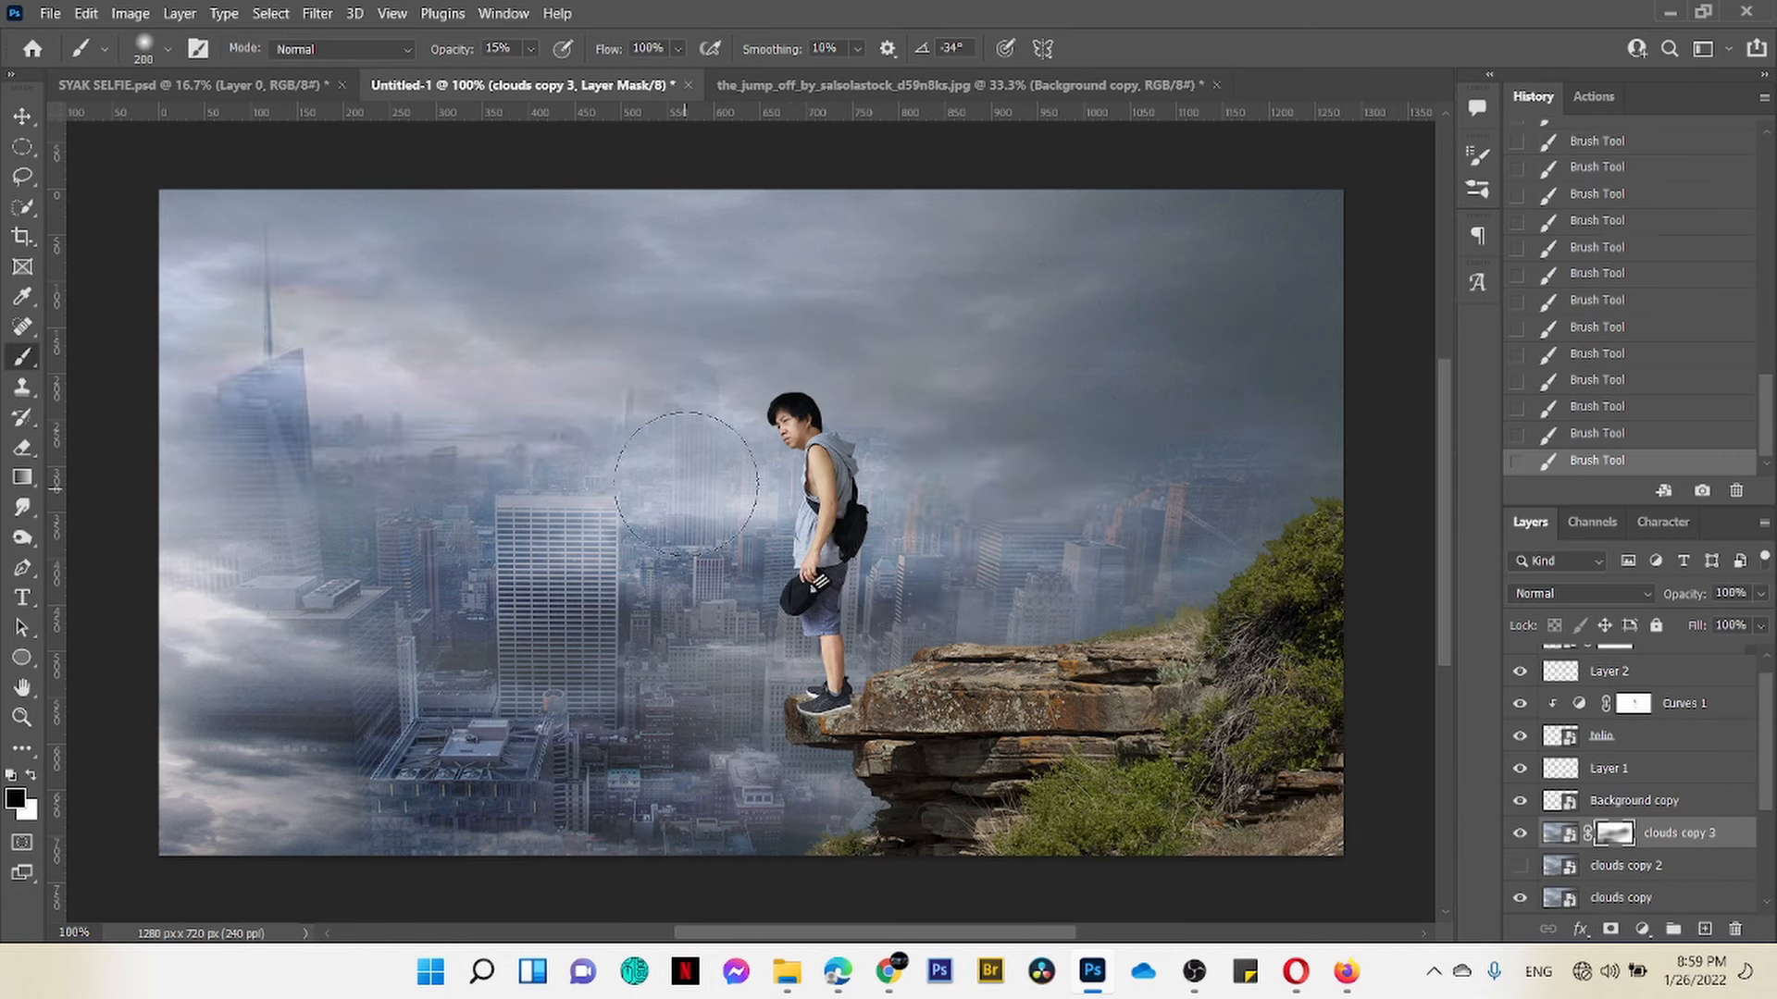
left_click_drag(222, 453, 338, 505)
left_click_drag(698, 357, 870, 361)
Step: Compare the composite with the lower clouds layers shown and hidden, leaving clouds copy hidden and clouds visible
scroll(1721, 773, "down", 1)
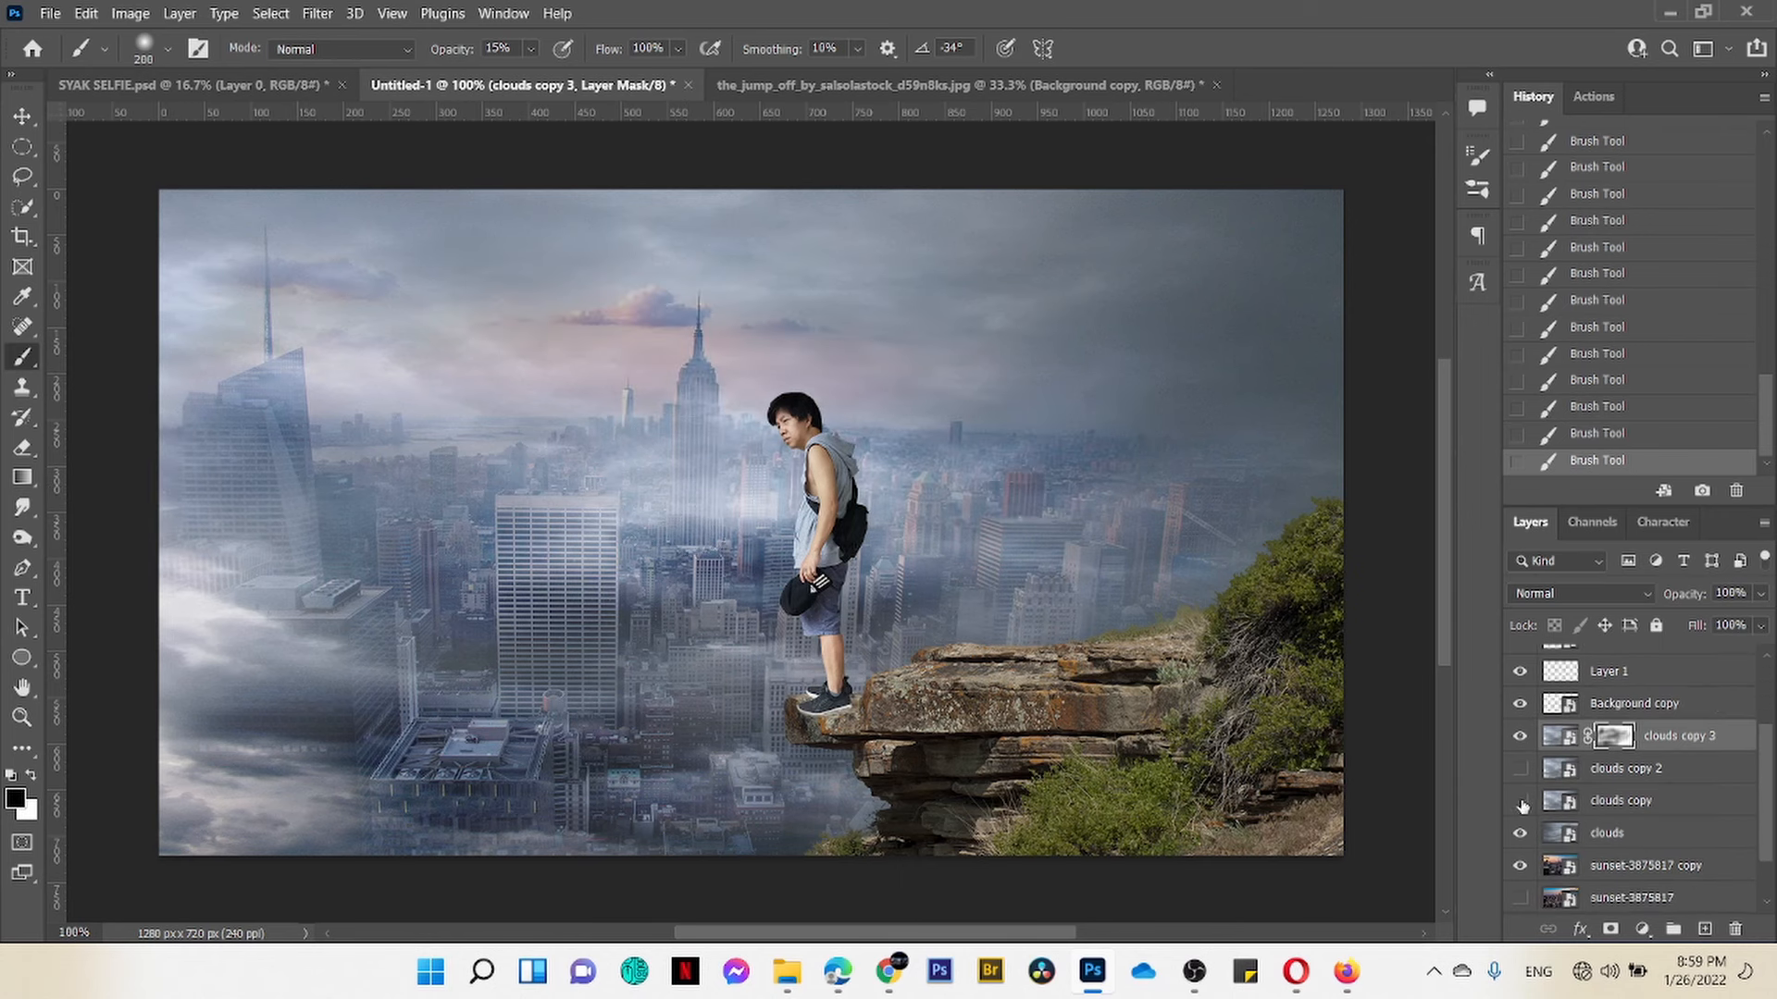
left_click(1519, 803)
left_click(1519, 803)
left_click(1520, 803)
left_click(1519, 833)
left_click(1520, 803)
left_click(1519, 804)
left_click(1521, 836)
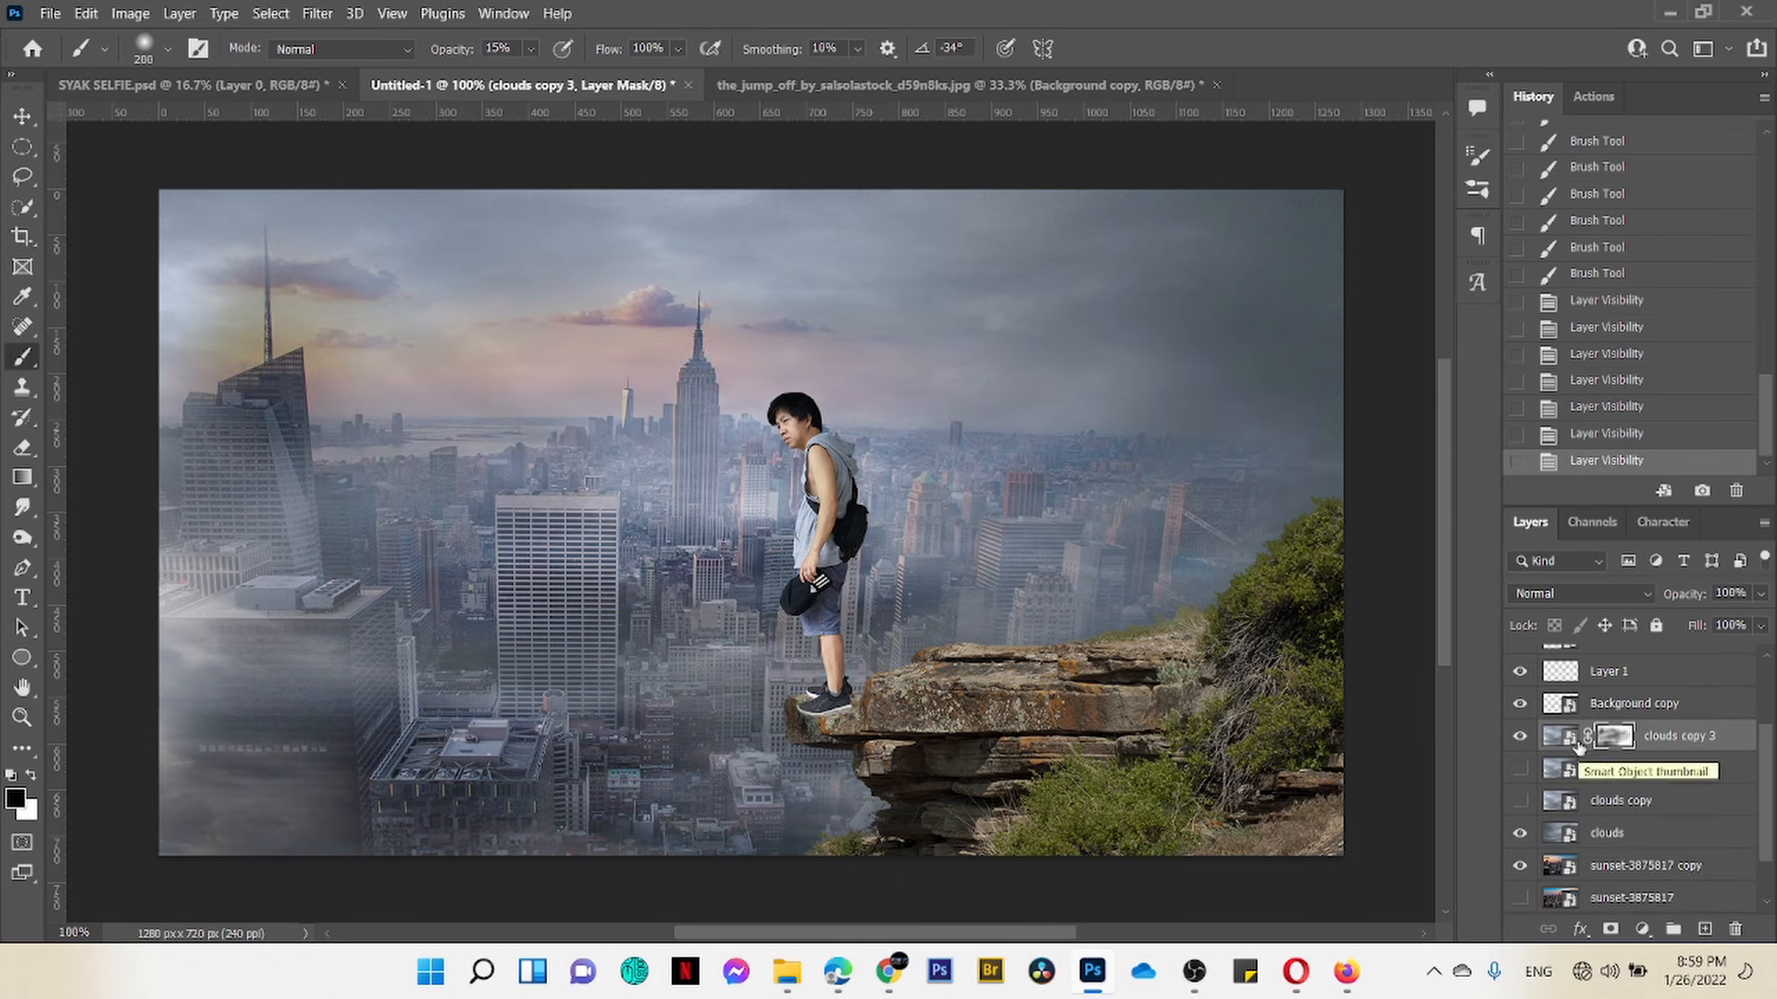
Step: Replace the clouds copy 3 mask with a fresh one and brush black over the lower buildings
left_click_drag(1614, 737, 1735, 929)
left_click(1611, 930)
mouse_move(398, 671)
left_mouse_down()
mouse_move(188, 756)
mouse_move(786, 777)
left_mouse_up()
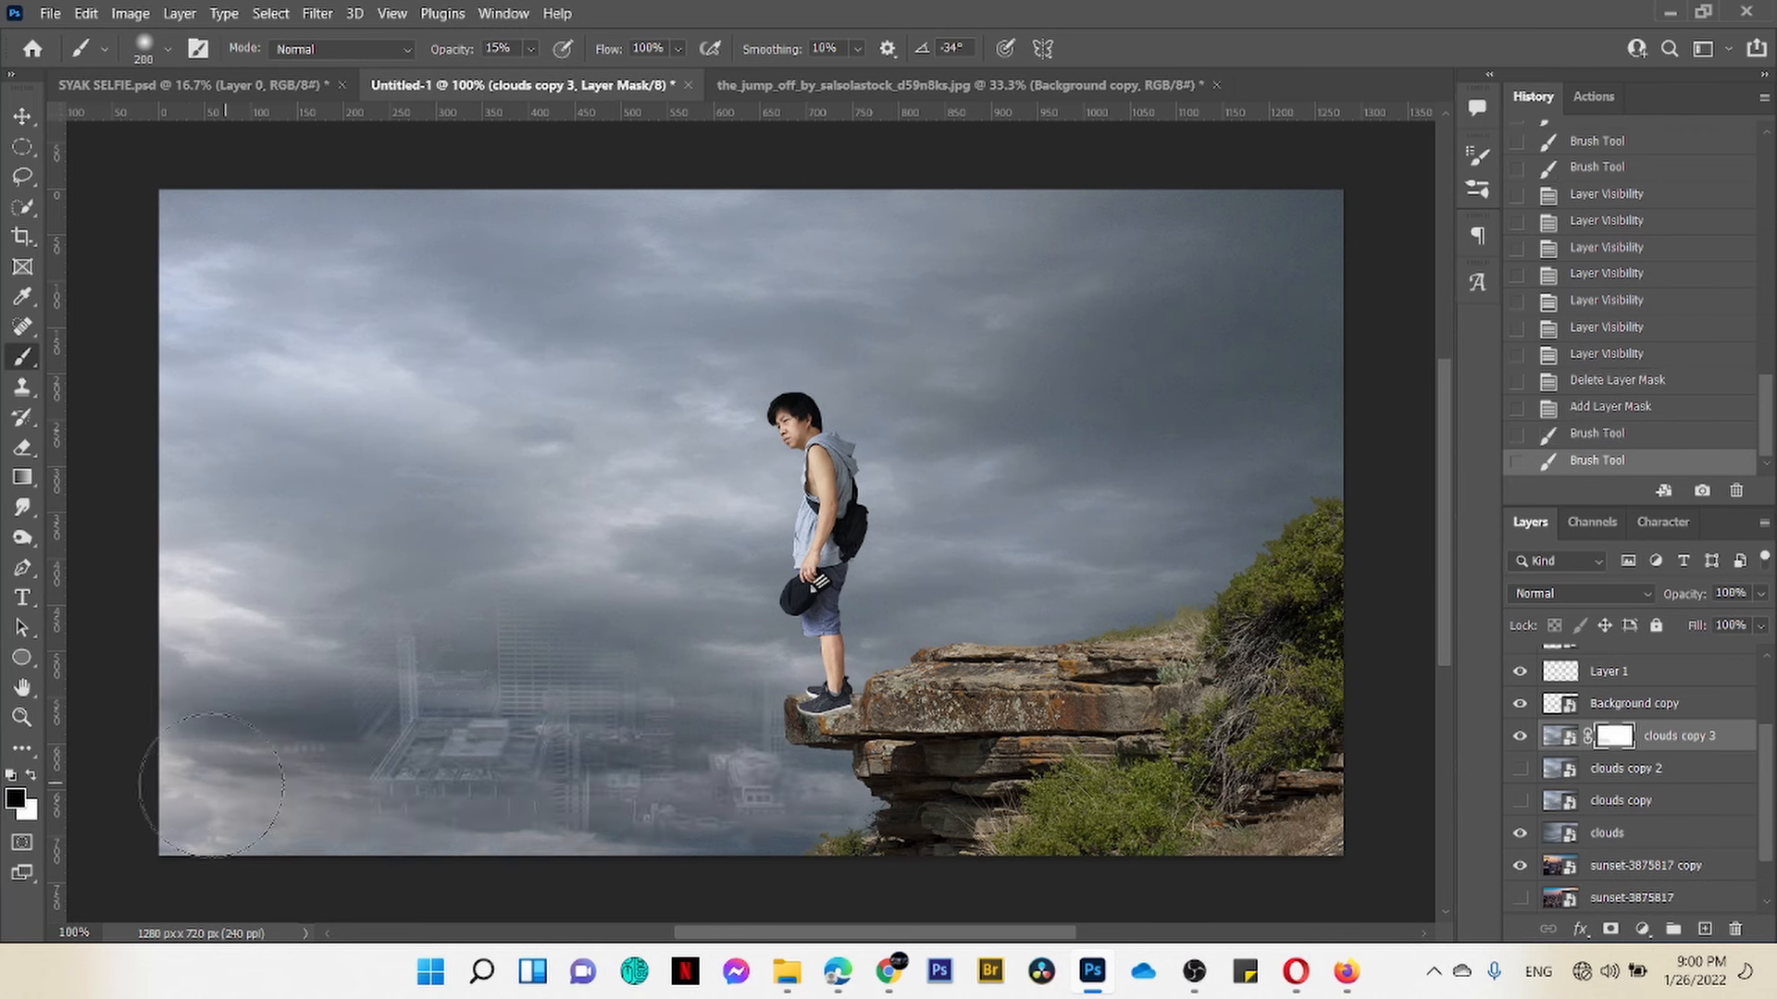
left_click_drag(208, 629, 426, 778)
left_click_drag(445, 629, 740, 620)
left_click_drag(768, 648, 972, 629)
Step: Mask the clouds over the horizon and distant buildings, and brush white to bring clouds back above the central tower
left_click_drag(444, 509, 685, 500)
left_click_drag(648, 445, 518, 454)
left_click_drag(342, 463, 198, 479)
left_click_drag(944, 546, 1157, 546)
mouse_move(1175, 537)
left_mouse_down()
mouse_move(1053, 467)
mouse_move(888, 500)
left_mouse_up()
left_click_drag(759, 509, 648, 518)
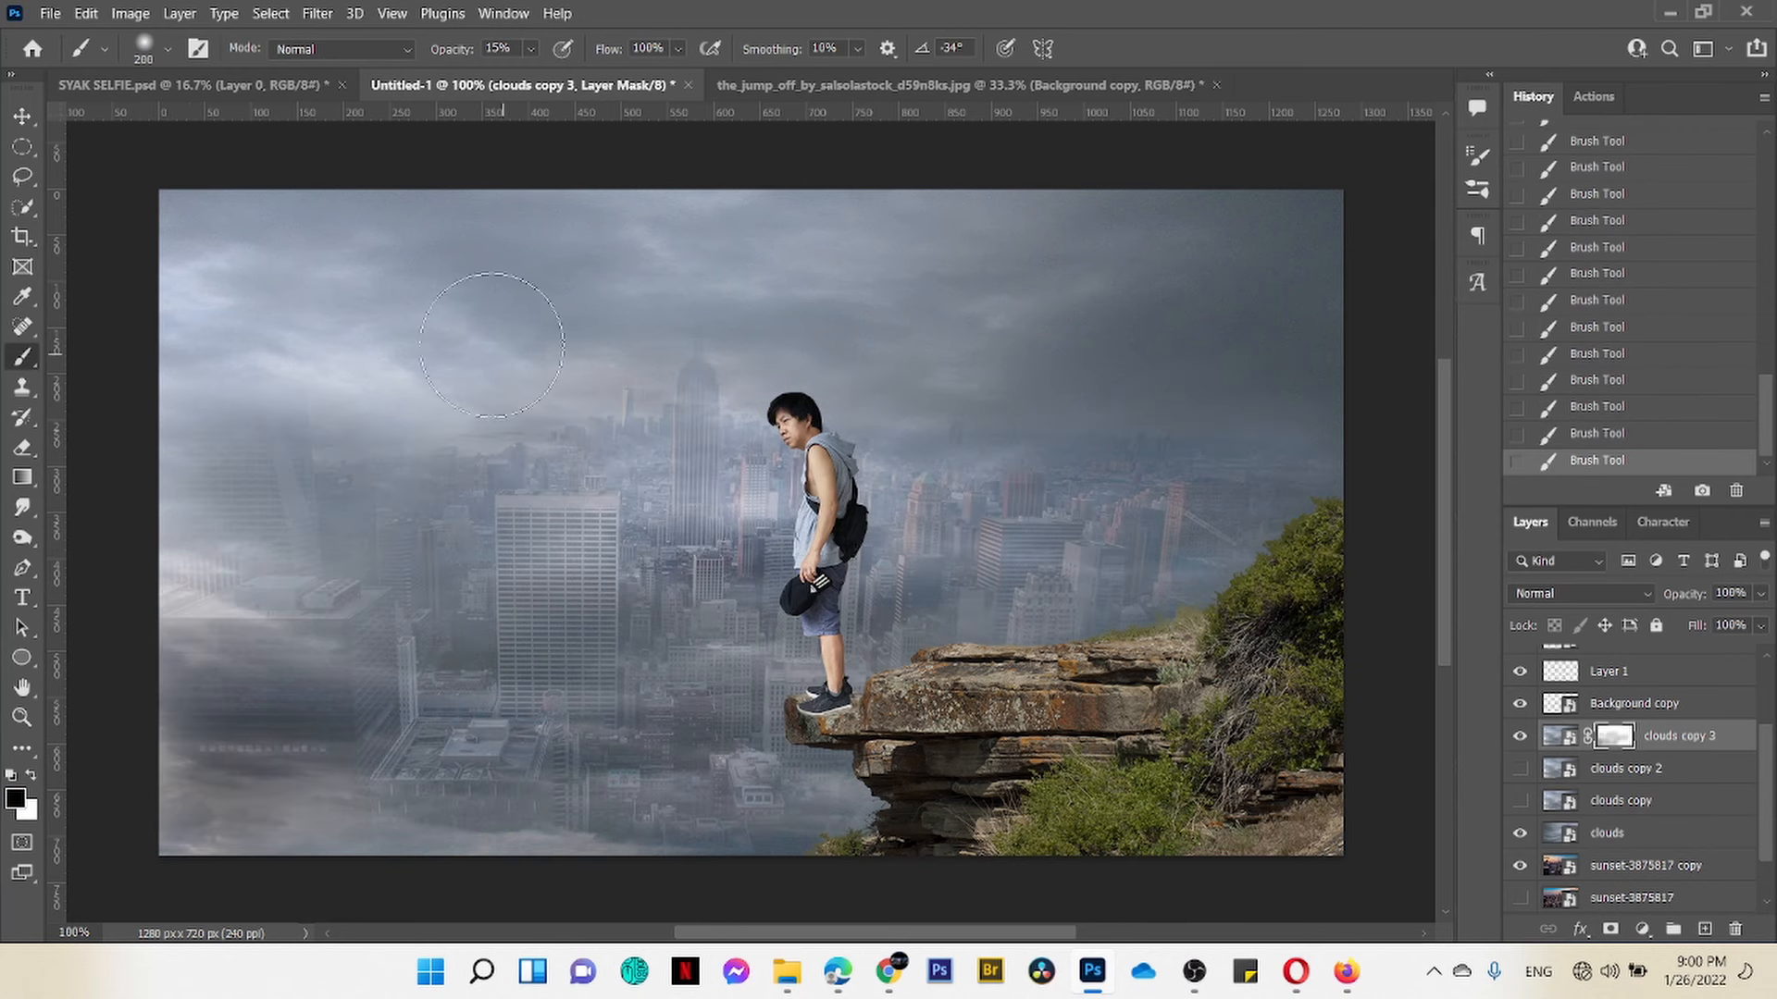
key("x")
left_click_drag(688, 395, 555, 379)
Step: Add a Vibrance adjustment clipped to the sunset-3875817 copy layer and lower its vibrance
scroll(1678, 833, "down", 1)
left_click(1677, 833)
left_click(1643, 929)
left_click(1634, 692)
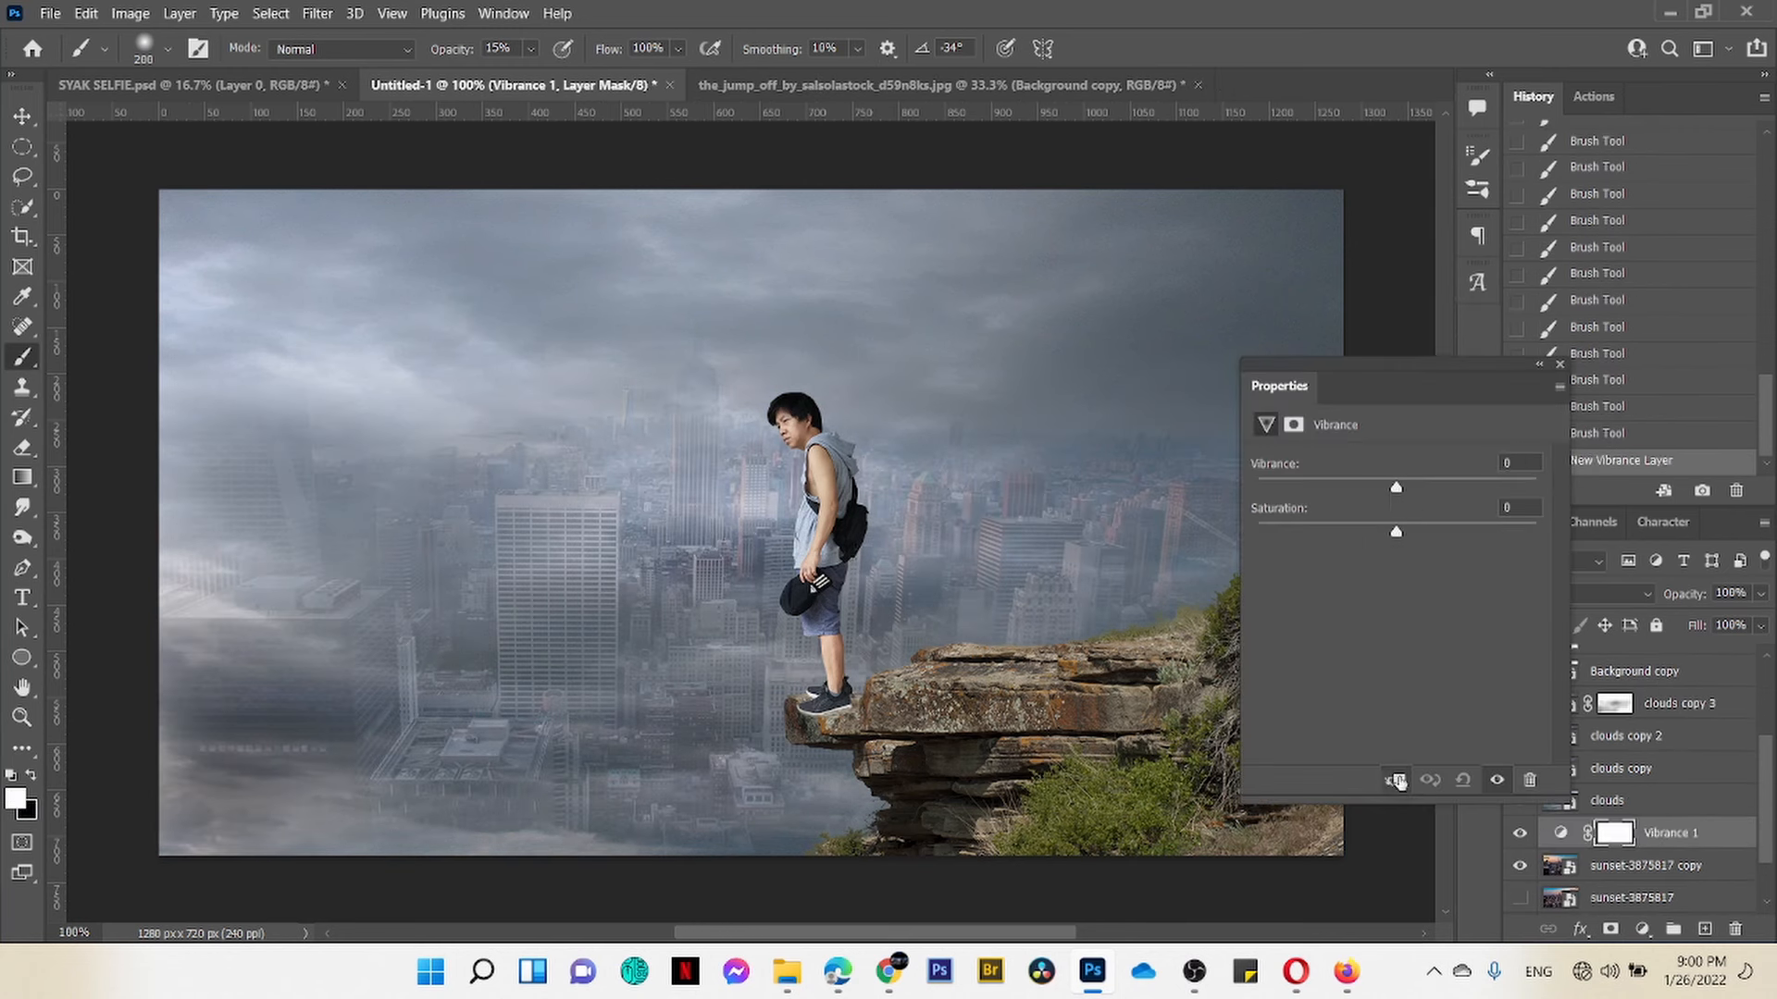
left_click(1395, 781)
left_click_drag(1395, 489, 1316, 490)
left_click(1561, 365)
Step: Brush white on the clouds copy 3 mask to restore haze over the distant horizon and central tower
left_click(1615, 704)
left_click(1519, 703)
left_click(1520, 703)
left_click(1520, 703)
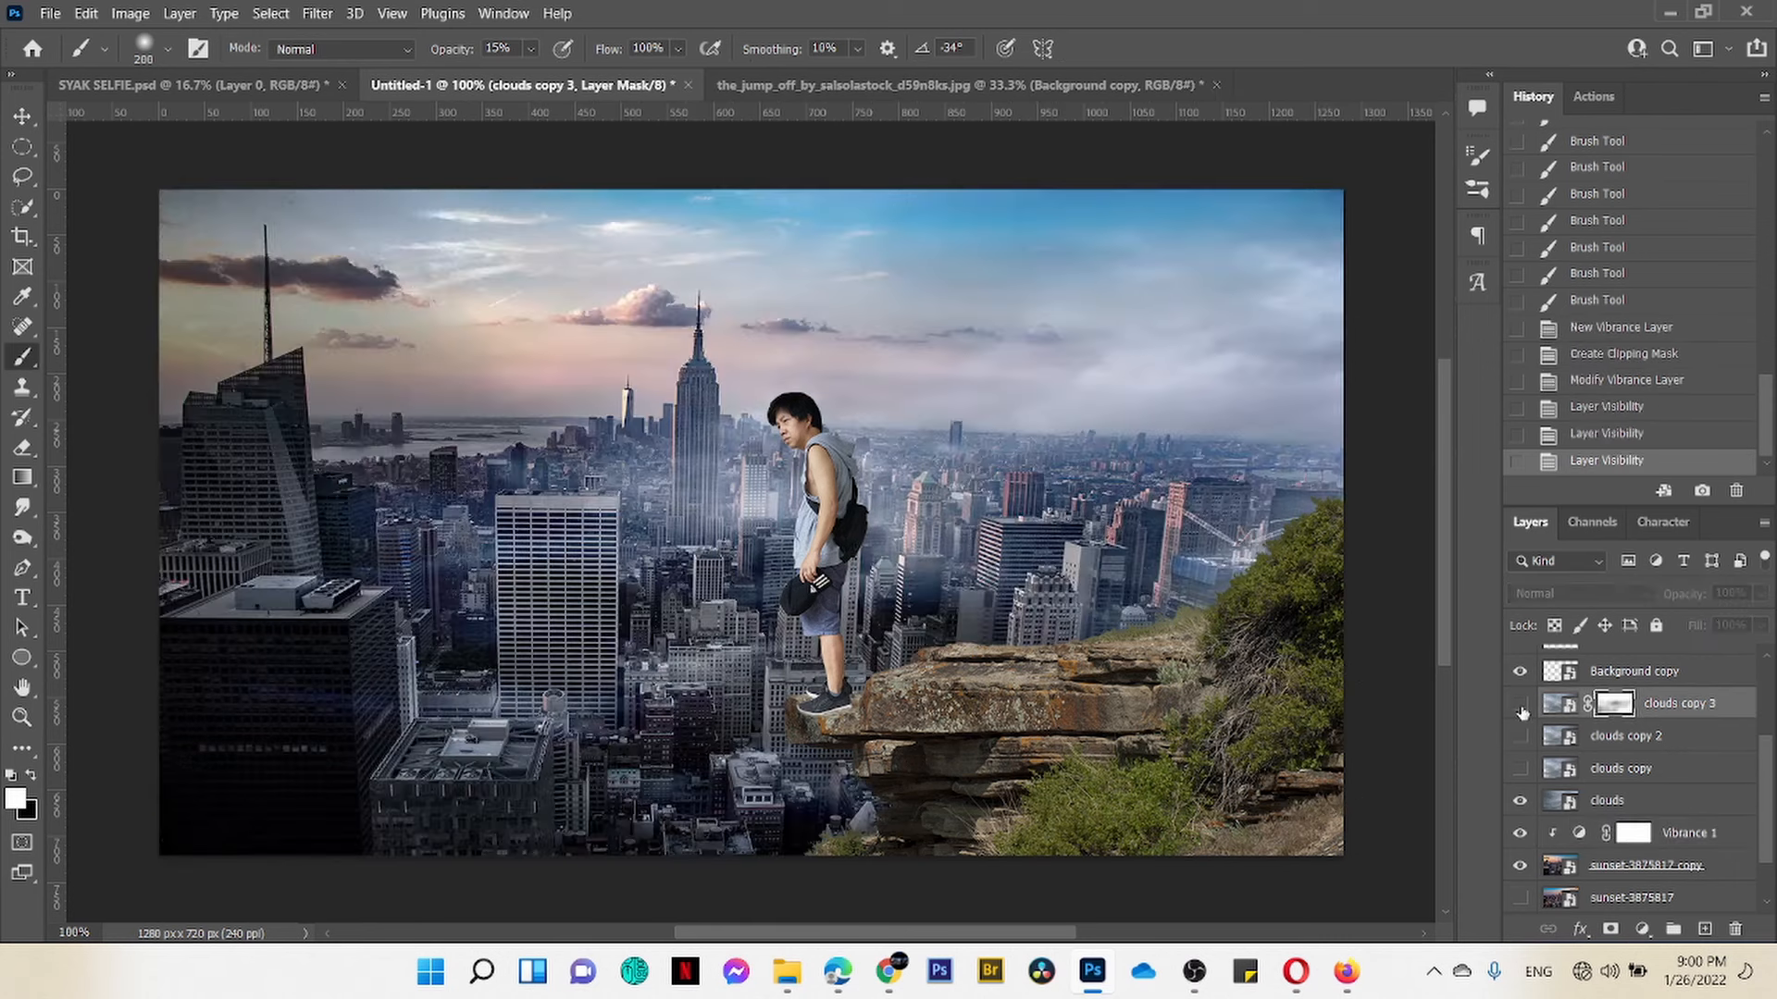
left_click(1519, 704)
left_click_drag(1088, 414, 1240, 453)
left_click_drag(1110, 435, 990, 461)
left_click_drag(703, 388, 609, 366)
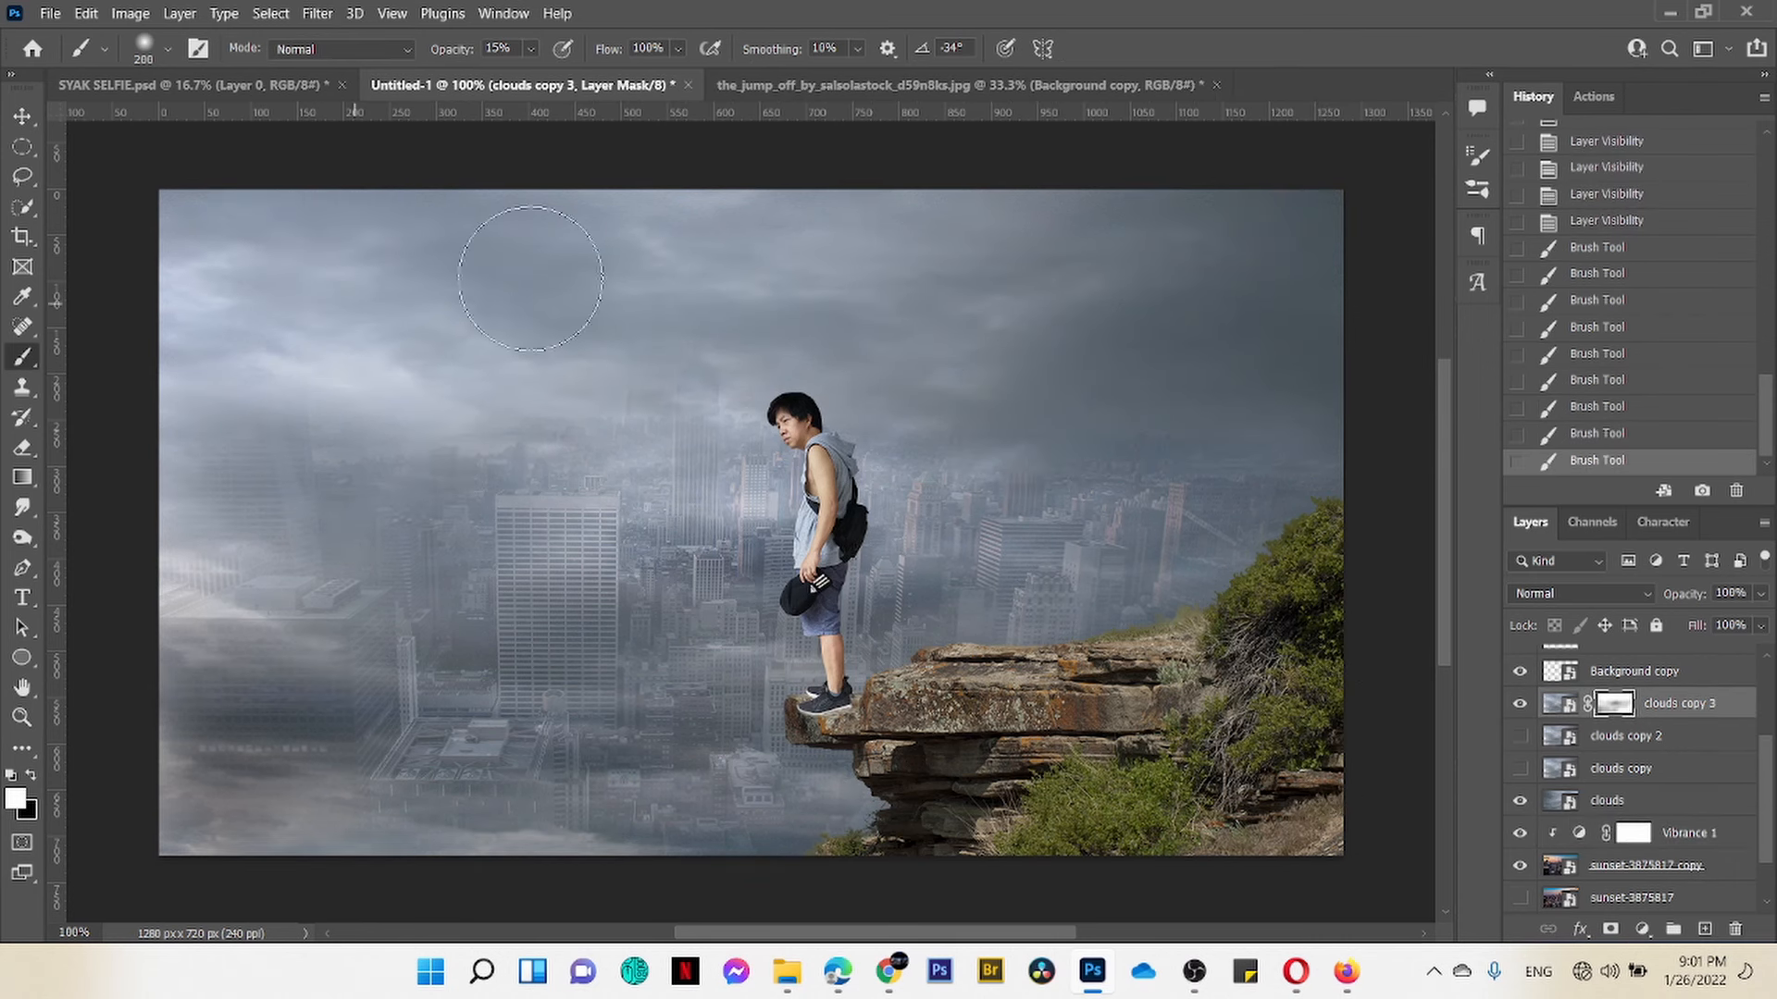
Step: Compare the composite with and without the clouds copy 3 layer
left_click(1520, 703)
left_click(1520, 703)
left_click(1520, 703)
left_click(1519, 704)
left_click(1520, 703)
left_click(1520, 703)
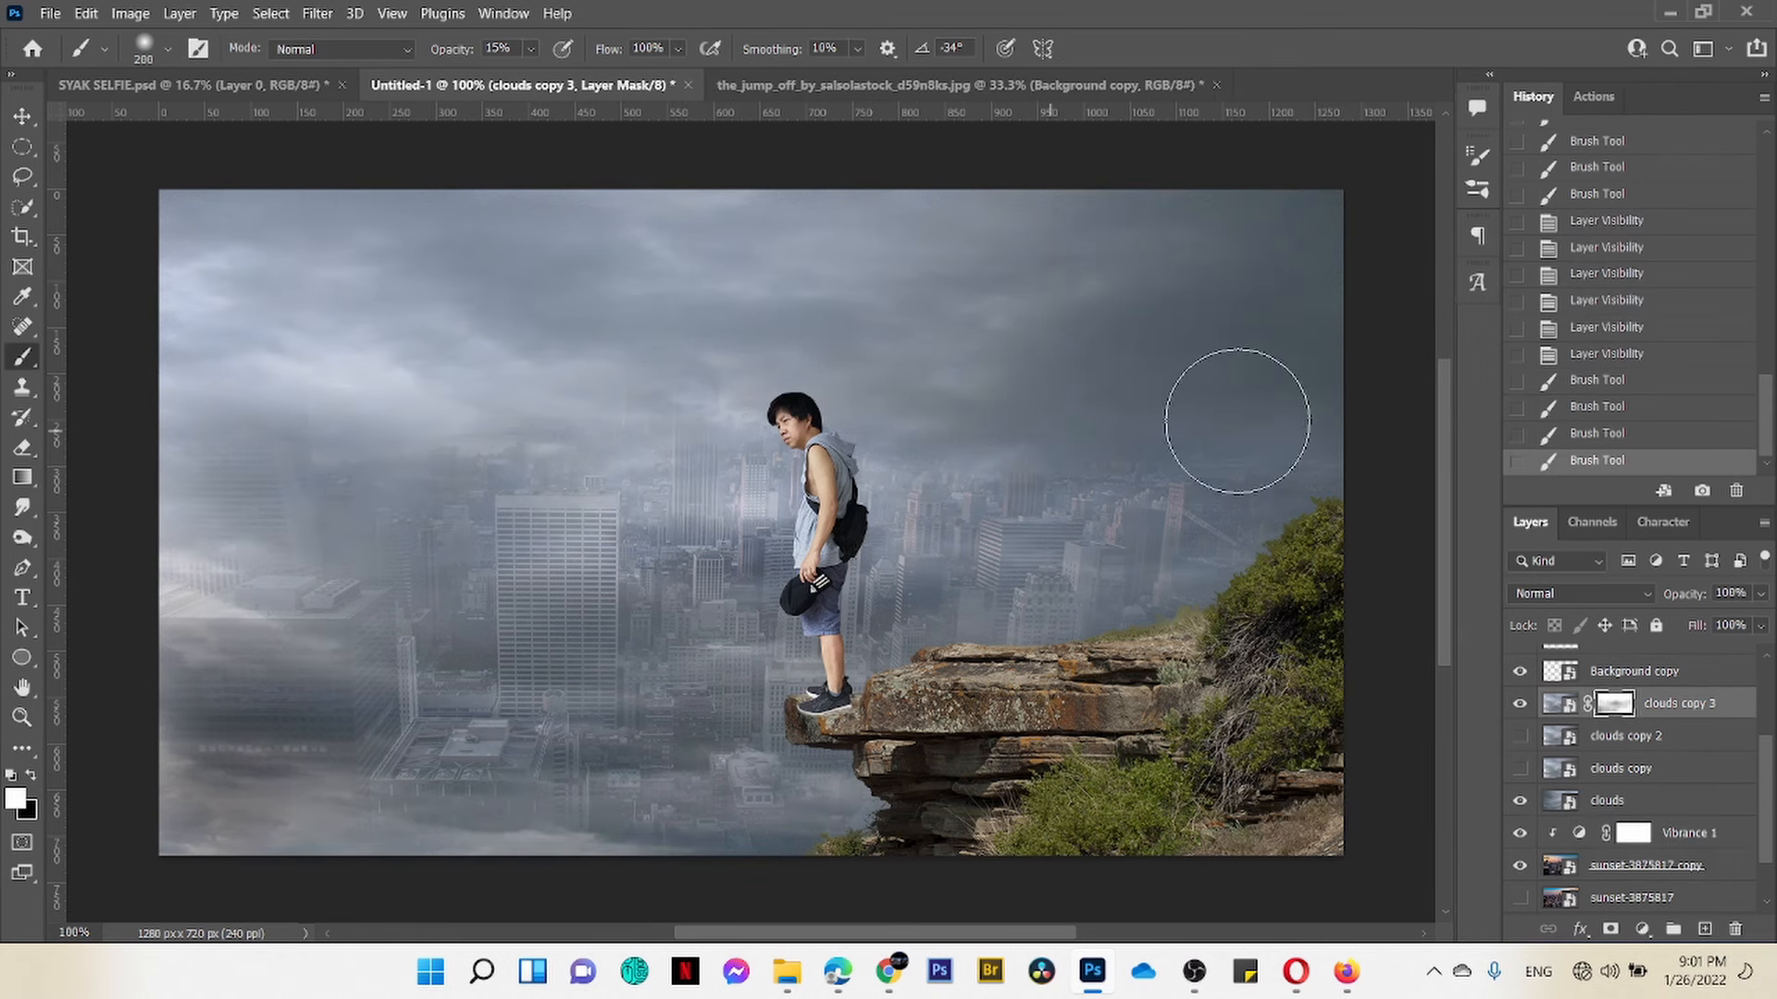
Step: Add a Color Lookup adjustment above clouds copy 3 using Fuji ETERNA 250D Fuji 3510 (by Adobe).cube
left_click(1644, 931)
left_click(1629, 819)
left_click(1443, 463)
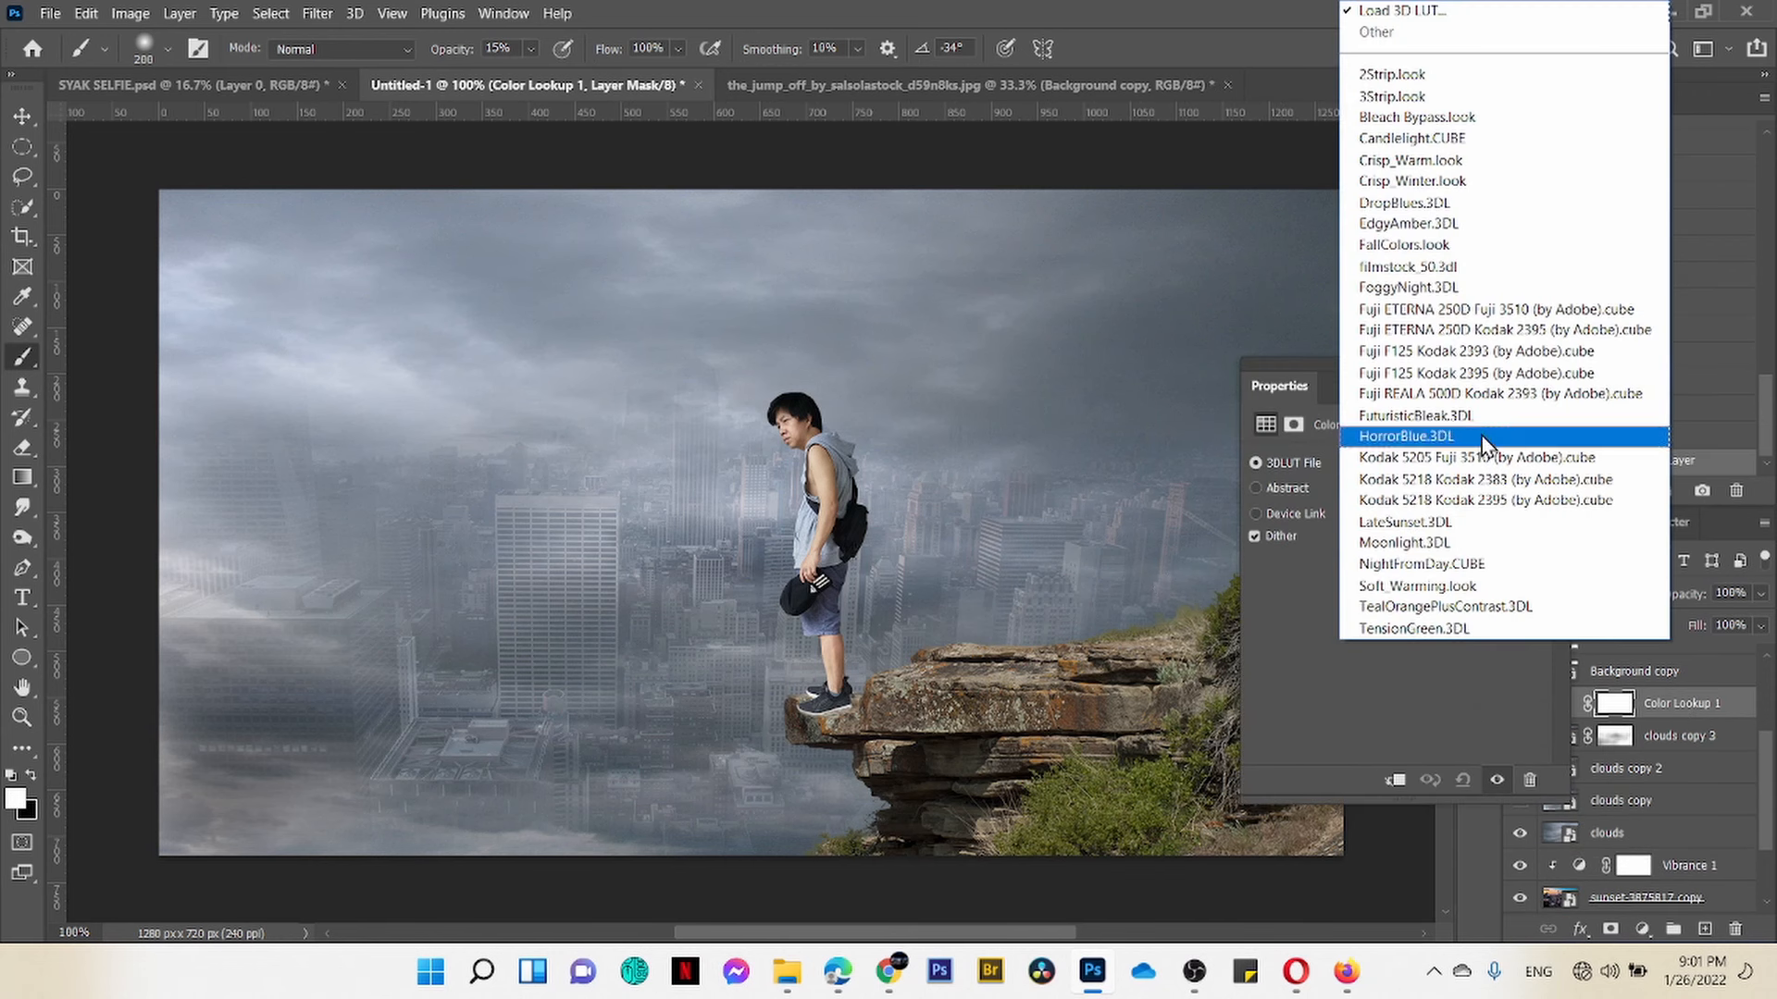
left_click(1460, 311)
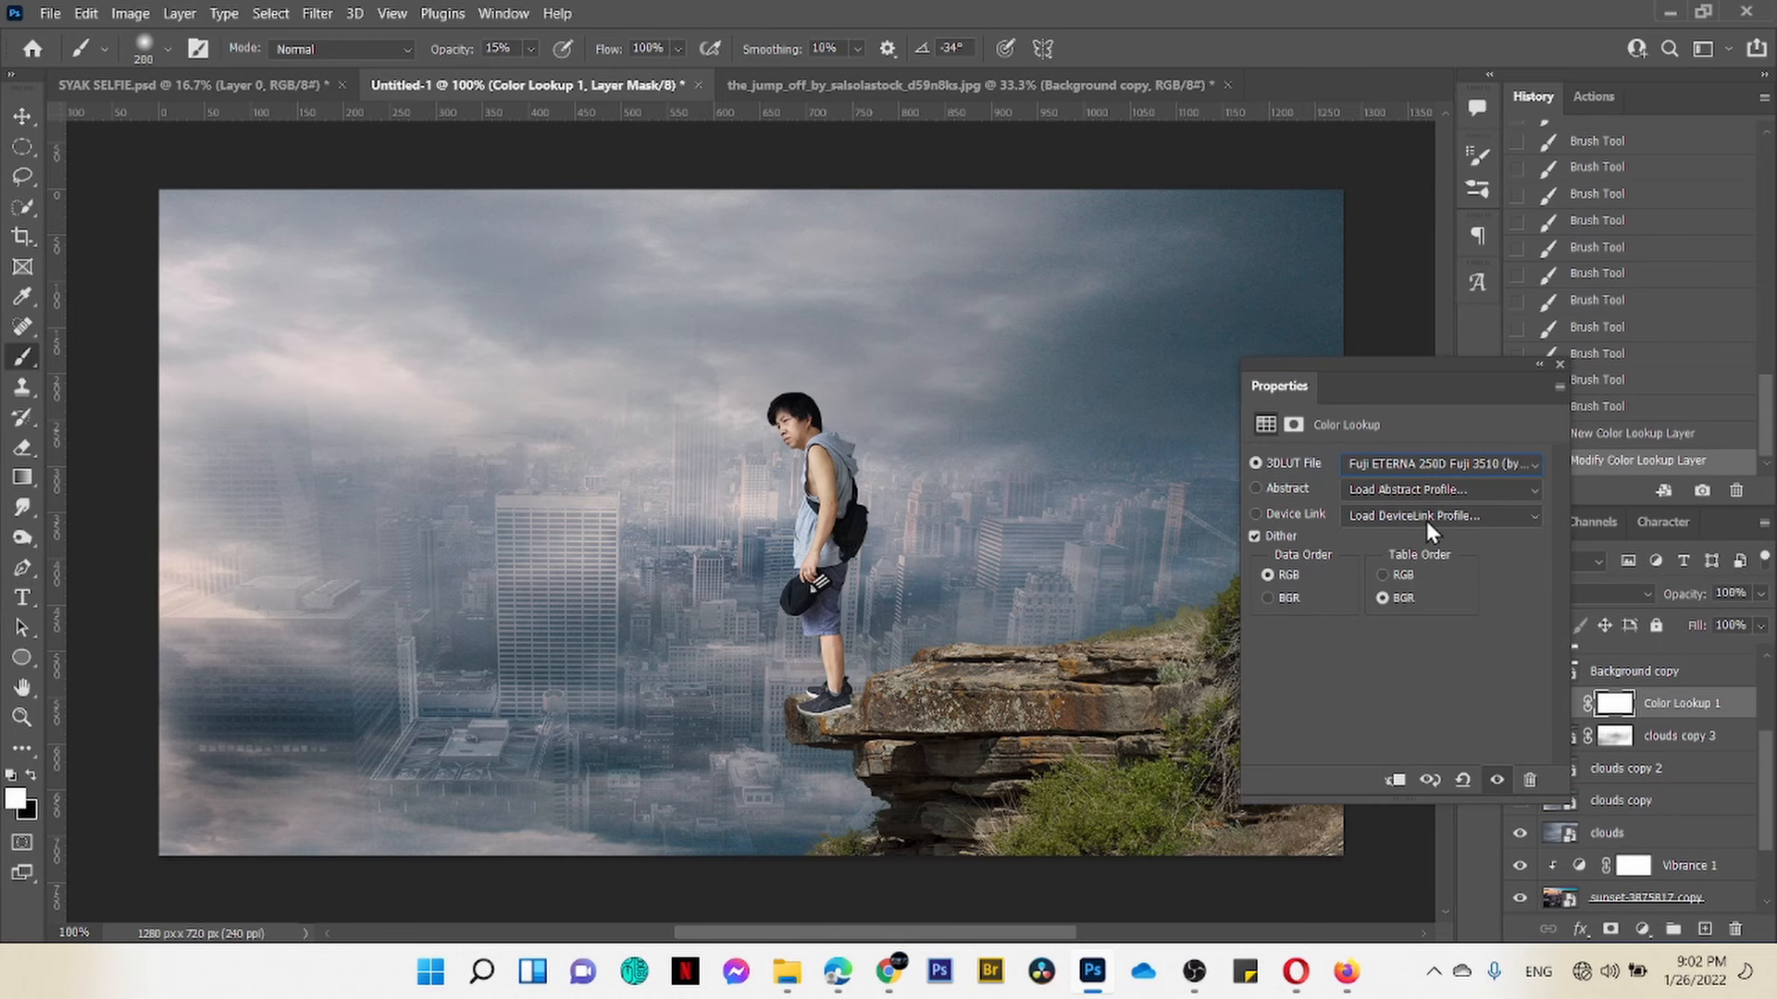
left_click(1439, 463)
left_click(1481, 329)
left_click(1439, 464)
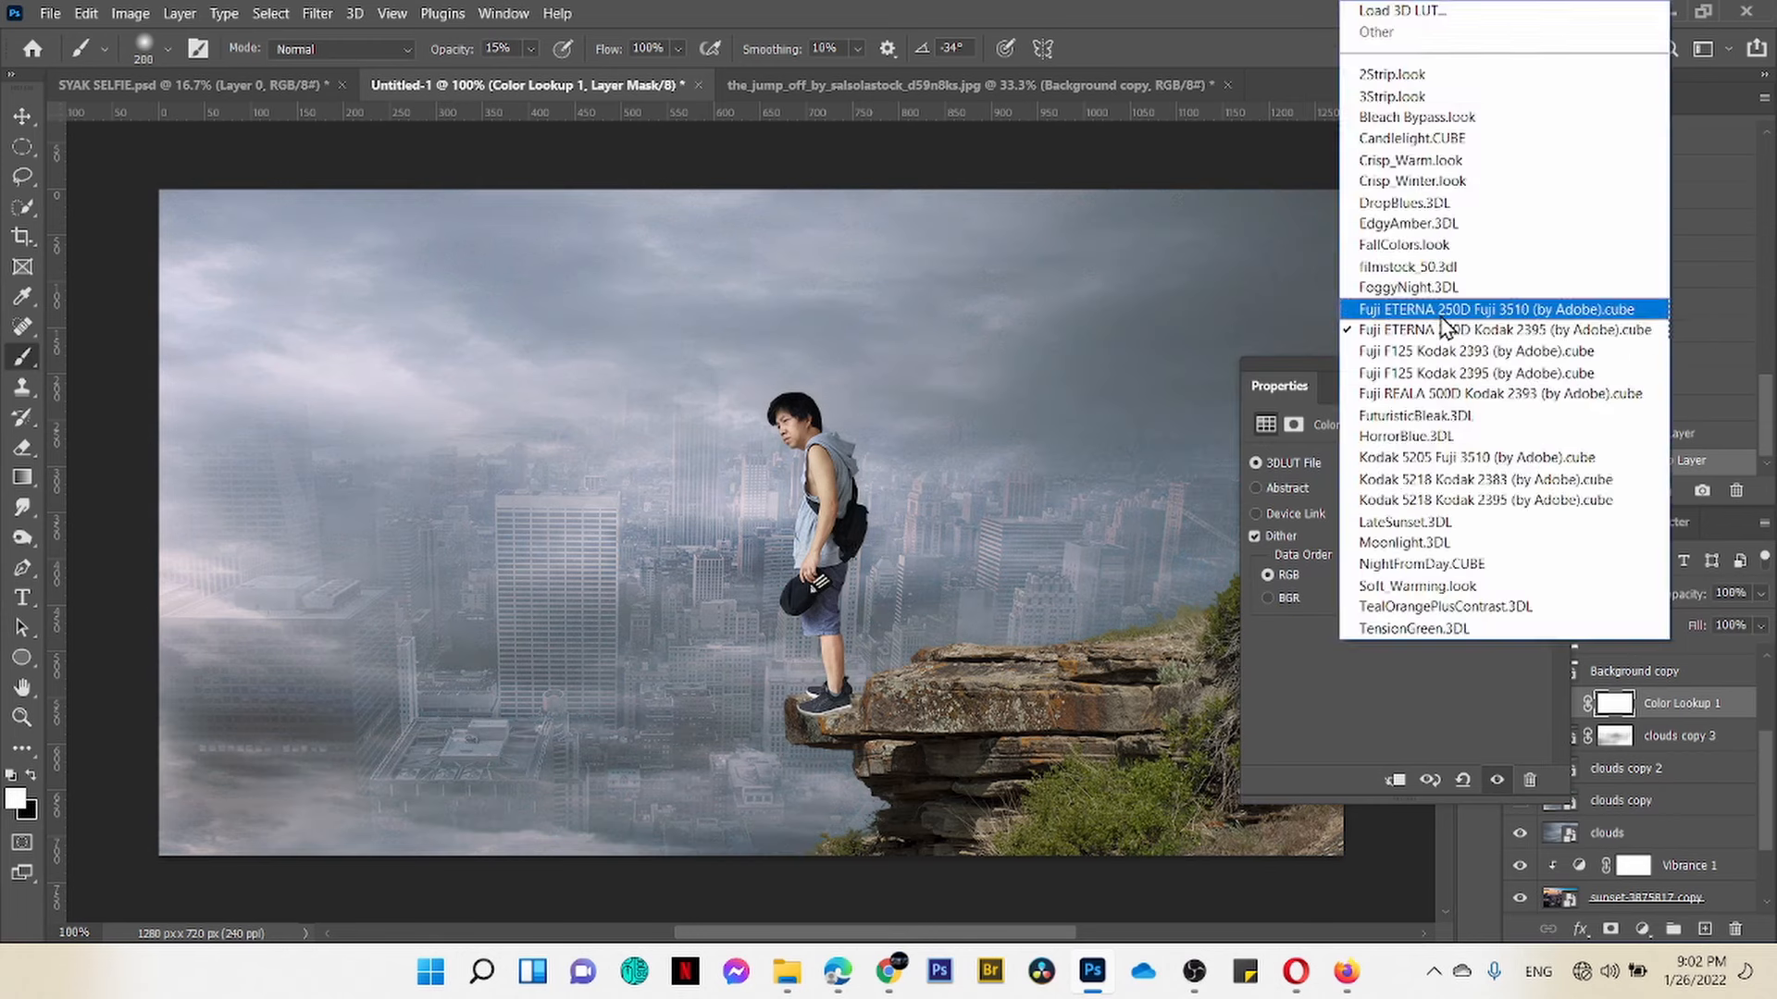
left_click(1441, 313)
Step: Add a second Color Lookup adjustment using FuturisticBleak.3DL and reduce its opacity to 16%
left_click(1642, 928)
left_click(1634, 821)
left_click(1439, 464)
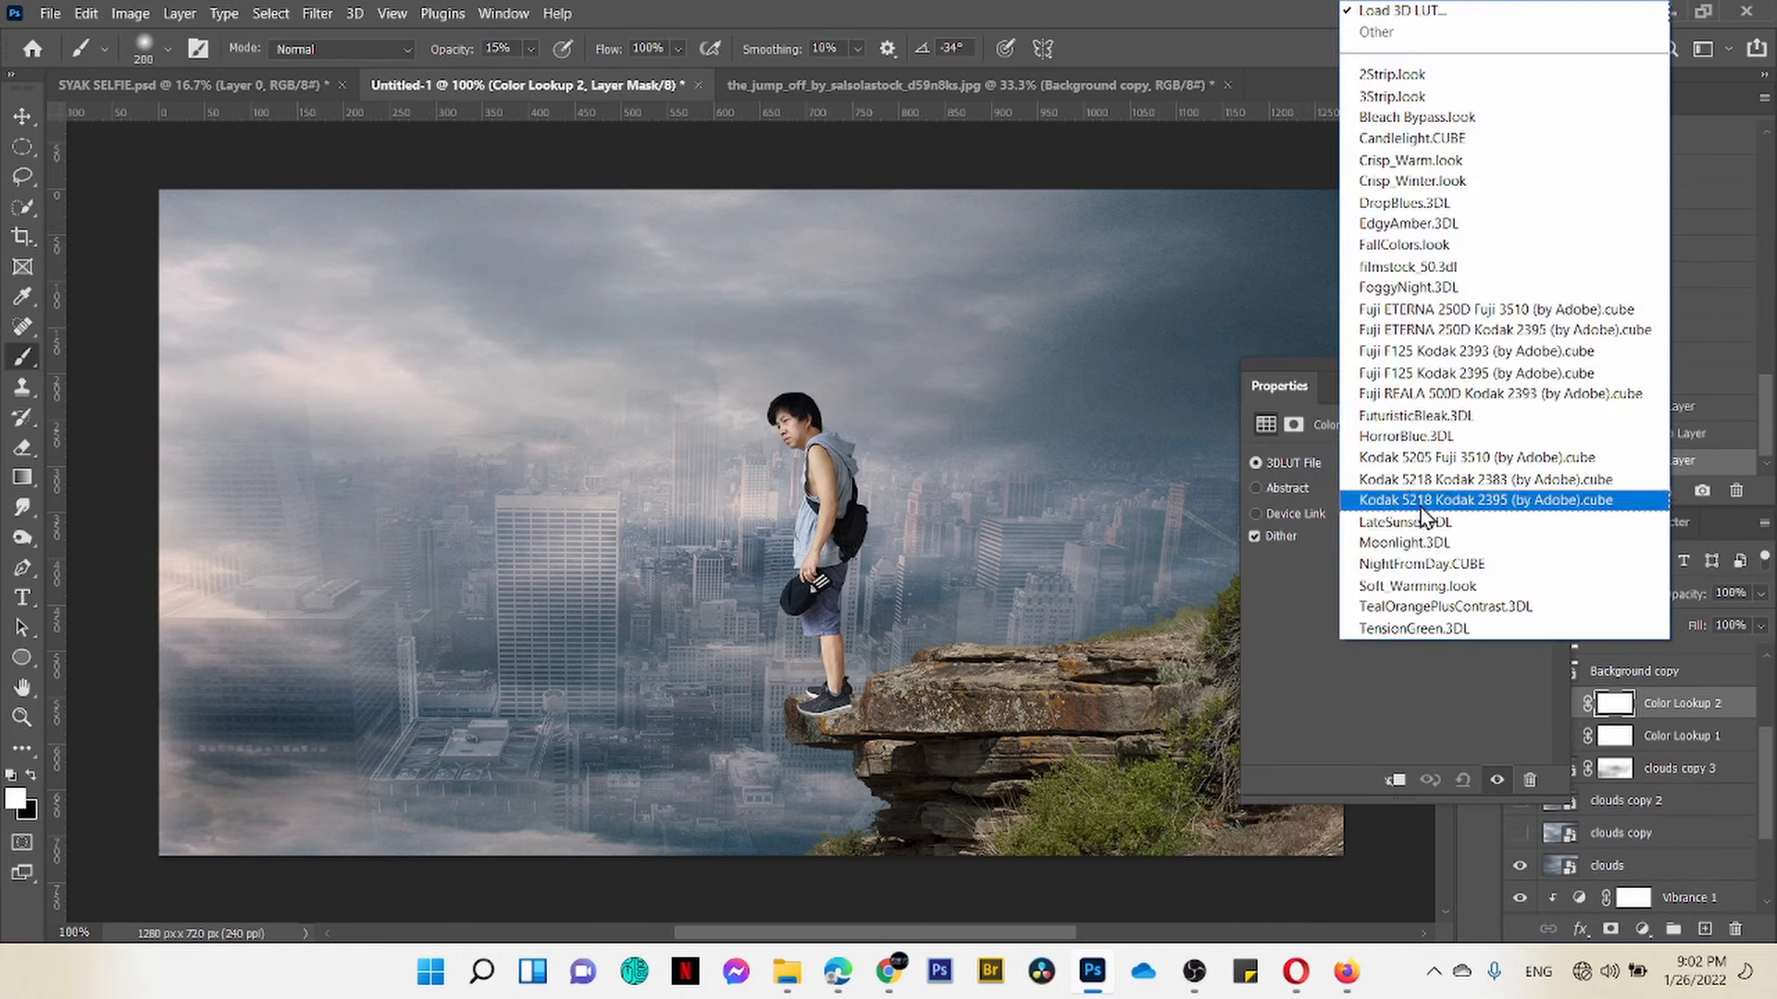
left_click(1388, 415)
left_click(1560, 364)
left_click(1761, 593)
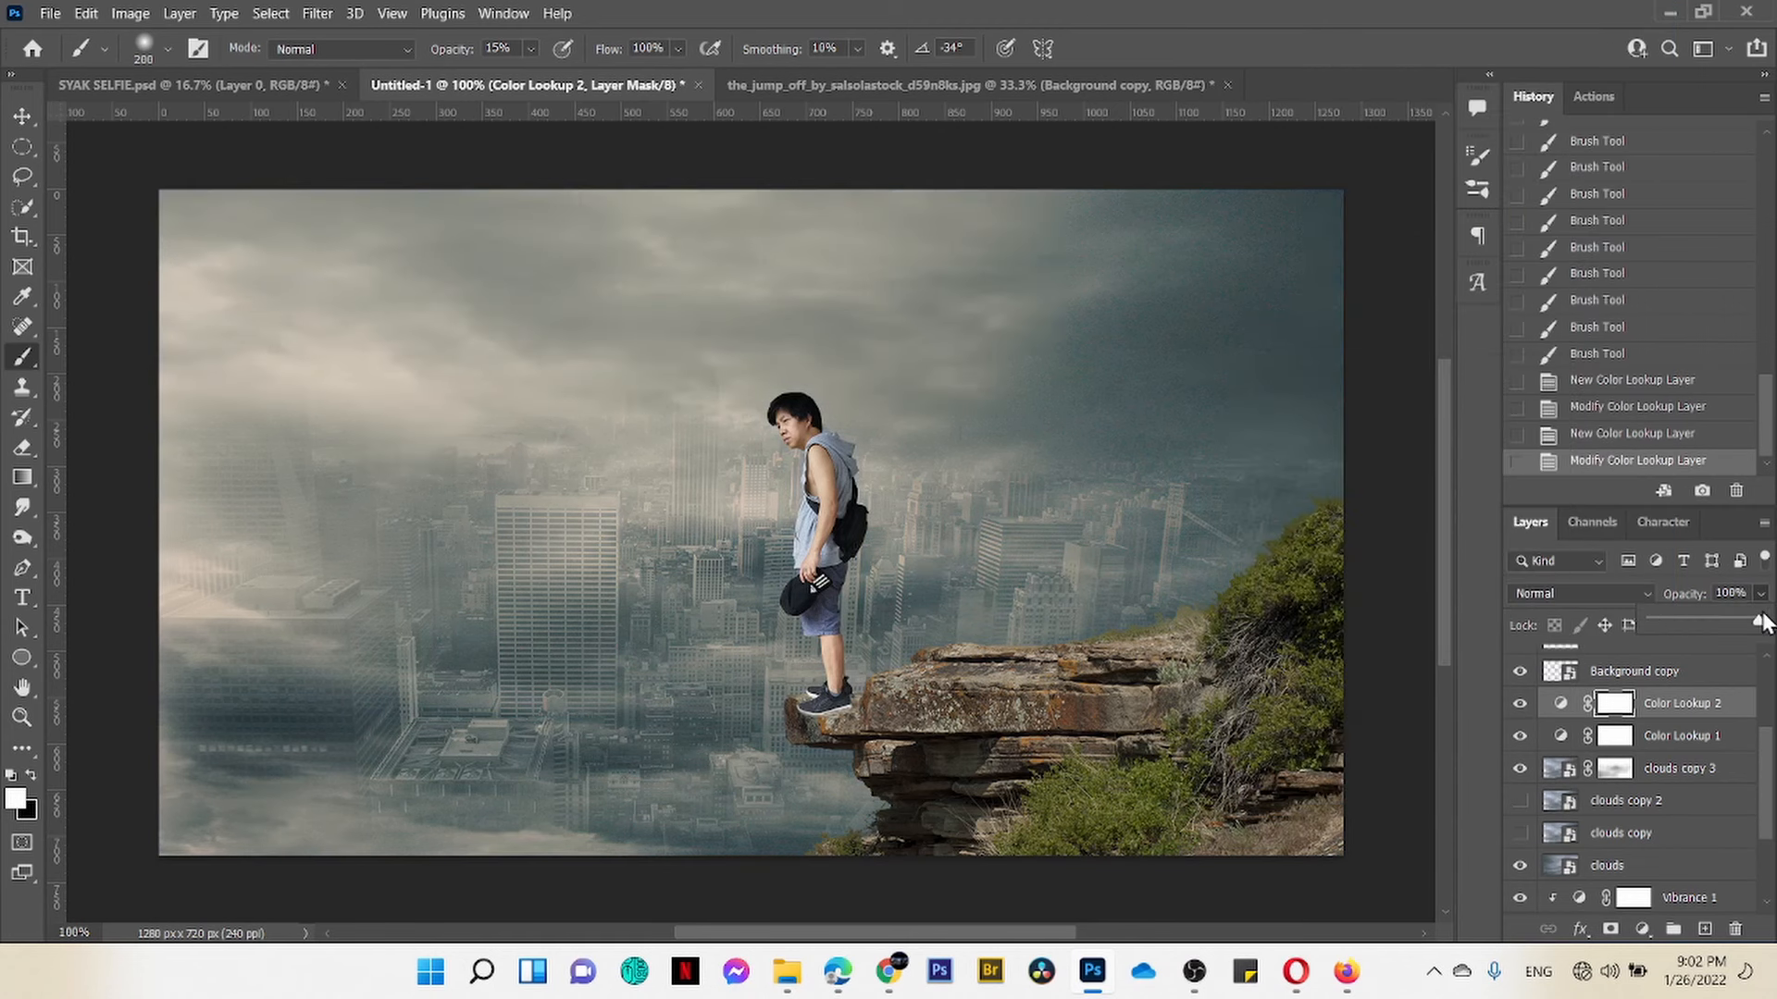
left_click_drag(1761, 621, 1669, 620)
left_click(1519, 705)
left_click(1519, 704)
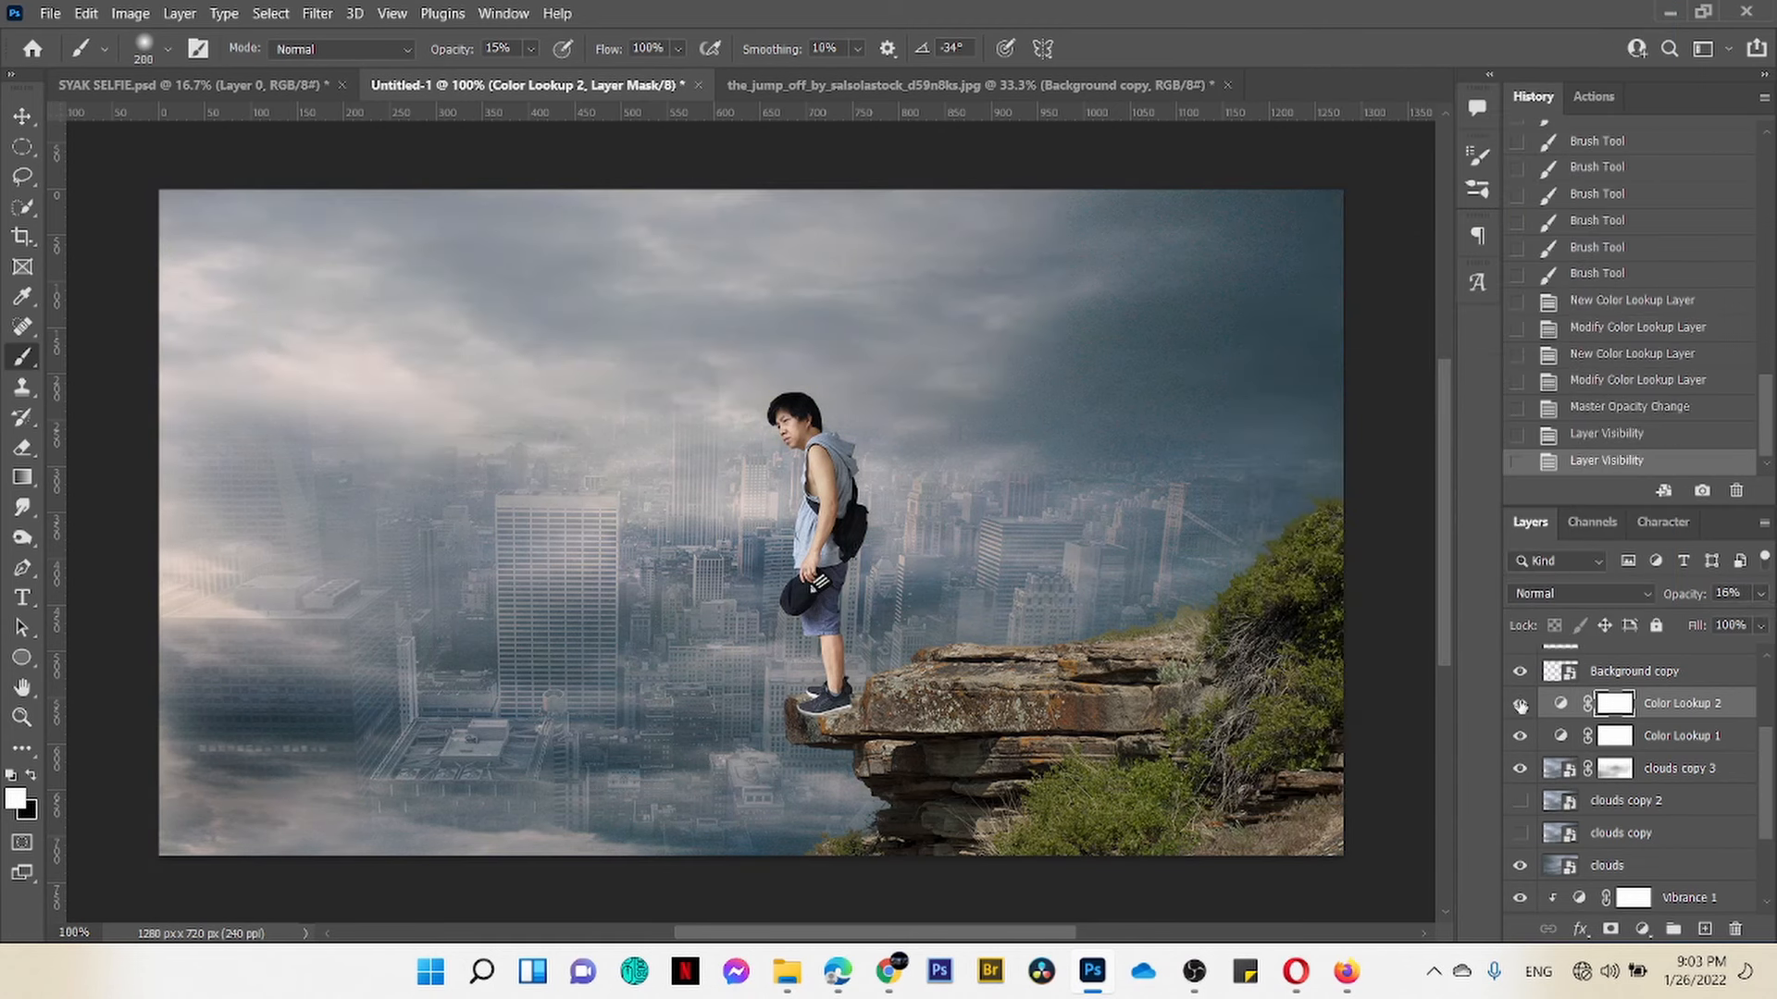
Step: Try the LateSunset.3DL and DropBlues.3DL looks on a third Color Lookup adjustment
left_click(1643, 928)
left_click(1633, 821)
left_click(1468, 464)
left_click(1446, 520)
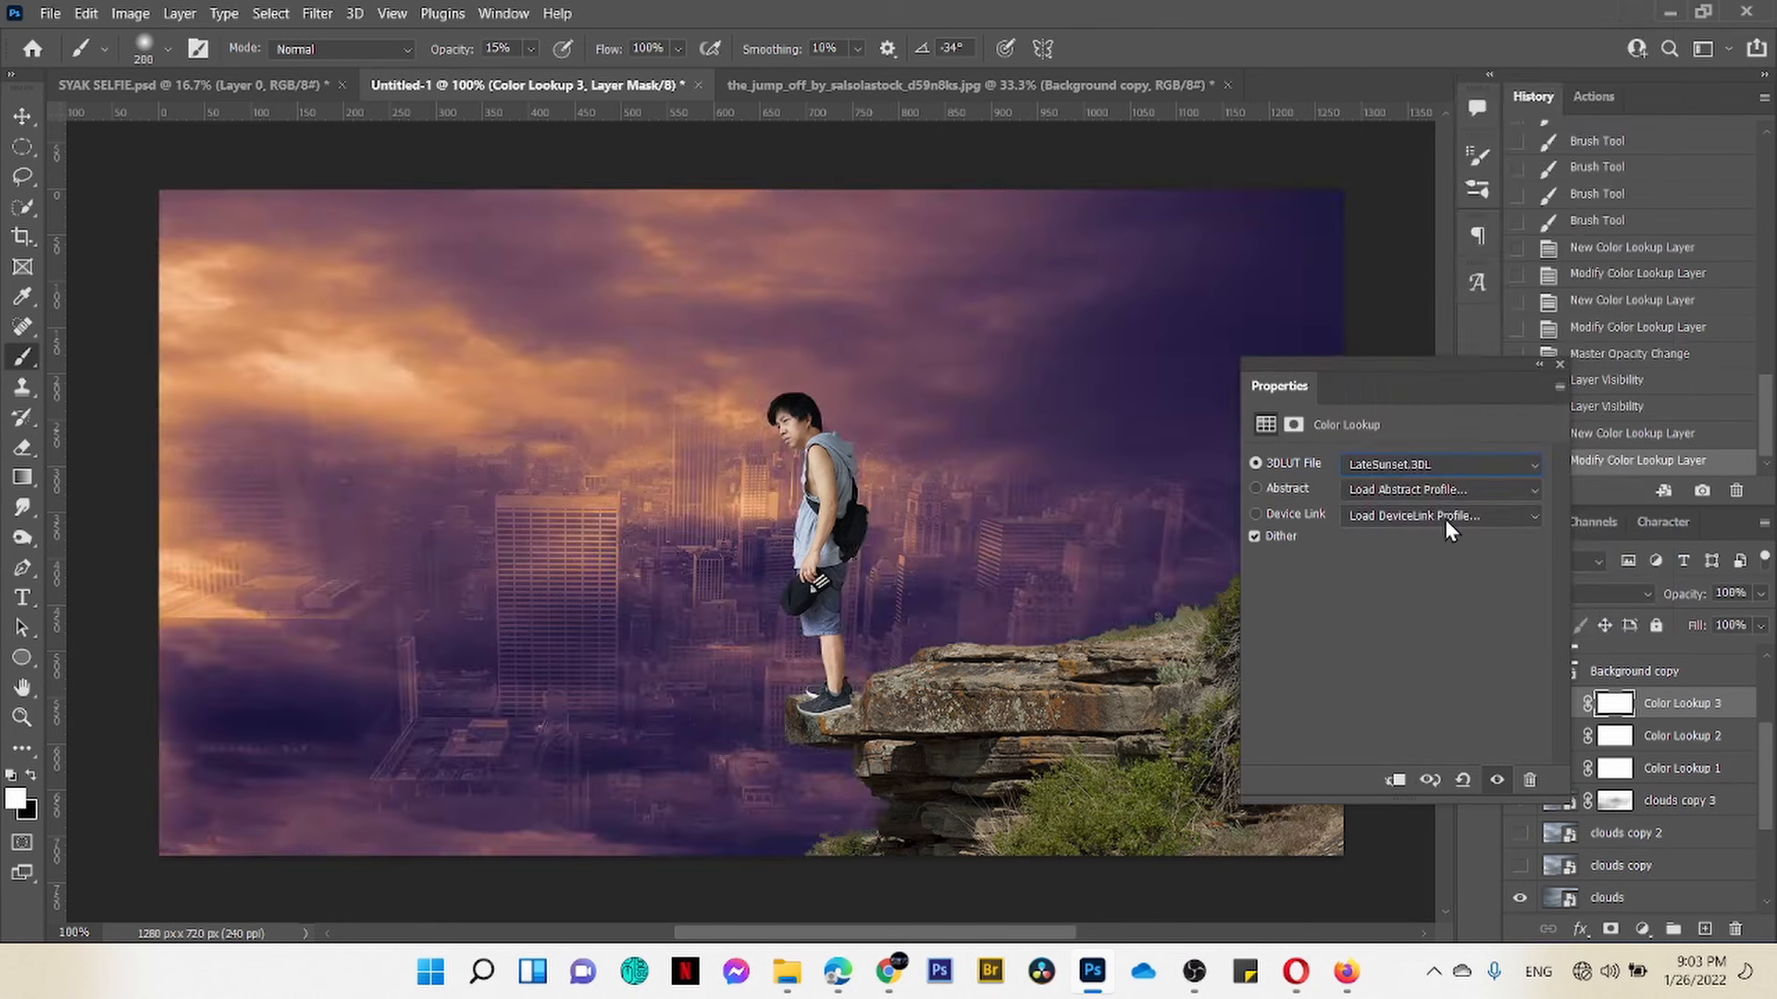
left_click(1442, 465)
left_click(1415, 202)
Step: Try Bleach Bypass.look, Kodak 5218 Kodak 2395, FuturisticBleak.3DL and HorrorBlue.3DL on the third Color Lookup, and delete that adjustment
left_click(1379, 463)
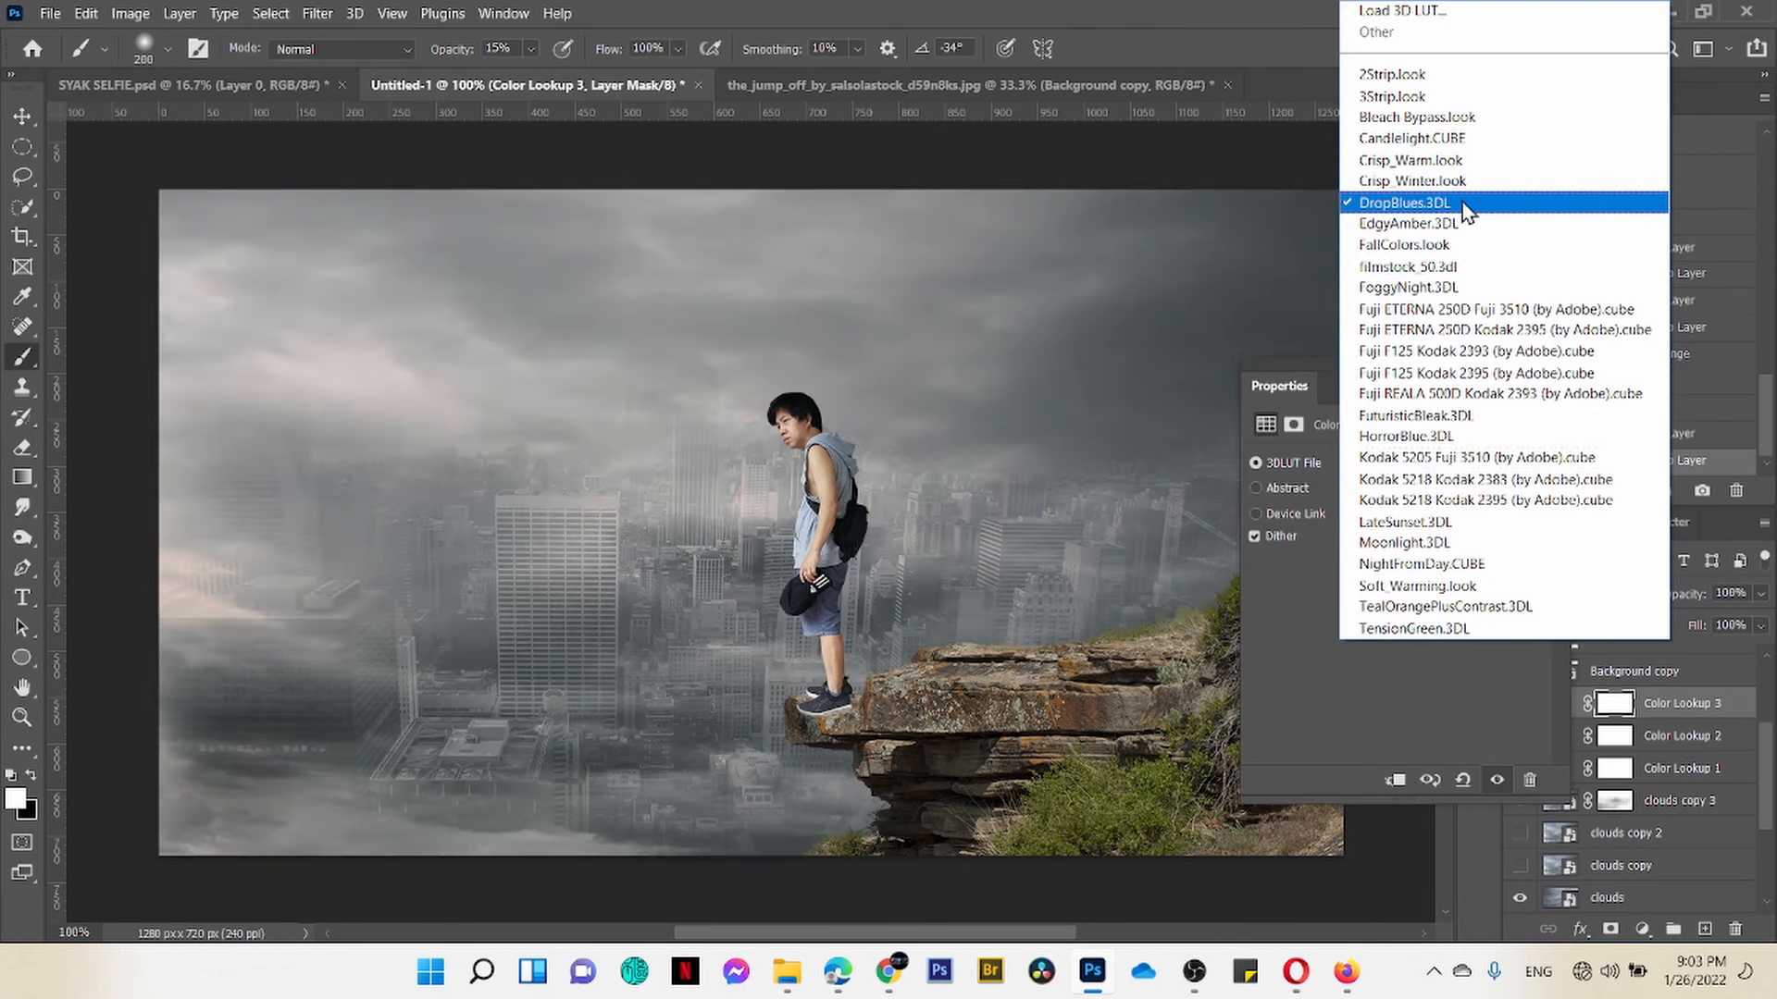
left_click(1459, 118)
left_click(1464, 463)
left_click(1463, 500)
left_click(1459, 464)
left_click(1468, 417)
left_click(1483, 463)
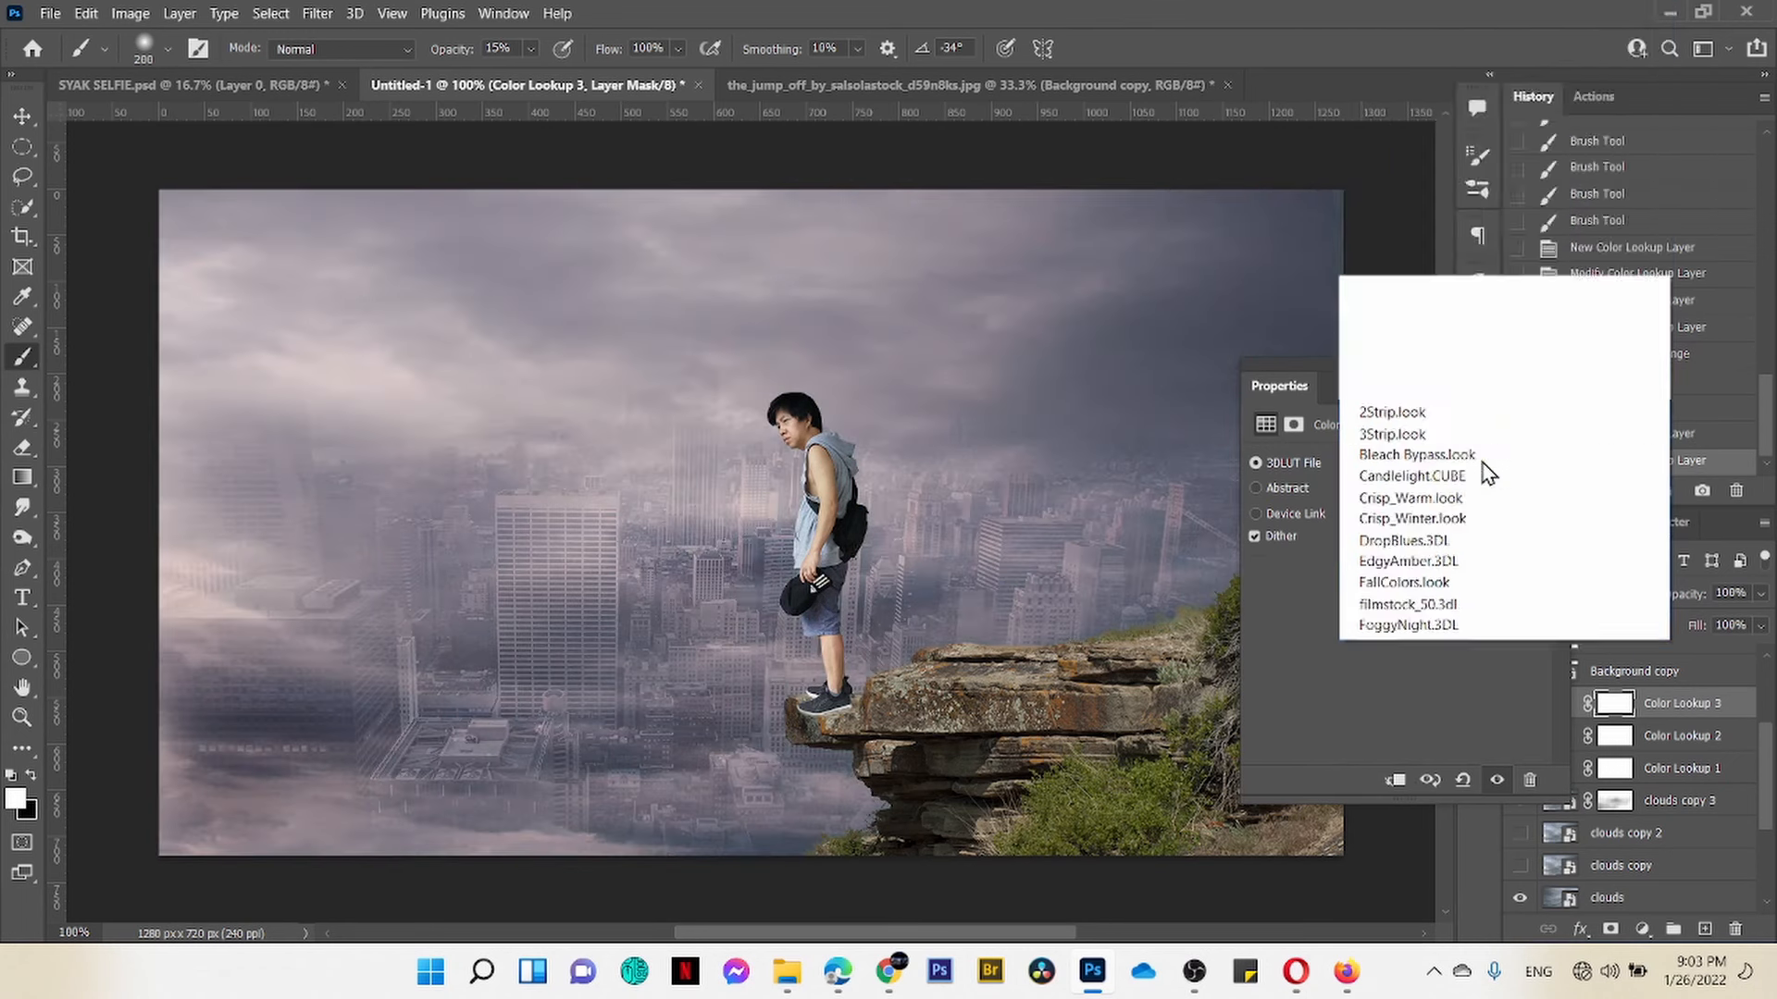
left_click(1474, 437)
left_click(1529, 780)
Step: Add a Color Balance adjustment above Color Lookup 2 and shift the background slightly toward cyan-green
left_click(1642, 928)
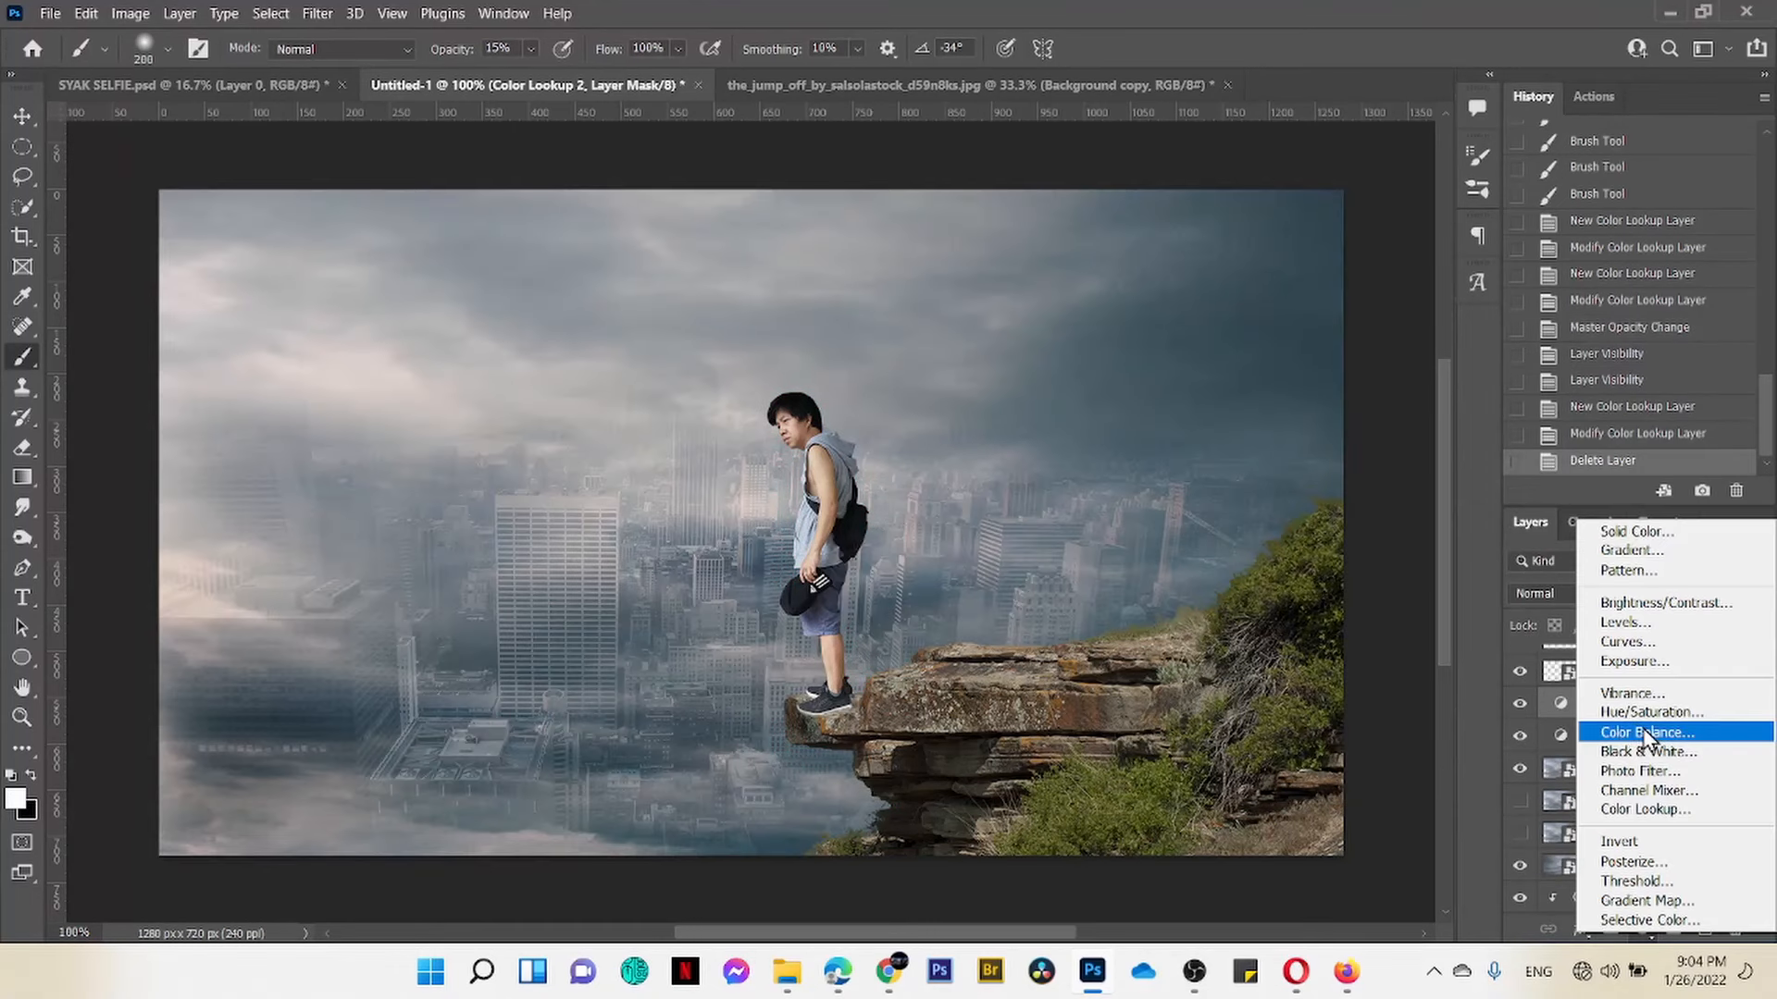
left_click(1645, 733)
left_click_drag(1366, 514, 1352, 514)
left_click(1560, 365)
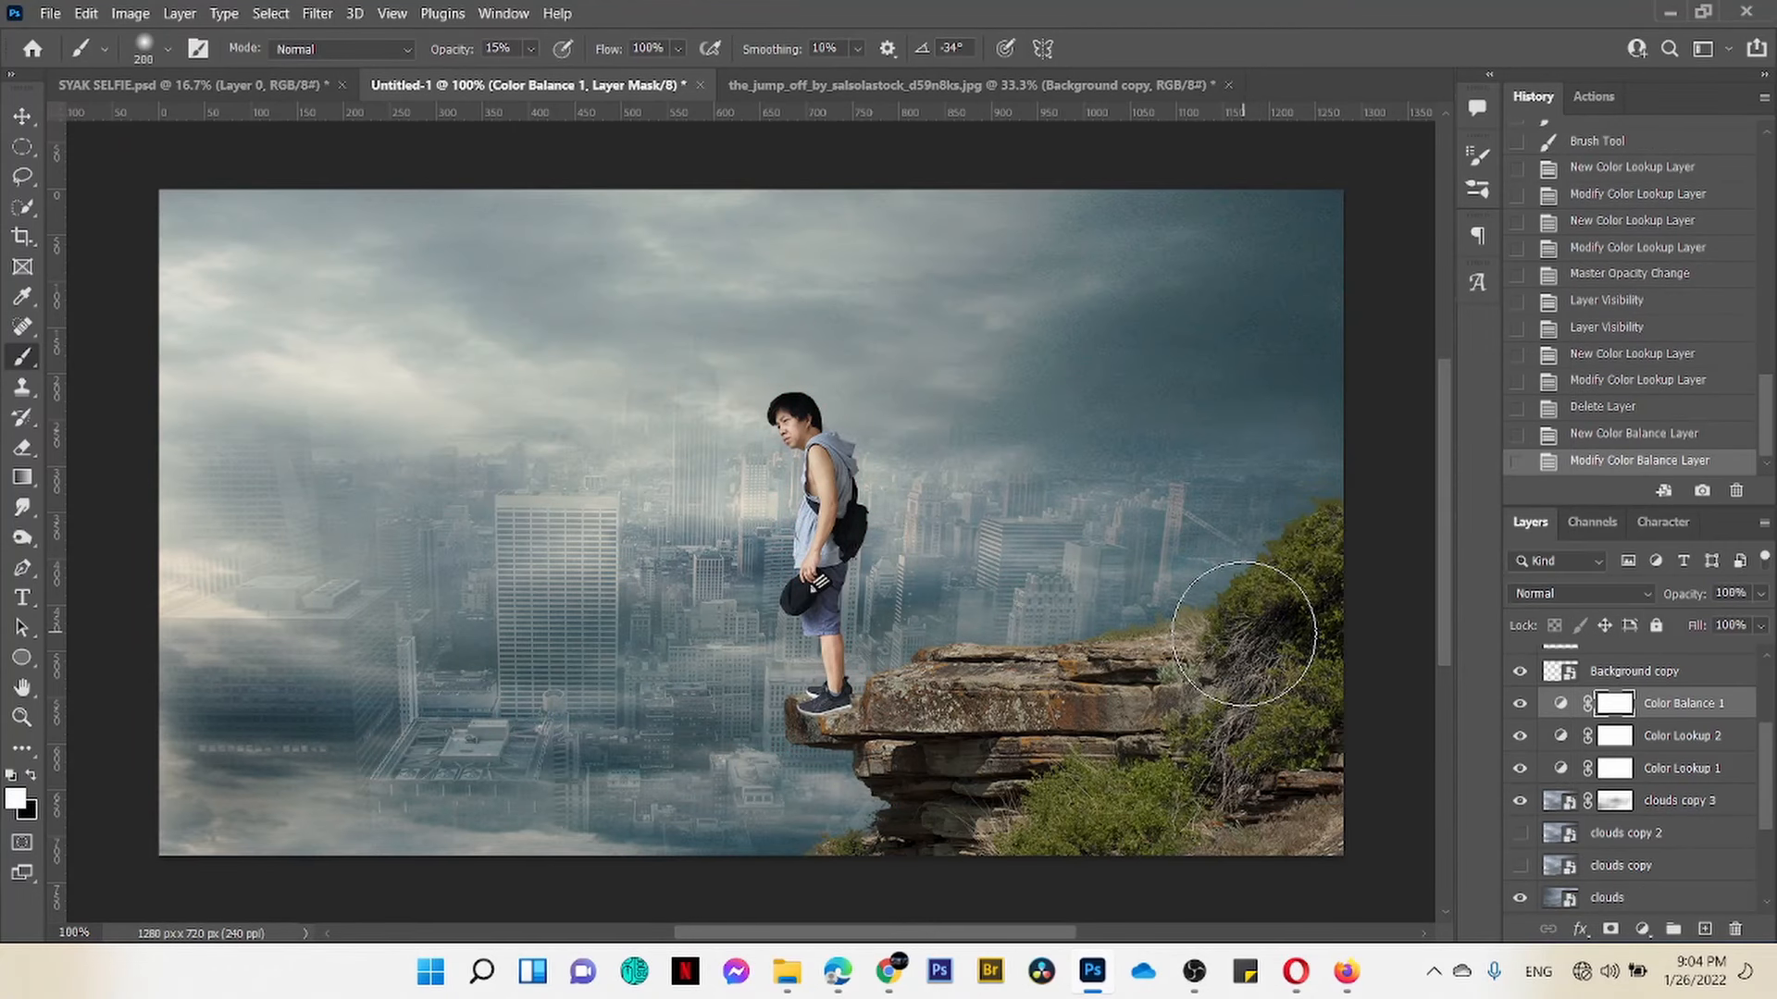
Step: Place the bike PNG stock image from the file manager above the Color Balance layer and convert it to a smart object
left_click(787, 972)
left_click_drag(365, 579, 976, 306)
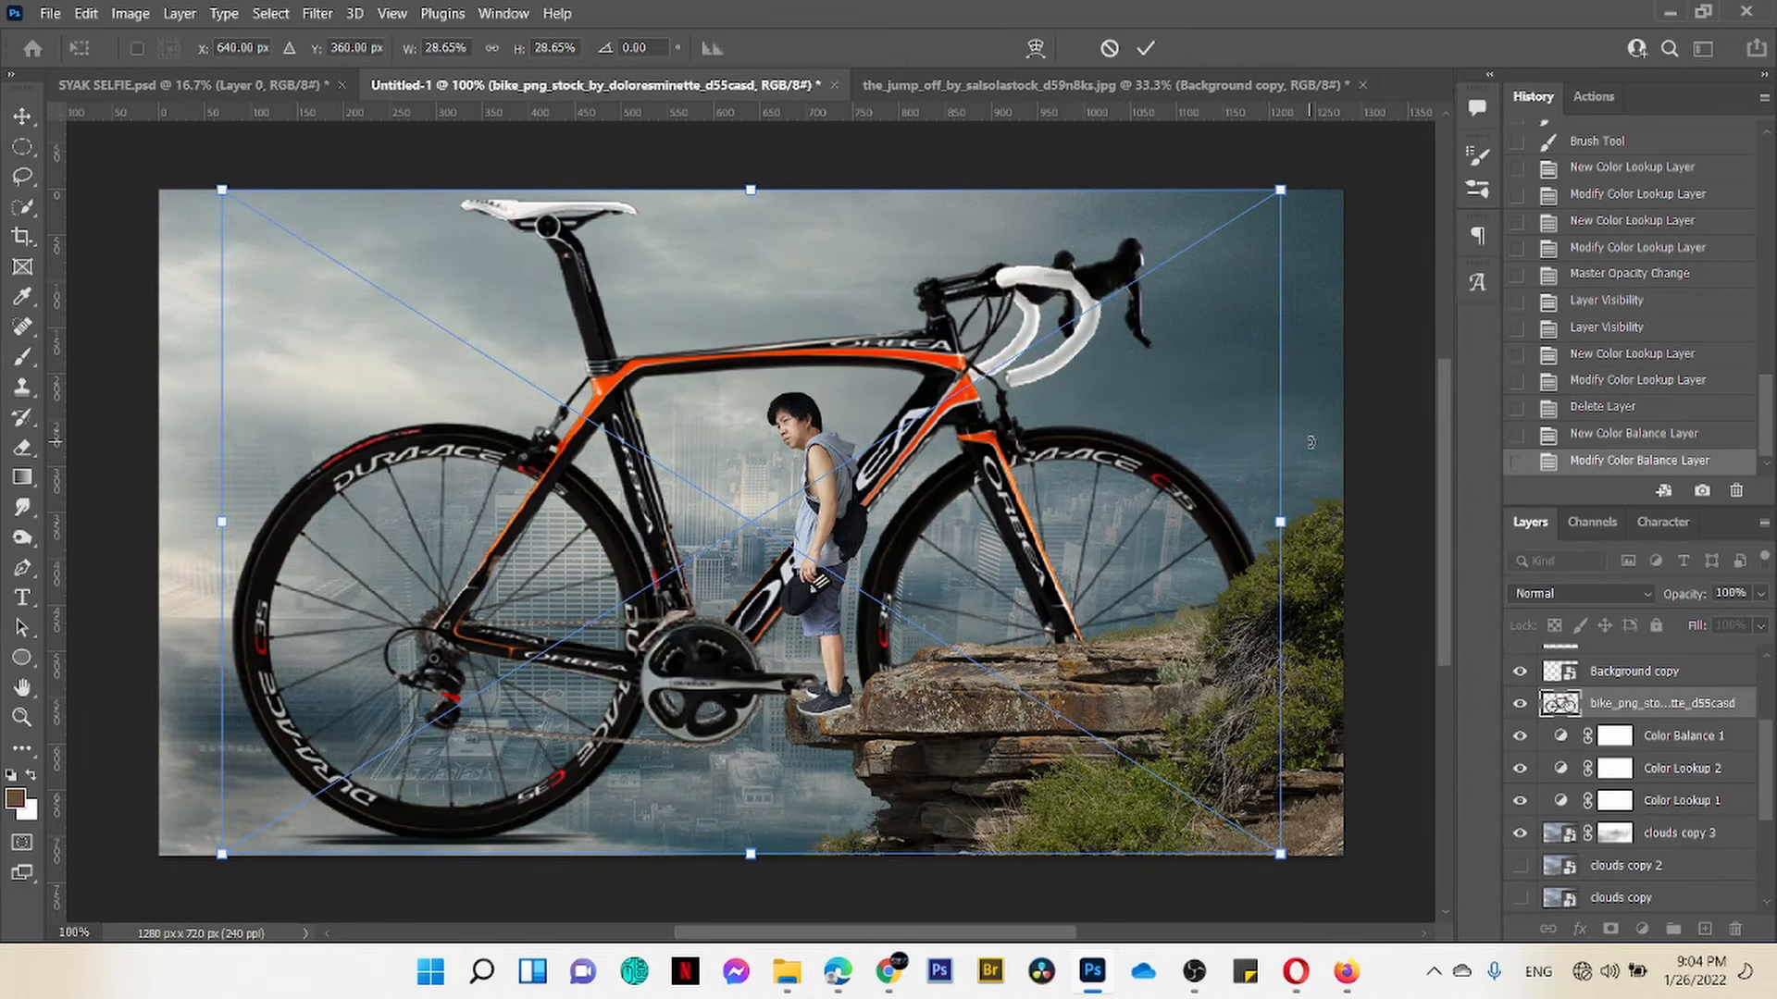
left_click(1145, 48)
key("F2")
Step: Scale the bicycle down to 26.79%, move it above the cliff ledge behind the man, and flip it horizontally
key("ctrl+t")
left_click_drag(1280, 190, 855, 387)
left_click_drag(780, 506, 1067, 513)
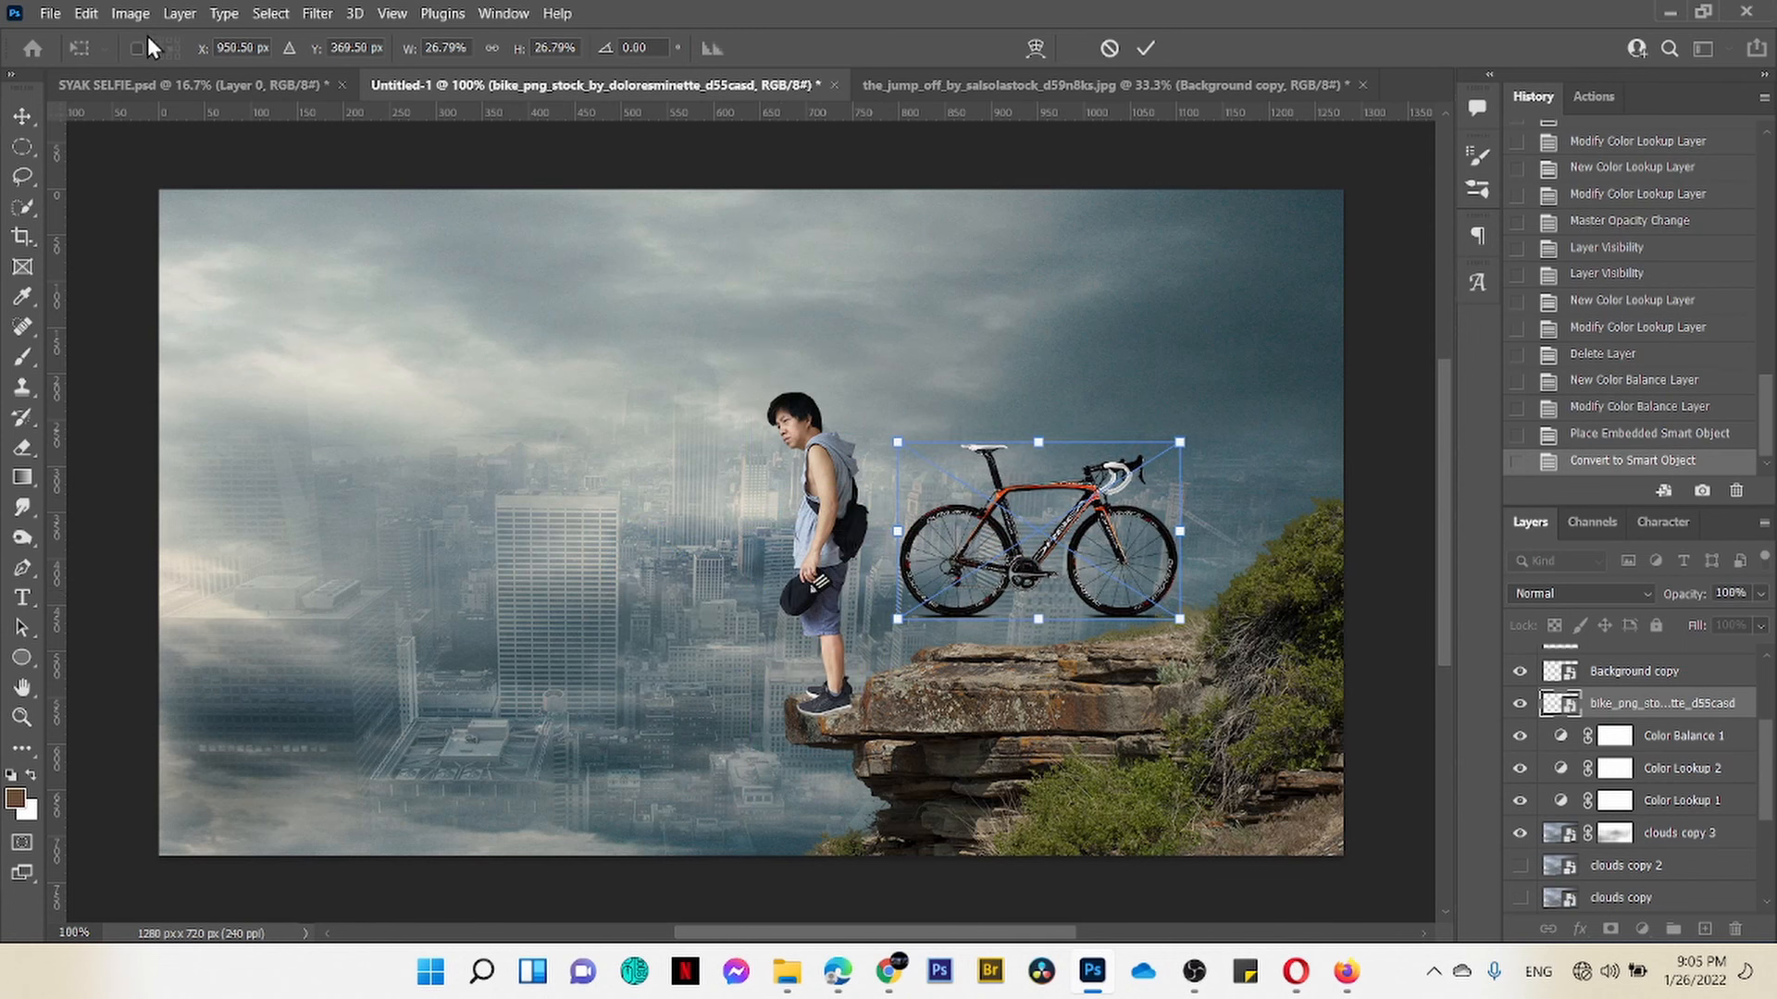
left_click(86, 14)
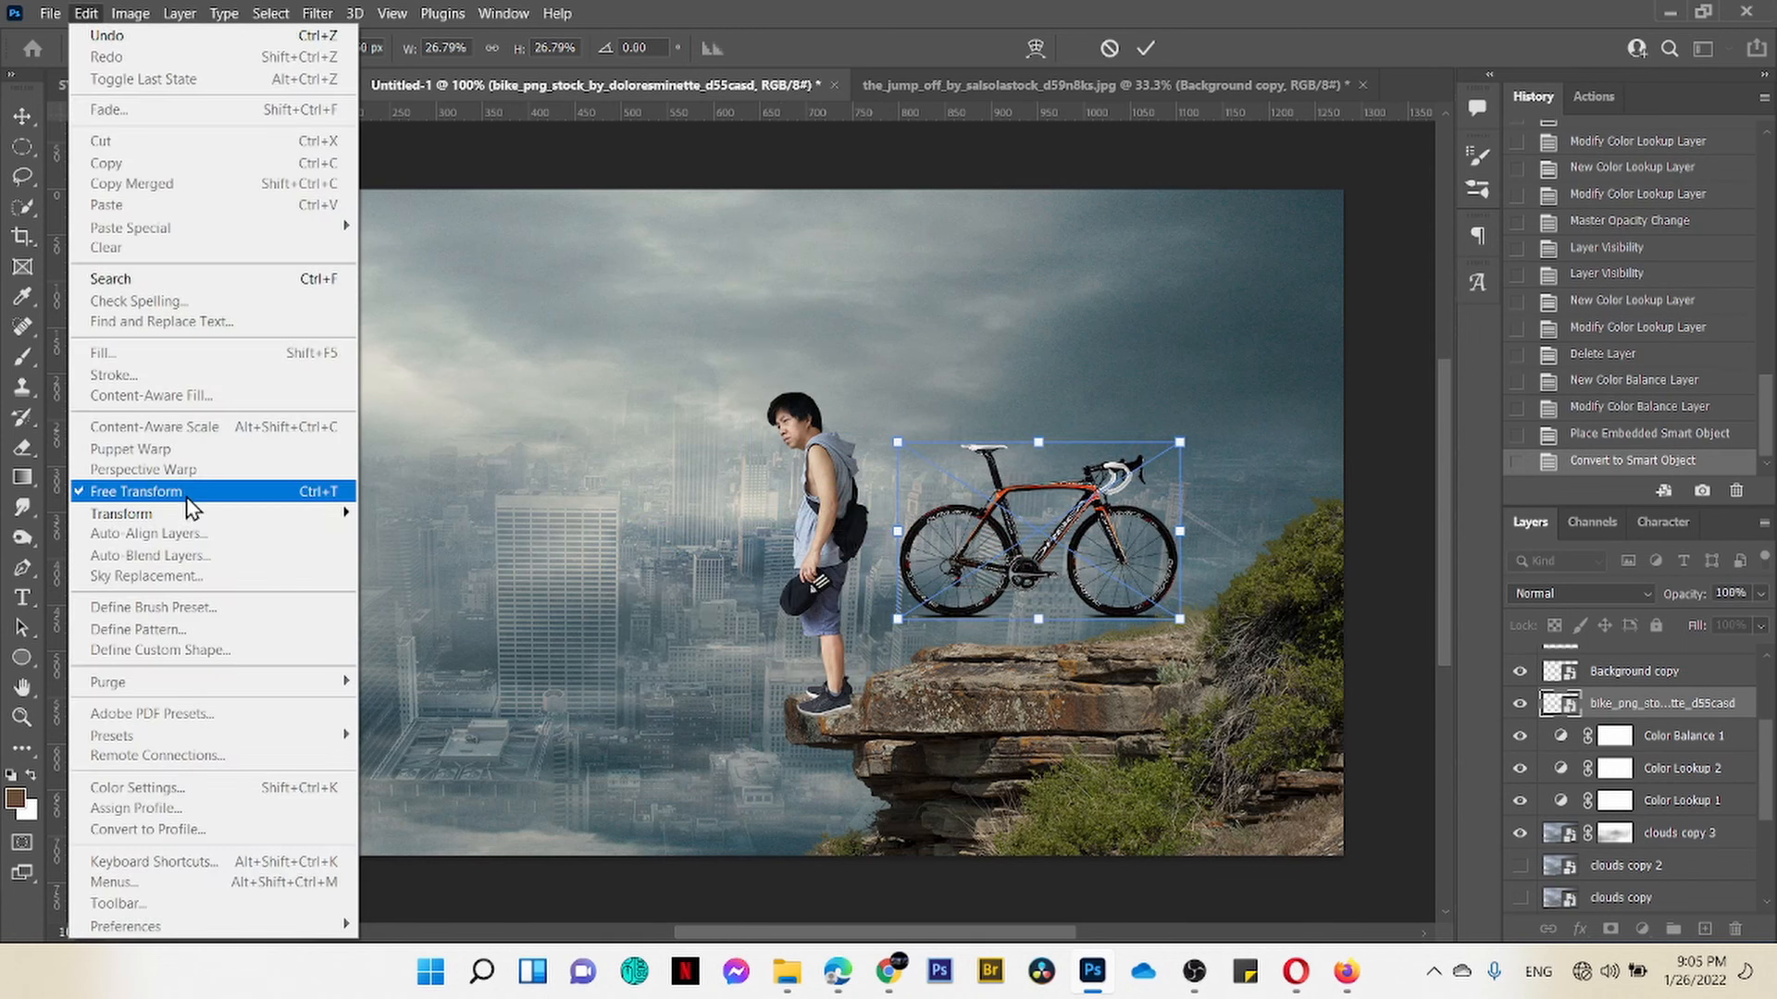
mouse_move(203, 518)
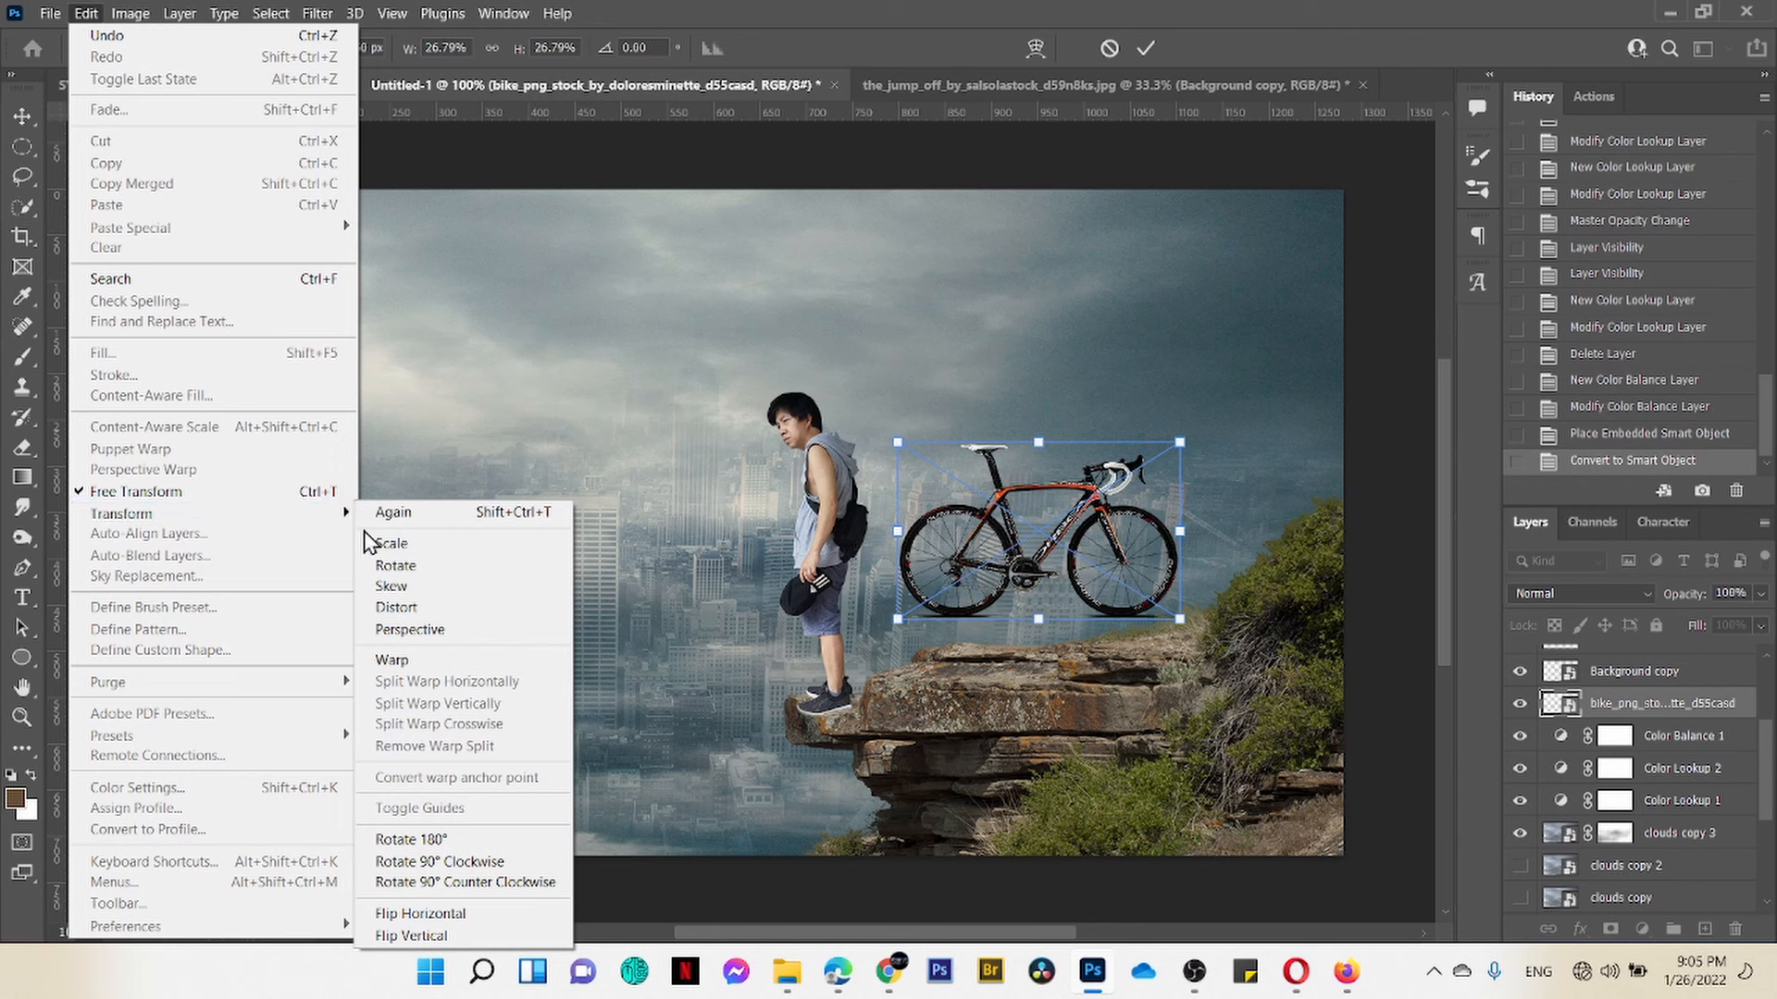
left_click(451, 914)
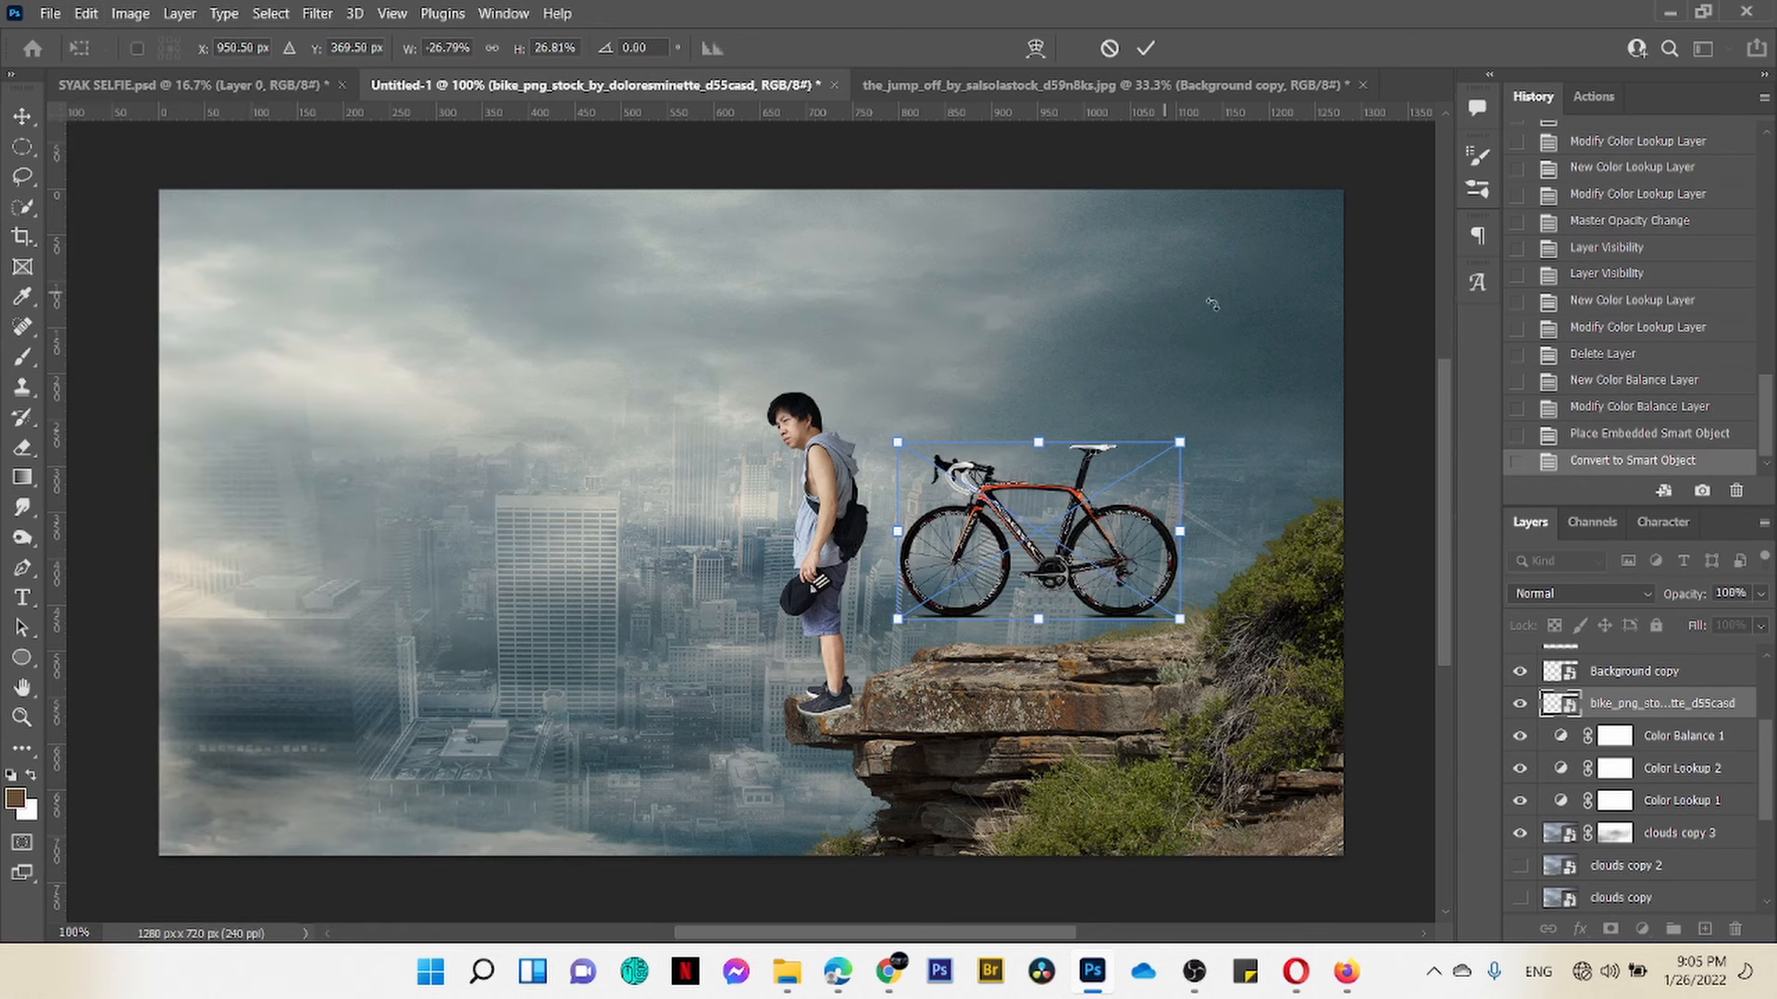
Step: Rotate the bicycle slightly counterclockwise, lower it onto the cliff ledge, and apply the transform
left_click_drag(1233, 430, 1227, 403)
left_click_drag(1111, 534, 1110, 584)
left_click(1145, 48)
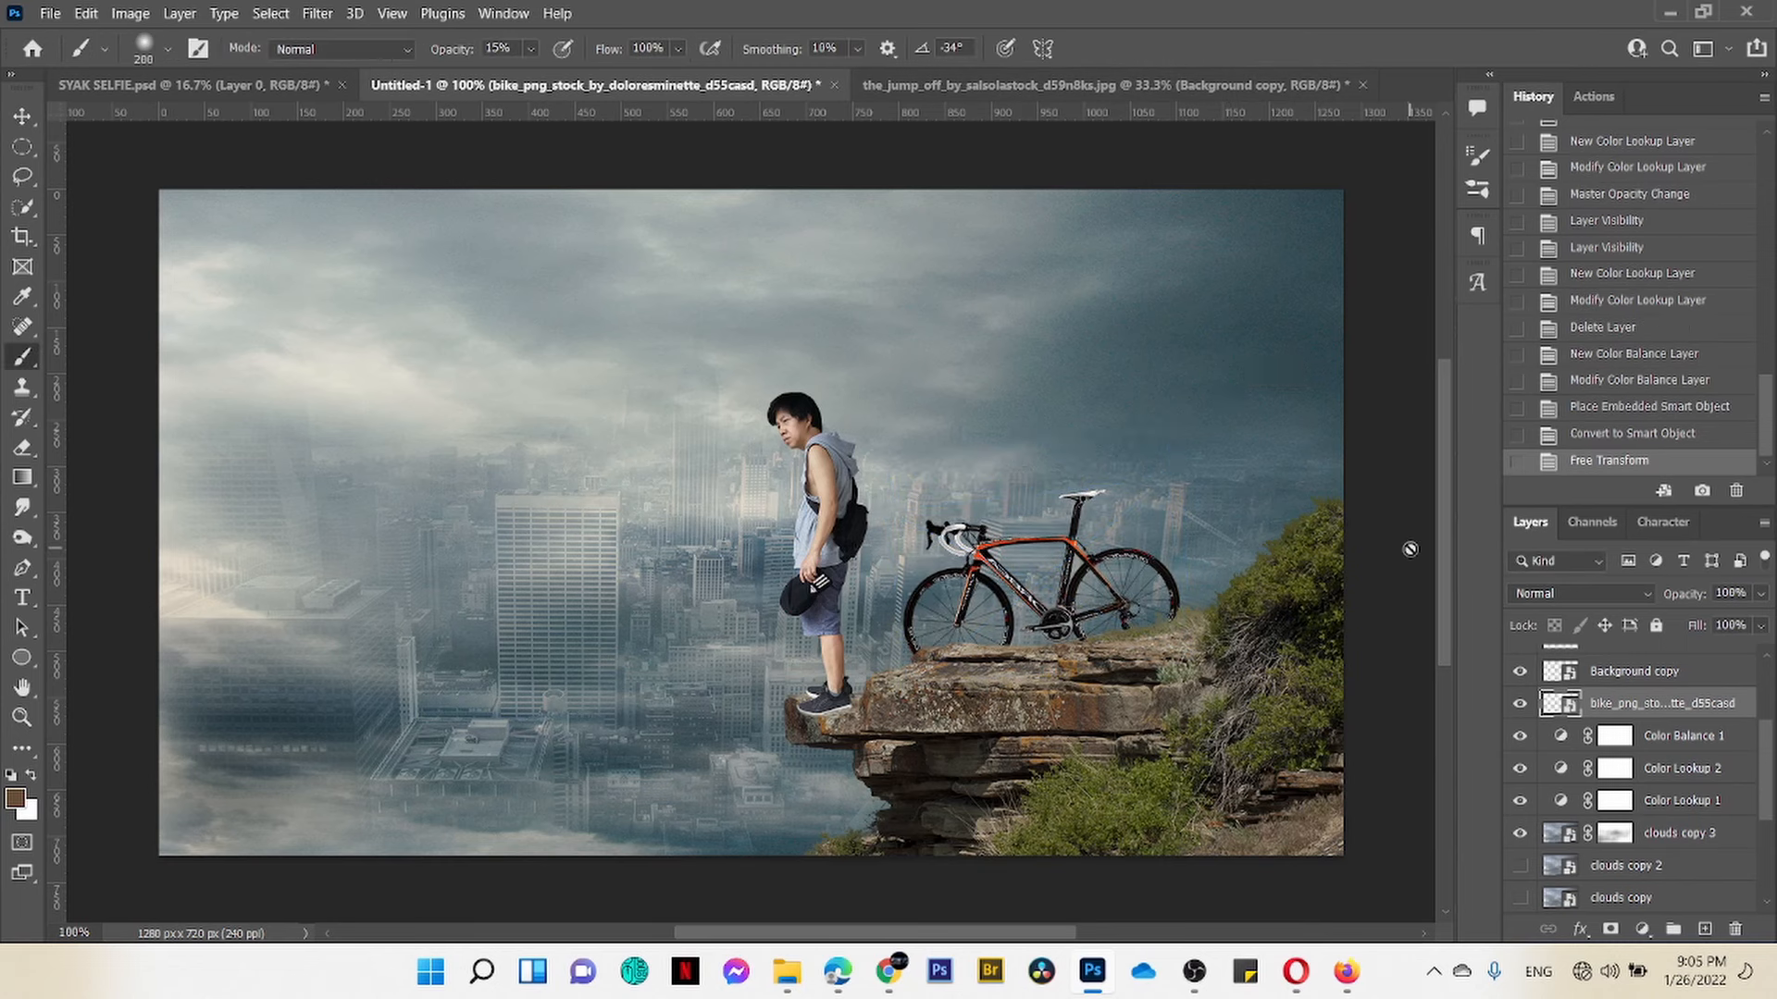
Step: Bring the bike layer to the top of the layer stack and nudge the bicycle up so its wheels rest on the rock
left_click_drag(1771, 770, 1772, 689)
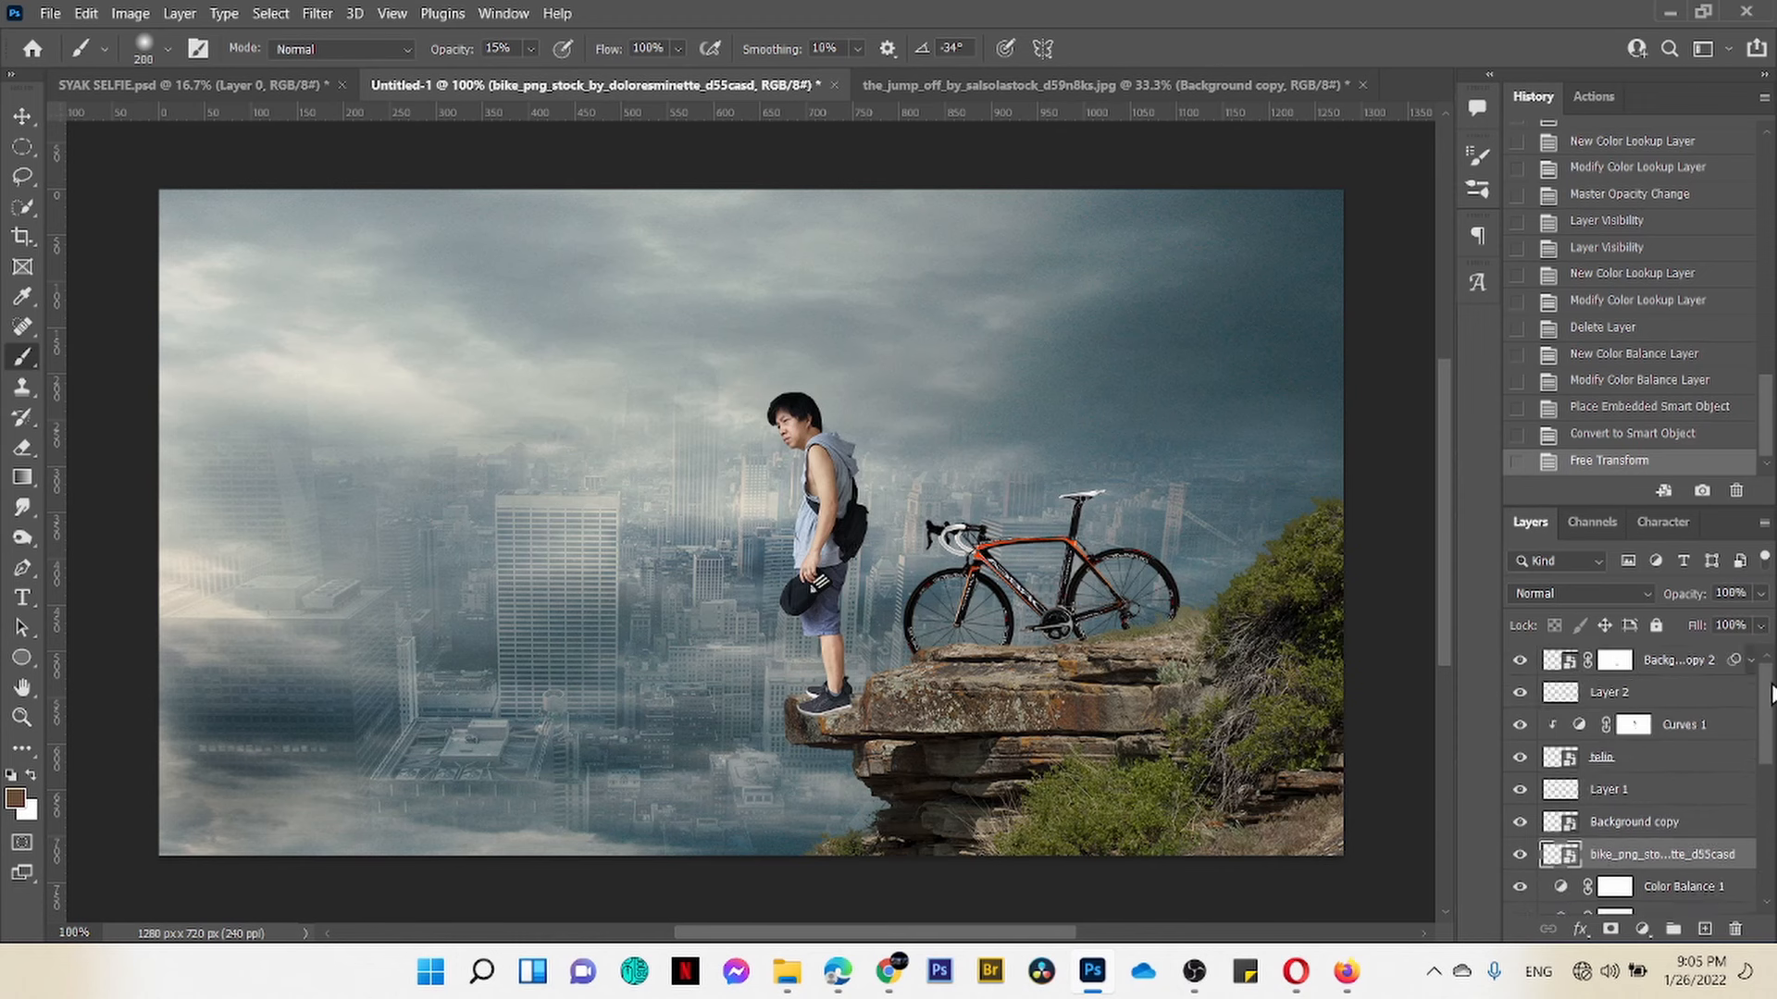
left_click_drag(1704, 855, 1677, 656)
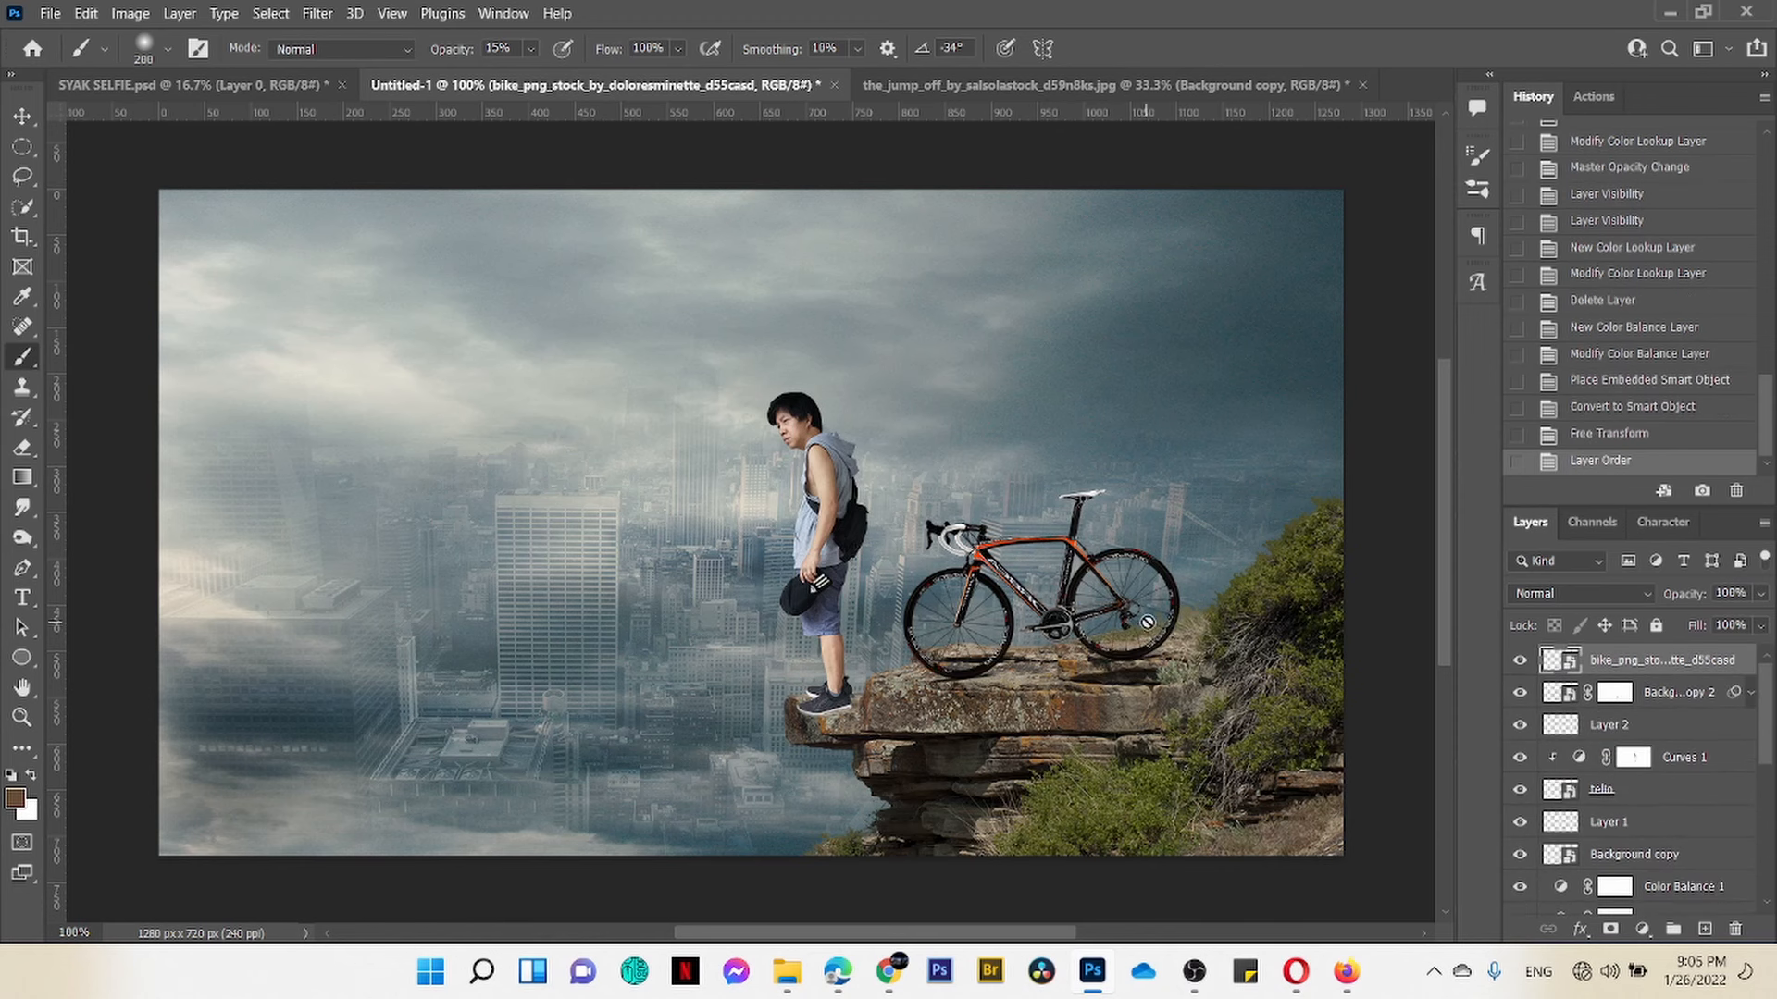
key("v")
left_click_drag(1055, 624, 1054, 607)
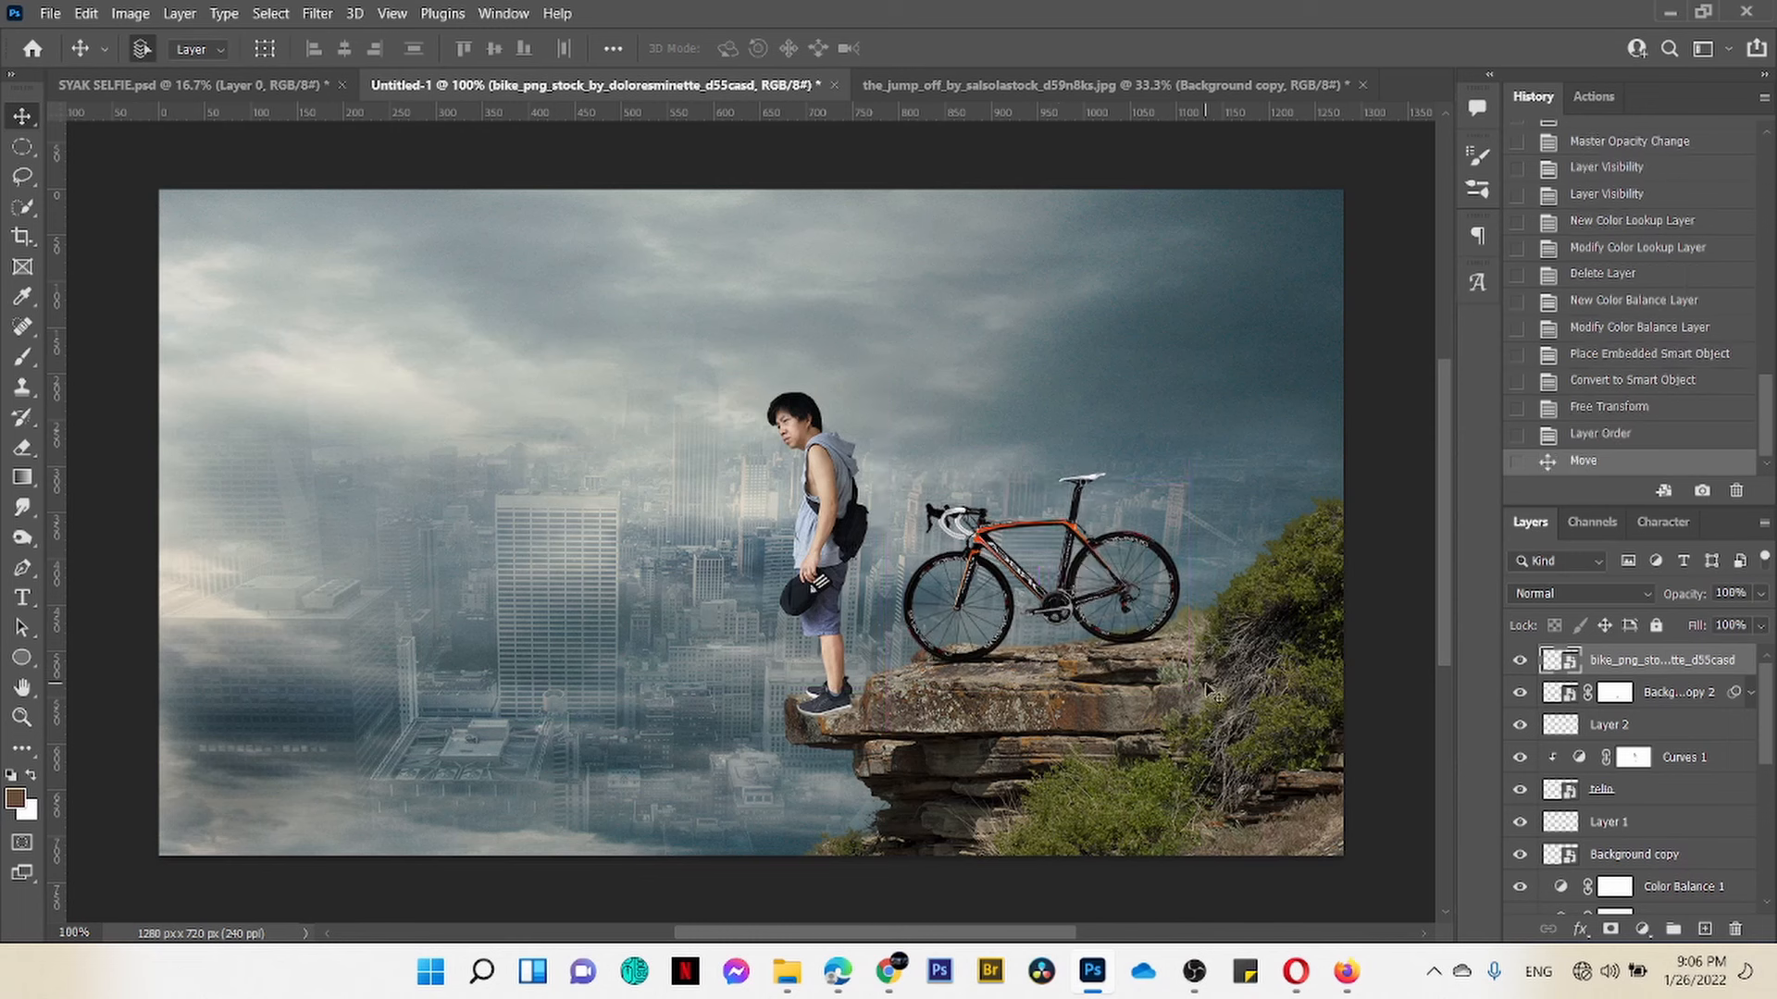
Step: Free-transform the bicycle to make it slightly larger on the ledge
key("ctrl+t")
left_click_drag(1194, 483, 1191, 460)
key("Return")
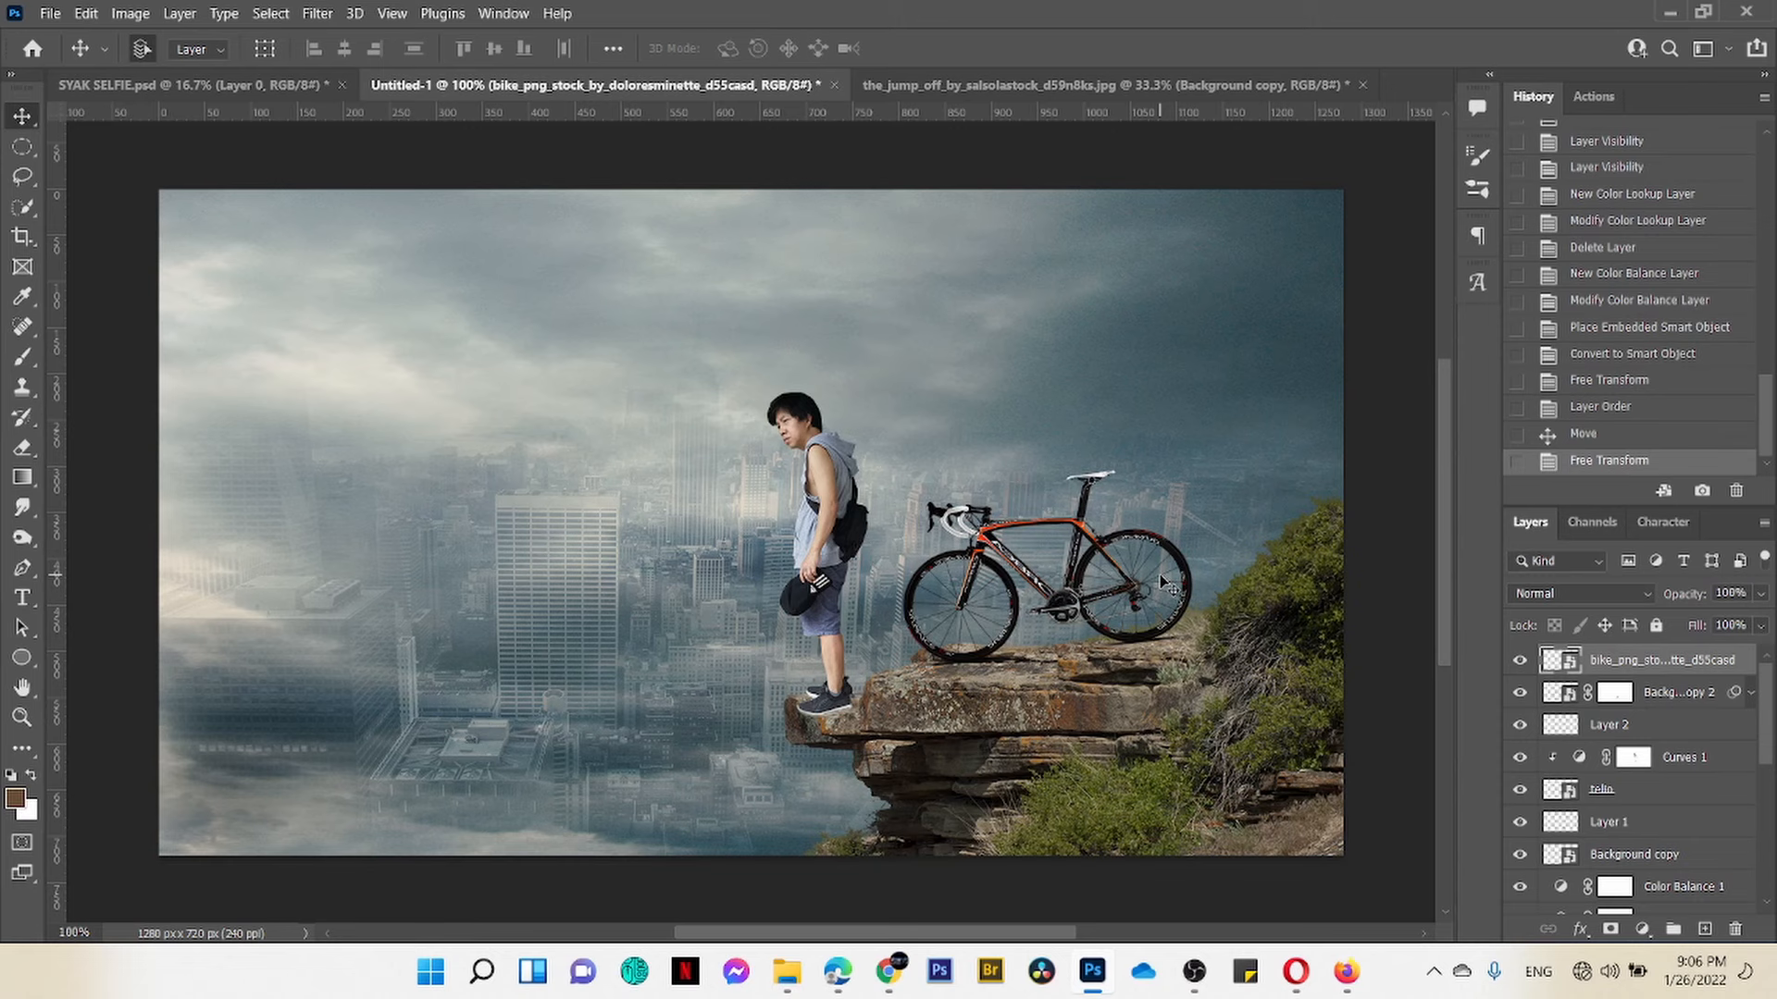
Step: Add a Color Lookup adjustment with the Fuji ETERNA 250D Fuji 3510 look above the bike layer and clip it to the bike
left_click(1643, 929)
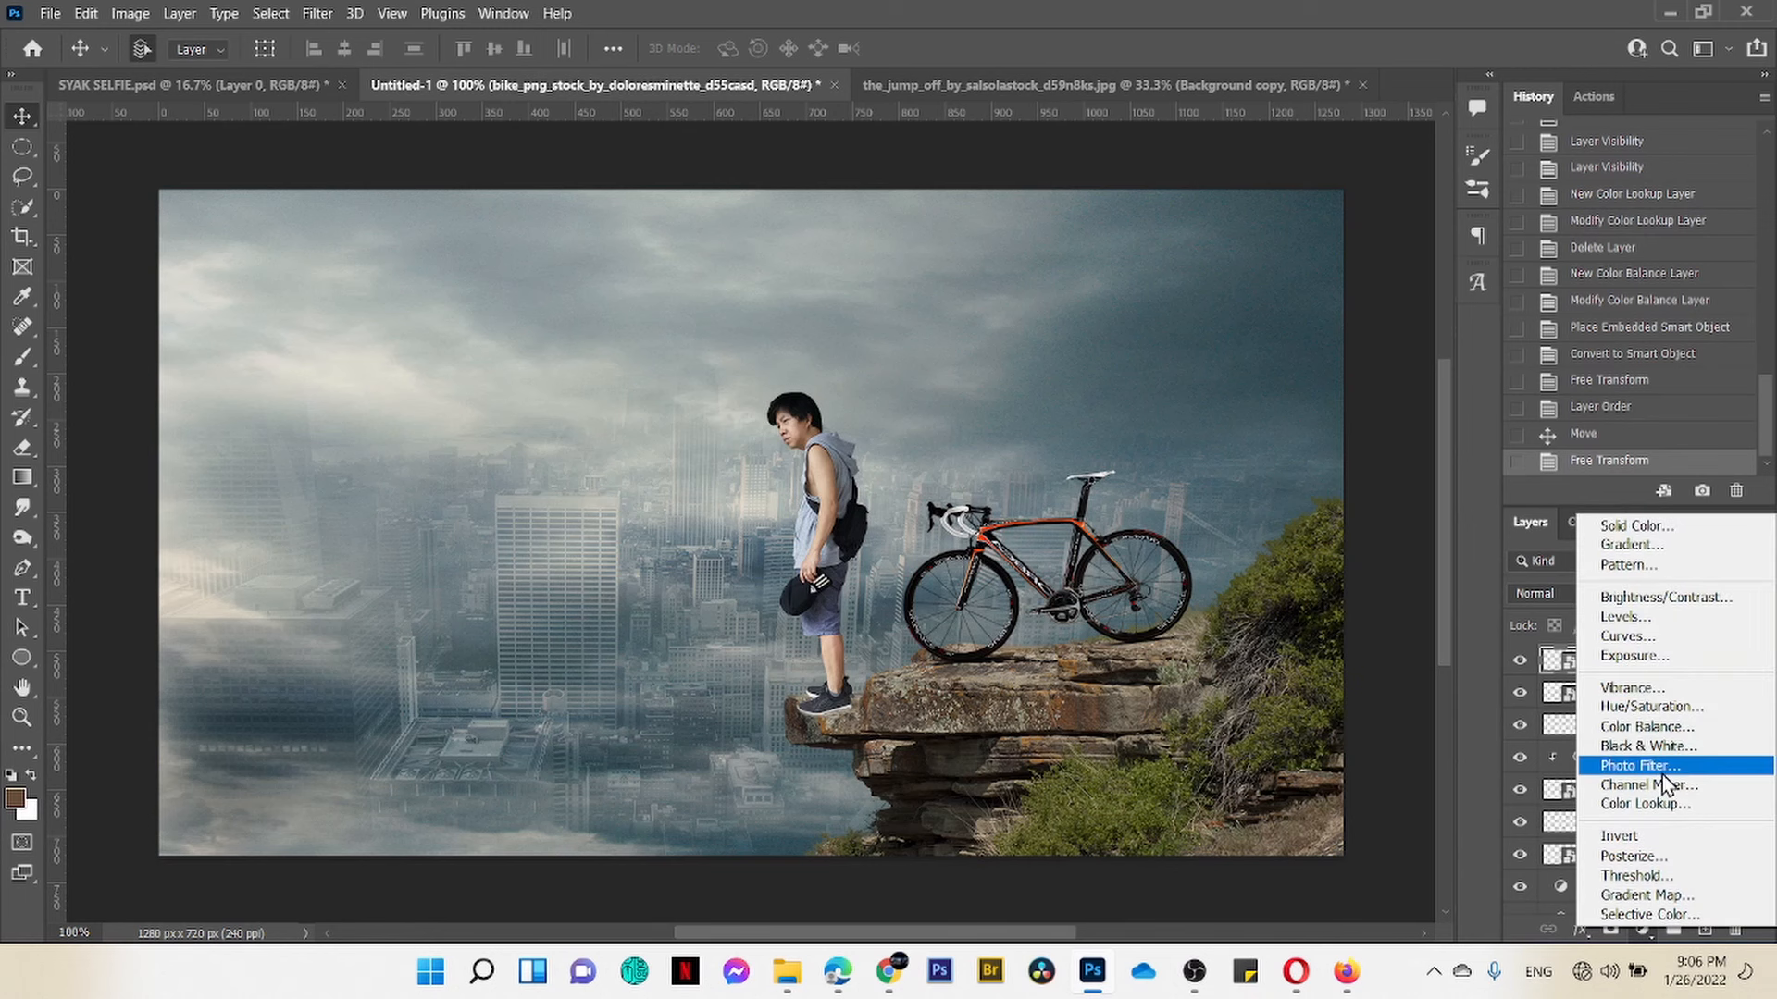
left_click(1663, 803)
left_click(1468, 469)
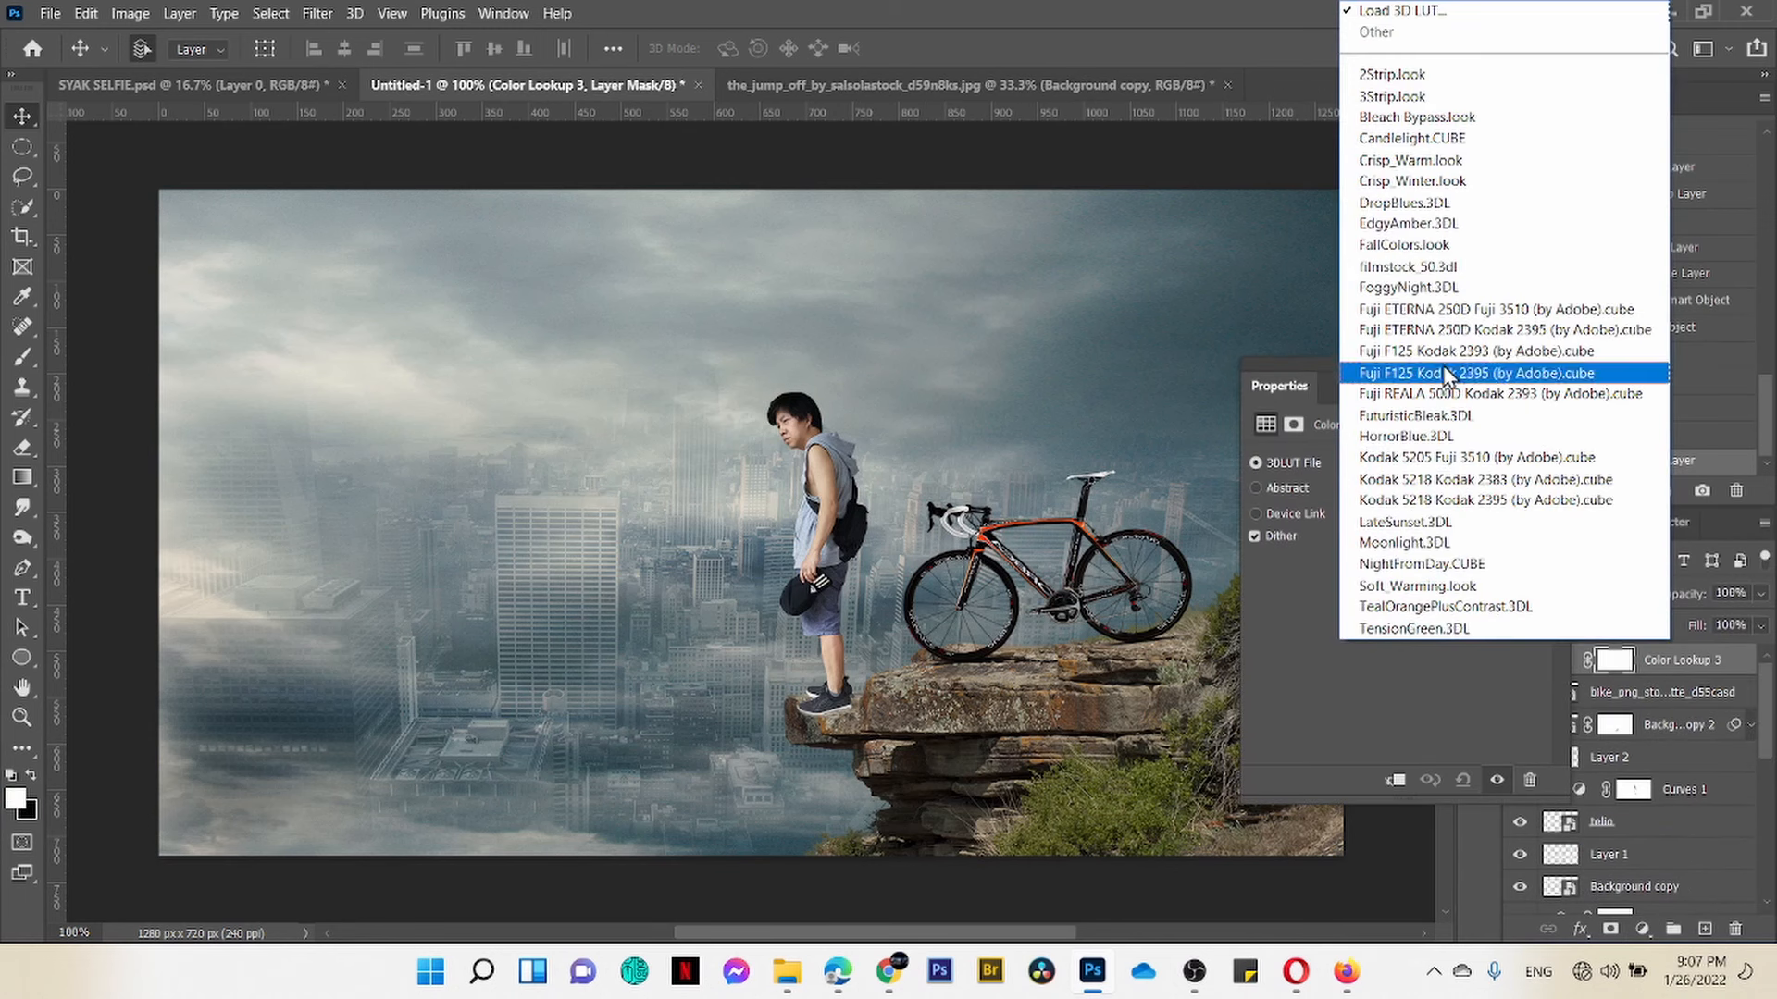
left_click(1448, 312)
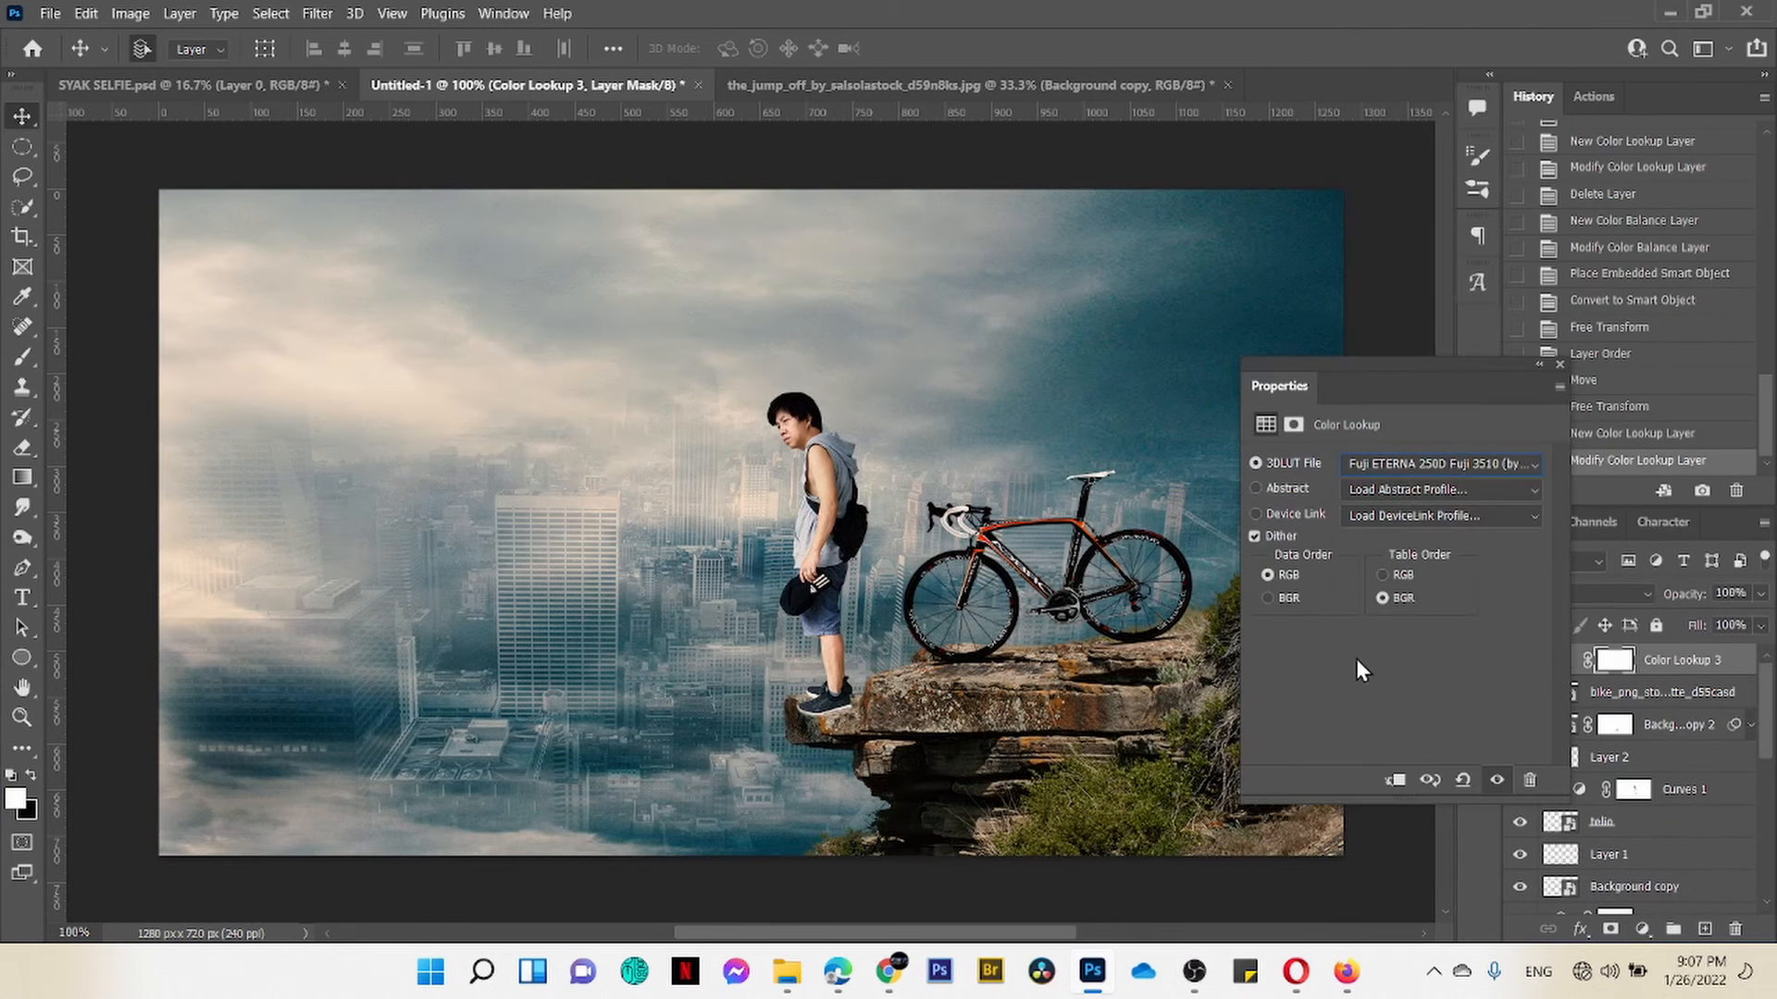
left_click(1396, 780)
left_click(1560, 364)
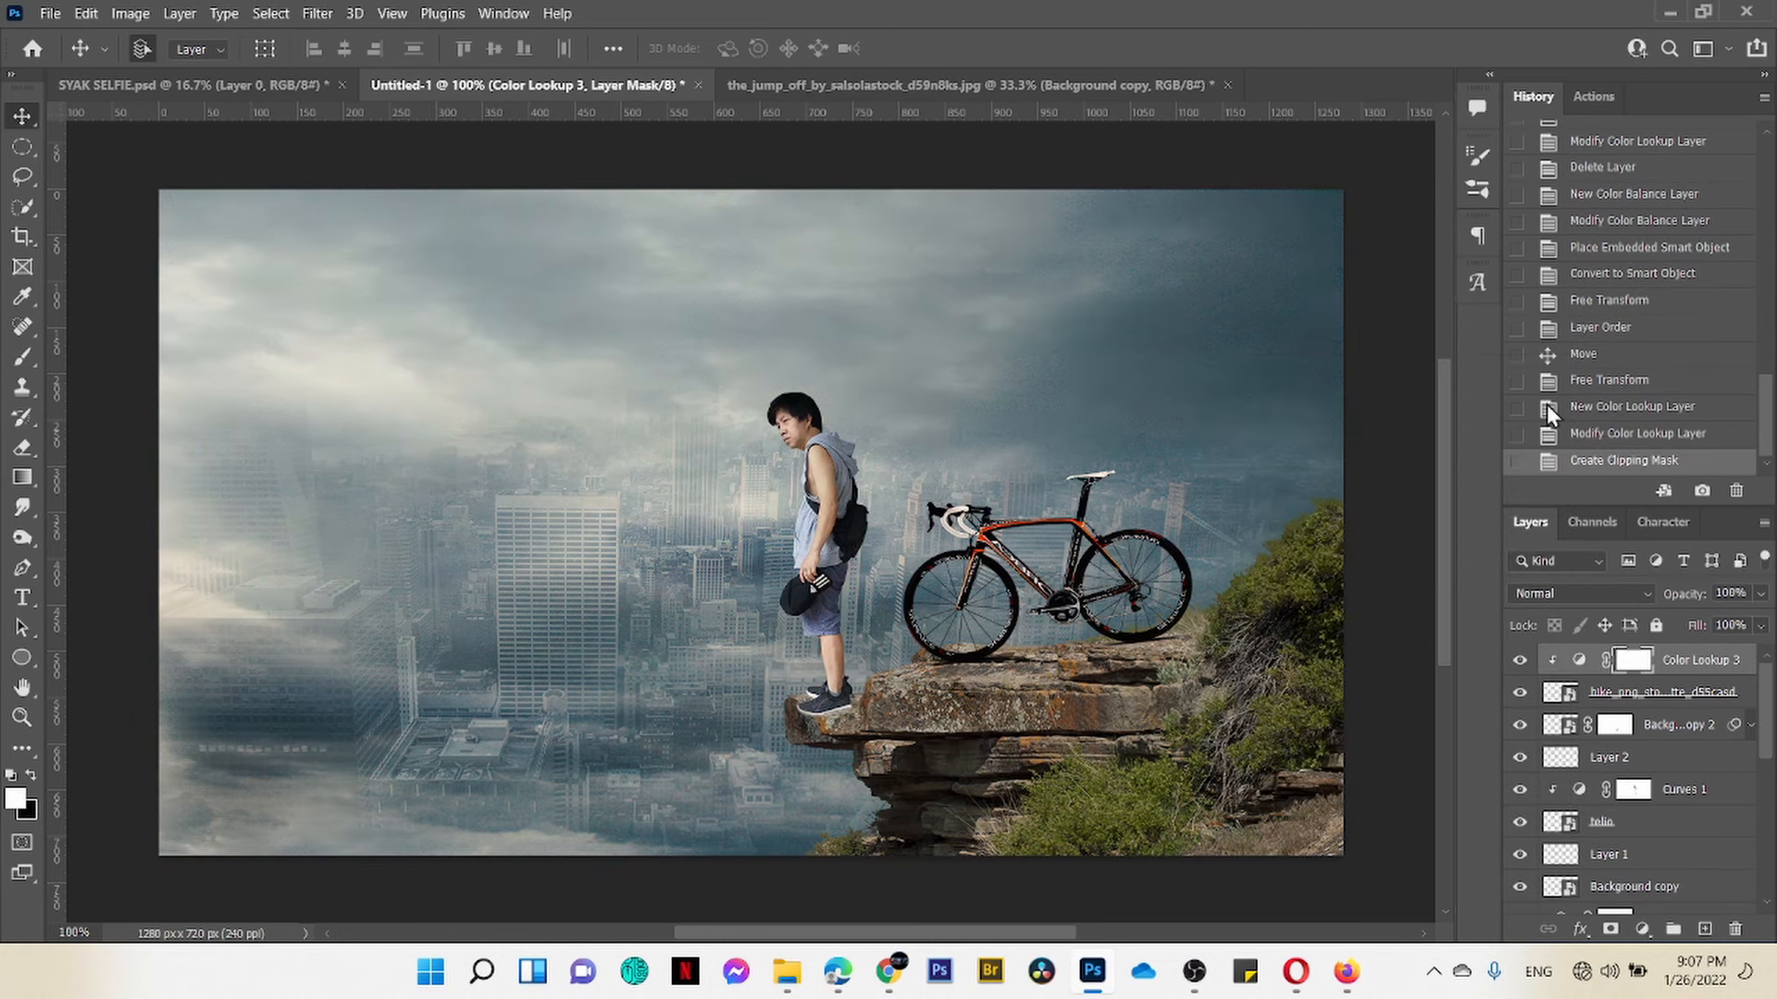
Step: Toggle the visibility of the bike layer and its clipped Color Lookup 3 adjustment to compare the effect
left_click(1519, 692)
left_click(1519, 692)
left_click(1519, 660)
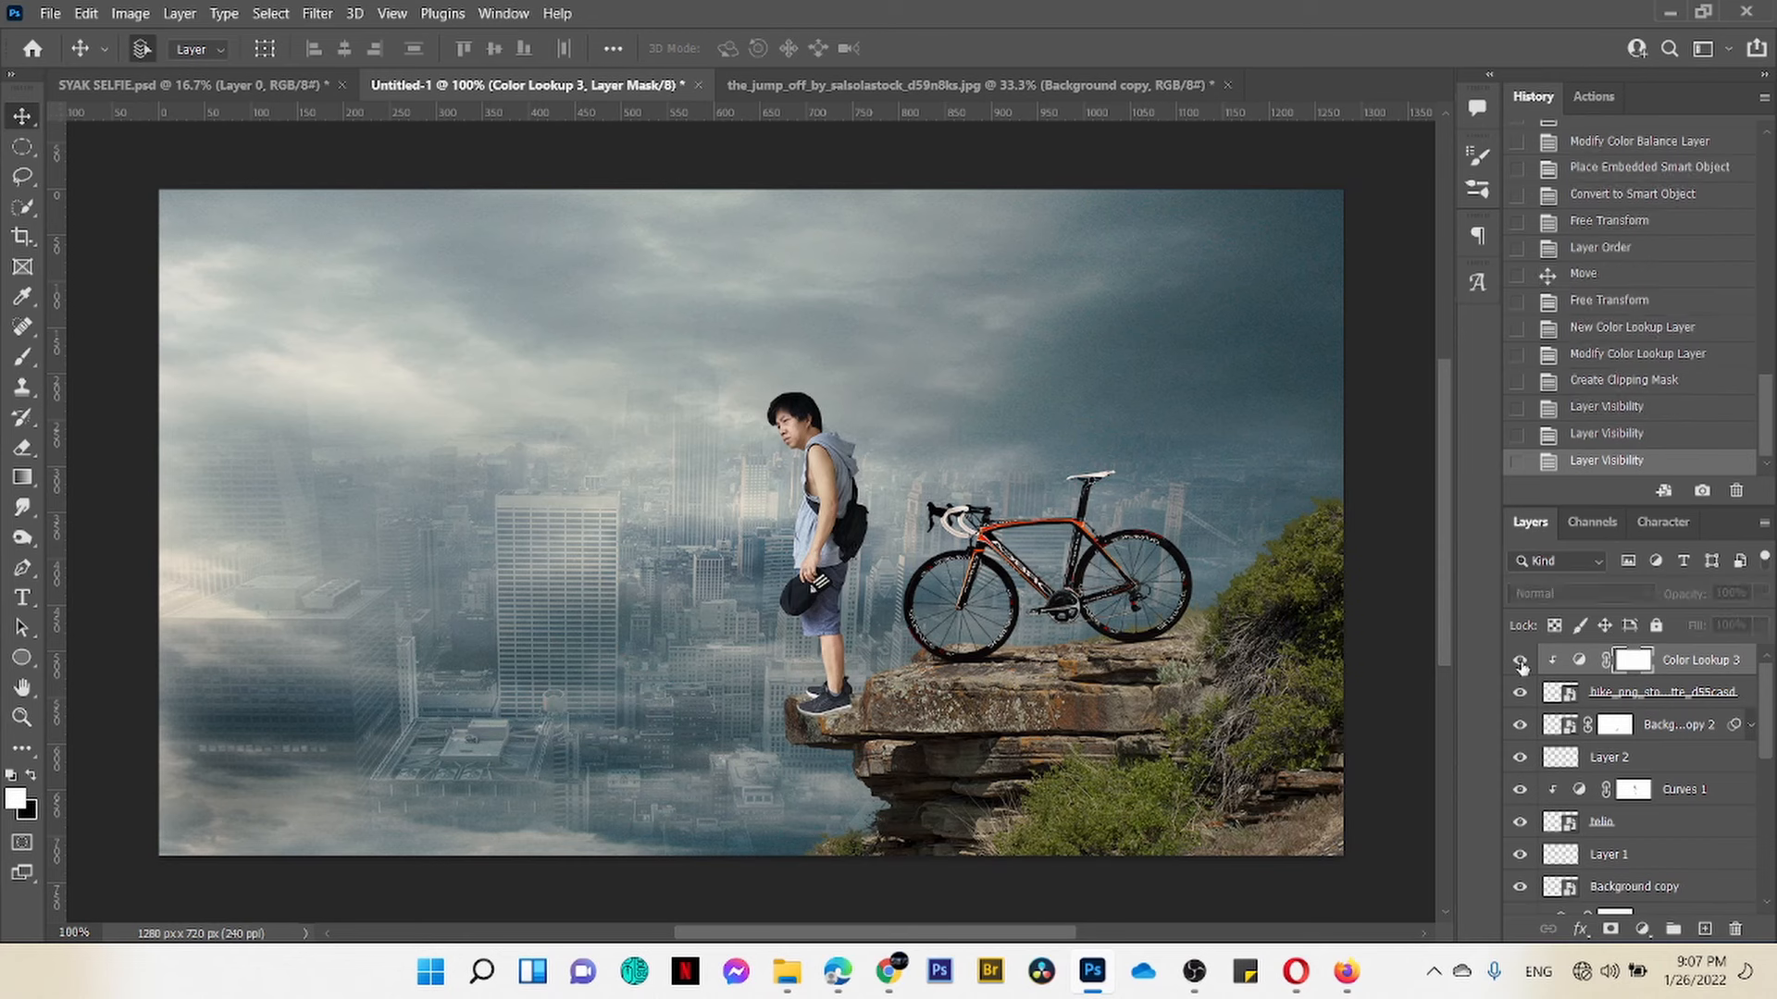
left_click(1520, 659)
Step: Review the layer stack, toggling the visibility of Layer 1, the second cliff copy and Background copy to identify the foreground layers
scroll(1083, 680, "down", 2)
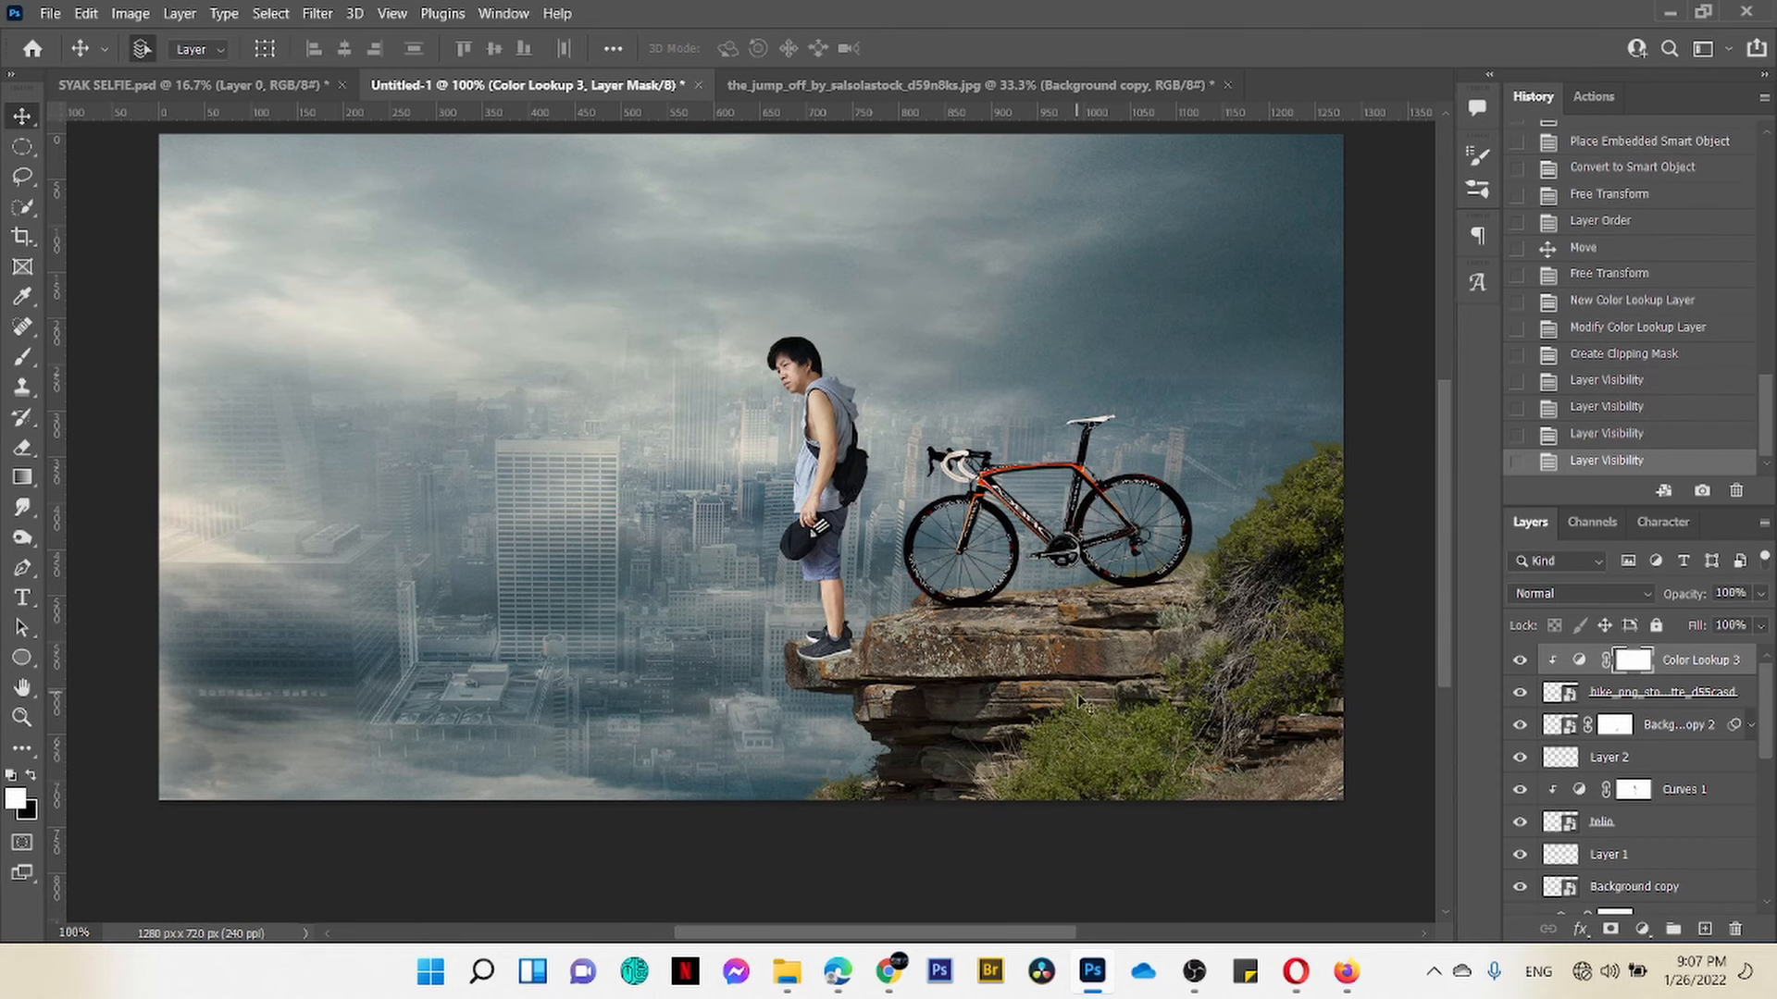
scroll(1690, 820, "down", 6)
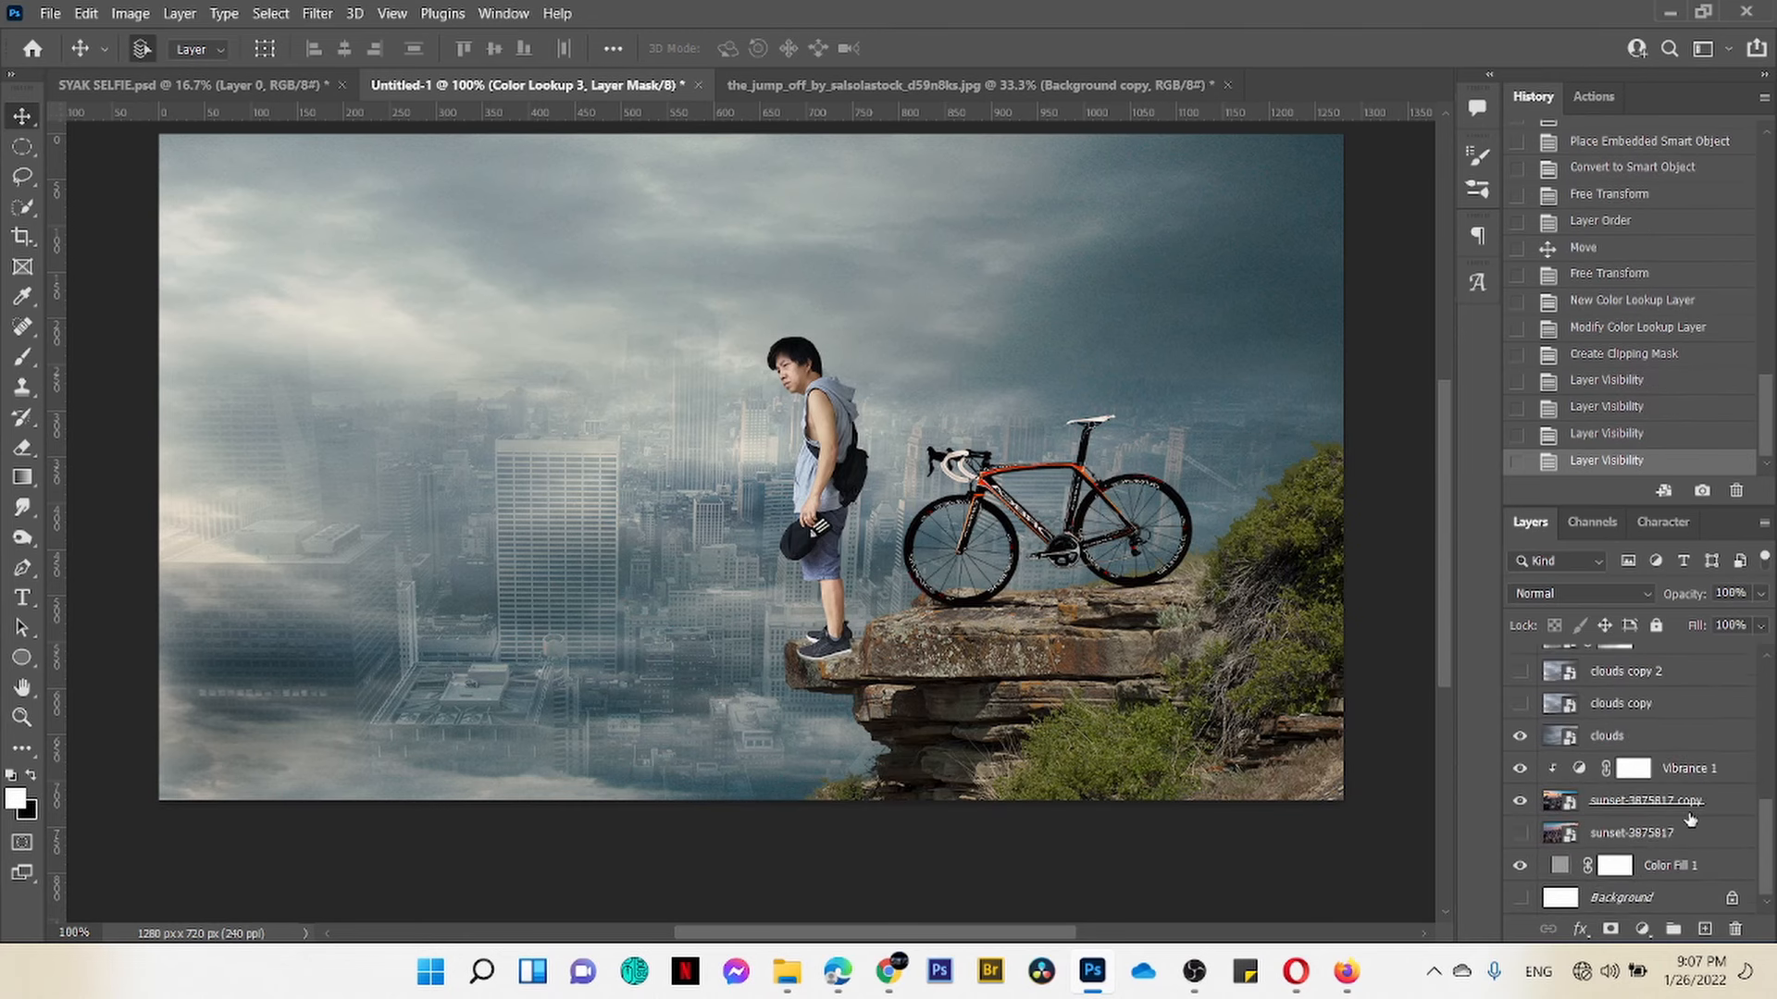
scroll(1690, 820, "up", 5)
scroll(1690, 820, "up", 1)
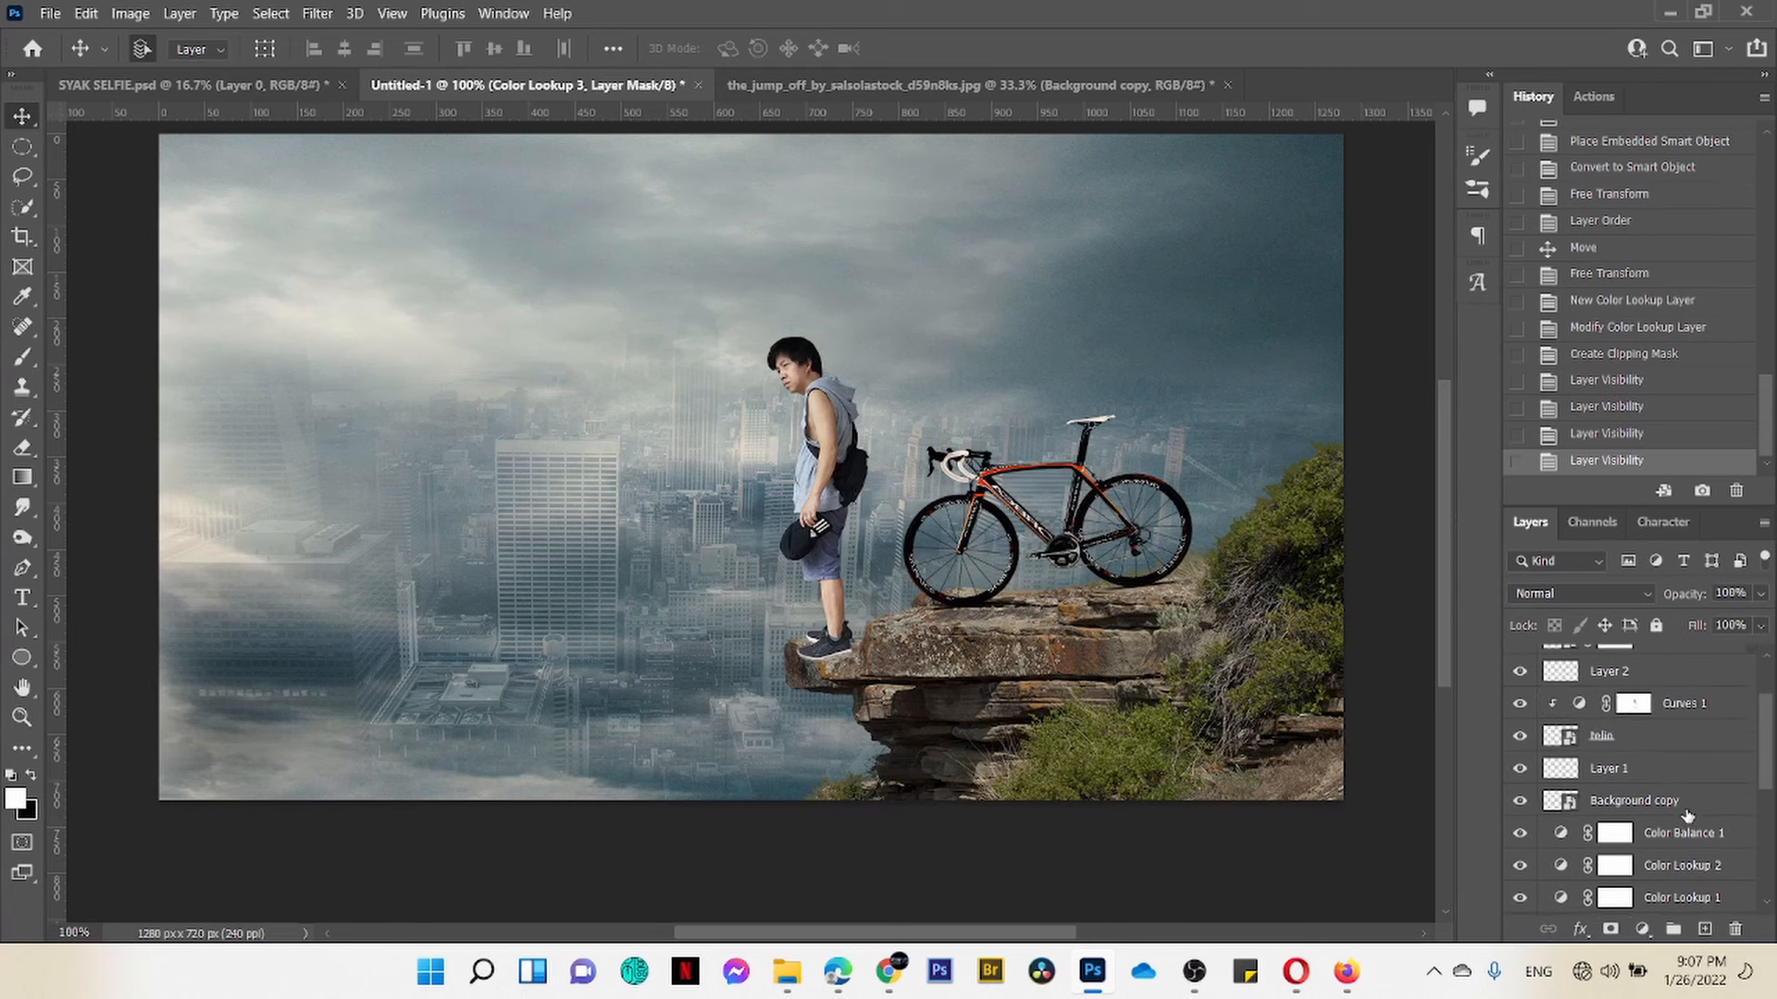
left_click(1520, 737)
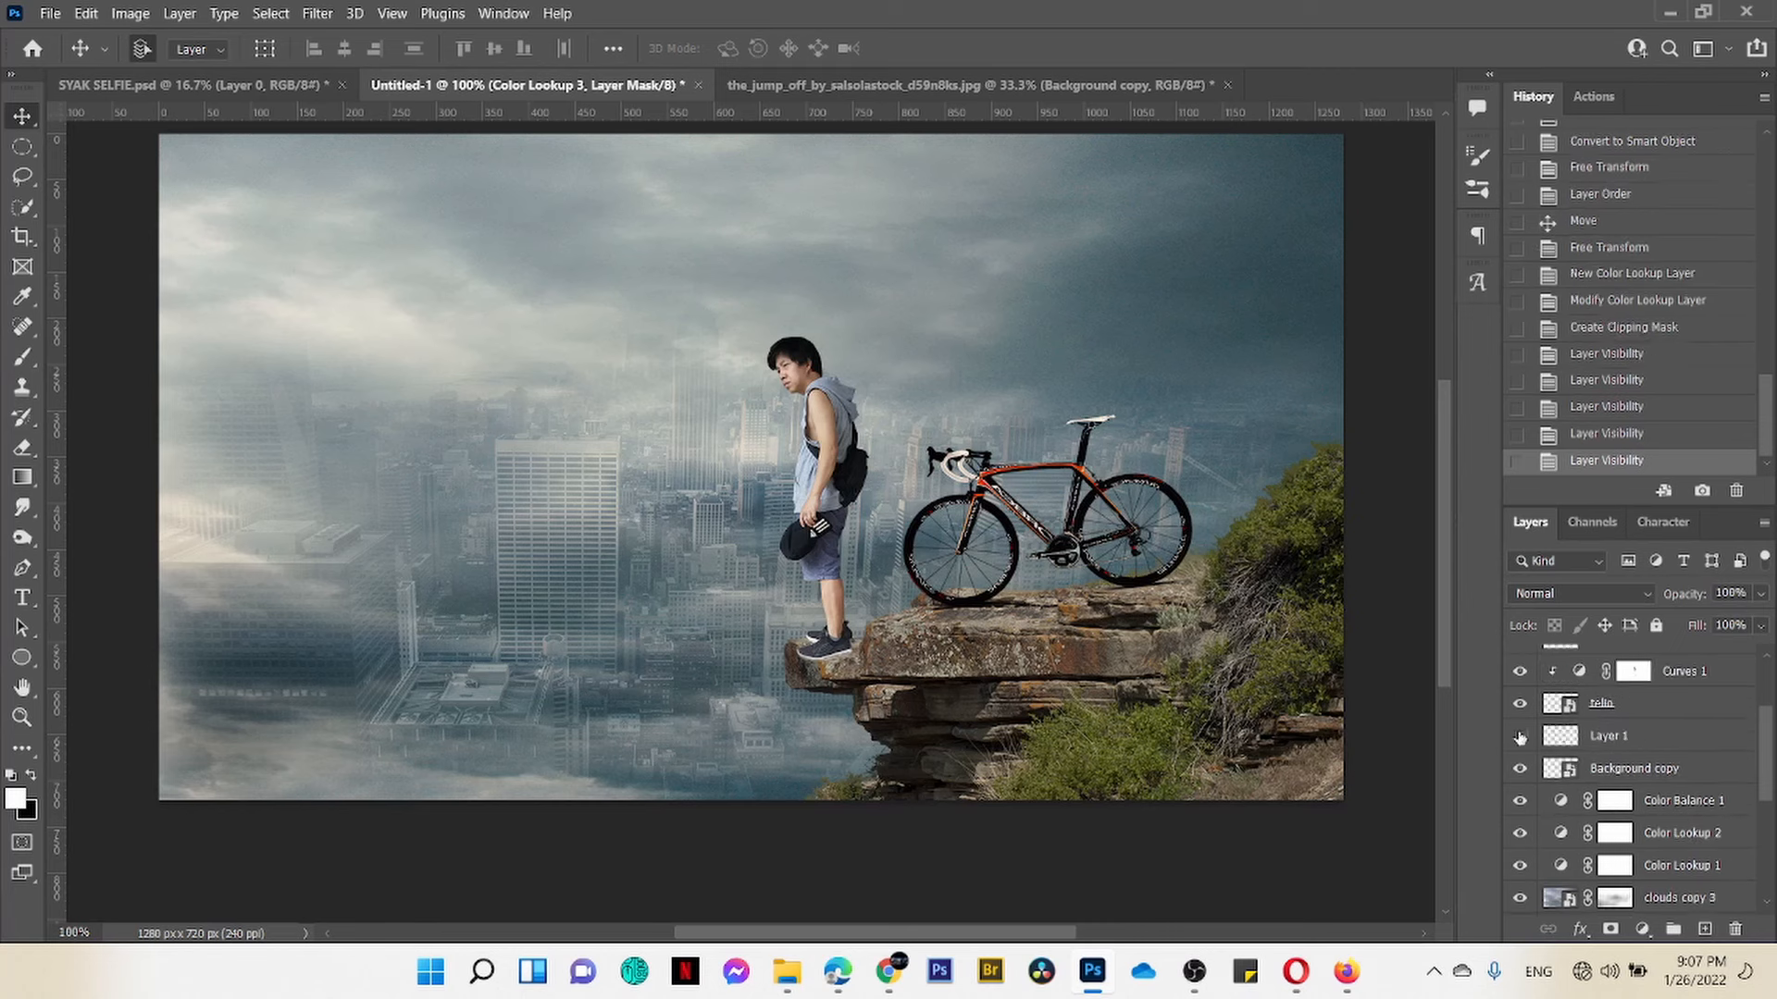
left_click(1520, 738)
scroll(1657, 733, "up", 1)
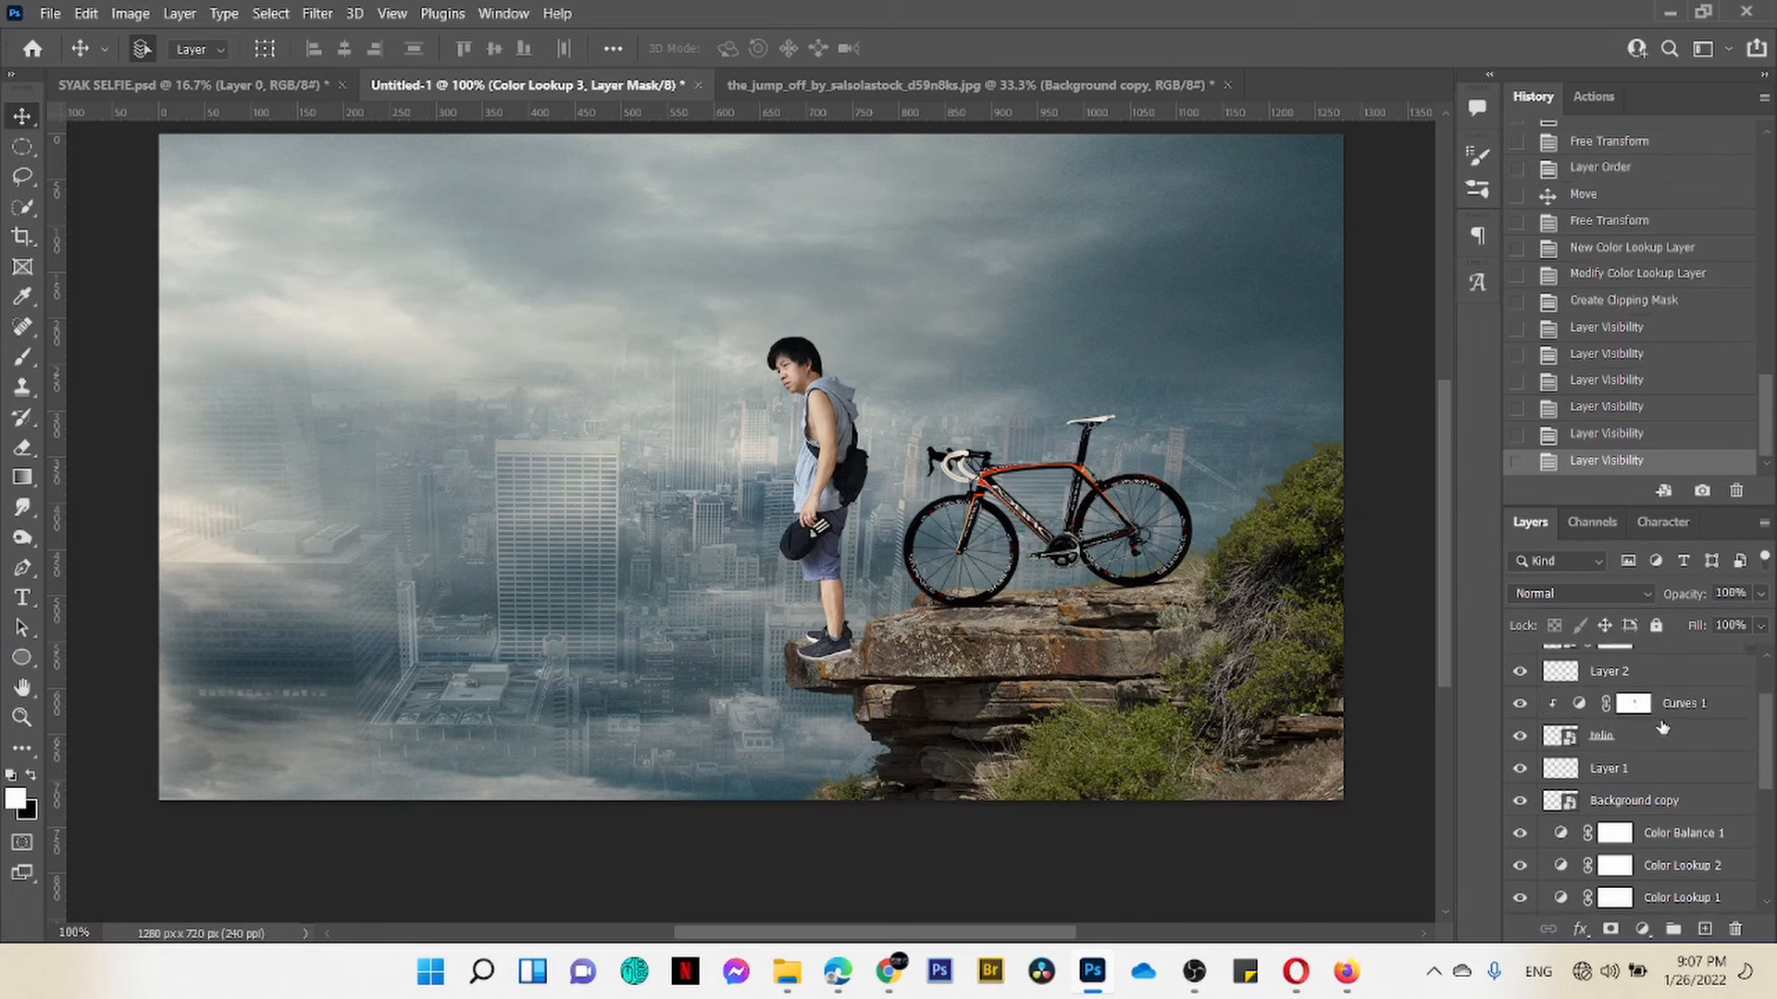
scroll(1663, 728, "up", 1)
left_click(1520, 680)
left_click(1520, 680)
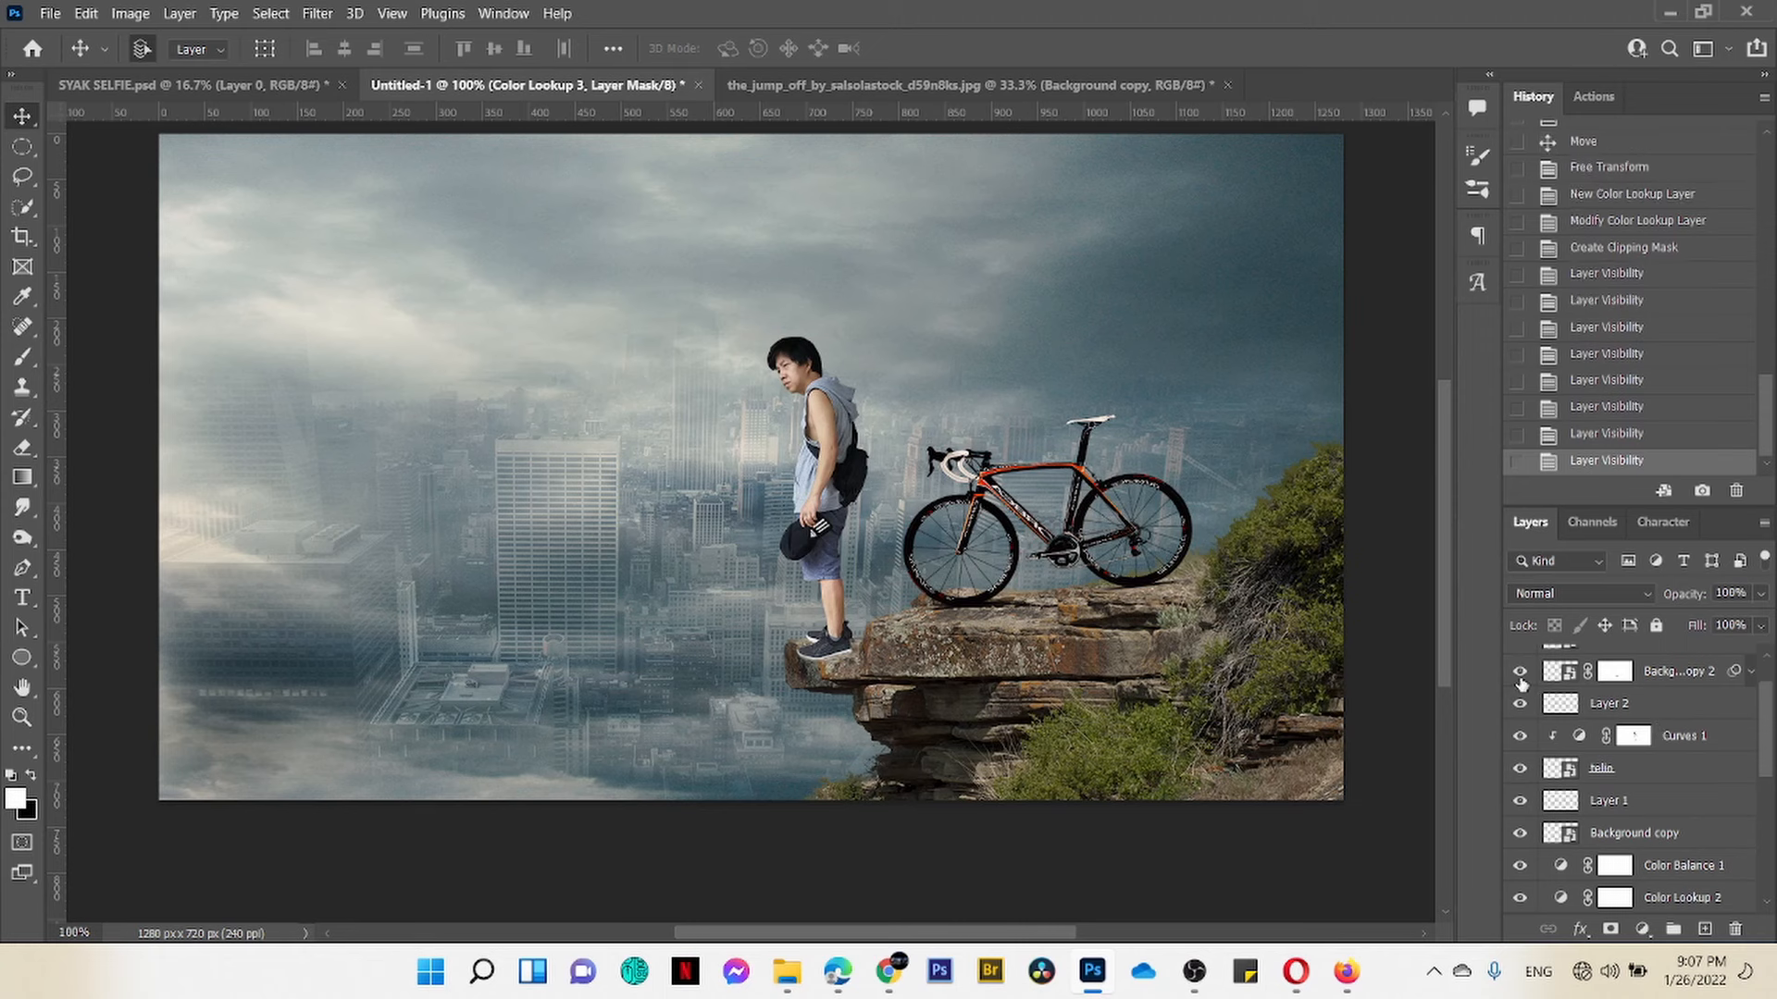
scroll(1666, 731, "up", 1)
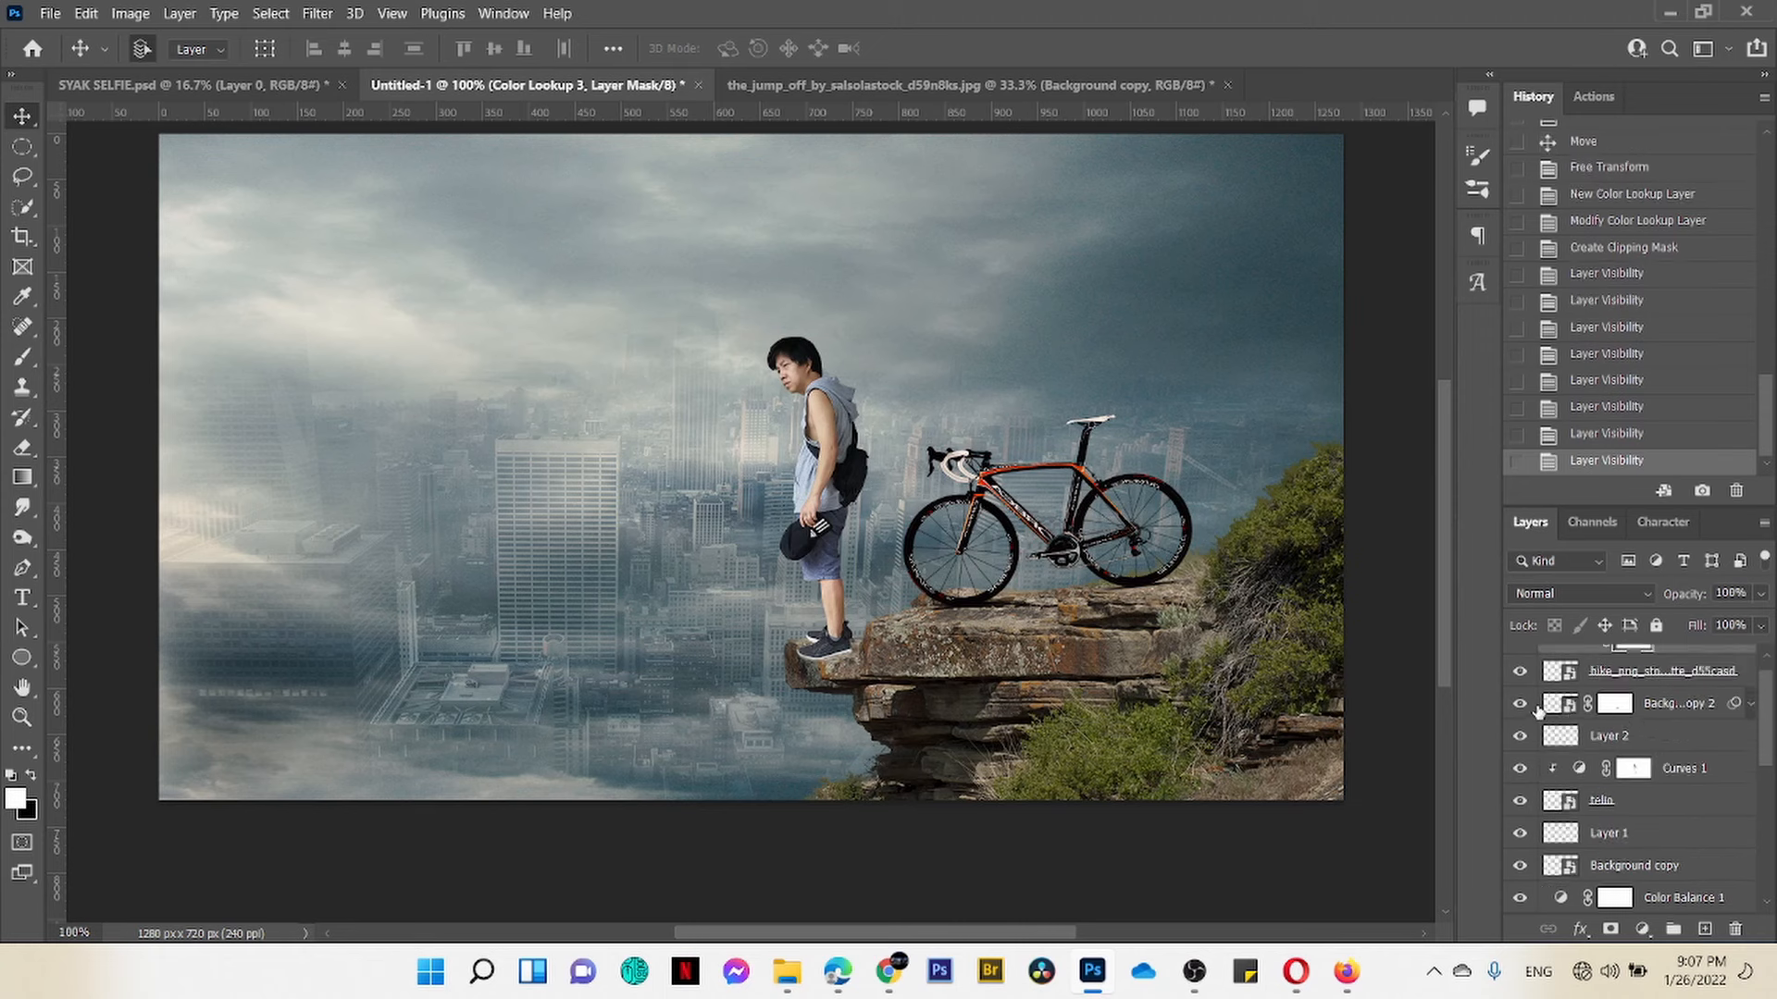
scroll(1538, 710, "up", 1)
scroll(1700, 773, "down", 1)
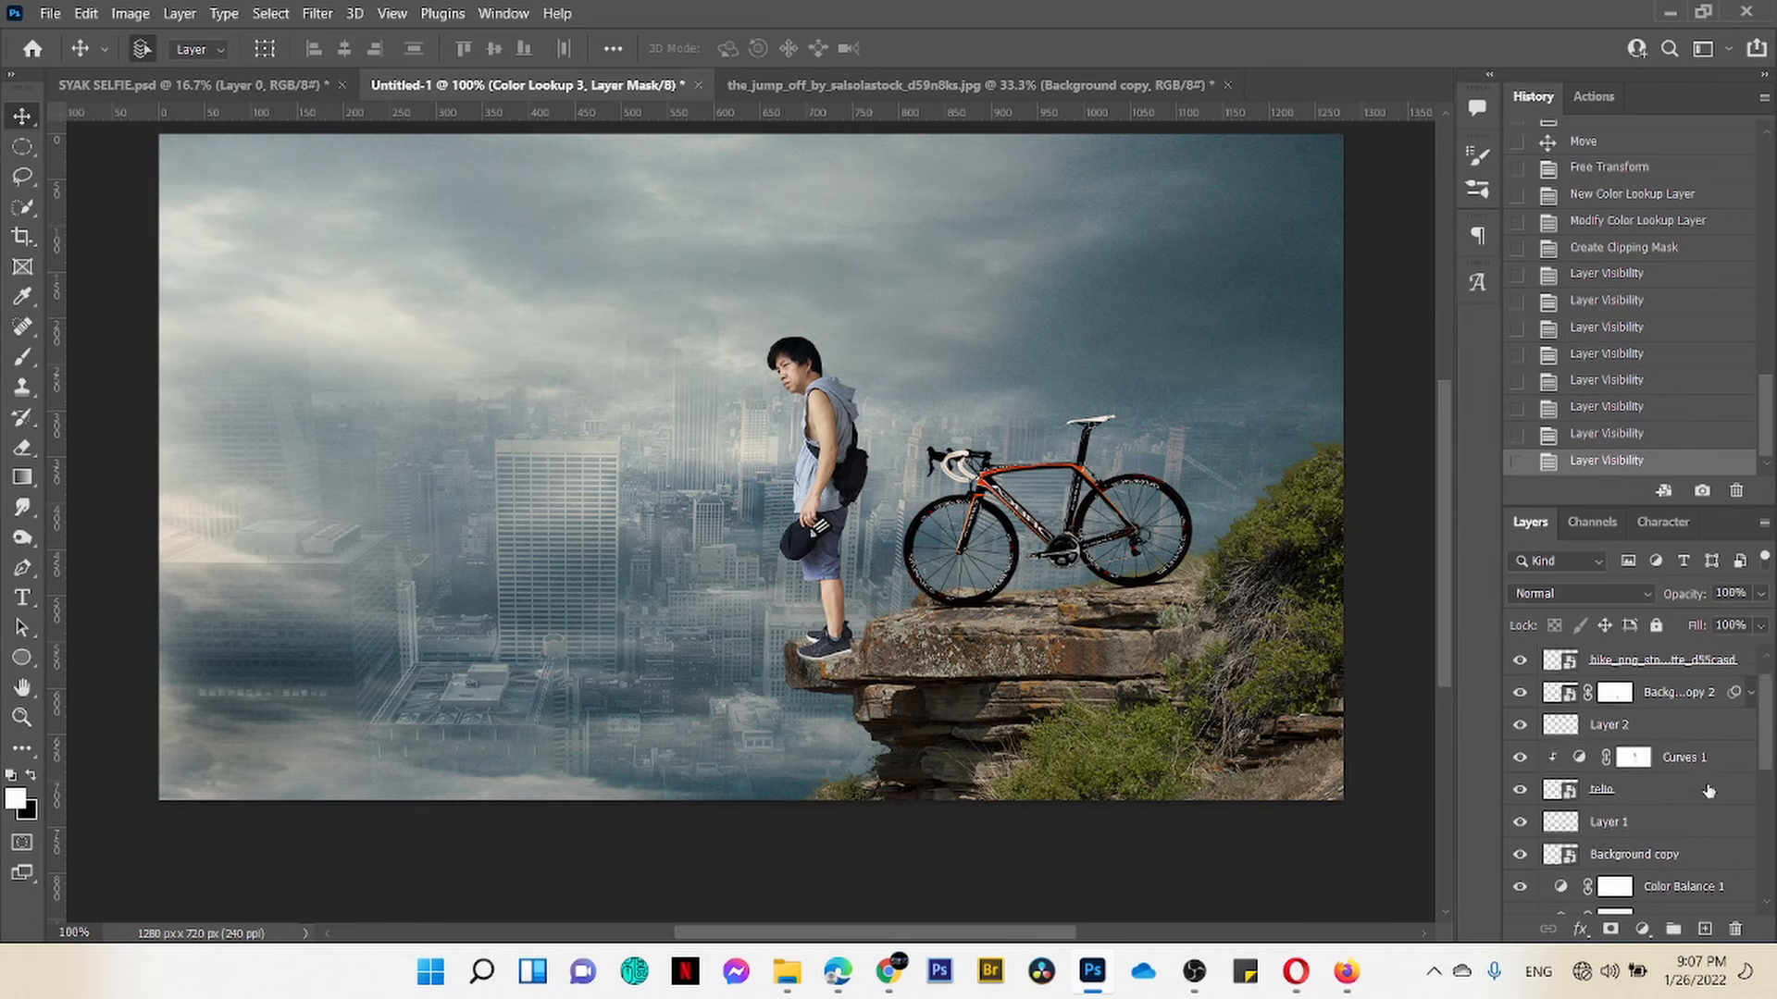
left_click(1520, 856)
left_click(1520, 856)
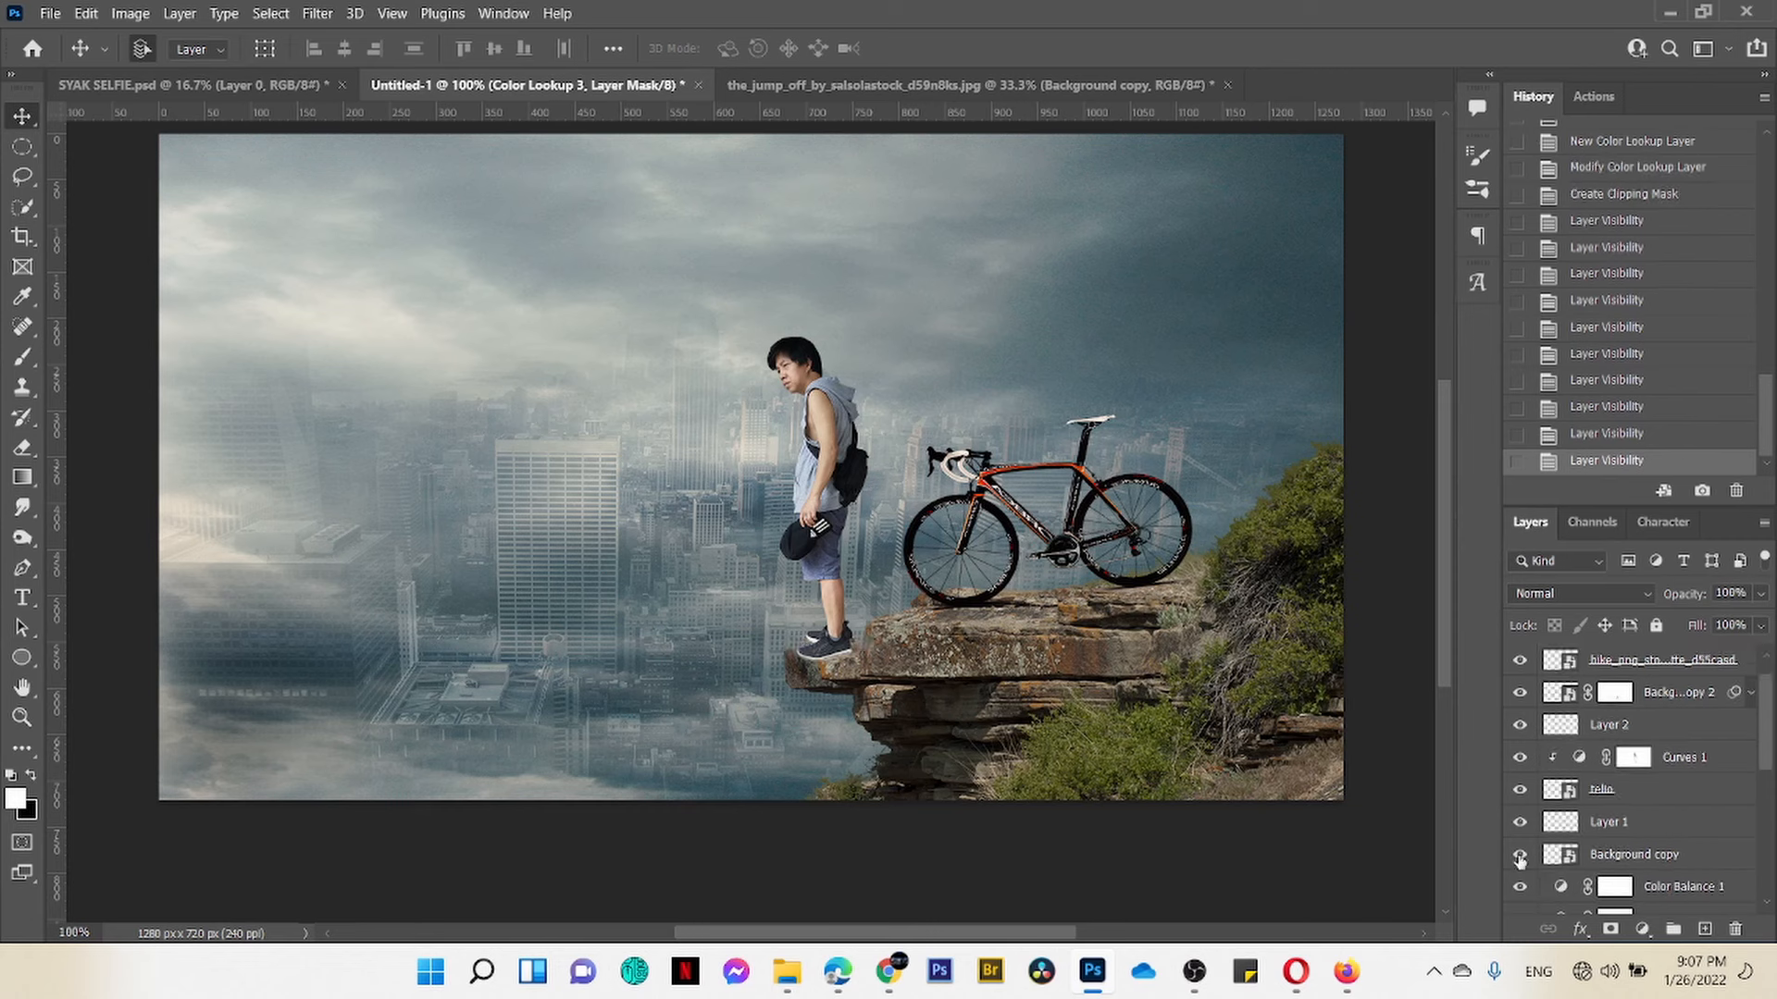
Step: Group the foreground layers from Color Lookup 3 down to Background copy, and check the group by toggling its visibility
left_click(1701, 856, "shift")
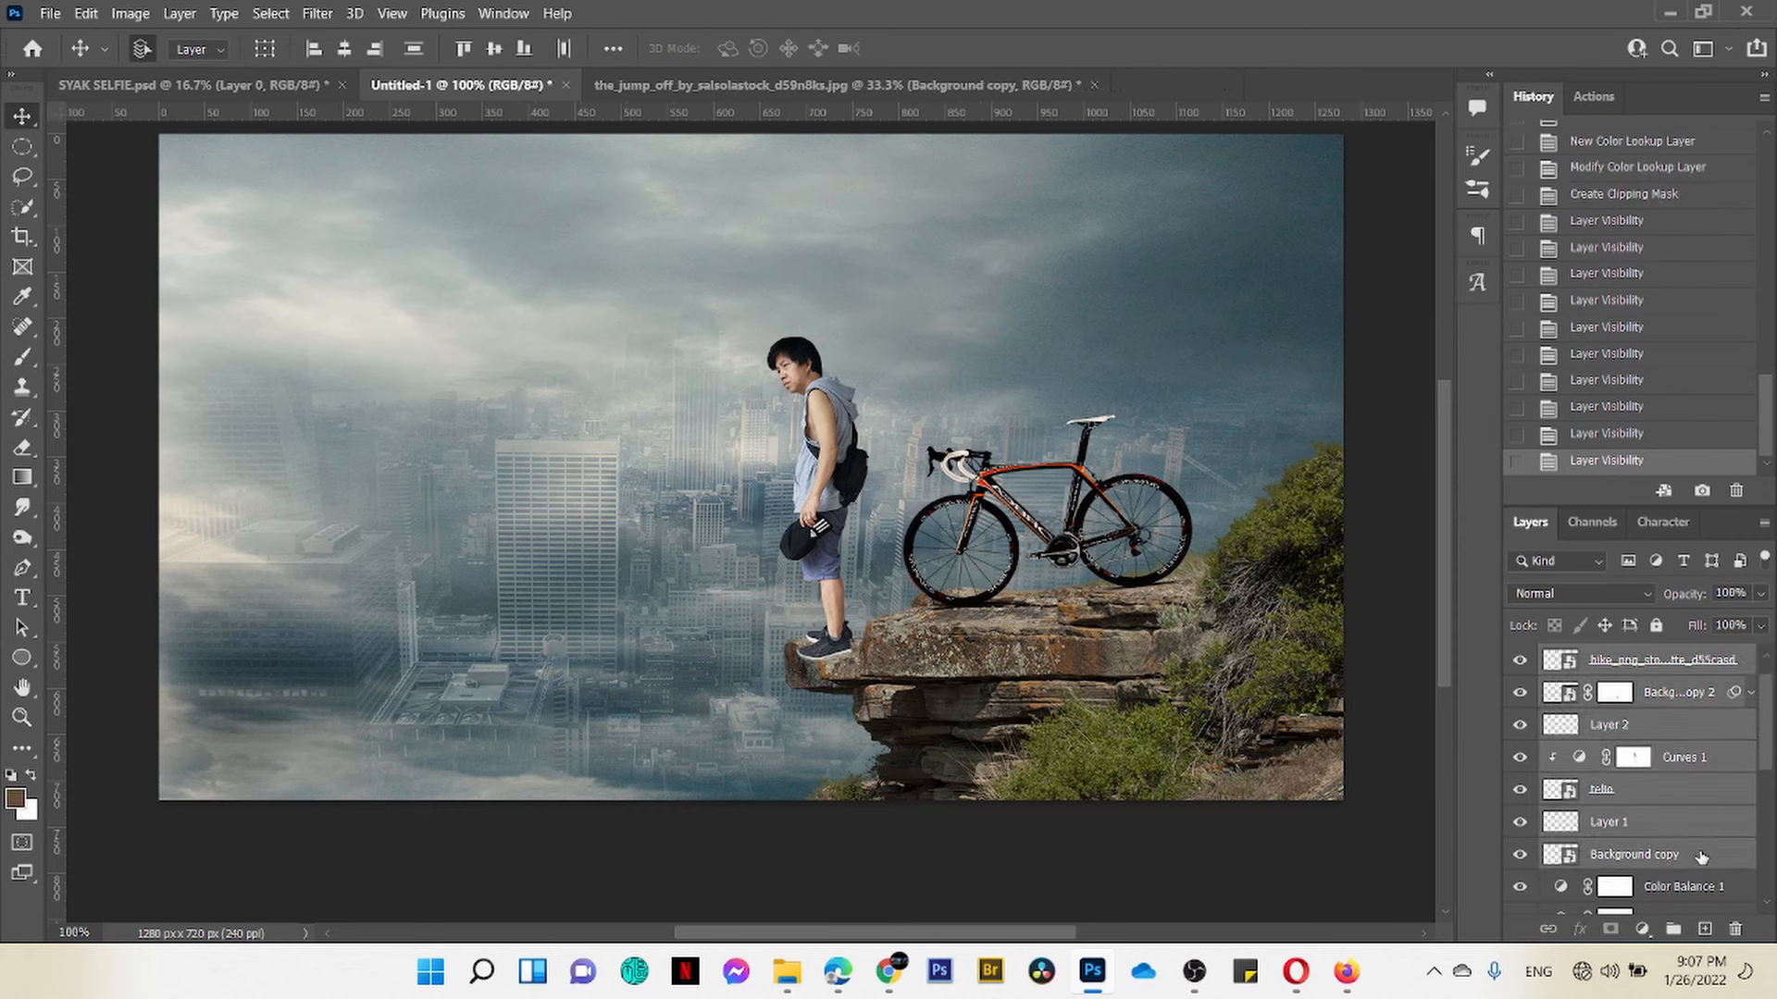
key("ctrl+g")
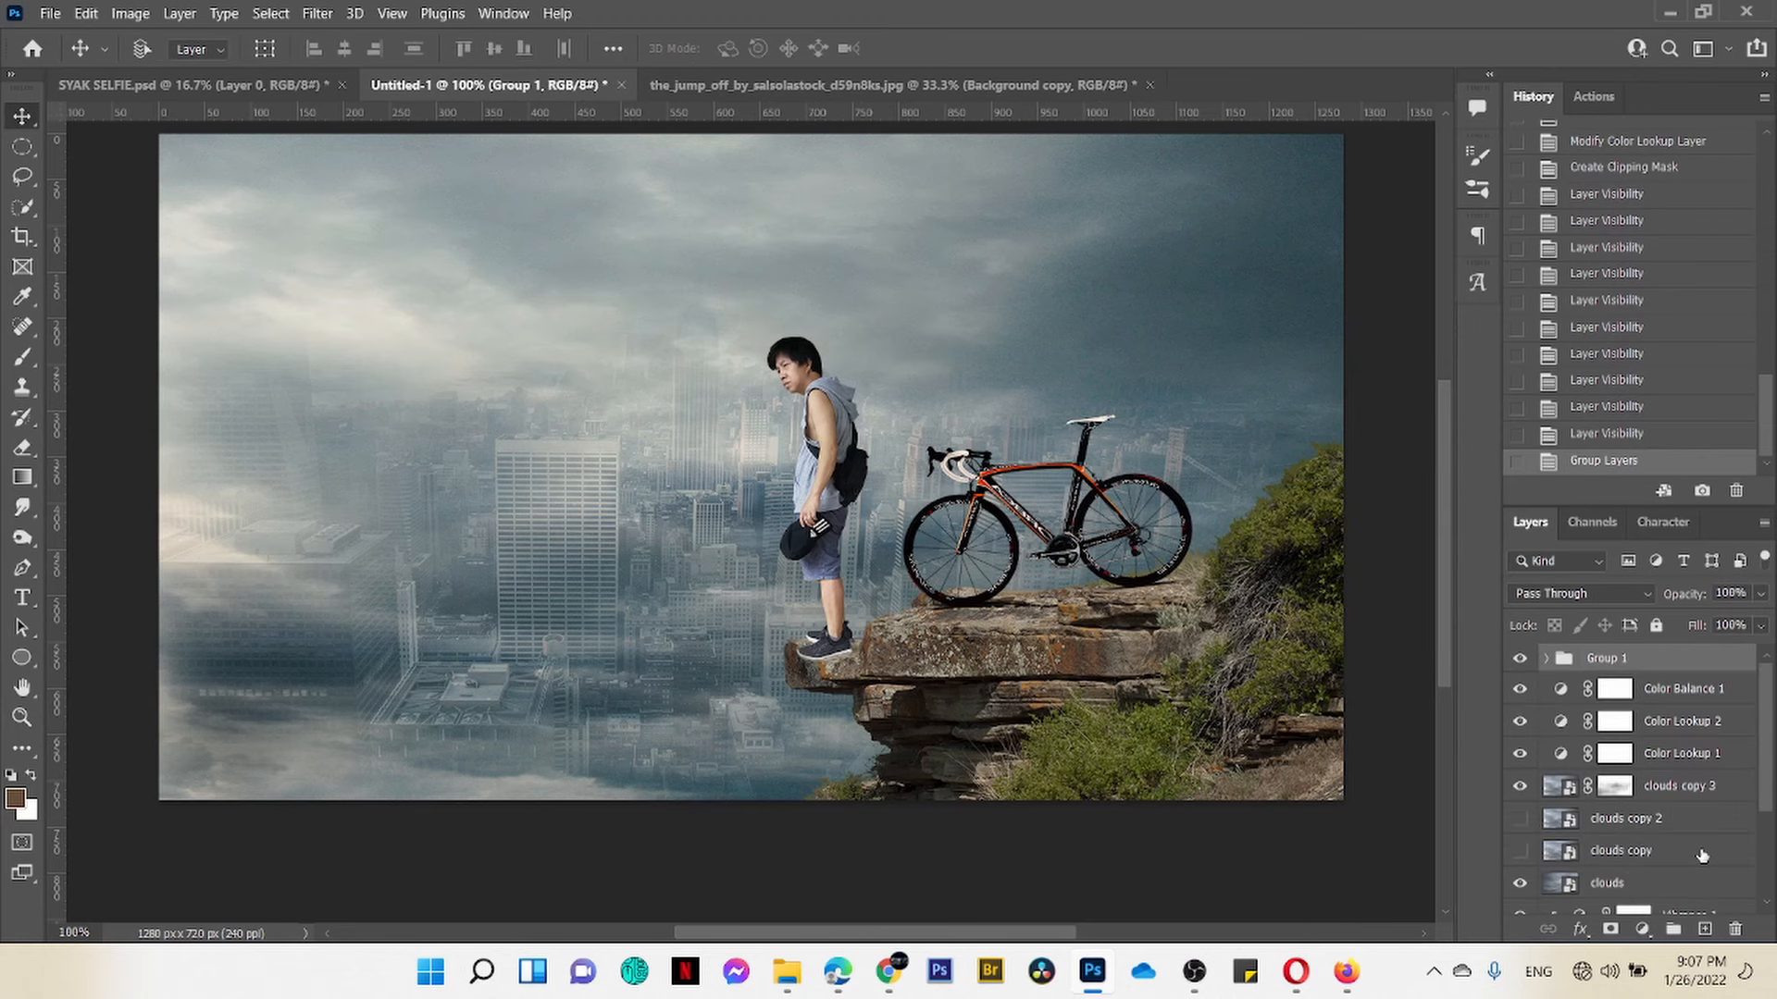
left_click(1518, 659)
left_click(1518, 659)
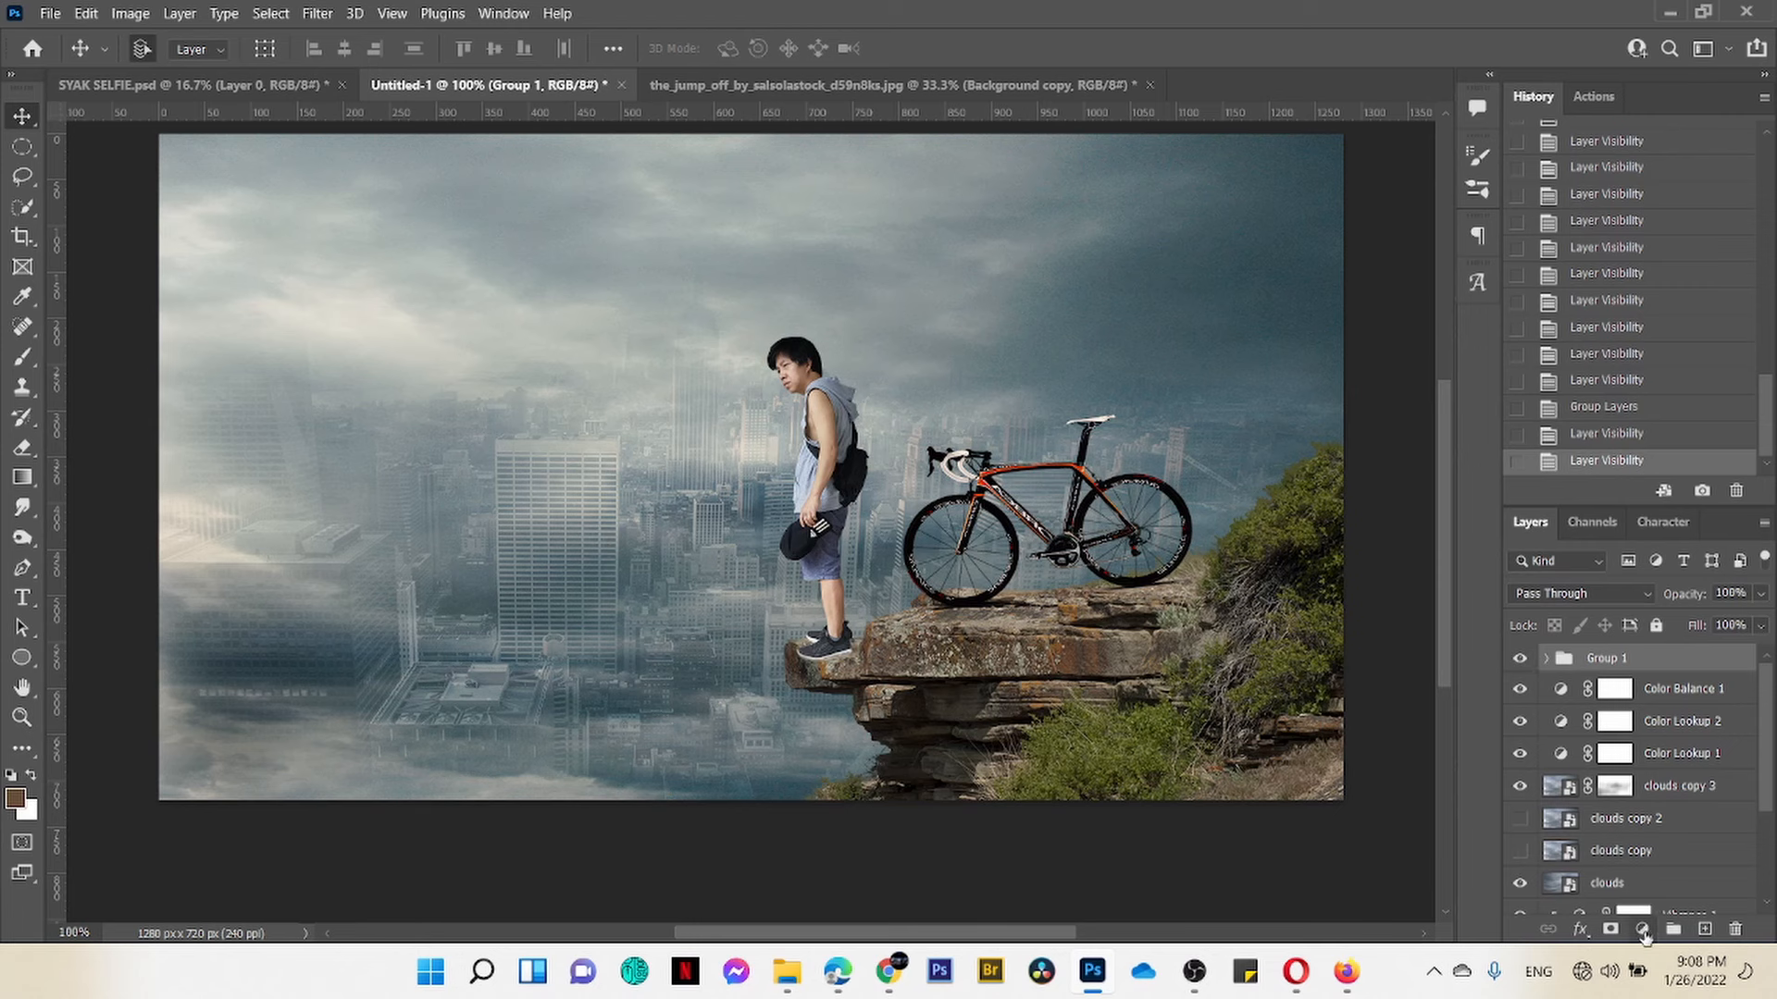
Step: Add a Color Lookup adjustment with the Fuji ETERNA 250D Fuji 3510 look above Group 1 and clip it to the group
left_click(1642, 929)
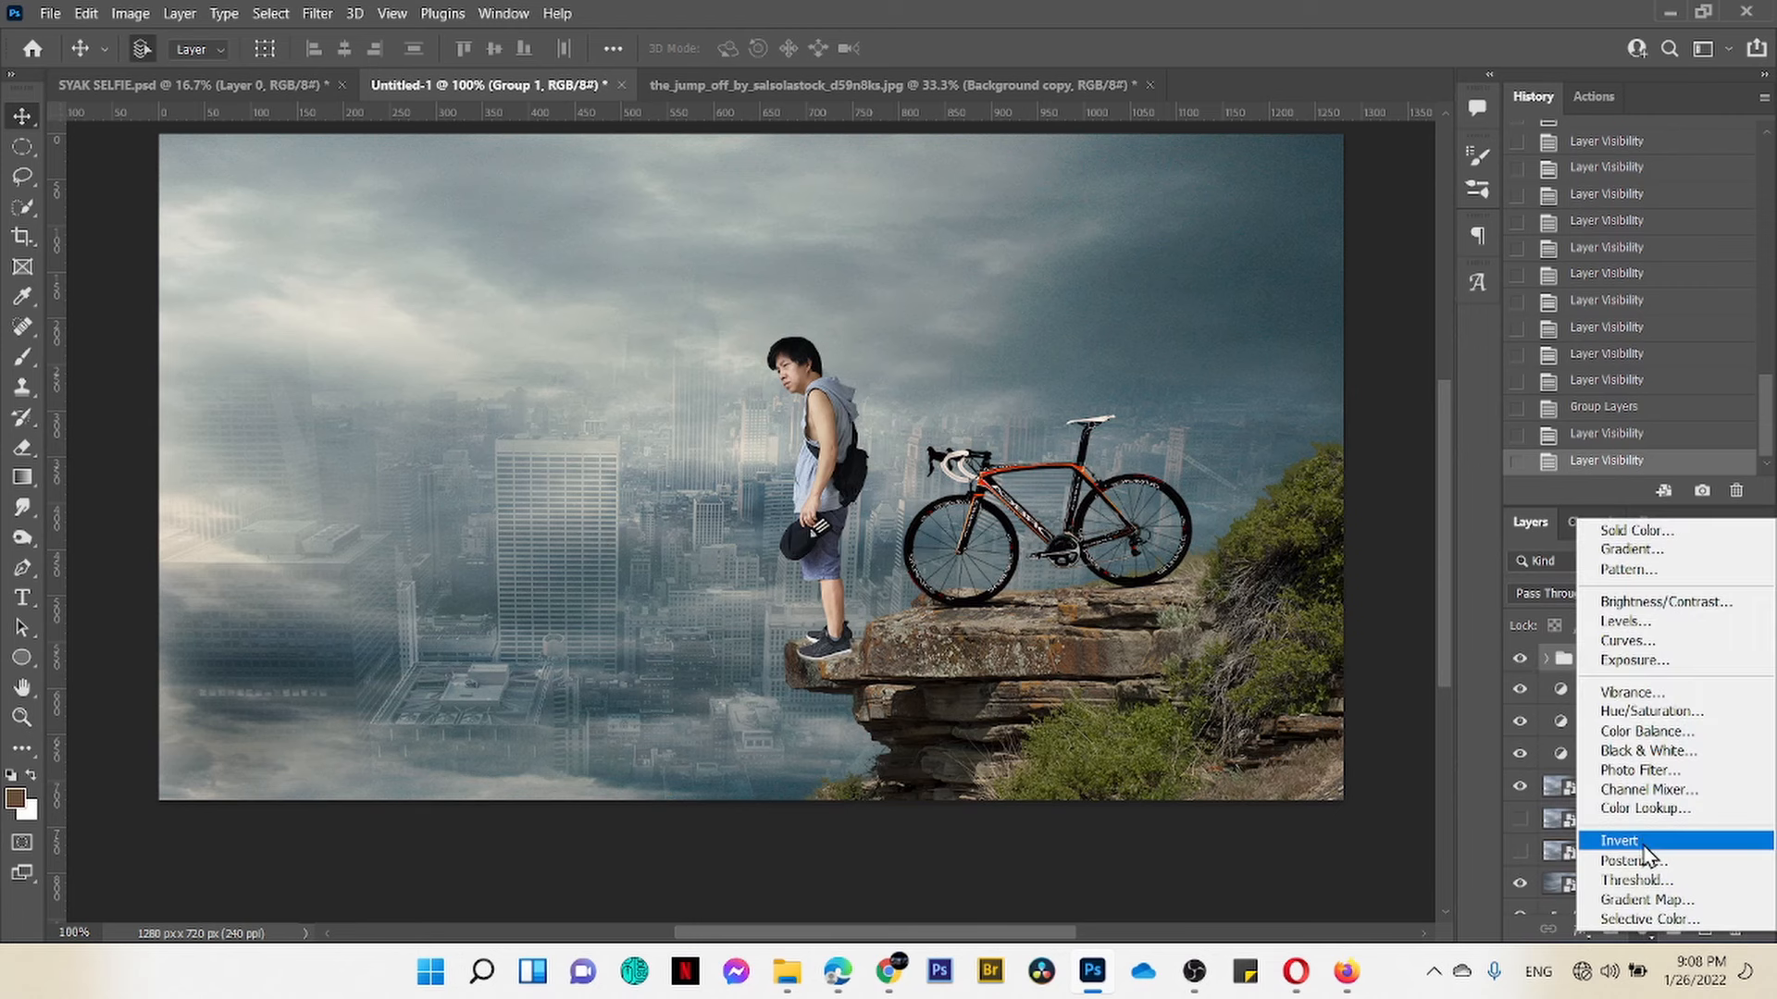
left_click(1669, 808)
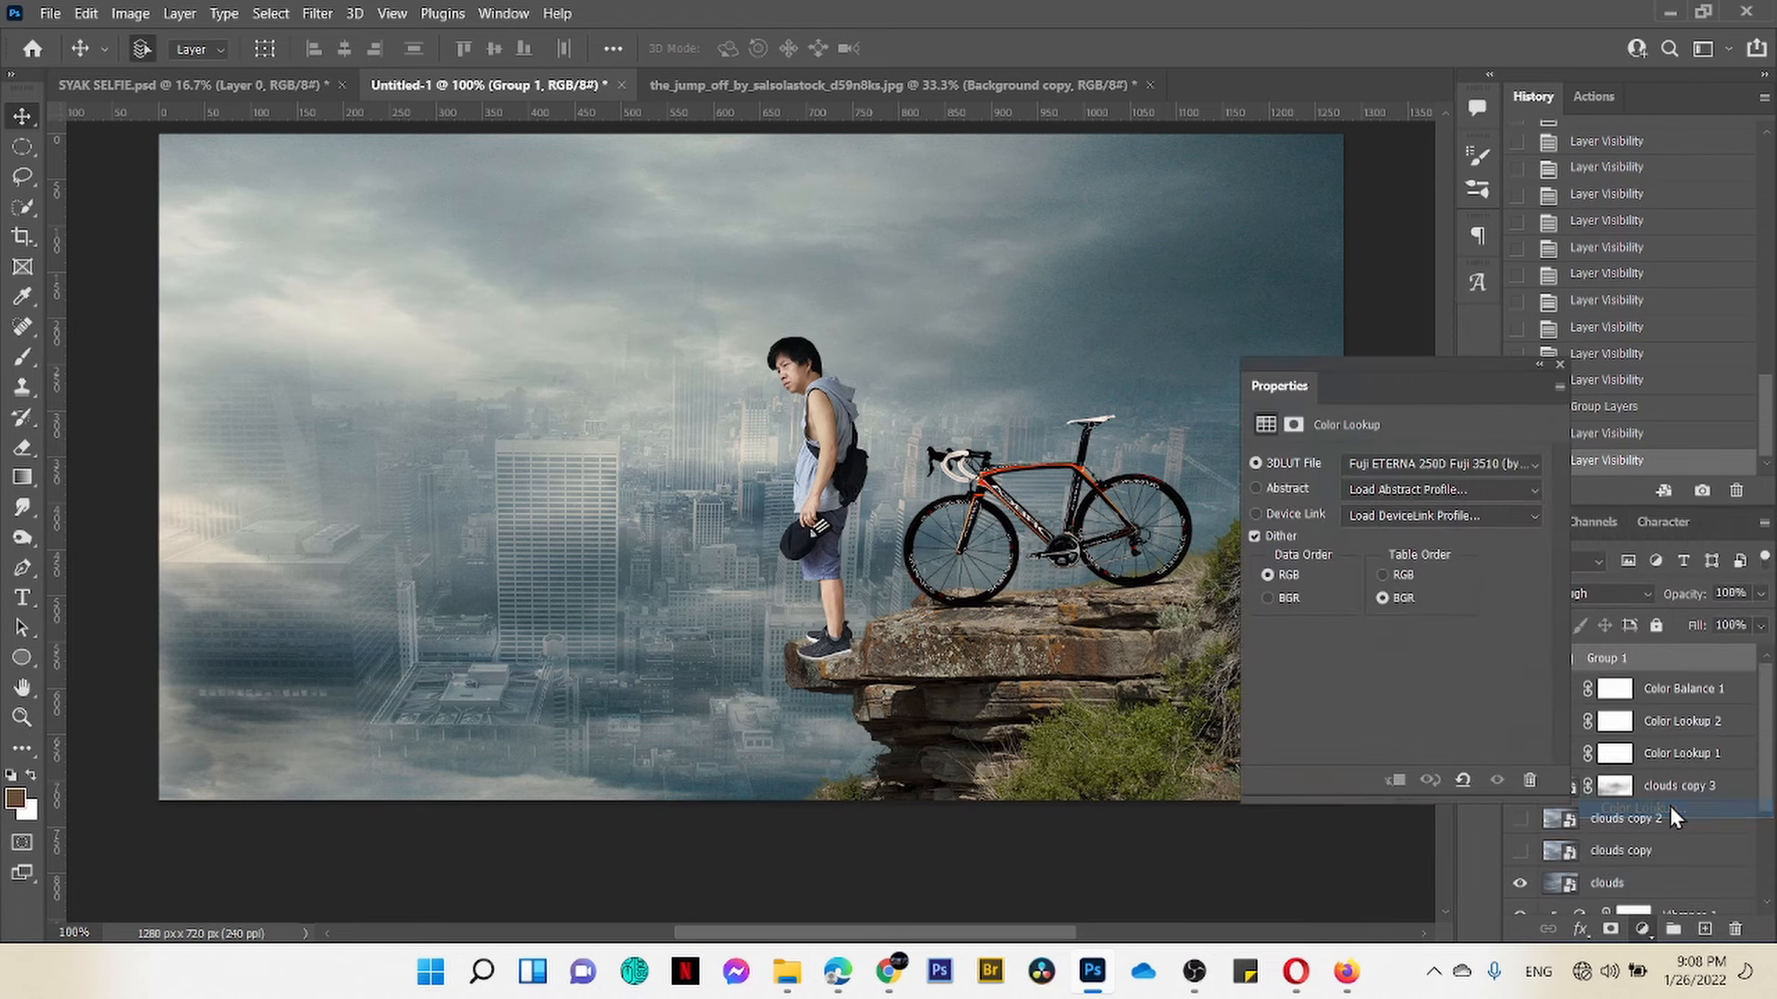
left_click(1488, 465)
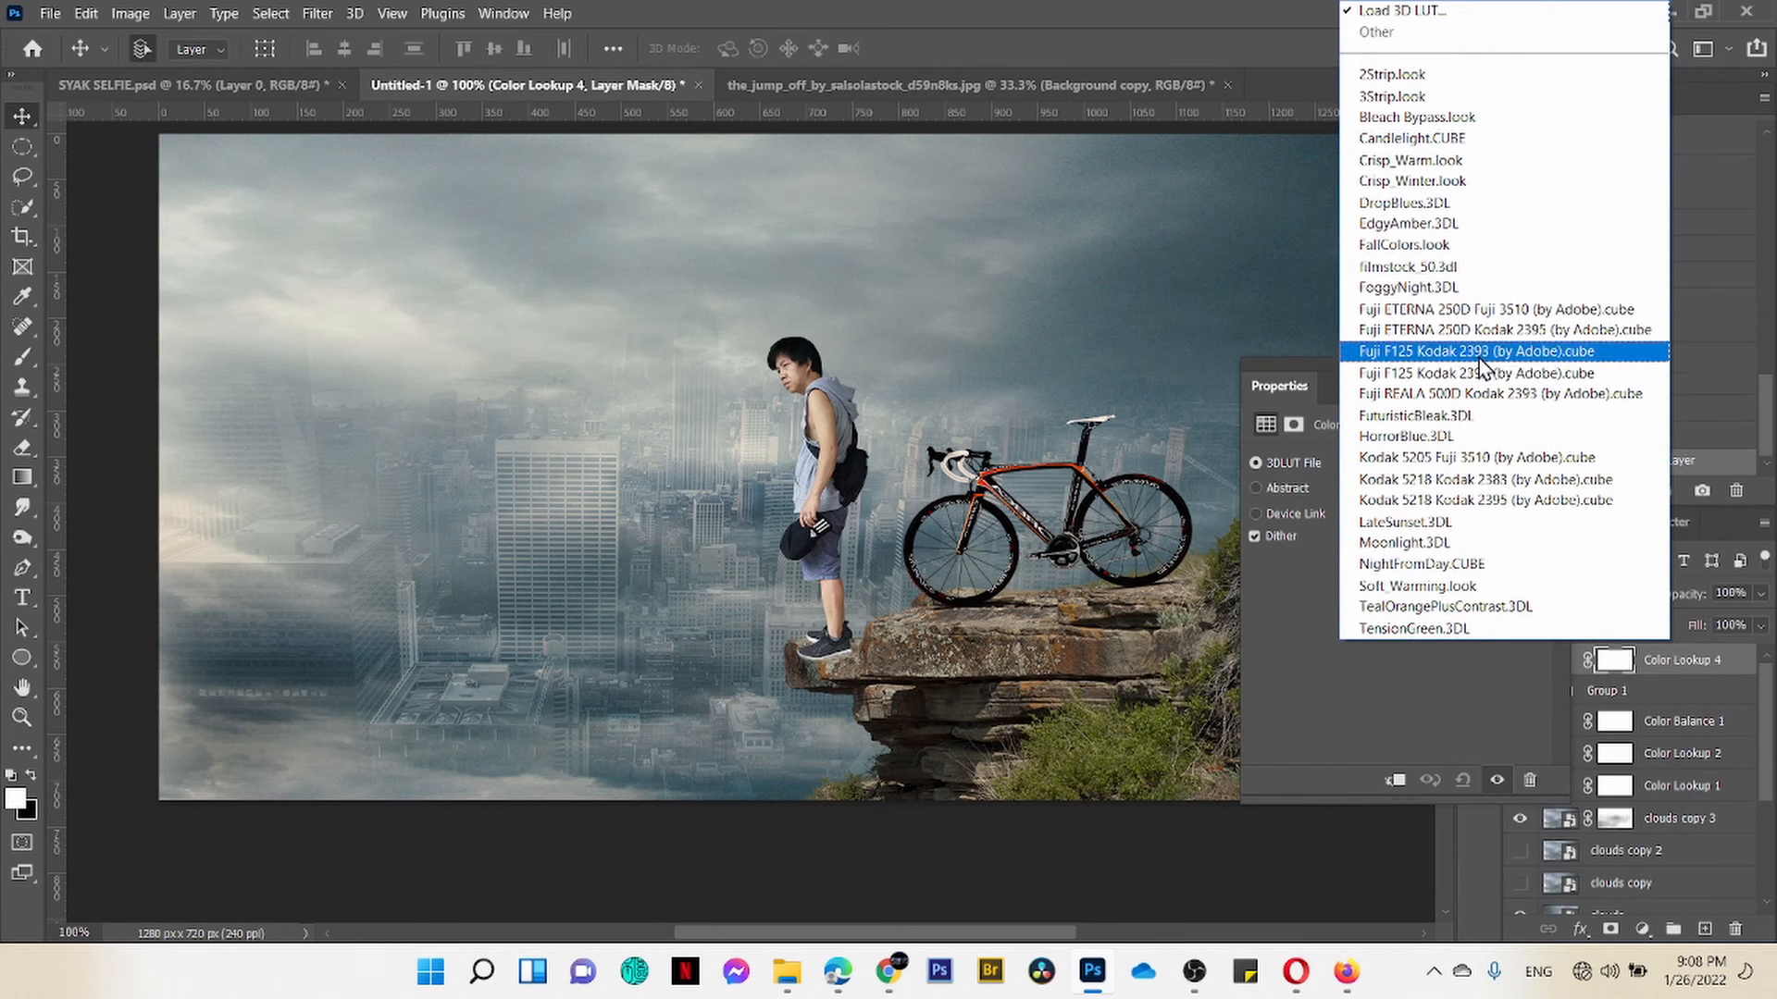
left_click(1477, 309)
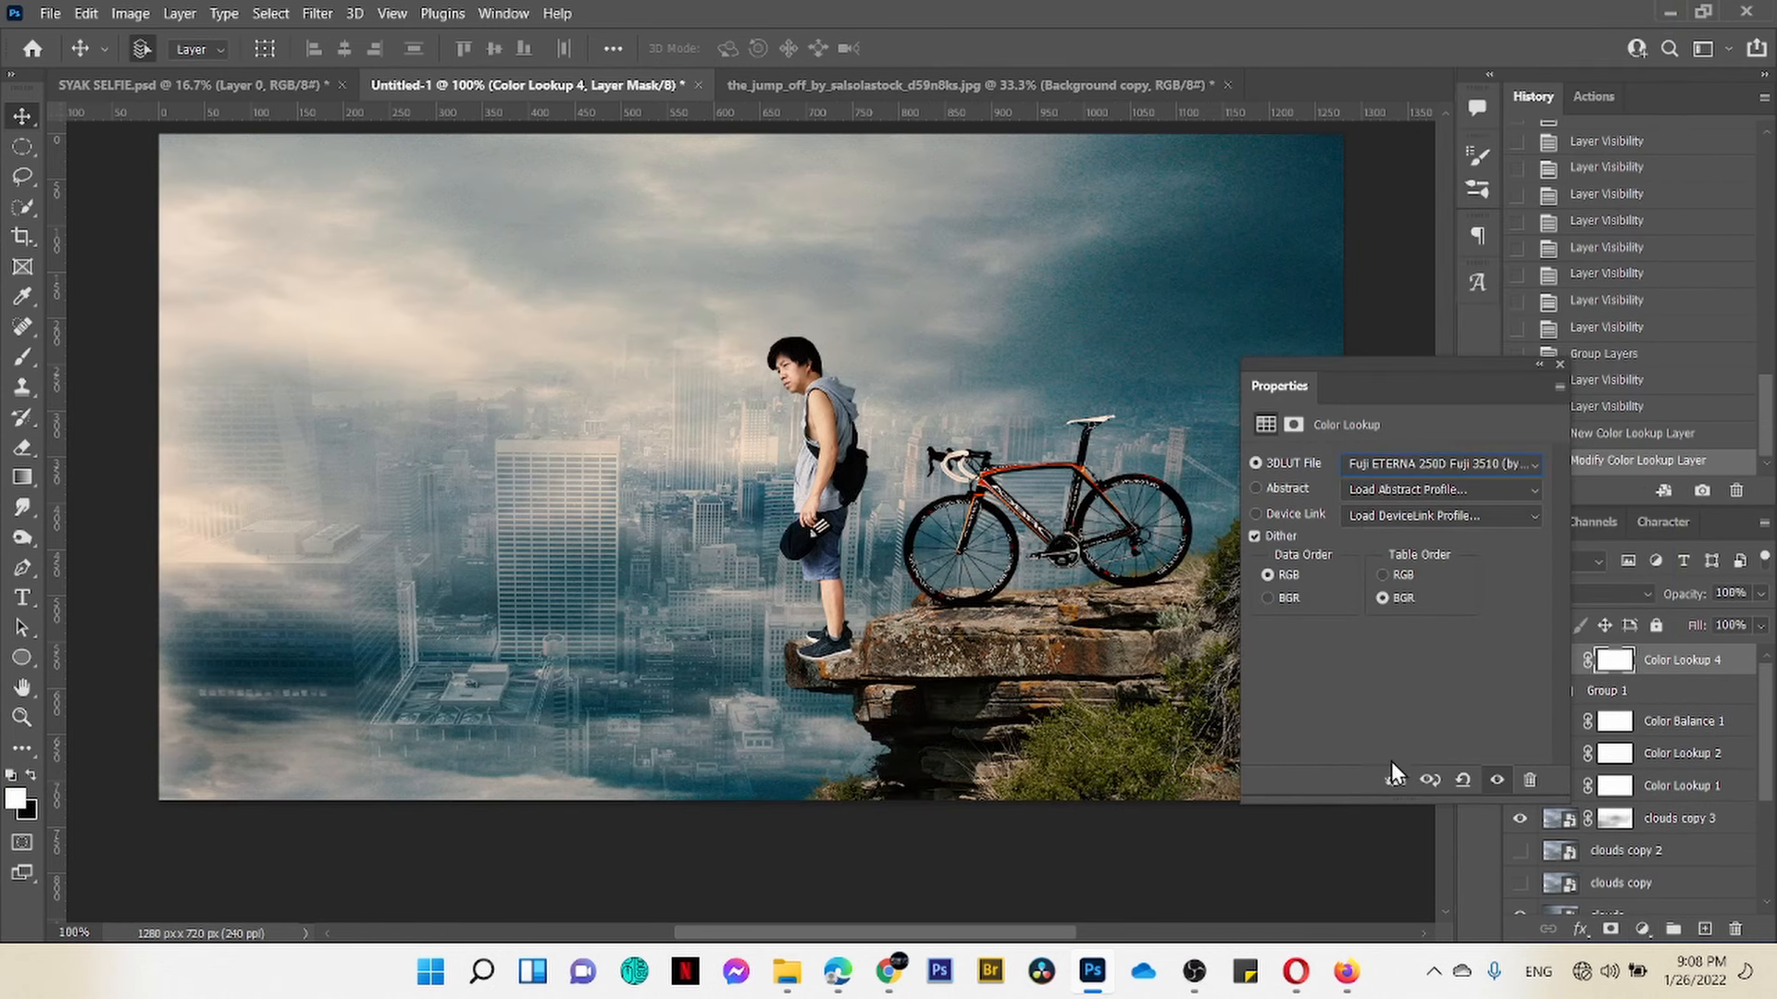
left_click(1393, 777)
left_click(1558, 365)
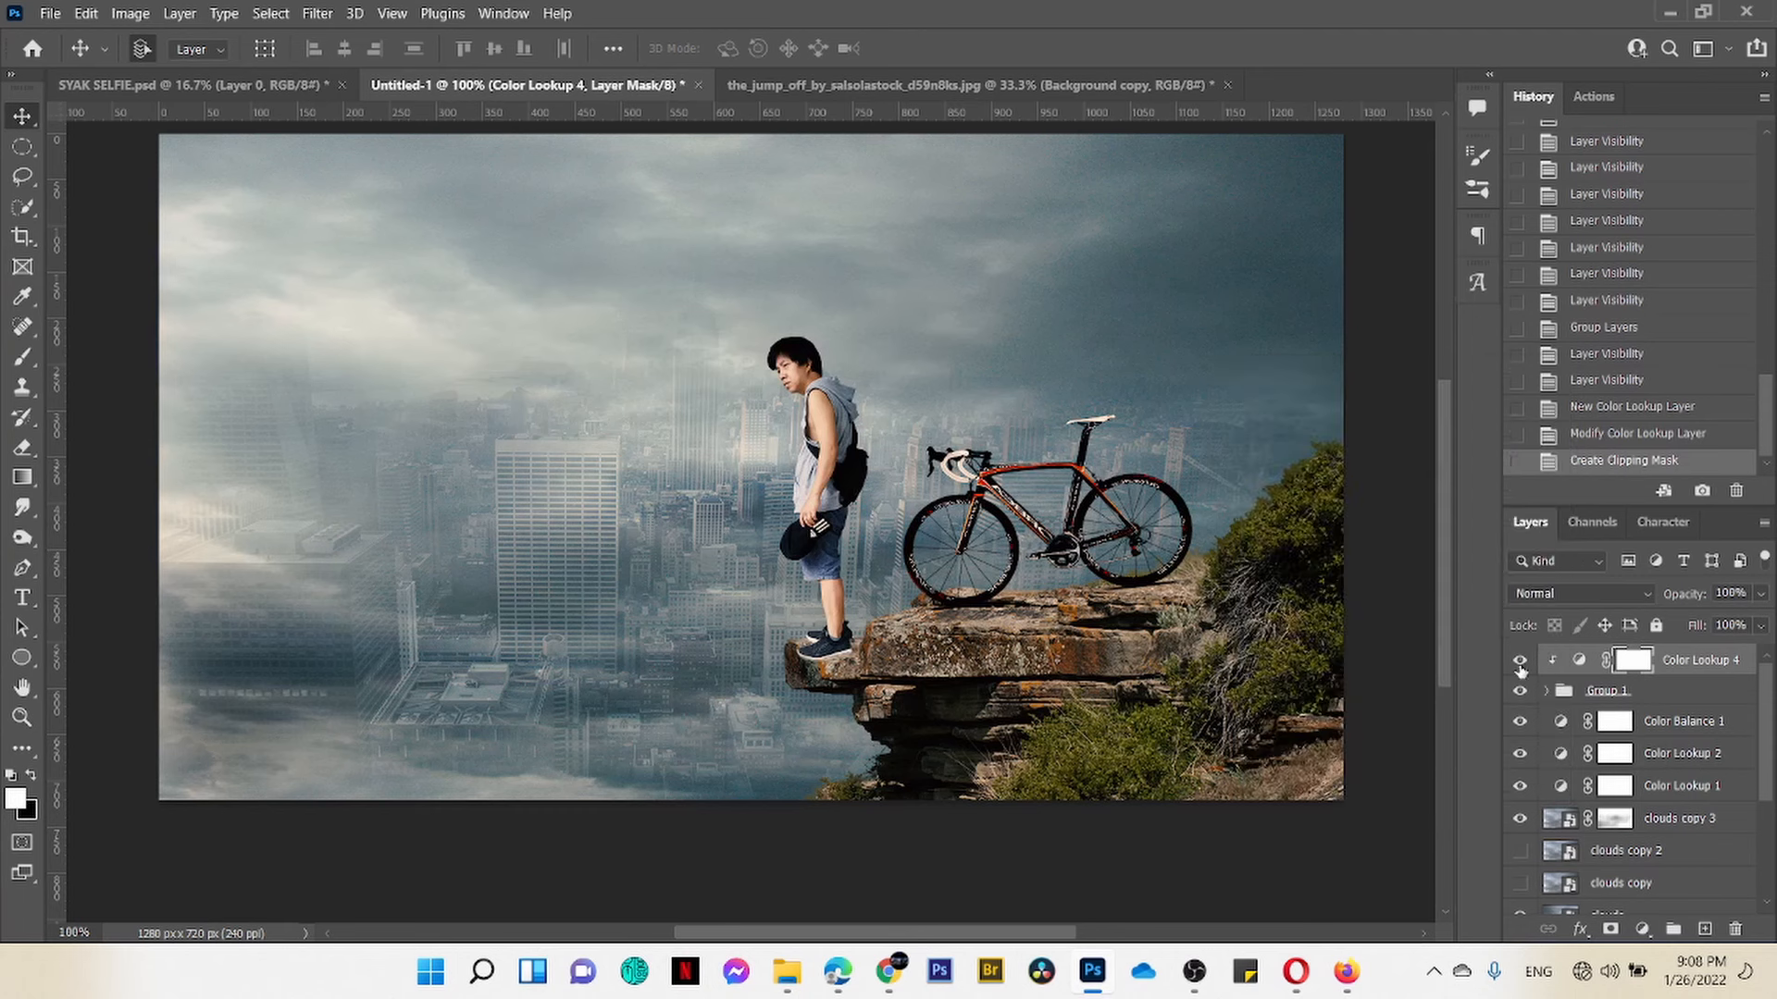
Step: Toggle the visibility of Color Lookup 4 to compare the foreground with and without the look
left_click(1521, 660)
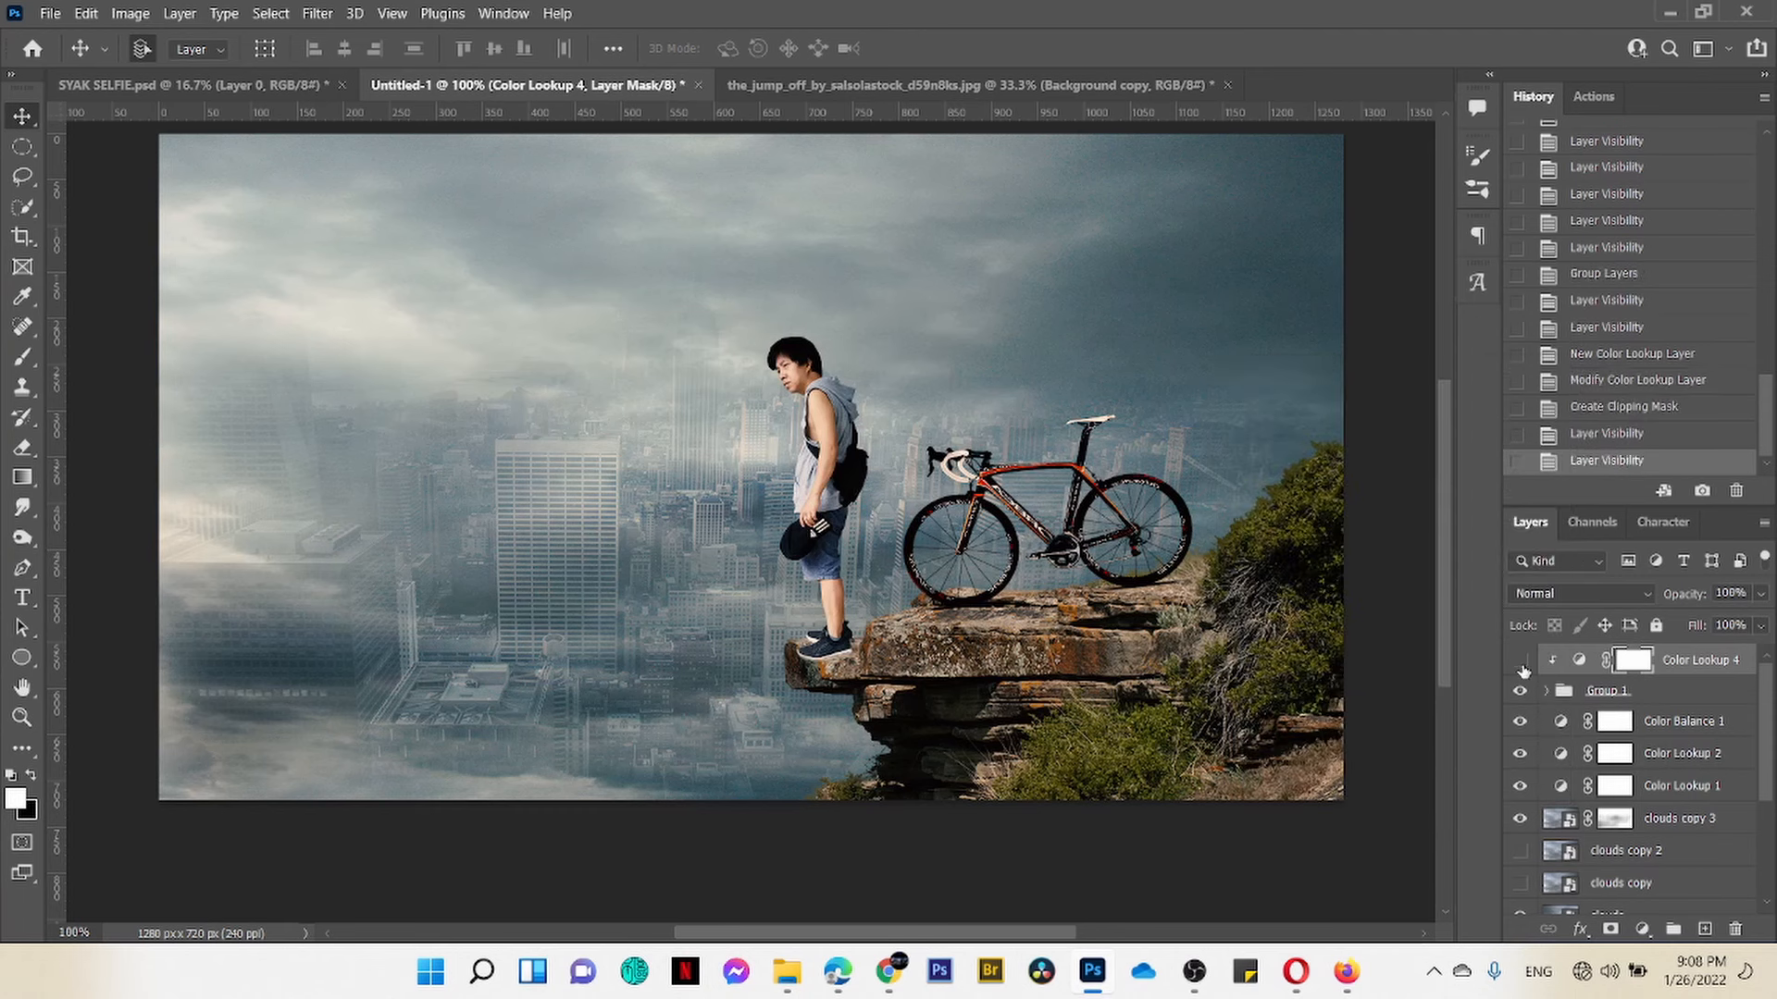
left_click(1520, 661)
left_click(1520, 661)
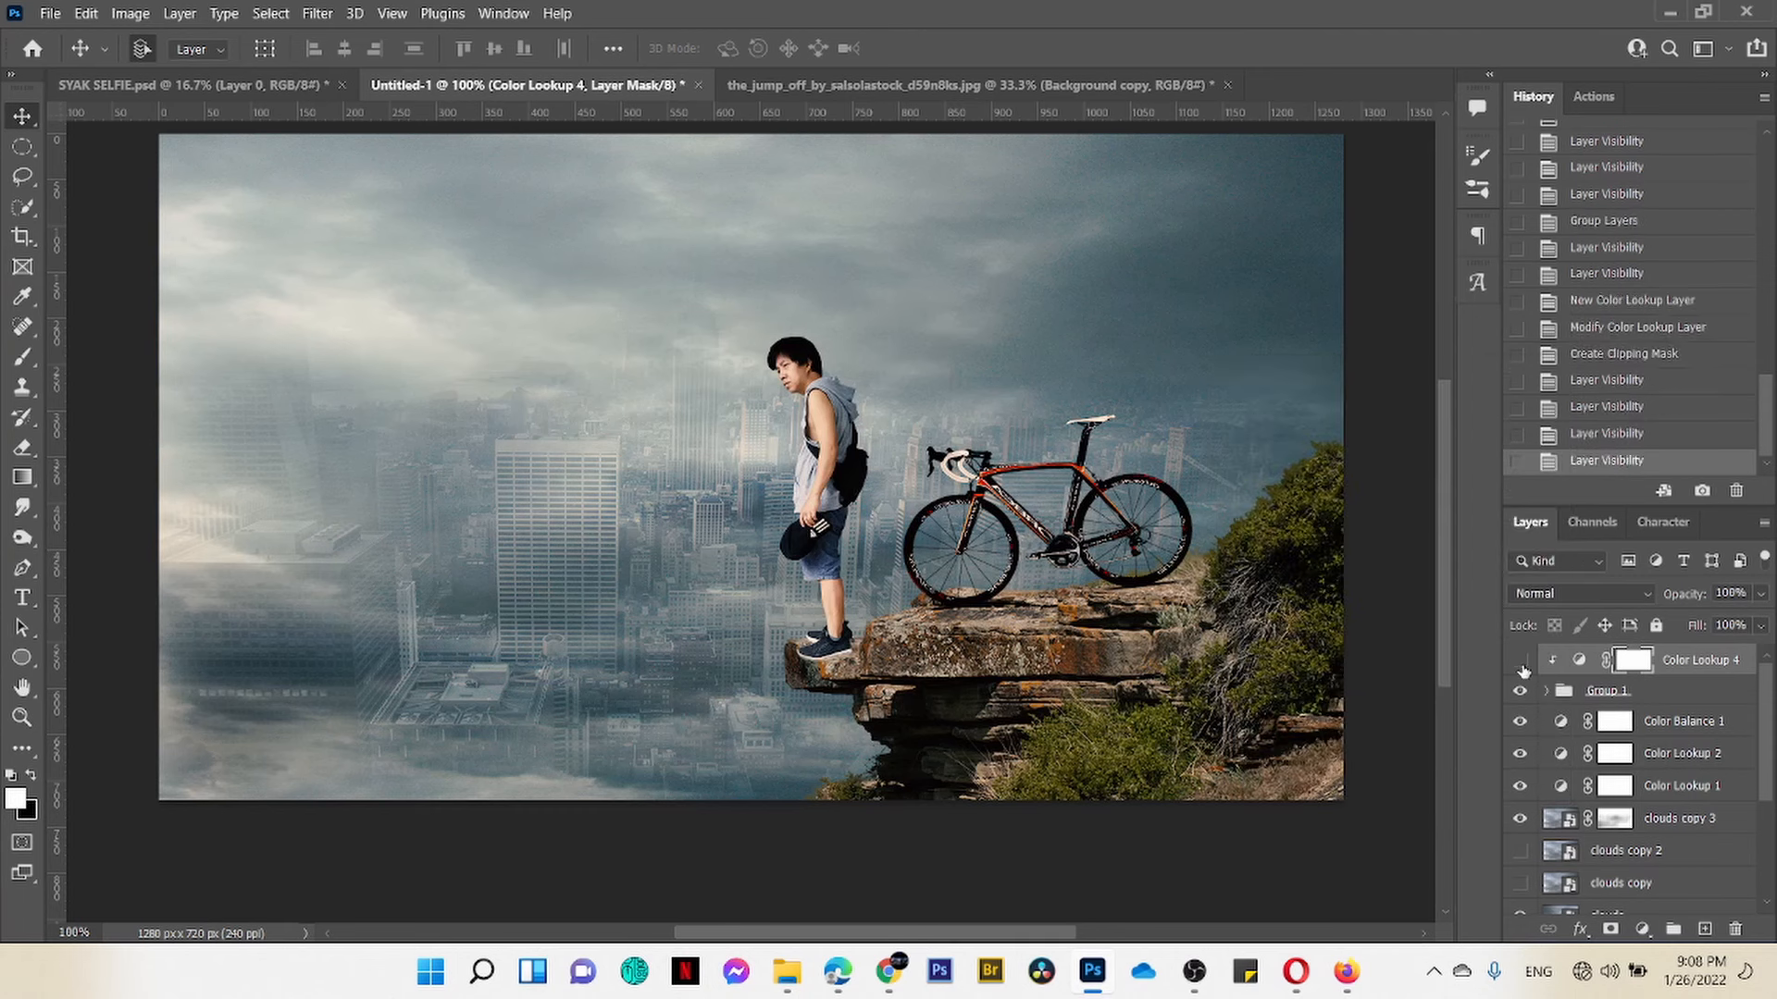
left_click(1521, 660)
left_click(1521, 660)
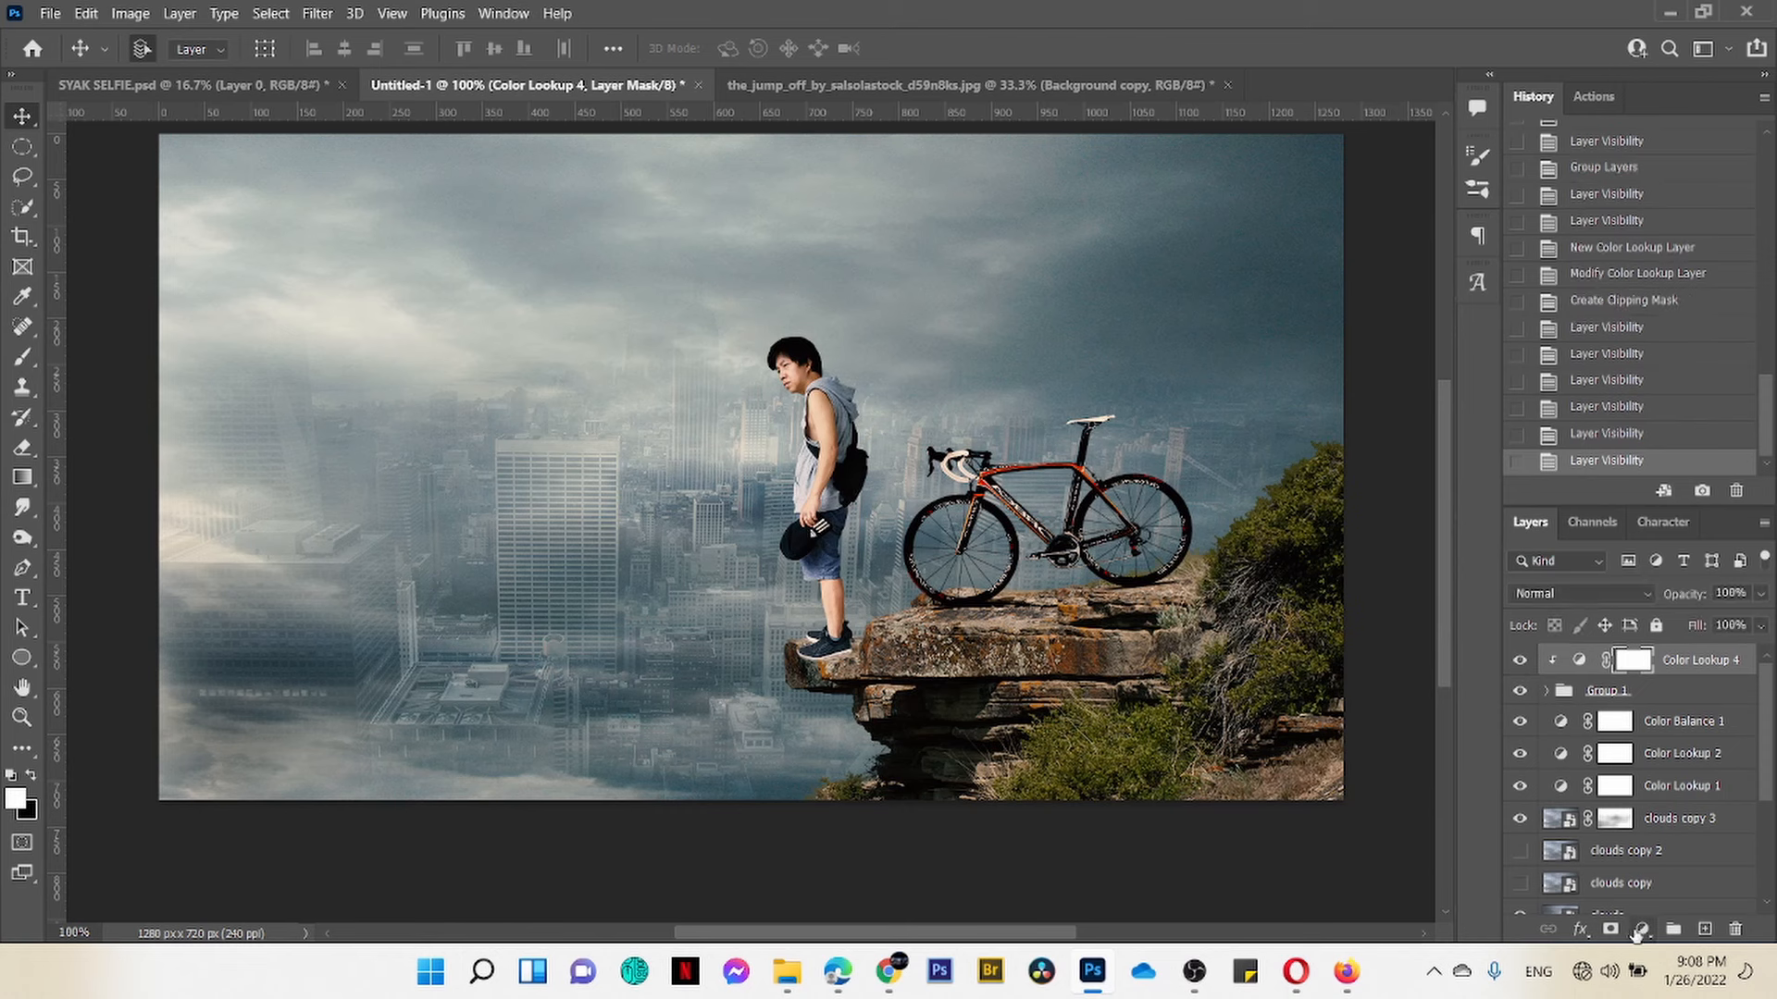
Step: Add a Curves adjustment above Color Lookup 4, clip it to the foreground group and pull the midtones down slightly to darken it
left_click(1639, 930)
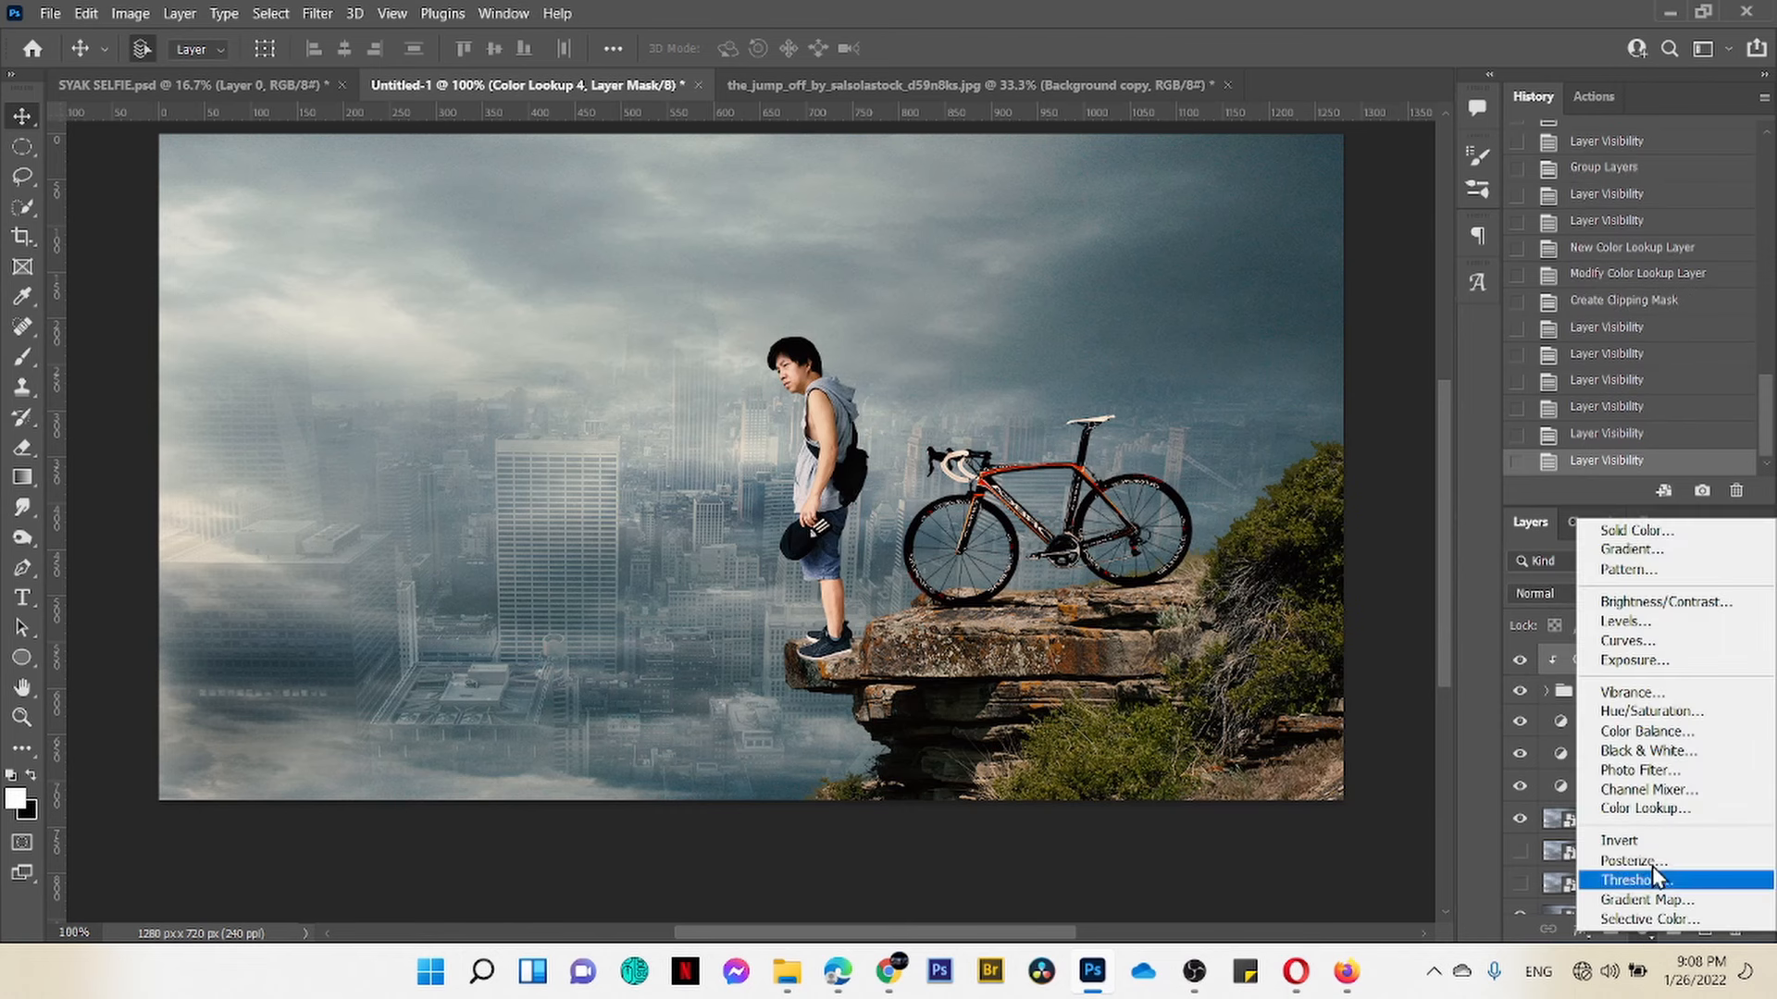
left_click(1674, 641)
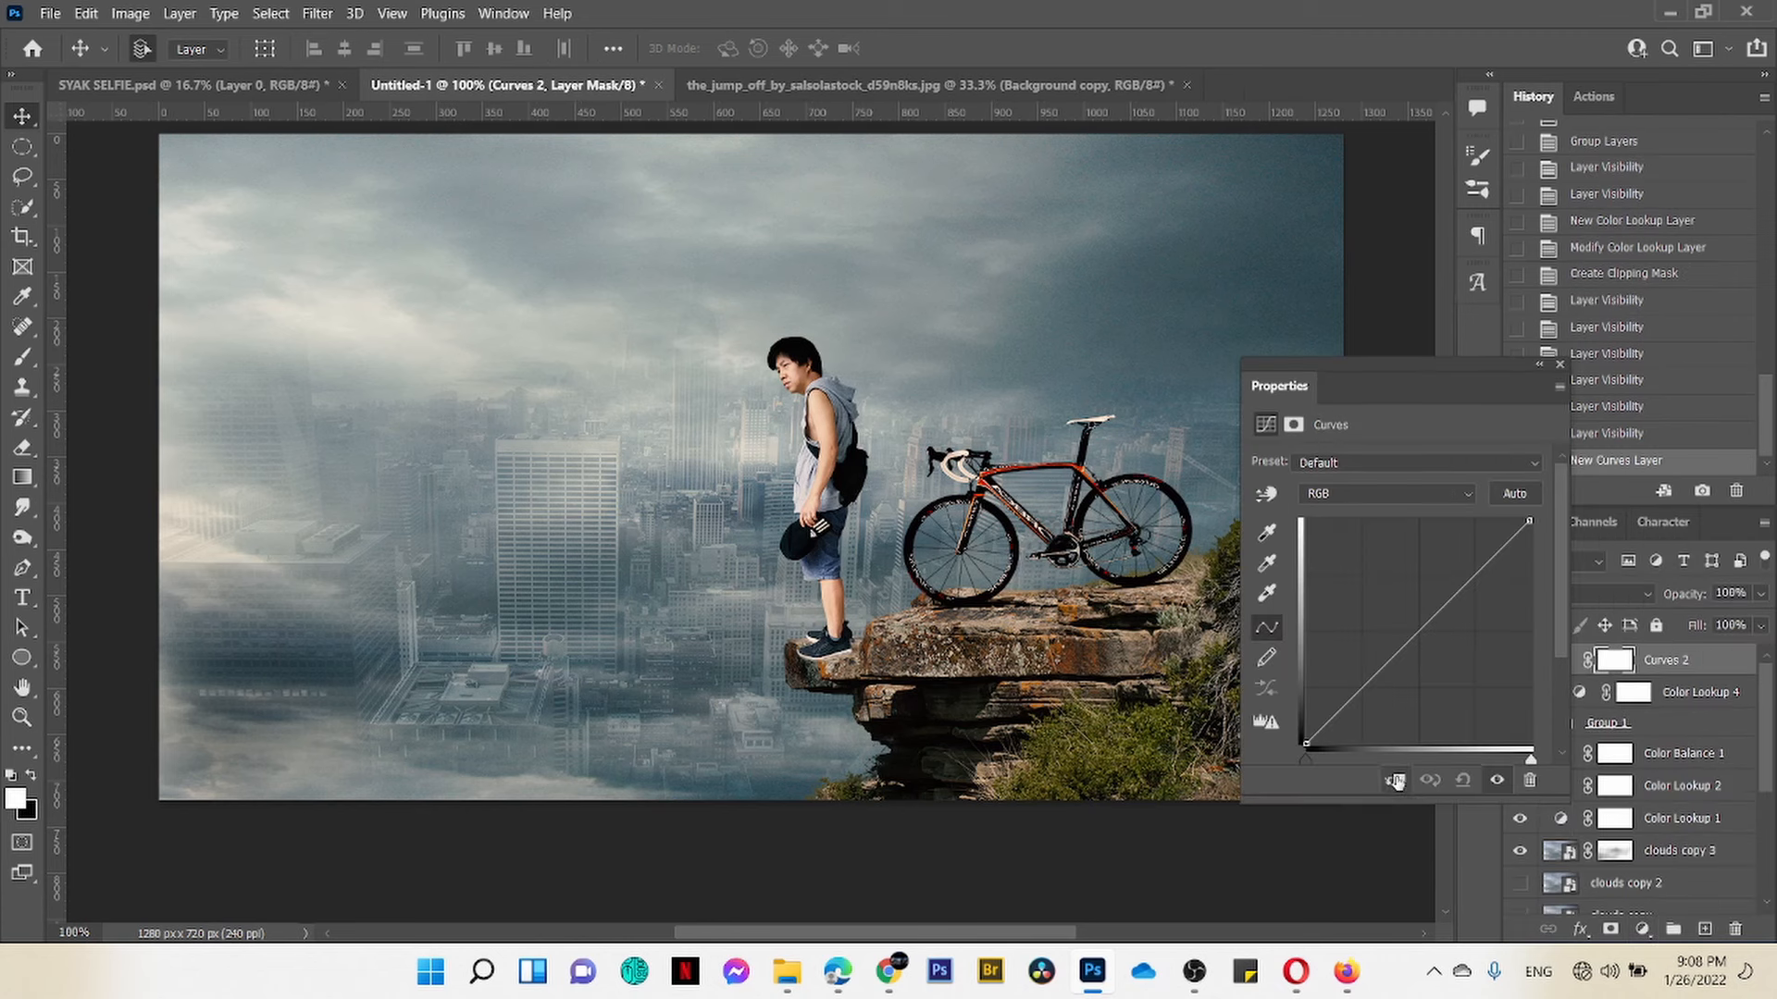
left_click(1395, 782)
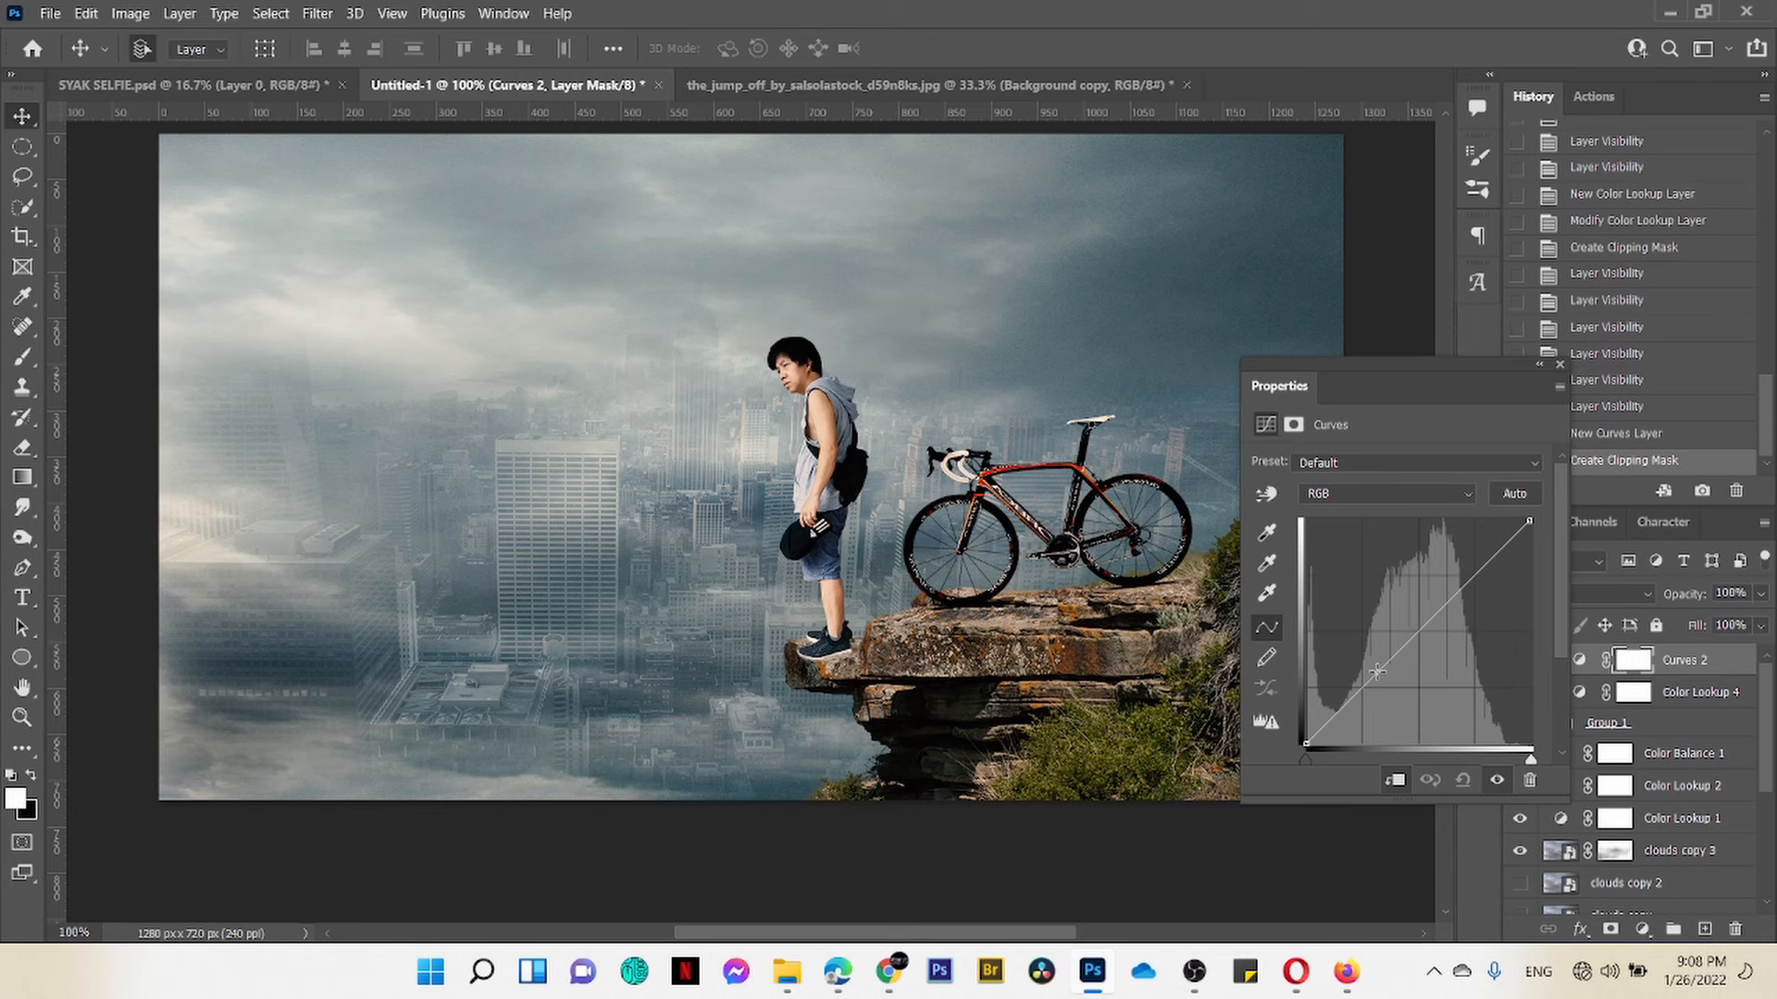
left_click_drag(1377, 672, 1386, 683)
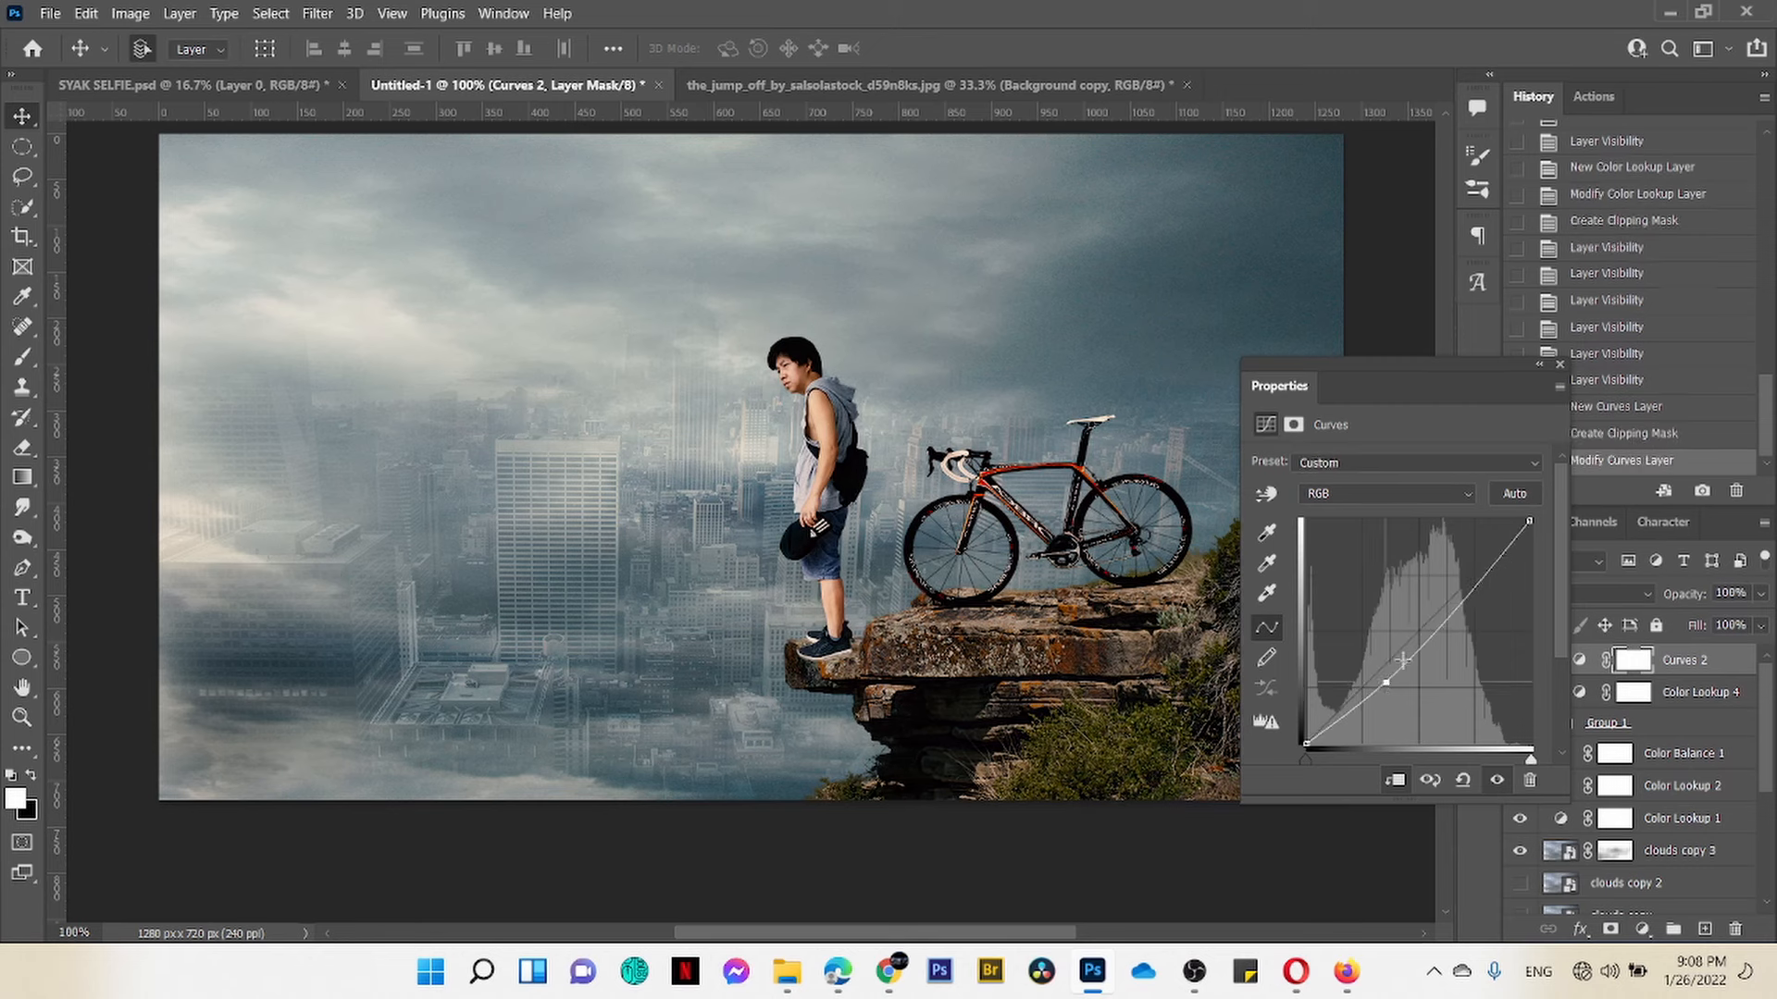
left_click(1558, 363)
Step: Paint black on the Curves 2 mask over the man with a soft 200 px brush at 22% opacity
key("b")
left_click(531, 49)
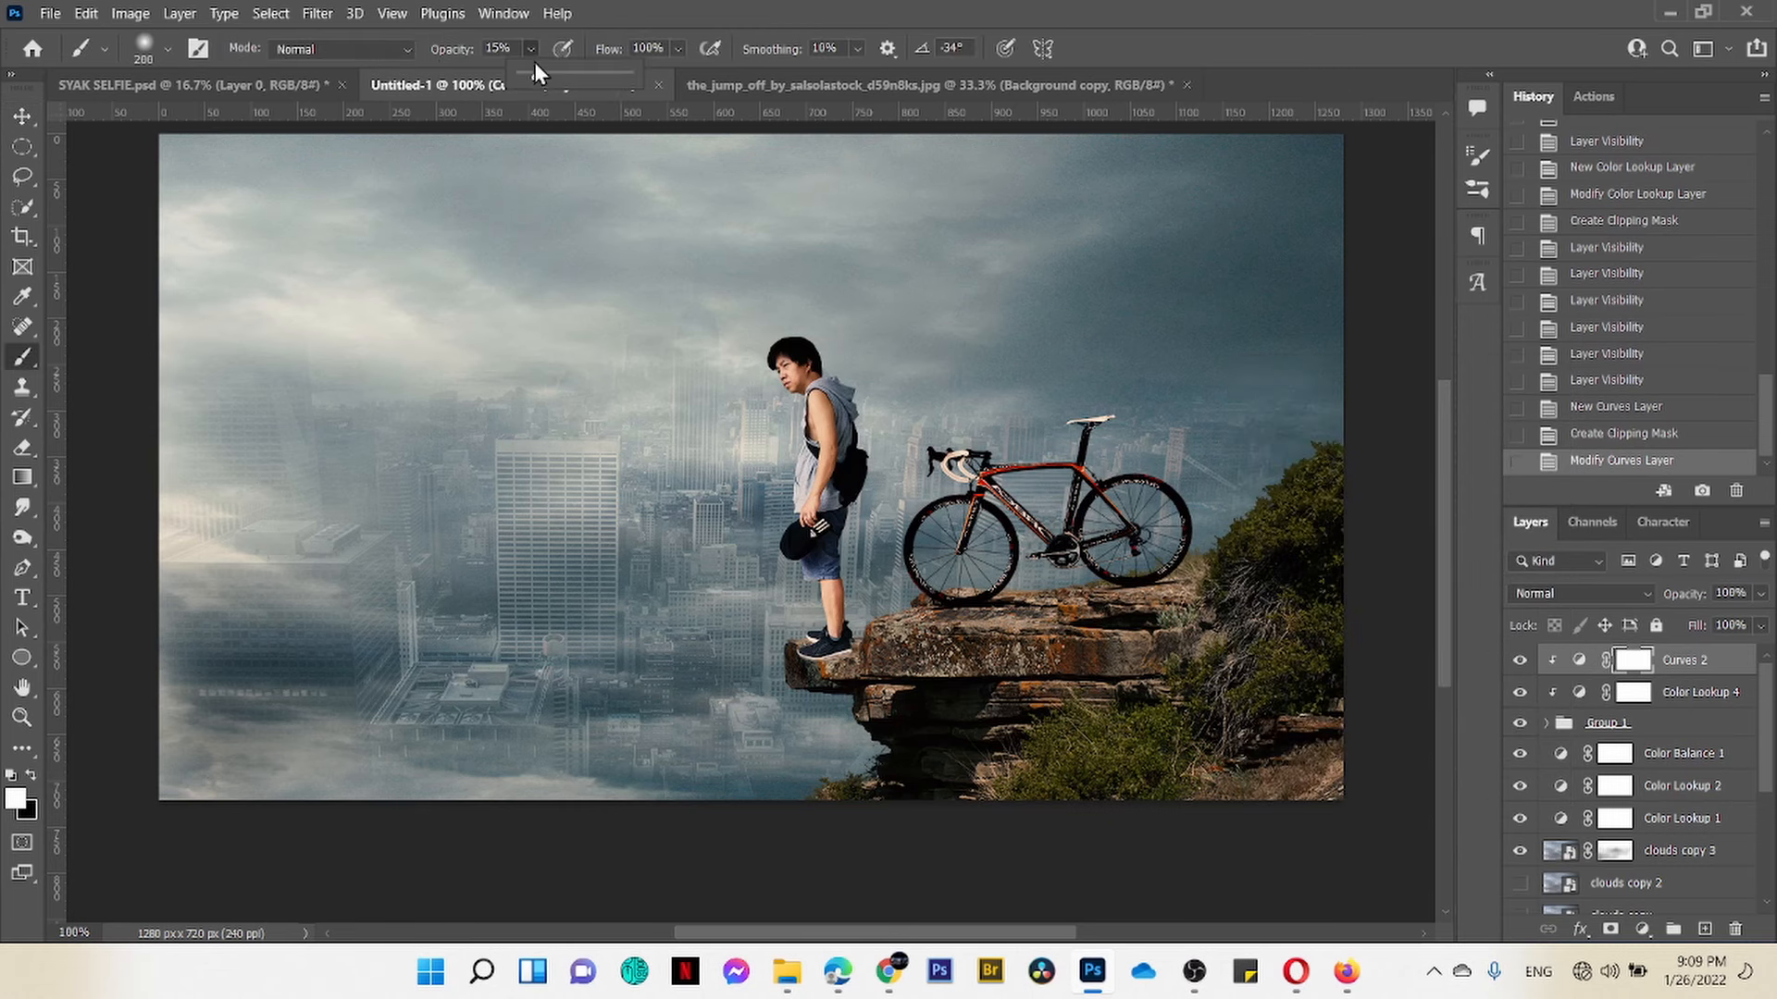
key("x")
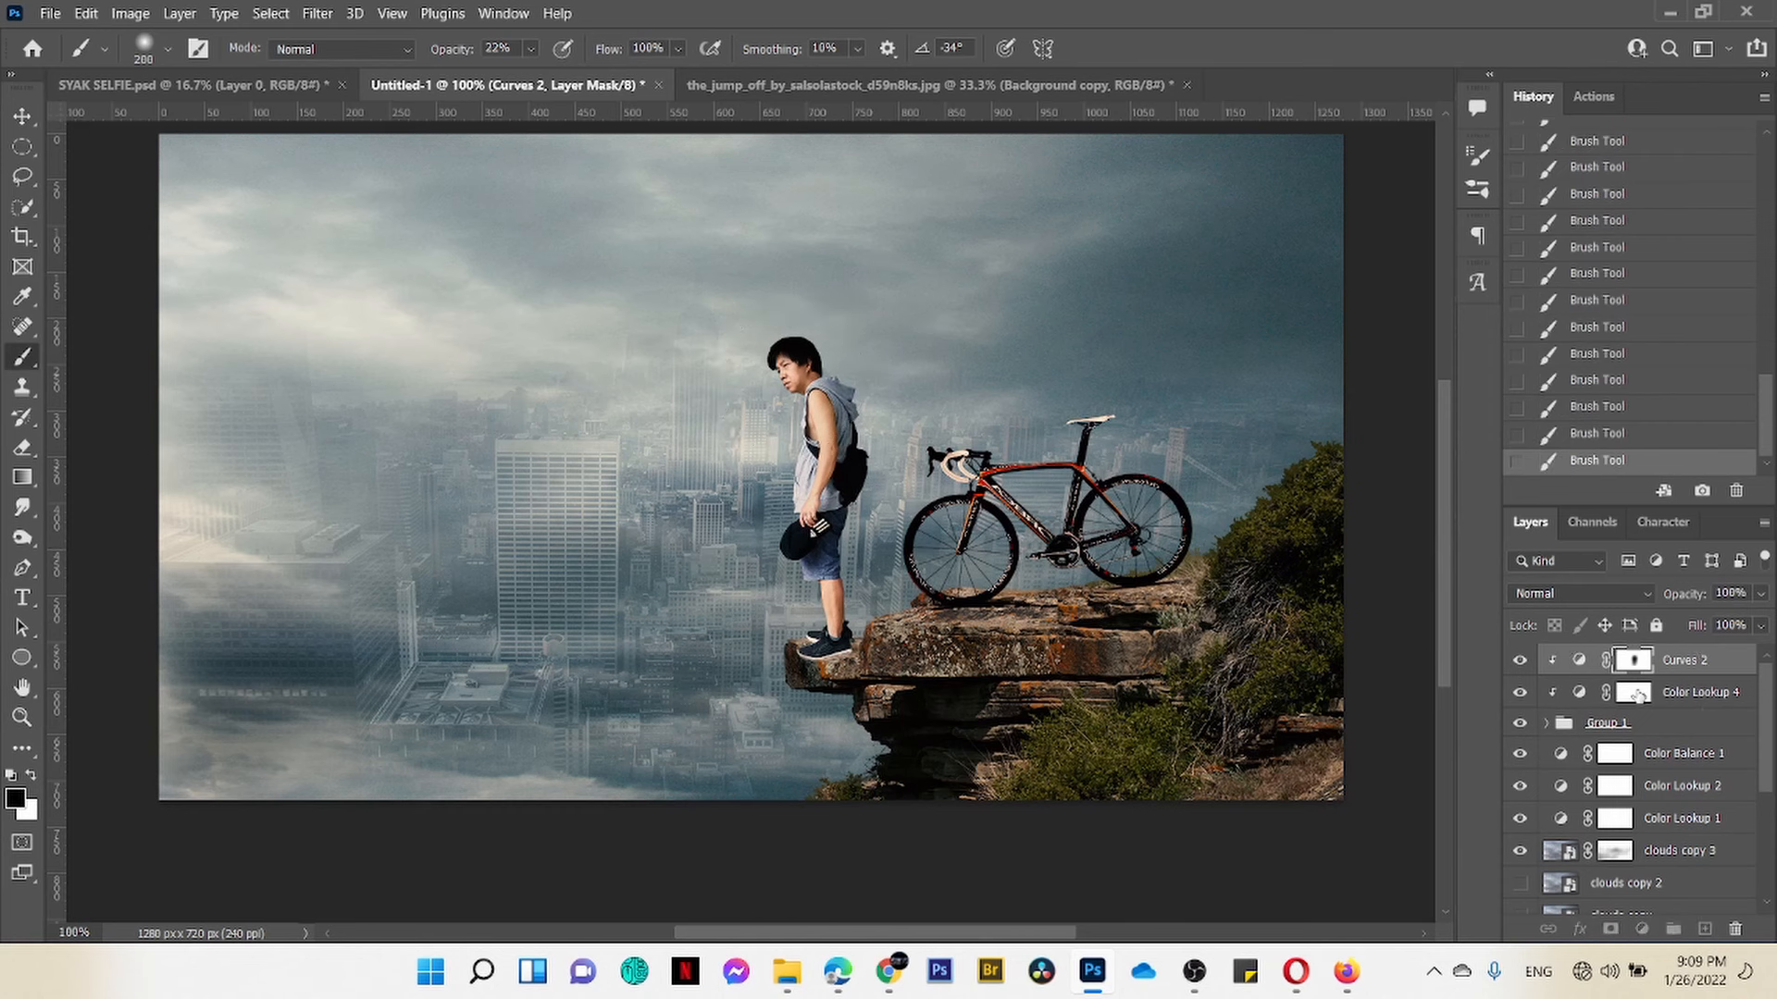
Step: Paint black on the Color Lookup 4 mask over the man with a 100 px brush to reduce the look on him
left_click(1634, 692)
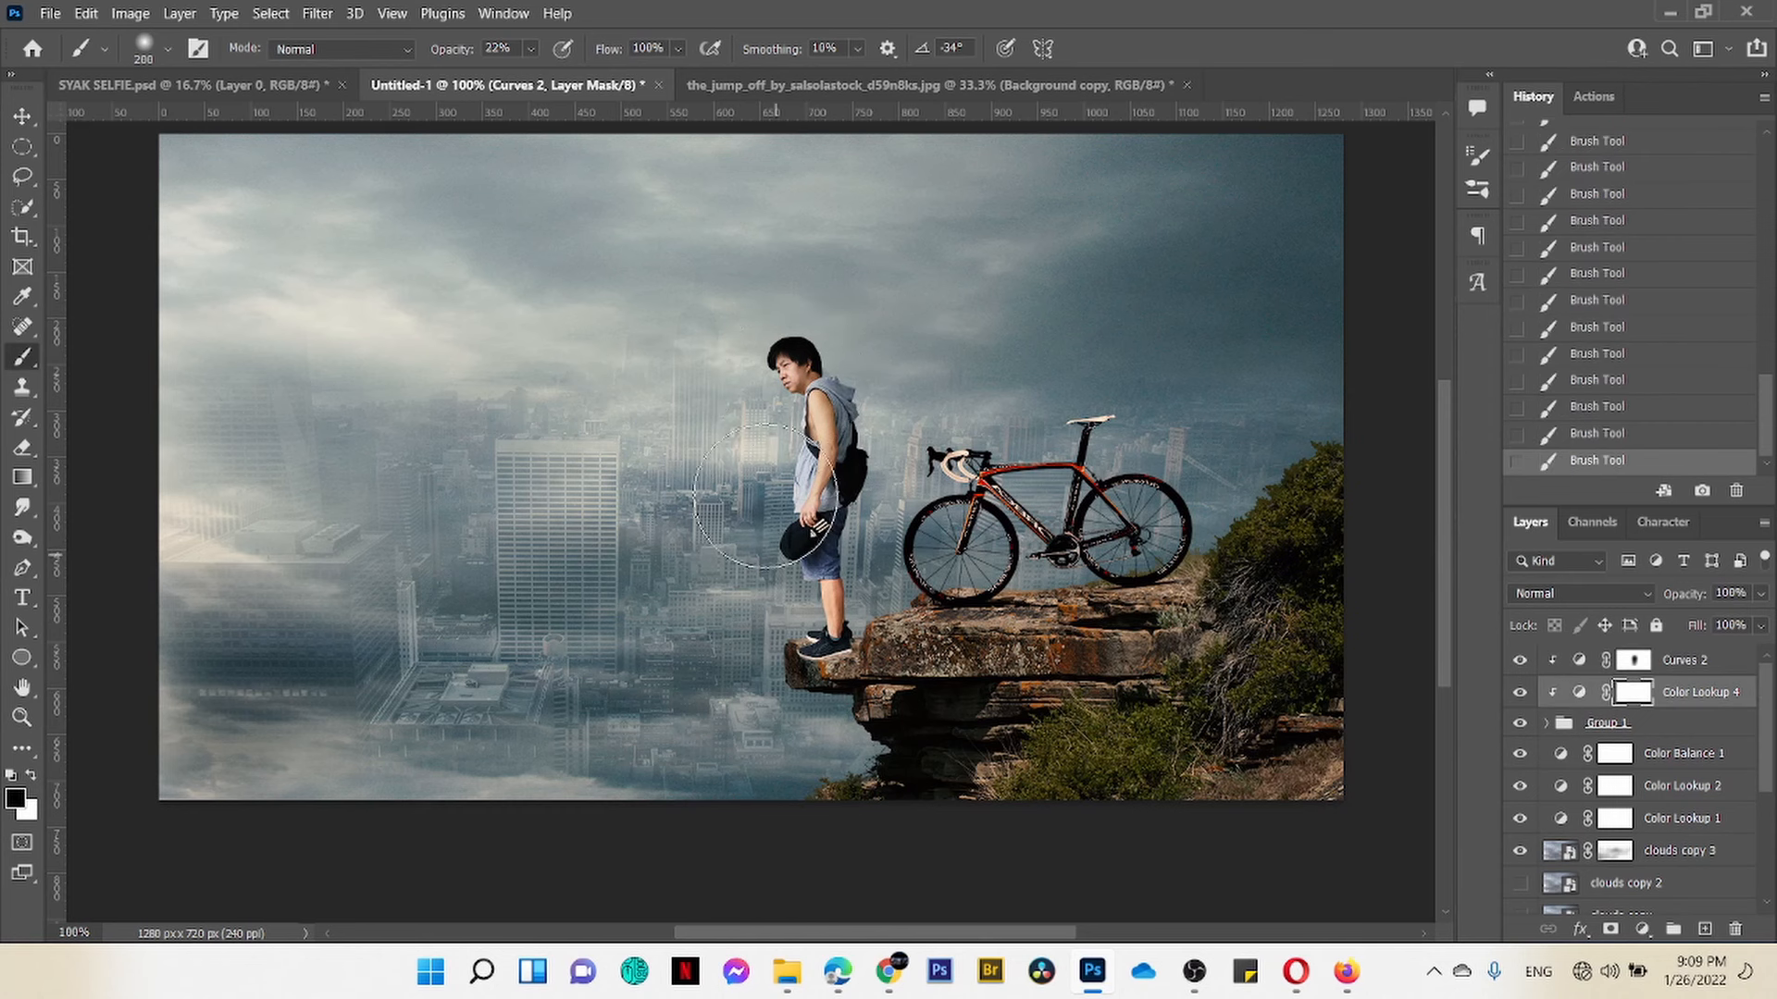
key("bracketleft")
key("bracketleft")
key("bracketleft")
key("bracketleft")
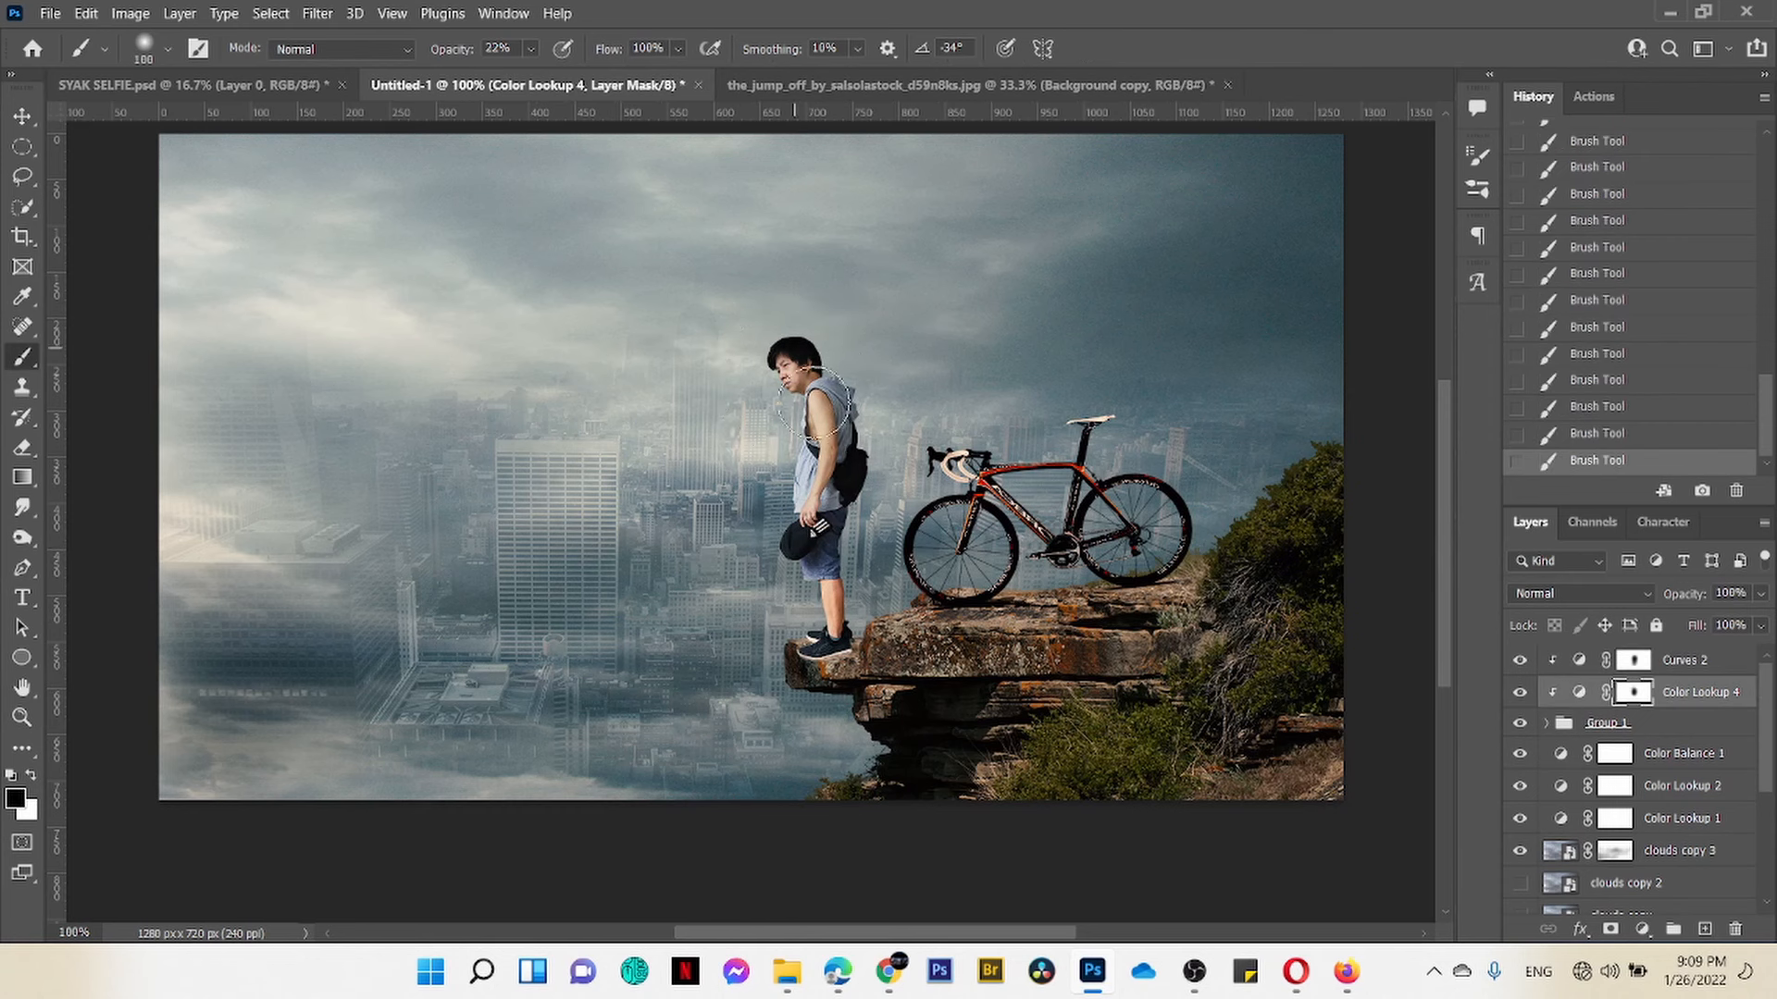
Step: Compare the image with and without Color Lookup 4, and paint more black on the Curves 2 mask over the man and bicycle
left_click(1520, 693)
left_click(1520, 693)
left_click(1521, 693)
left_click(1521, 693)
left_click(1633, 660)
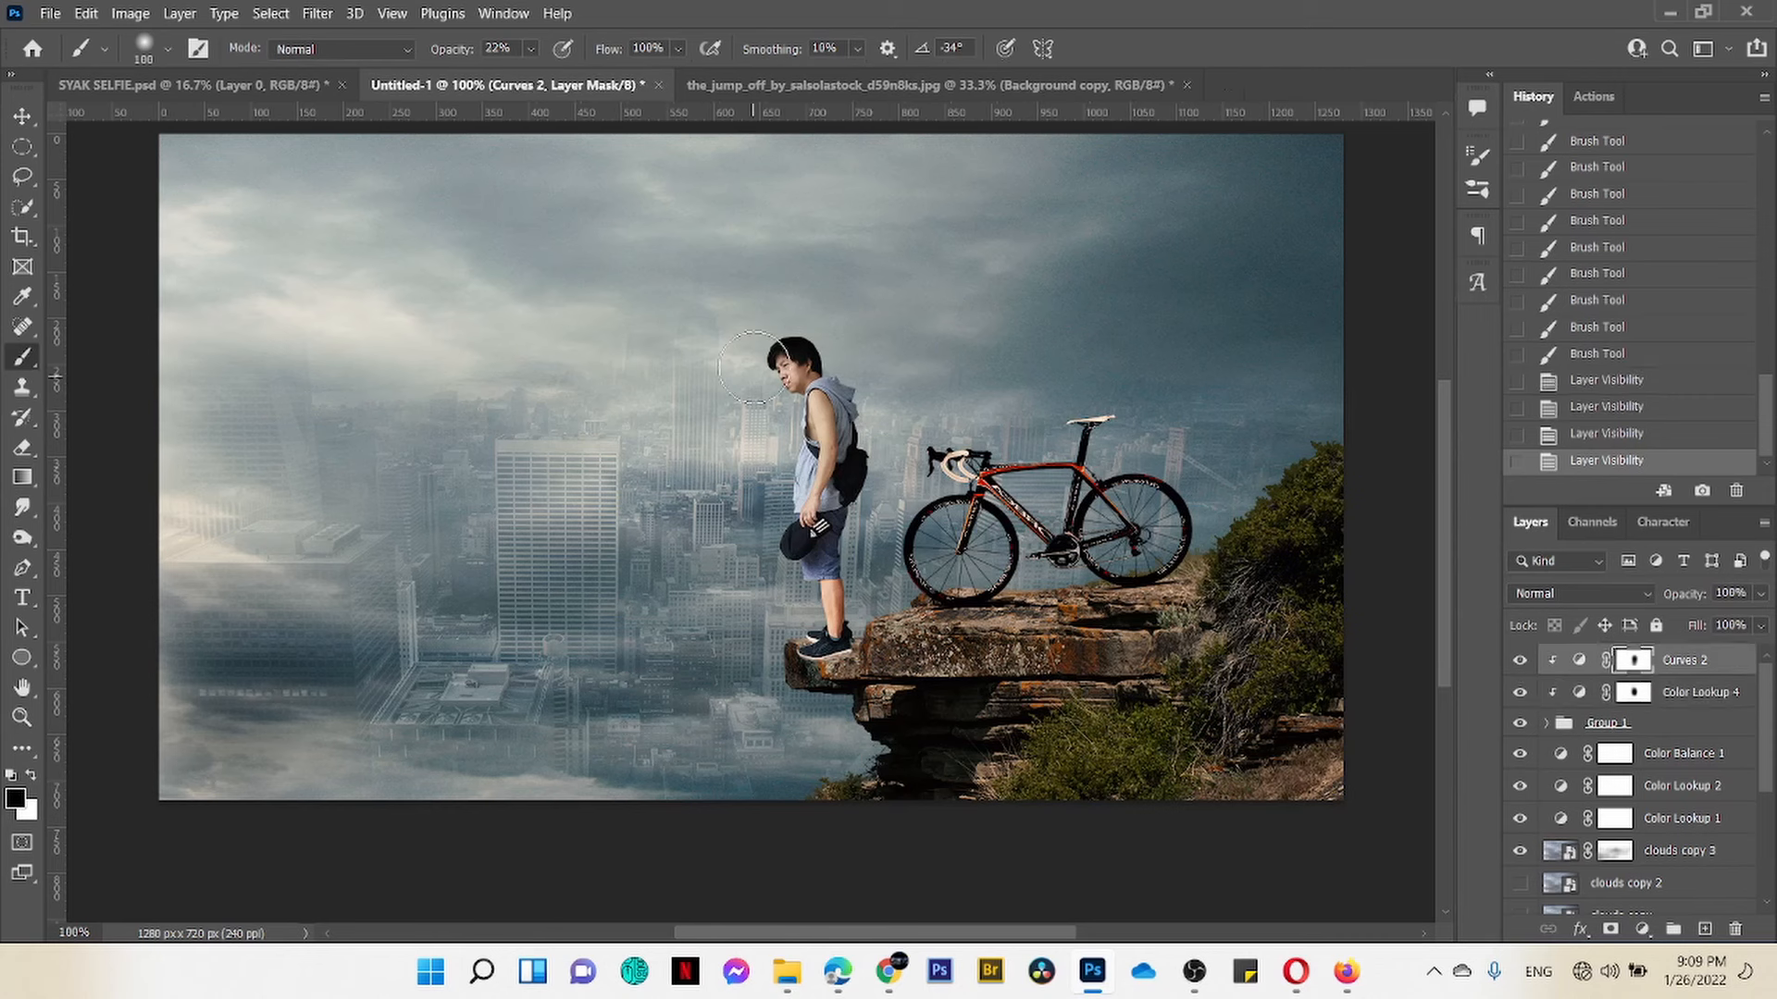
left_click_drag(815, 546, 794, 521)
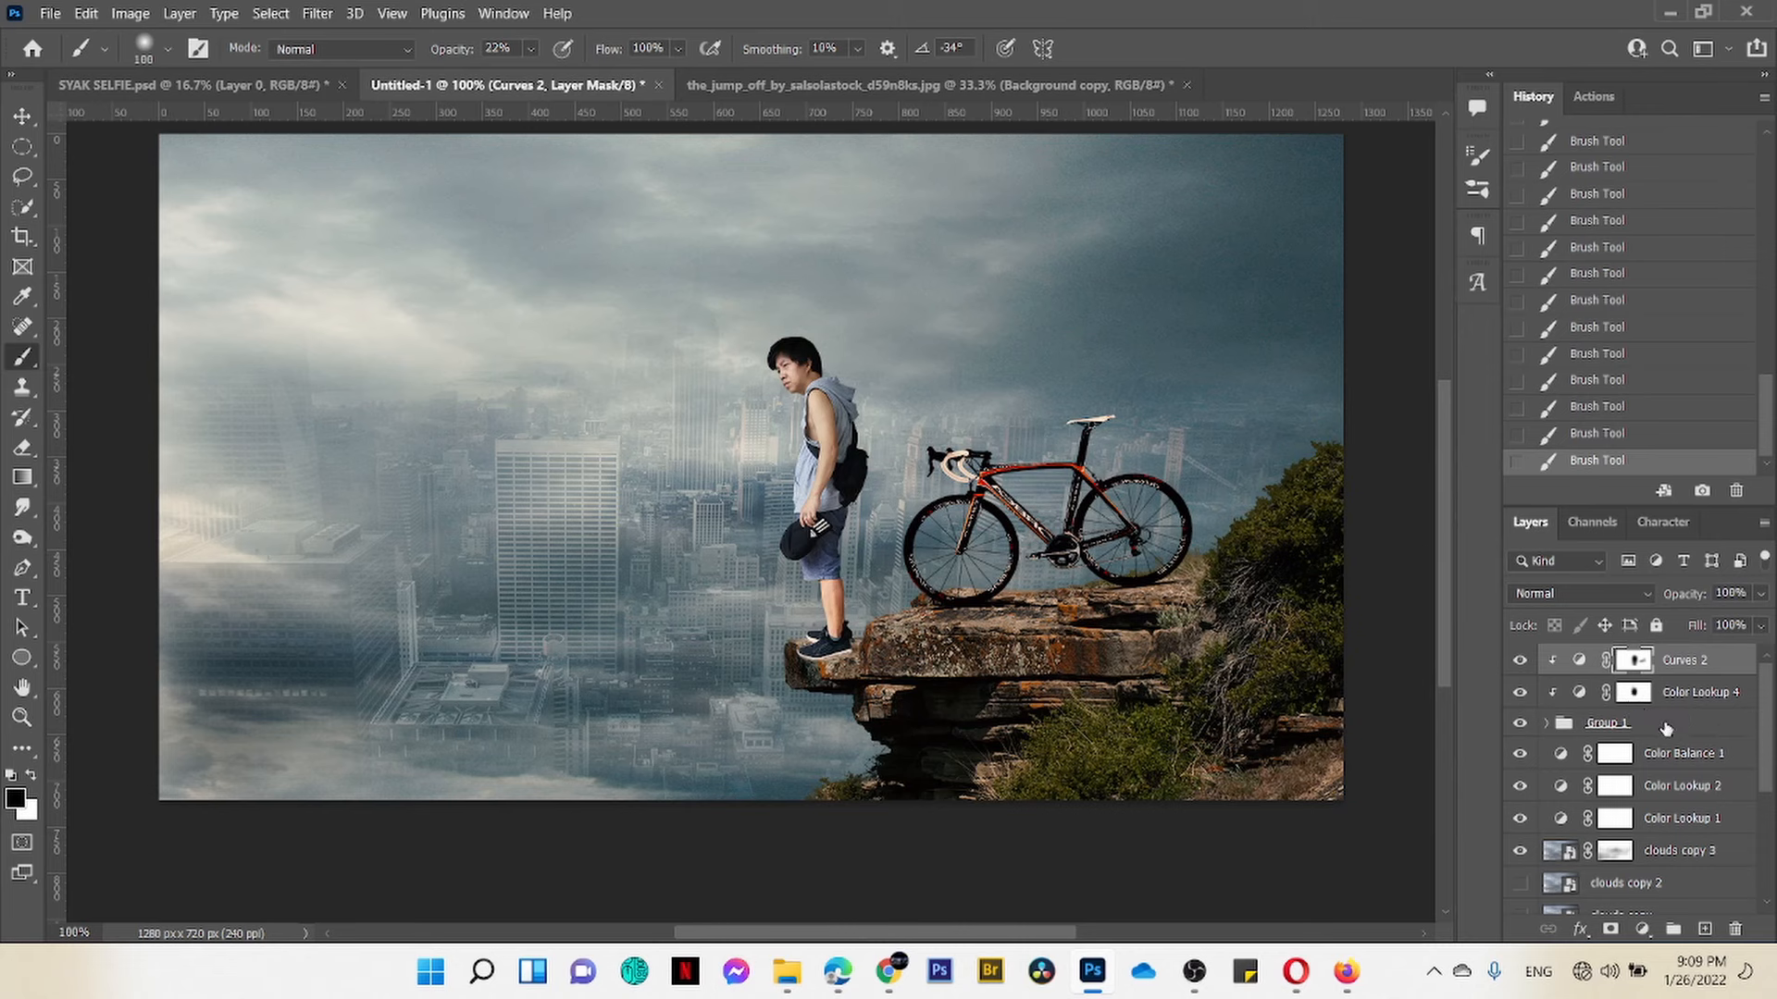
Step: Convert Curves 2, Color Lookup 4 and Group 1 together into one smart object
left_click(1666, 728, "shift")
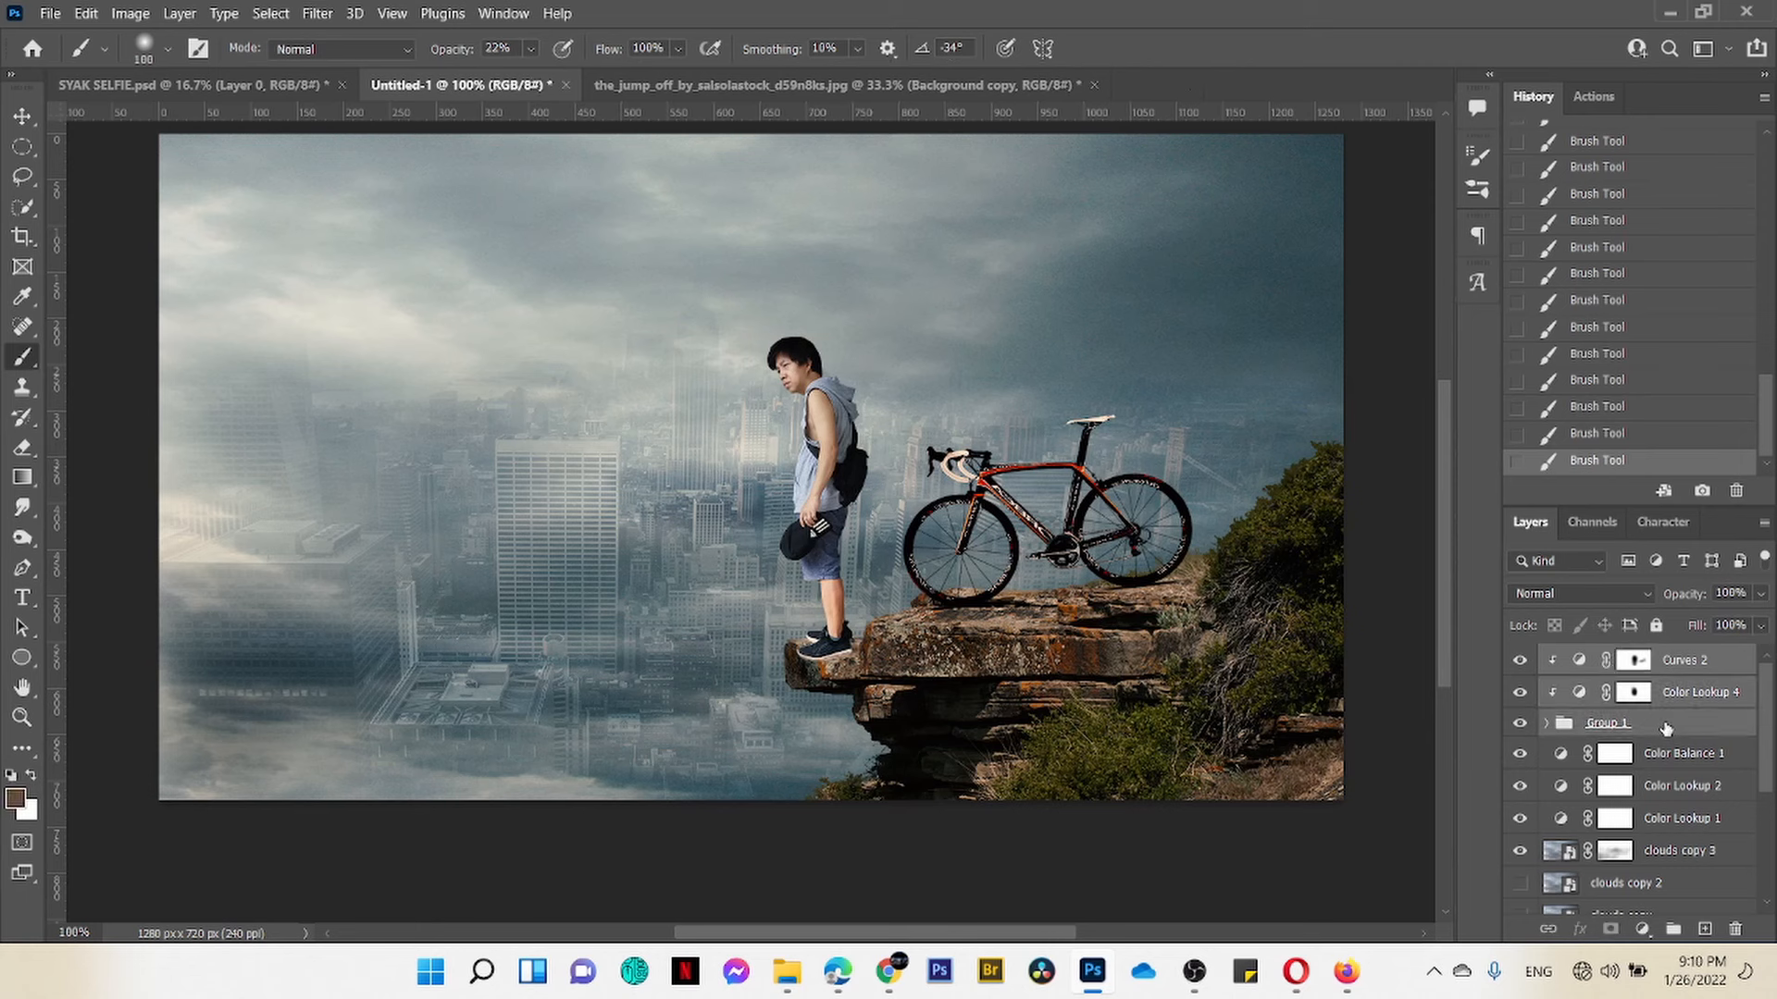
right_click(1666, 727)
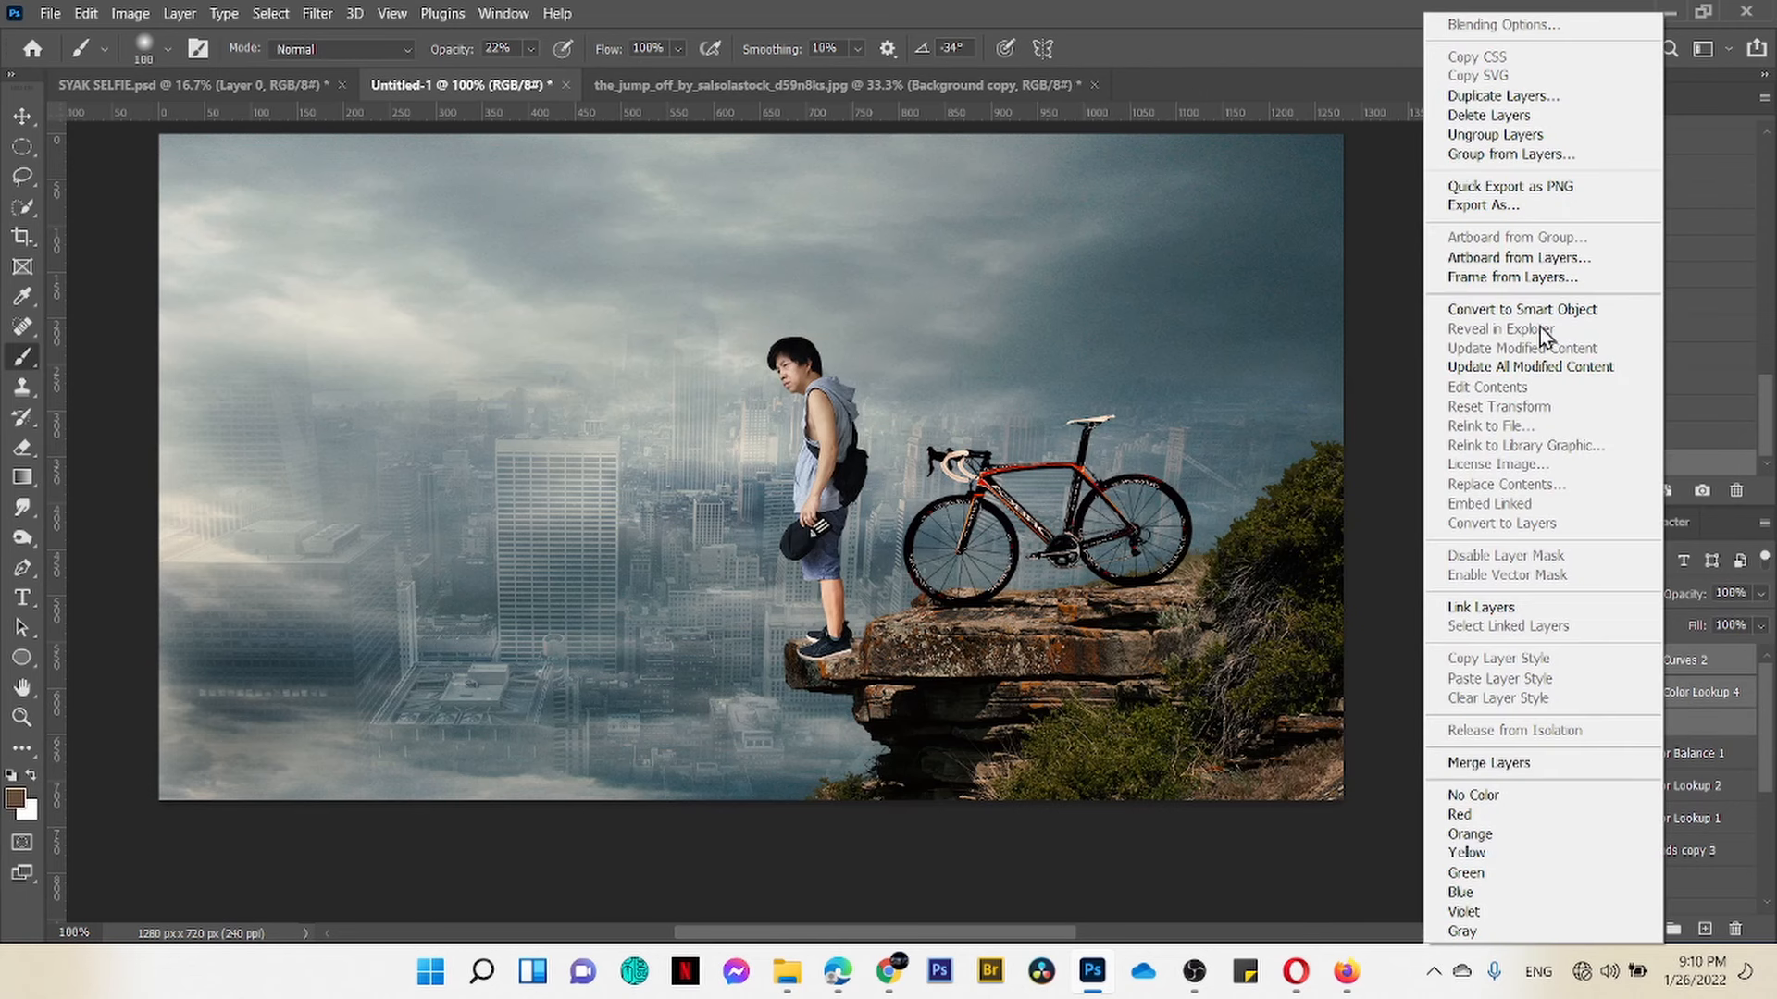
left_click(1543, 310)
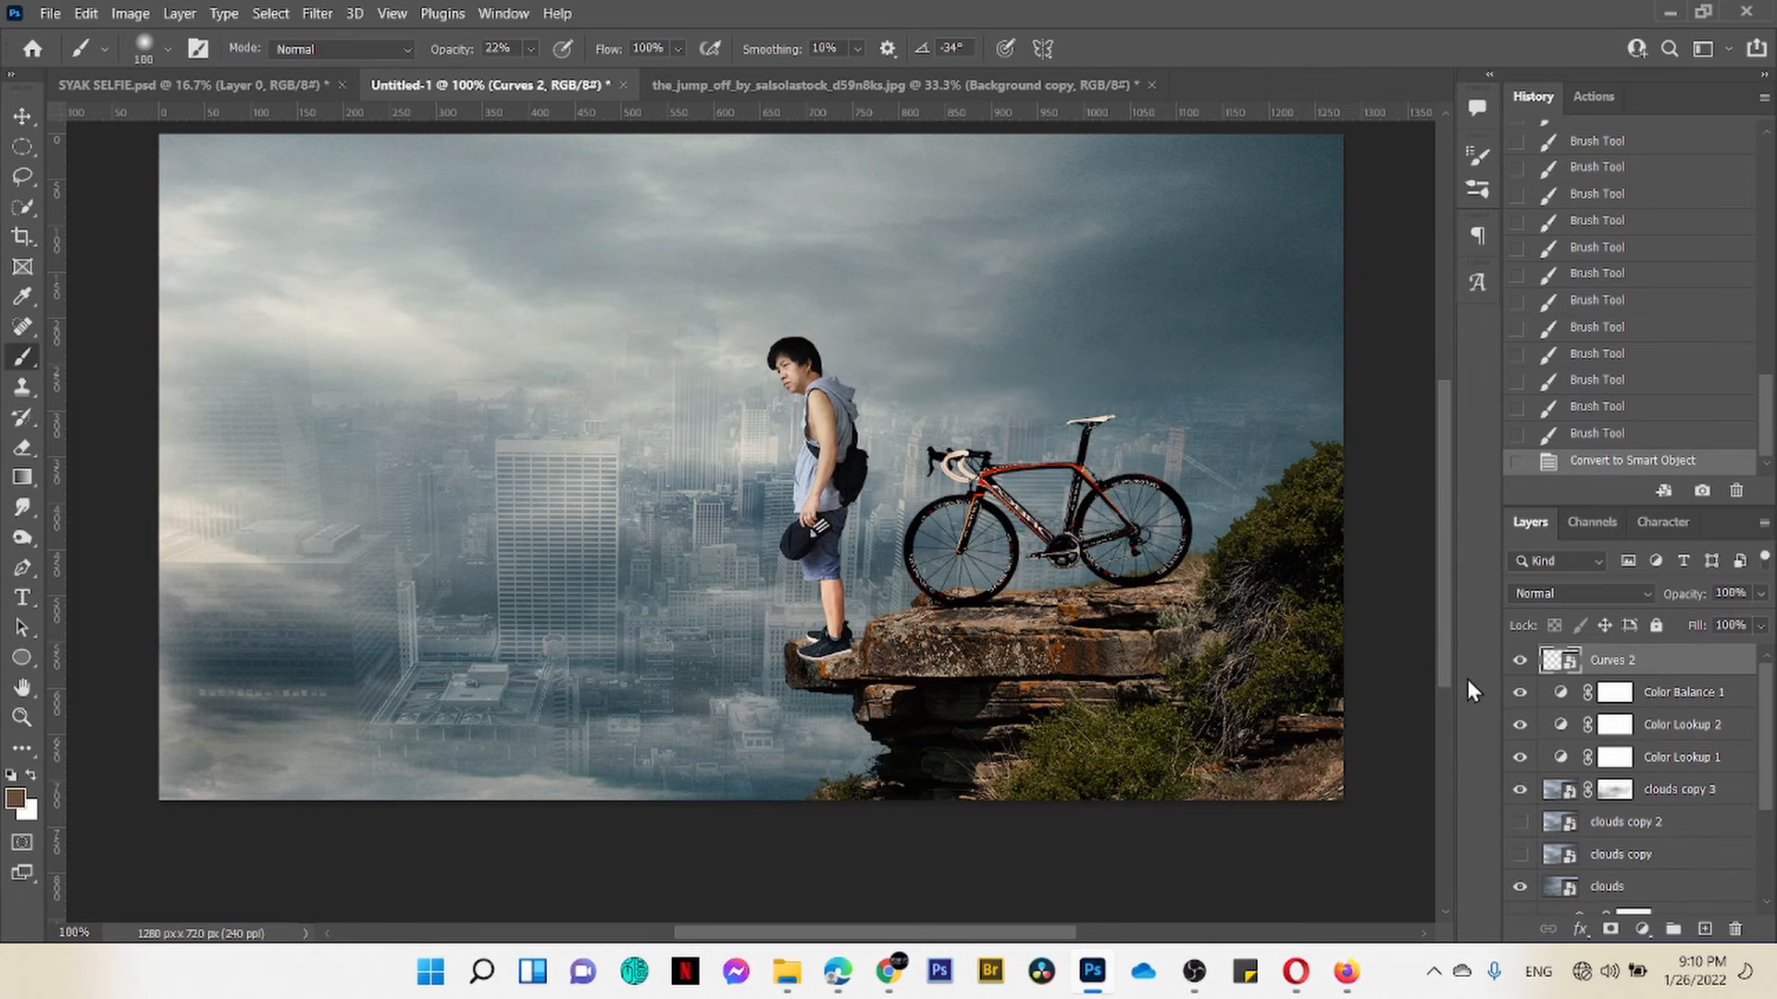
Step: Duplicate the foreground smart object and stamp all visible layers into a top layer with a copy of it
key("ctrl+j")
key("ctrl+alt+shift+e")
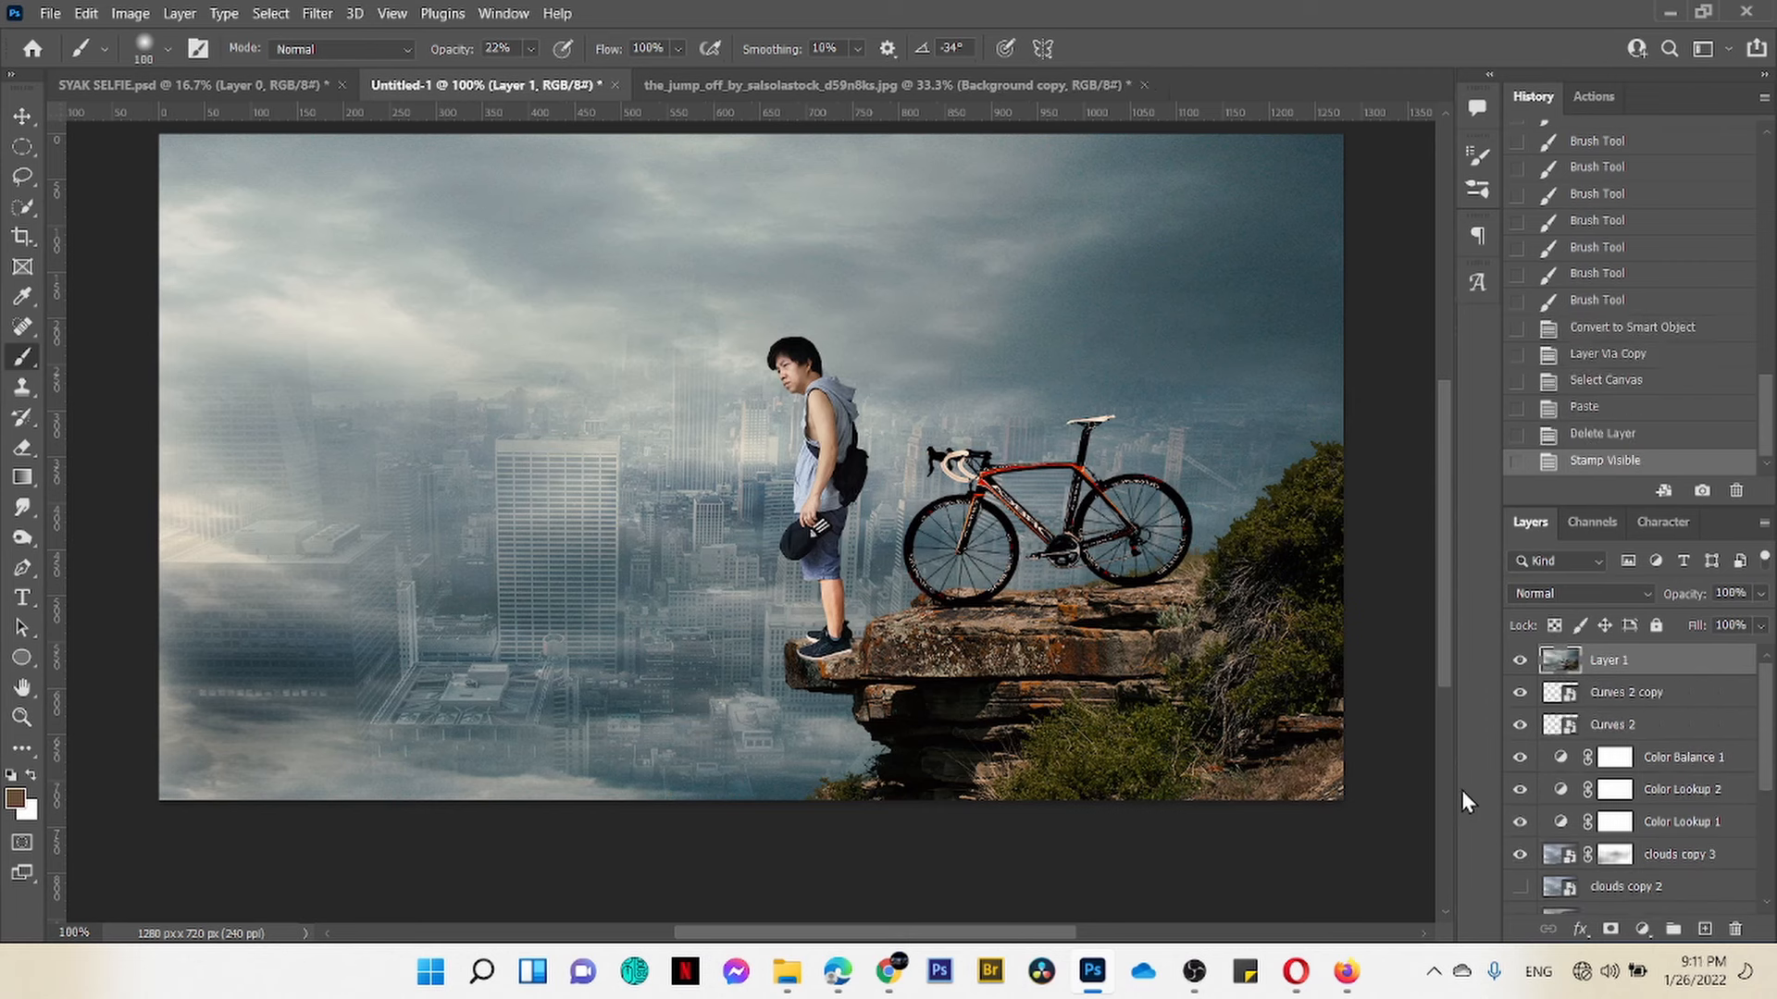
key("ctrl+j")
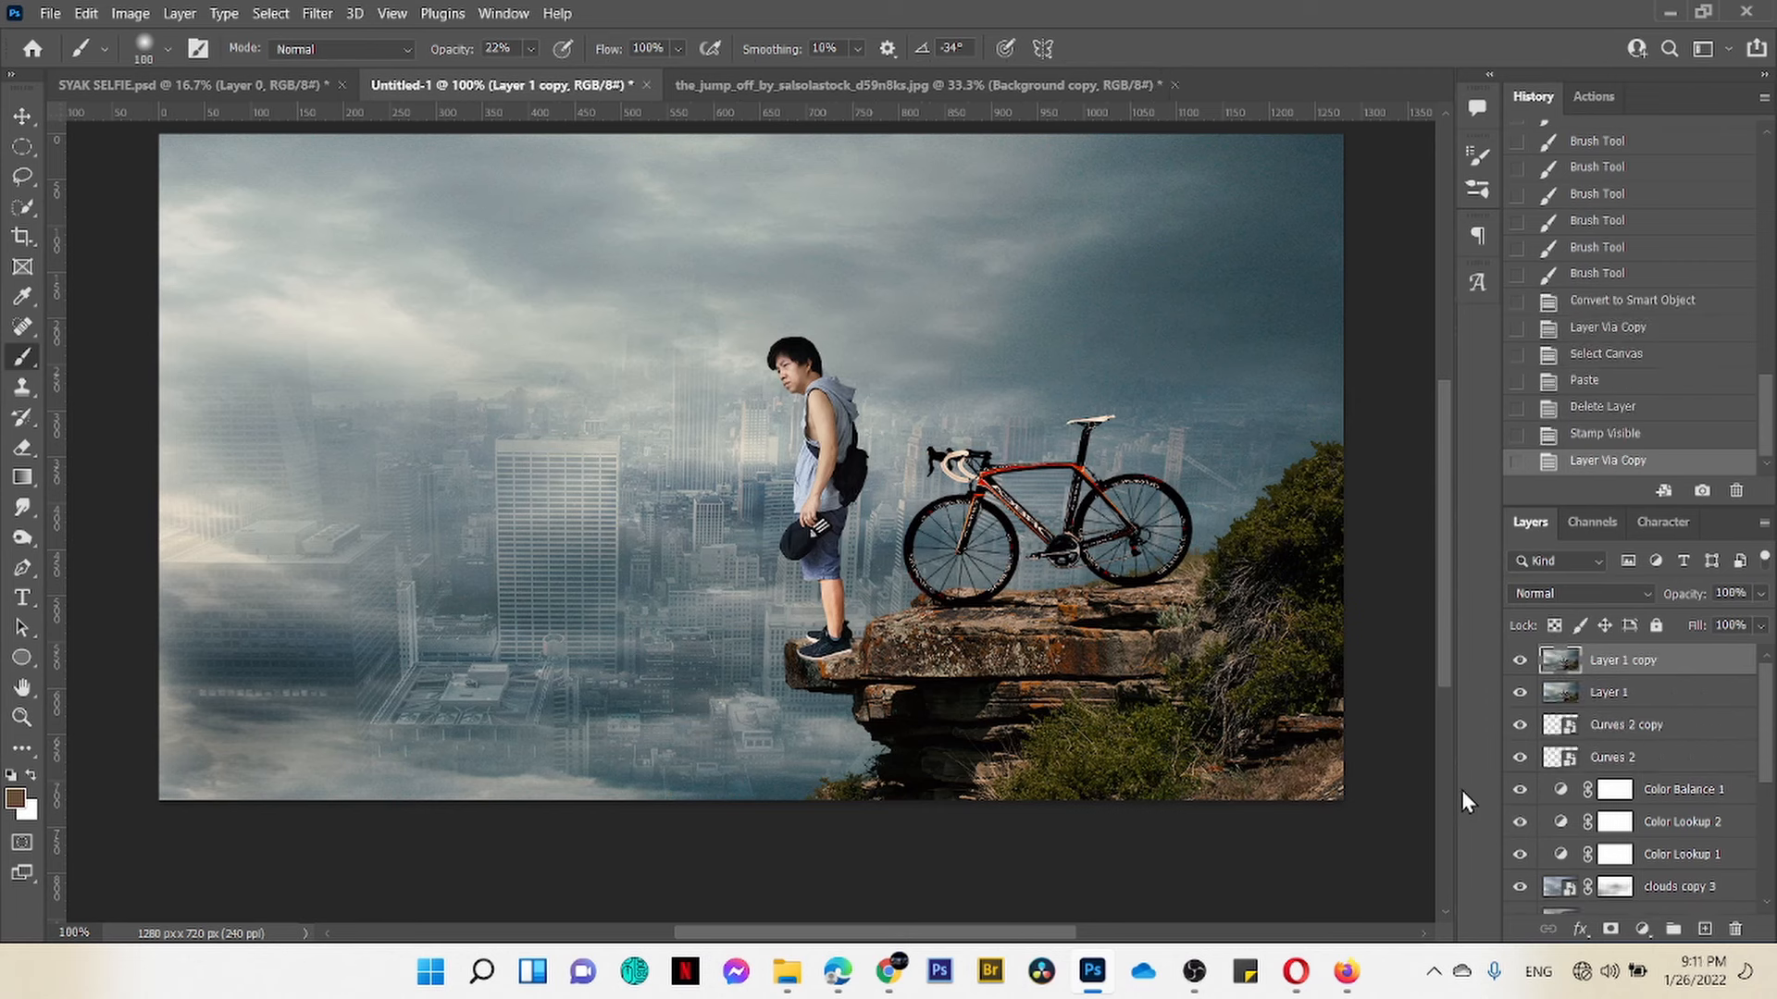
Step: Duplicate Layer 7 and copy the whole canvas of the Red channel into a new layer above it
left_click(1592, 522)
left_click(1598, 588)
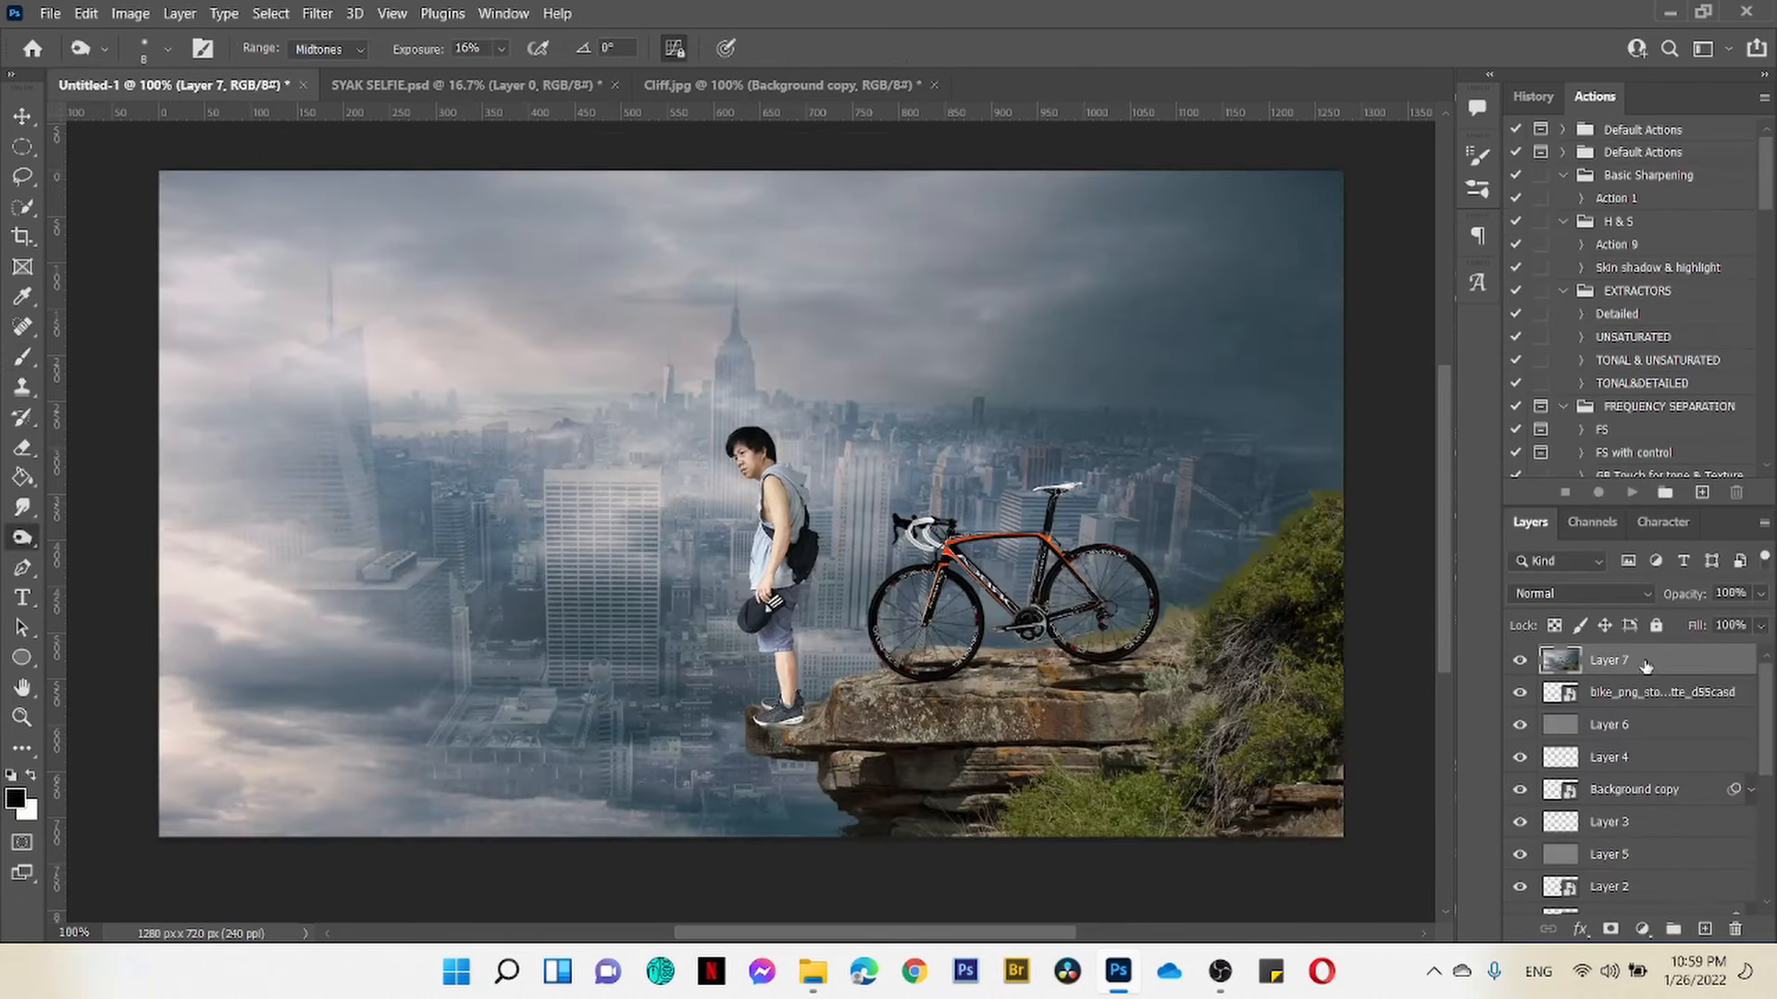
key("ctrl+j")
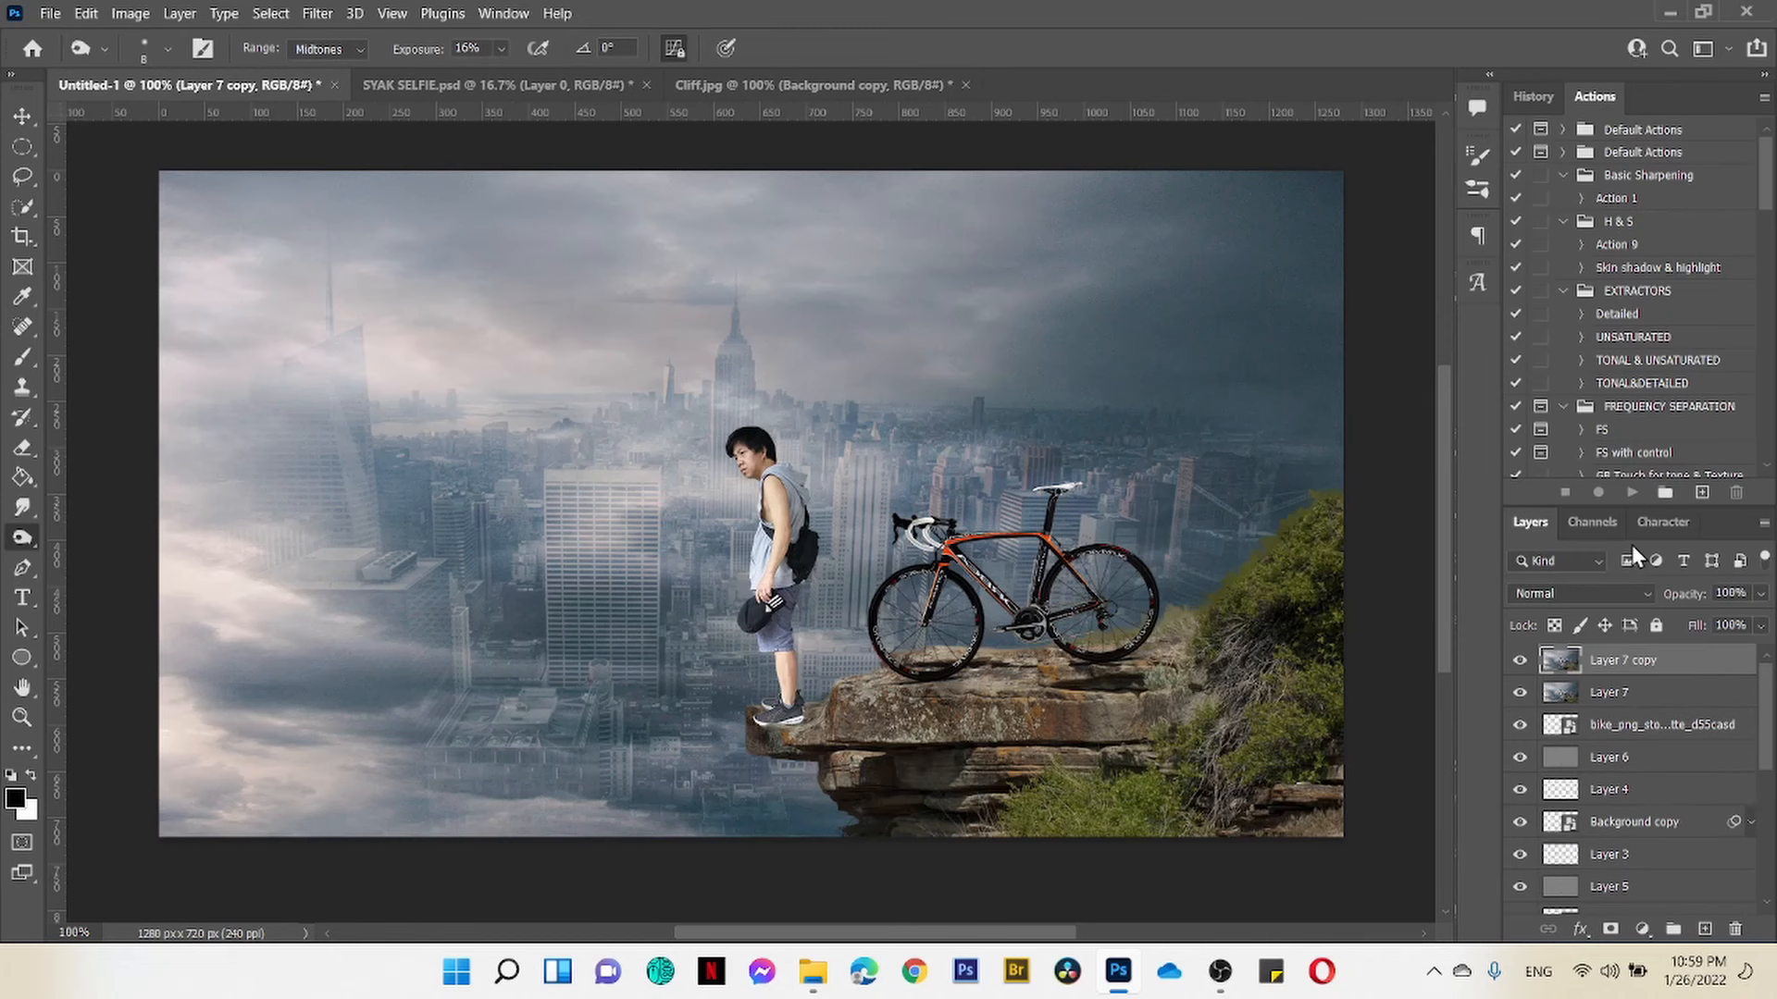
left_click(1591, 522)
left_click(1598, 584)
left_click(1598, 585, "ctrl")
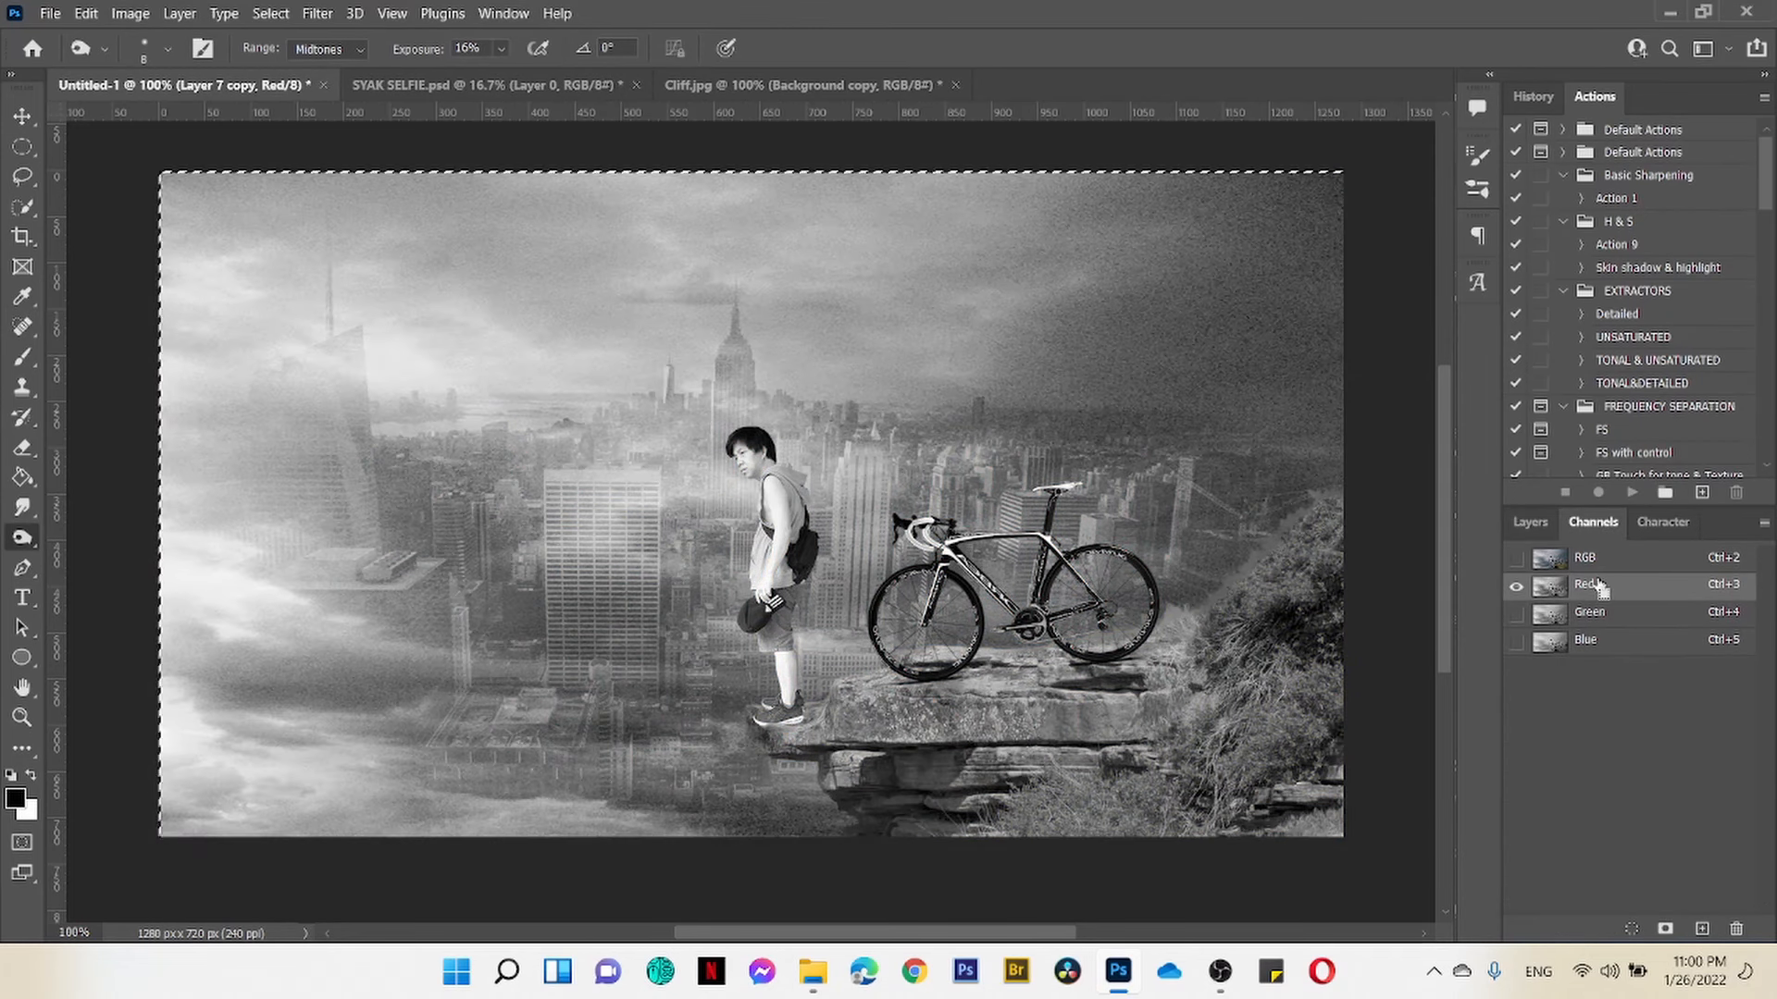
key("ctrl+2")
left_click(1530, 522)
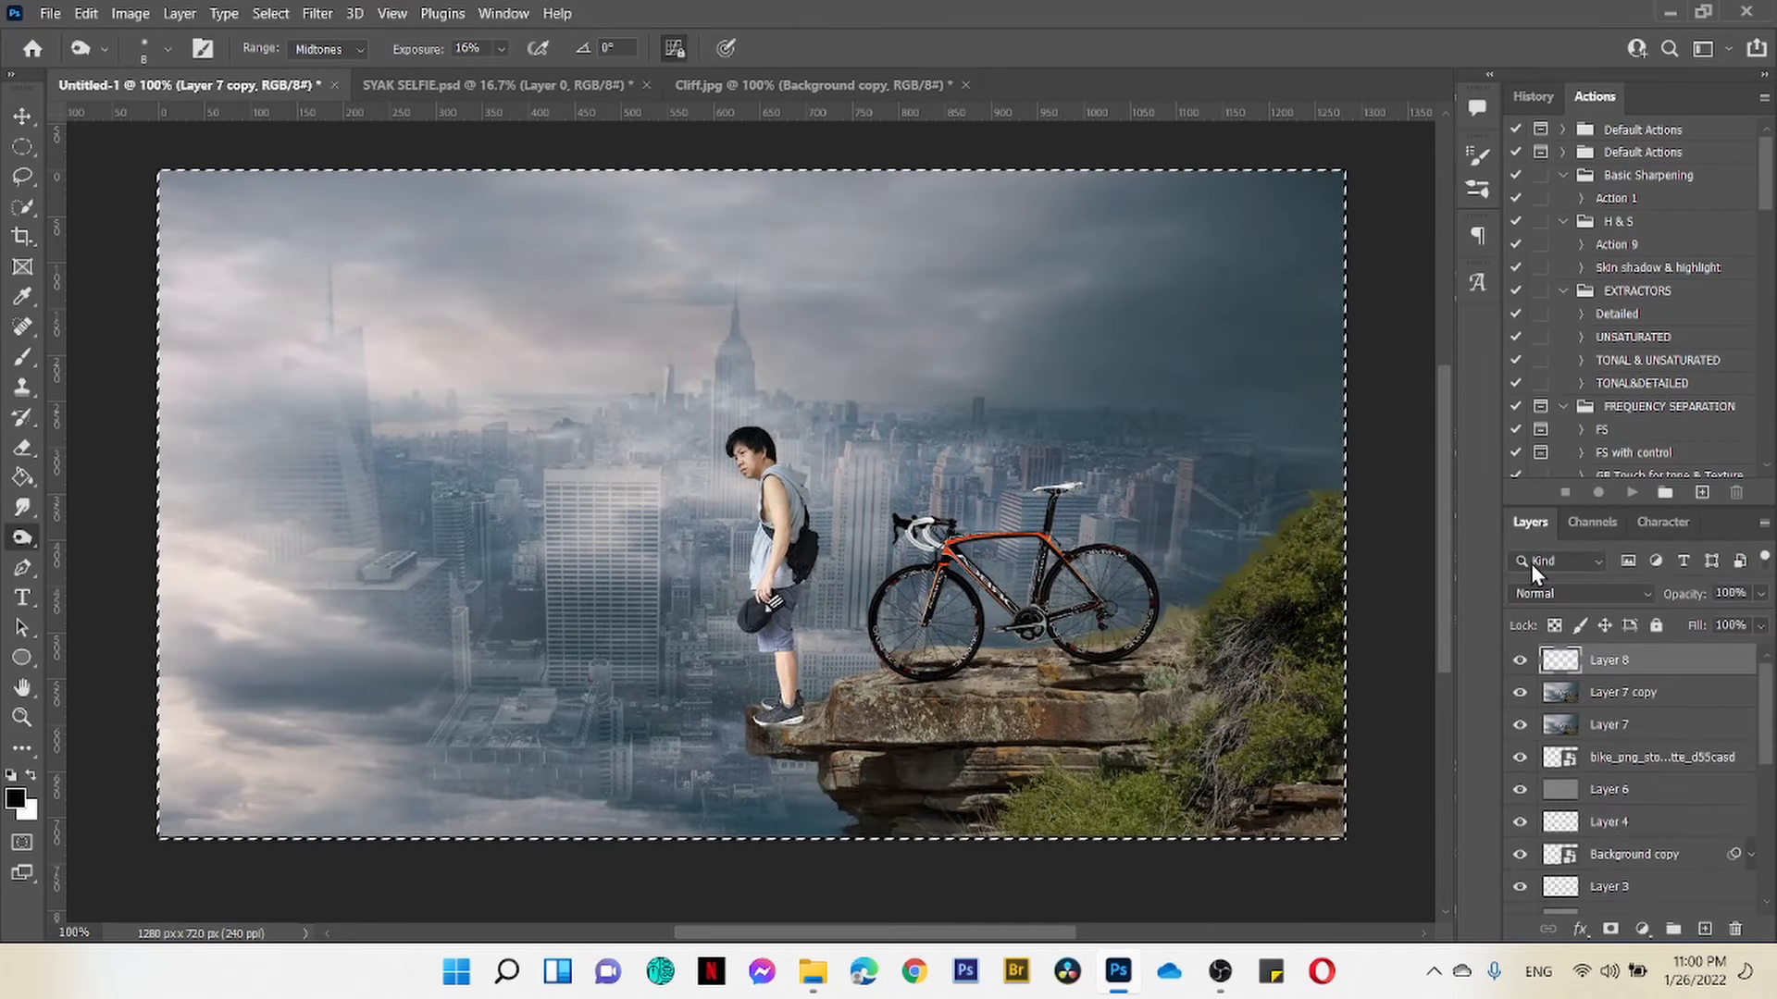
key("ctrl+j")
key("ctrl+shift+u")
Step: Blend the grayscale Layer 8 with Multiply at 40% opacity and toggle its visibility to compare the darkening
left_click(1563, 593)
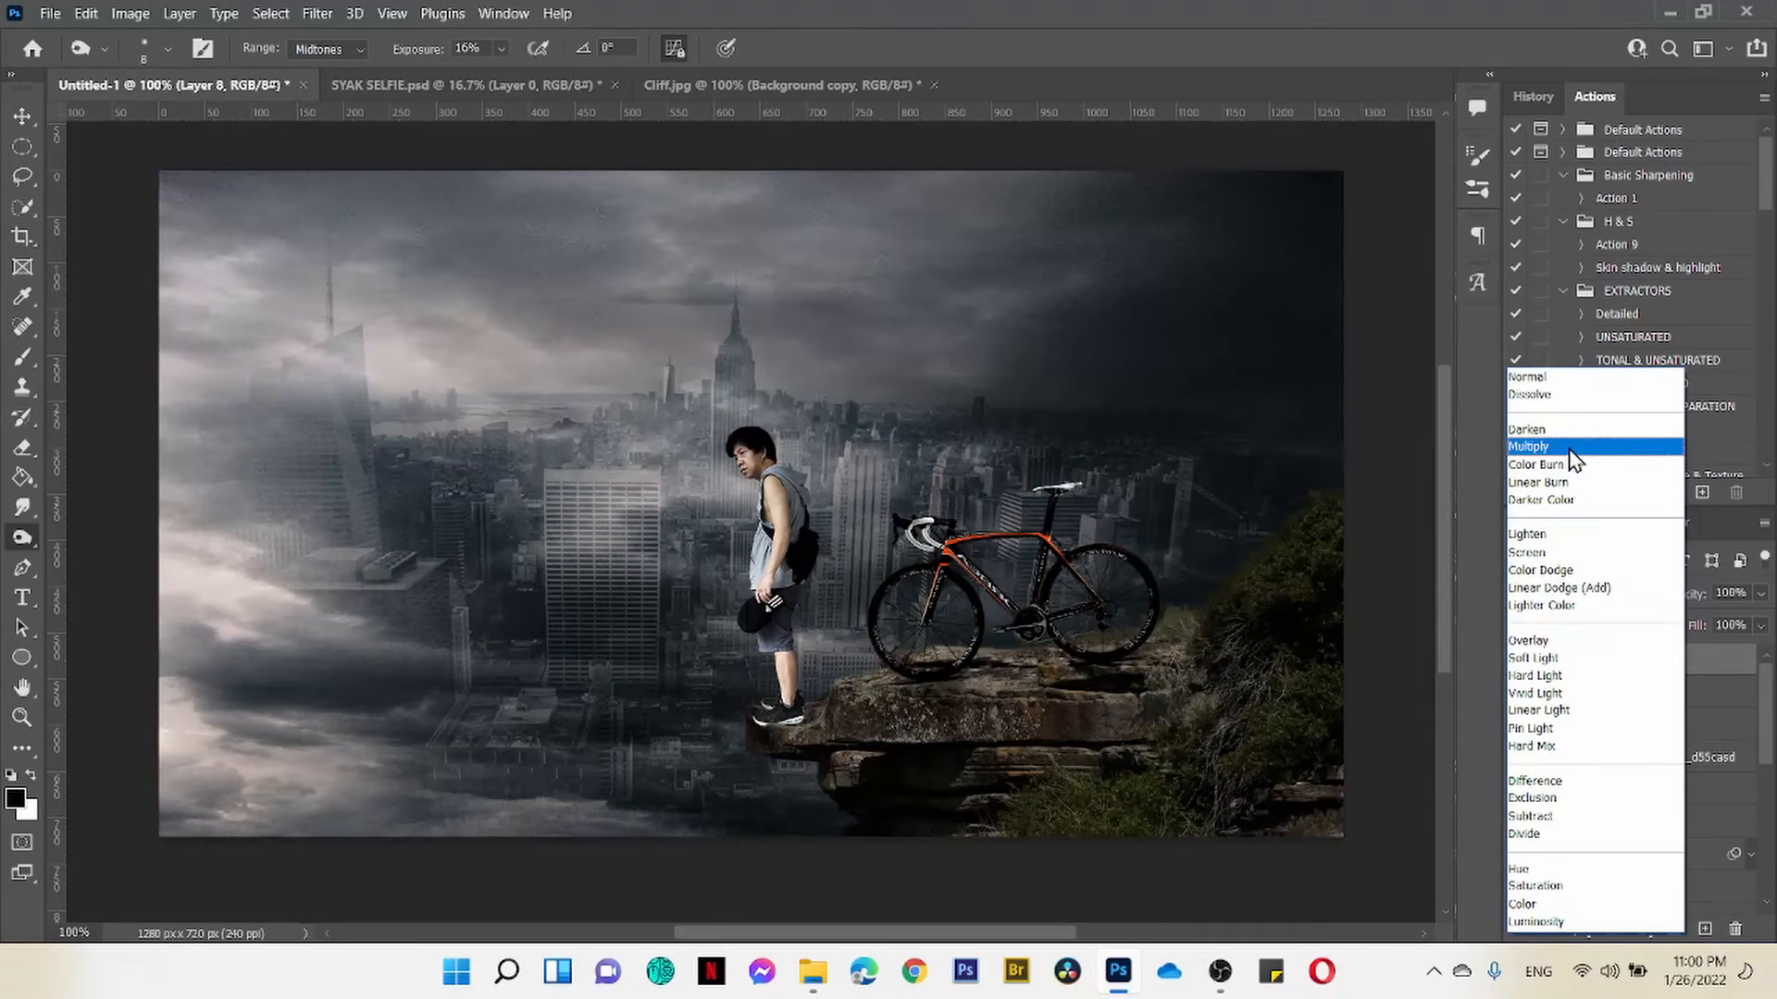
left_click(1564, 446)
left_click(1761, 593)
left_click_drag(1760, 619, 1696, 618)
left_click(1515, 662)
left_click(1515, 663)
left_click(1515, 663)
left_click(1519, 663)
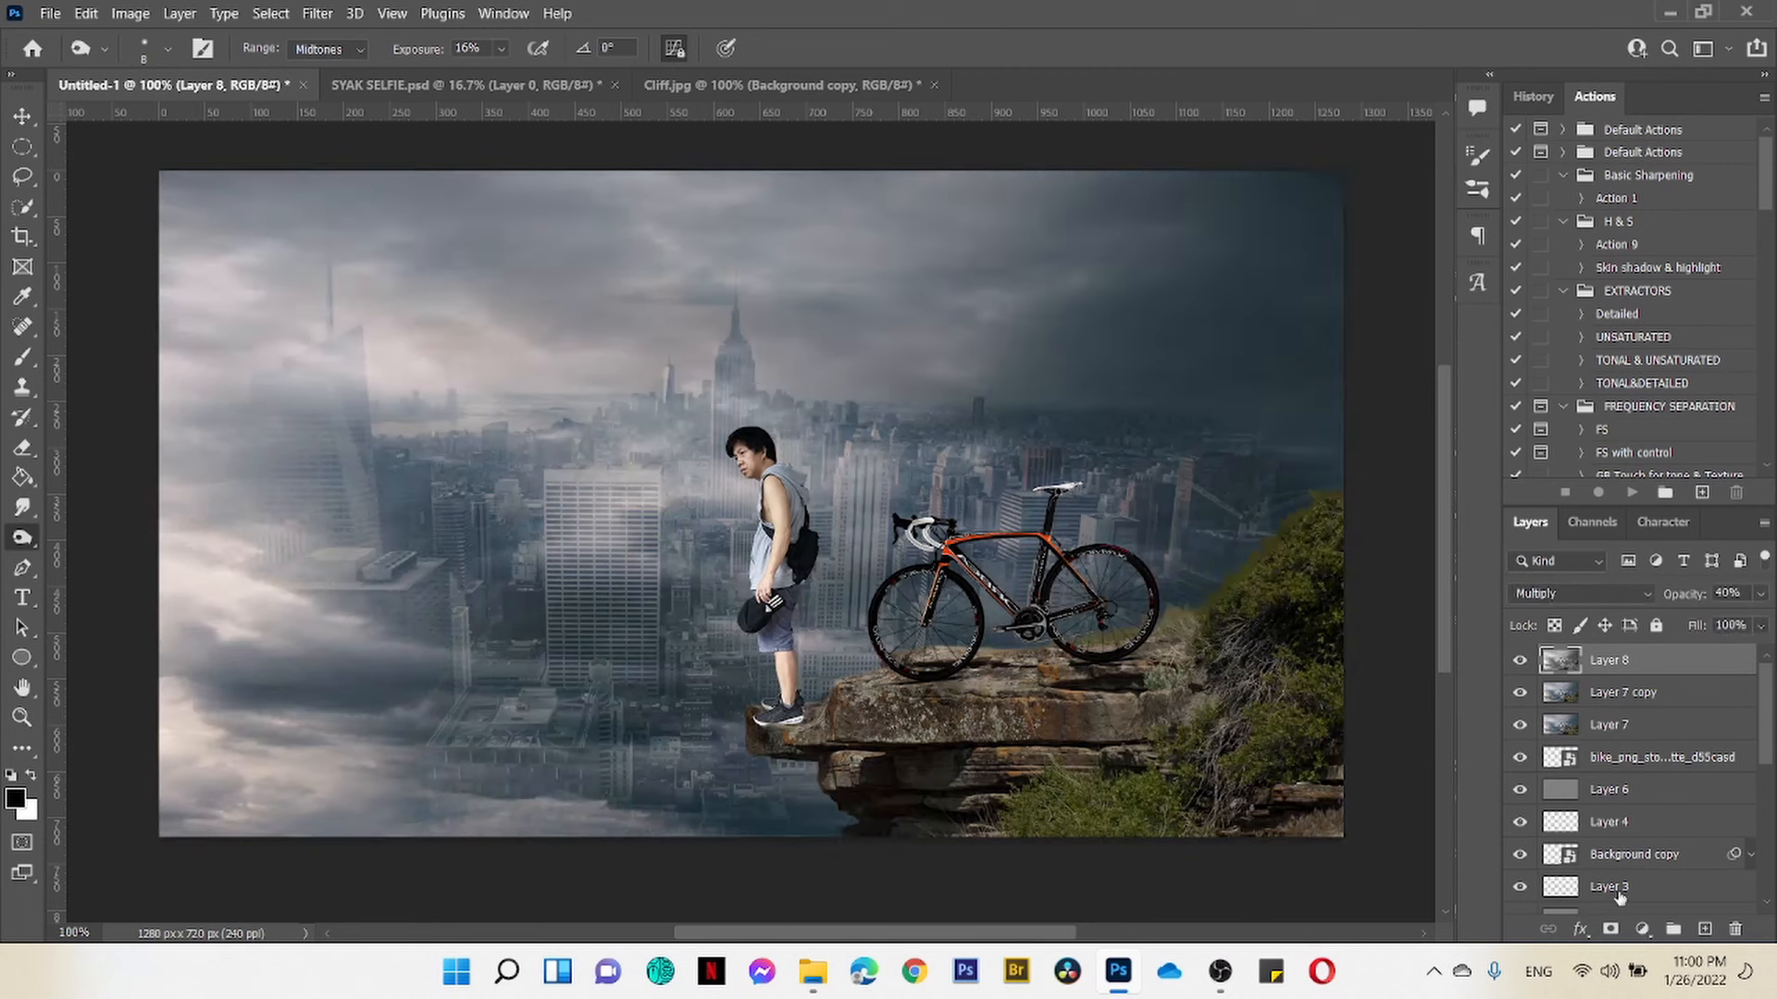
Step: Hide Layer 8 behind a black mask and paint white over the cliff with a soft 90 px brush at 18% opacity
left_click(1610, 929, "alt")
key("b")
key("bracketright")
key("bracketright")
key("bracketright")
key("bracketright")
key("bracketright")
key("bracketright")
key("bracketright")
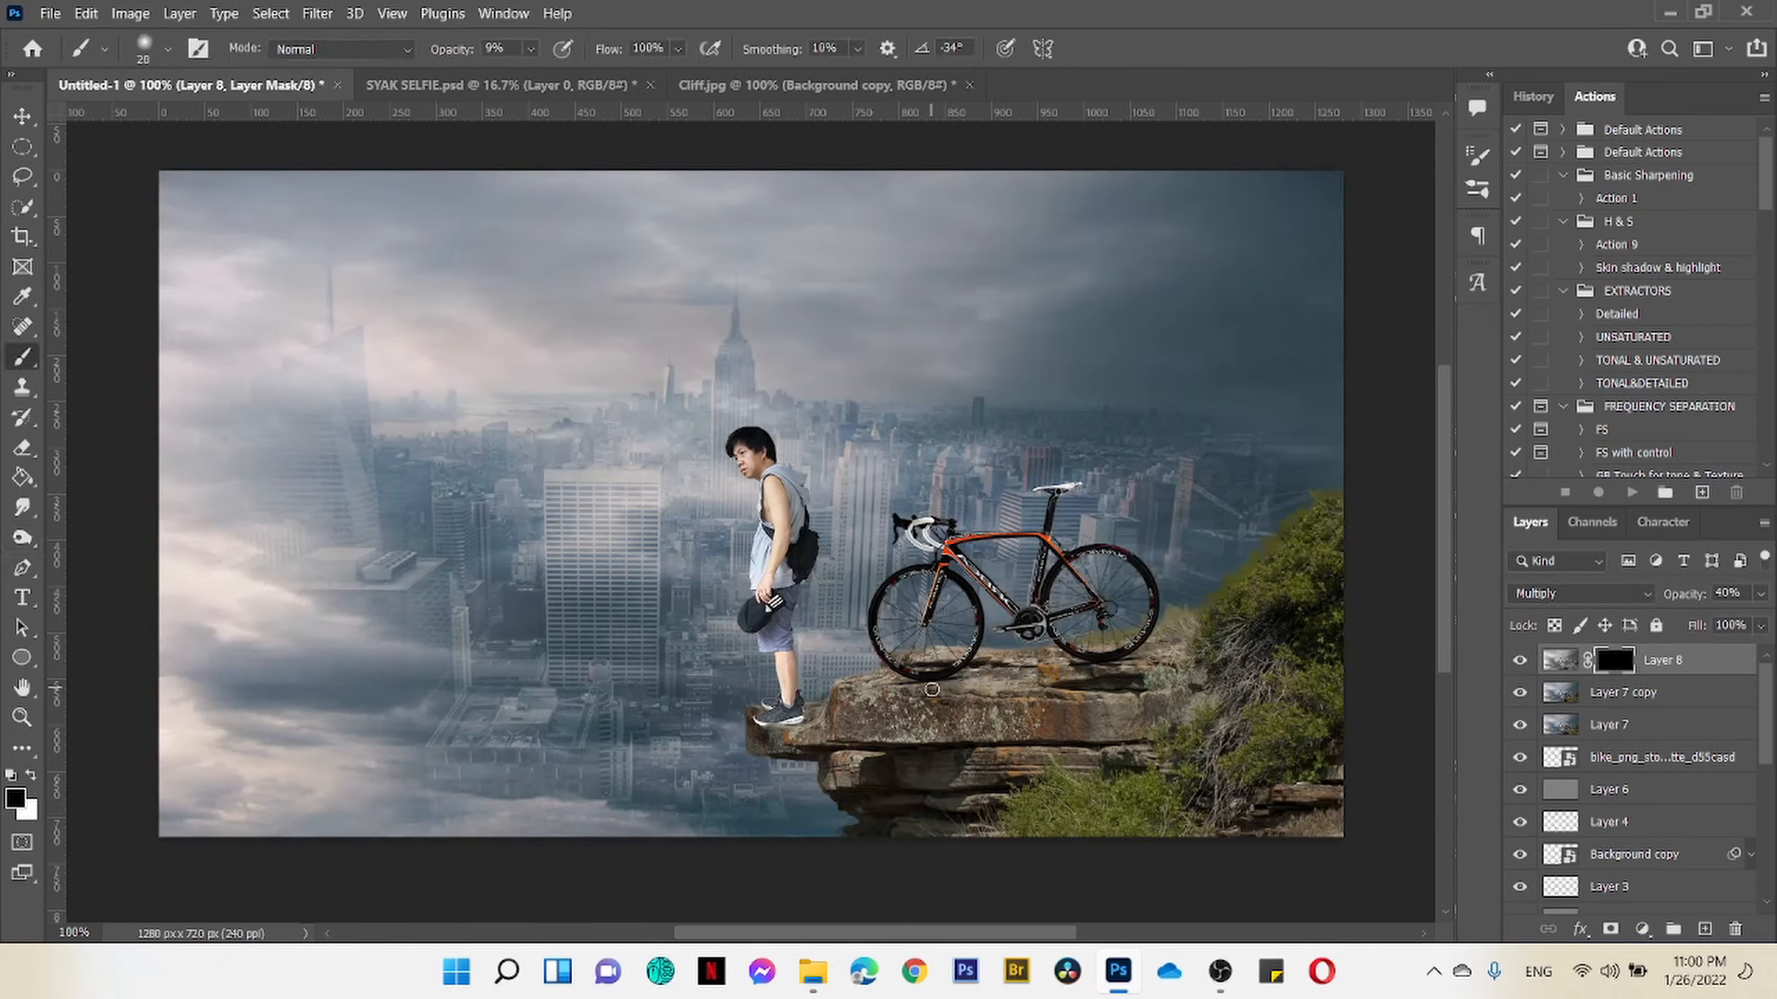
left_click(532, 49)
left_click_drag(536, 78, 546, 78)
left_click(857, 740)
key("x")
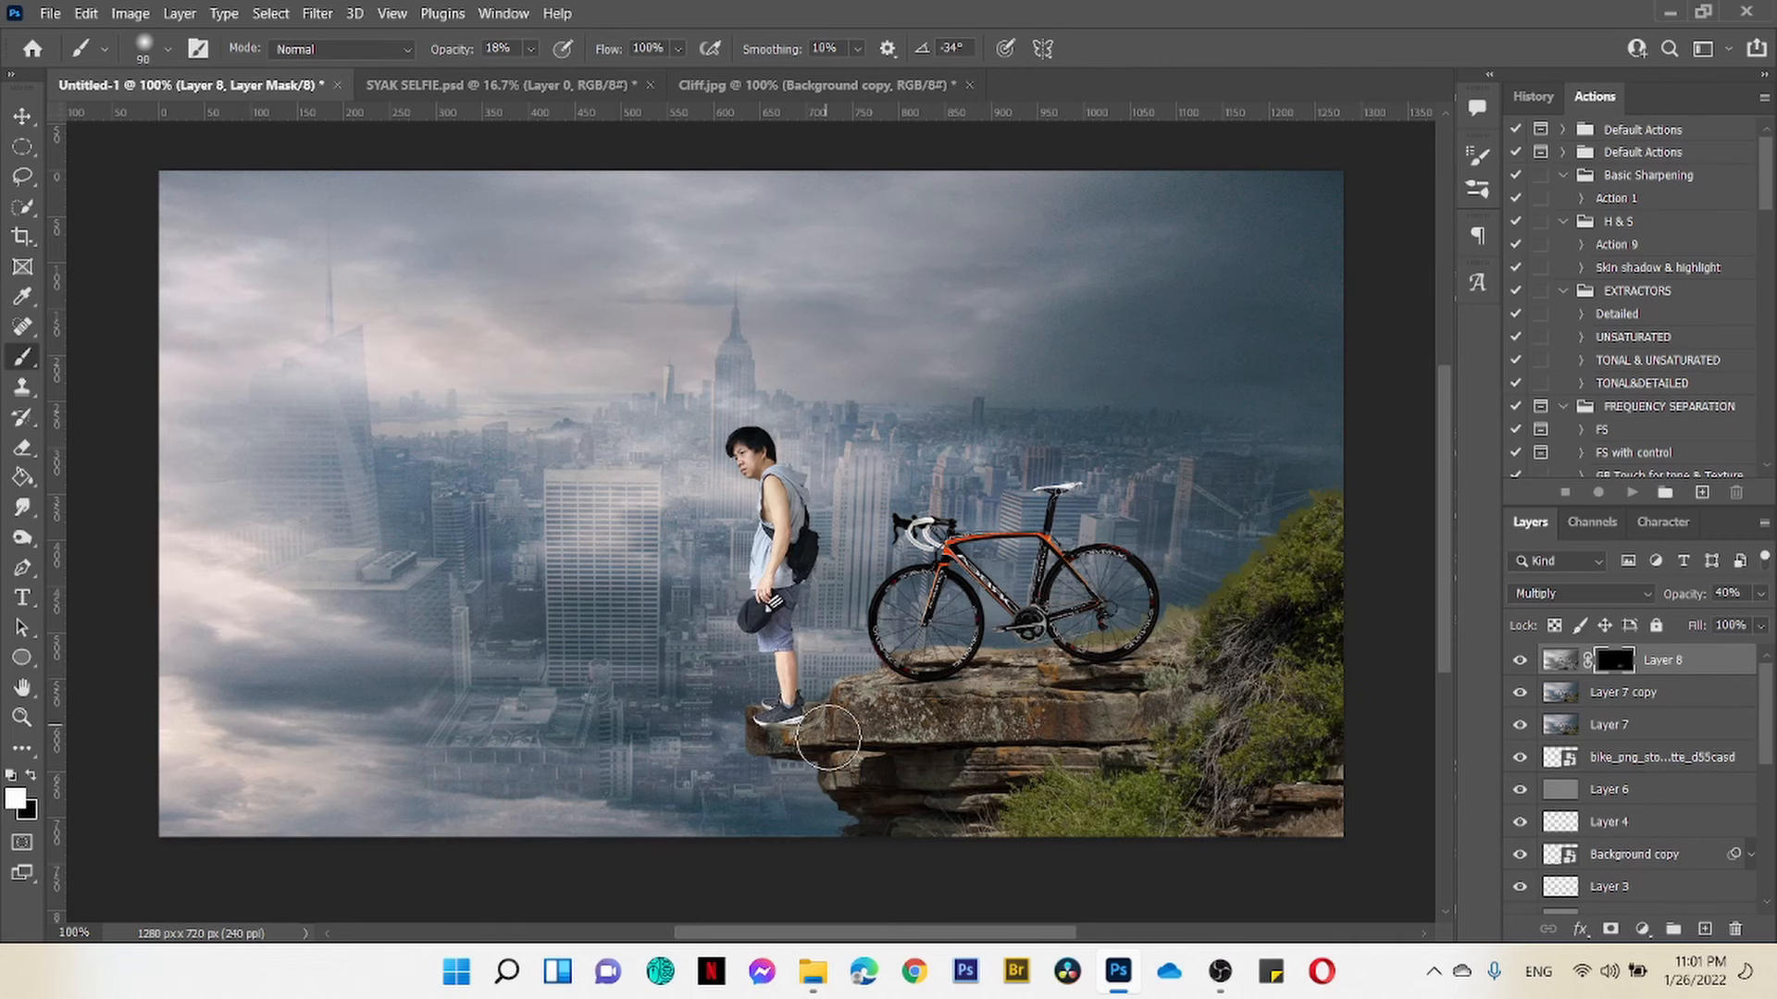
Step: Group Layer 8, Layer 7 copy and Layer 7, and hide the group
left_click(1701, 726, "shift")
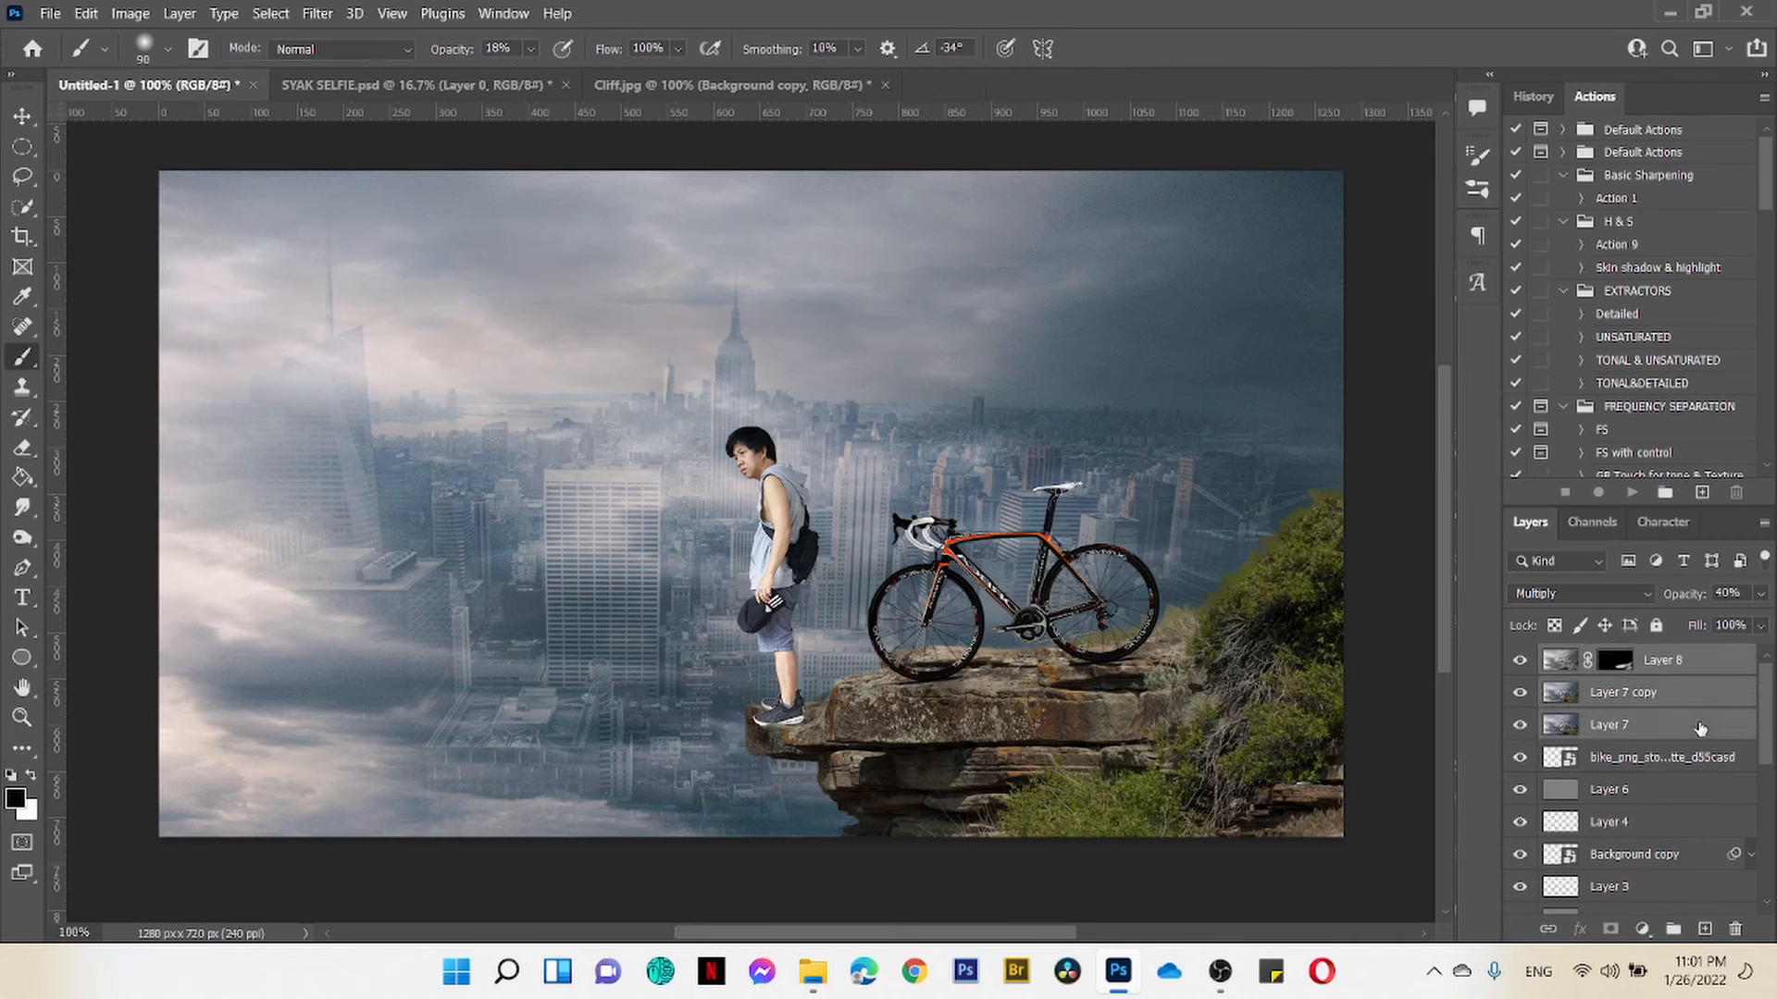
key("ctrl+g")
left_click(1521, 658)
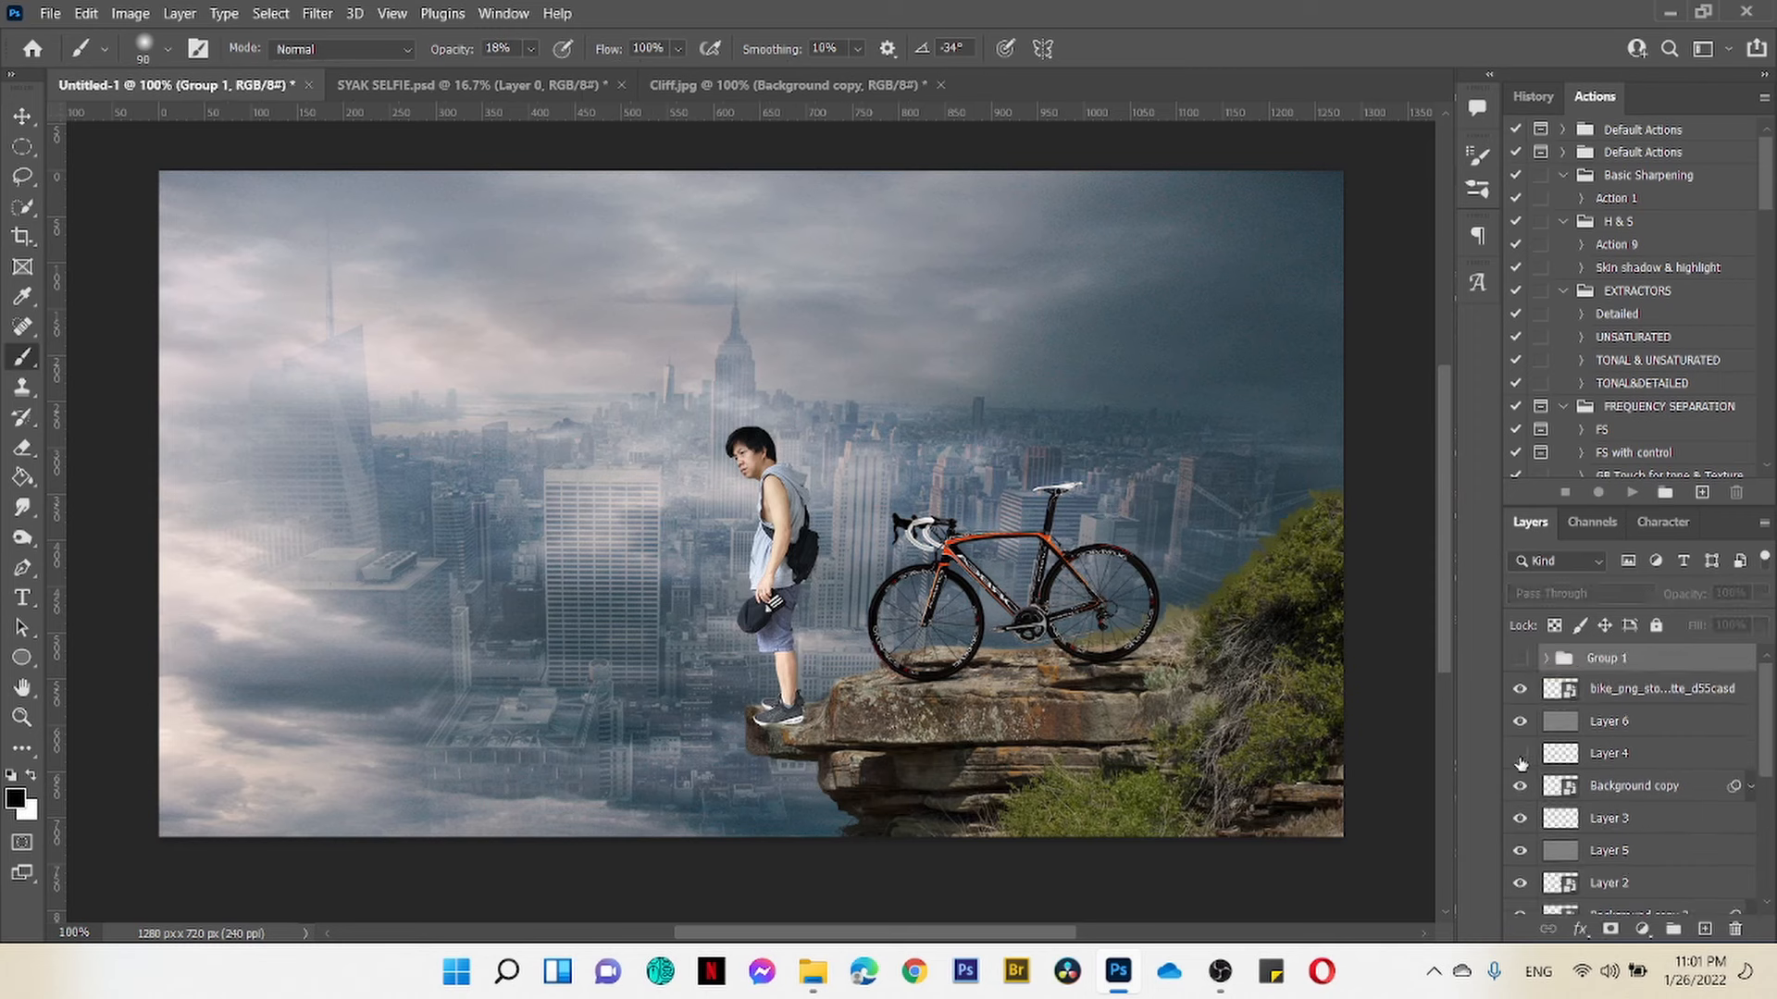
Step: Identify the man's layer by toggling Layer 2, and add a Curves adjustment above it clipped to that layer
left_click(1520, 882)
left_click(1520, 883)
left_click(1634, 881)
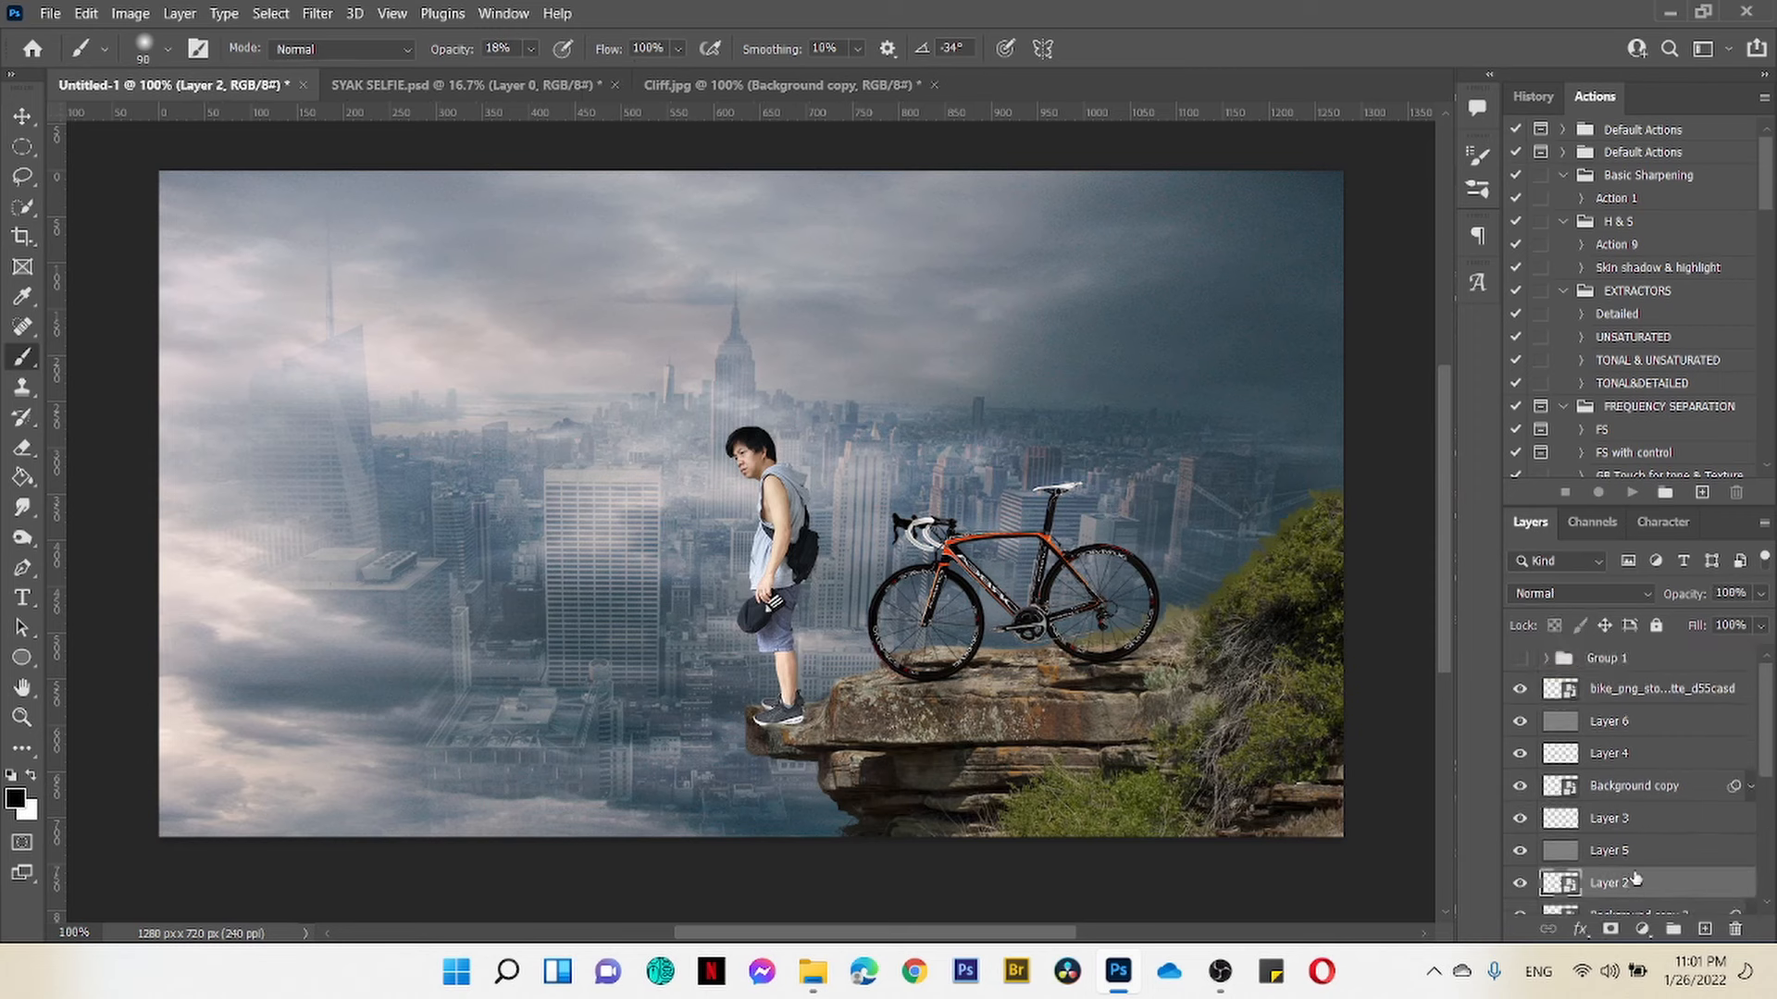
left_click(1642, 929)
left_click(1684, 658)
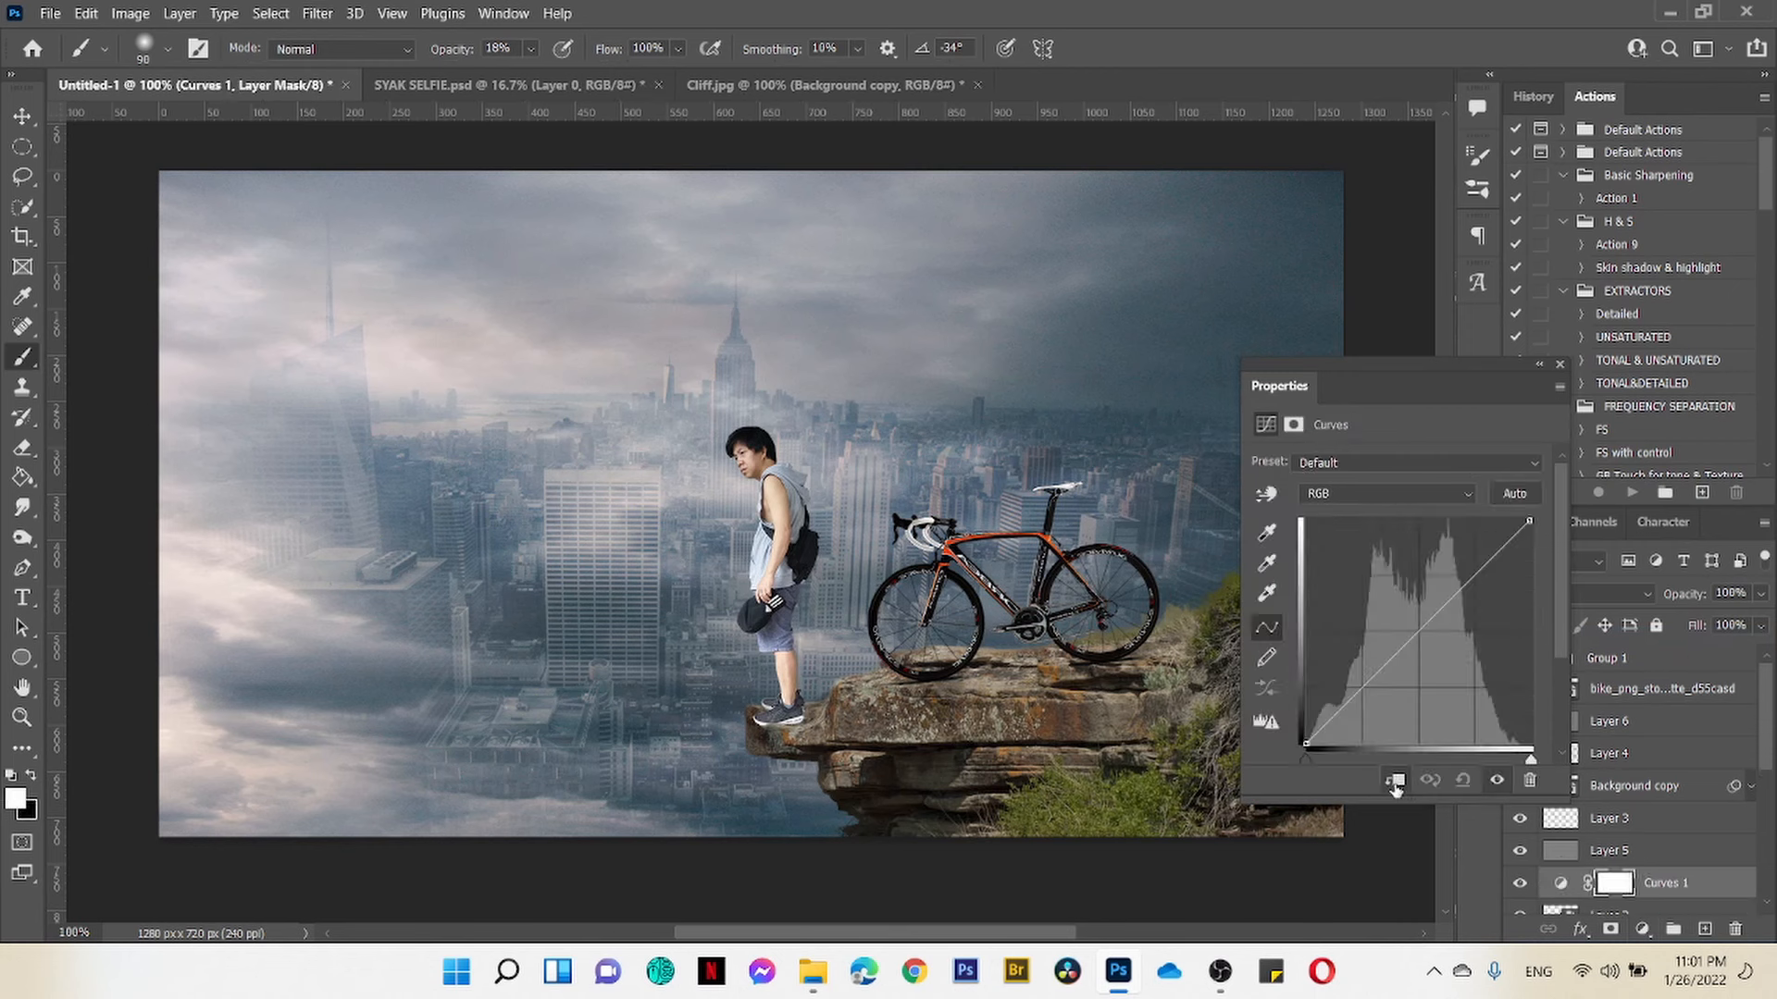
left_click(1395, 780)
Step: Lower the midtones and highlights of the Curves 1 curve to darken the man
left_click_drag(1374, 678, 1377, 694)
left_click_drag(1522, 535, 1527, 551)
left_click_drag(1356, 708, 1379, 701)
left_click(1561, 365)
Step: Paint black on the Curves 1 mask over the man with a soft 40 px brush at 18% opacity to restore brightness
key("bracketleft")
key("bracketleft")
key("bracketleft")
key("bracketleft")
key("bracketleft")
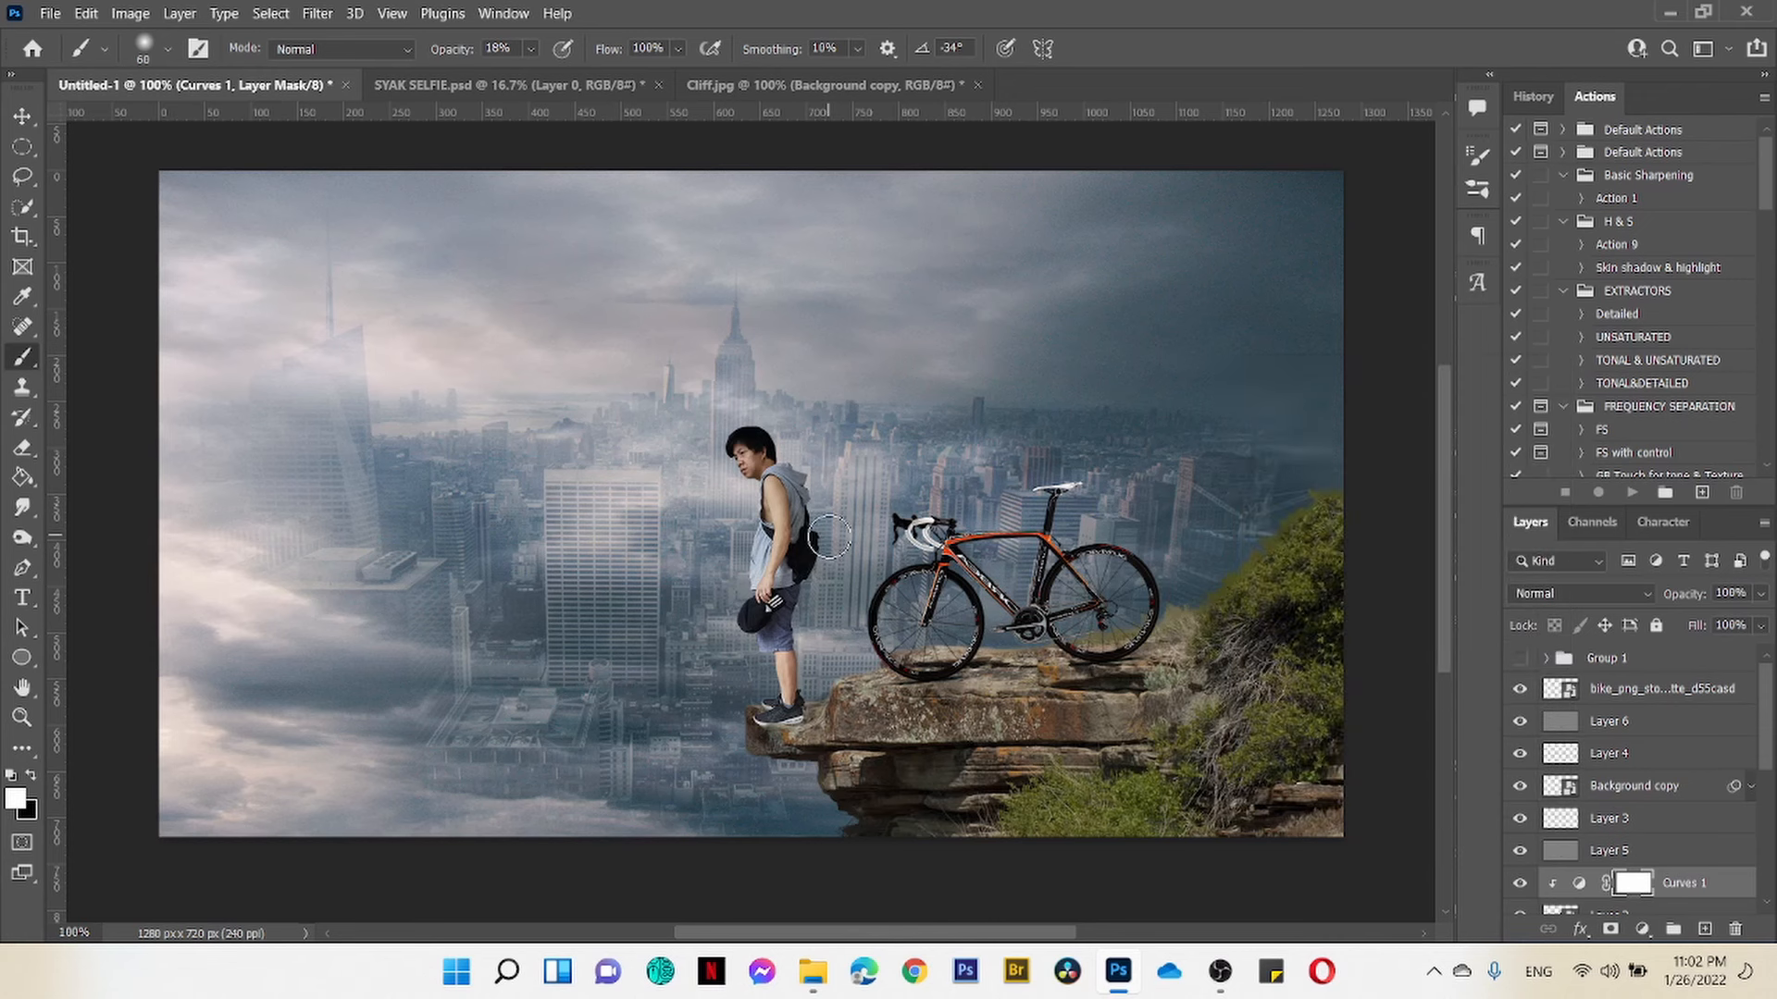
key("x")
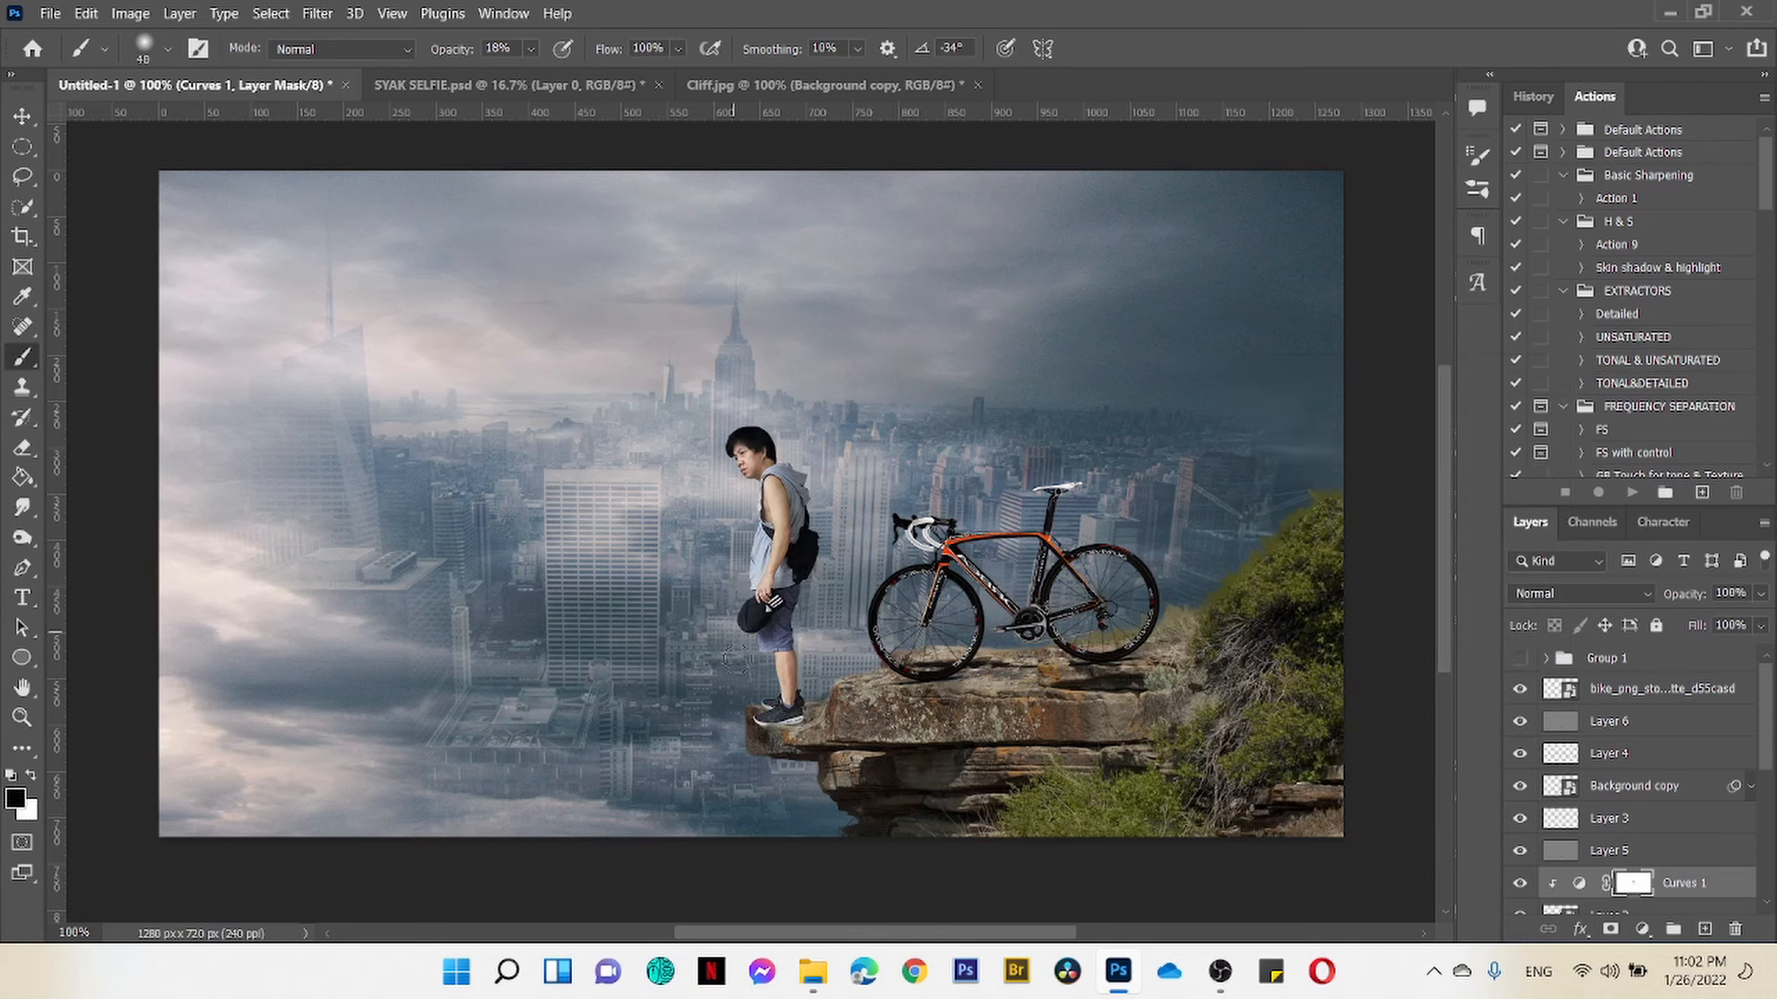
Step: Toggle the visibility of Curves 1 to compare the man with and without the darkening
left_click(1520, 882)
left_click(1519, 883)
left_click(1520, 883)
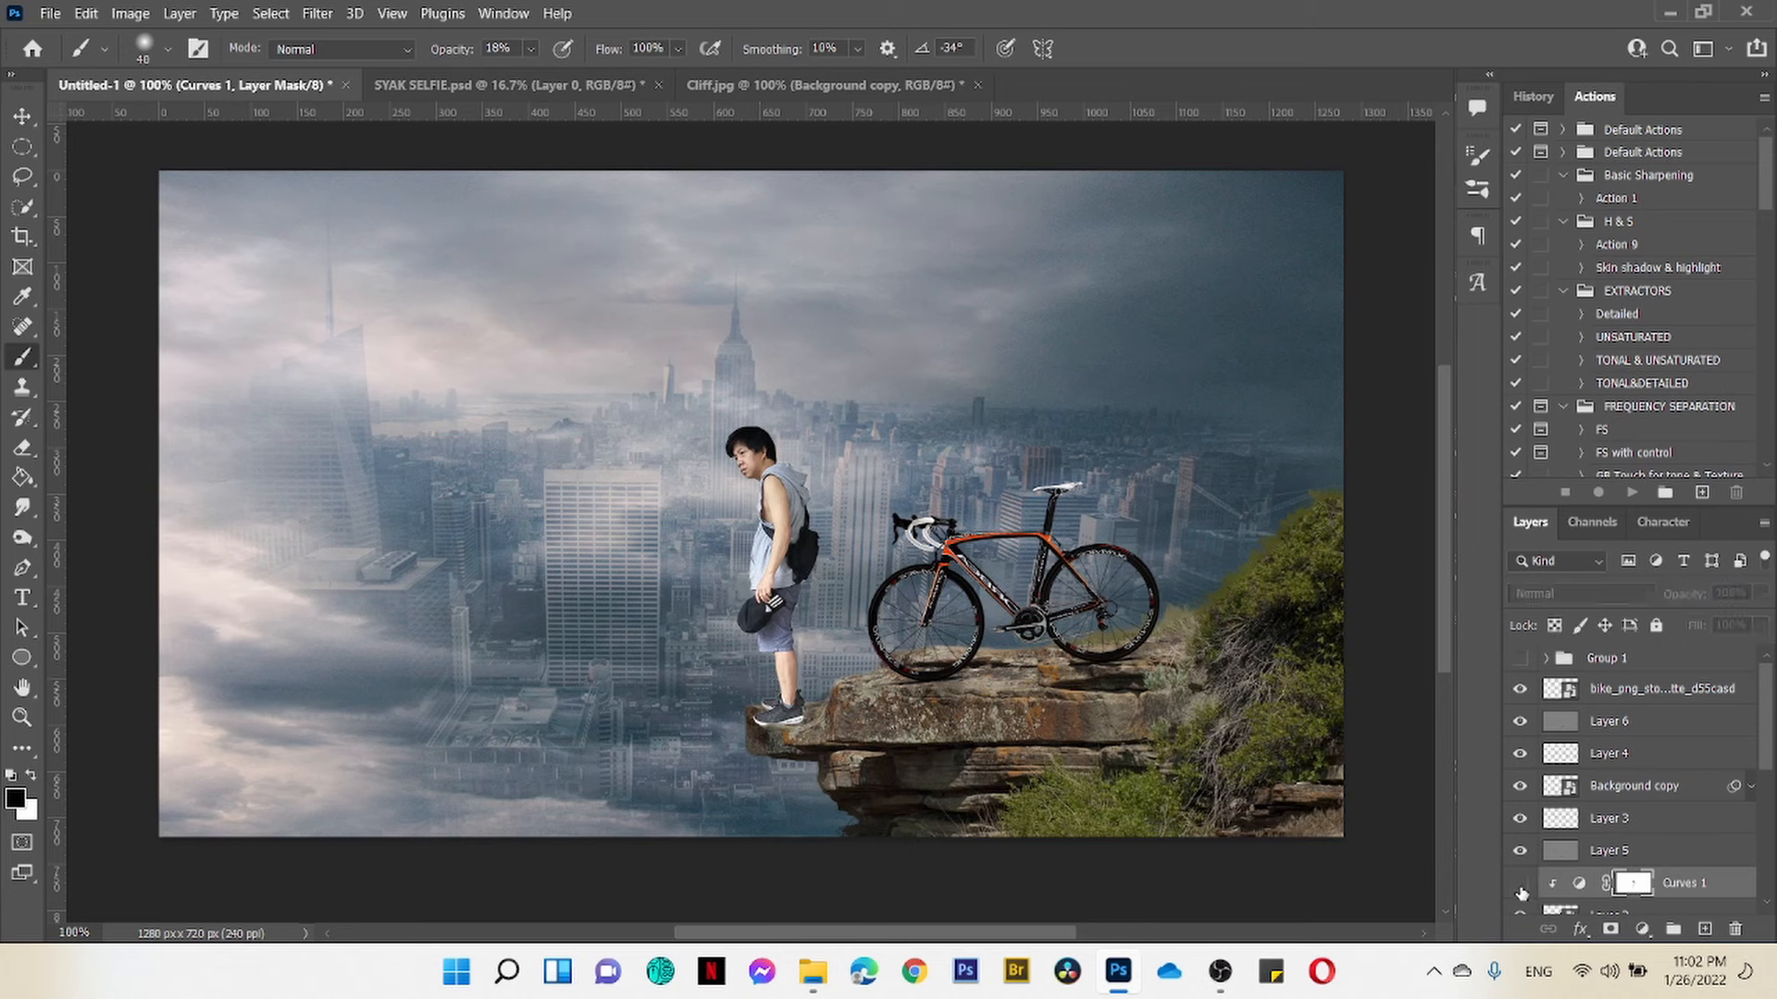
left_click(1520, 883)
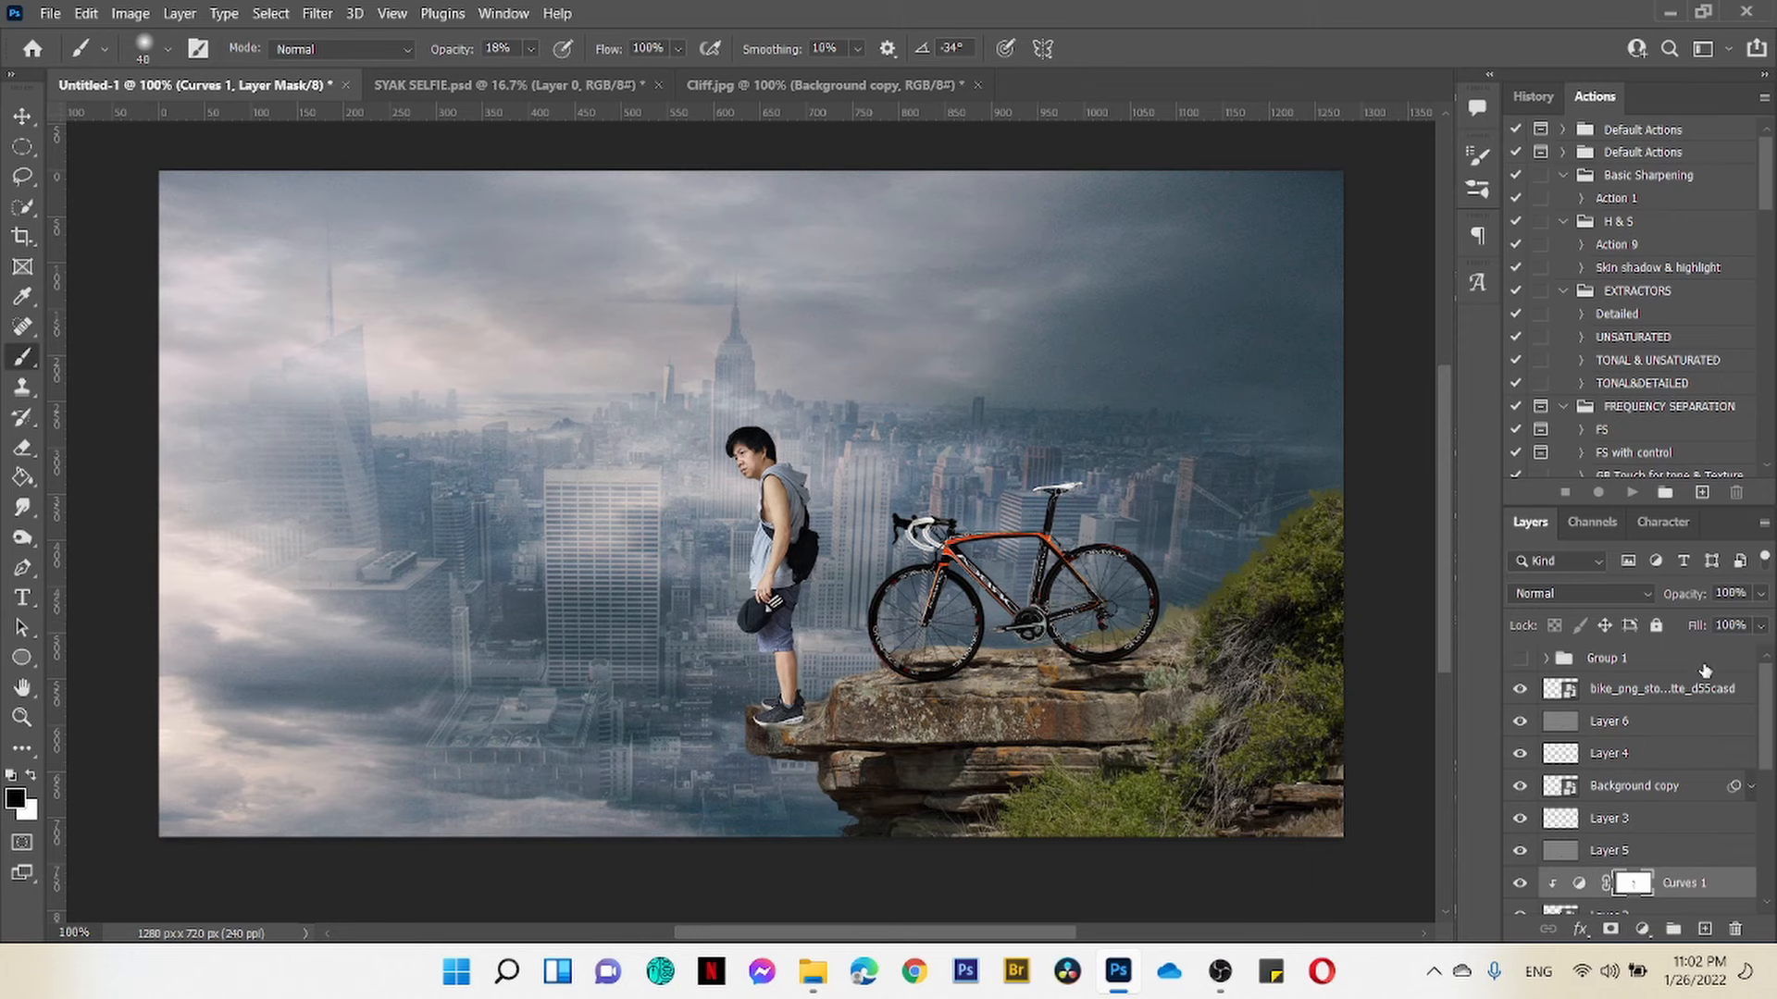
Step: Group the foreground layers from the bike layer down to Background copy 2
left_click(1635, 696)
scroll(1659, 796, "down", 5)
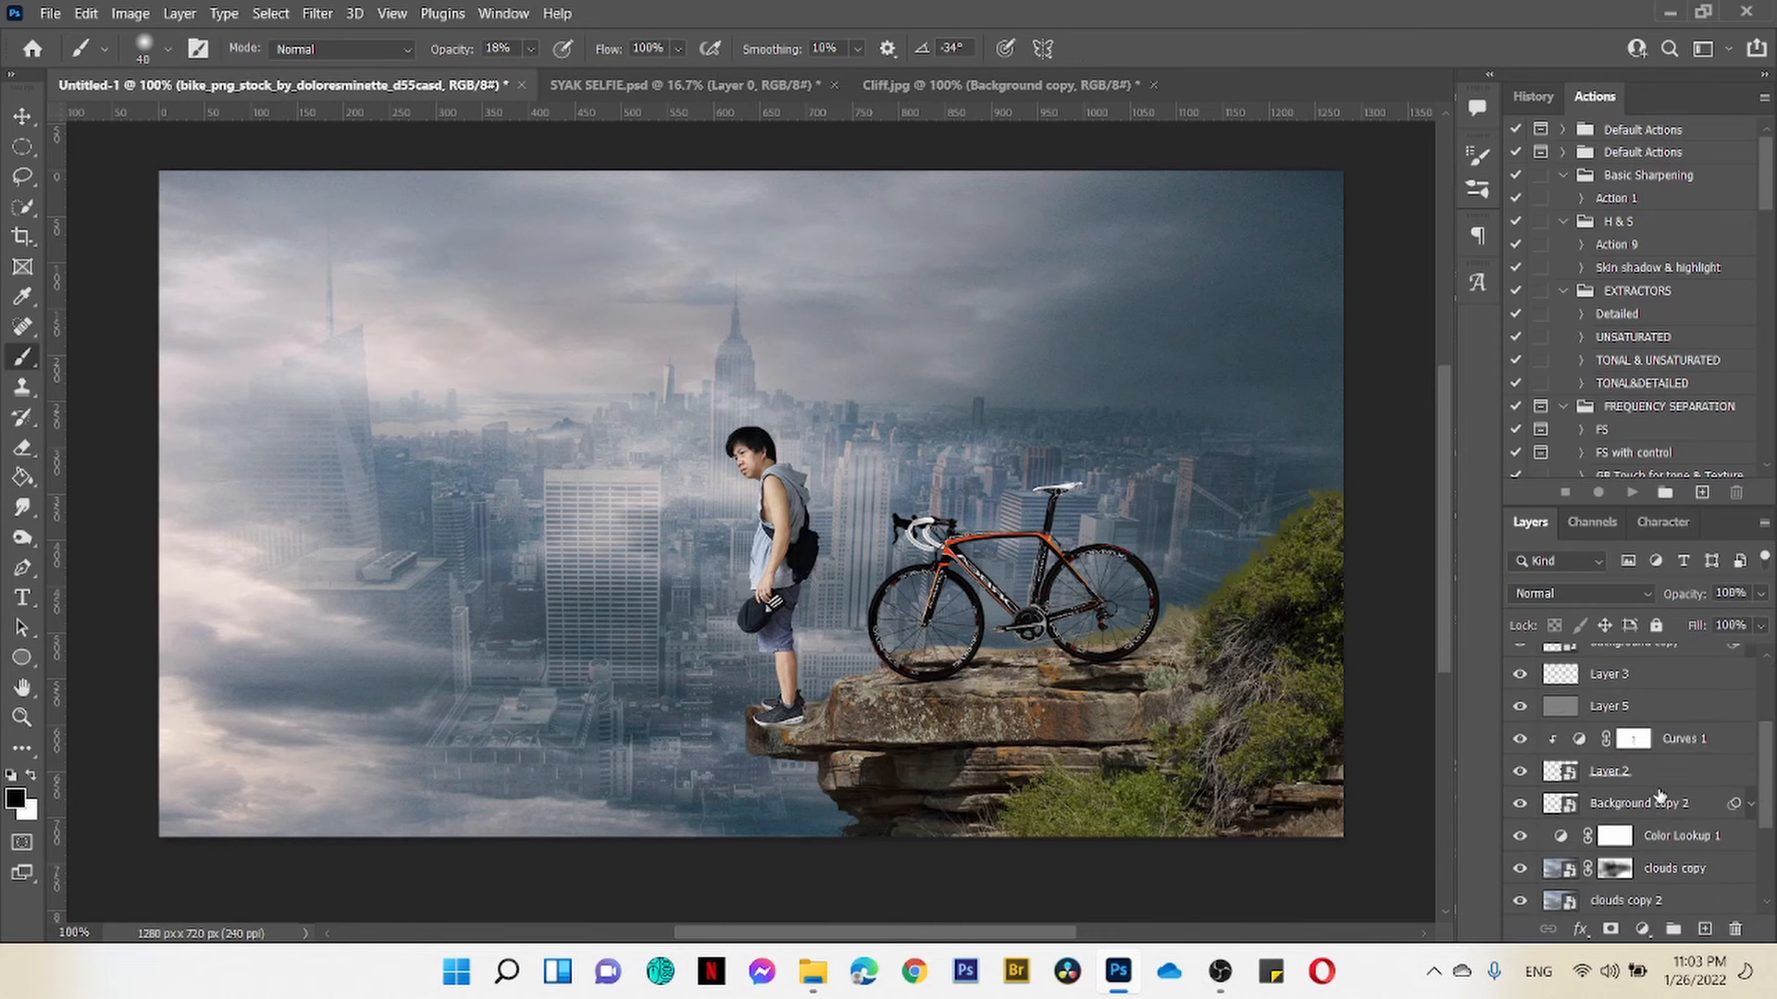
left_click(1660, 796, "shift")
key("ctrl+g")
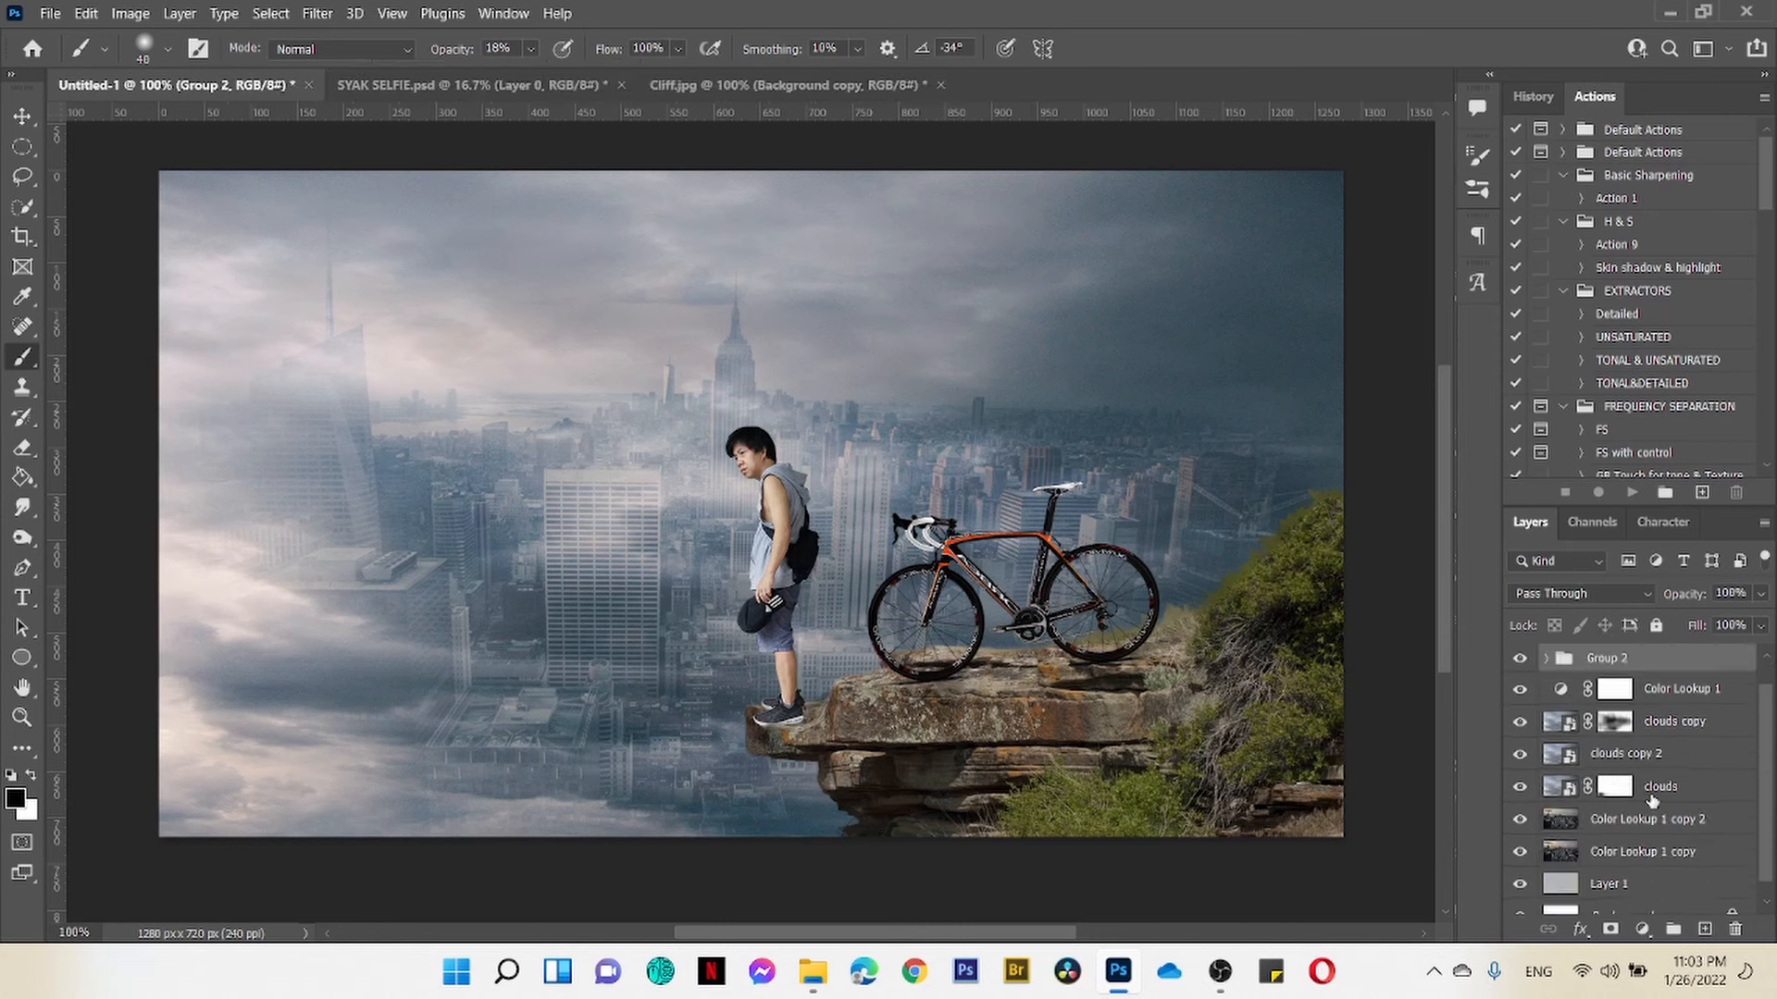
Step: Add a Color Lookup adjustment with the FuturisticBleak.3DL look above Group 2 and clip it to the group
left_click(1643, 930)
left_click(1615, 794)
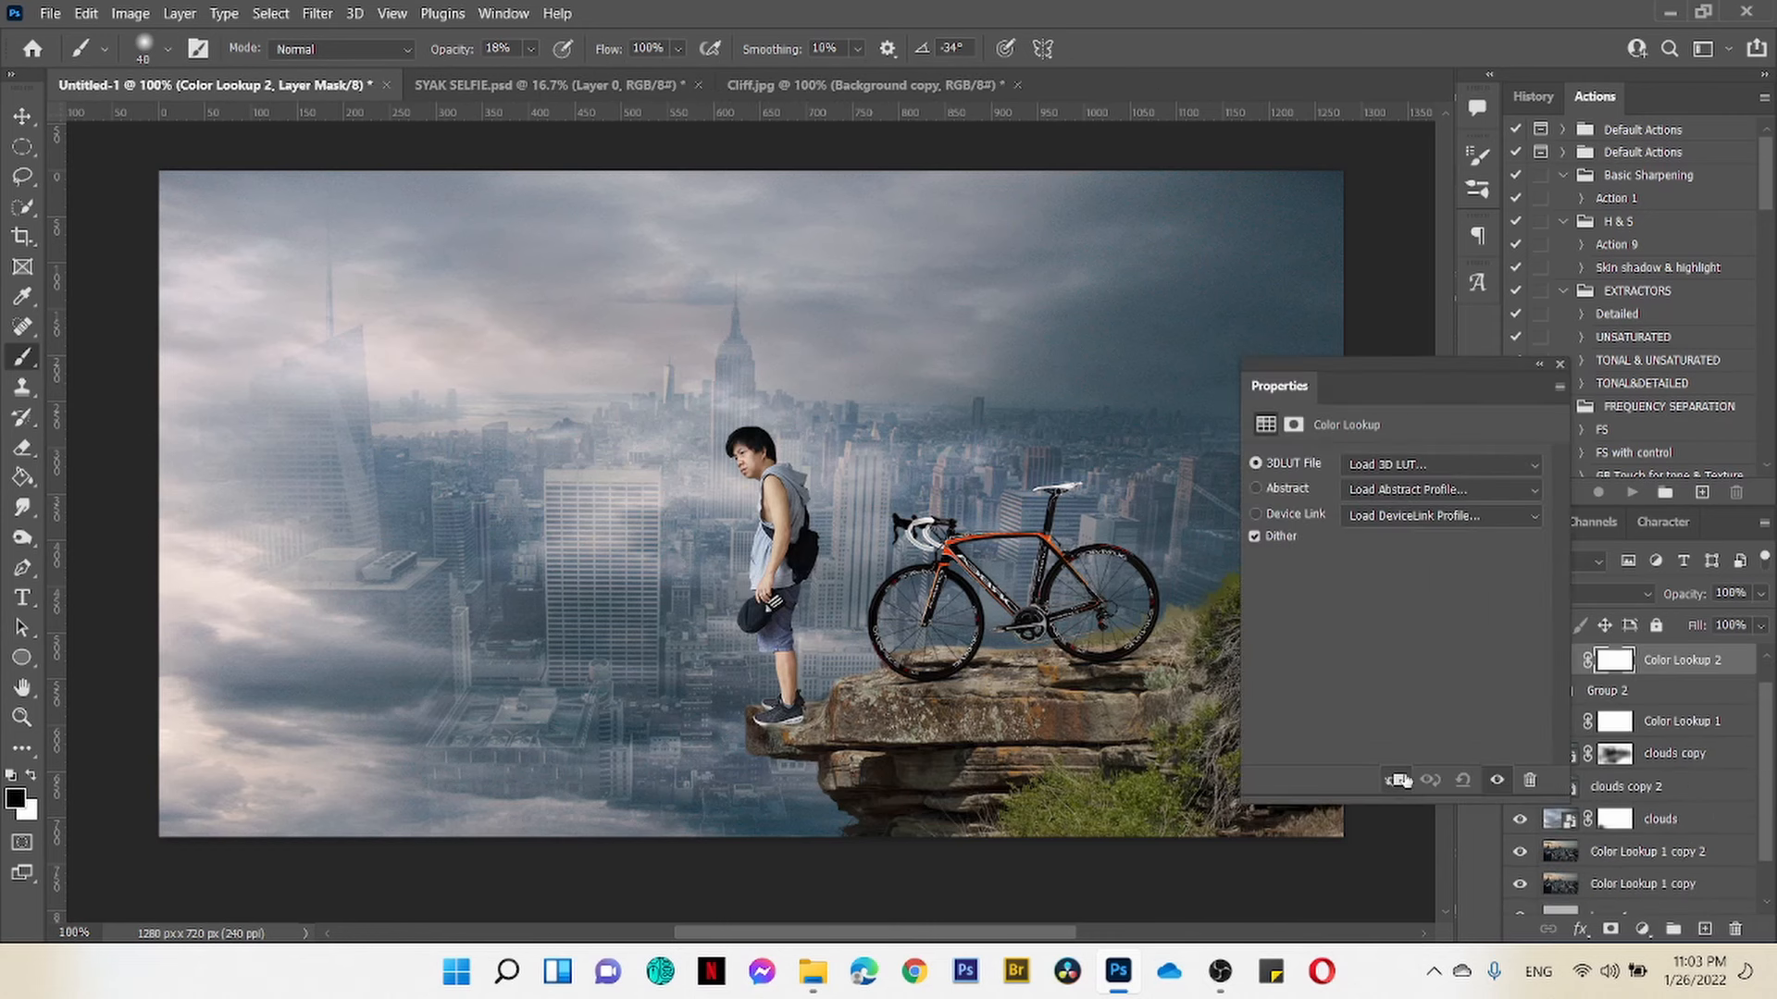
left_click(1434, 465)
left_click(1435, 404)
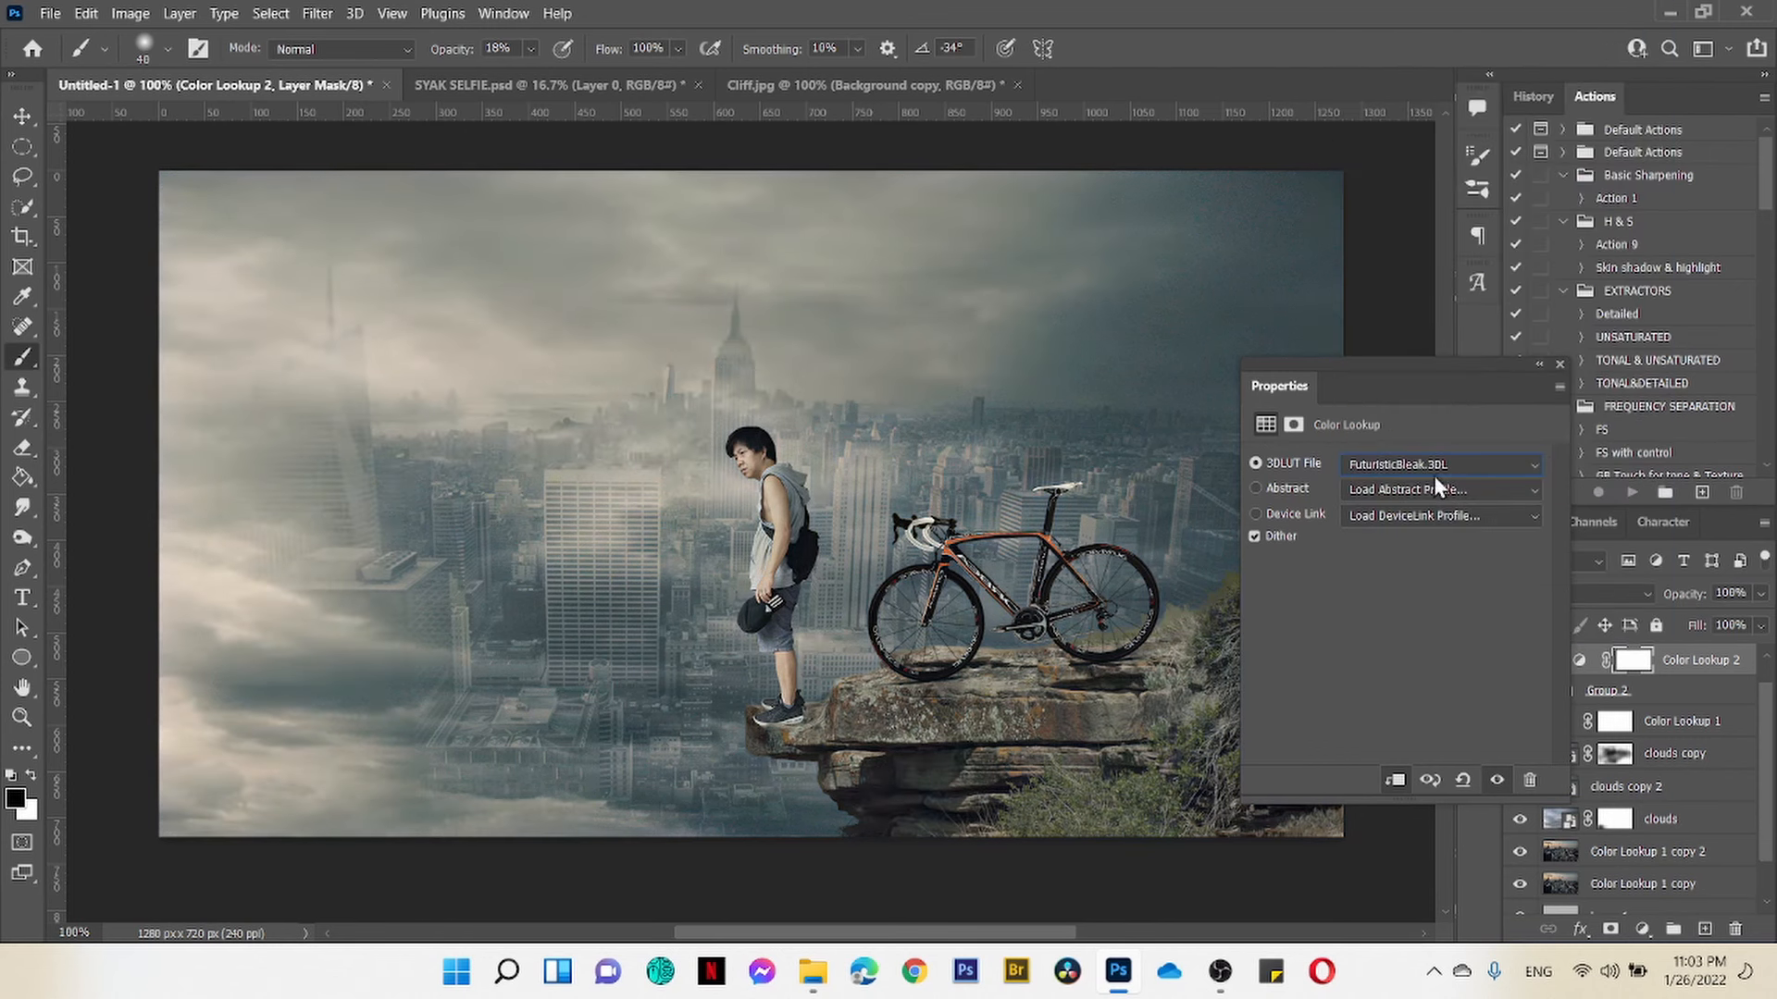
Step: Compare the image with and without Color Lookup 2, and invert its layer mask to black
left_click(1559, 365)
left_click(1521, 661)
left_click(1521, 662)
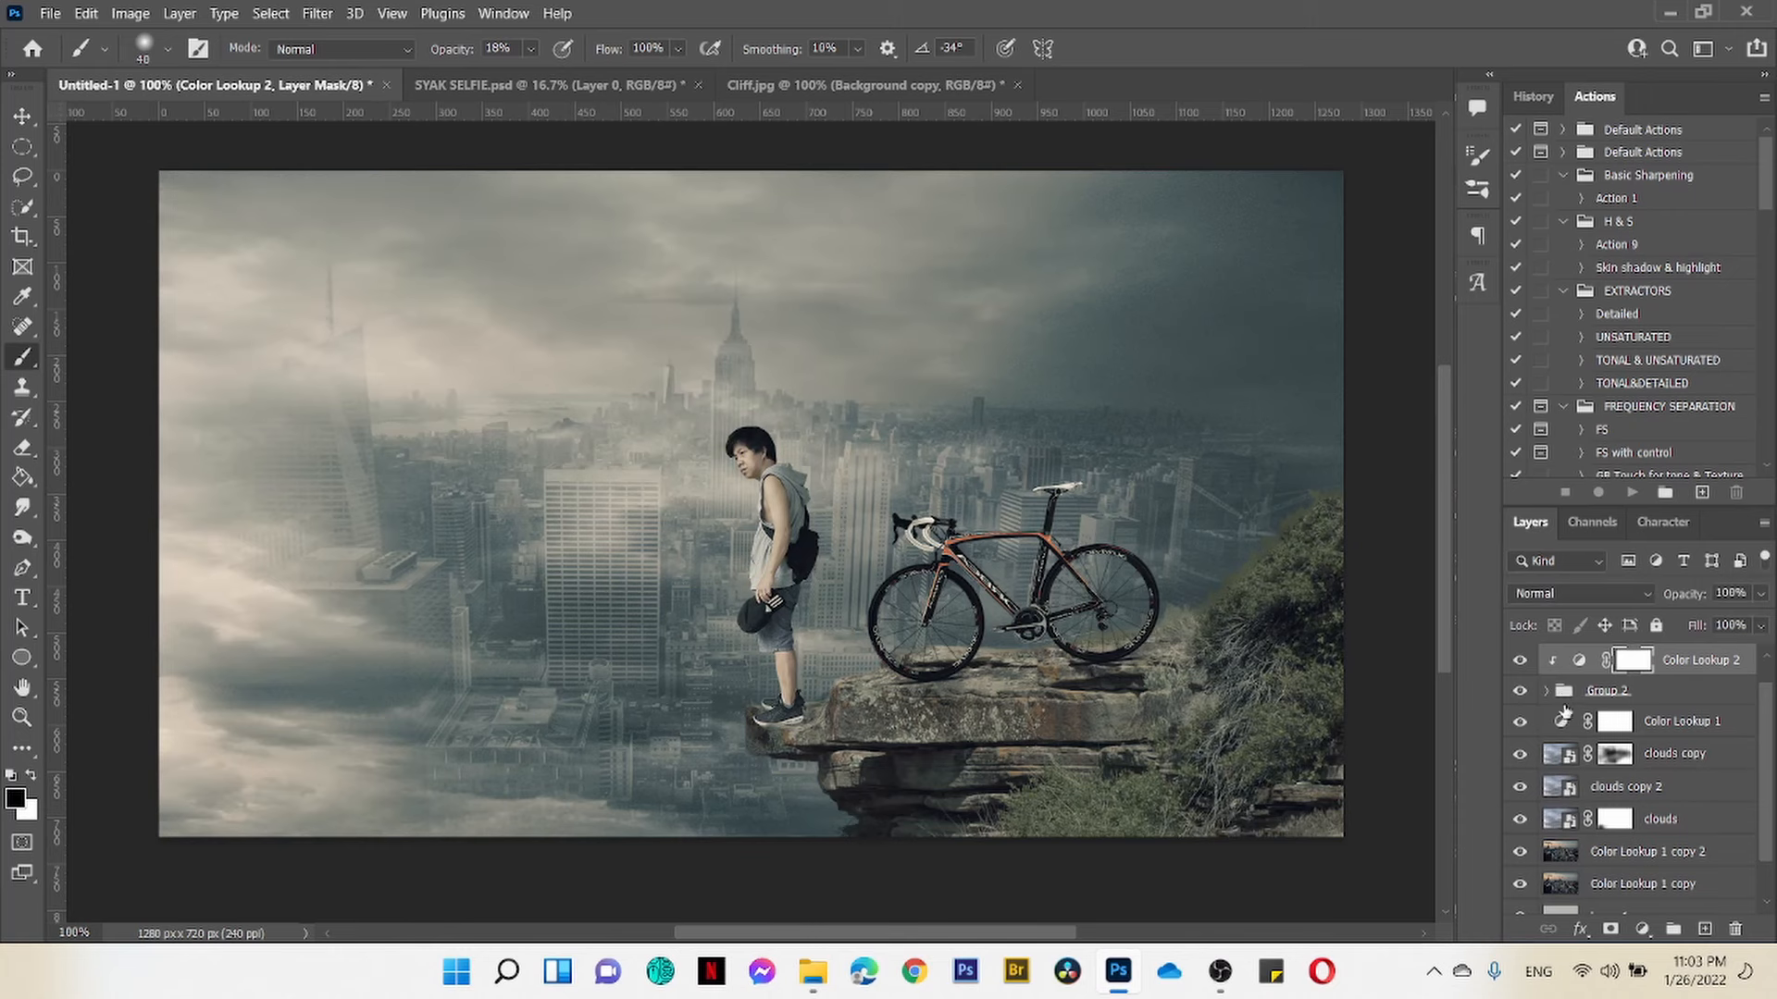
left_click(1637, 694)
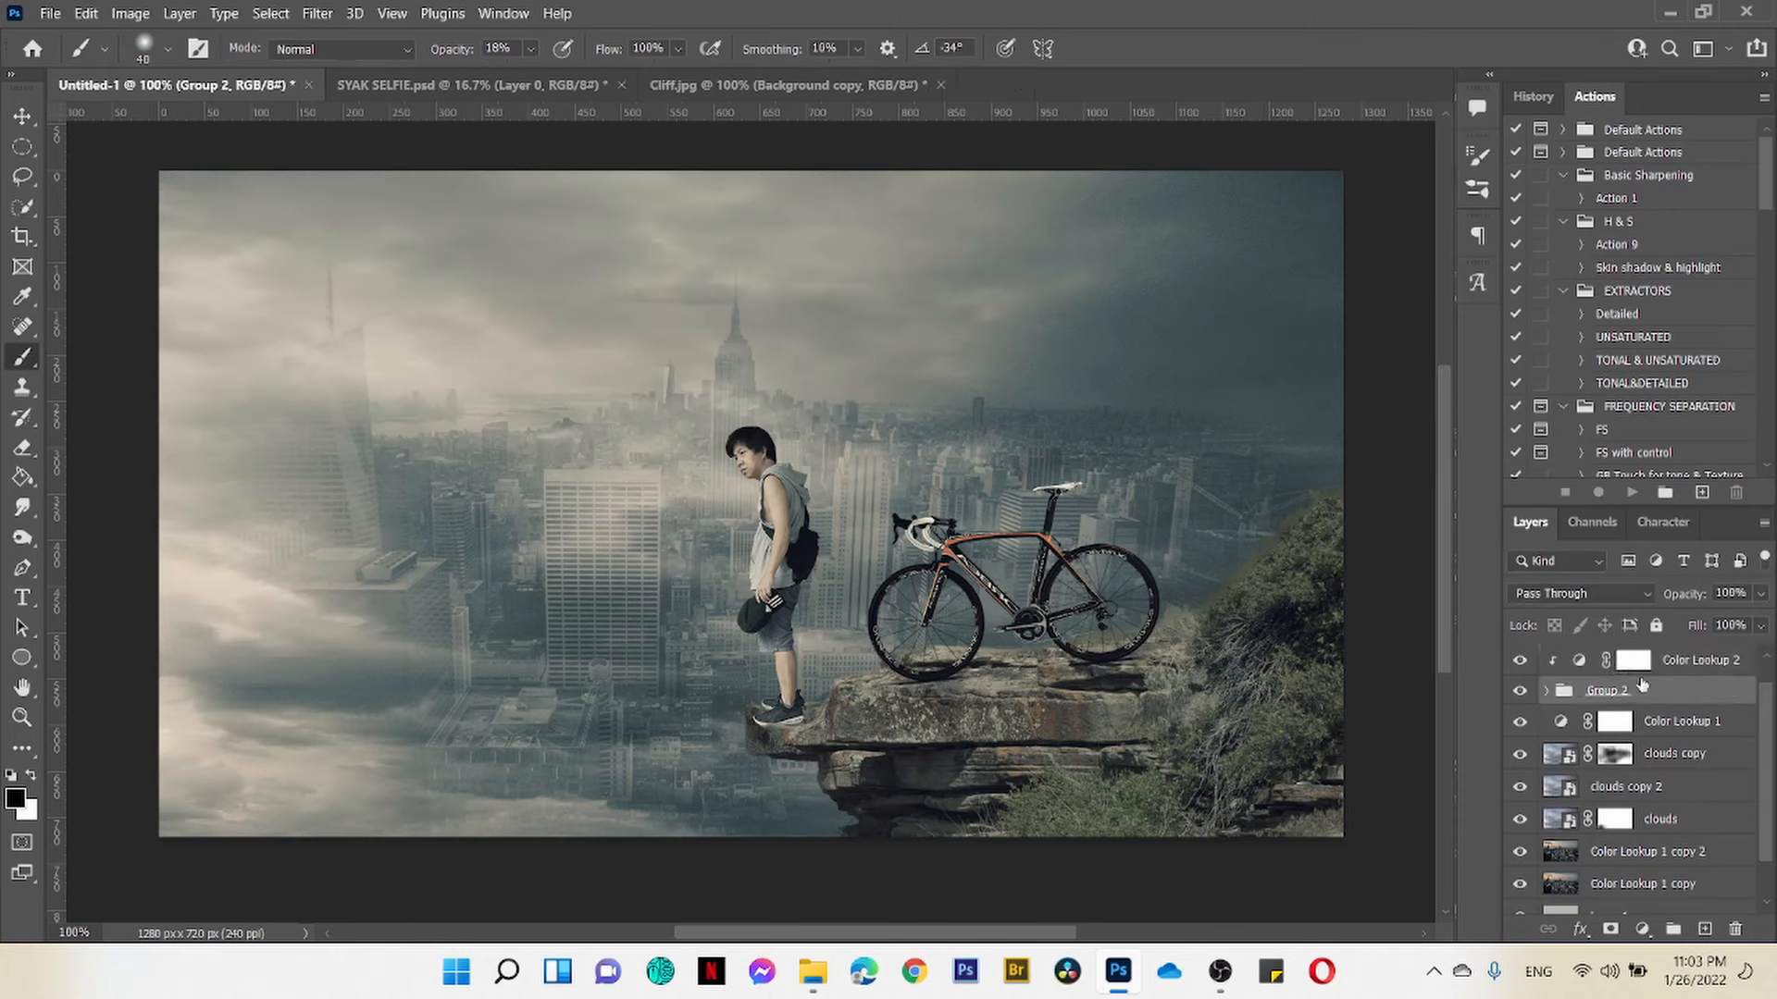
left_click(1634, 659)
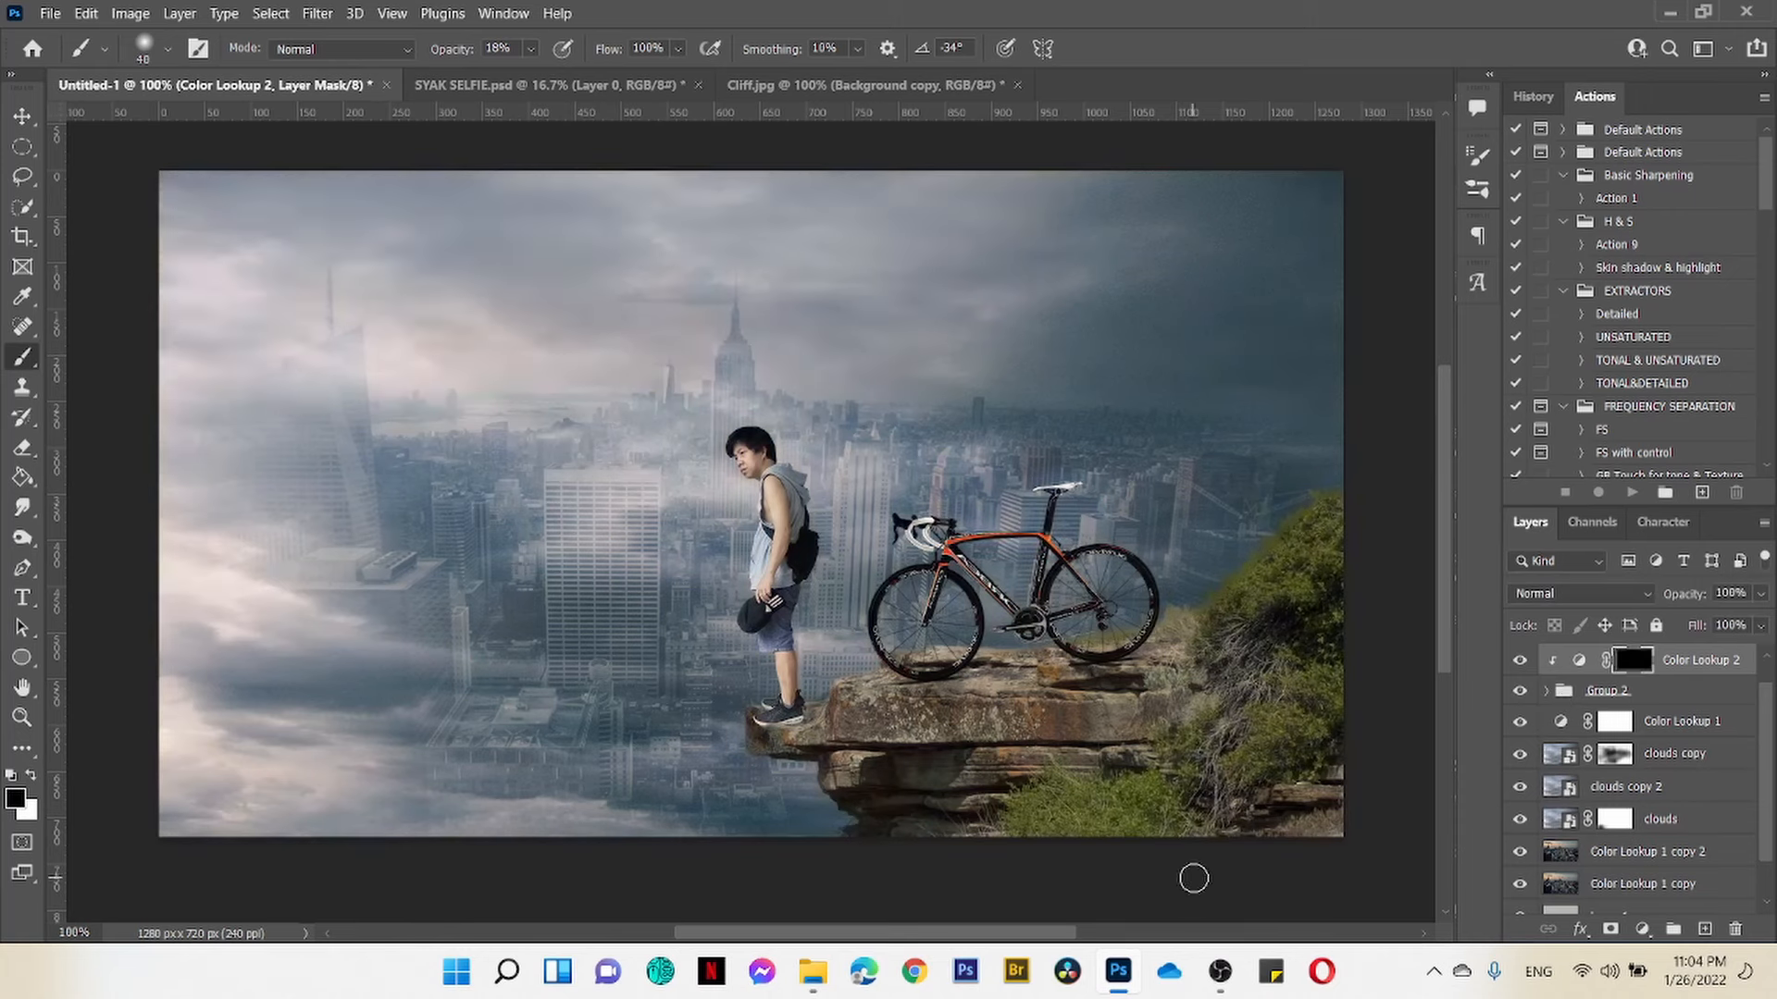
Step: Paint white on the Color Lookup 2 mask over the cliff rock with a soft 100 px brush at 18% opacity
key("x")
key("bracketright")
key("bracketright")
key("bracketright")
key("bracketright")
key("bracketright")
key("bracketright")
mouse_move(844, 722)
left_mouse_down()
mouse_move(835, 774)
mouse_move(902, 633)
mouse_move(1258, 659)
mouse_move(1052, 796)
left_mouse_up()
Step: Paint more white on the Color Lookup 2 mask across the rock ledge and bushes at 24% brush opacity
key("1")
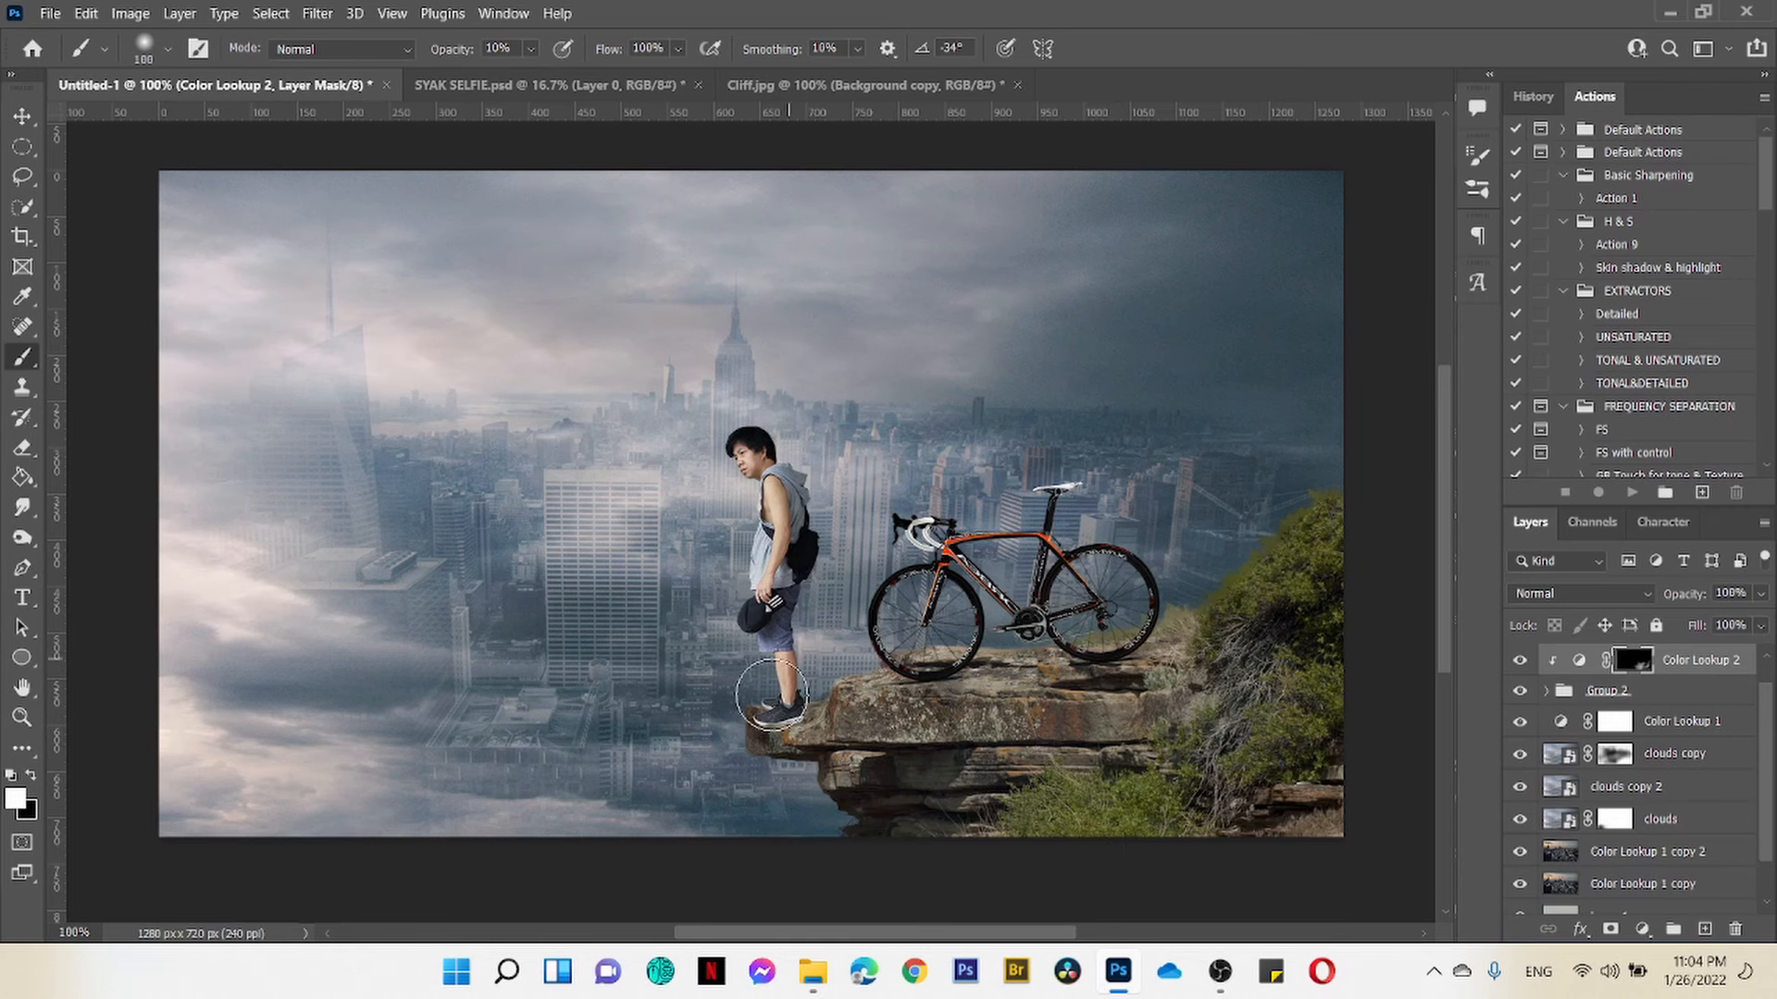
left_click(532, 49)
left_click(533, 73)
mouse_move(1285, 648)
left_mouse_down()
mouse_move(1126, 718)
mouse_move(861, 786)
left_mouse_up()
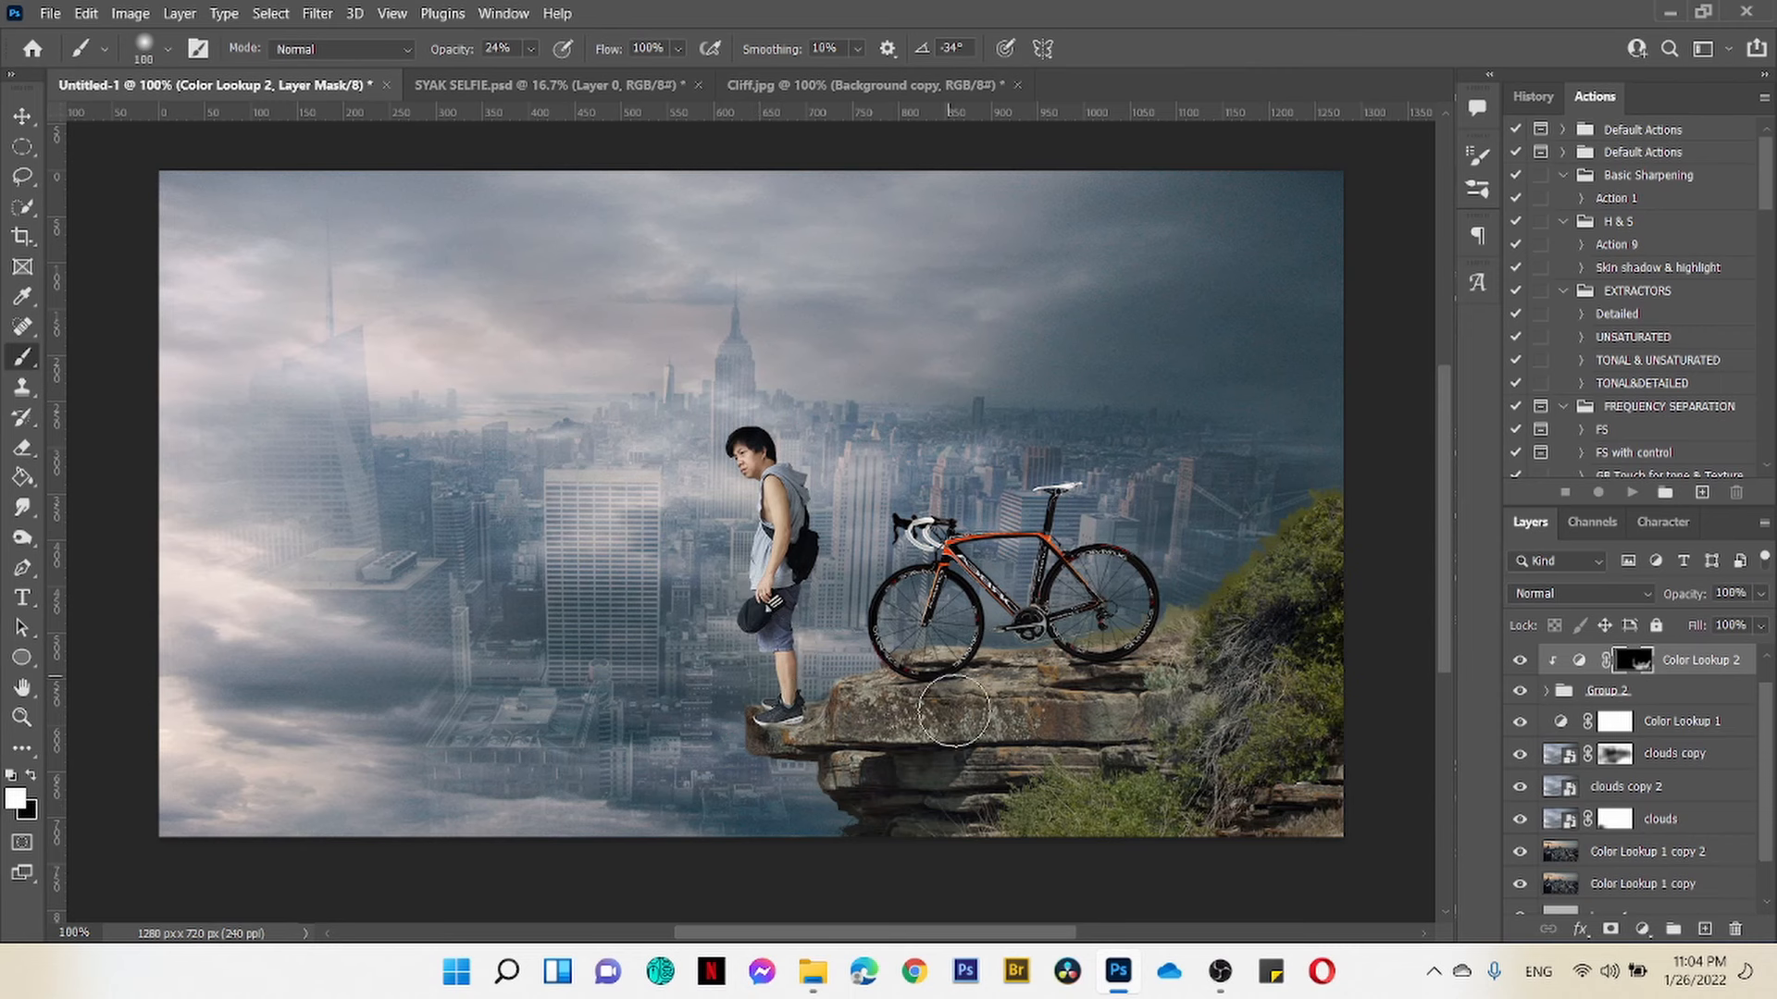
left_click_drag(864, 705, 1255, 739)
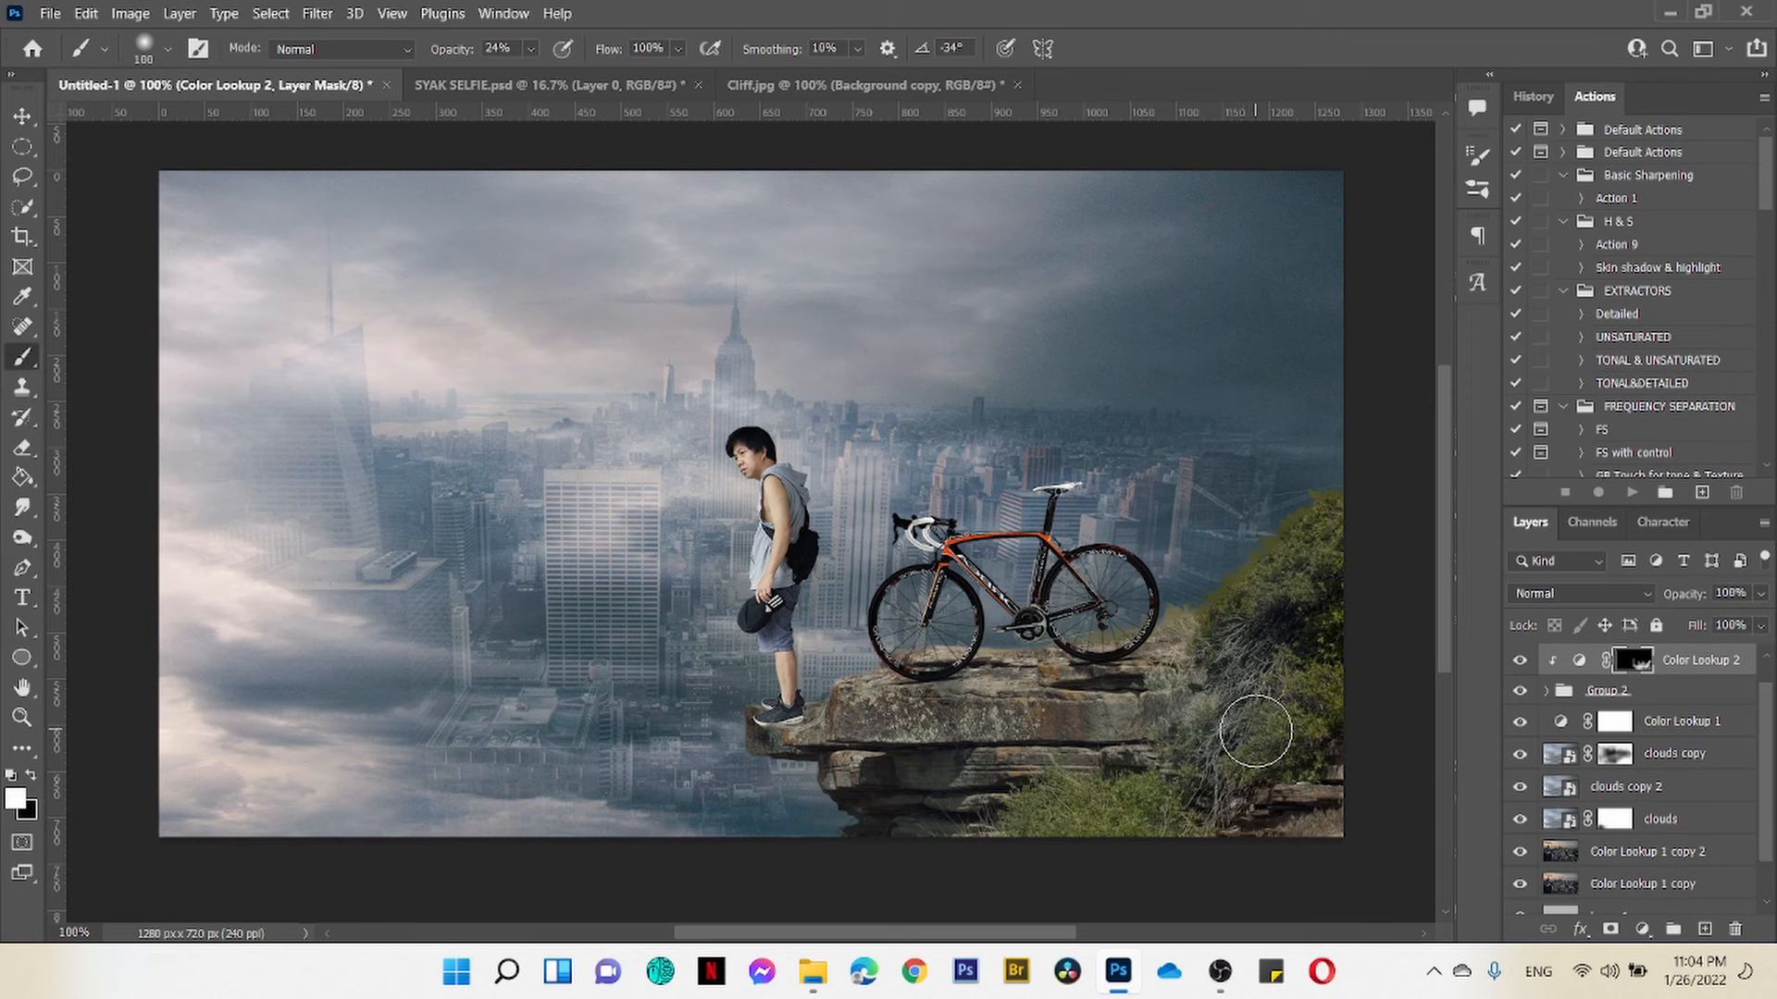
Step: Flatten the composite into a single Background layer
key("alt+l")
key("f")
left_click(835, 382)
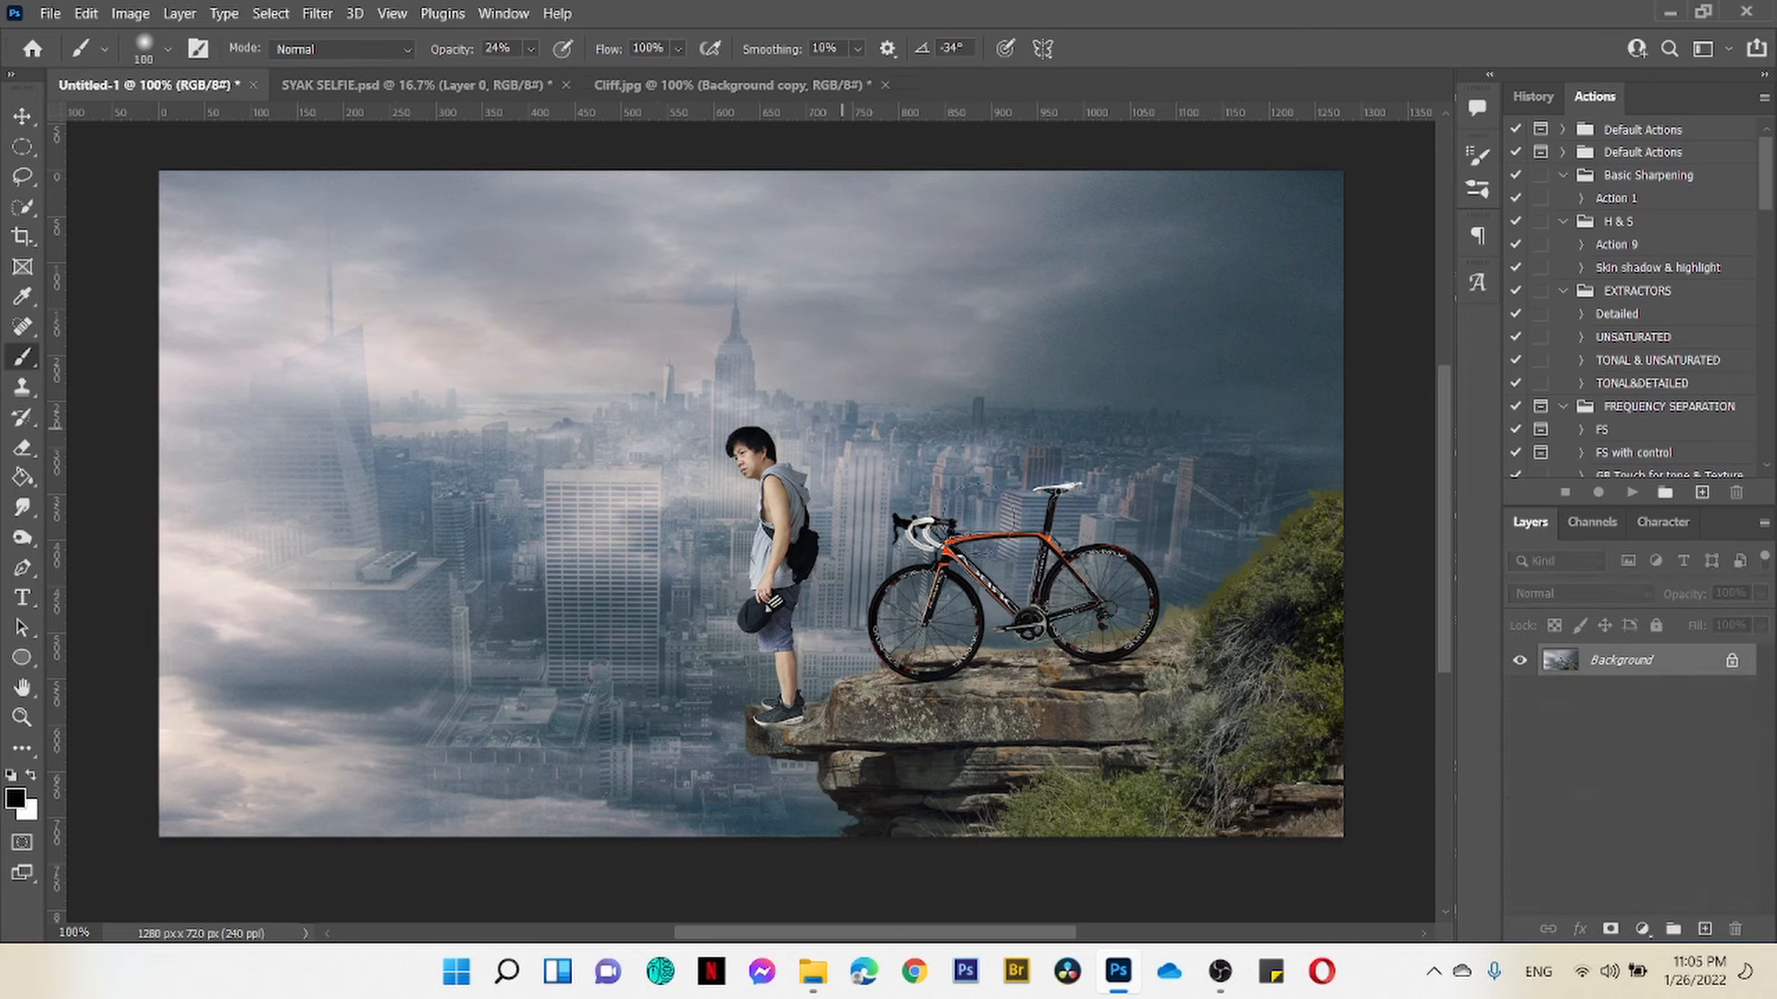
Step: Run the LOW action from the HIGH & LOW KEY set on the flattened image
left_click(1643, 928)
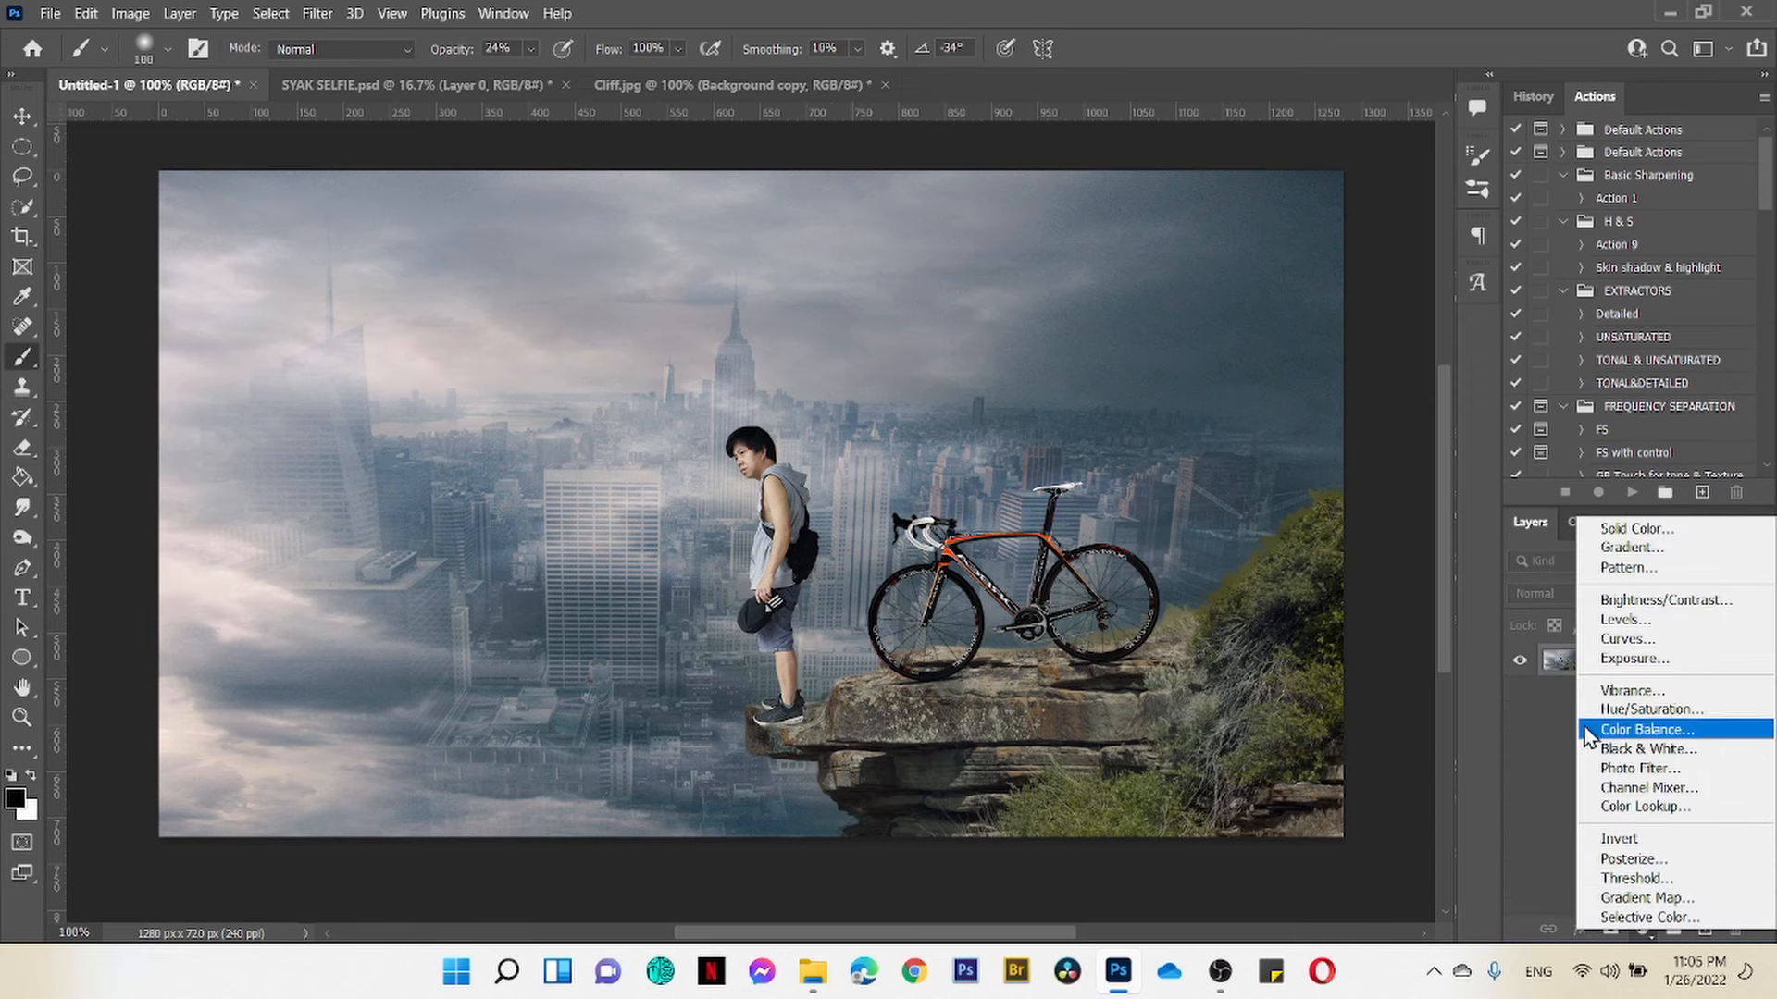
scroll(1647, 346, "down", 2)
scroll(1647, 346, "down", 4)
left_click(1607, 406)
left_click(1631, 492)
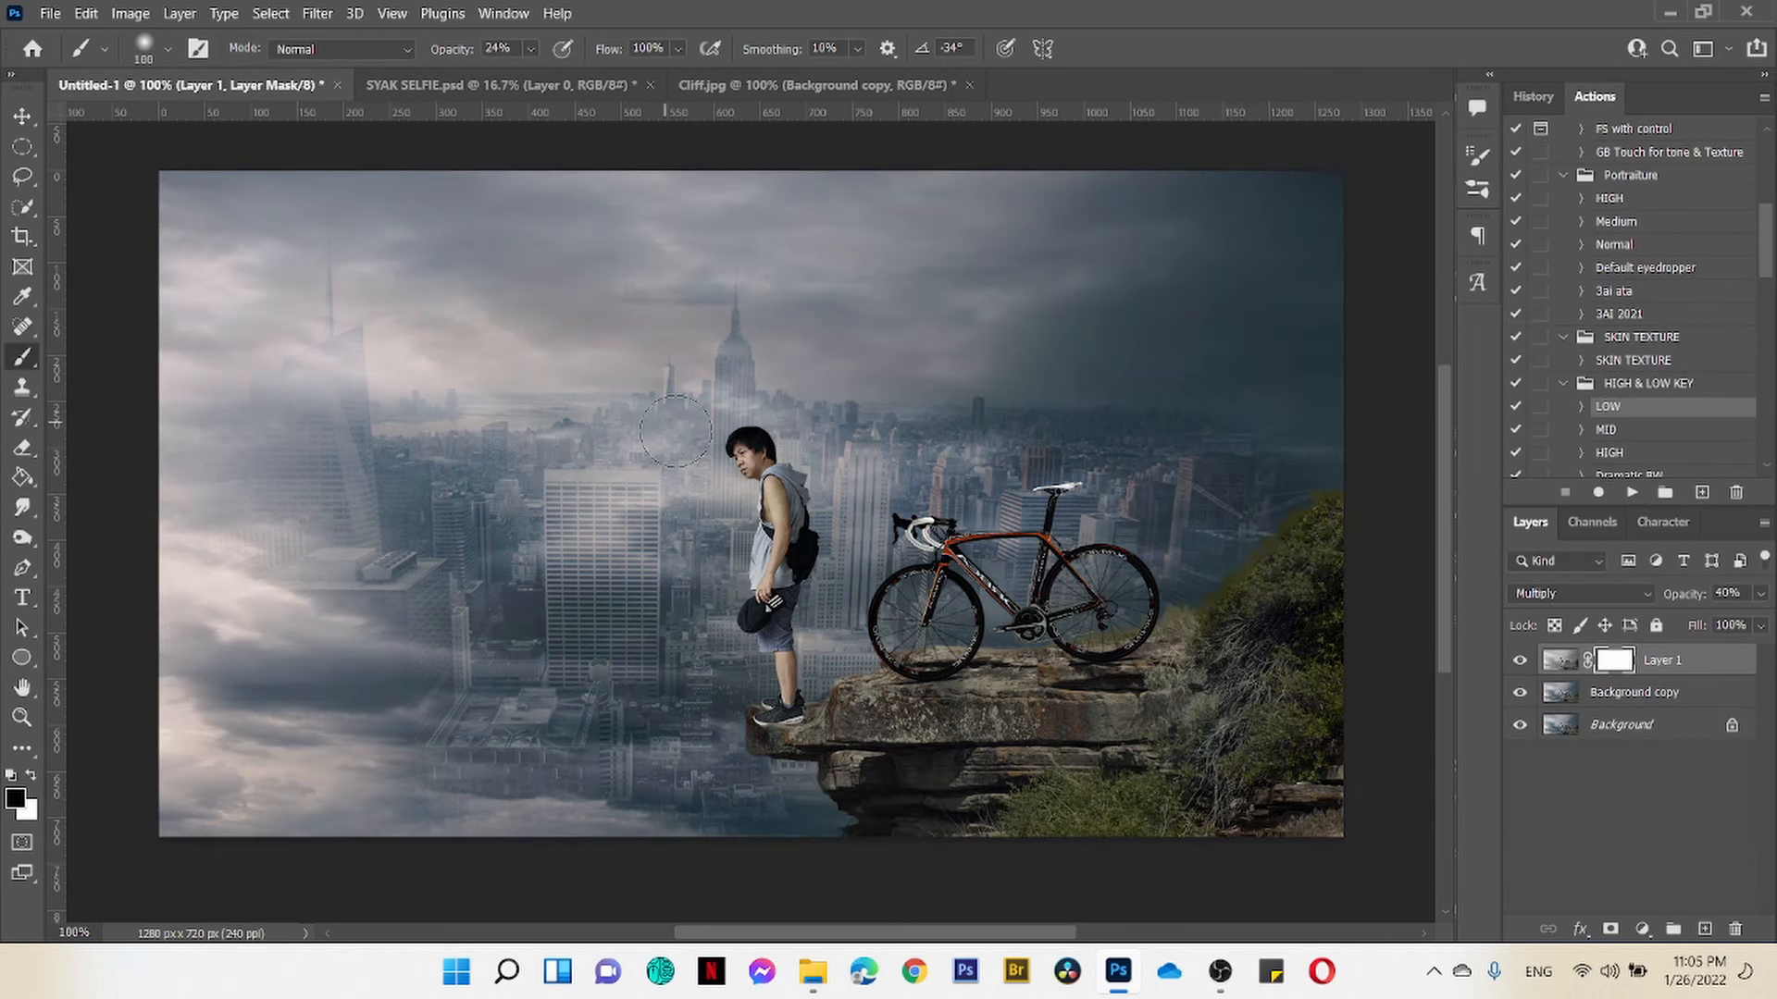
Step: Paint black on the Layer 1 mask over the man and bicycle at 17% brush opacity, enlarging the soft brush to 175 px
left_click(530, 49)
left_click_drag(535, 76, 525, 76)
mouse_move(735, 534)
left_mouse_down()
mouse_move(907, 662)
mouse_move(1149, 527)
left_mouse_up()
key("bracketright")
key("bracketright")
key("bracketright")
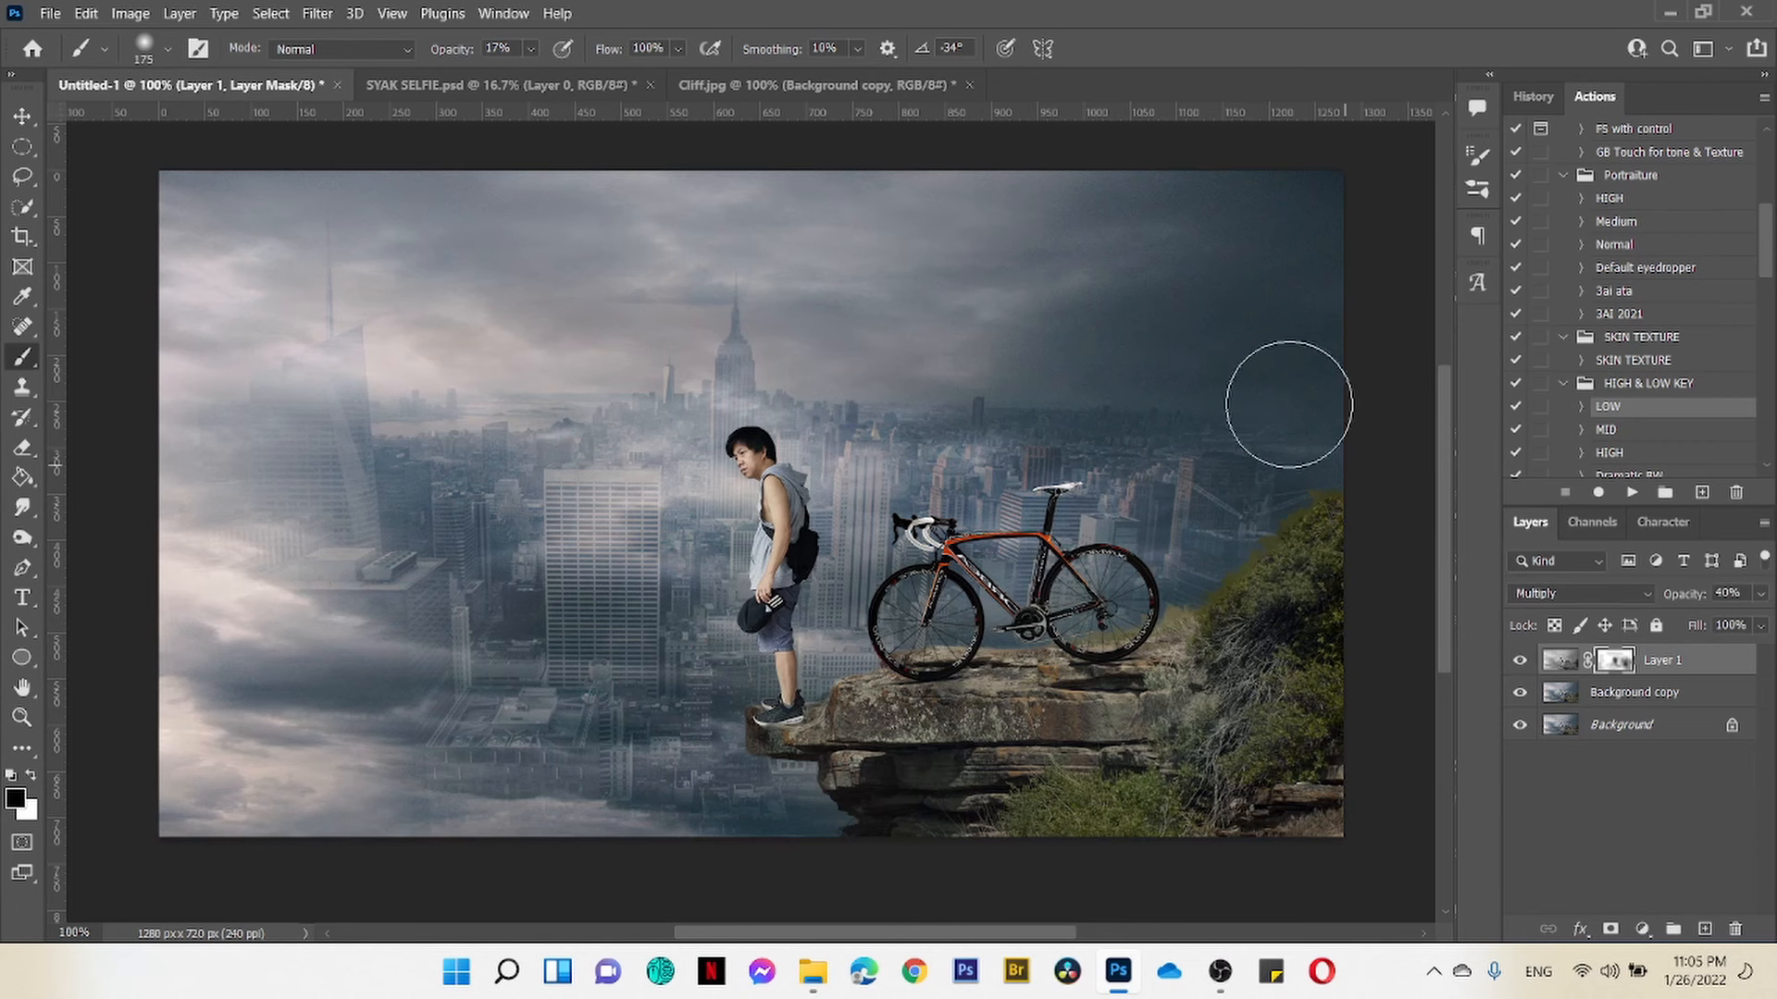
Step: Add a Color Balance adjustment with the highlights set to -12 on Cyan/Red and -9 on Yellow/Blue
left_click(1642, 929)
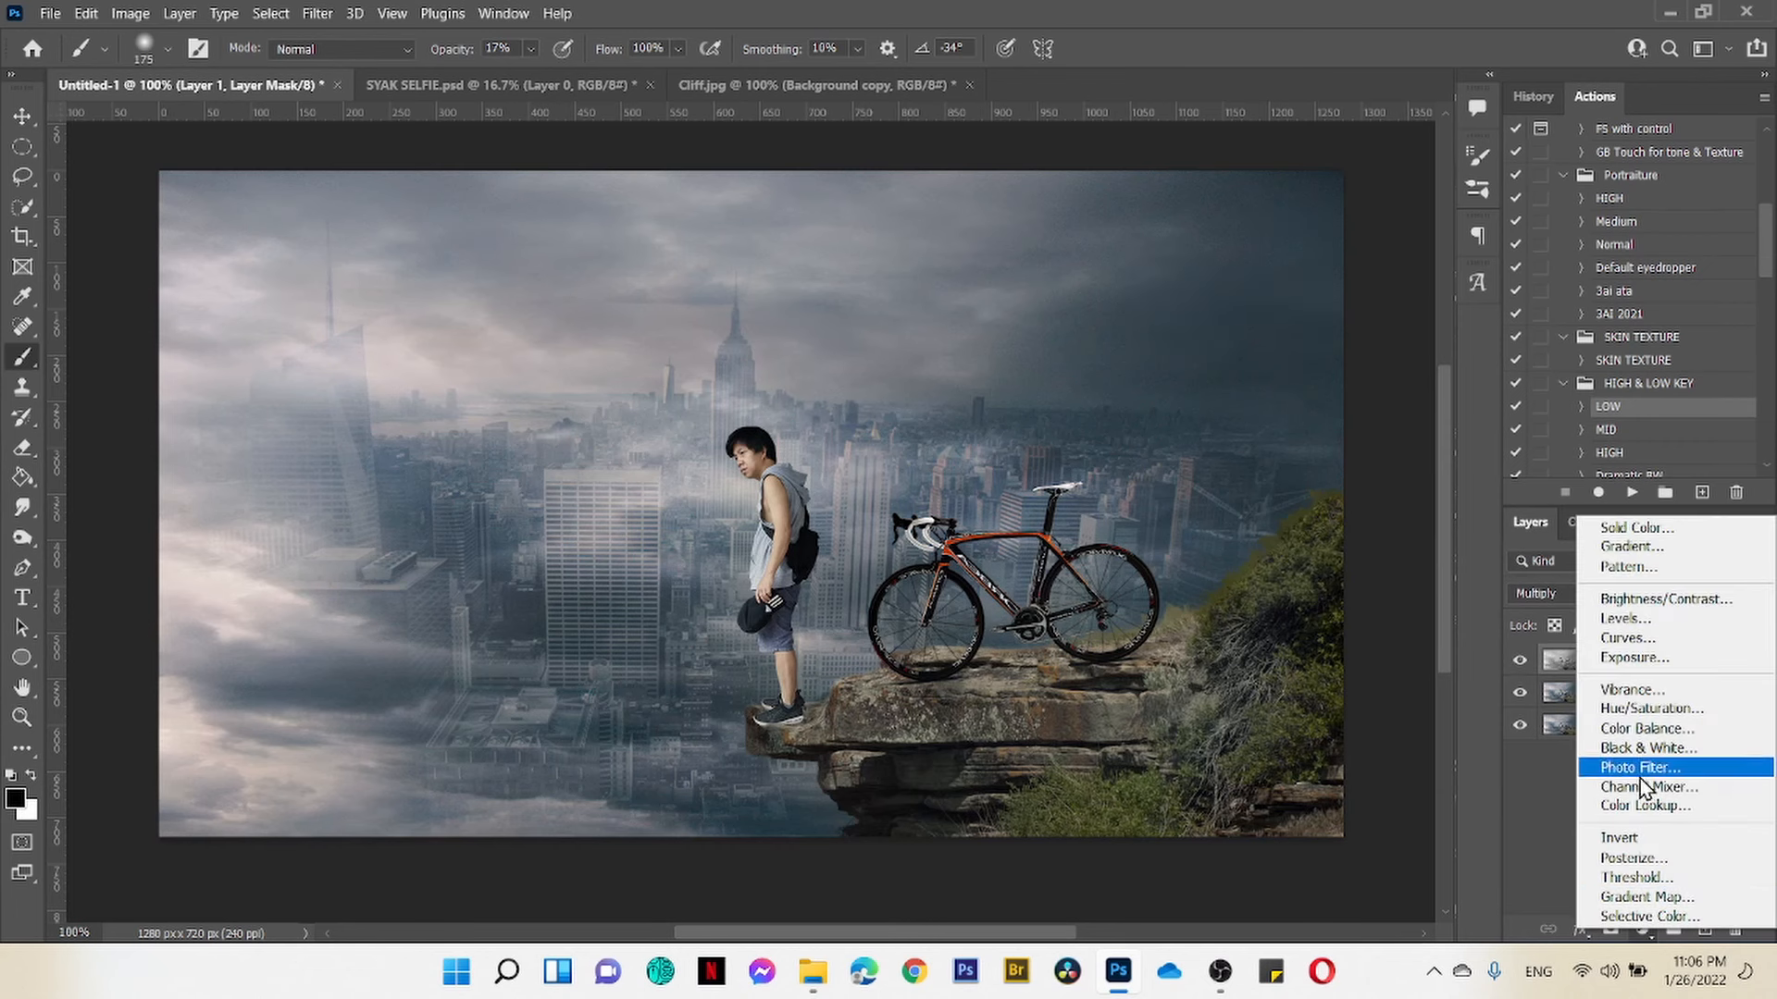
left_click(1652, 730)
left_click(1362, 463)
left_click(1364, 514)
left_click_drag(1366, 590, 1357, 594)
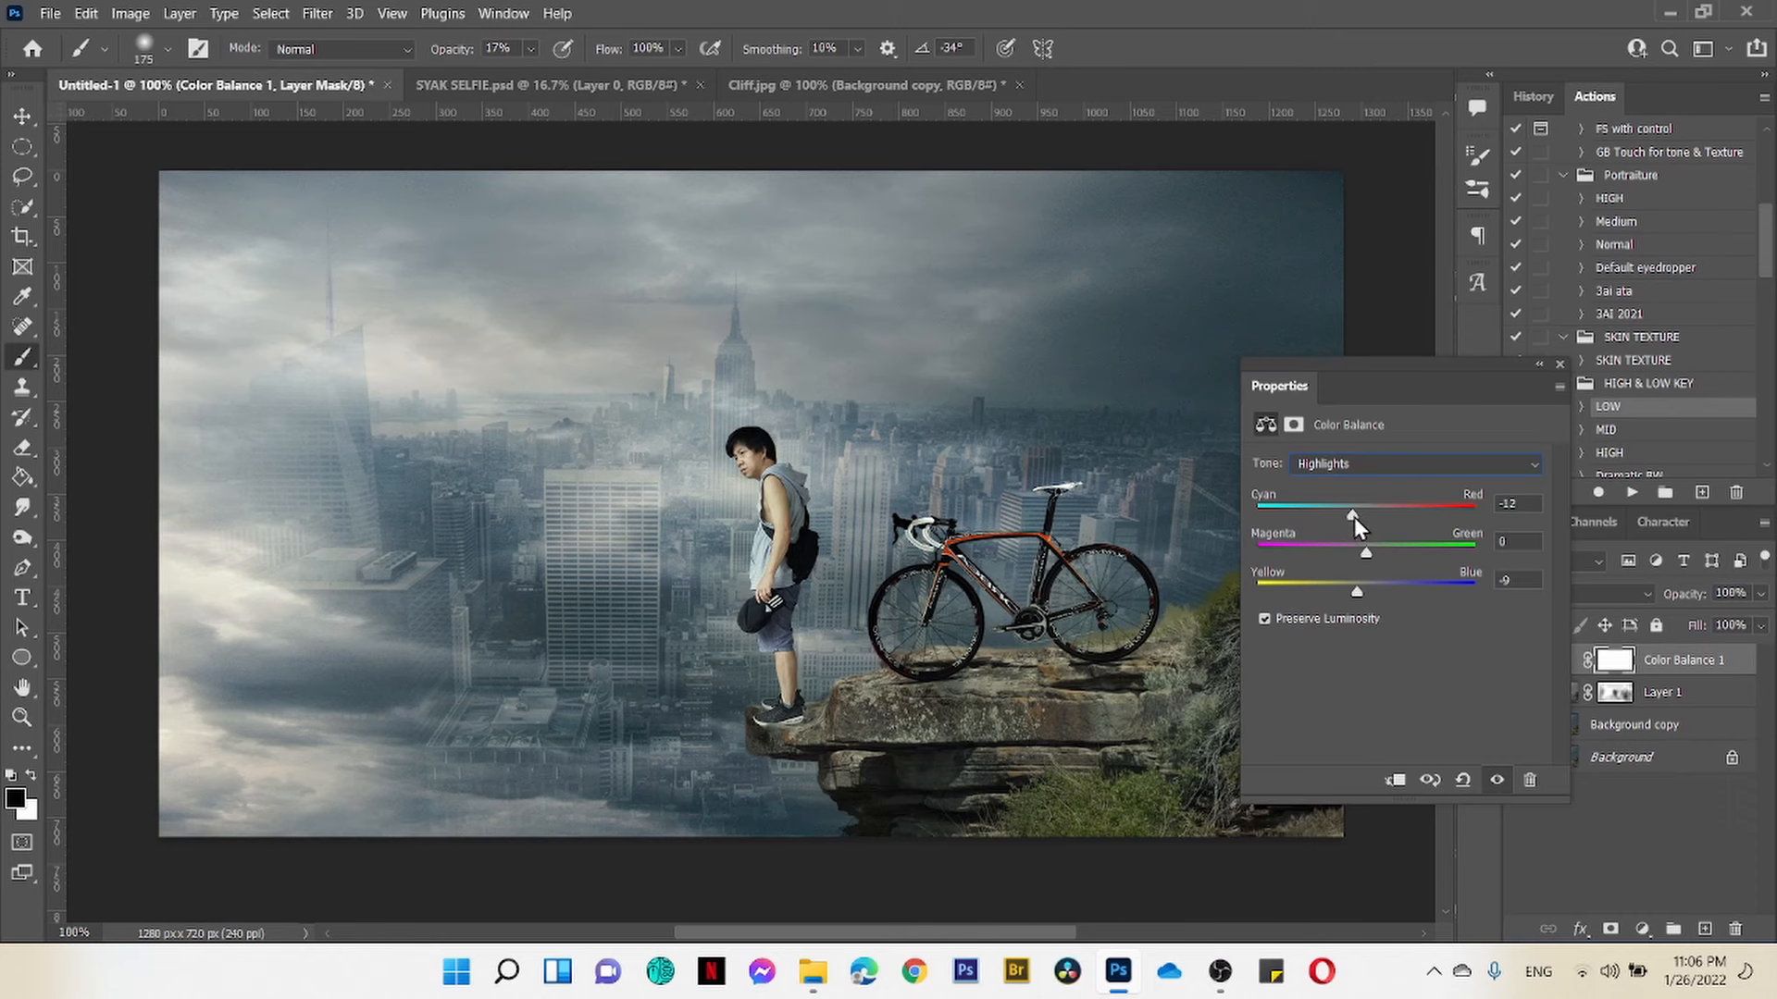
left_click(1559, 364)
Step: Try a Photo Filter adjustment with Warming Filter (85) at 15% density above Color Balance 1
left_click(1642, 929)
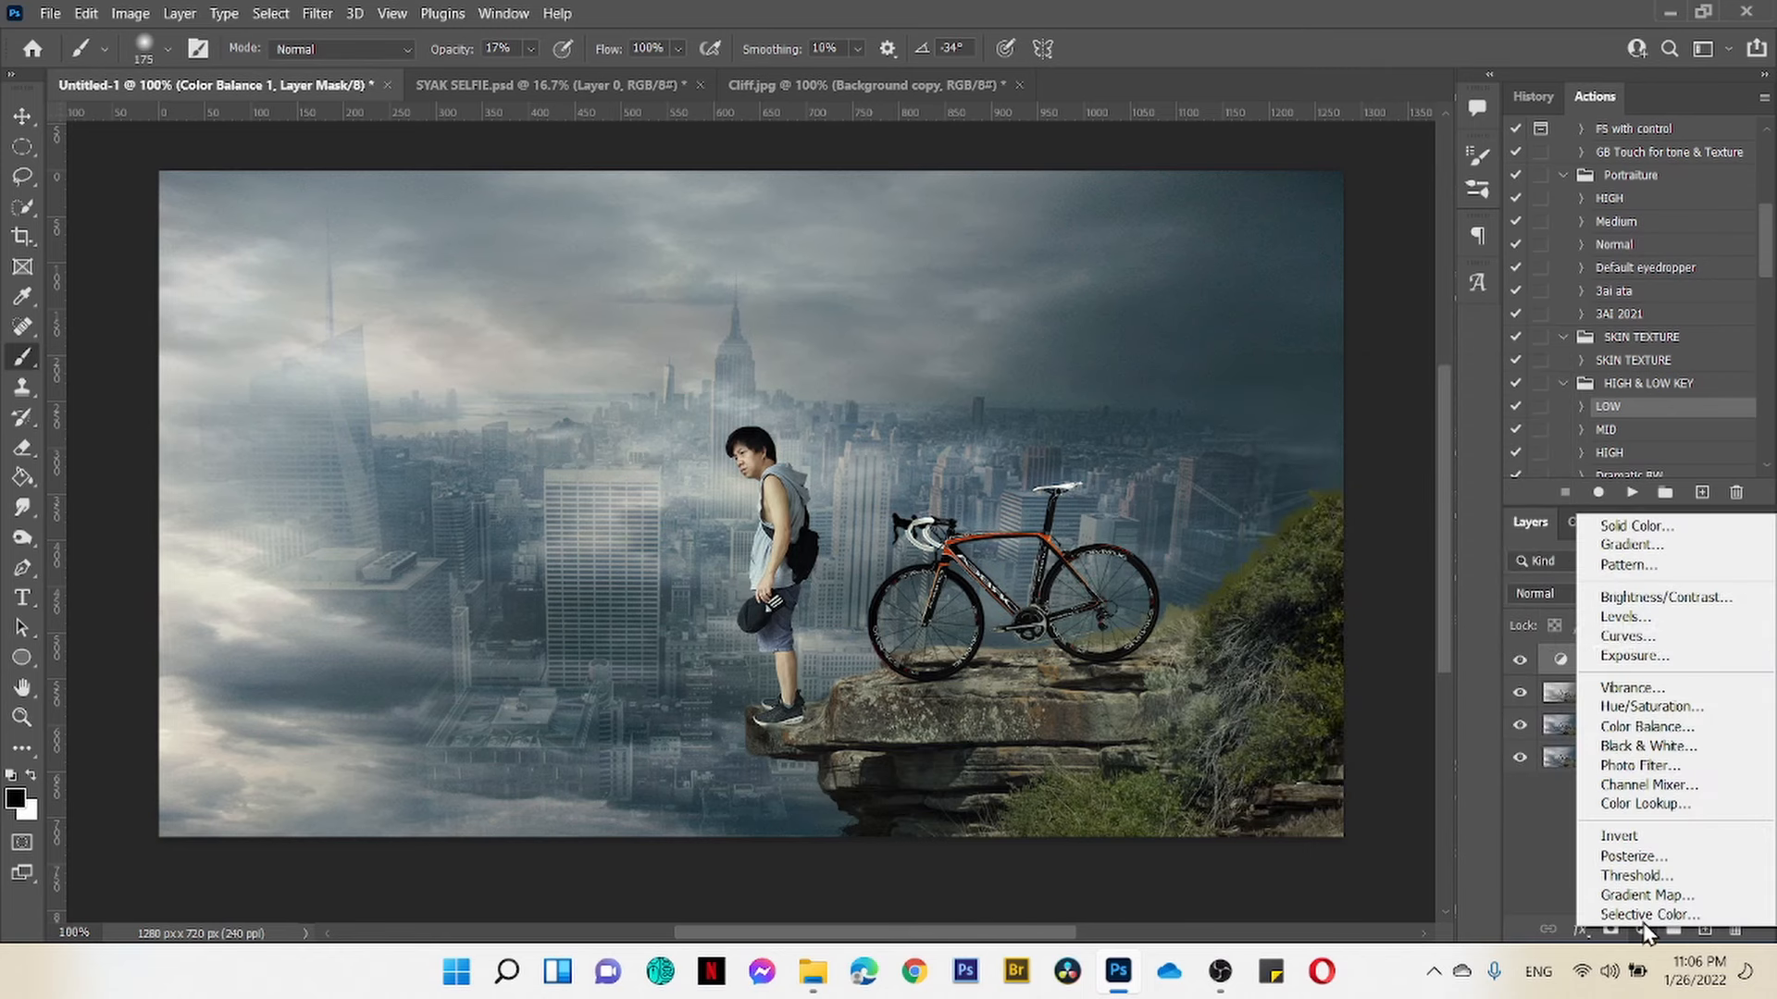
left_click(1640, 766)
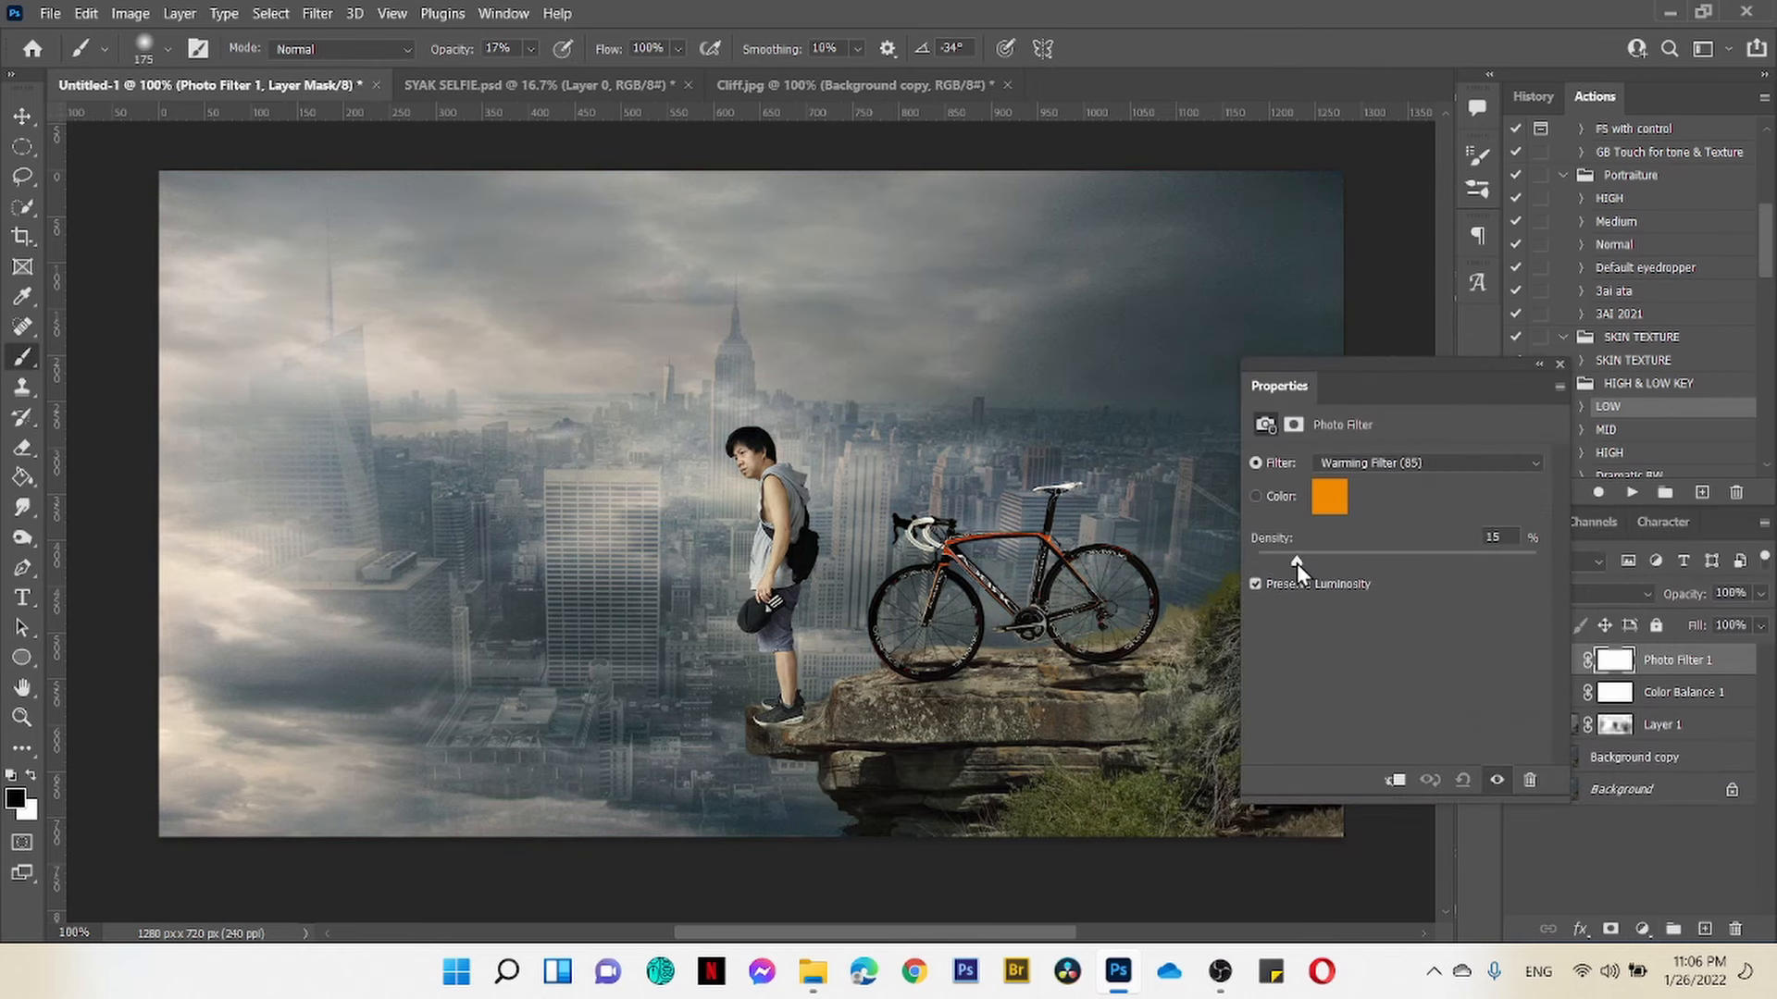
left_click(1559, 363)
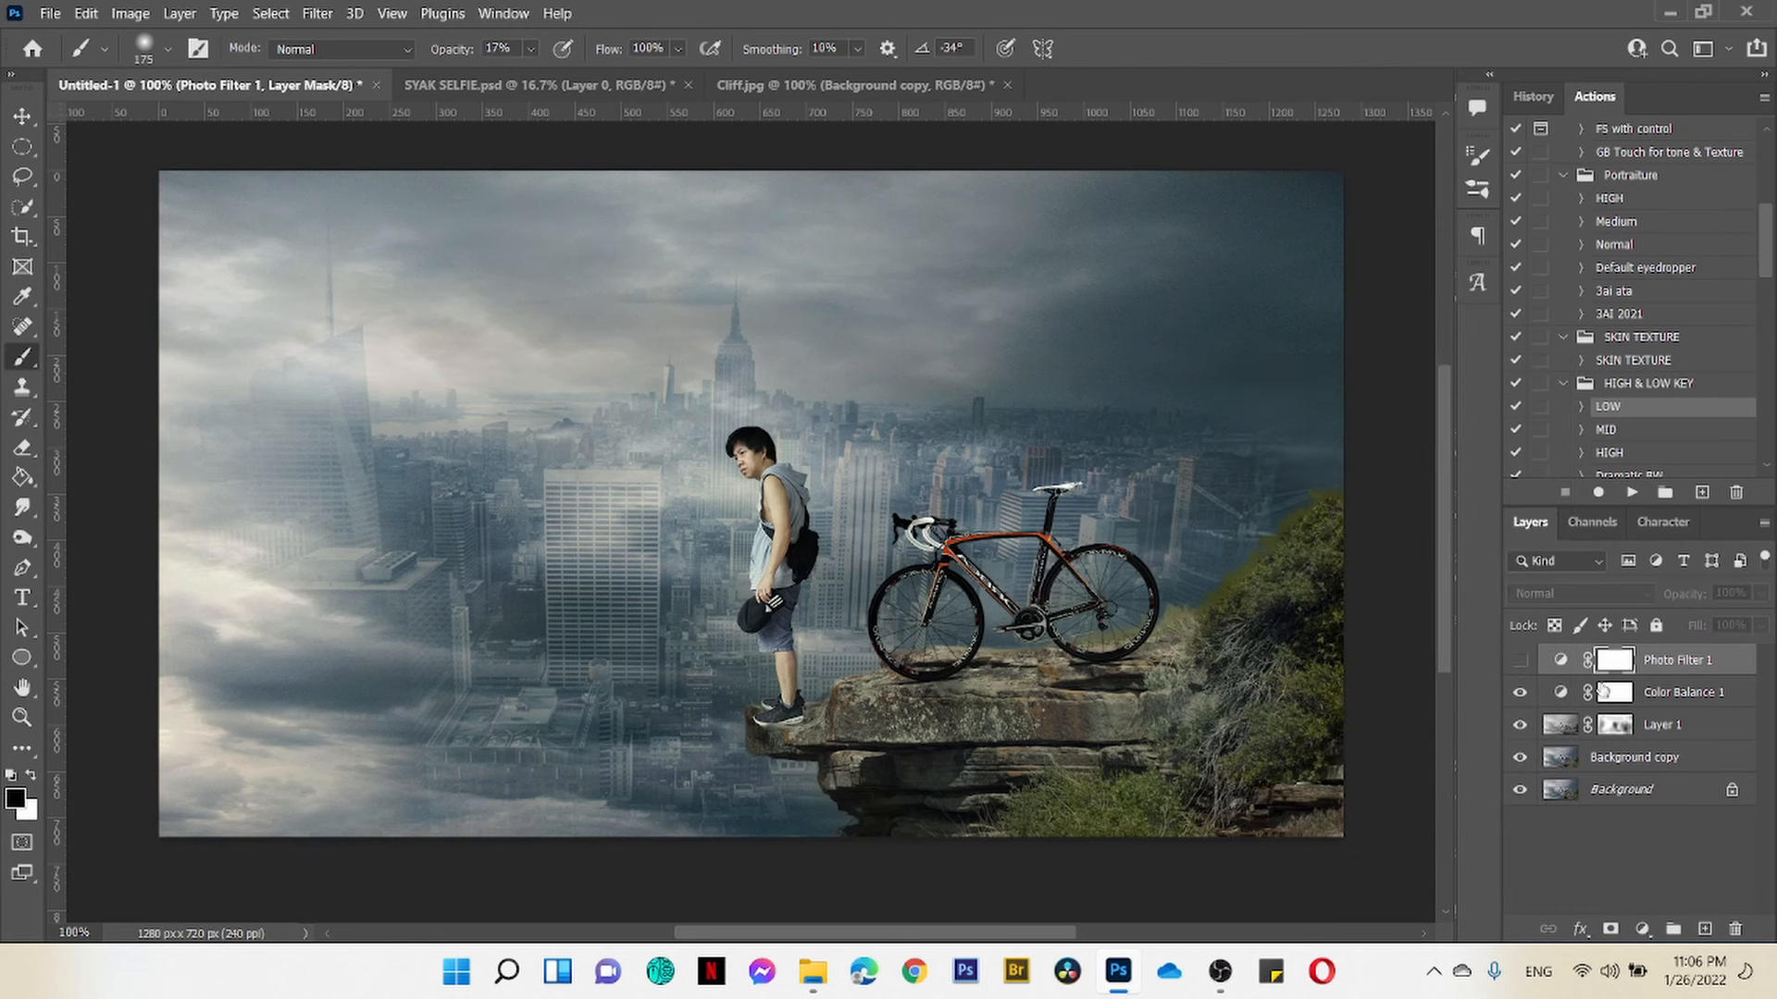
Step: Add a Color Lookup adjustment with the Fuji ETERNA 250D Fuji 3510 look above Color Balance 1 and set its opacity to 24%
left_click(1642, 929)
left_click(1637, 777)
left_click(1442, 467)
left_click(1418, 298)
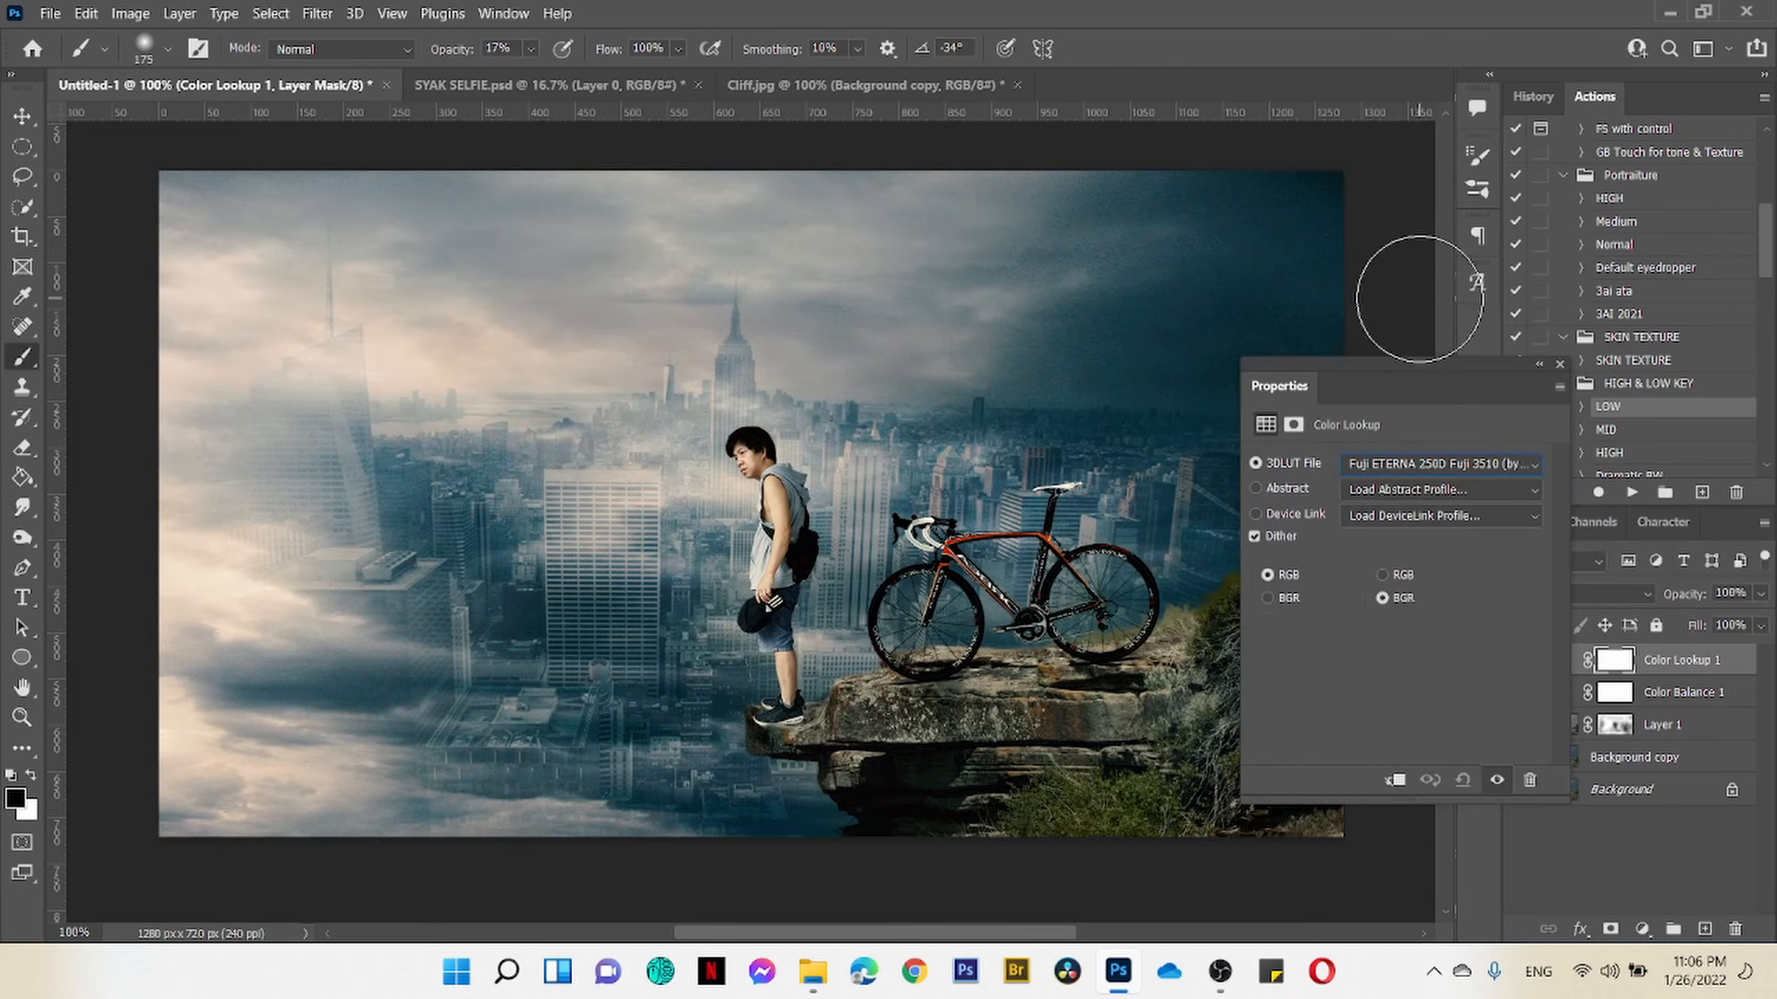
left_click(1559, 364)
left_click(1761, 593)
left_click_drag(1760, 620, 1679, 624)
Step: Toggle Color Lookup 1 to compare the grading, and invert its layer mask to black
left_click(1521, 662)
left_click(1520, 663)
left_click(1520, 663)
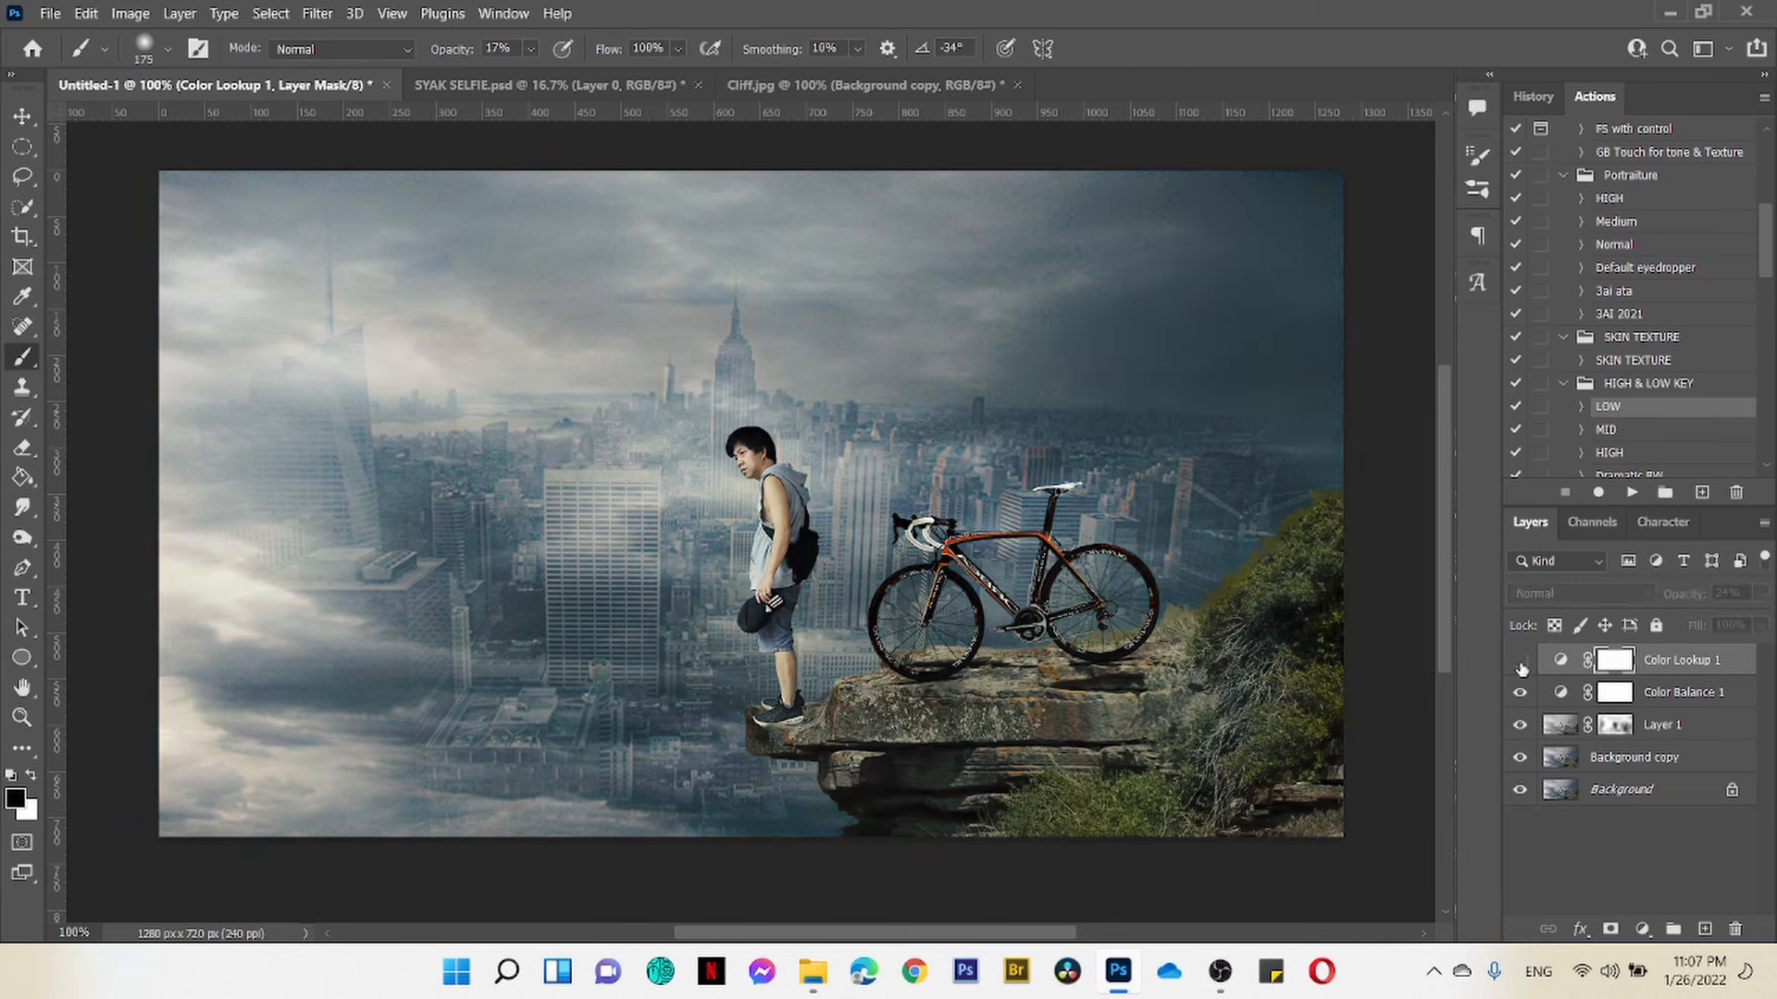
left_click(1520, 663)
left_click(1521, 662)
left_click(1521, 663)
key("ctrl+i")
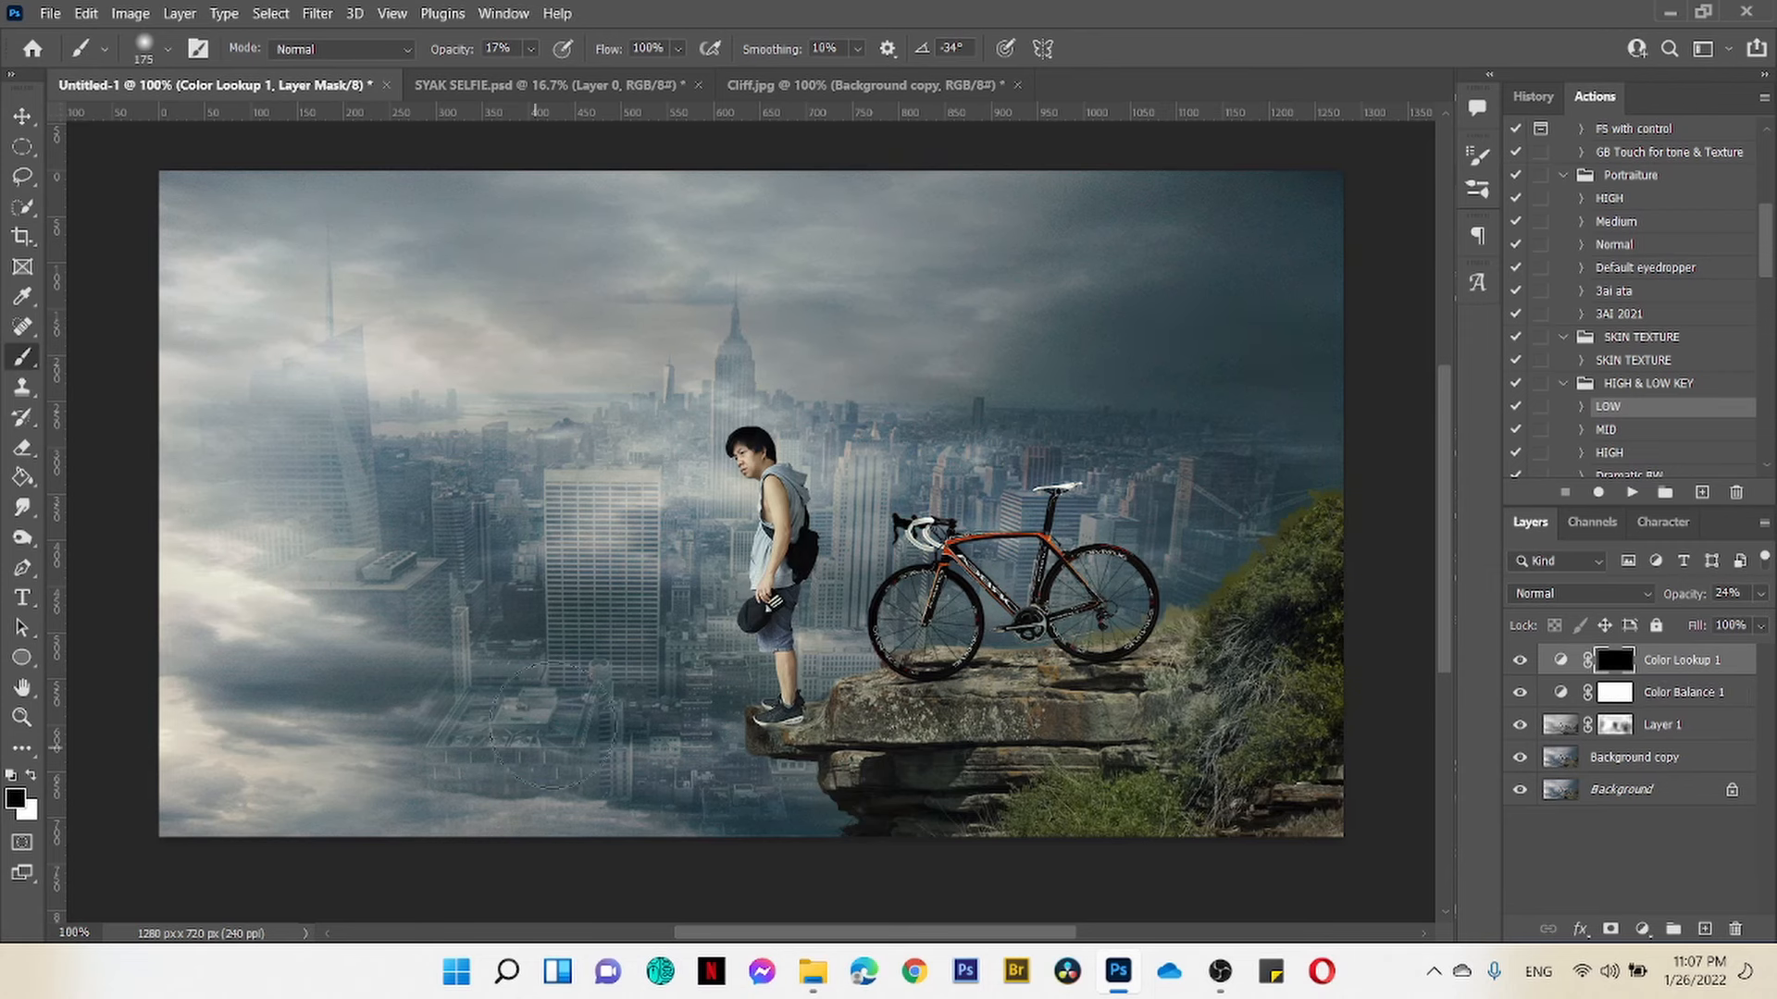
Step: Merge all layers and run the FS frequency separation and 3ai ata portraiture actions
key("ctrl+shift+e")
scroll(1629, 364, "up", 7)
left_click(1647, 269)
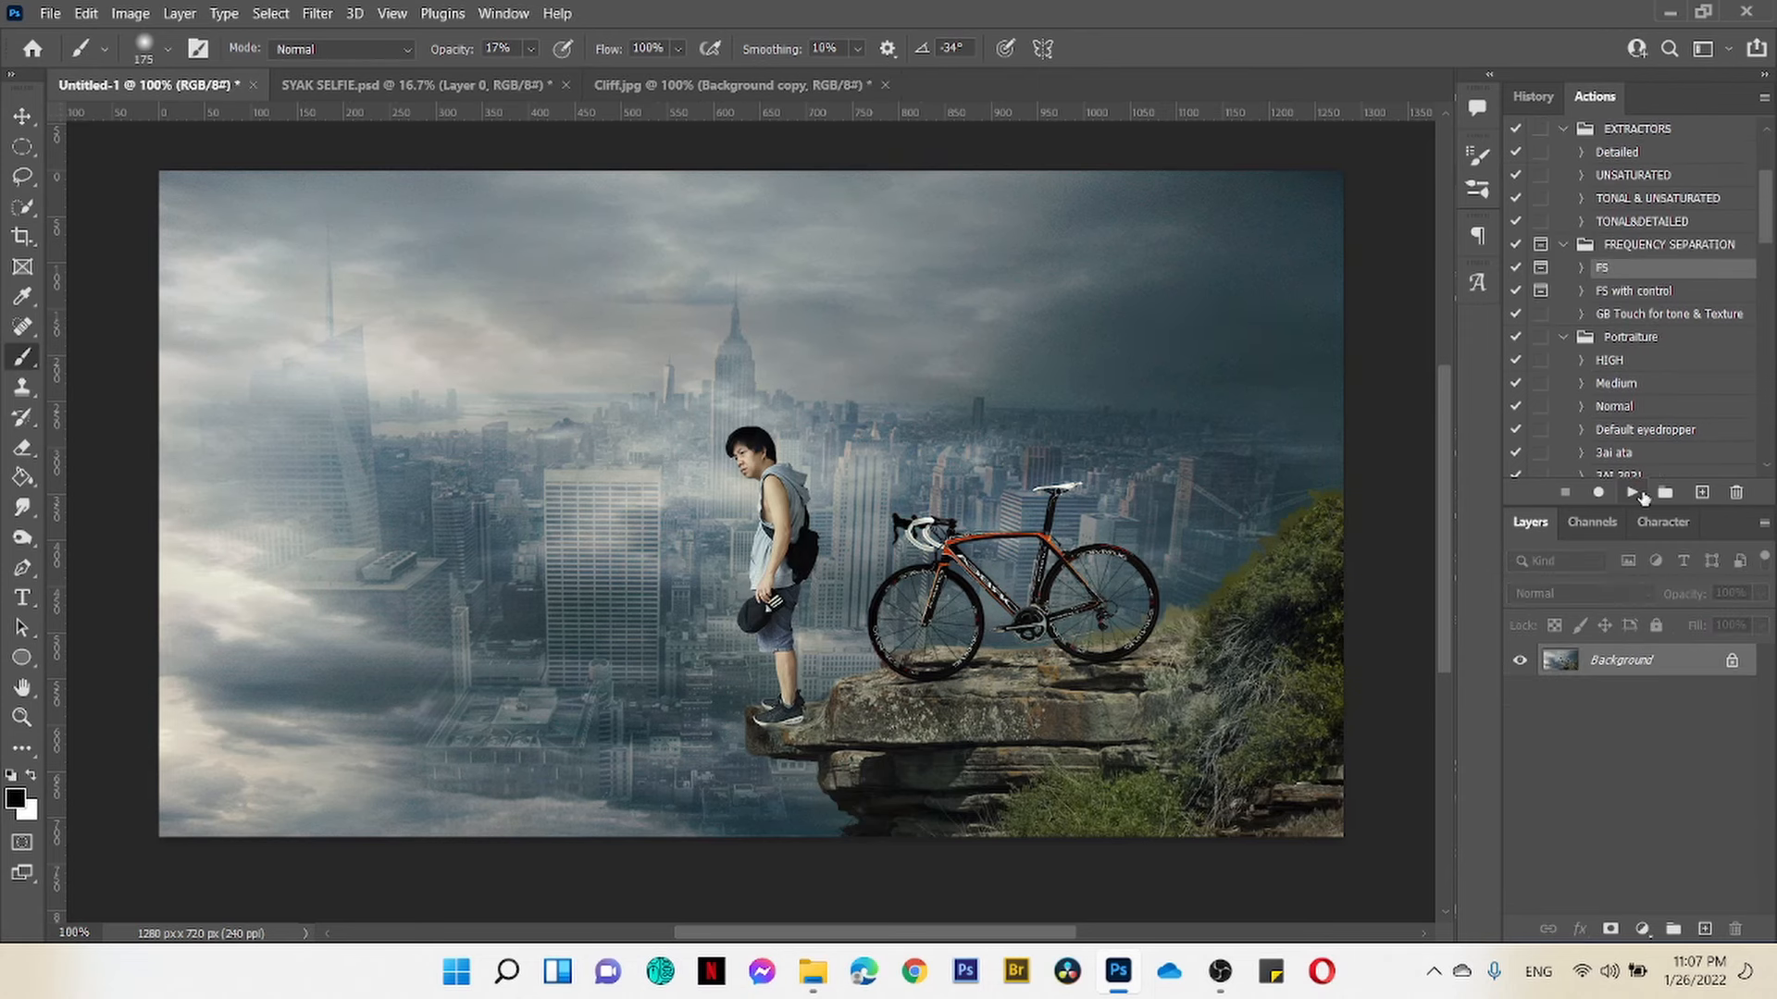
left_click(1633, 494)
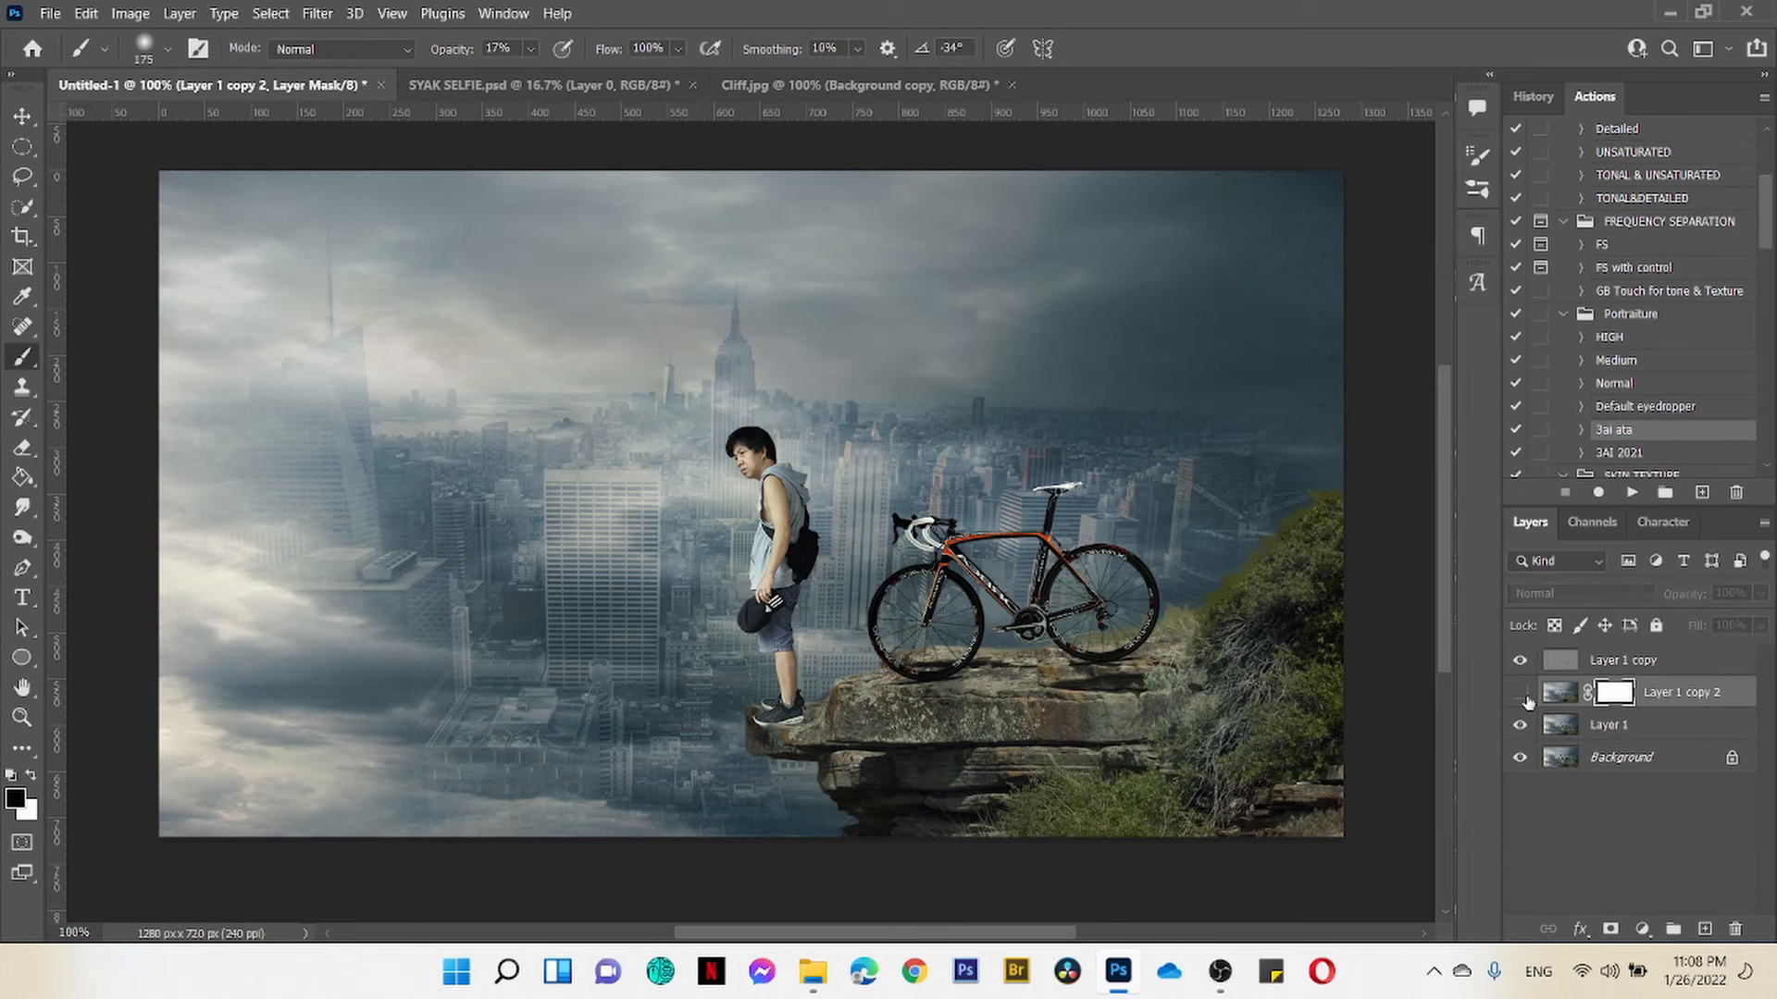
Step: Paint black over the man on the Layer 1 copy 2 mask and merge all layers
left_click(1522, 695)
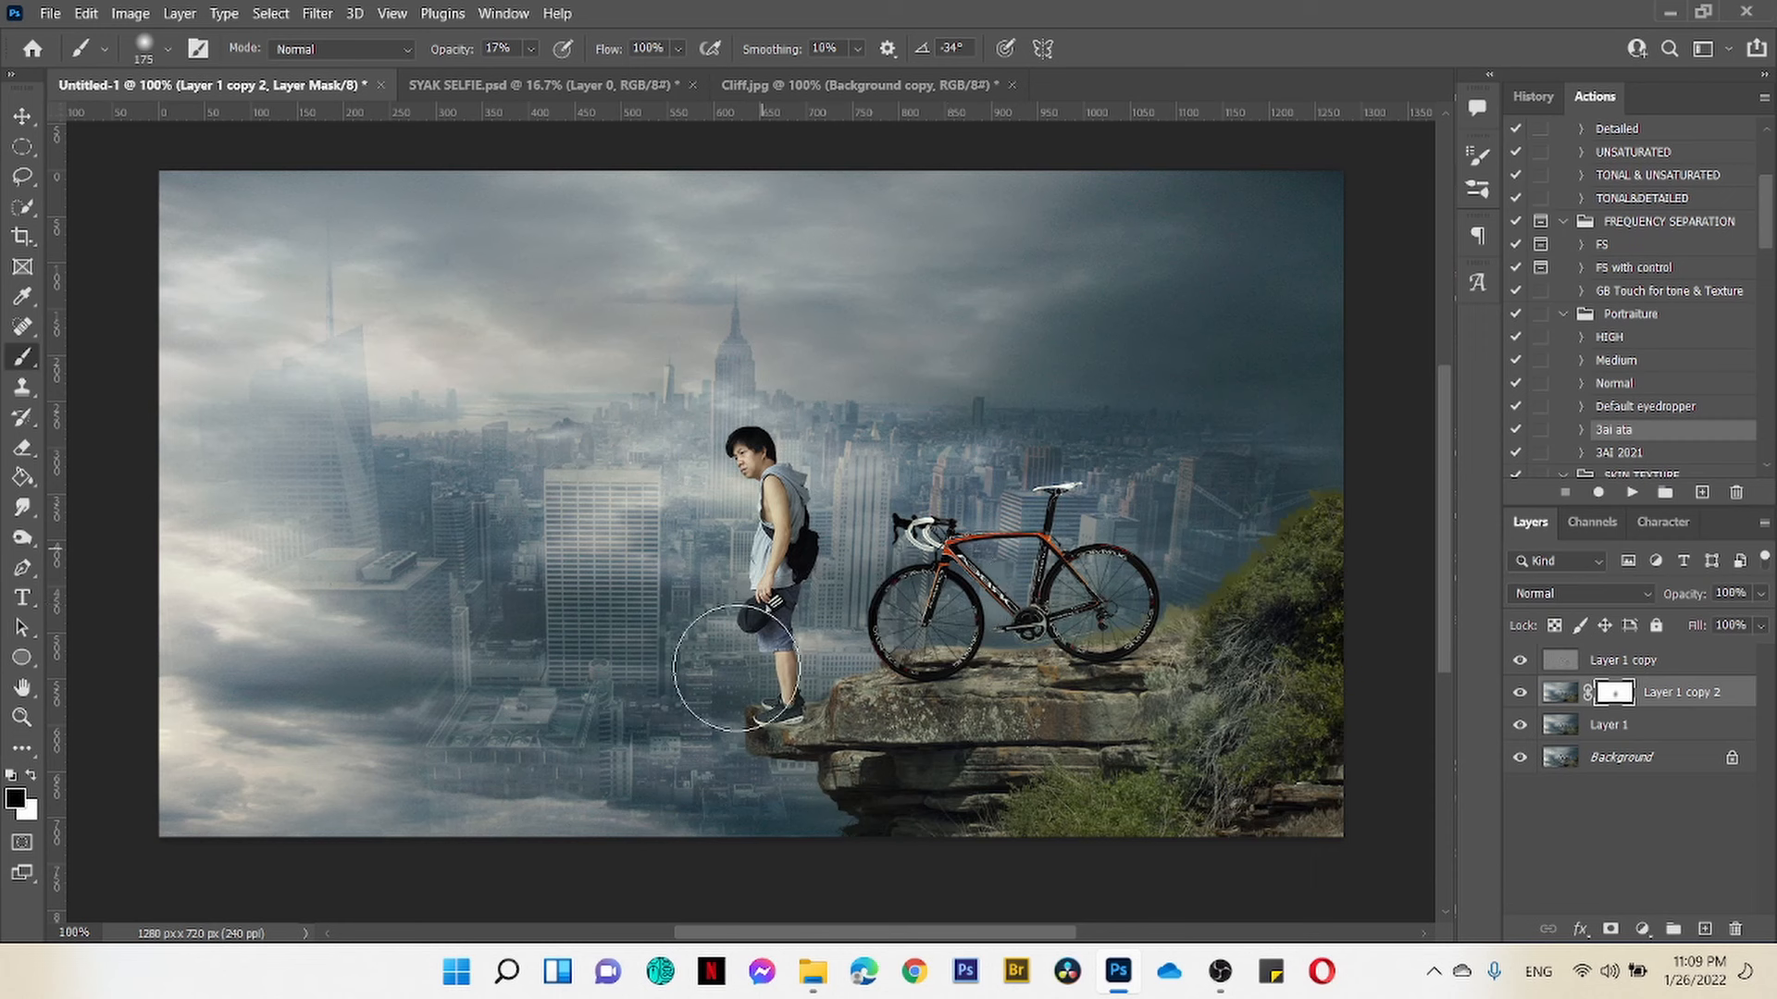
key("ctrl+shift+e")
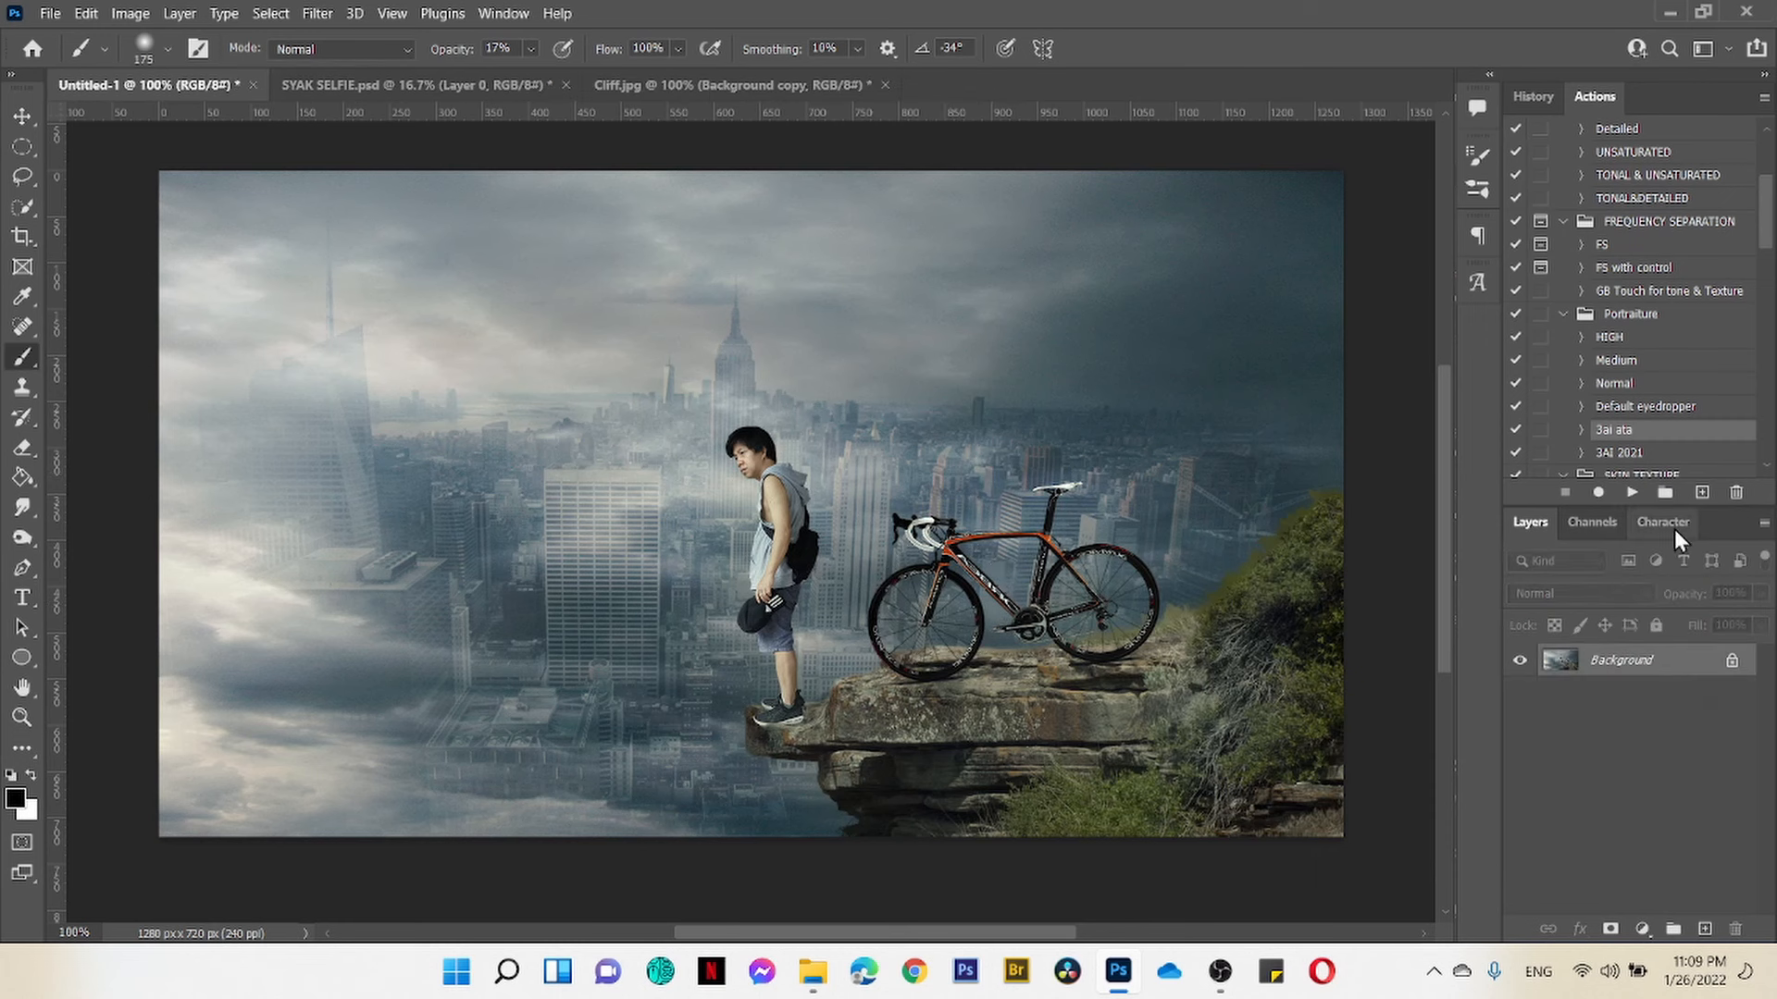
Step: Run the eclusion action from the EXCLUSION/SATIN set to tint the merged image
scroll(1663, 425, "down", 7)
left_click(1642, 452)
left_click(1631, 492)
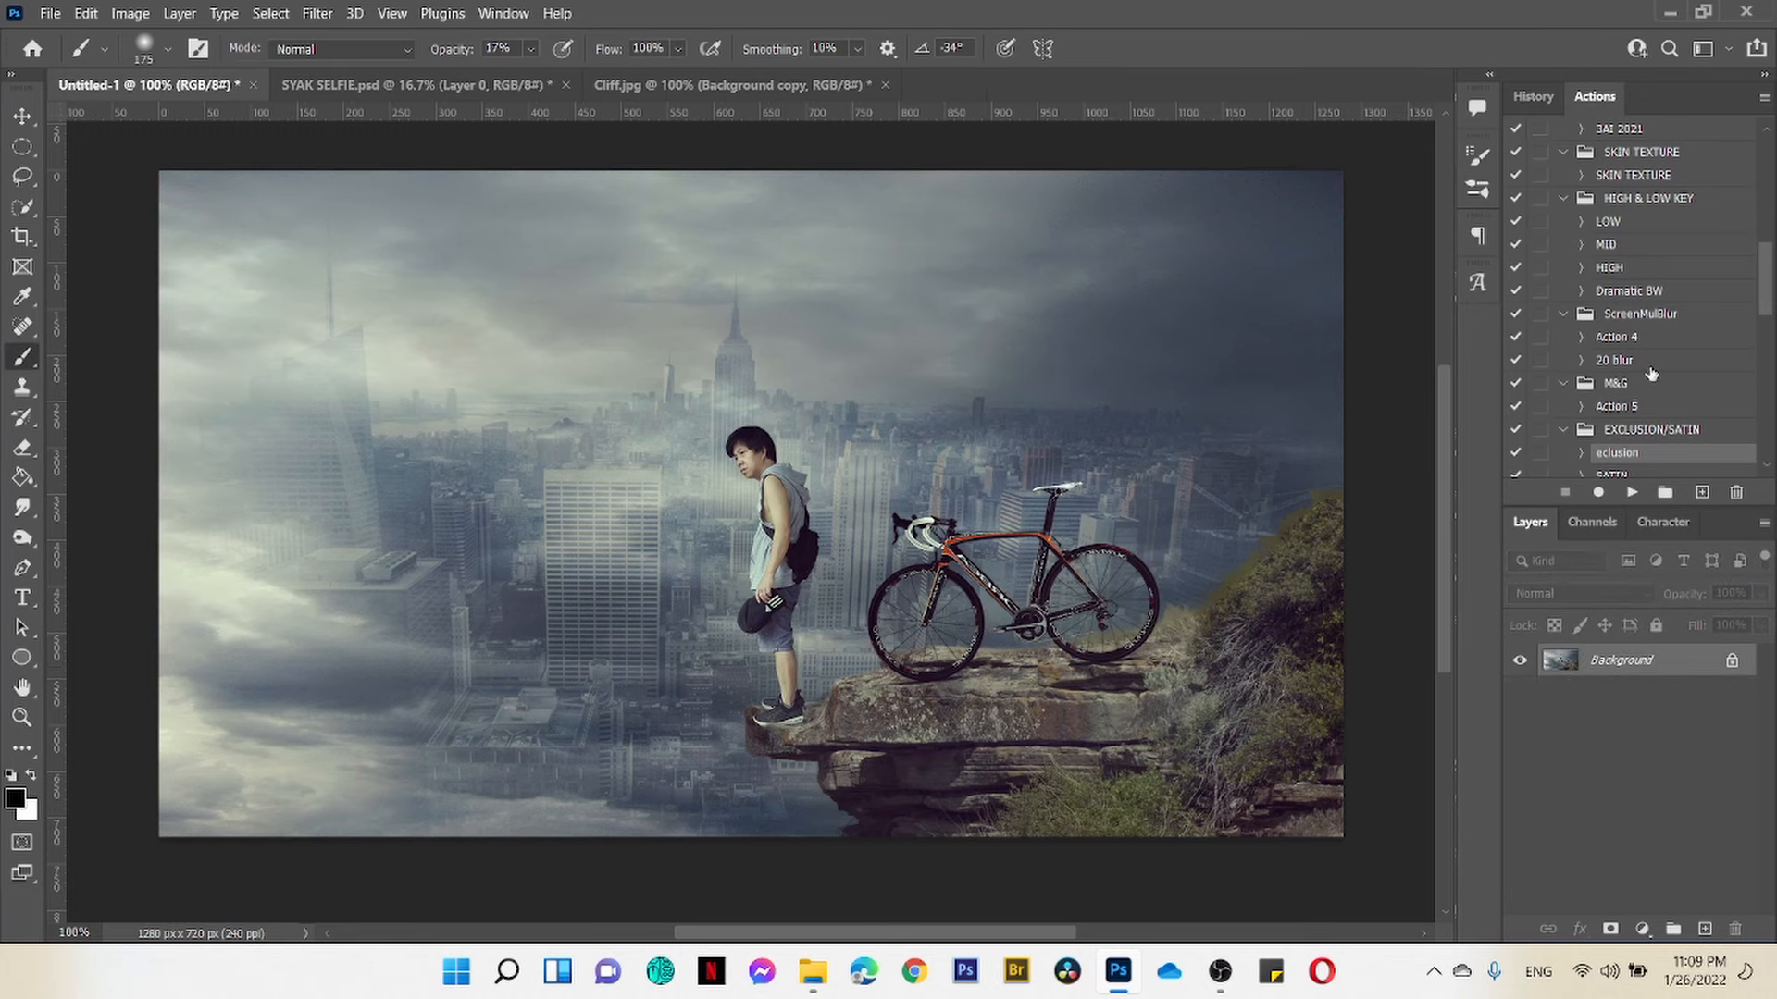
Step: Sharpen the image with Action 16 from LOKO SHARPENING, adjusting Layer 1's opacity, and merge the layers
left_click(1620, 660)
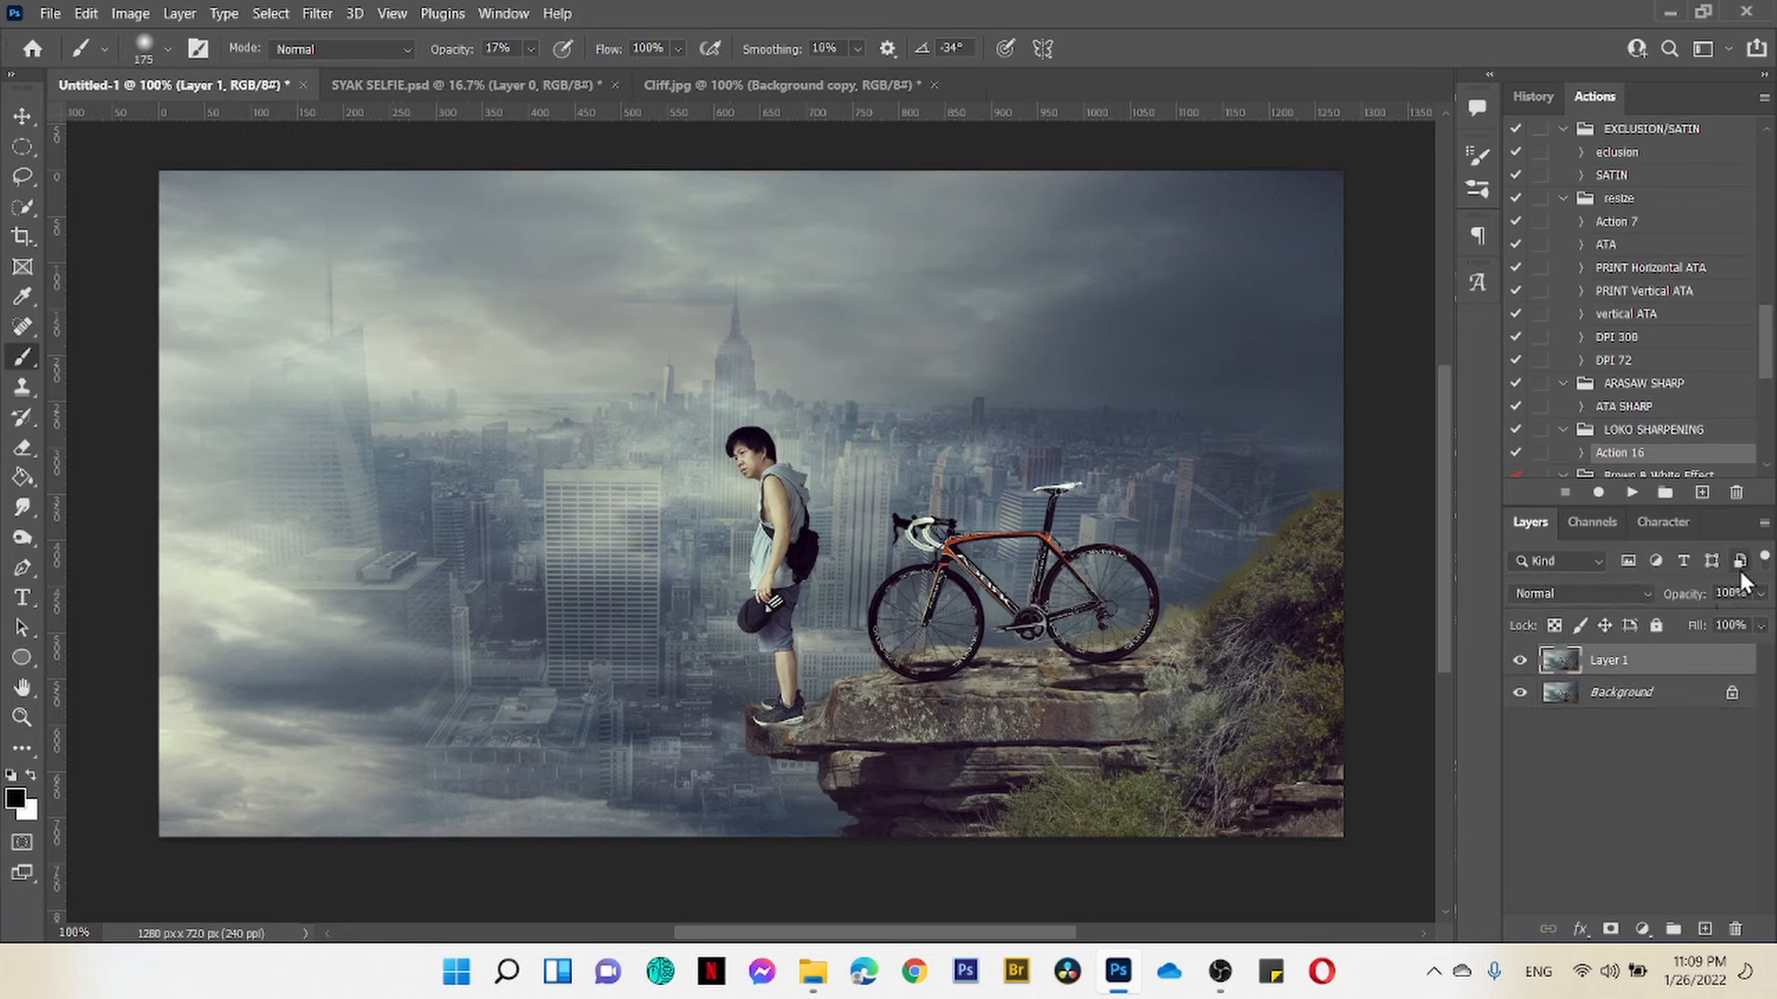
left_click(1761, 593)
left_click(1664, 693)
key("ctrl+shift+e")
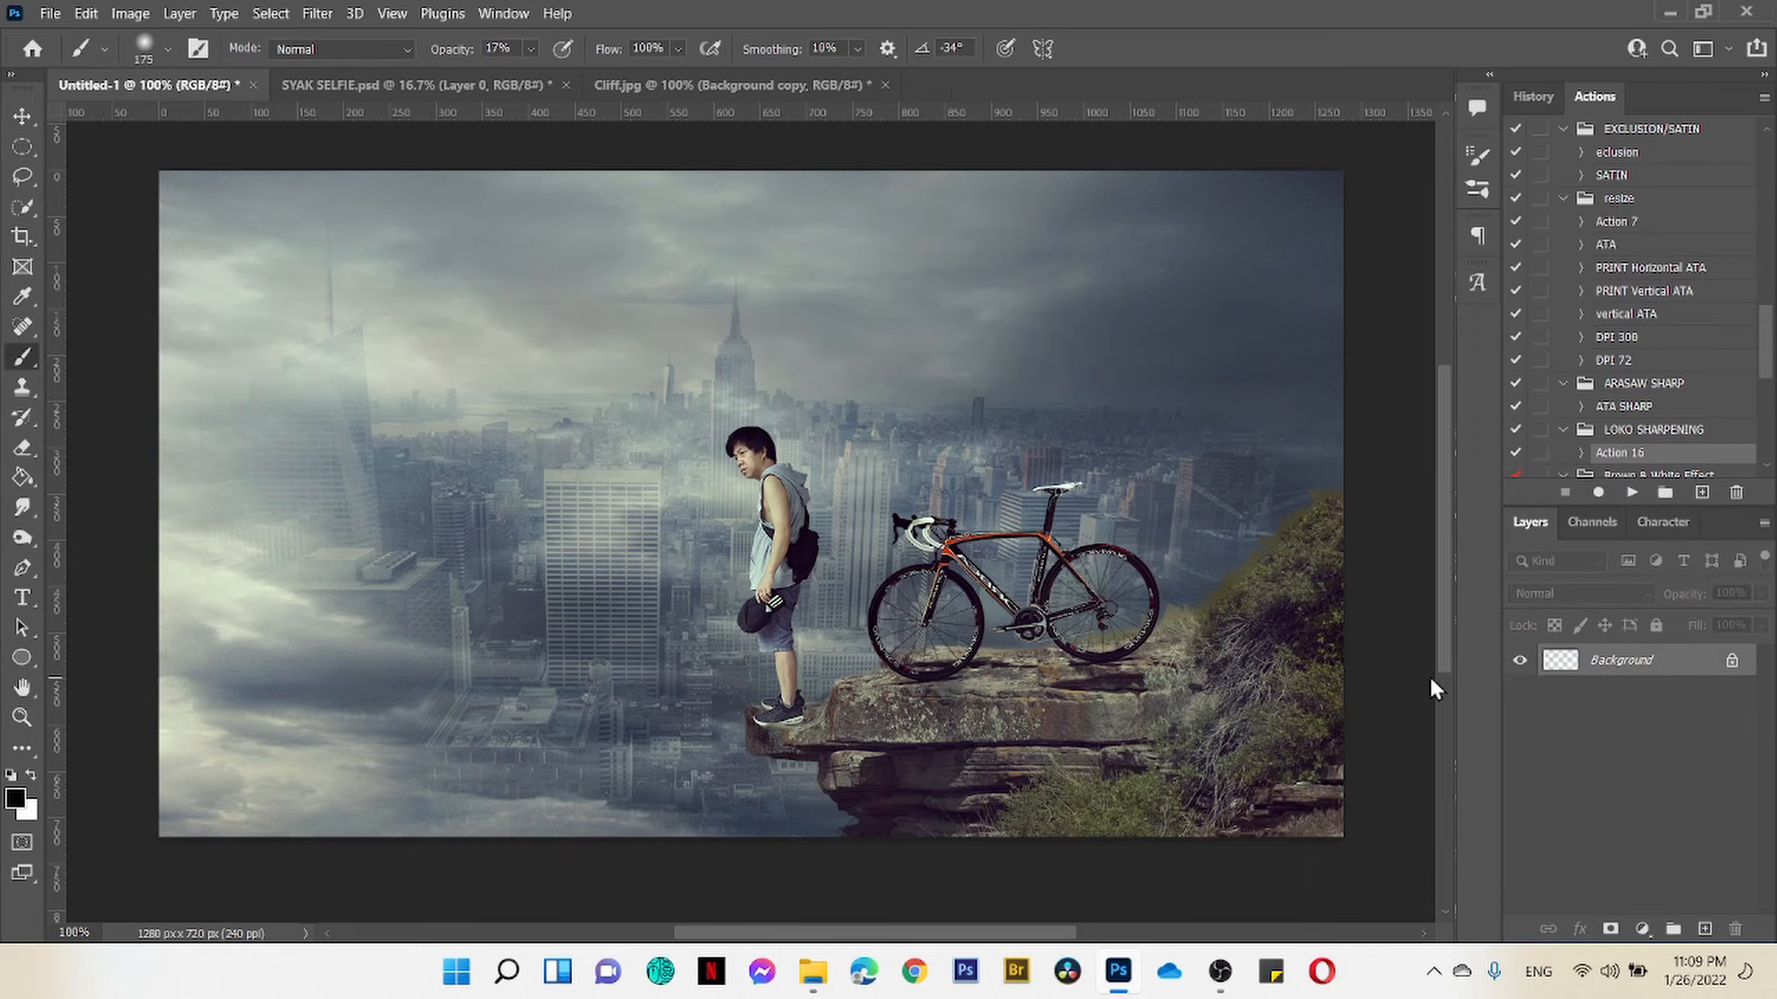